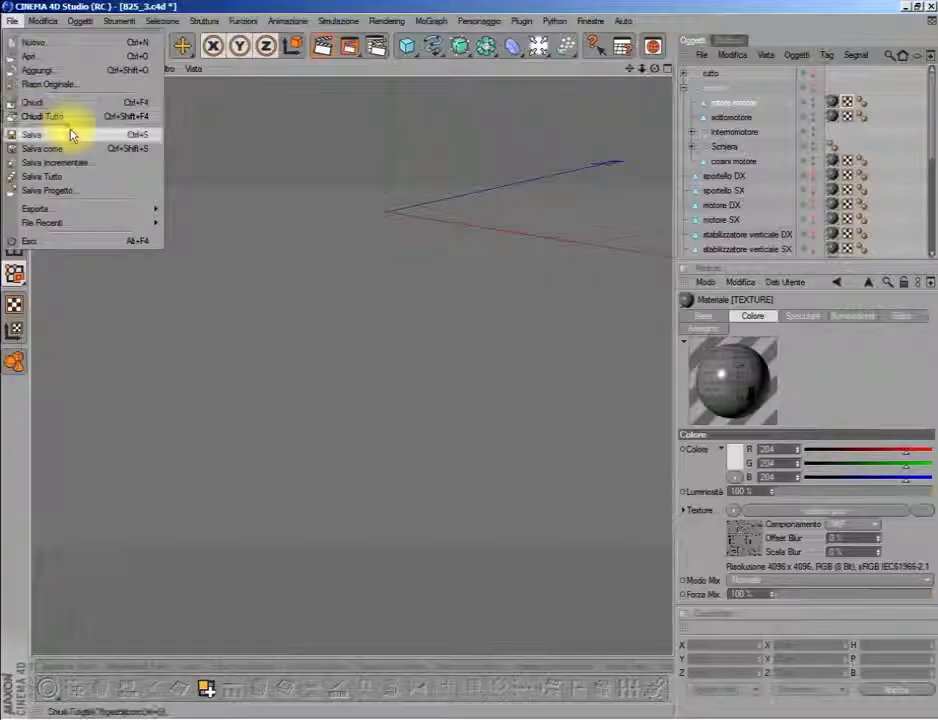
Step: Save, select the engine object in Edges mode with Live Selection, and zoom in on it
{"action": "left_click", "coordinate": [72, 136]}
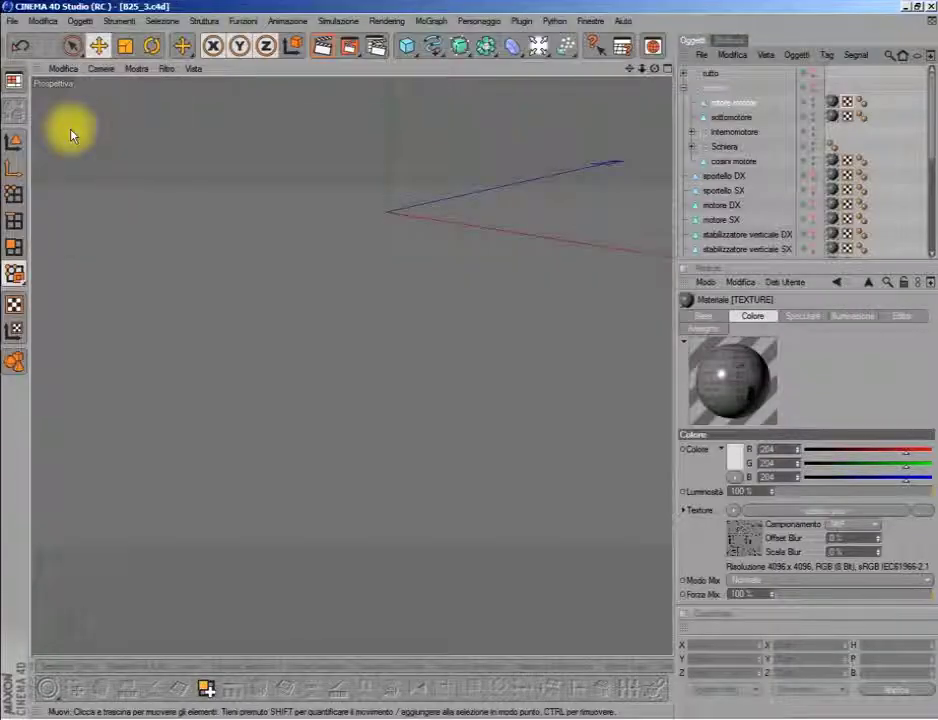
{"action": "left_click", "coordinate": [813, 103]}
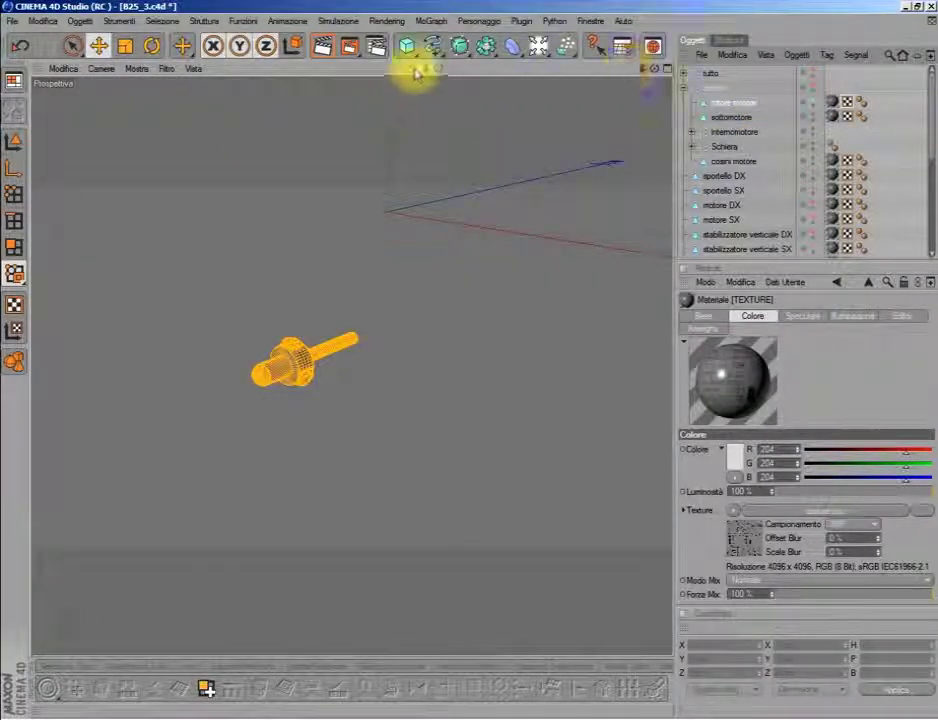
{"action": "left_click", "coordinate": [15, 220]}
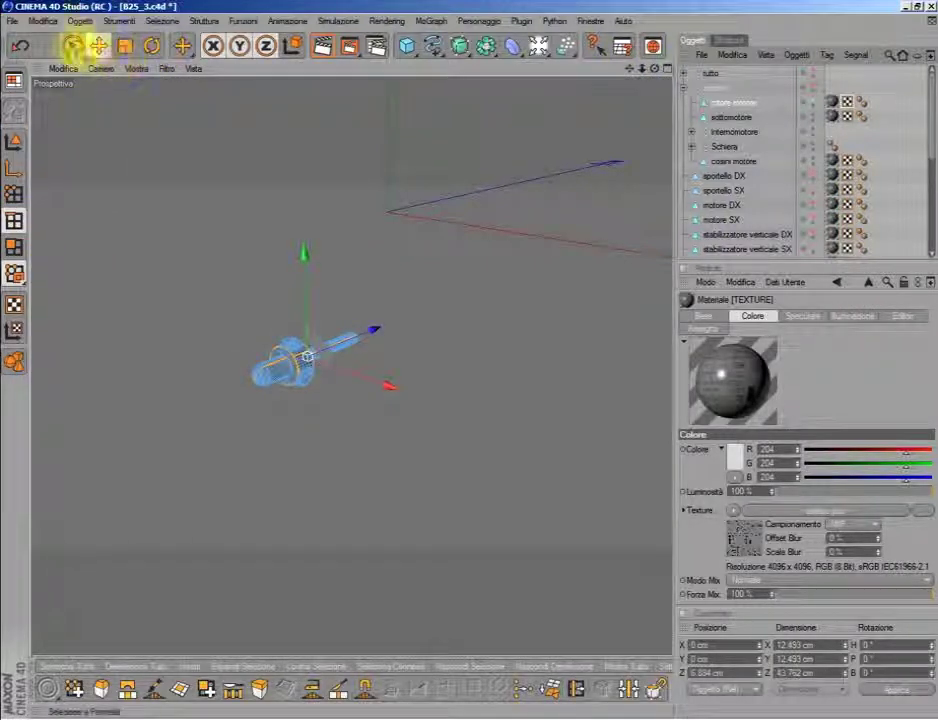
{"action": "left_click", "coordinate": [73, 45]}
{"action": "left_click_drag", "start_coordinate": [632, 68], "coordinate": [690, 40]}
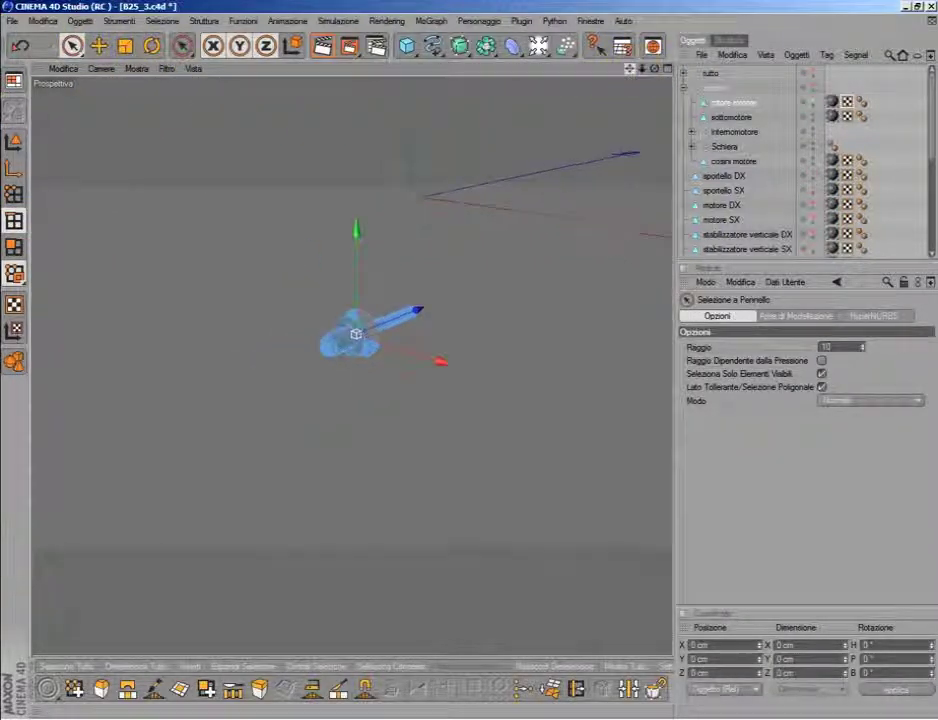
{"action": "left_click_drag", "start_coordinate": [641, 70], "coordinate": [325, 46]}
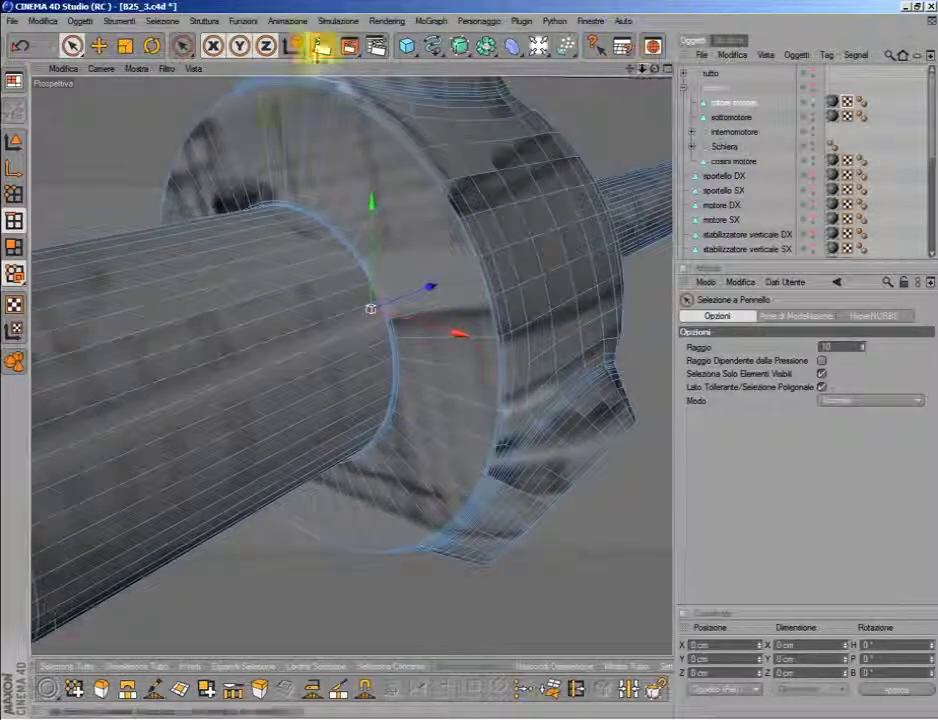
Step: Switch to Selezione Loop and zoom far into the engine mesh
{"action": "left_click", "coordinate": [168, 20]}
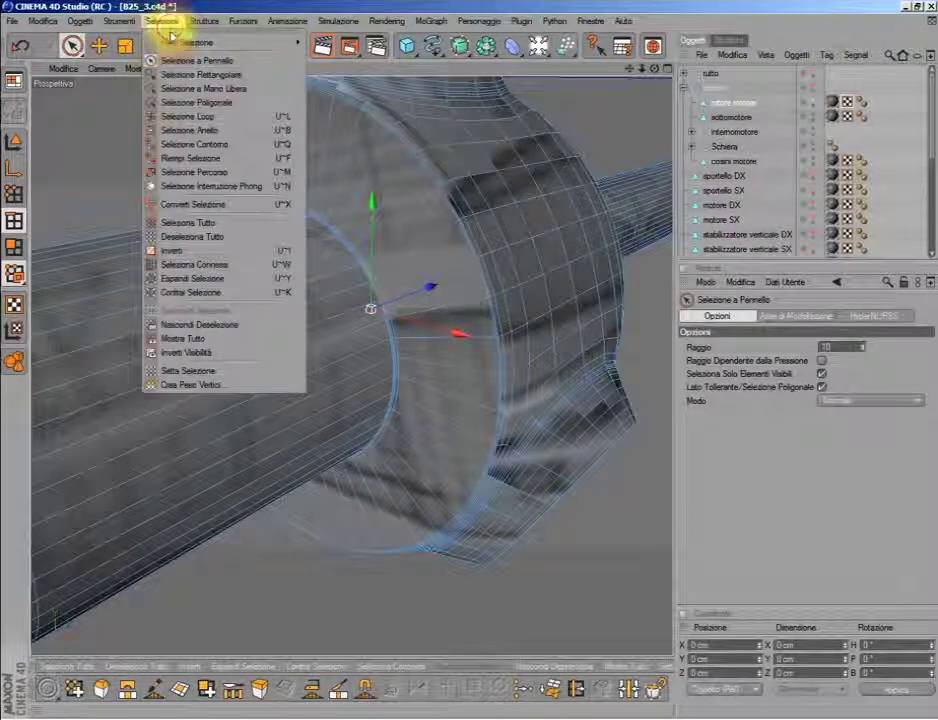
{"action": "left_click", "coordinate": [193, 115]}
{"action": "left_click_drag", "start_coordinate": [648, 77], "coordinate": [549, 168]}
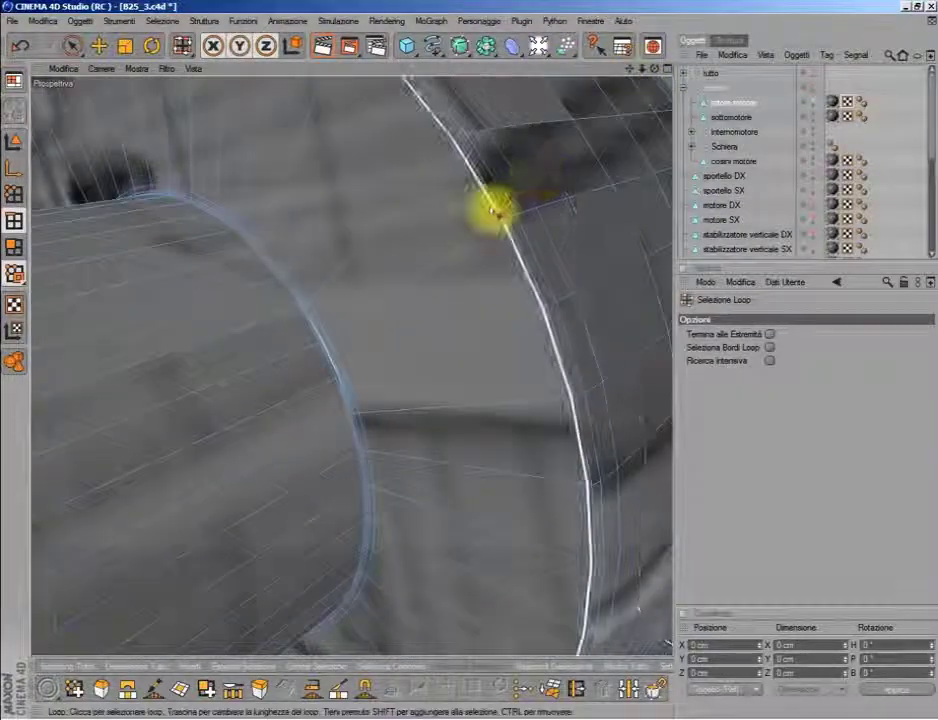
Step: Pick the right rim, curved left and long left edge loops as seams
{"action": "left_click", "coordinate": [490, 206]}
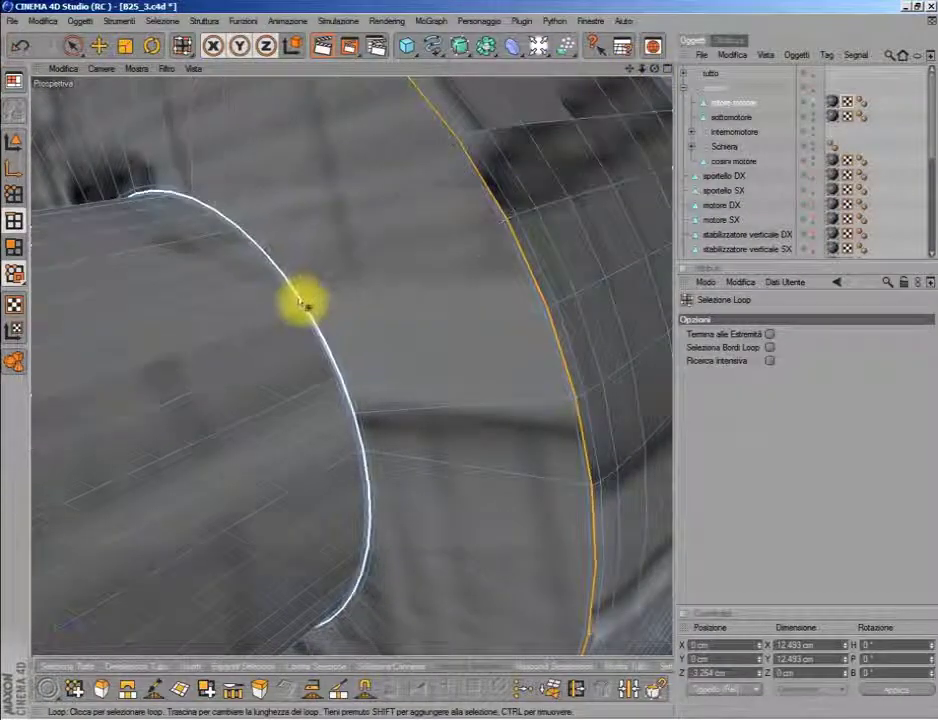
{"action": "left_click", "coordinate": [305, 305], "text": "shift"}
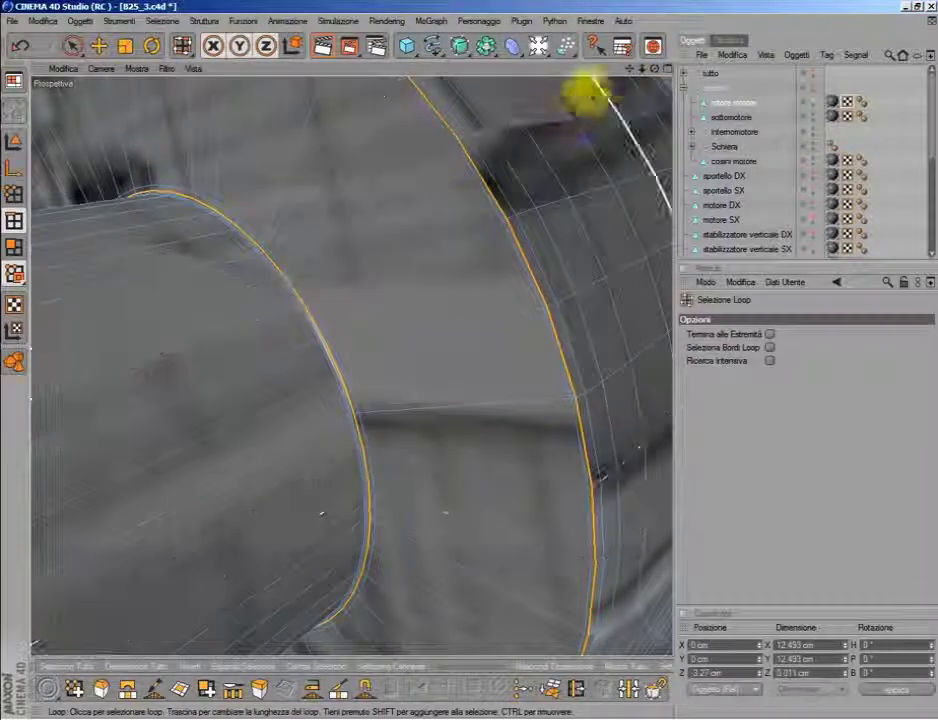
{"action": "left_click_drag", "start_coordinate": [648, 72], "coordinate": [652, 72]}
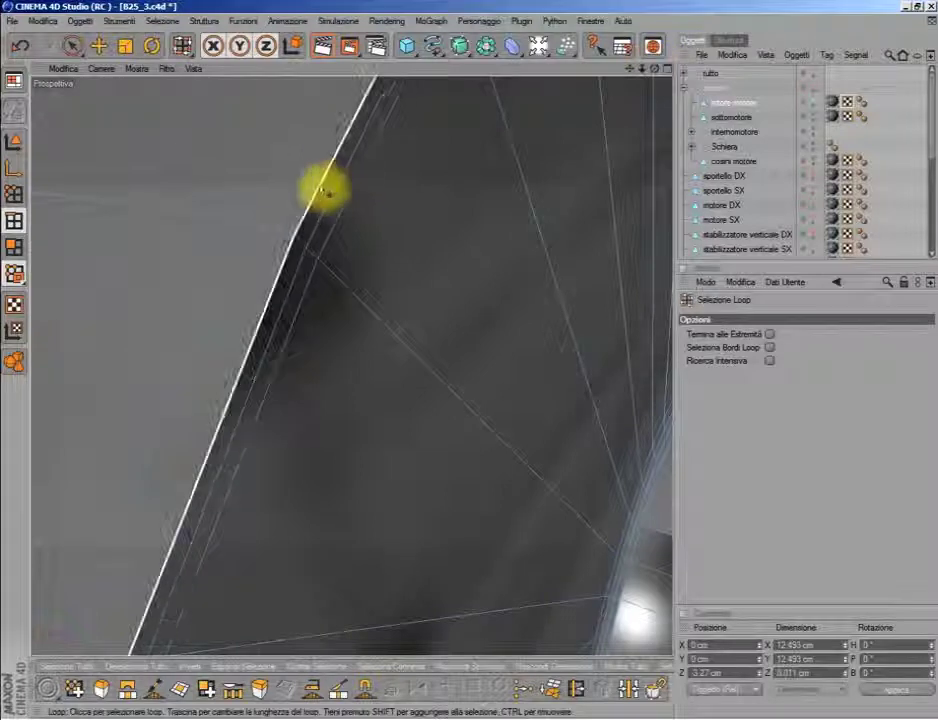
{"action": "left_click", "coordinate": [329, 193]}
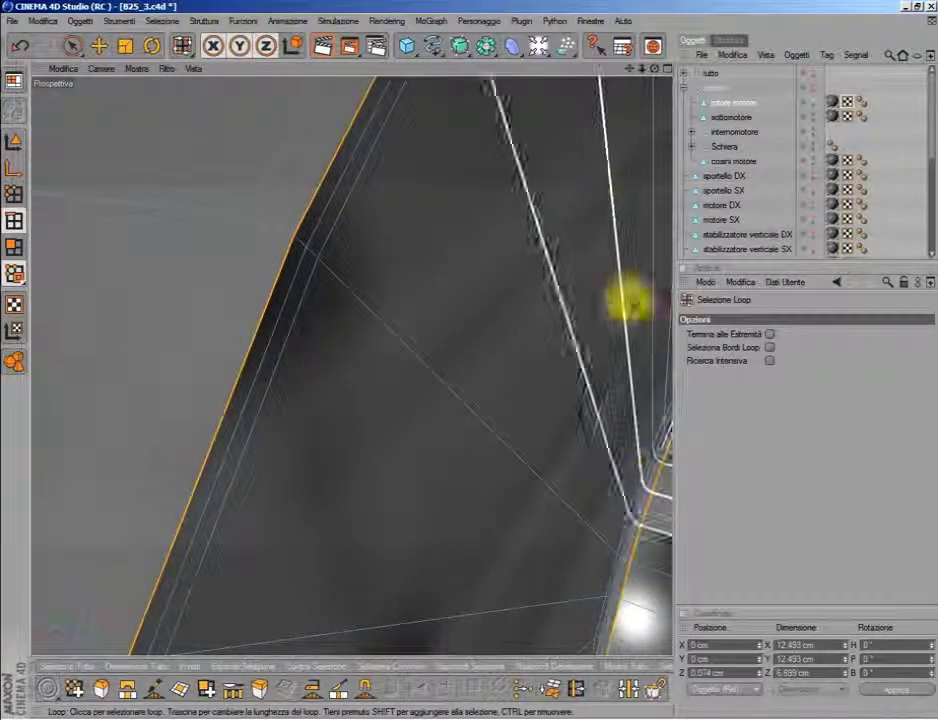
{"action": "left_click_drag", "start_coordinate": [643, 69], "coordinate": [561, 126]}
{"action": "left_click", "coordinate": [162, 21]}
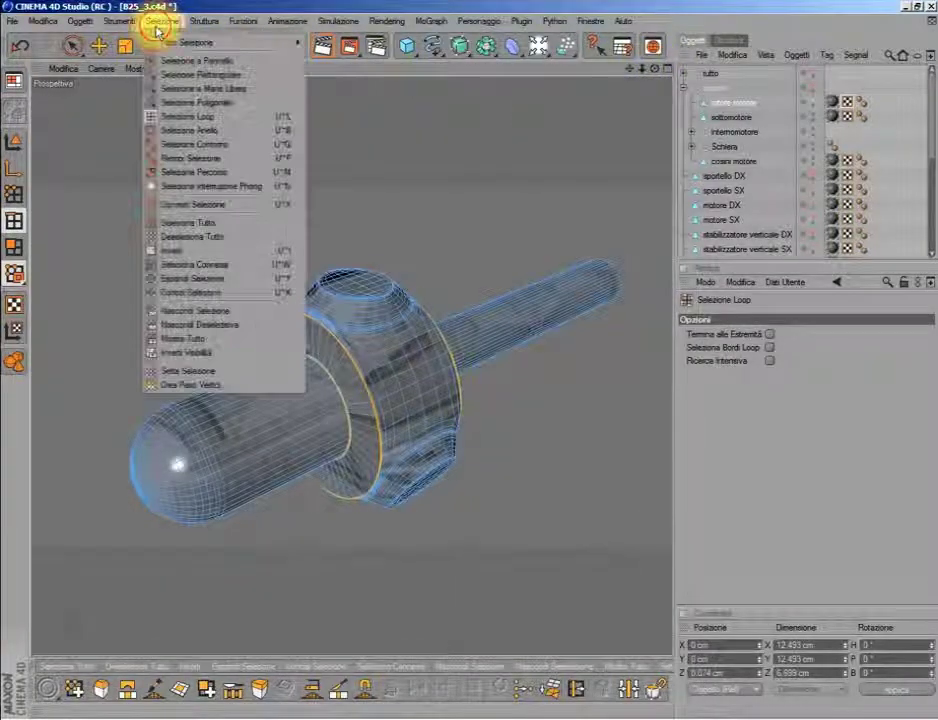
Step: Path-select one straight edge across the collar band, then zoom and orbit to check it
{"action": "left_click", "coordinate": [165, 172]}
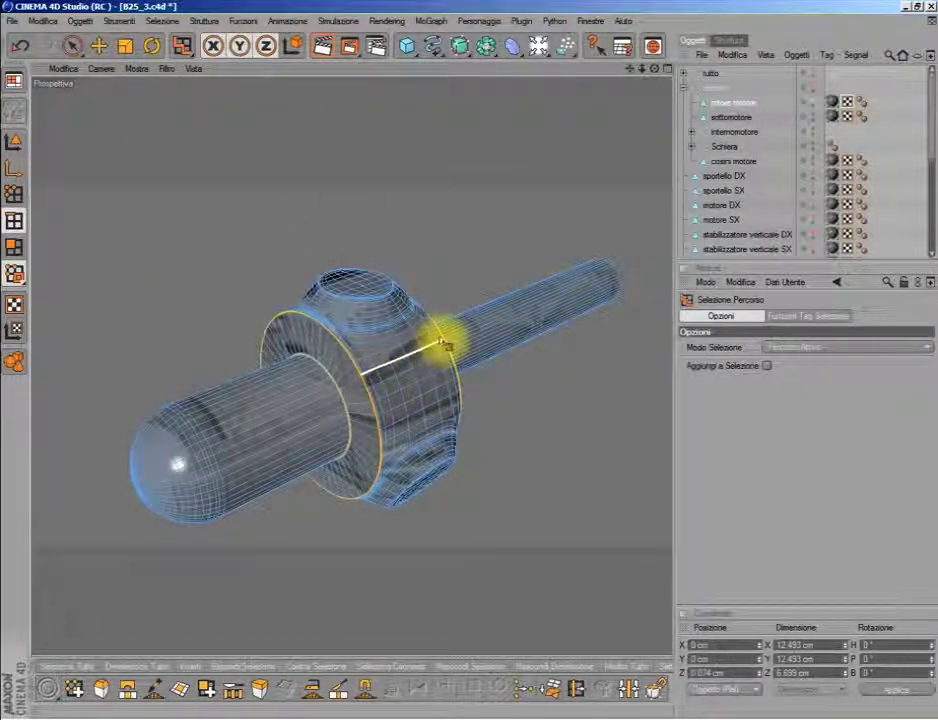
{"action": "left_click", "coordinate": [446, 344]}
{"action": "scroll", "coordinate": [652, 78], "scroll_direction": "up", "scroll_amount": 2}
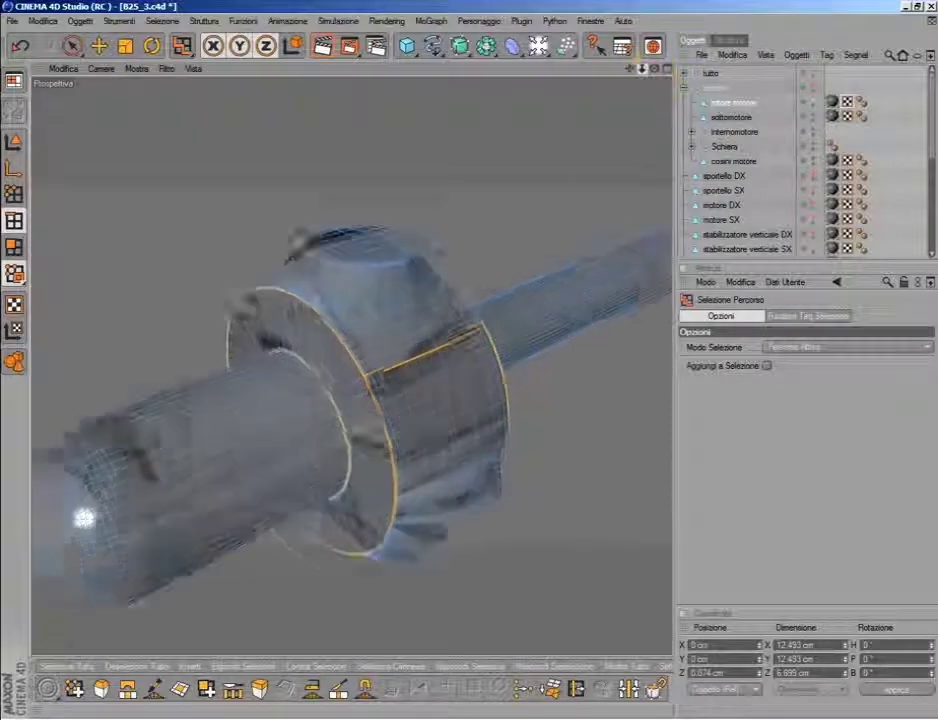
{"action": "scroll", "coordinate": [652, 78], "scroll_direction": "up", "scroll_amount": 3}
{"action": "scroll", "coordinate": [652, 78], "scroll_direction": "up", "scroll_amount": 3}
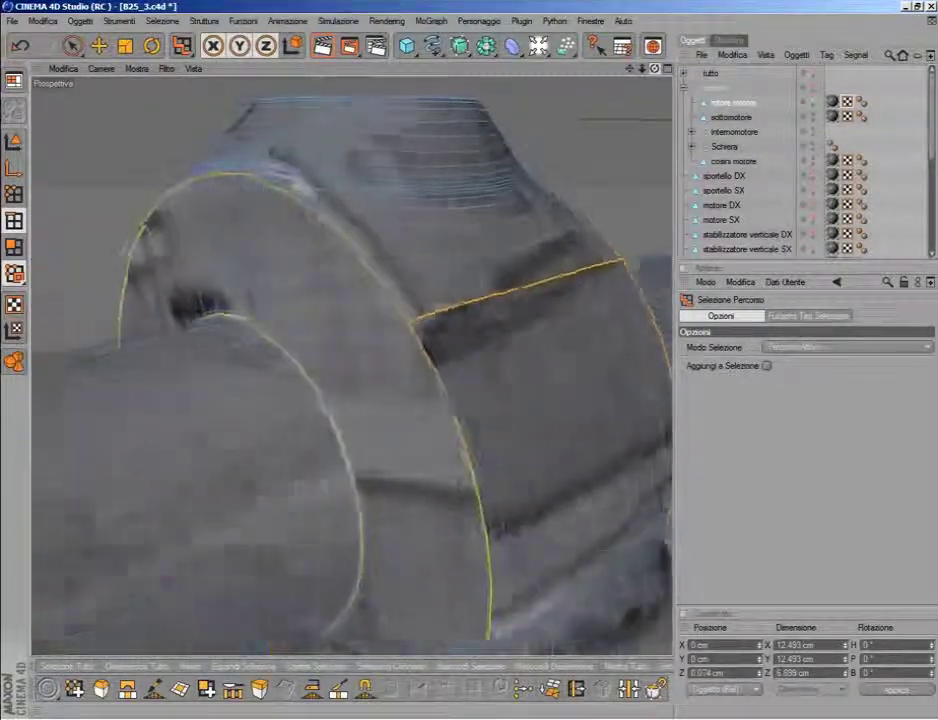
{"action": "mouse_move", "coordinate": [654, 70]}
{"action": "left_mouse_down"}
{"action": "mouse_move", "coordinate": [655, 78]}
{"action": "mouse_move", "coordinate": [654, 70]}
{"action": "left_mouse_up"}
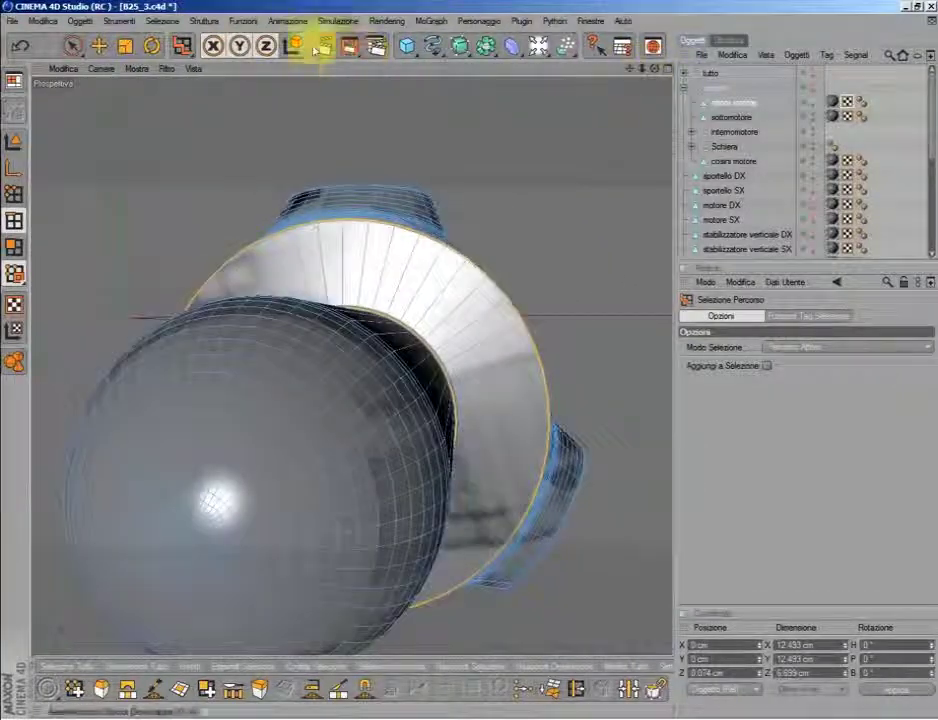
{"action": "left_click_drag", "start_coordinate": [181, 45], "coordinate": [208, 135]}
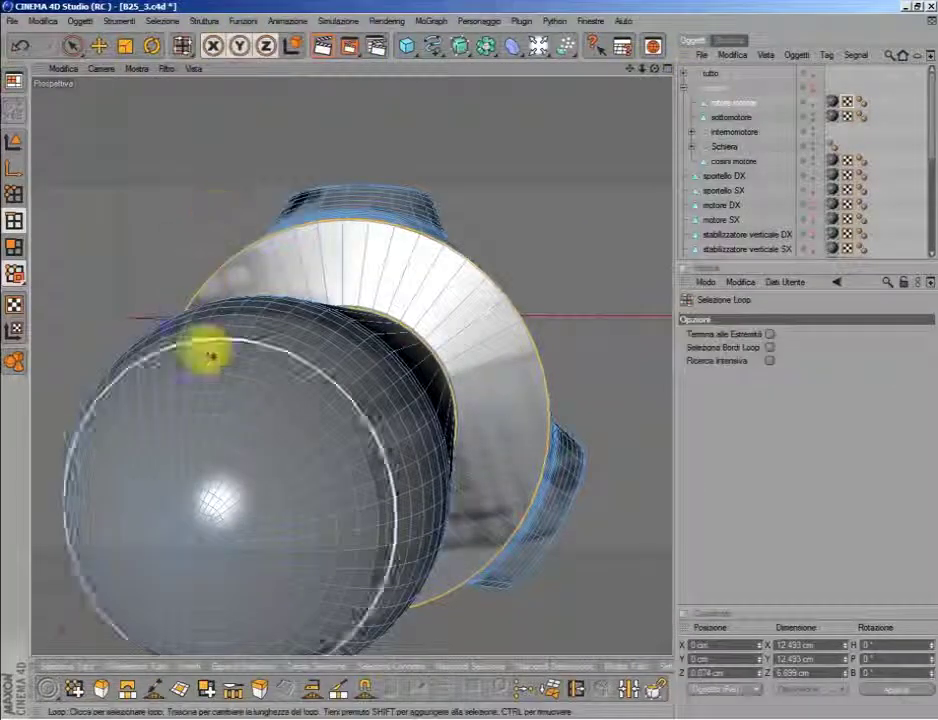
Step: Loop-select the small edge ring on the rounded nose
{"action": "left_click", "coordinate": [213, 470]}
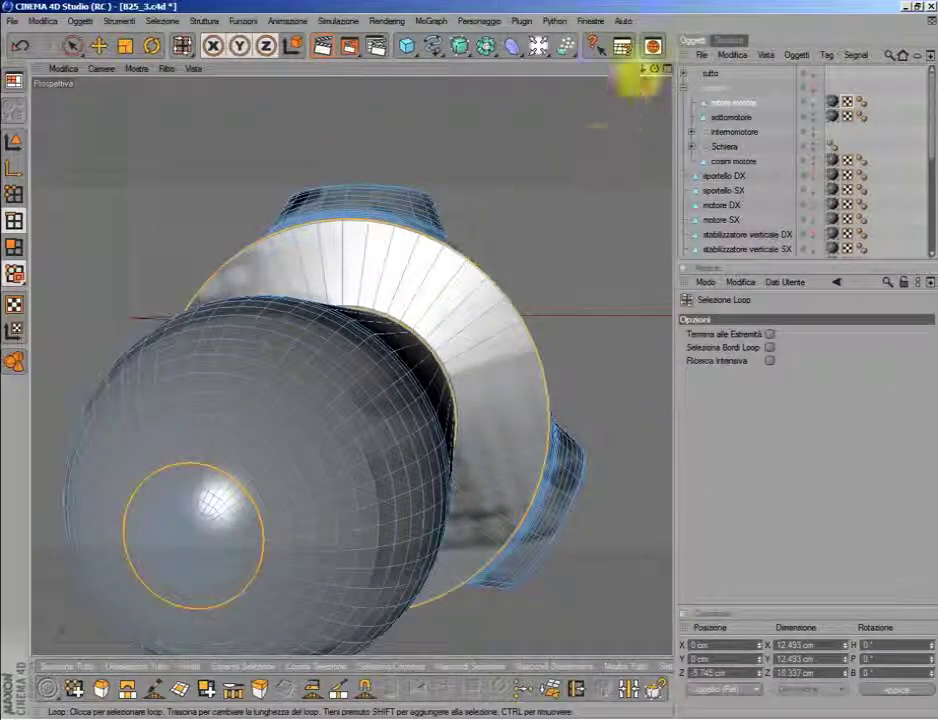
{"action": "left_click_drag", "start_coordinate": [630, 68], "coordinate": [630, 68]}
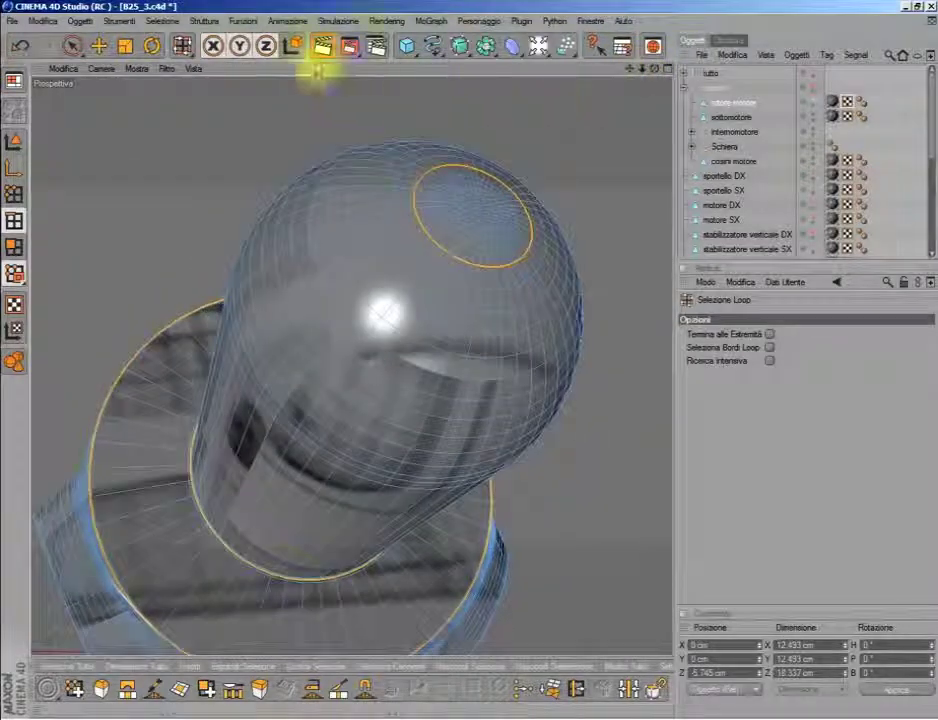
{"action": "left_click_drag", "start_coordinate": [181, 45], "coordinate": [232, 90]}
Step: Path-select straight seam edges along the front and back cylinders
{"action": "left_click", "coordinate": [232, 88]}
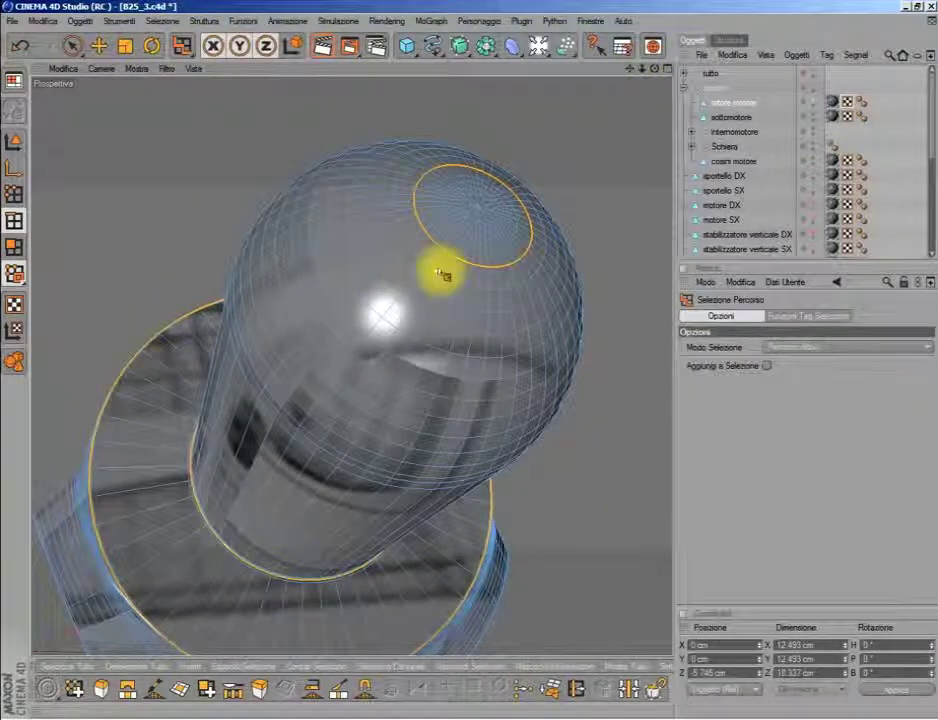
{"action": "left_click_drag", "start_coordinate": [420, 278], "coordinate": [393, 310]}
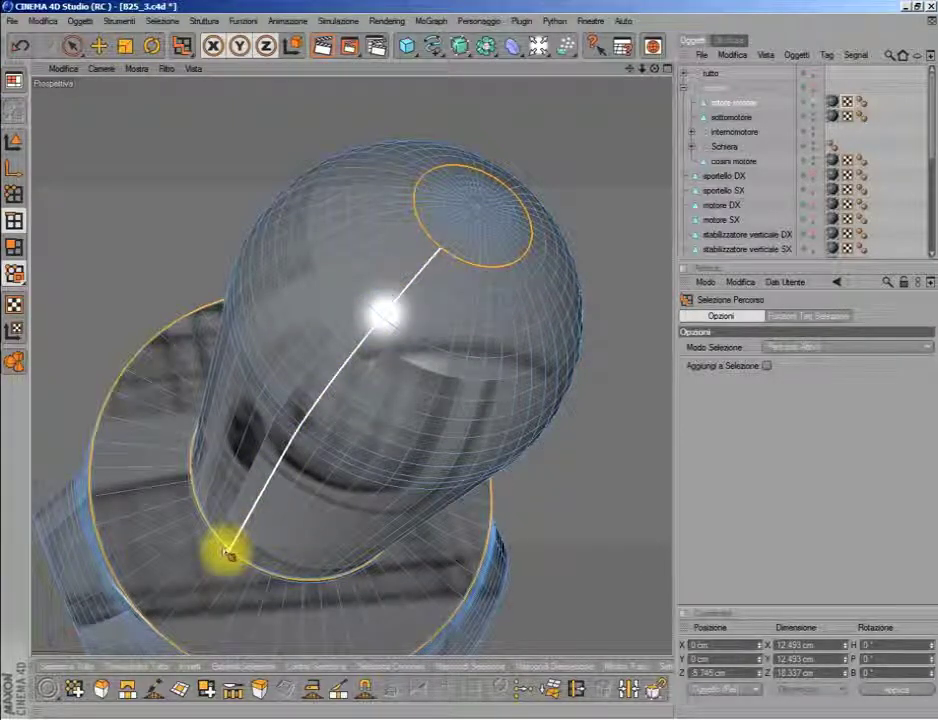
{"action": "left_click_drag", "start_coordinate": [228, 552], "coordinate": [230, 548]}
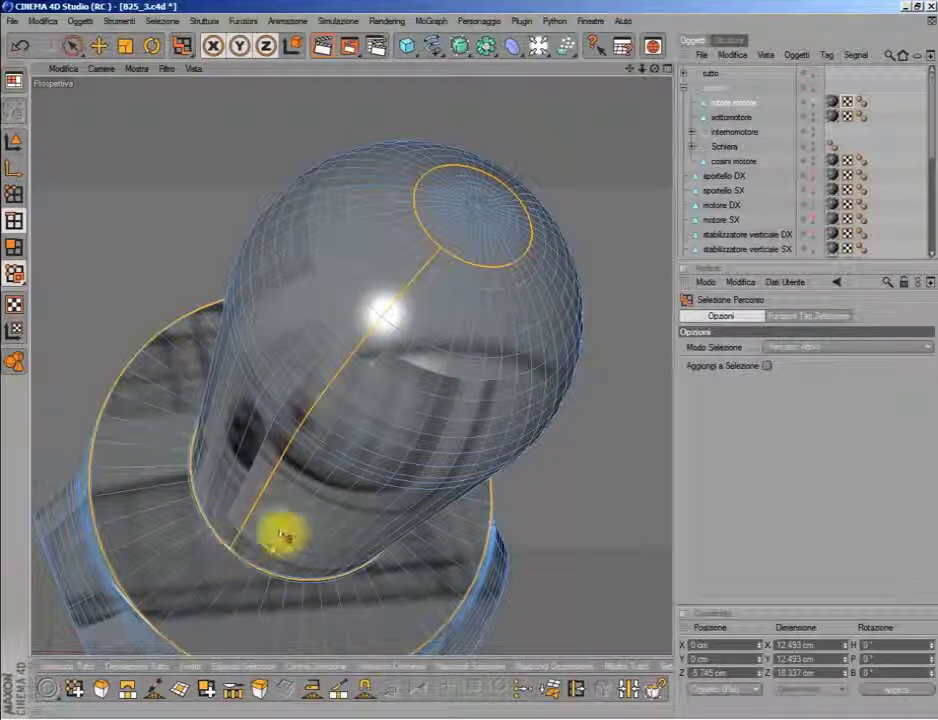
{"action": "left_click_drag", "start_coordinate": [630, 68], "coordinate": [250, 455]}
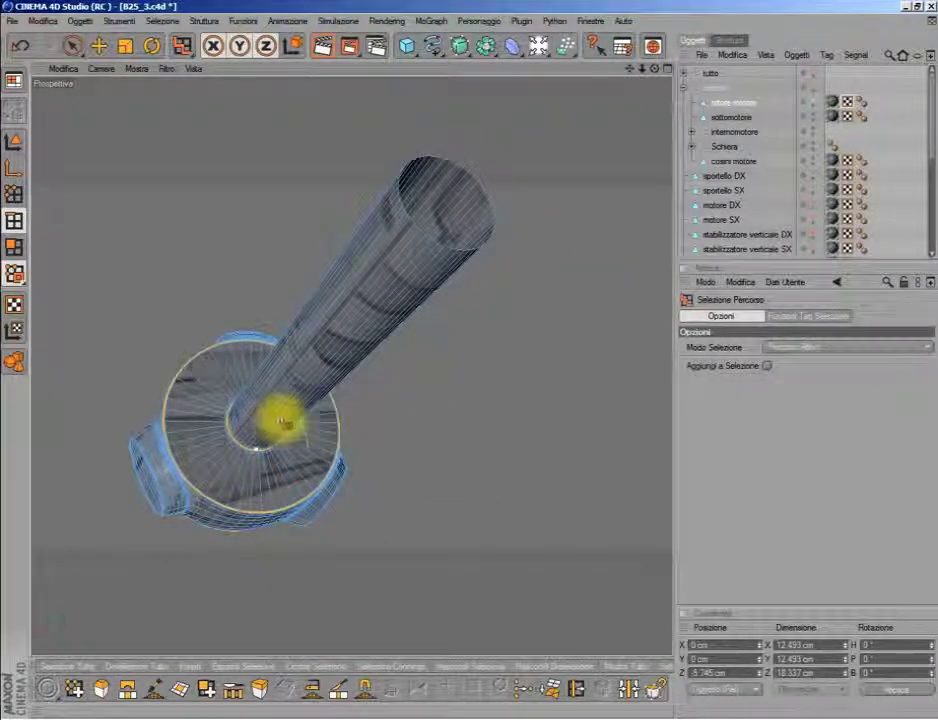
{"action": "left_click_drag", "start_coordinate": [346, 347], "coordinate": [423, 274]}
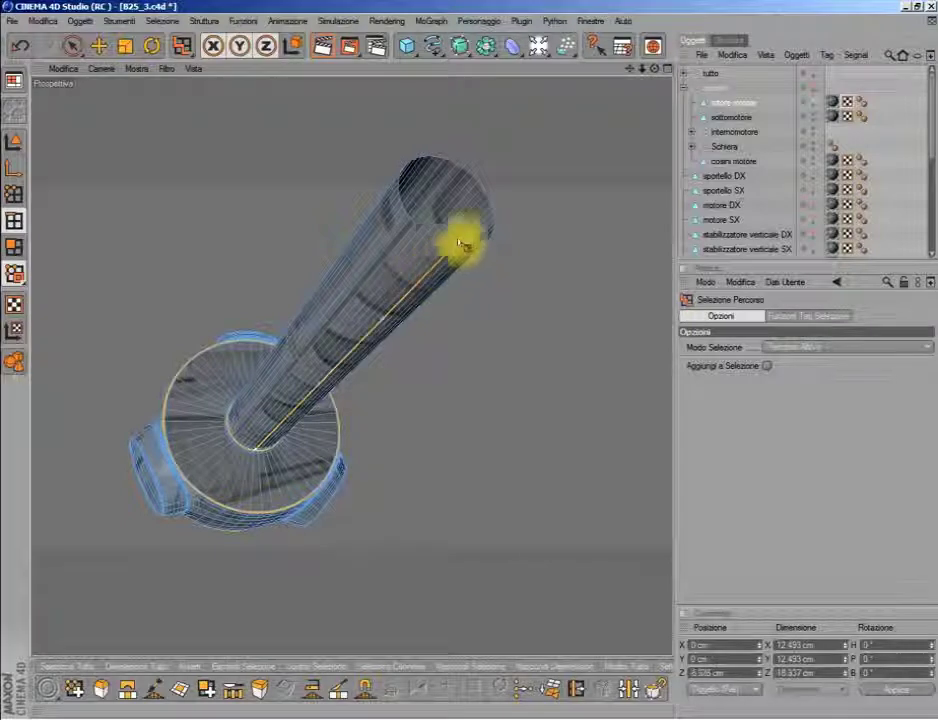
{"action": "left_click_drag", "start_coordinate": [654, 68], "coordinate": [600, 150]}
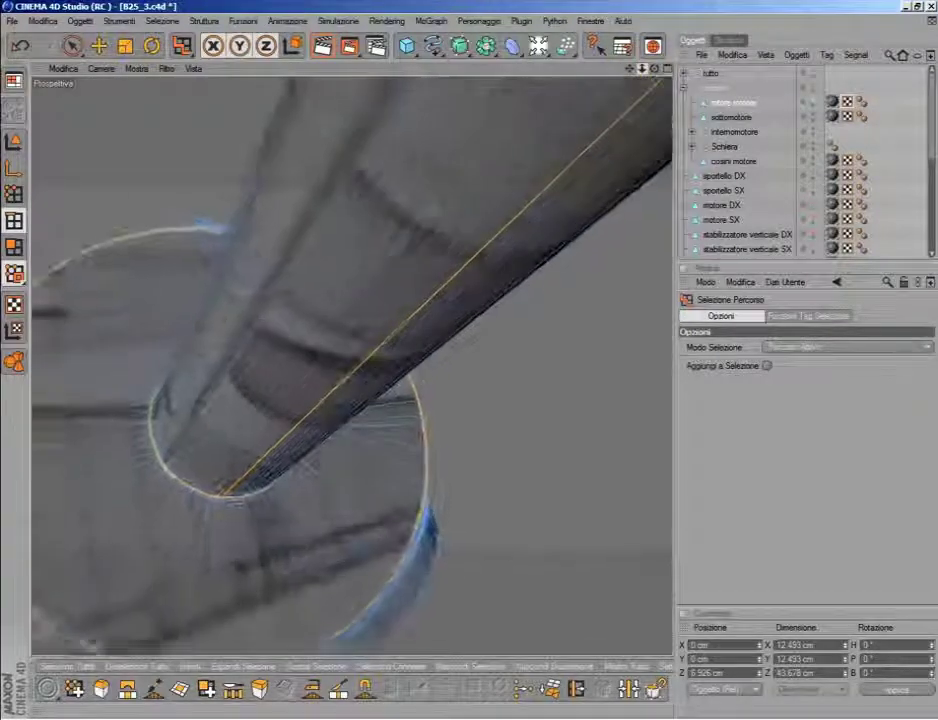
{"action": "mouse_move", "coordinate": [628, 69]}
{"action": "left_mouse_down"}
{"action": "mouse_move", "coordinate": [560, 200]}
{"action": "mouse_move", "coordinate": [636, 72]}
{"action": "mouse_move", "coordinate": [517, 209]}
{"action": "left_mouse_up"}
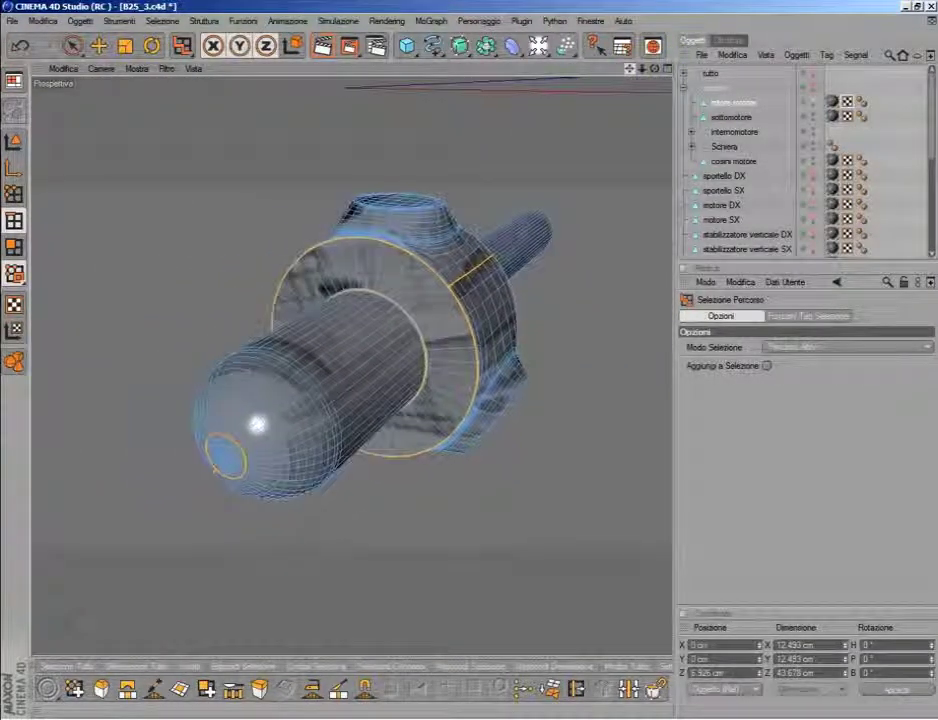
Step: Save the scene and switch to the UV editing layout showing the engine's UVs
{"action": "left_click", "coordinate": [12, 20]}
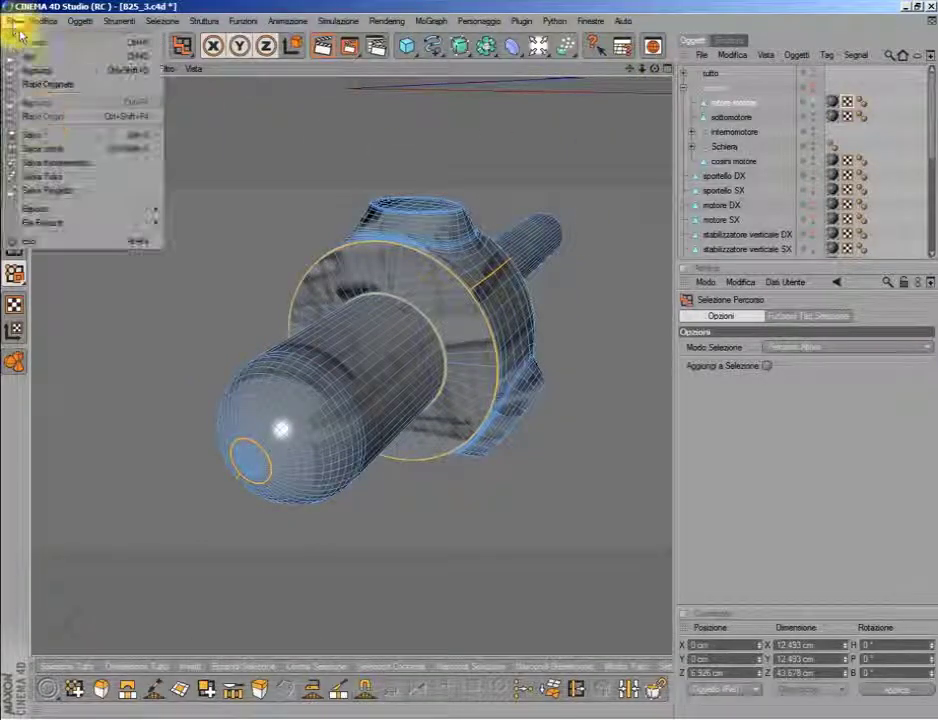
{"action": "left_click", "coordinate": [45, 132]}
{"action": "left_click", "coordinate": [14, 80]}
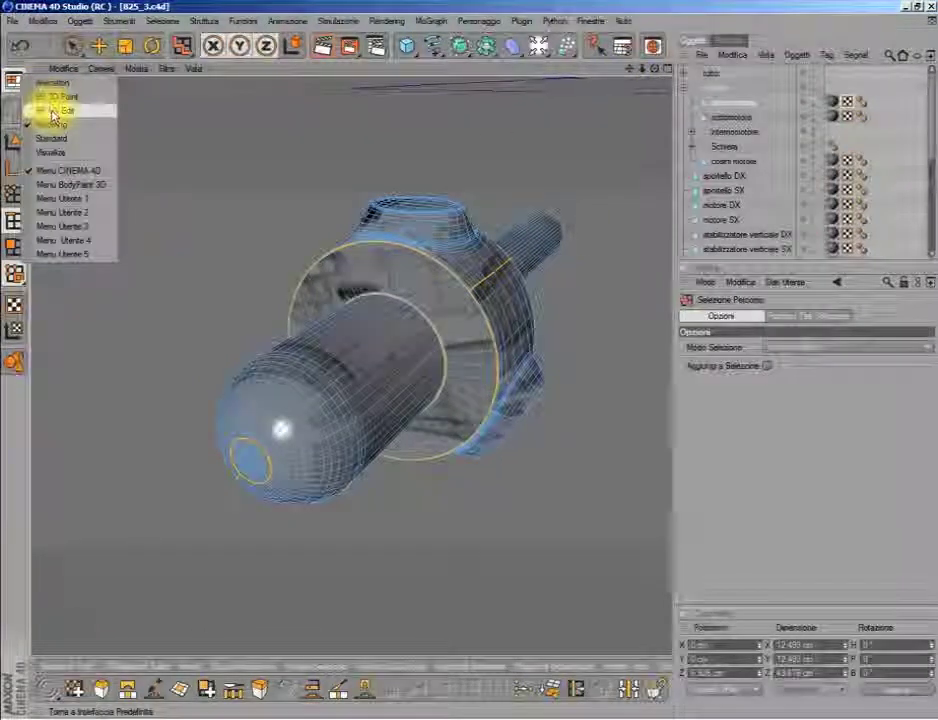
{"action": "left_click", "coordinate": [46, 108]}
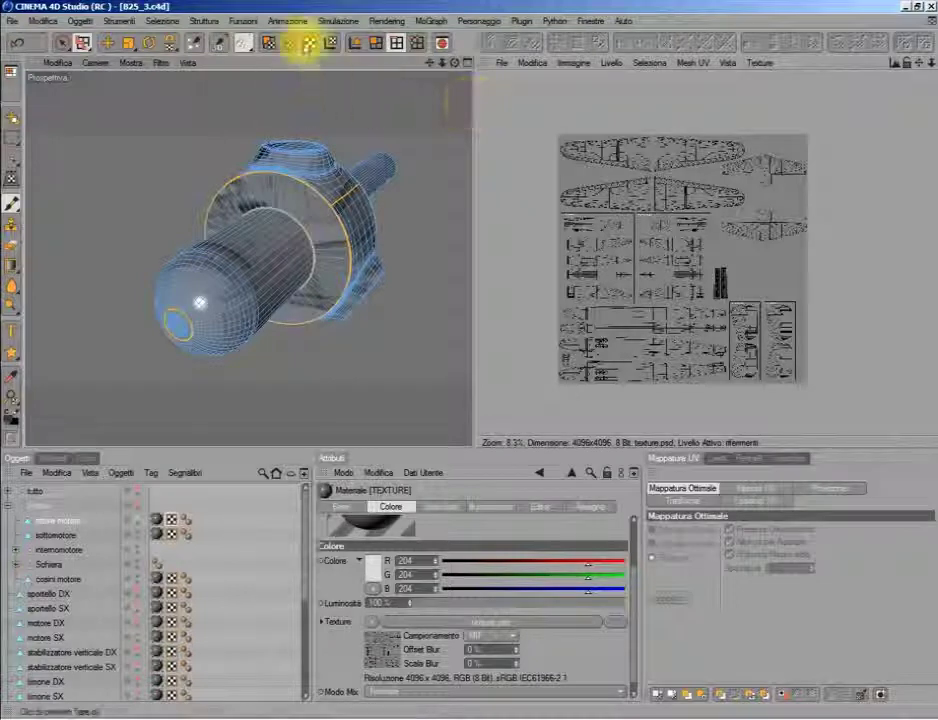
{"action": "left_click", "coordinate": [270, 42]}
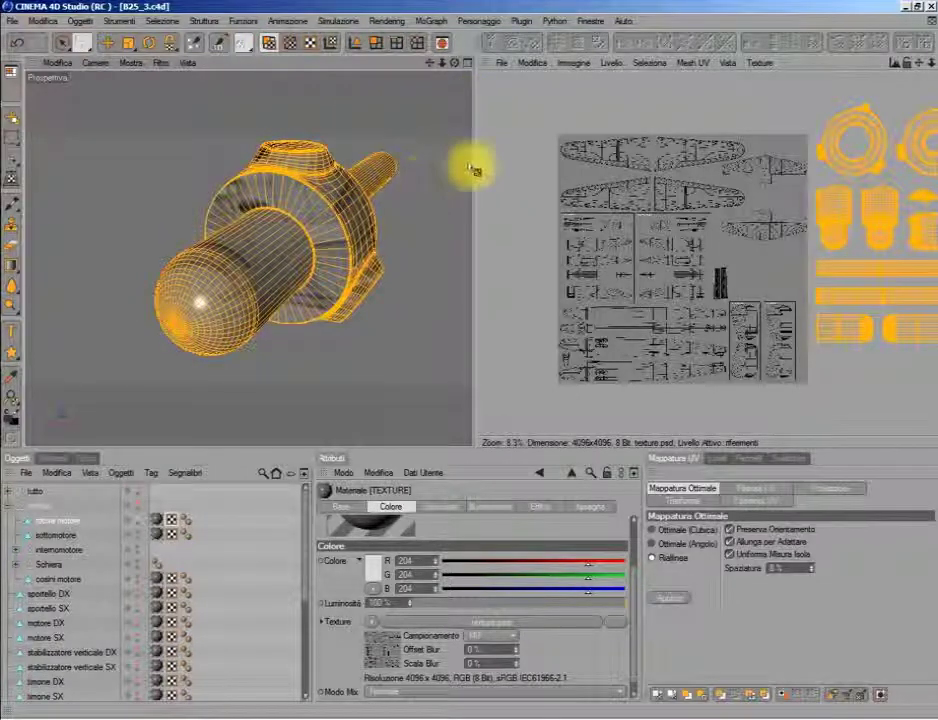
Step: Project the engine's UVs with Proiezione, then flatten them into islands with Rilassa UV
{"action": "left_click", "coordinate": [748, 459]}
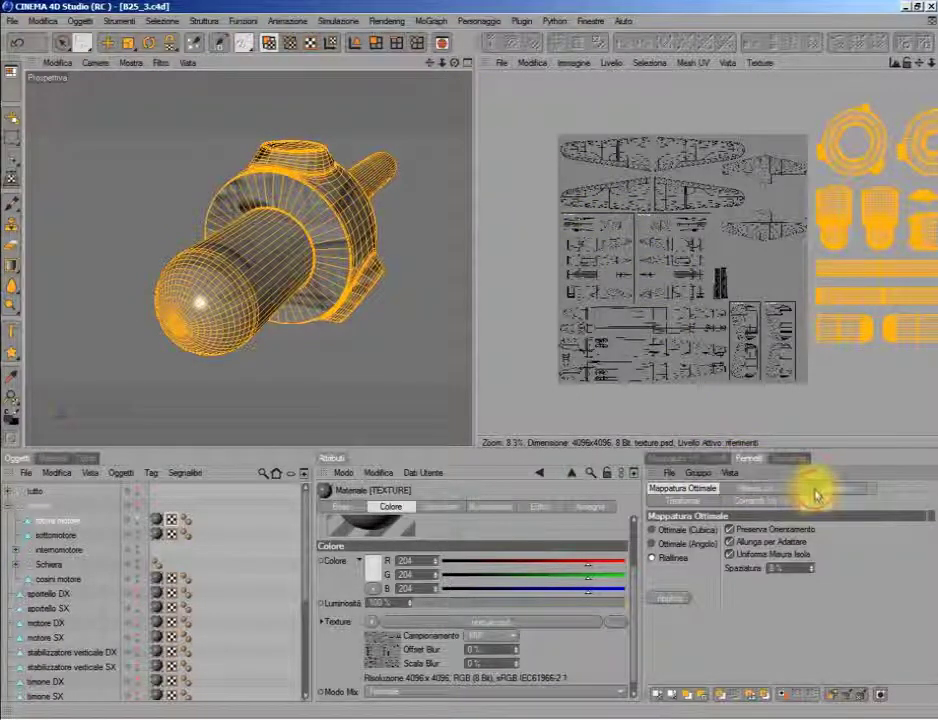
{"action": "left_click", "coordinate": [697, 458]}
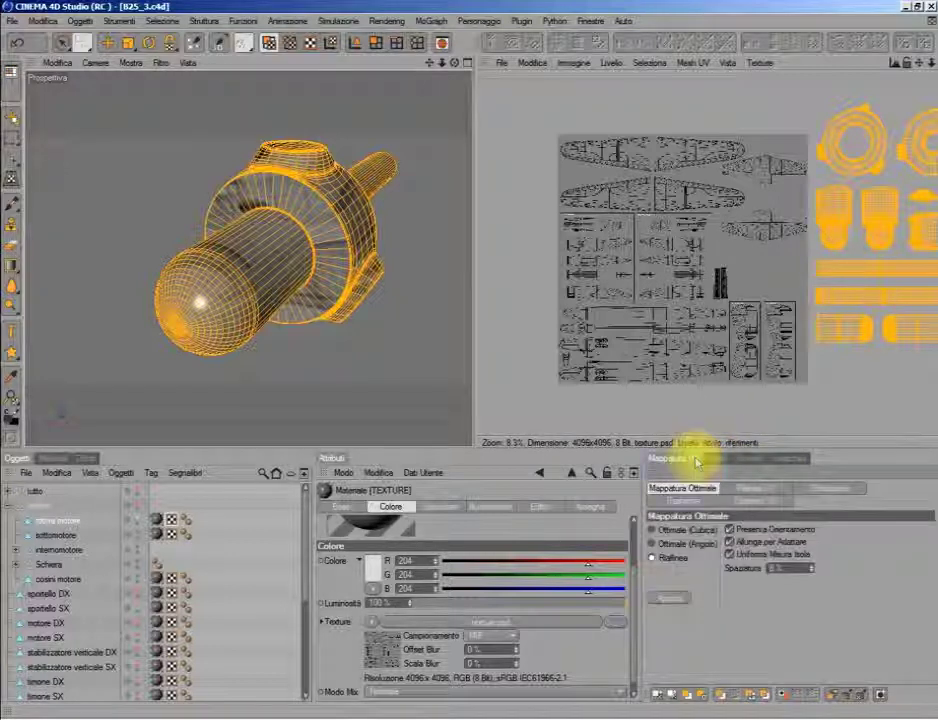
{"action": "left_click", "coordinate": [815, 488]}
{"action": "left_click", "coordinate": [780, 534]}
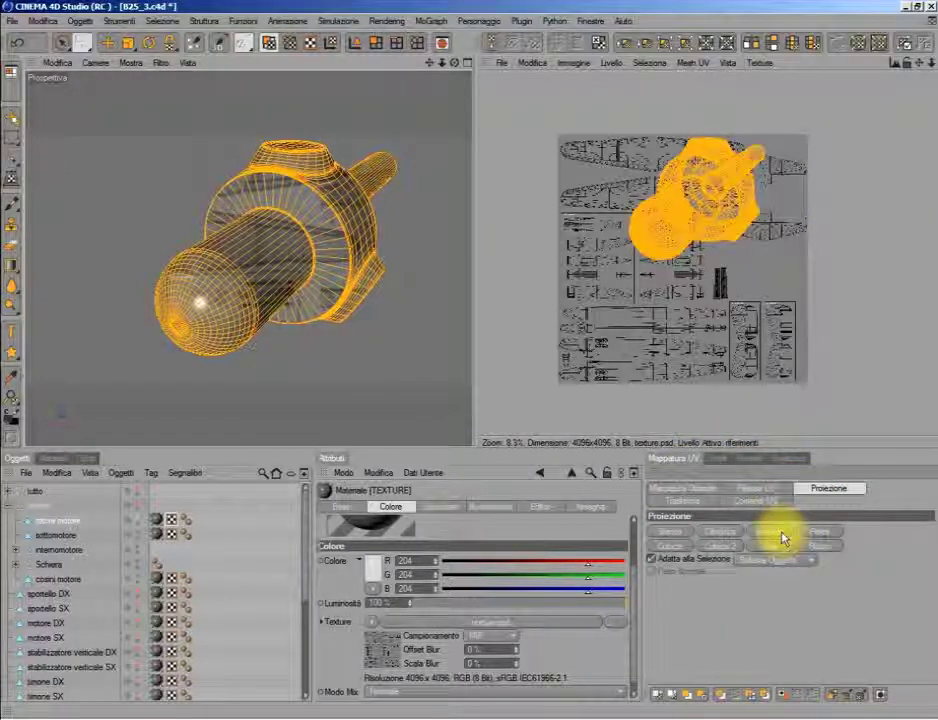
{"action": "left_click", "coordinate": [752, 489]}
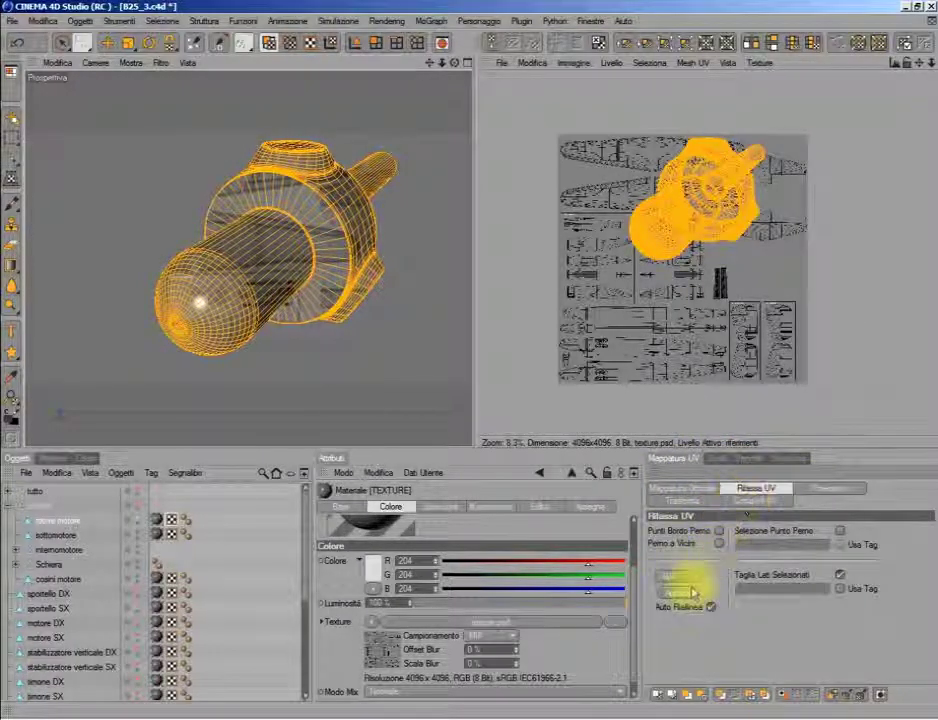
{"action": "left_click", "coordinate": [690, 590]}
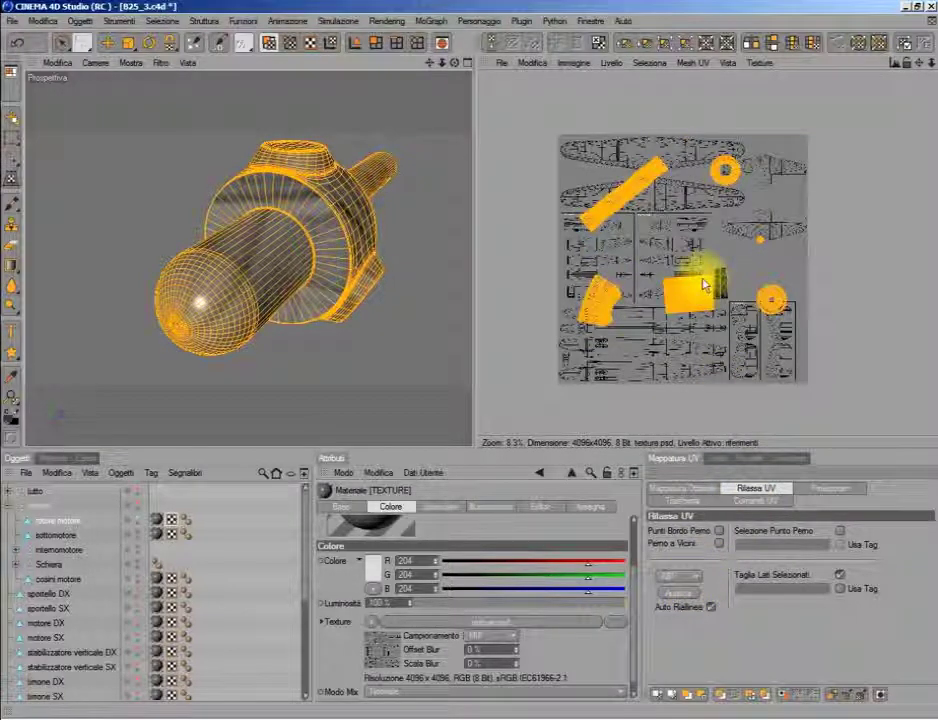
{"action": "scroll", "coordinate": [703, 285], "scroll_direction": "up", "scroll_amount": 1}
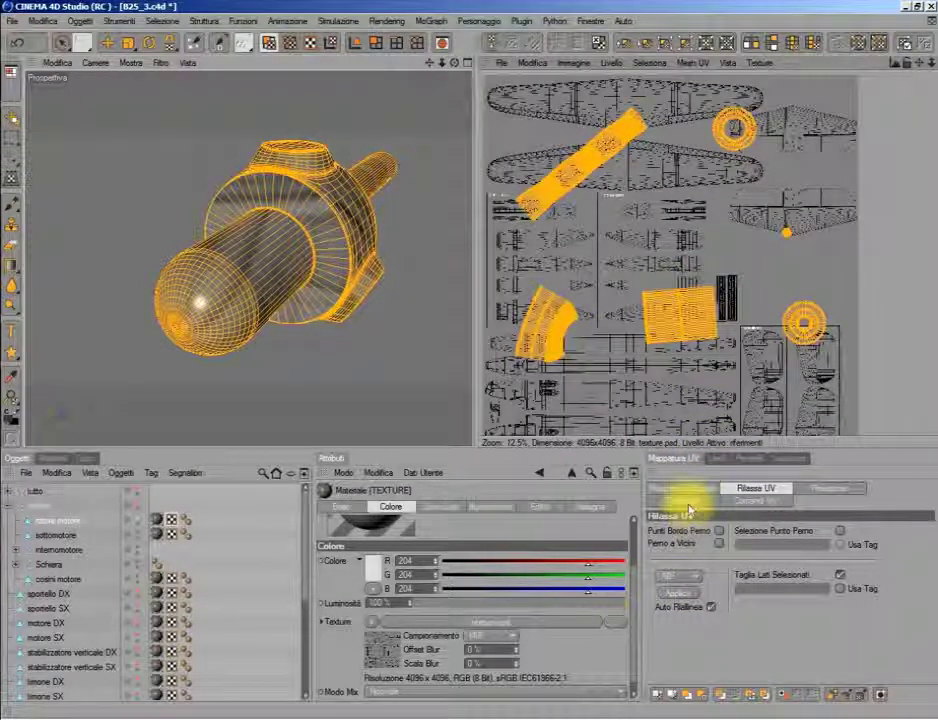
{"action": "left_click", "coordinate": [692, 492]}
Step: Repack the islands with Mappatura Ottimale and move them toward the upper left
{"action": "left_click", "coordinate": [670, 598]}
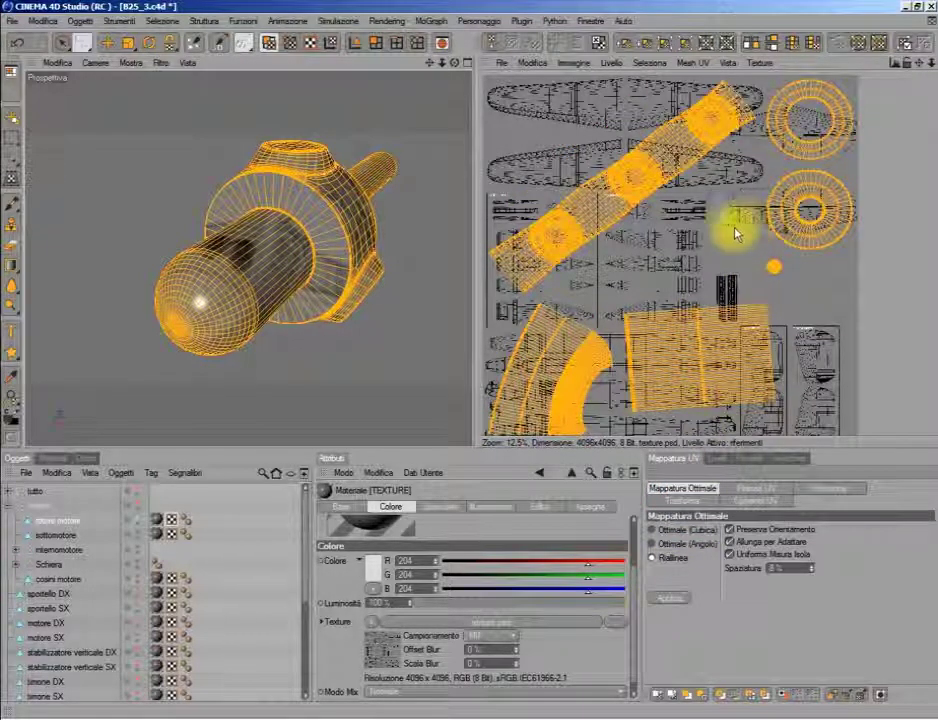
{"action": "right_click", "coordinate": [701, 241]}
{"action": "left_click", "coordinate": [722, 330]}
{"action": "left_click_drag", "start_coordinate": [676, 283], "coordinate": [546, 264]}
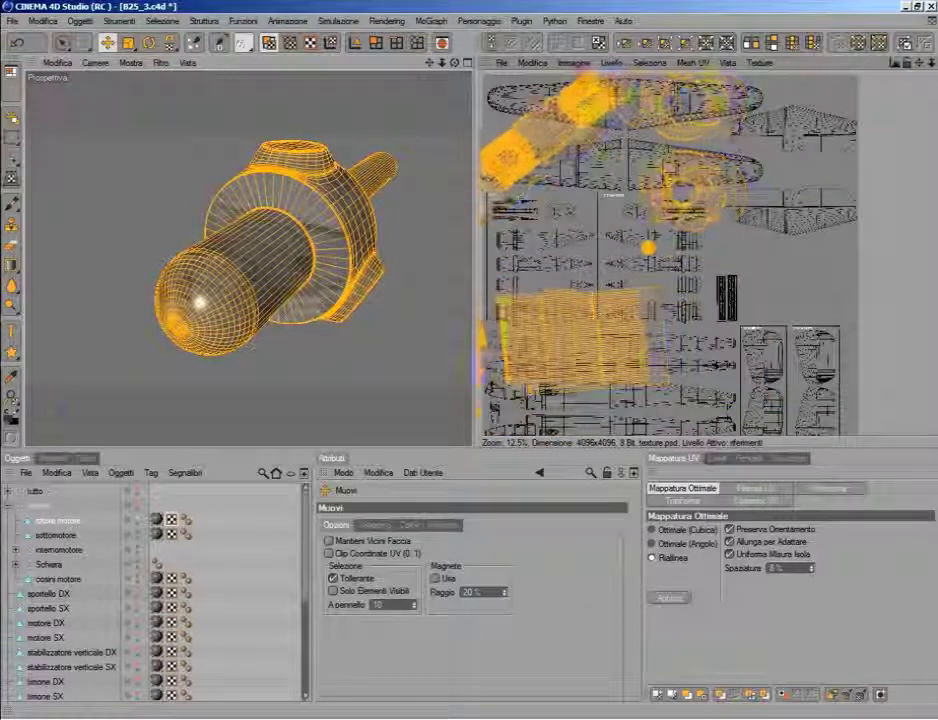
{"action": "left_click_drag", "start_coordinate": [679, 190], "coordinate": [662, 200]}
Step: Scale the islands down to a small cluster near the 'motore destro' label
{"action": "right_click", "coordinate": [727, 274]}
{"action": "left_click", "coordinate": [770, 400]}
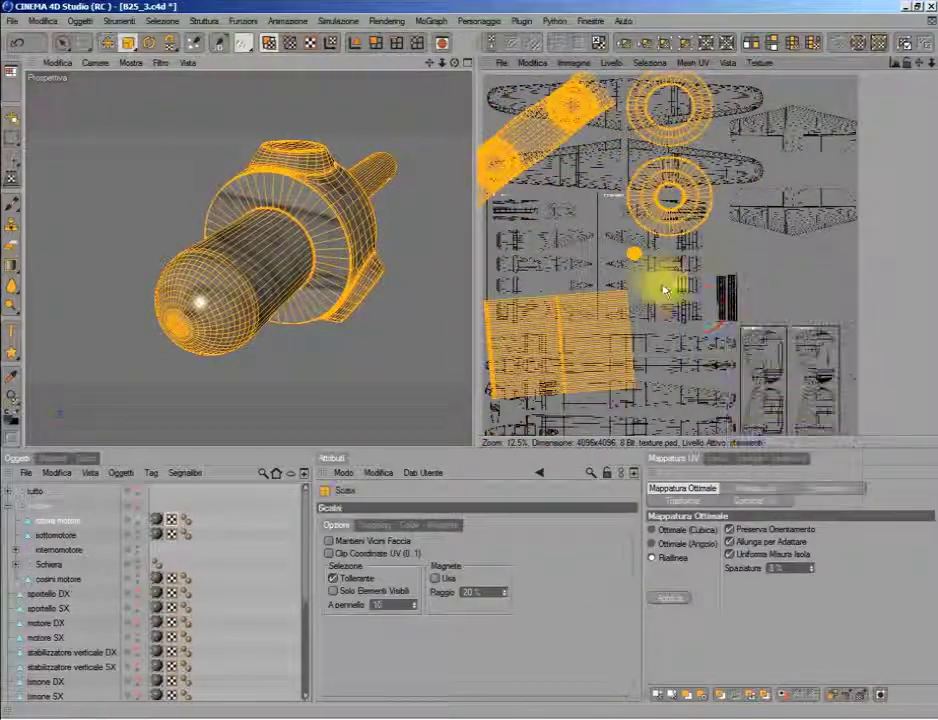
{"action": "left_click_drag", "start_coordinate": [580, 214], "coordinate": [625, 210]}
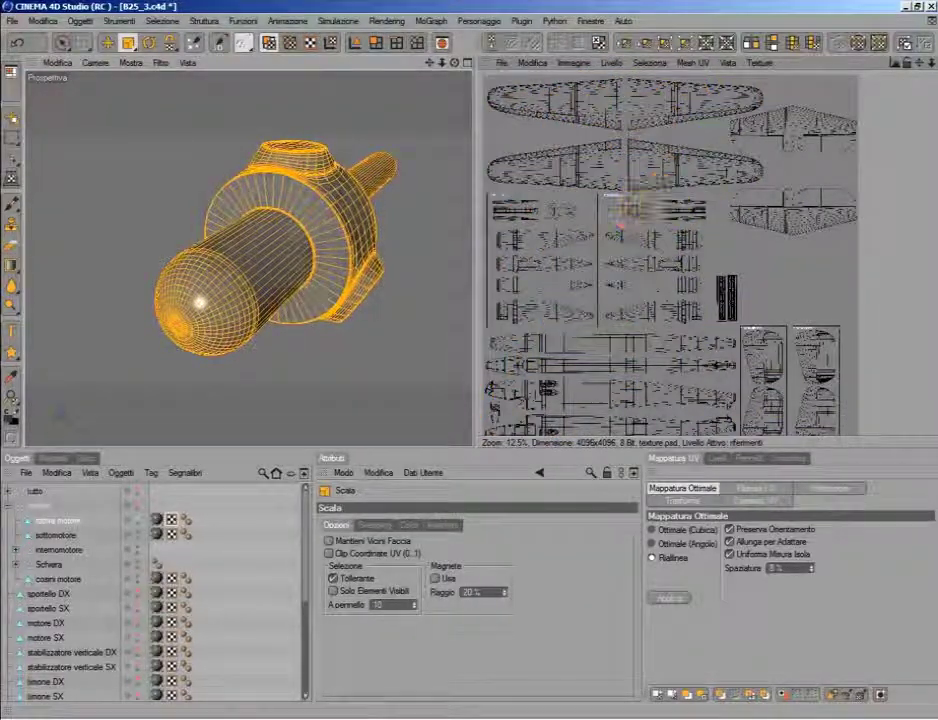
{"action": "scroll", "coordinate": [612, 209], "scroll_direction": "up", "scroll_amount": 2}
{"action": "scroll", "coordinate": [593, 209], "scroll_direction": "up", "scroll_amount": 3}
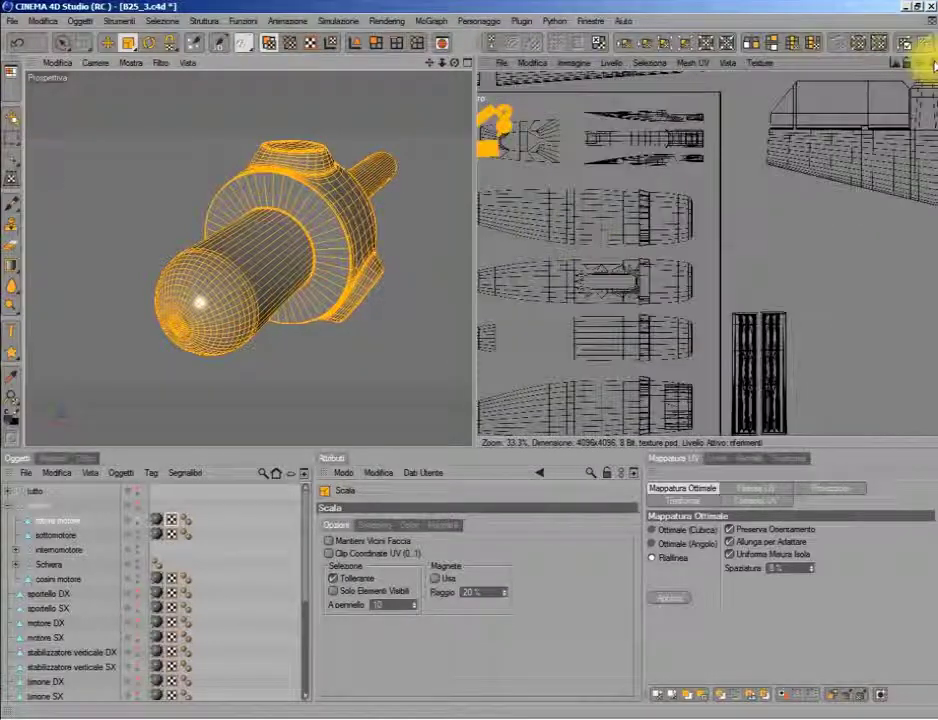
{"action": "left_click_drag", "start_coordinate": [934, 65], "coordinate": [795, 188]}
{"action": "scroll", "coordinate": [796, 189], "scroll_direction": "up", "scroll_amount": 5}
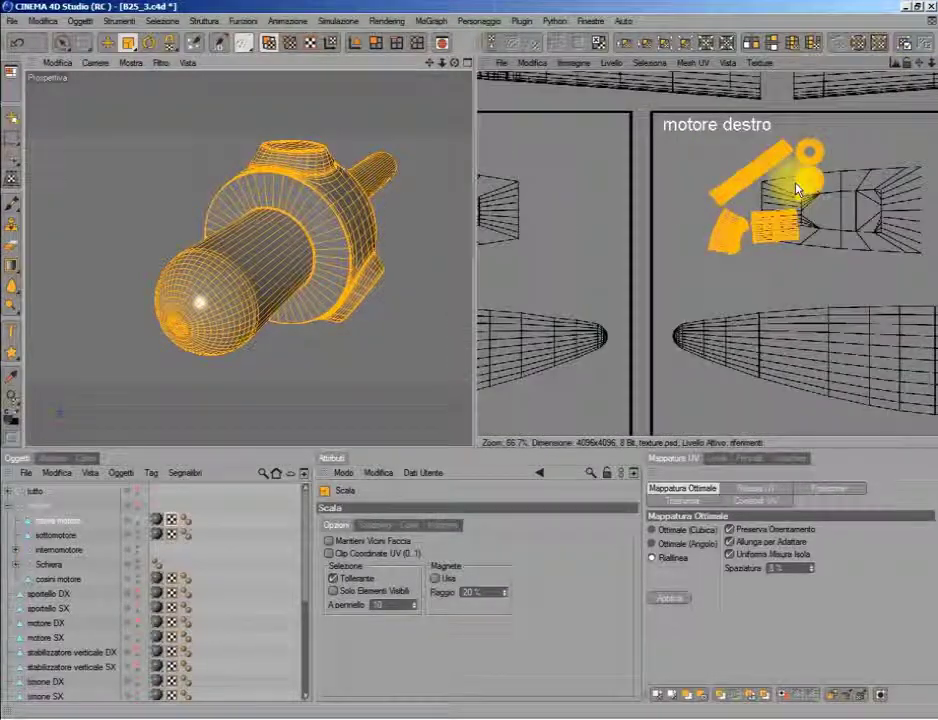
{"action": "scroll", "coordinate": [800, 180], "scroll_direction": "up", "scroll_amount": 1}
{"action": "scroll", "coordinate": [806, 184], "scroll_direction": "up", "scroll_amount": 2}
{"action": "mouse_move", "coordinate": [912, 60]}
{"action": "left_mouse_down"}
{"action": "mouse_move", "coordinate": [905, 75]}
{"action": "mouse_move", "coordinate": [905, 40]}
{"action": "left_mouse_up"}
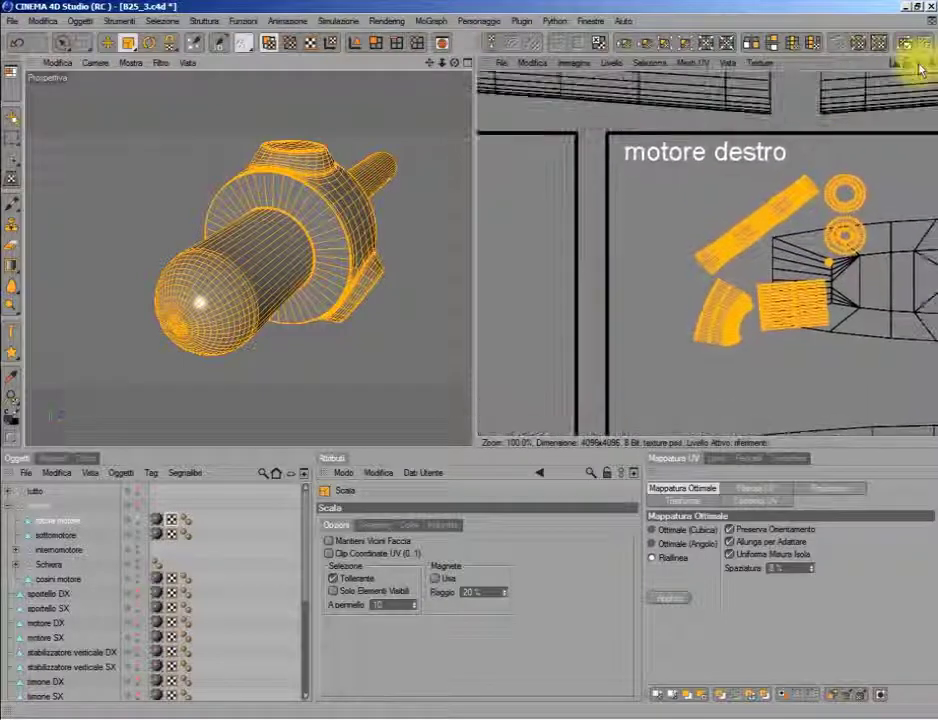
Step: Box-select the long strip island and move it into the box on the left
{"action": "right_click", "coordinate": [676, 262]}
{"action": "left_click", "coordinate": [691, 314]}
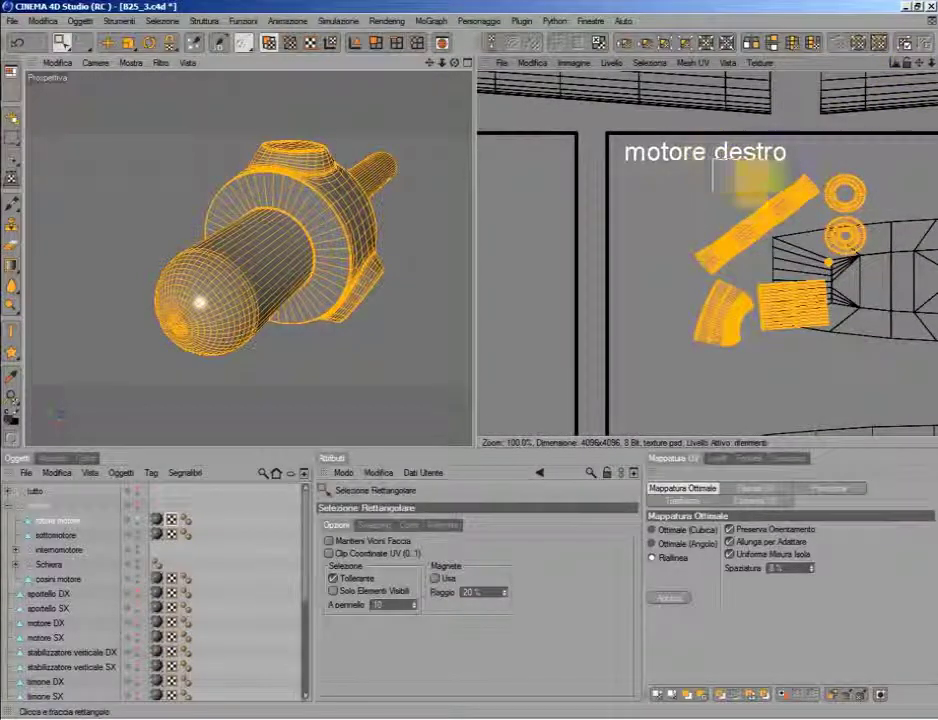
{"action": "left_click_drag", "start_coordinate": [827, 207], "coordinate": [838, 220]}
{"action": "mouse_move", "coordinate": [671, 204]}
{"action": "left_mouse_down"}
{"action": "mouse_move", "coordinate": [757, 243]}
{"action": "mouse_move", "coordinate": [760, 267]}
{"action": "mouse_move", "coordinate": [737, 278]}
{"action": "left_mouse_up"}
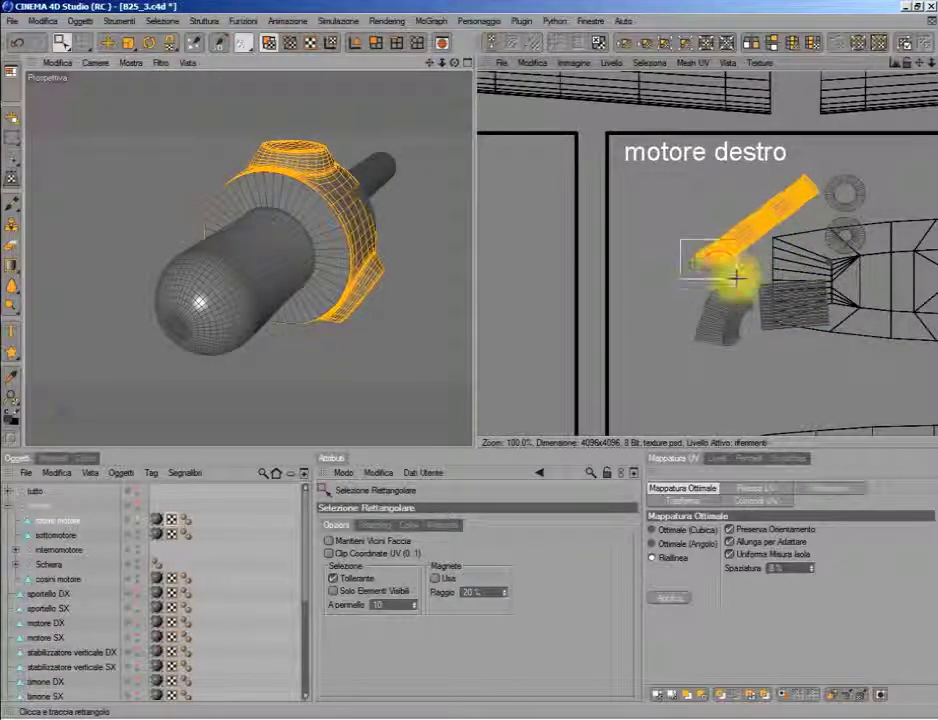
{"action": "right_click", "coordinate": [745, 255]}
{"action": "left_click", "coordinate": [779, 356]}
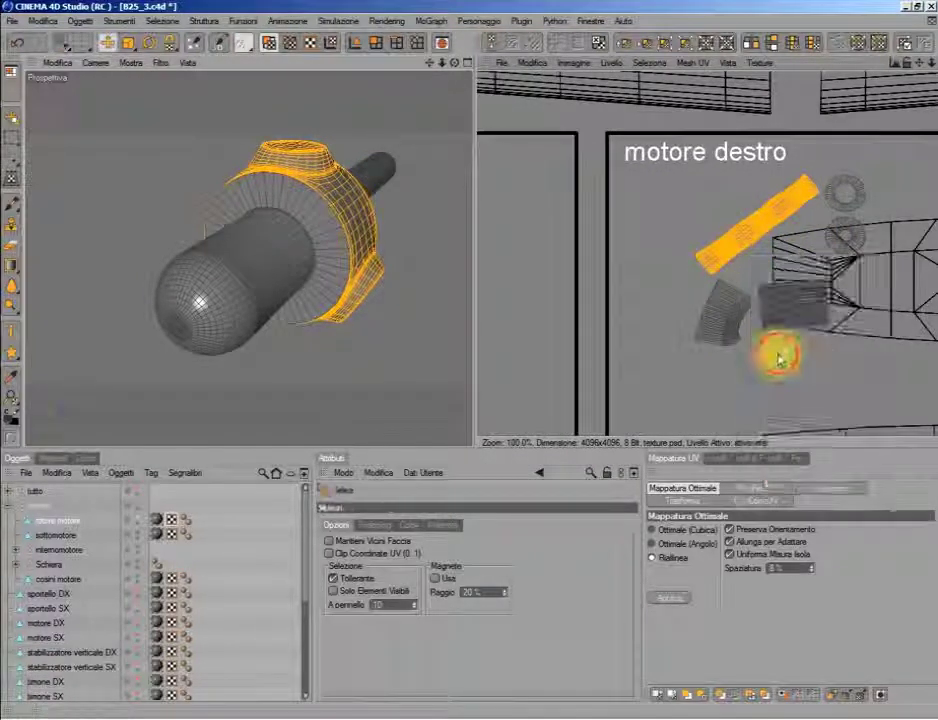
{"action": "left_click_drag", "start_coordinate": [779, 356], "coordinate": [616, 336]}
{"action": "left_click_drag", "start_coordinate": [715, 335], "coordinate": [655, 325]}
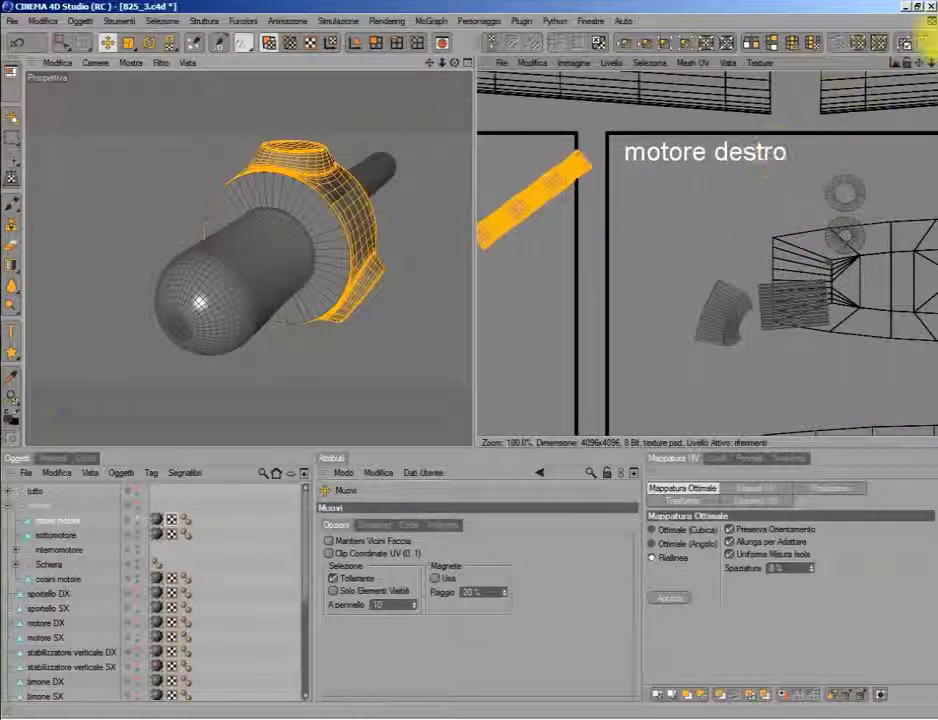
Step: Rotate the long strip horizontal and place it at the top of the box
{"action": "middle_click_drag", "start_coordinate": [670, 128], "coordinate": [827, 151]}
{"action": "right_click", "coordinate": [748, 243]}
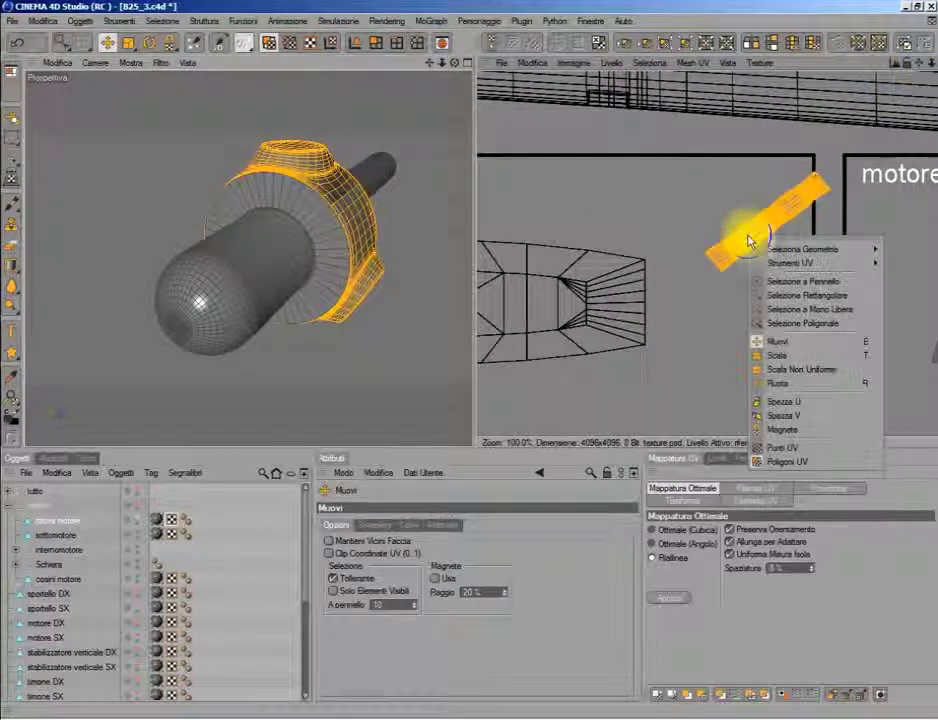
{"action": "left_click", "coordinate": [776, 383]}
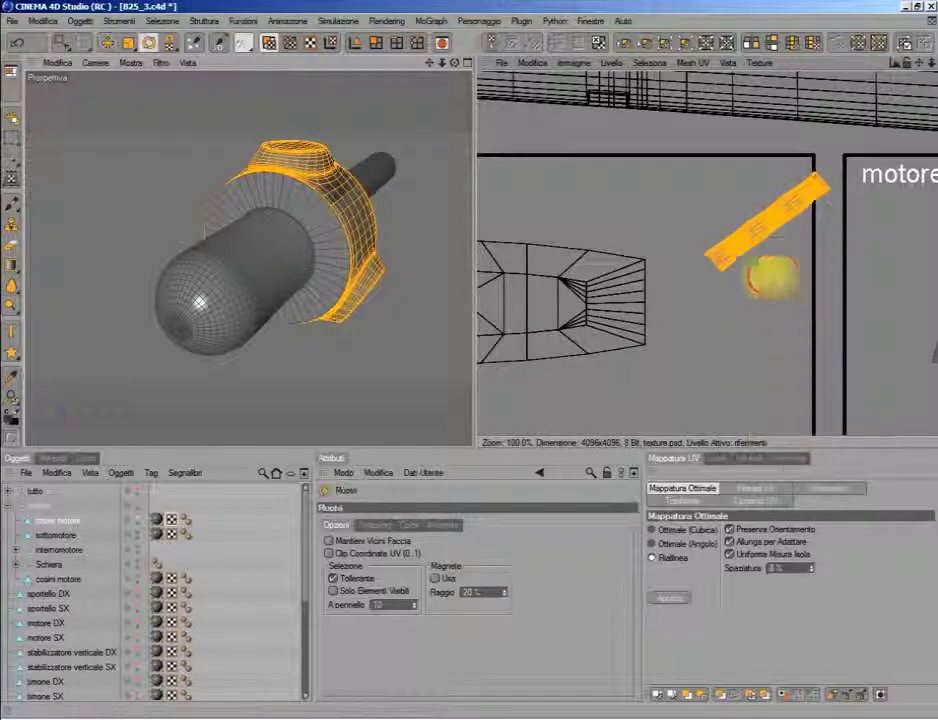
{"action": "right_click", "coordinate": [769, 224]}
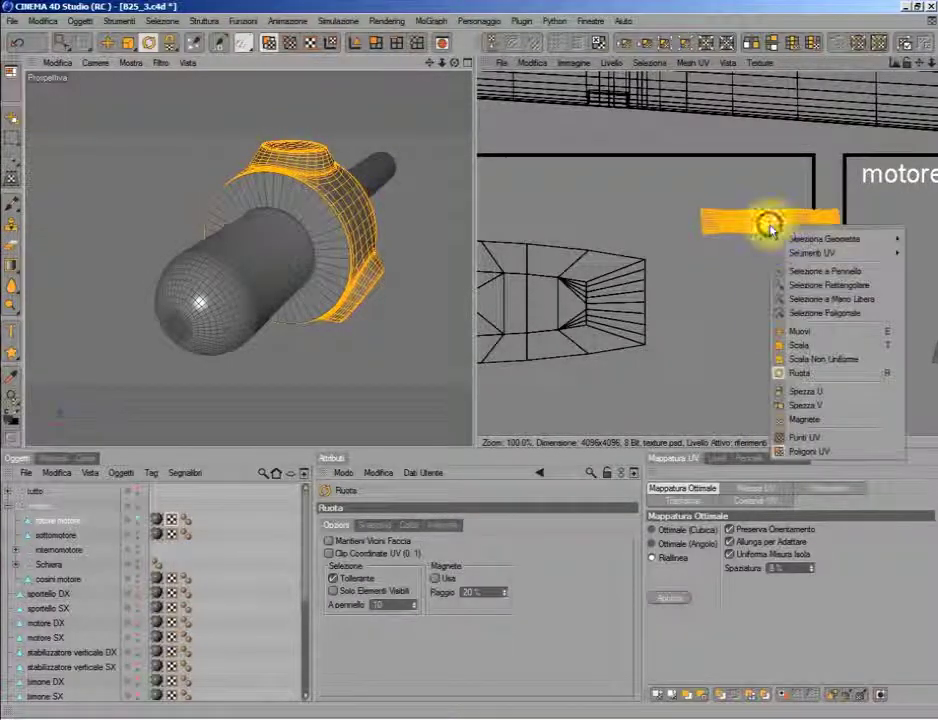
{"action": "left_click", "coordinate": [802, 331]}
{"action": "left_click_drag", "start_coordinate": [742, 204], "coordinate": [718, 173]}
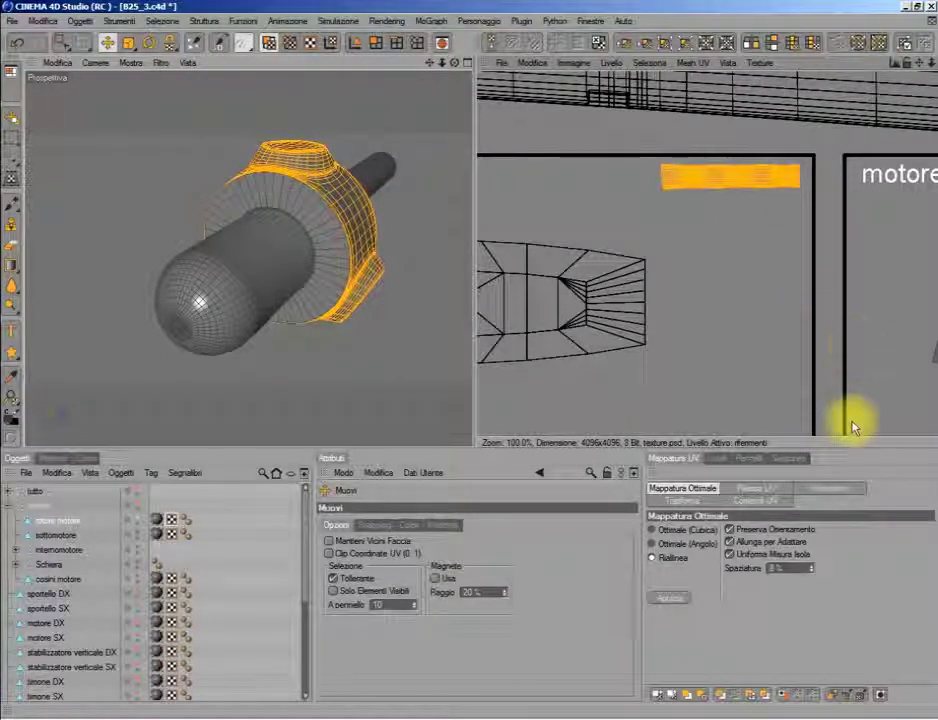
{"action": "scroll", "coordinate": [857, 317], "scroll_direction": "down", "scroll_amount": 1}
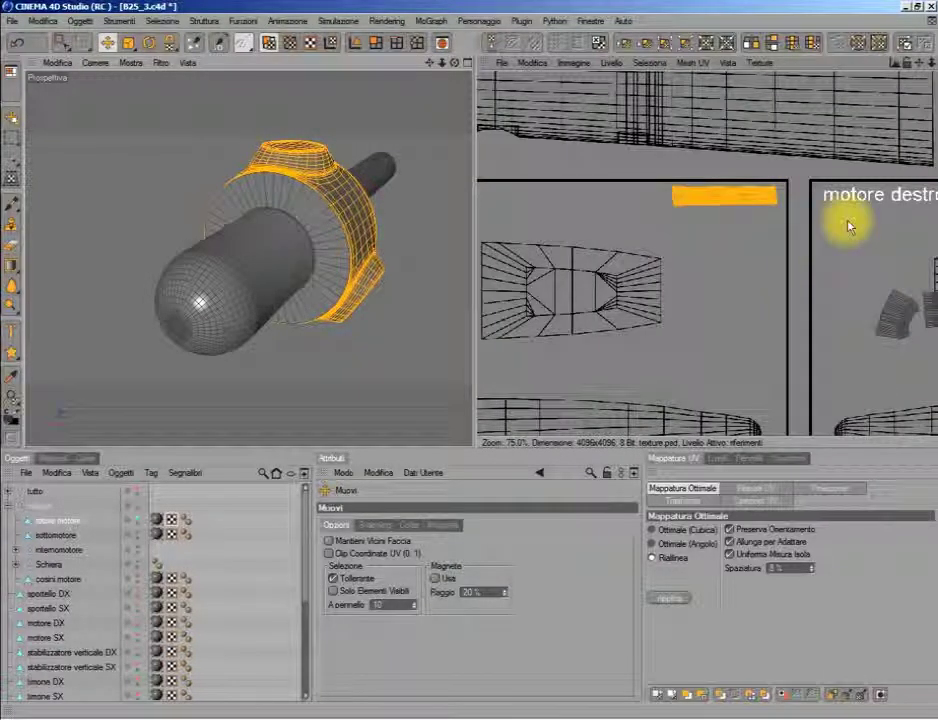
Step: Select the remaining engine islands and move them beside the divider line
{"action": "middle_click_drag", "start_coordinate": [905, 147], "coordinate": [848, 105], "text": "alt"}
{"action": "right_click", "coordinate": [708, 170]}
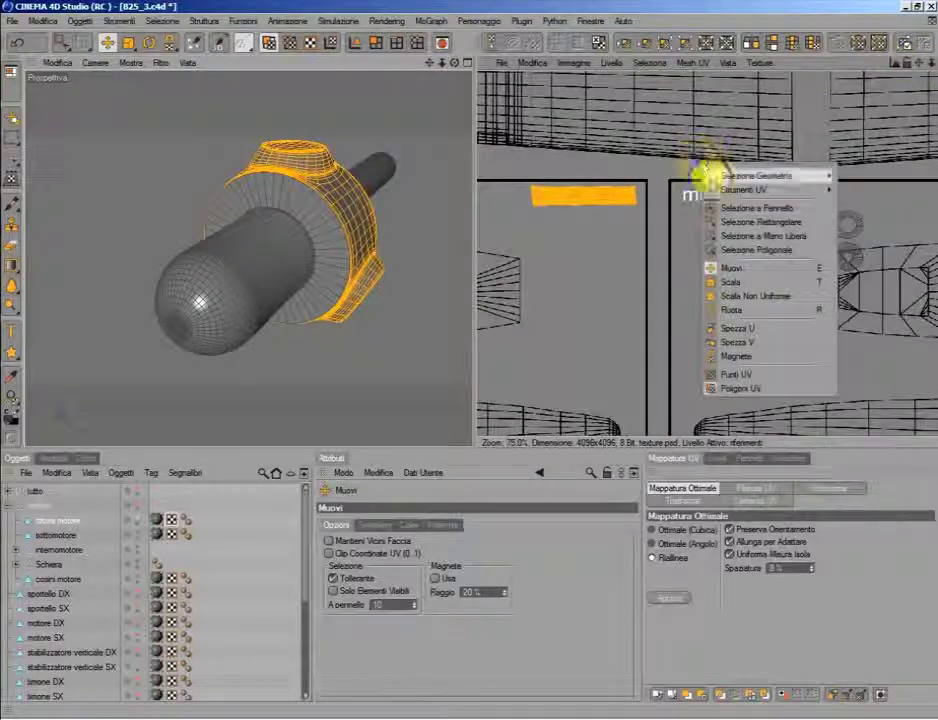
{"action": "left_click", "coordinate": [735, 224]}
{"action": "left_click_drag", "start_coordinate": [879, 362], "coordinate": [826, 205]}
{"action": "right_click", "coordinate": [858, 293]}
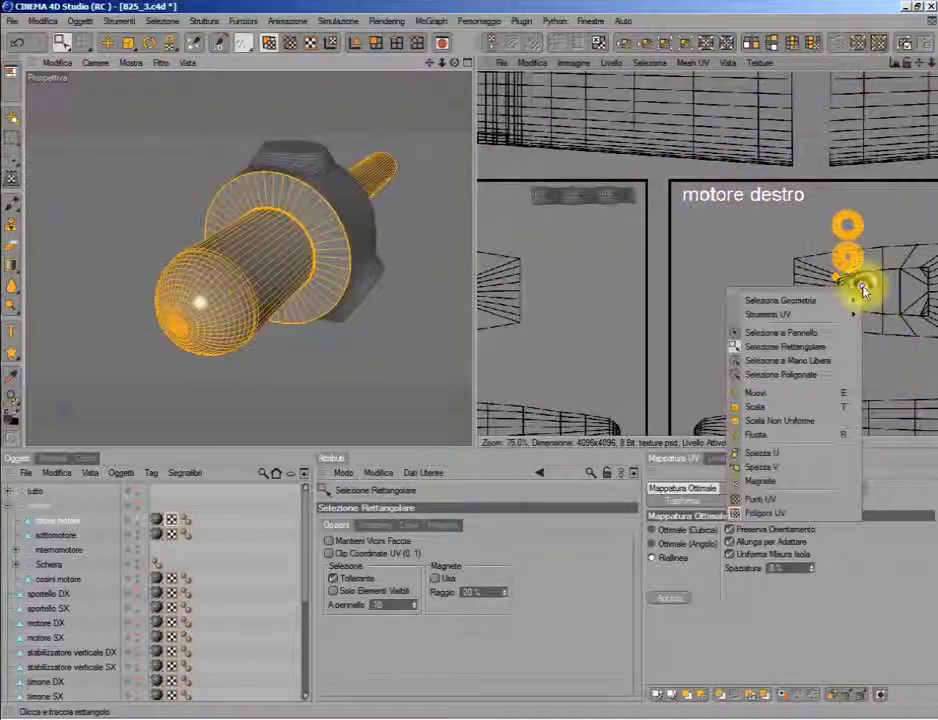
{"action": "left_click", "coordinate": [835, 392]}
{"action": "left_click_drag", "start_coordinate": [837, 325], "coordinate": [650, 358]}
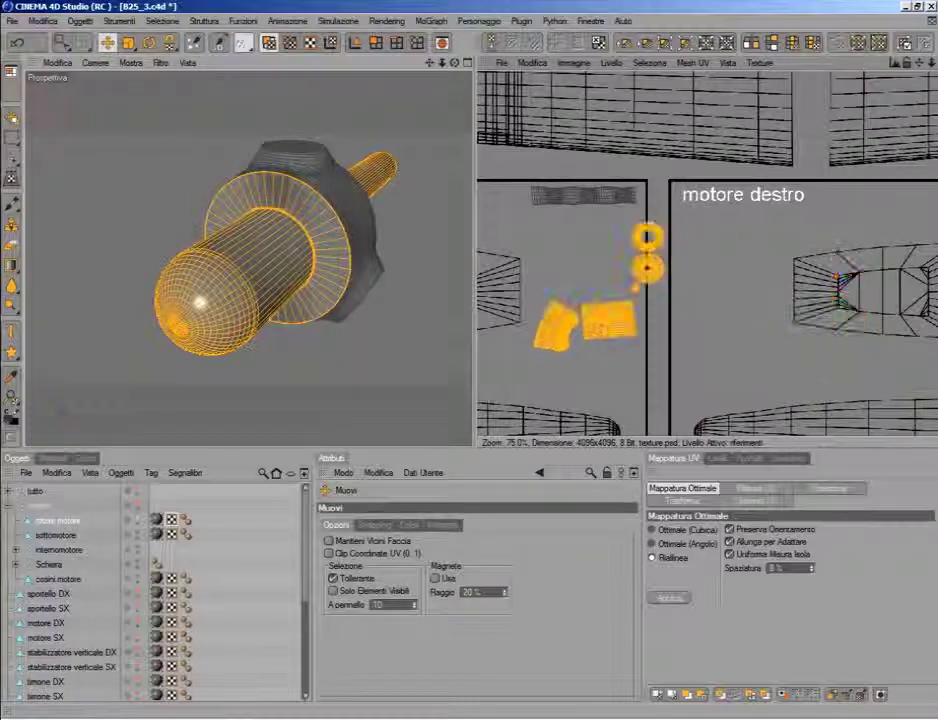
{"action": "left_click", "coordinate": [918, 26]}
Step: Rectangle-select the rectangular UV patch and move it under the top strip
{"action": "scroll", "coordinate": [574, 268], "scroll_direction": "up", "scroll_amount": 3}
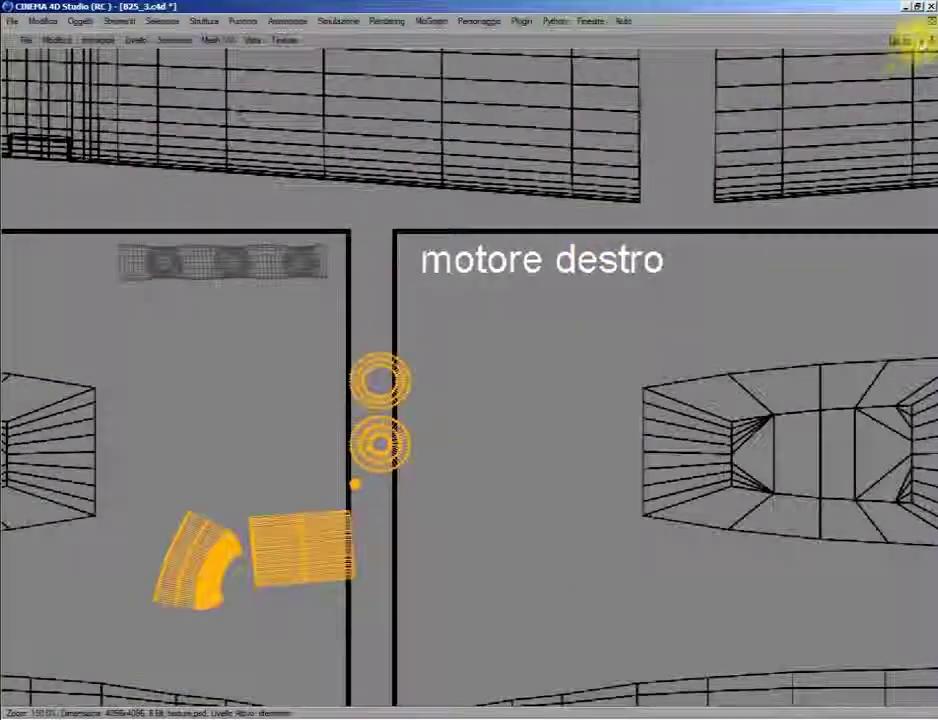
{"action": "left_click_drag", "start_coordinate": [918, 40], "coordinate": [722, 272]}
{"action": "right_click", "coordinate": [605, 385]}
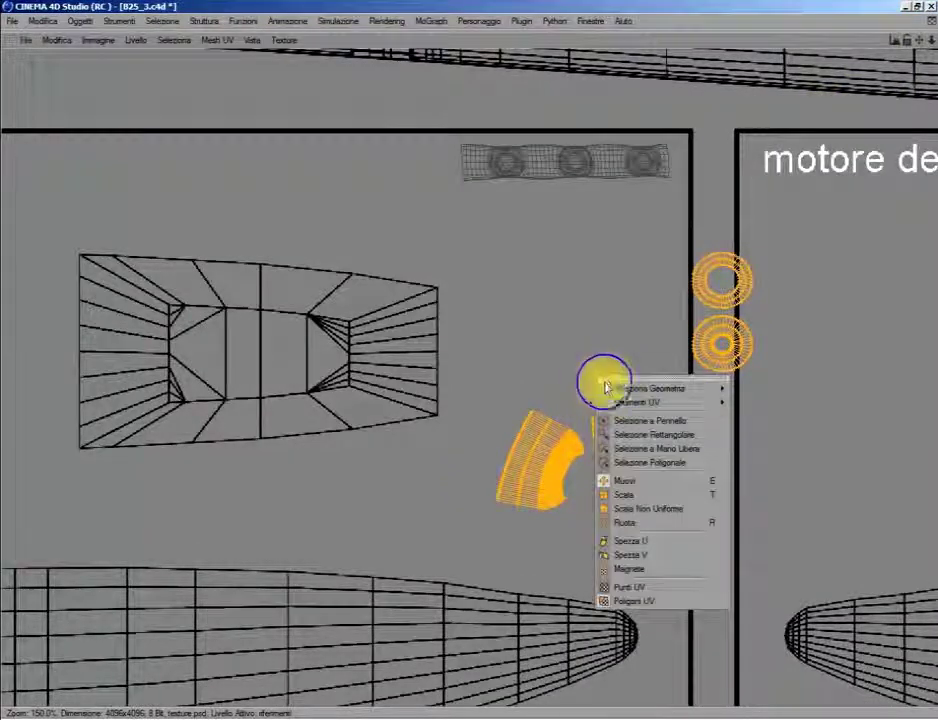
{"action": "left_click", "coordinate": [632, 434]}
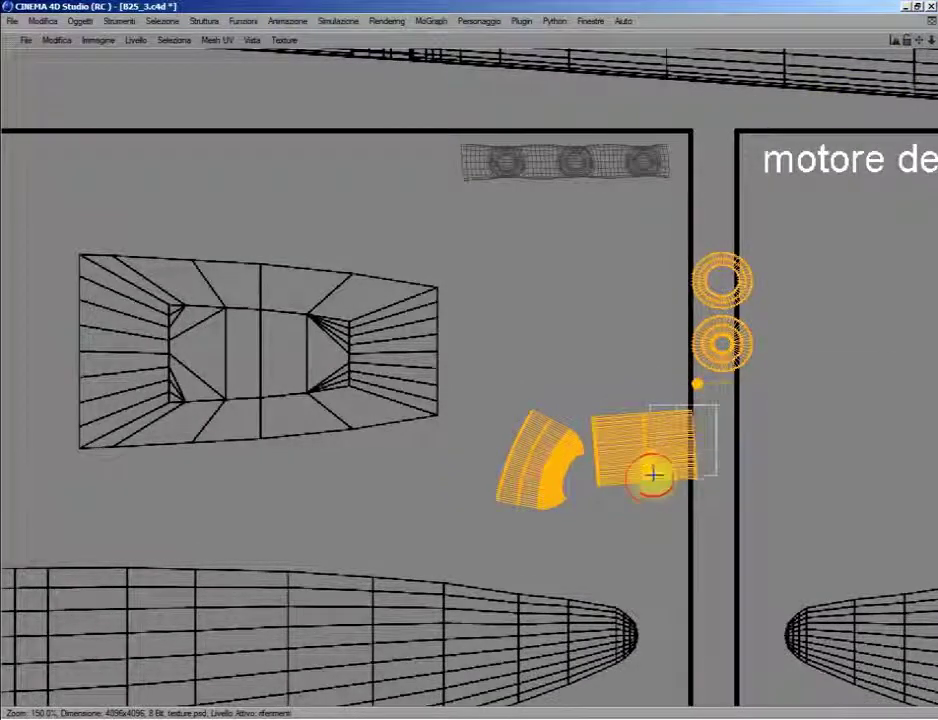
{"action": "left_click_drag", "start_coordinate": [604, 507], "coordinate": [590, 504]}
{"action": "right_click", "coordinate": [625, 452]}
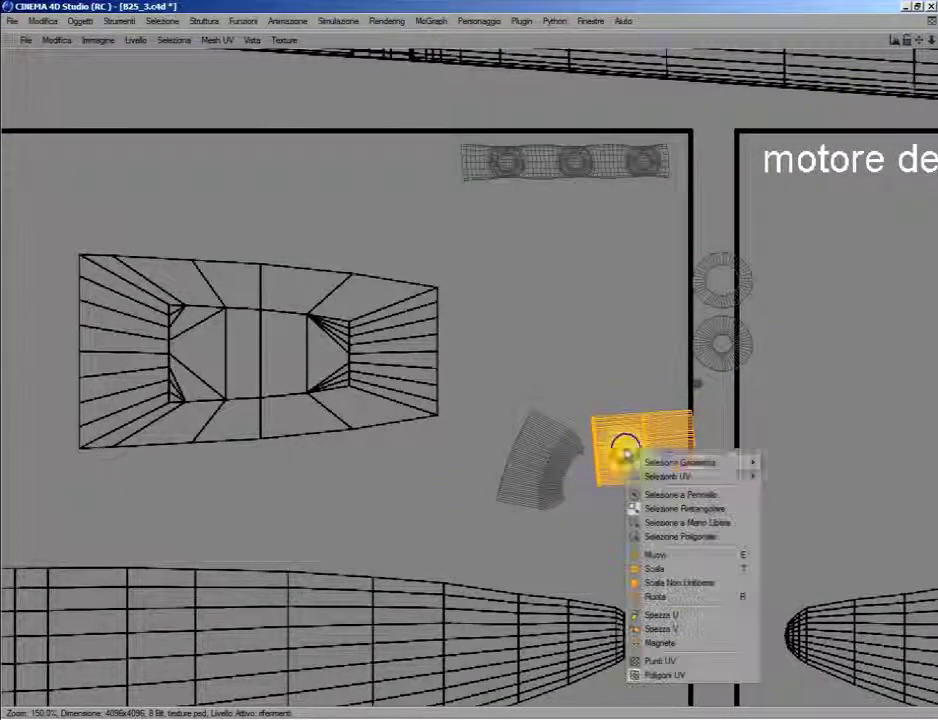
{"action": "left_click", "coordinate": [655, 598]}
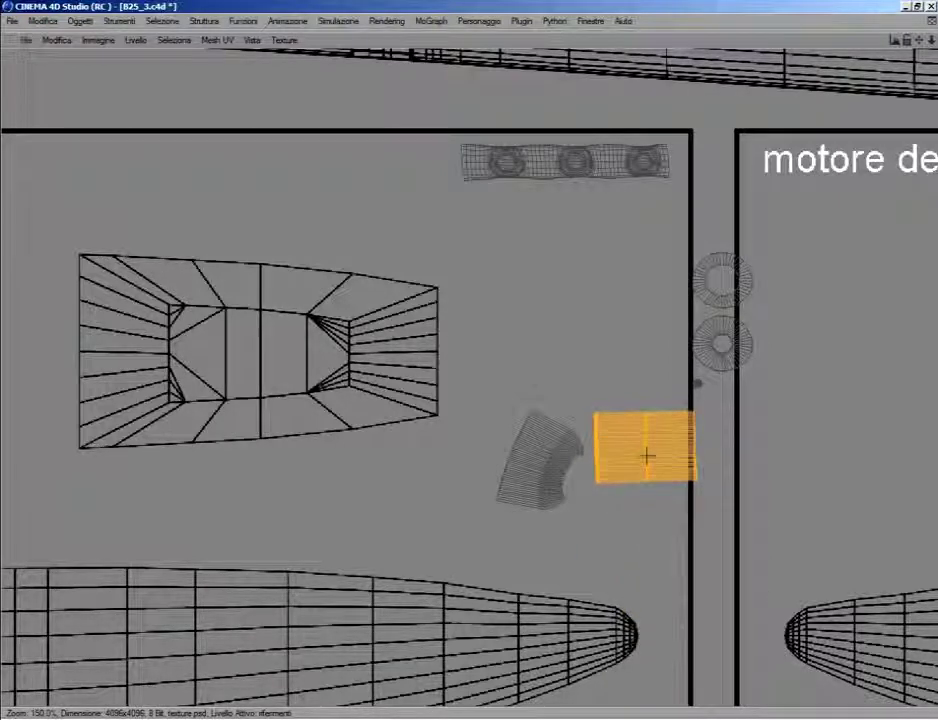
{"action": "right_click", "coordinate": [655, 462]}
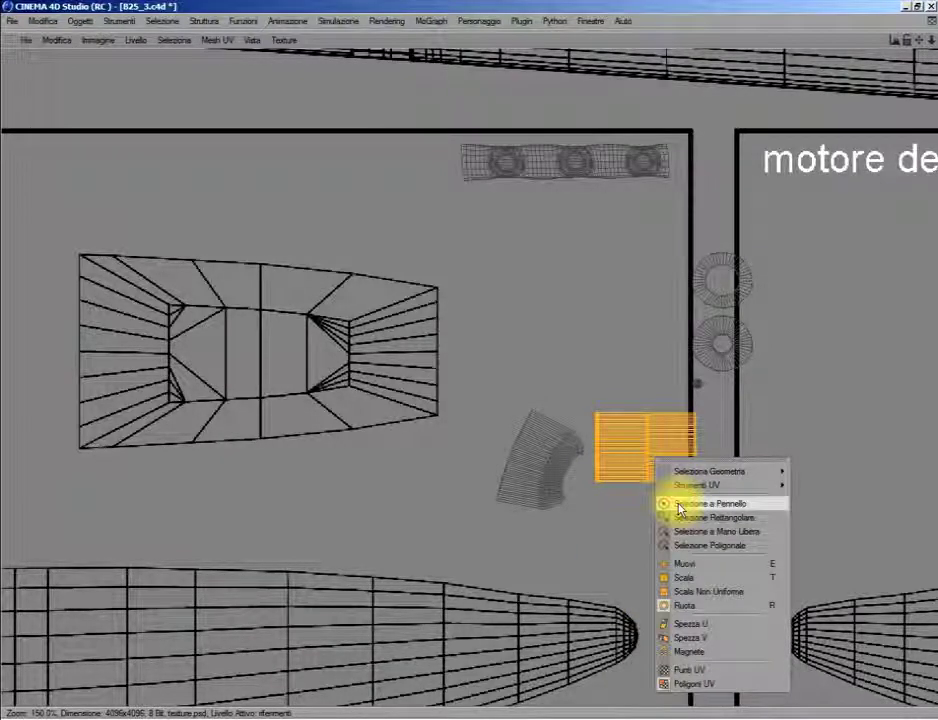
{"action": "left_click", "coordinate": [683, 562]}
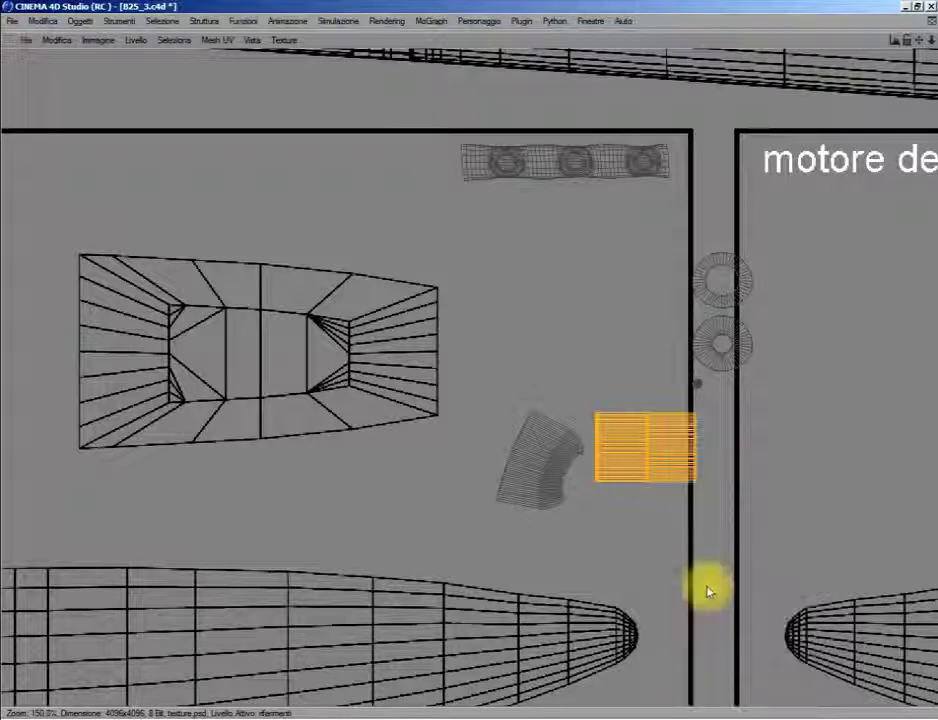
{"action": "left_click_drag", "start_coordinate": [708, 590], "coordinate": [608, 403]}
{"action": "left_click_drag", "start_coordinate": [543, 260], "coordinate": [517, 227]}
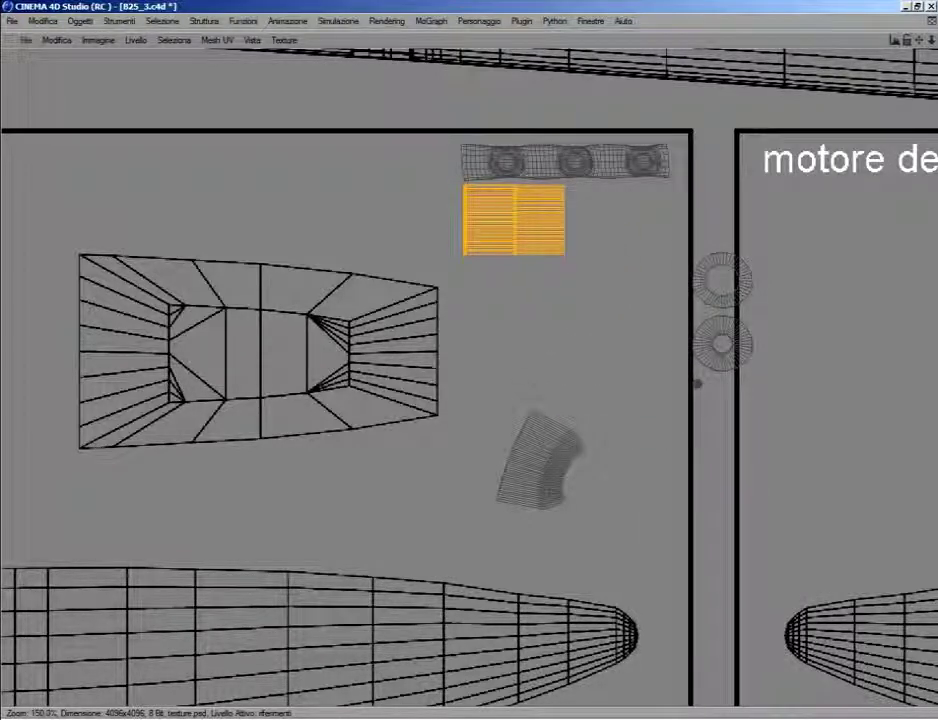
Step: Freehand-select the curved piece, rotate it level and fit it beside the patch
{"action": "right_click", "coordinate": [726, 462]}
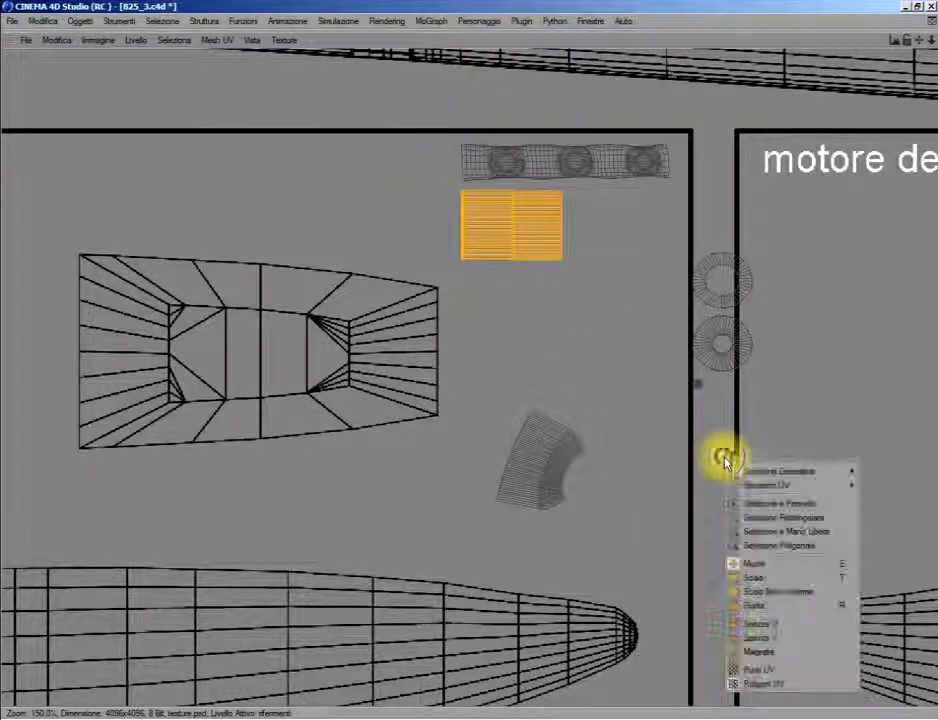
{"action": "left_click", "coordinate": [748, 531]}
{"action": "left_click_drag", "start_coordinate": [604, 528], "coordinate": [606, 512]}
{"action": "right_click", "coordinate": [607, 509]}
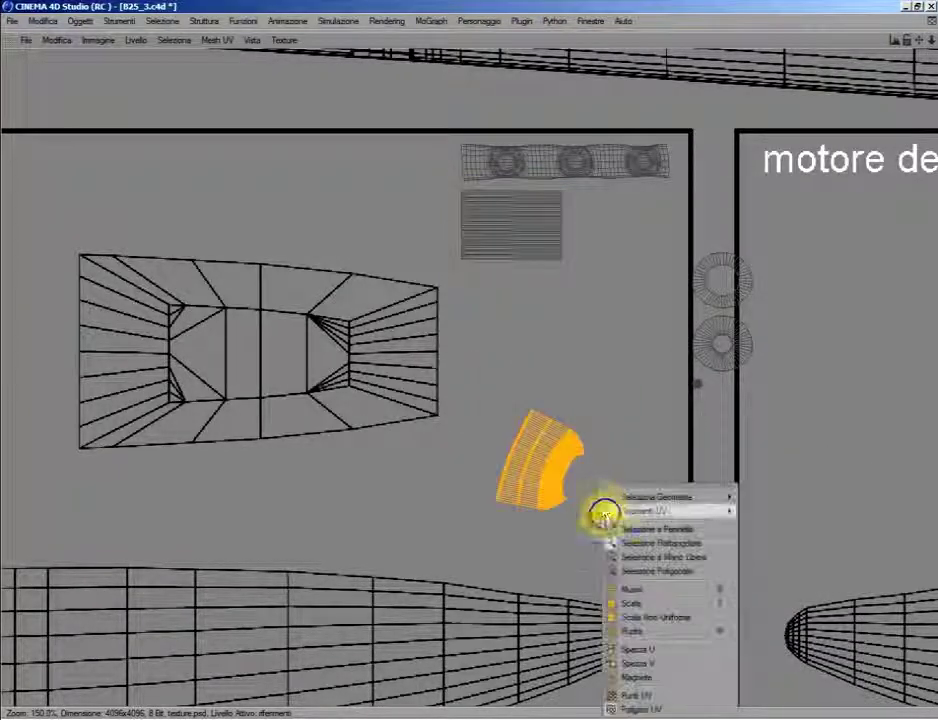
{"action": "left_click", "coordinate": [628, 586]}
{"action": "left_click_drag", "start_coordinate": [628, 586], "coordinate": [700, 360]}
{"action": "right_click", "coordinate": [611, 496]}
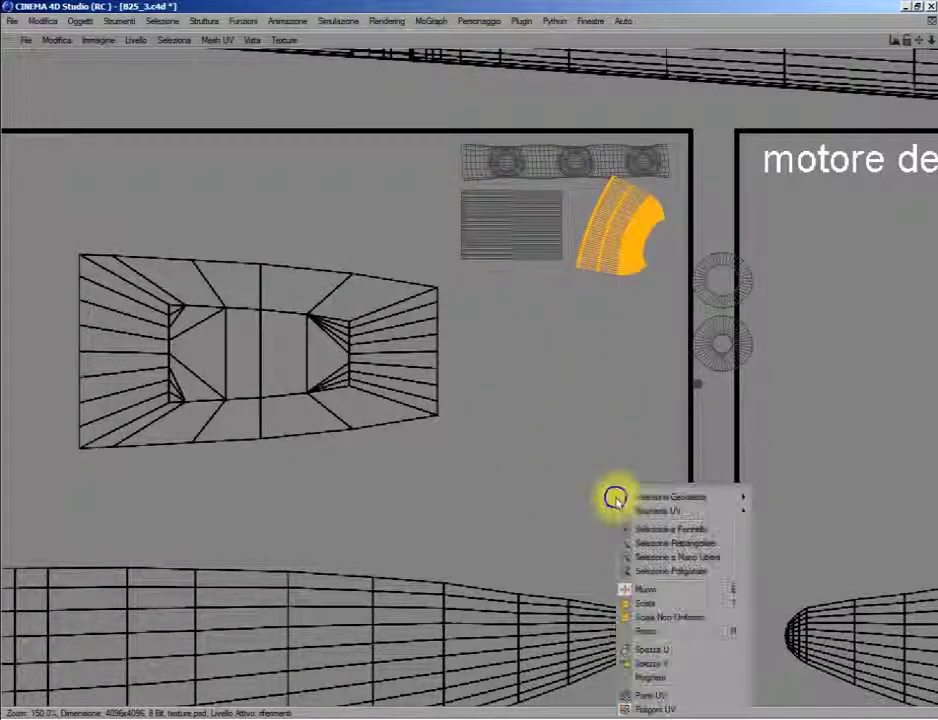
{"action": "left_click", "coordinate": [649, 632]}
{"action": "mouse_move", "coordinate": [660, 595]}
{"action": "left_mouse_down"}
{"action": "mouse_move", "coordinate": [672, 563]}
{"action": "mouse_move", "coordinate": [644, 318]}
{"action": "left_mouse_up"}
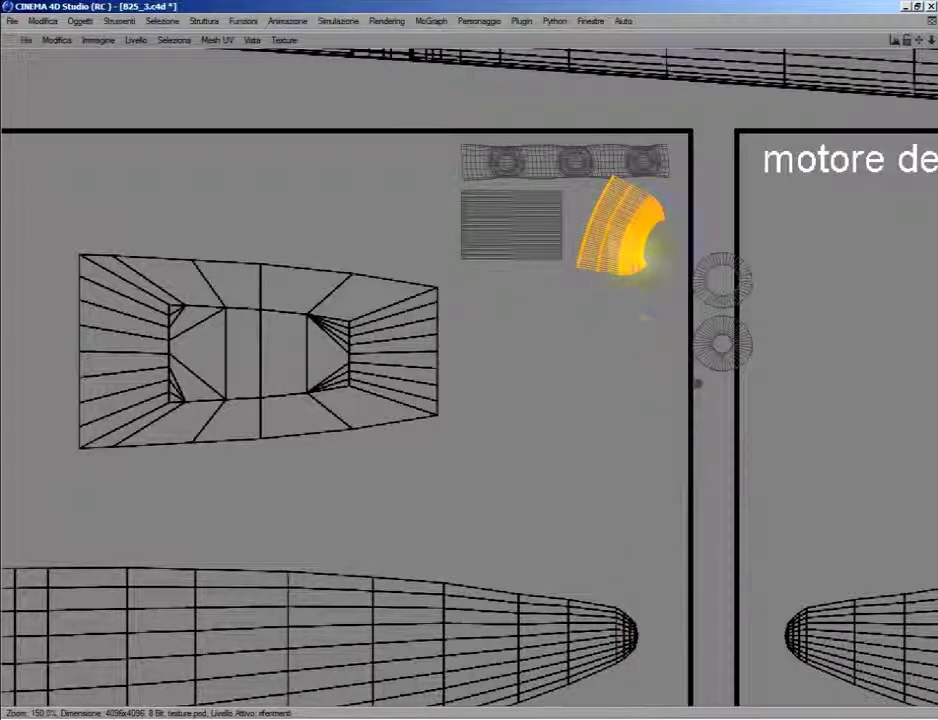
{"action": "right_click", "coordinate": [634, 243]}
{"action": "left_click", "coordinate": [653, 324]}
{"action": "left_click_drag", "start_coordinate": [653, 324], "coordinate": [662, 262]}
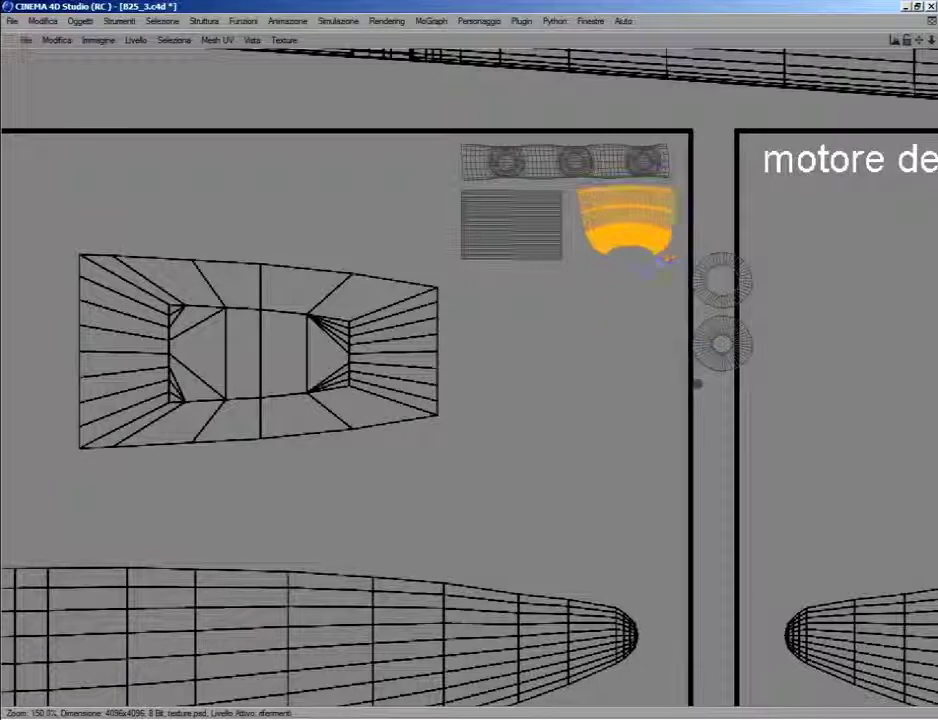
Step: Select and rotate the two UV rings, then restore the full multi-panel workspace
{"action": "right_click", "coordinate": [683, 306]}
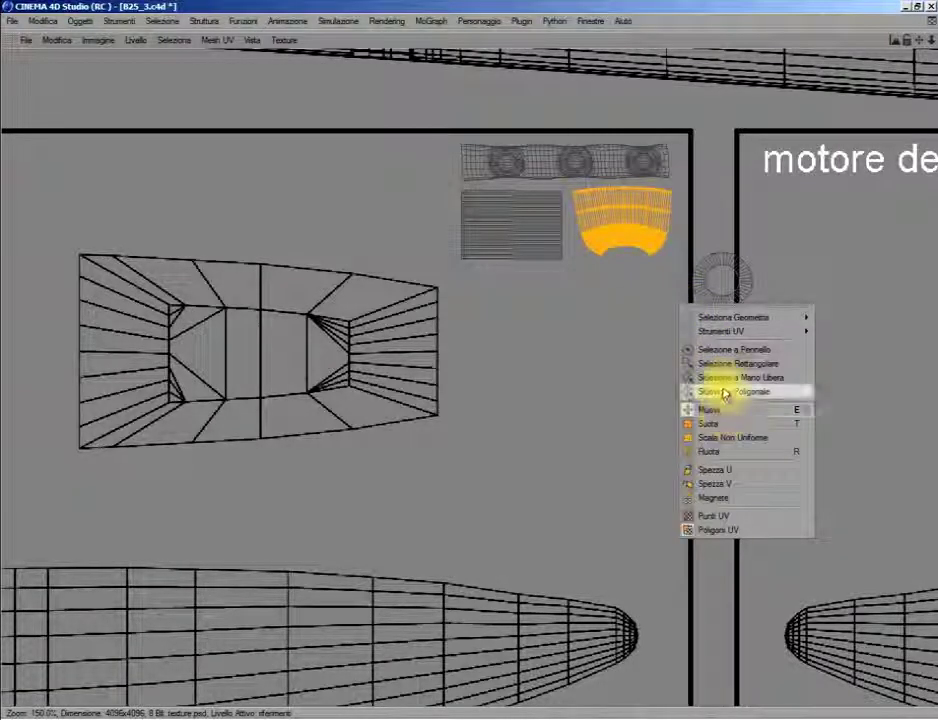
{"action": "left_click", "coordinate": [727, 391]}
{"action": "left_click_drag", "start_coordinate": [678, 250], "coordinate": [754, 400]}
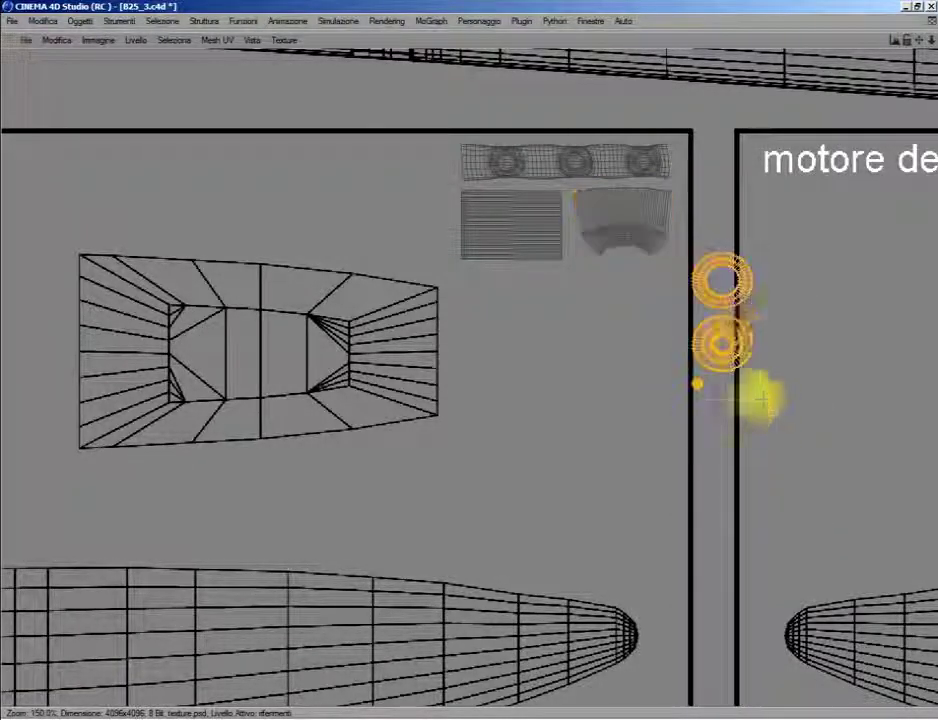
{"action": "right_click", "coordinate": [737, 326]}
{"action": "left_click", "coordinate": [762, 470]}
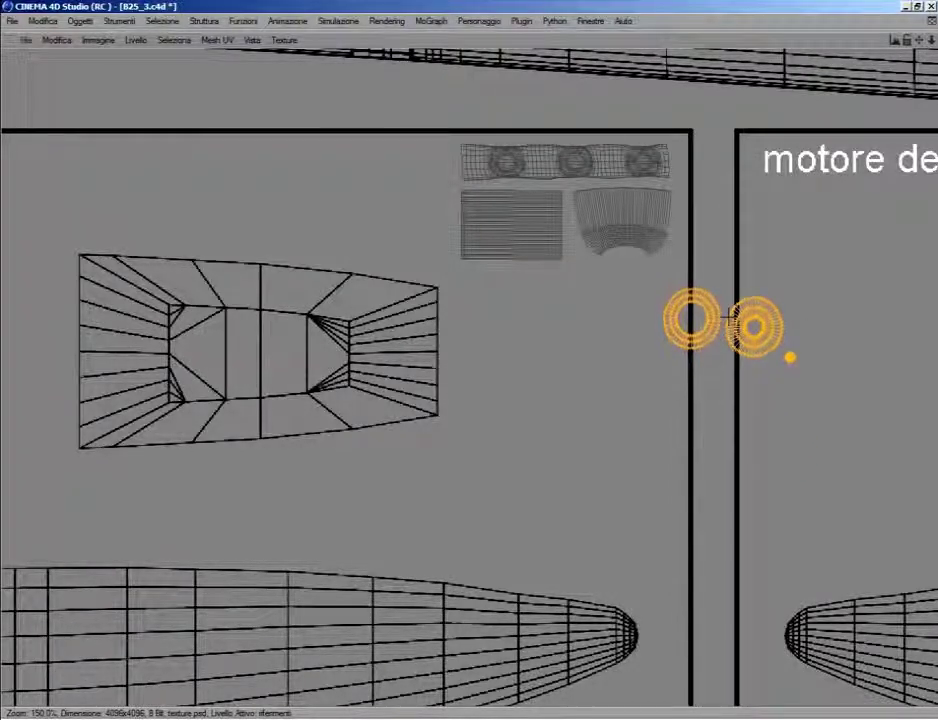
{"action": "right_click", "coordinate": [727, 318]}
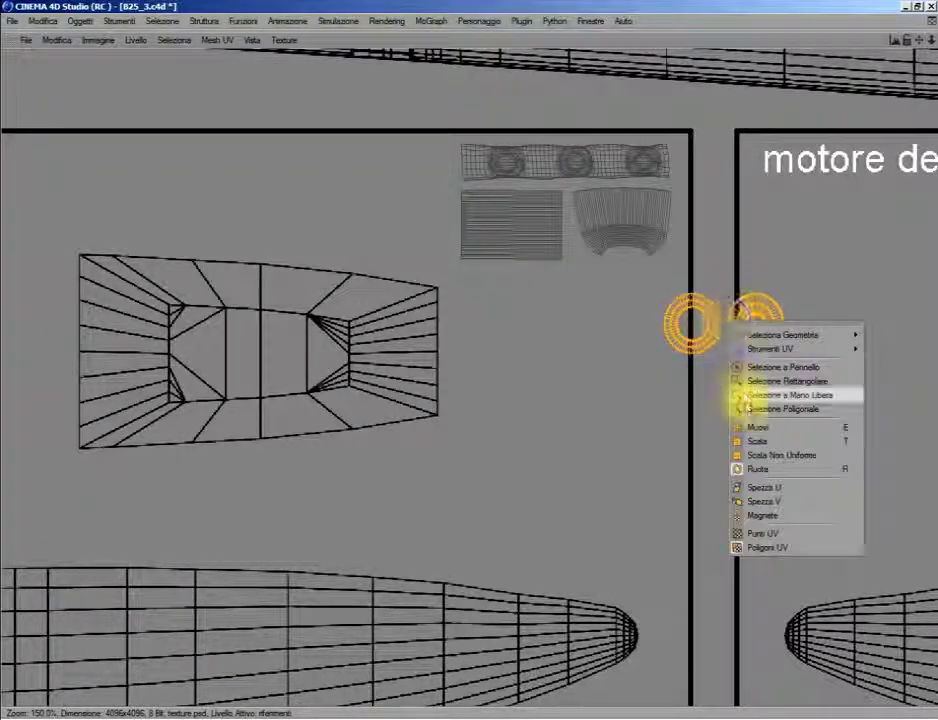
{"action": "left_click", "coordinate": [775, 389]}
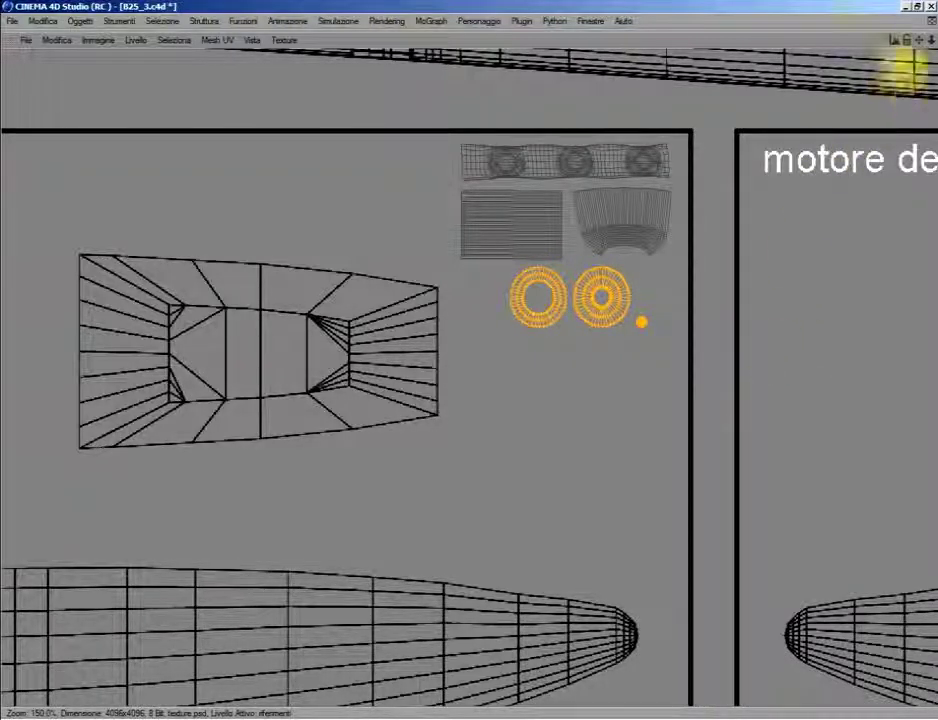
{"action": "left_click", "coordinate": [920, 36]}
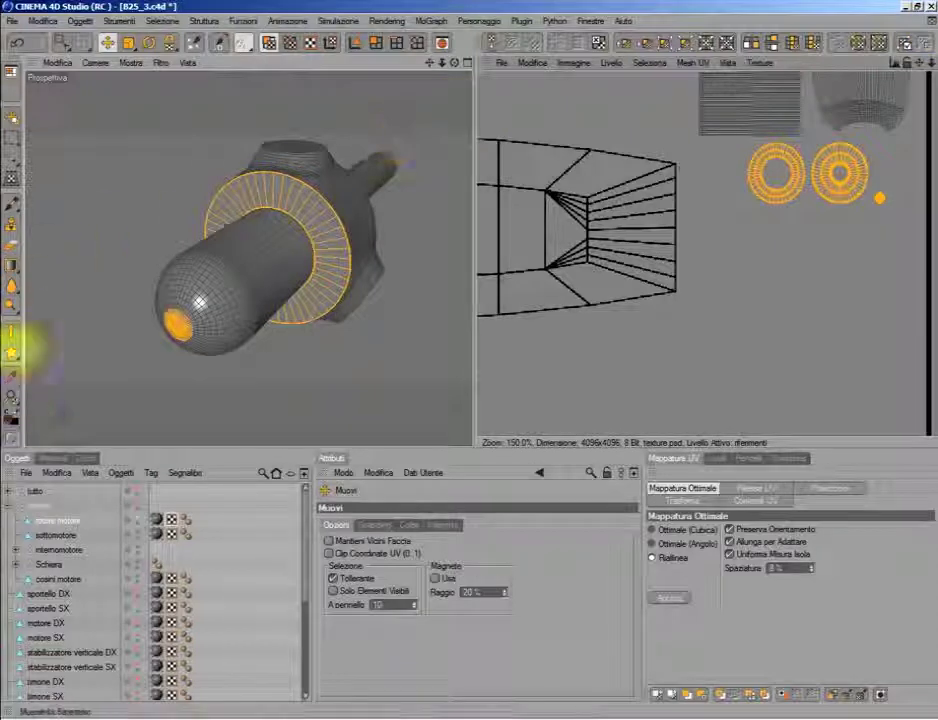
Step: Set the Brush Dimensione to 1, then leave paint mode for UV editing
{"action": "left_click", "coordinate": [11, 204]}
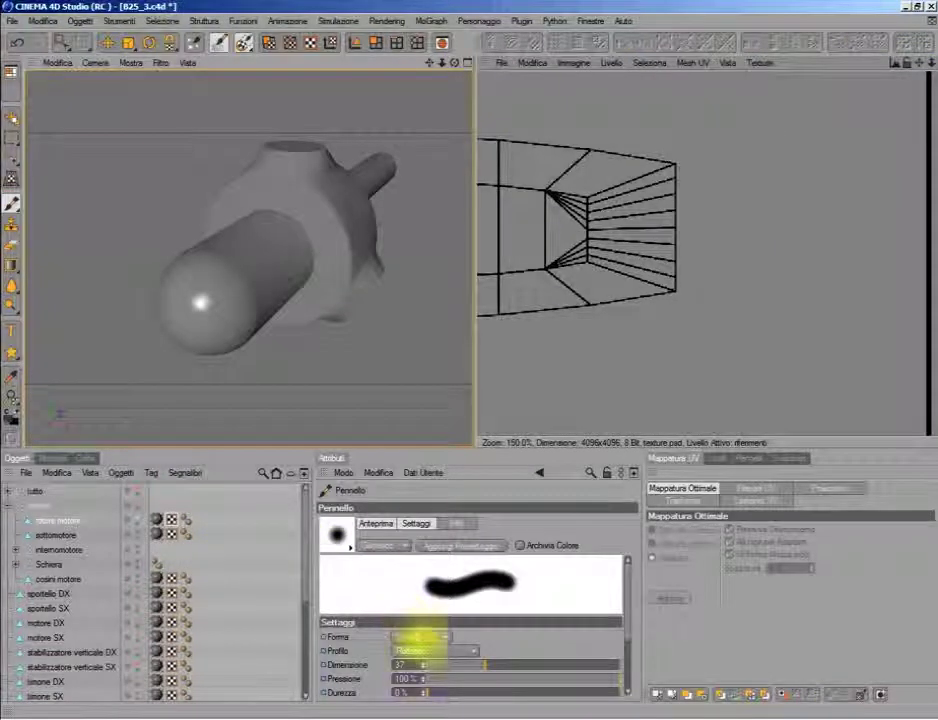
{"action": "left_click_drag", "start_coordinate": [440, 670], "coordinate": [387, 666]}
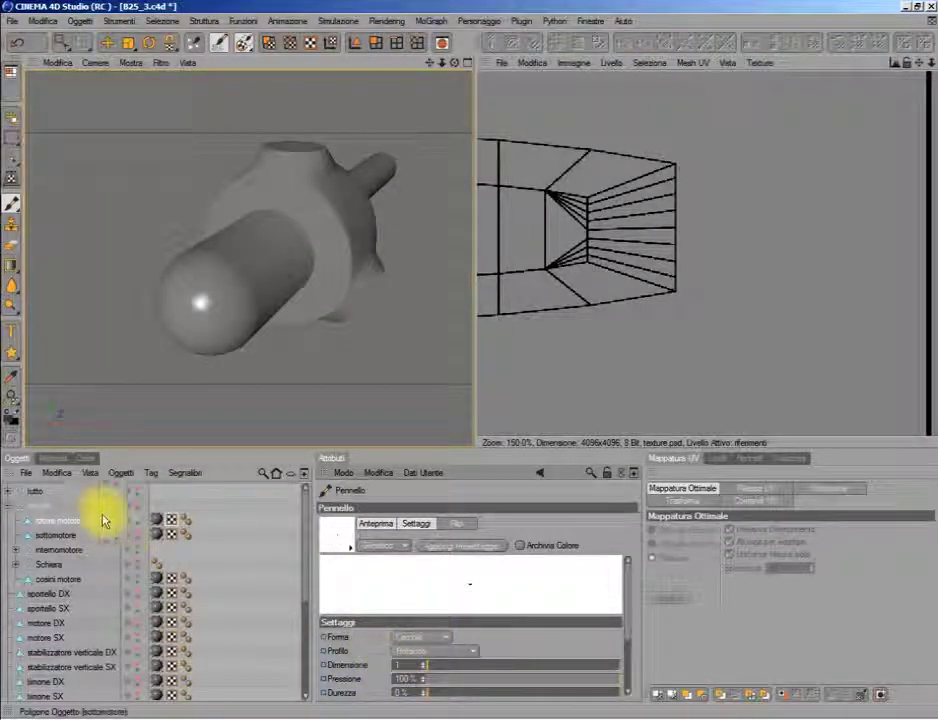
{"action": "left_click", "coordinate": [63, 459]}
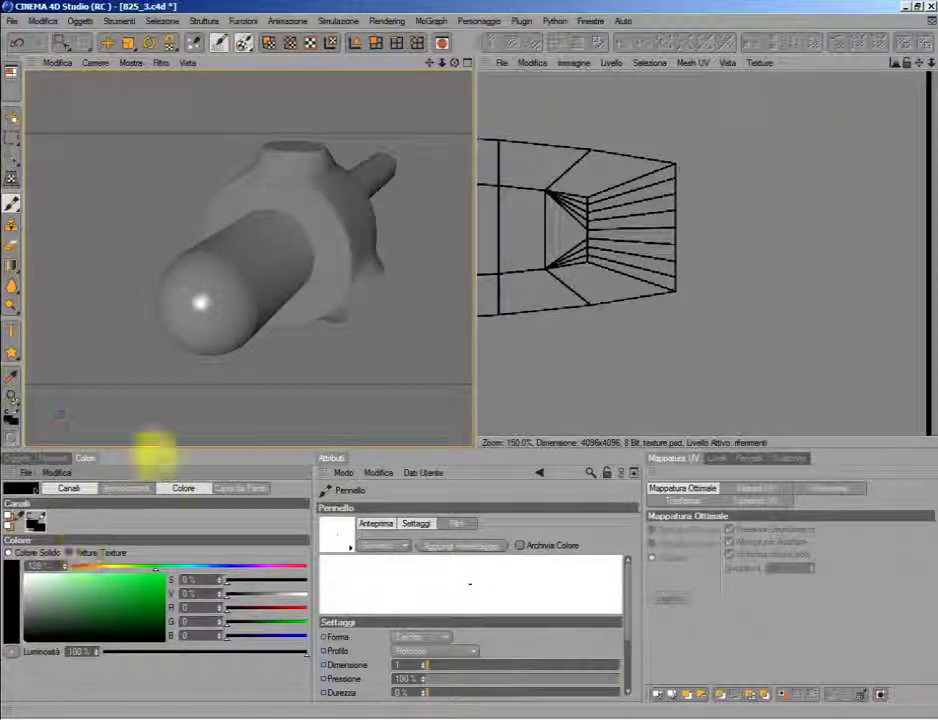
{"action": "left_click", "coordinate": [244, 42]}
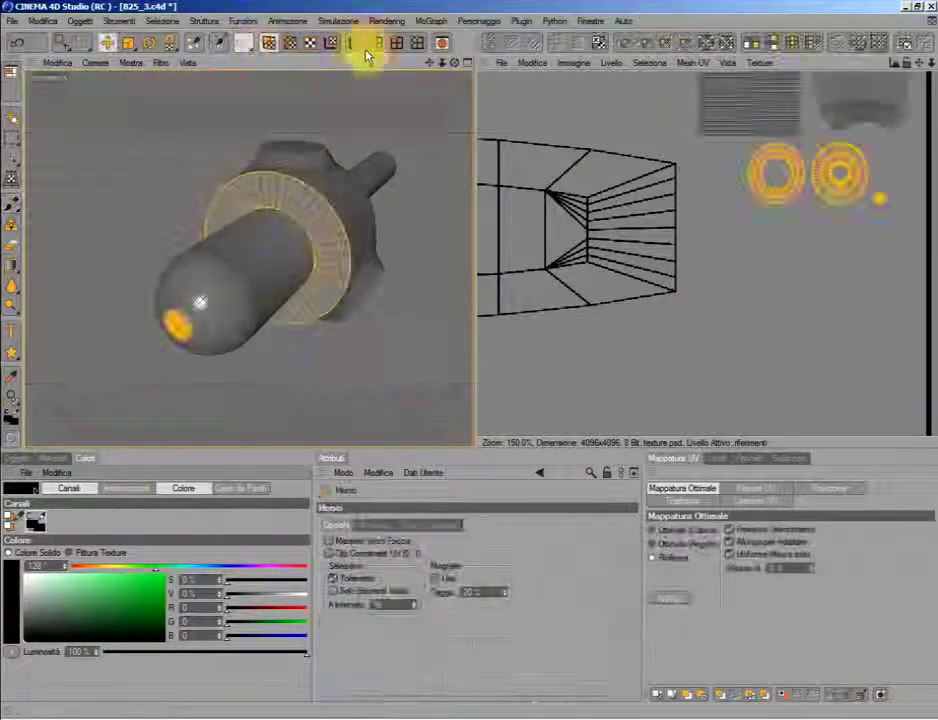
Step: Rectangle-select all UV islands and apply Livello > Contorna Poligoni to stroke their outlines
{"action": "left_click_drag", "start_coordinate": [920, 62], "coordinate": [880, 52]}
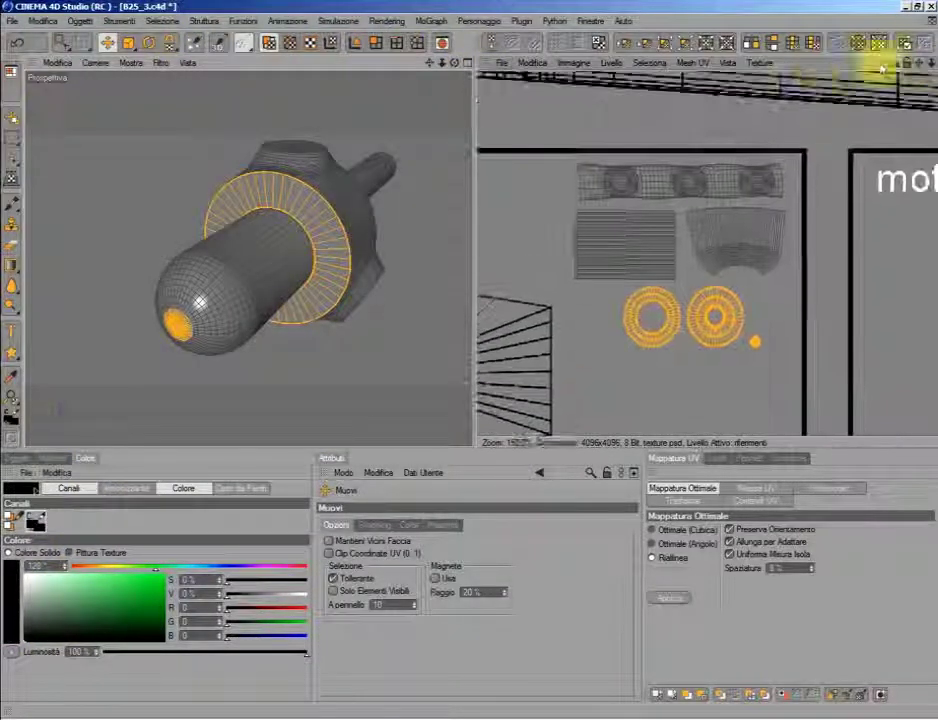
{"action": "left_click", "coordinate": [573, 62]}
{"action": "left_click", "coordinate": [600, 150]}
{"action": "left_click_drag", "start_coordinate": [551, 115], "coordinate": [812, 398]}
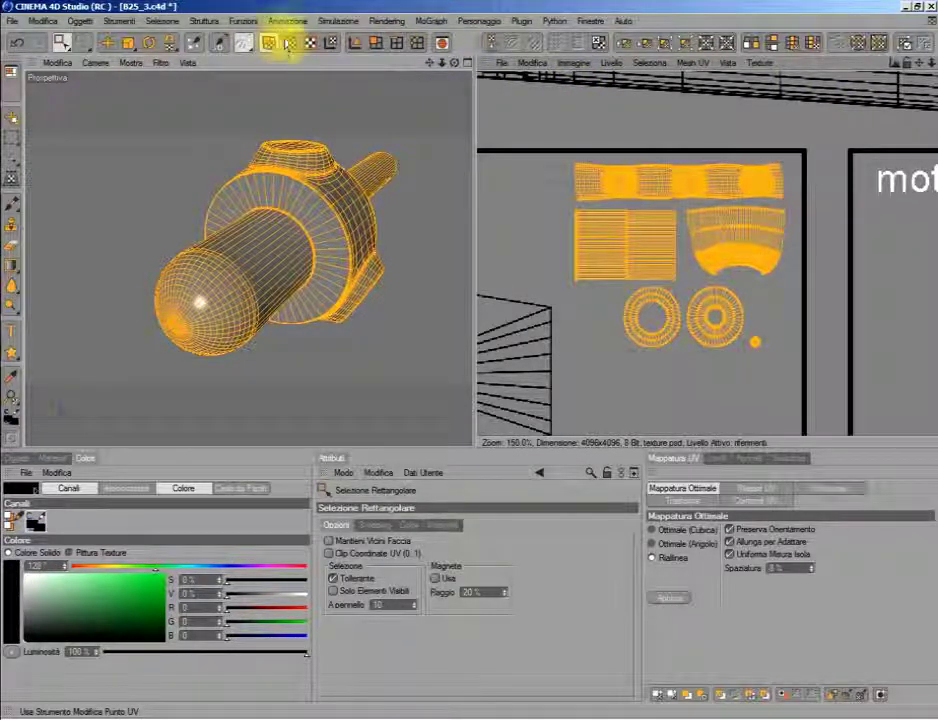
{"action": "left_click", "coordinate": [610, 62]}
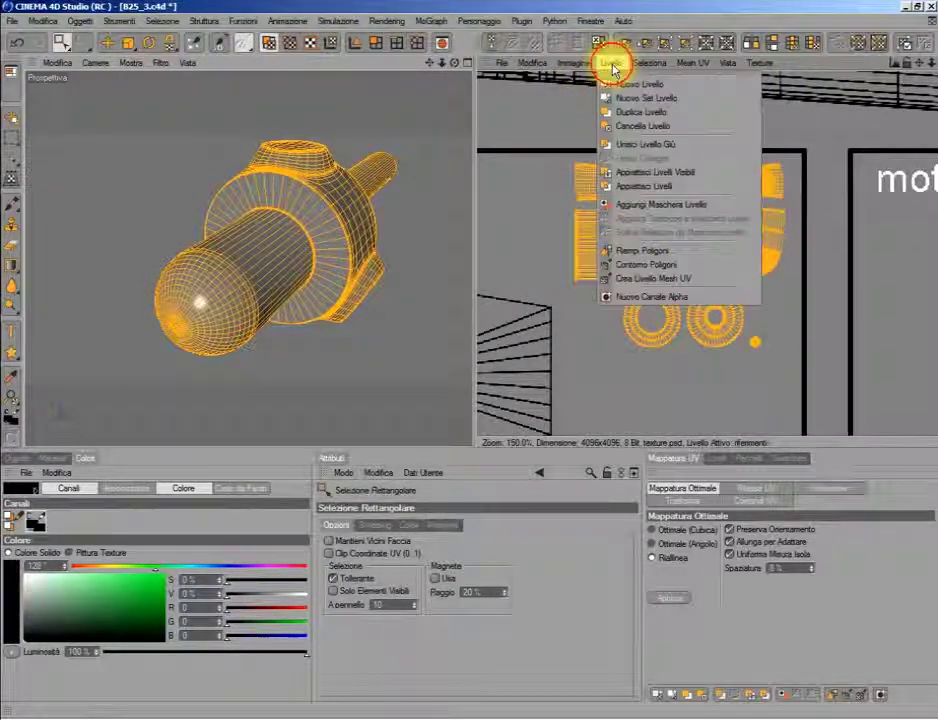
{"action": "left_click", "coordinate": [641, 266]}
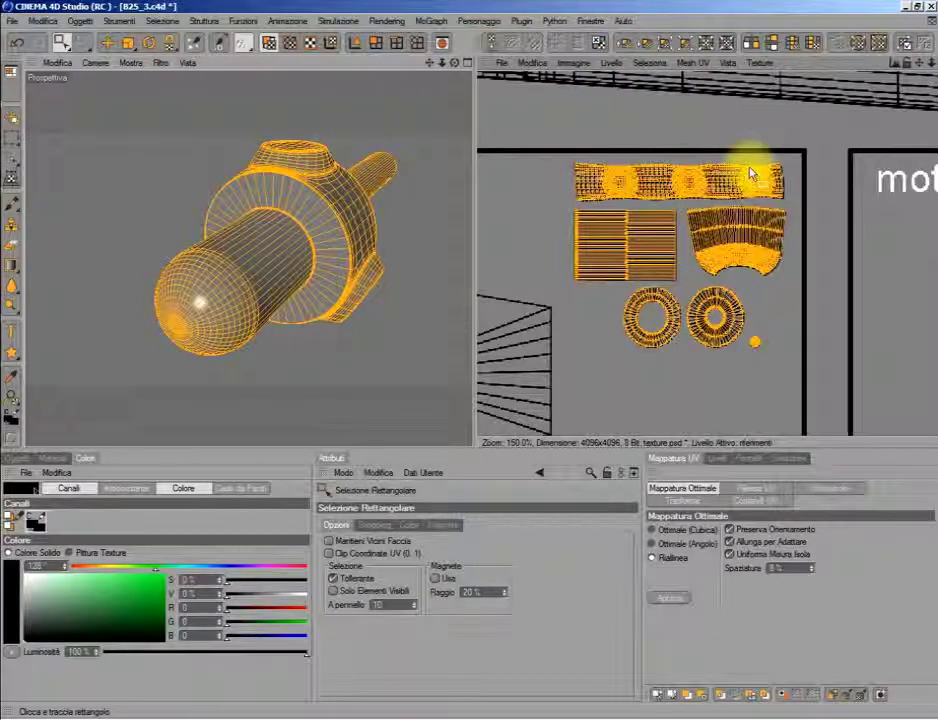
{"action": "scroll", "coordinate": [722, 228], "scroll_direction": "up", "scroll_amount": 1}
{"action": "scroll", "coordinate": [725, 233], "scroll_direction": "up", "scroll_amount": 2}
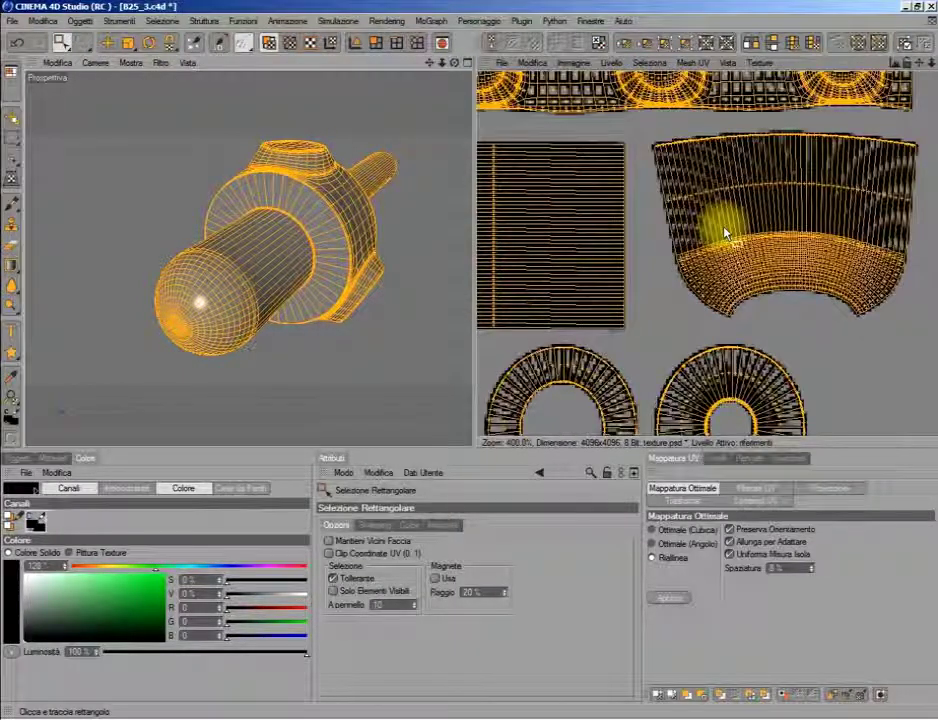
{"action": "scroll", "coordinate": [725, 233], "scroll_direction": "down", "scroll_amount": 1}
{"action": "scroll", "coordinate": [722, 230], "scroll_direction": "down", "scroll_amount": 1}
{"action": "scroll", "coordinate": [700, 230], "scroll_direction": "down", "scroll_amount": 1}
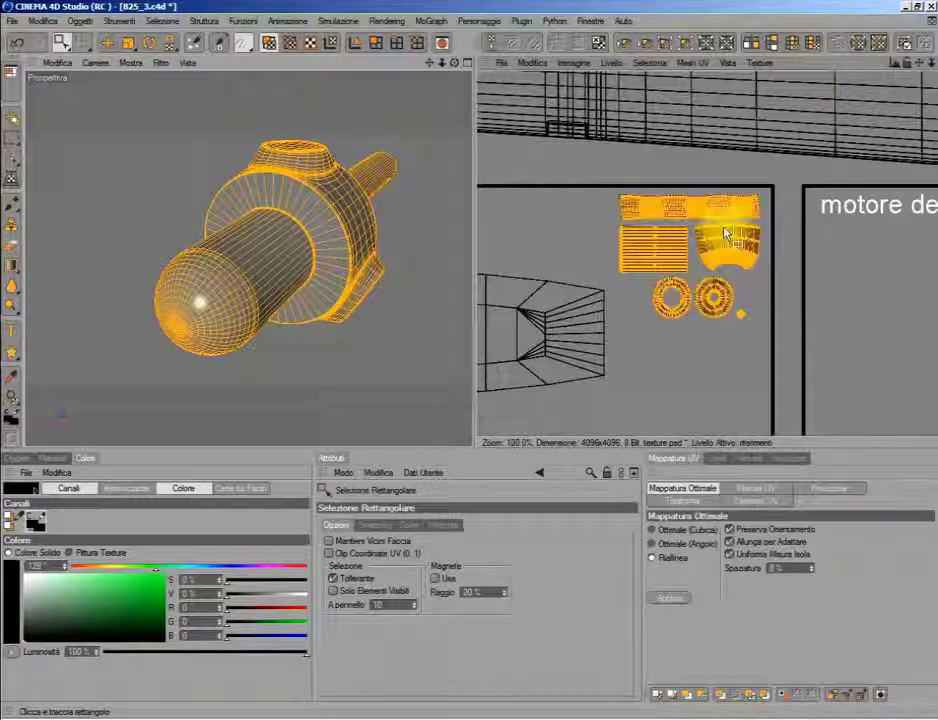
{"action": "left_click", "coordinate": [11, 73]}
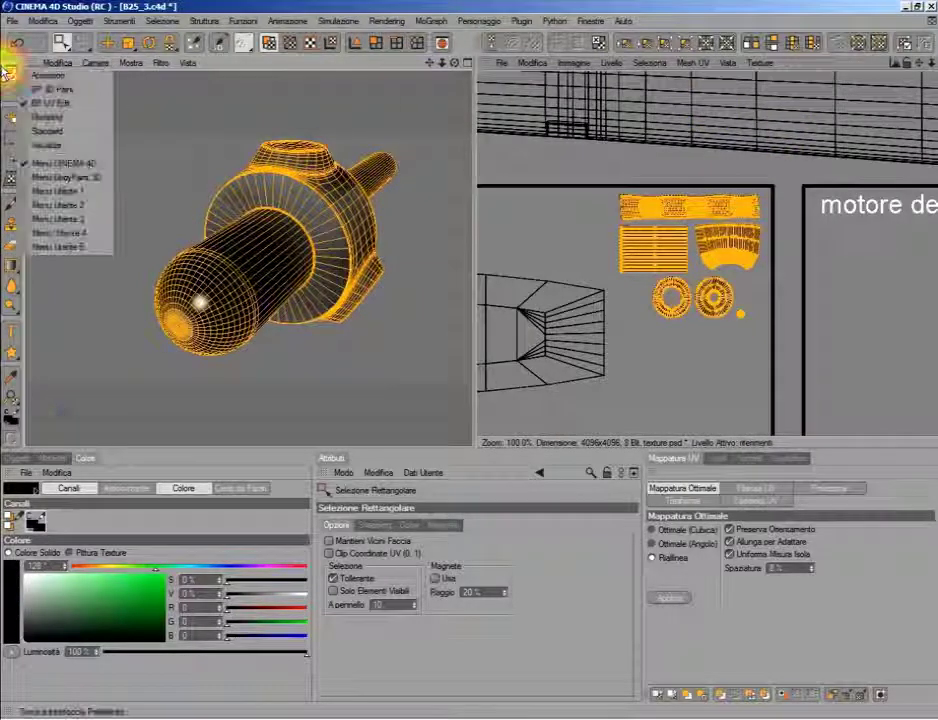
Step: Hide the outer engine casing with its visibility dot and expand the internomotore group
{"action": "left_click", "coordinate": [70, 121]}
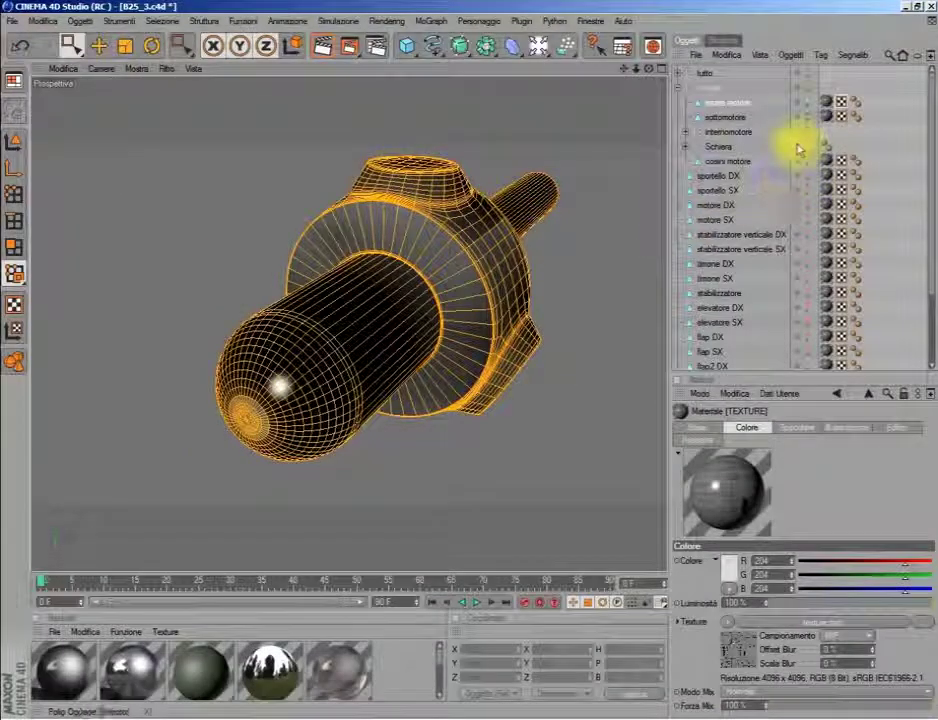
{"action": "left_click", "coordinate": [812, 115]}
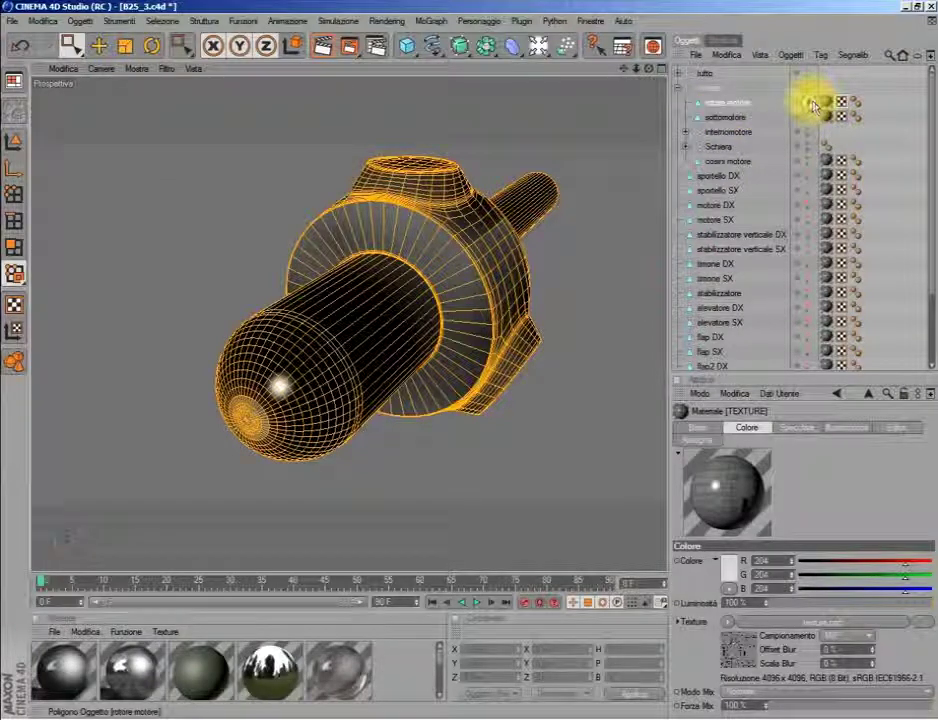
{"action": "left_click", "coordinate": [810, 104]}
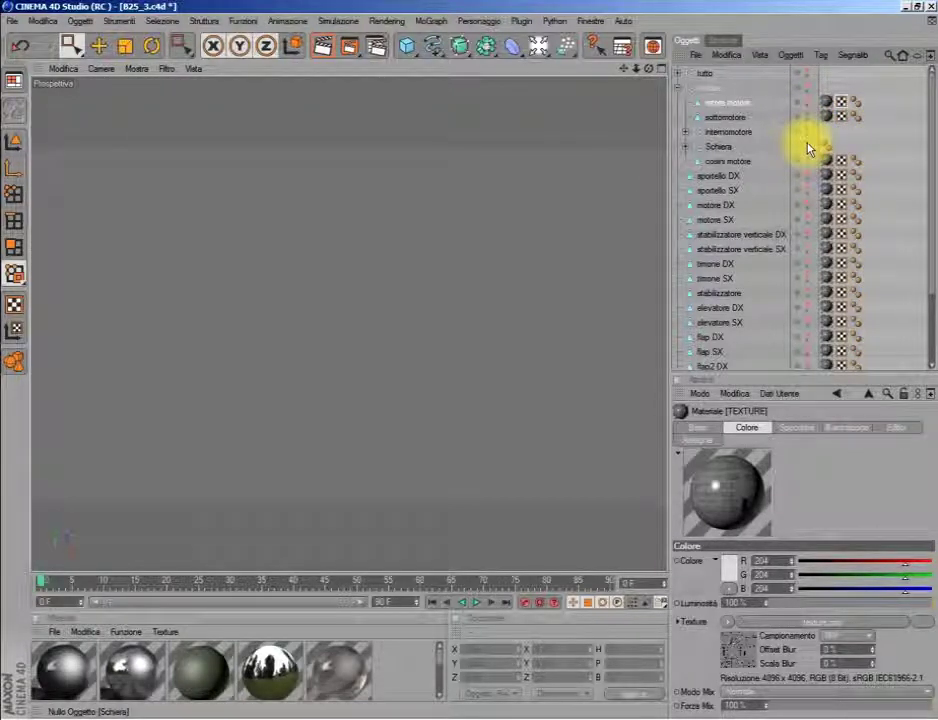
{"action": "left_click", "coordinate": [689, 133]}
{"action": "left_click", "coordinate": [742, 134]}
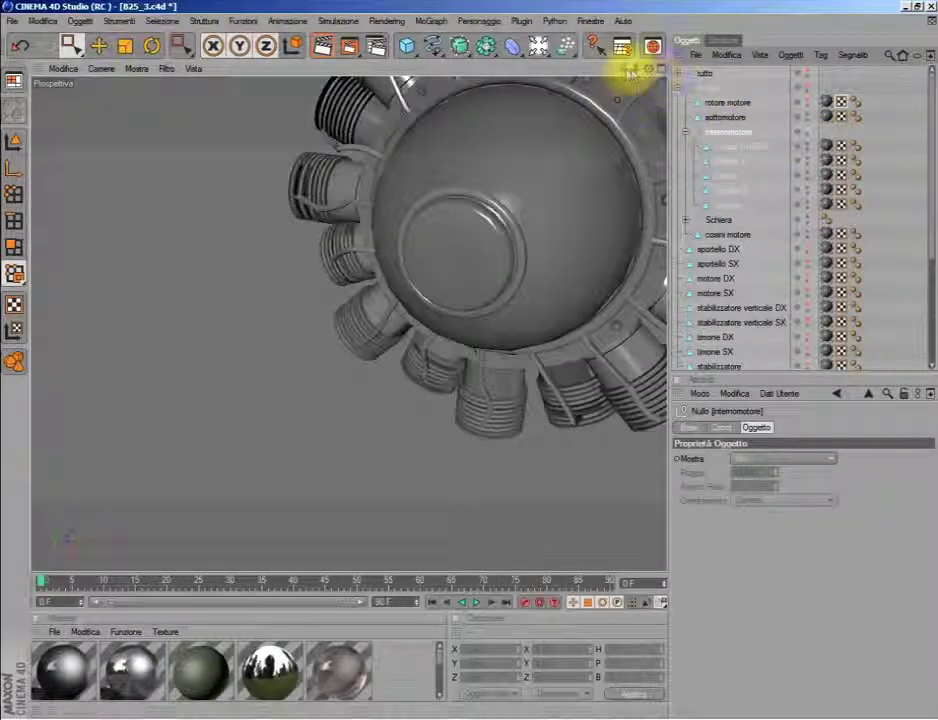
Step: Maximize the Front view and centre the engine in it
{"action": "left_click_drag", "start_coordinate": [630, 69], "coordinate": [590, 110]}
{"action": "left_click_drag", "start_coordinate": [620, 71], "coordinate": [618, 130]}
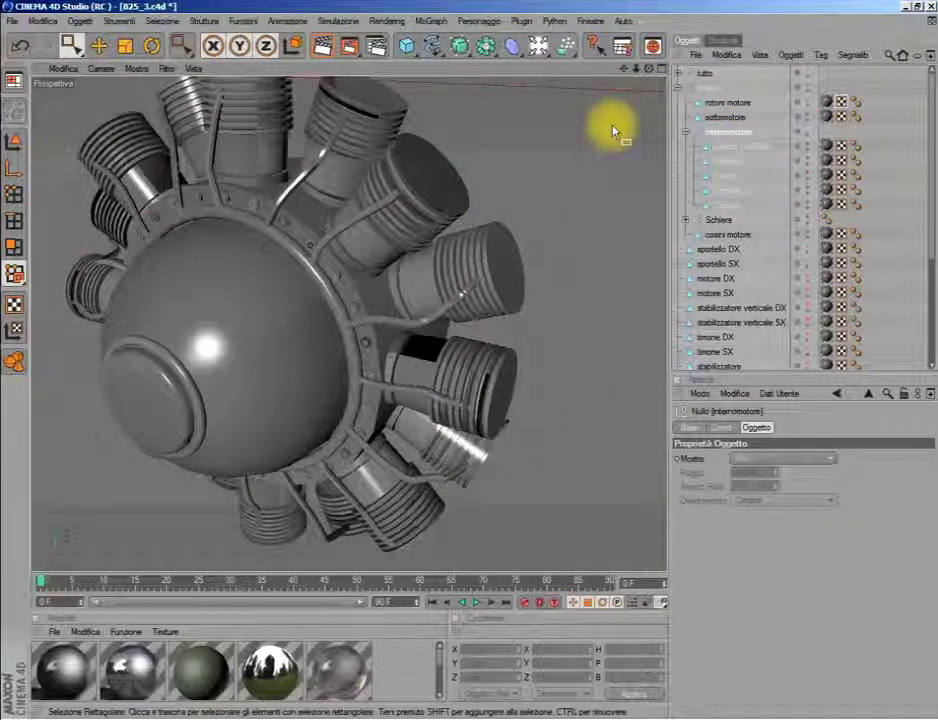
{"action": "scroll", "coordinate": [613, 131], "scroll_direction": "up", "scroll_amount": 3}
{"action": "middle_click", "coordinate": [613, 131]}
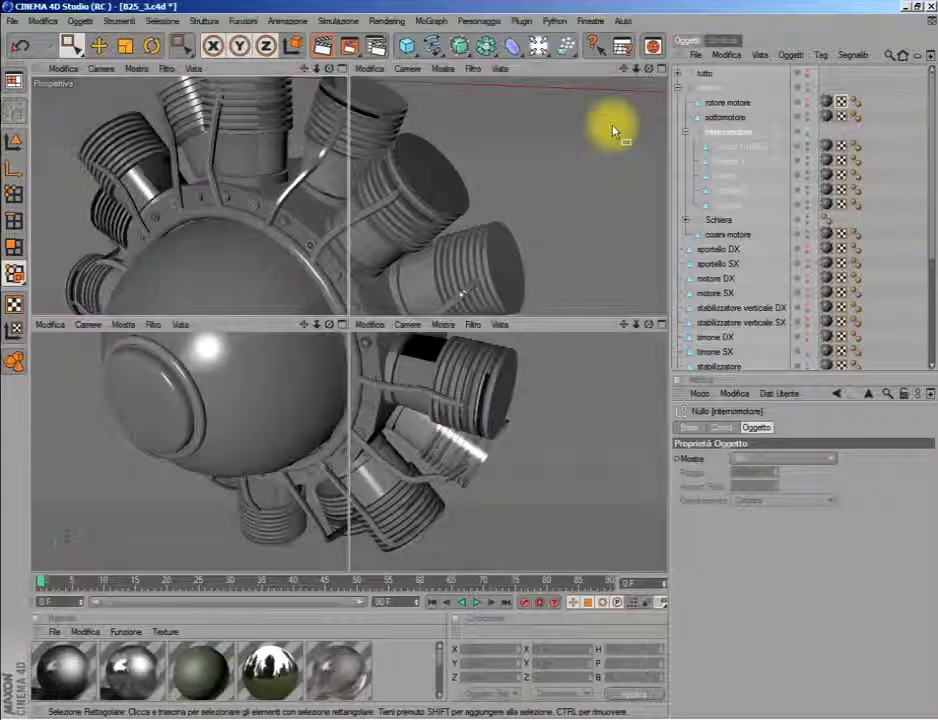
{"action": "middle_click", "coordinate": [545, 345]}
{"action": "scroll", "coordinate": [559, 299], "scroll_direction": "down", "scroll_amount": 3}
{"action": "scroll", "coordinate": [561, 234], "scroll_direction": "down", "scroll_amount": 3}
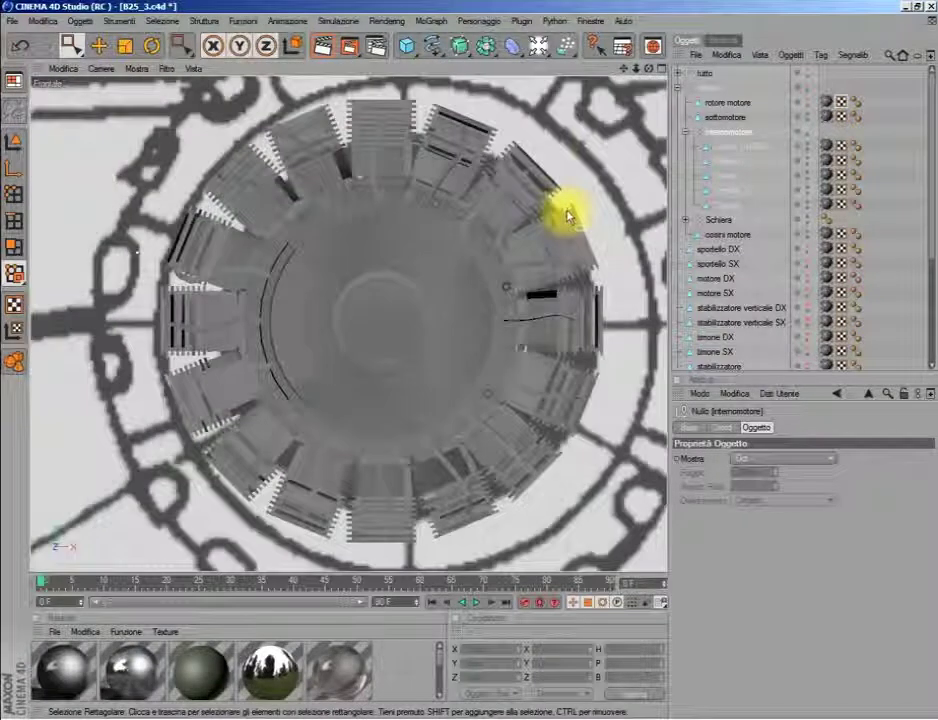
{"action": "left_click_drag", "start_coordinate": [623, 68], "coordinate": [628, 70]}
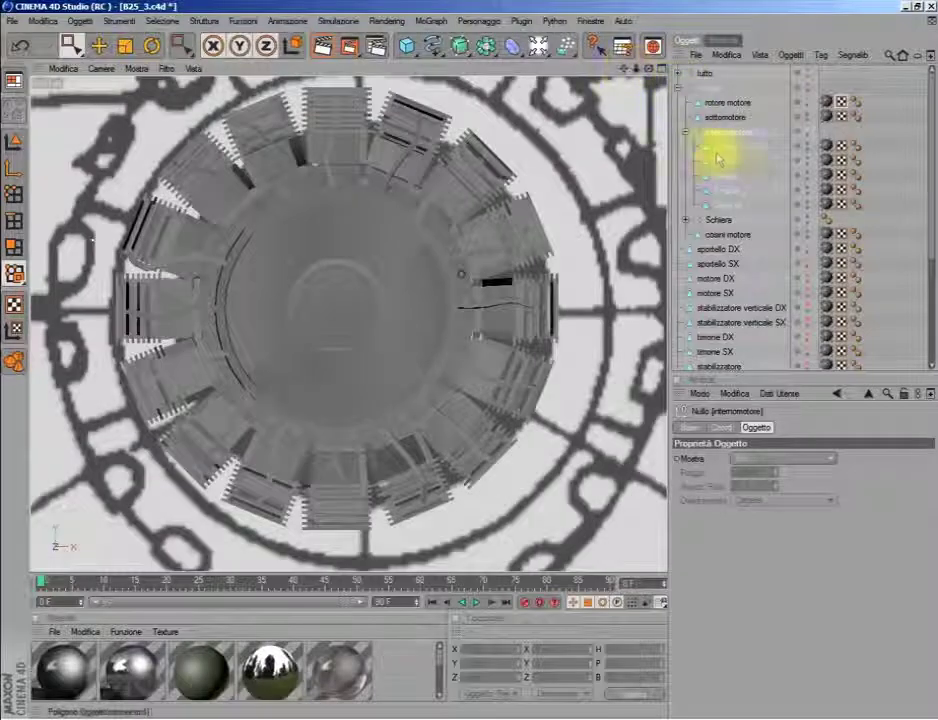
Step: Select Toroide 2 and box-select its ring geometry in the Front view
{"action": "left_click", "coordinate": [723, 194]}
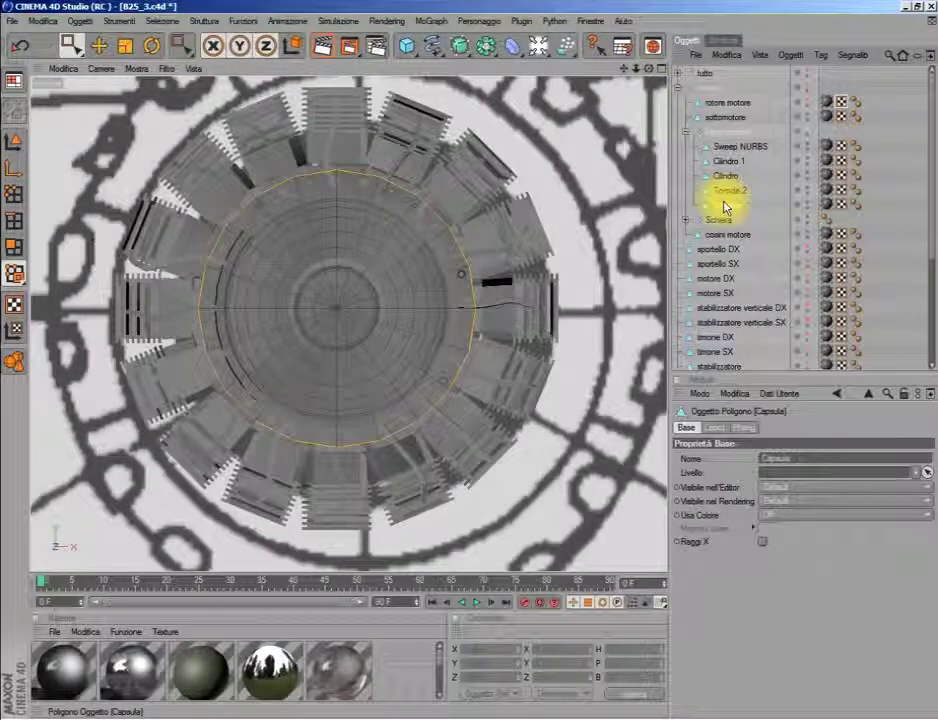
{"action": "left_click", "coordinate": [725, 192]}
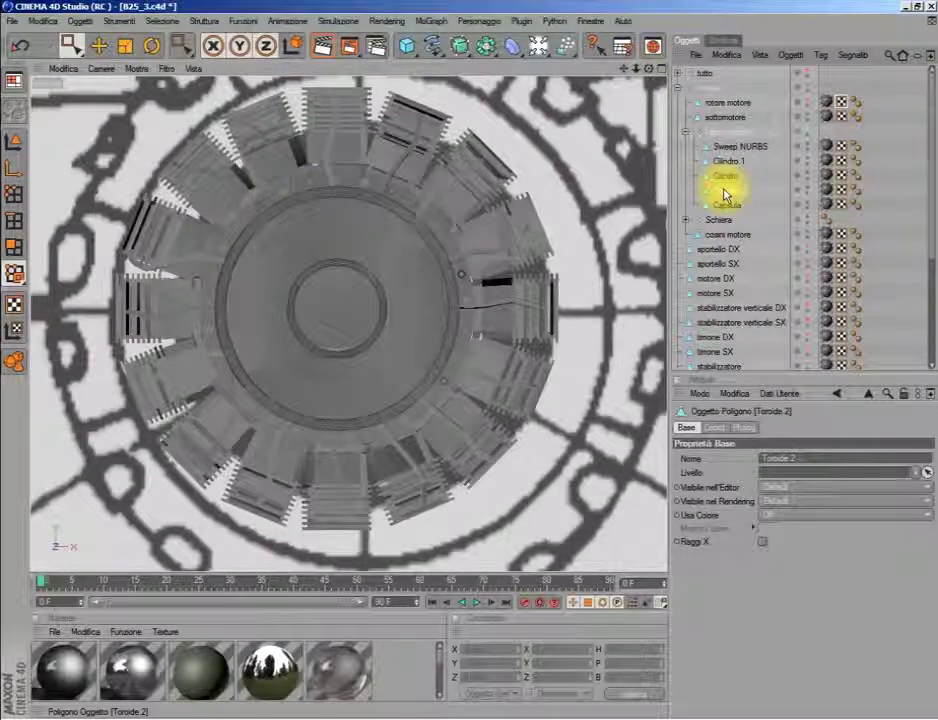
{"action": "left_click", "coordinate": [63, 68]}
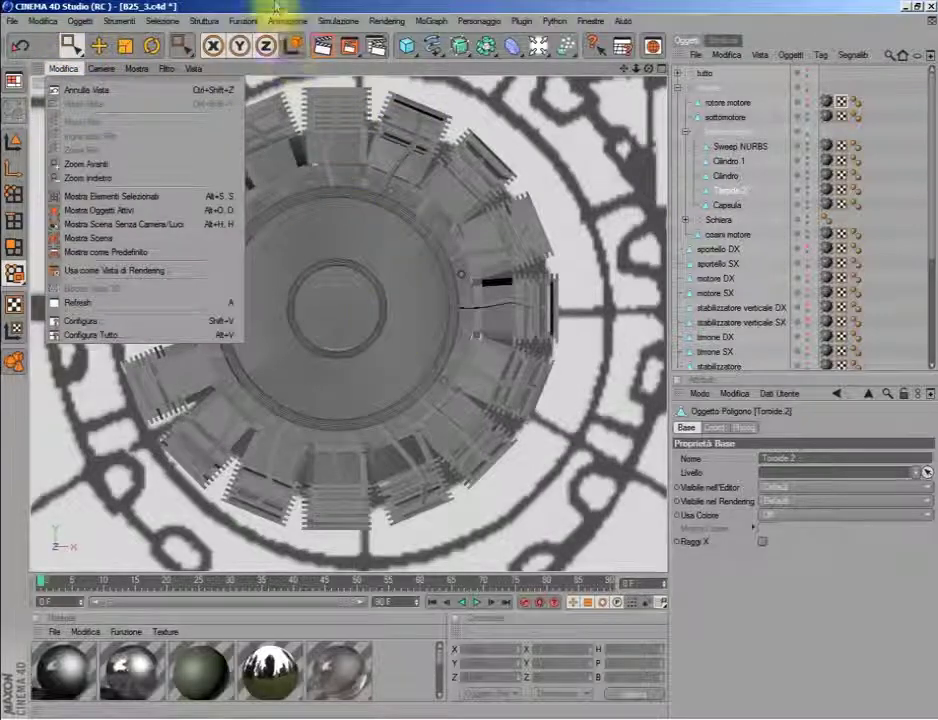
{"action": "left_click", "coordinate": [205, 25]}
{"action": "mouse_move", "coordinate": [153, 145]}
{"action": "left_mouse_down"}
{"action": "mouse_move", "coordinate": [472, 400]}
{"action": "mouse_move", "coordinate": [521, 458]}
{"action": "left_mouse_up"}
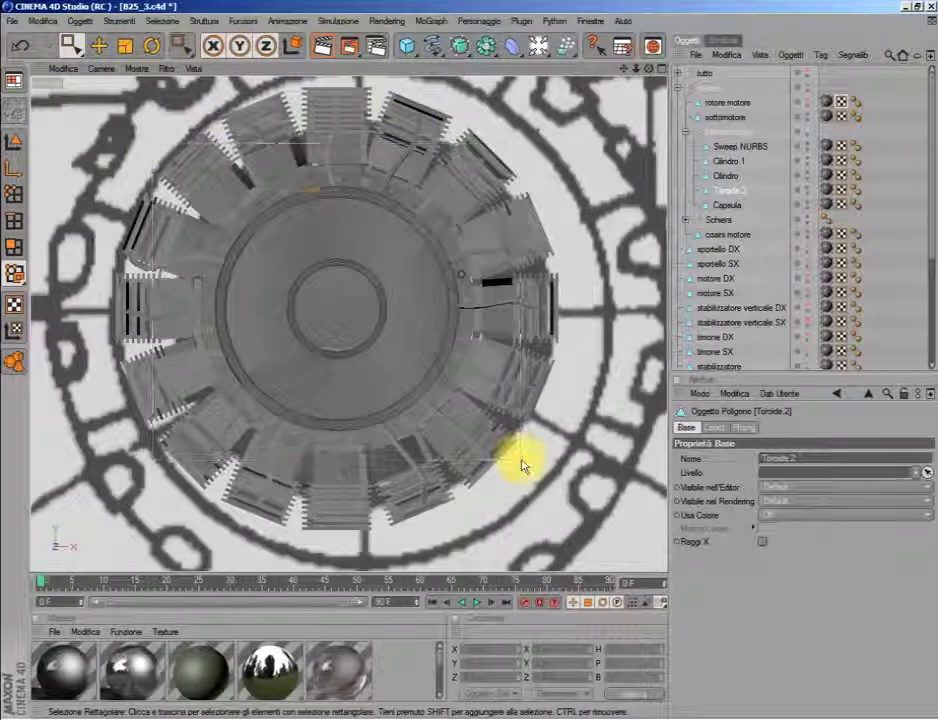
Step: Re-maximize the Front view and switch the interface to the UV Edit layout
{"action": "key", "text": "F5"}
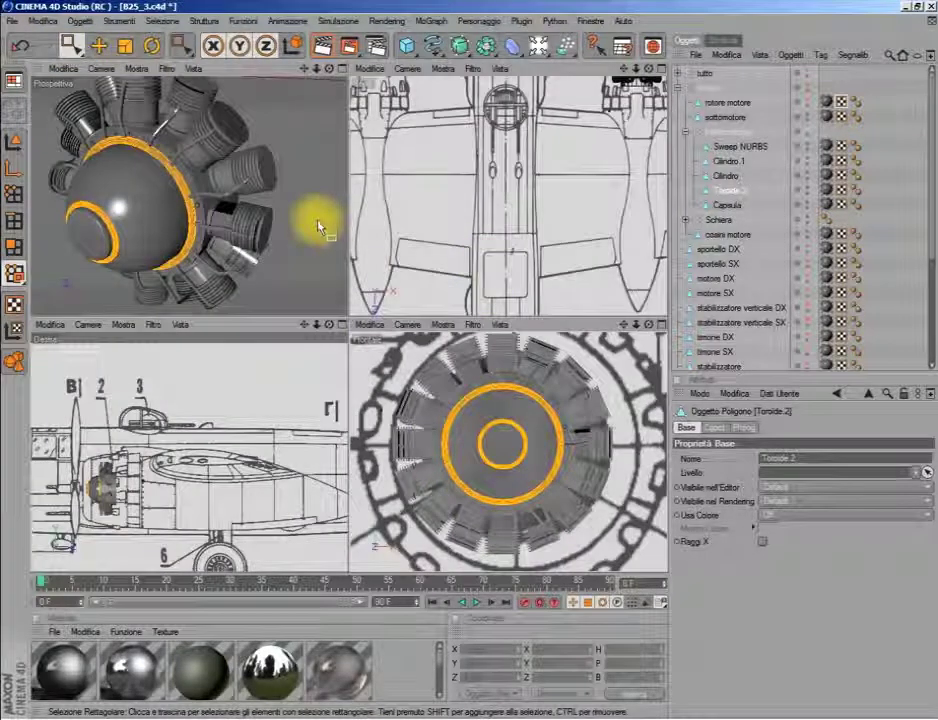
{"action": "middle_click", "coordinate": [225, 203]}
{"action": "middle_click", "coordinate": [225, 203]}
{"action": "middle_click", "coordinate": [446, 412]}
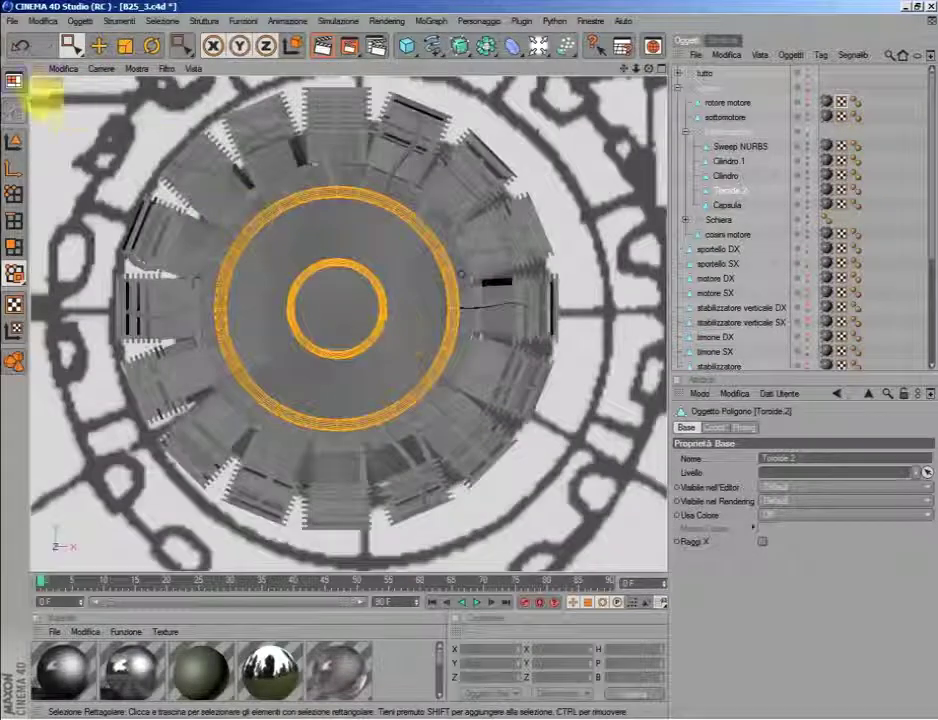
{"action": "left_click", "coordinate": [14, 80]}
{"action": "left_click", "coordinate": [74, 125]}
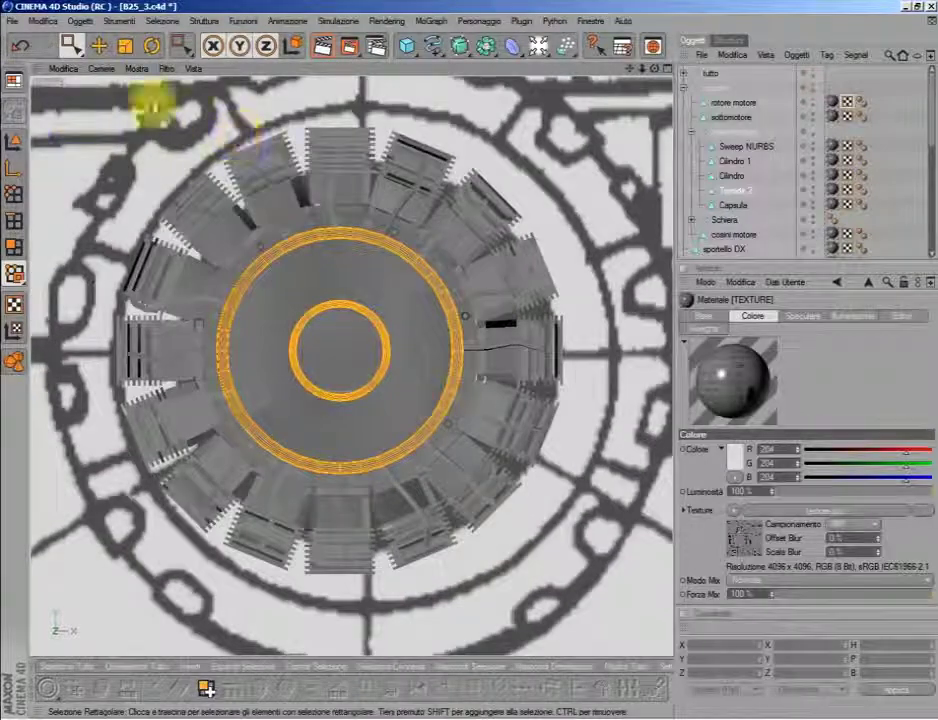
{"action": "left_click", "coordinate": [14, 80]}
Step: Apply a Frontal UV projection to the two rings in the UV Edit layout
{"action": "left_click", "coordinate": [79, 121]}
{"action": "scroll", "coordinate": [641, 234], "scroll_direction": "down", "scroll_amount": 5}
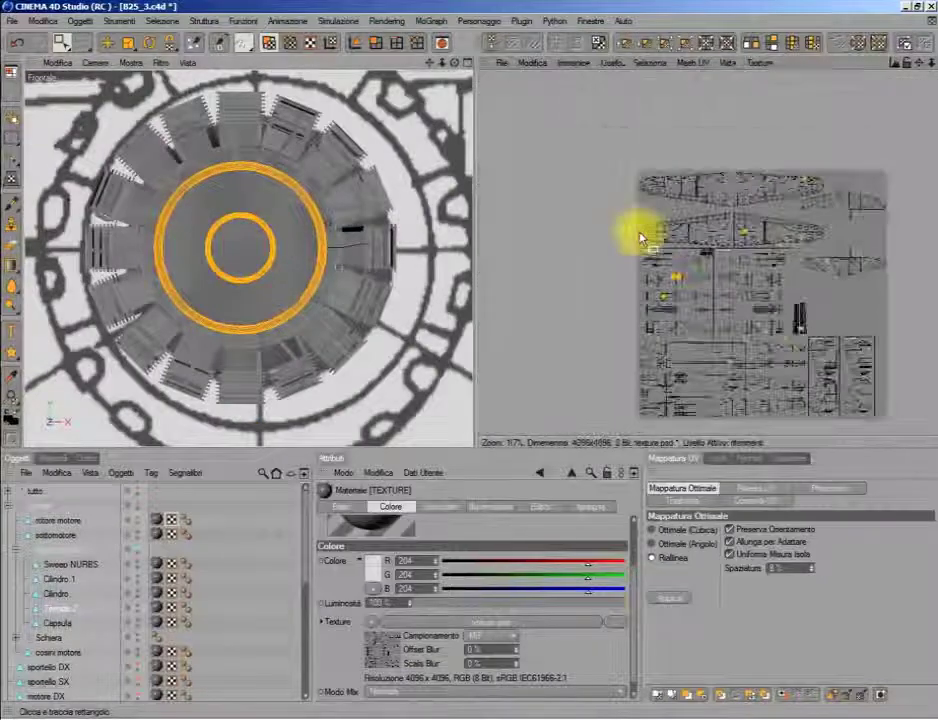
{"action": "left_click", "coordinate": [822, 488]}
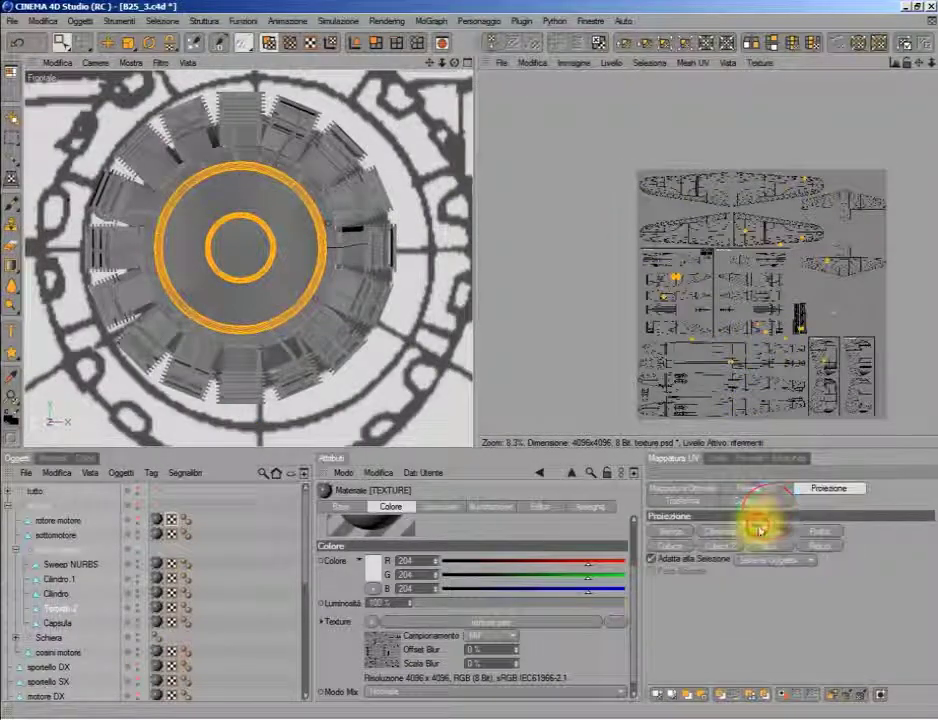
{"action": "left_click", "coordinate": [766, 531]}
Step: Move and scale the ring UVs down into a small pair inside motore destro
{"action": "scroll", "coordinate": [725, 272], "scroll_direction": "up", "scroll_amount": 5}
{"action": "scroll", "coordinate": [722, 270], "scroll_direction": "down", "scroll_amount": 3}
{"action": "right_click", "coordinate": [729, 268]}
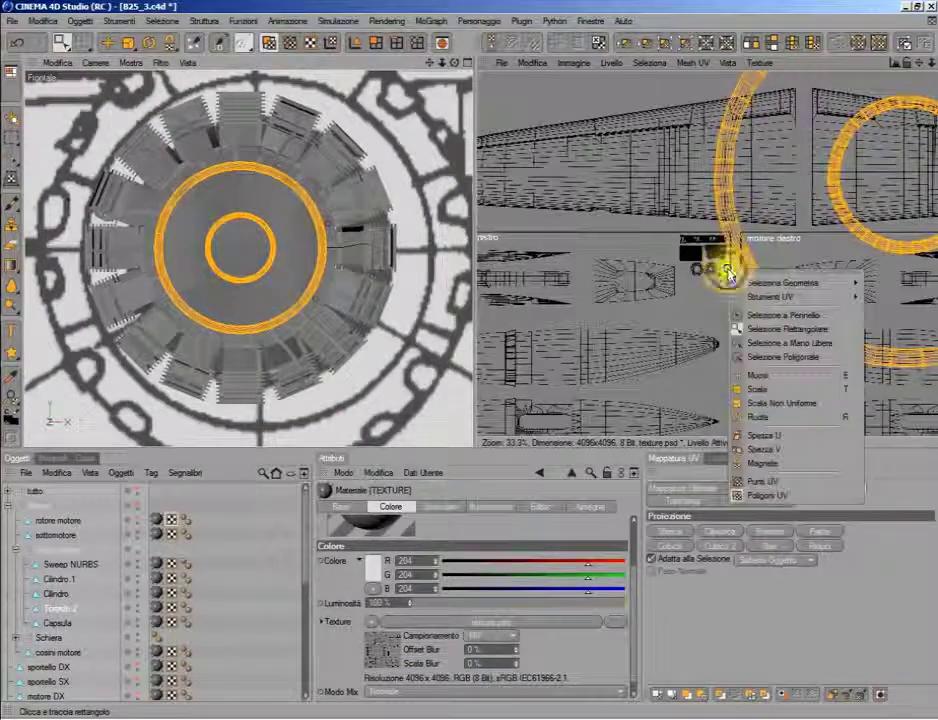
{"action": "left_click", "coordinate": [748, 373]}
{"action": "left_click_drag", "start_coordinate": [890, 205], "coordinate": [800, 236]}
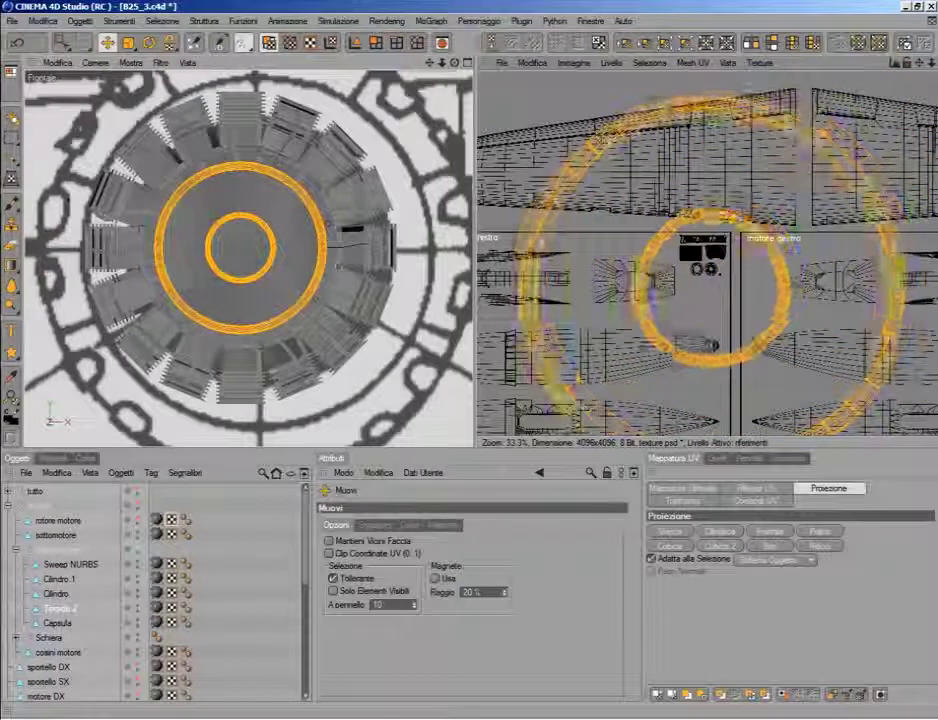
{"action": "right_click", "coordinate": [783, 246]}
{"action": "left_click", "coordinate": [827, 358]}
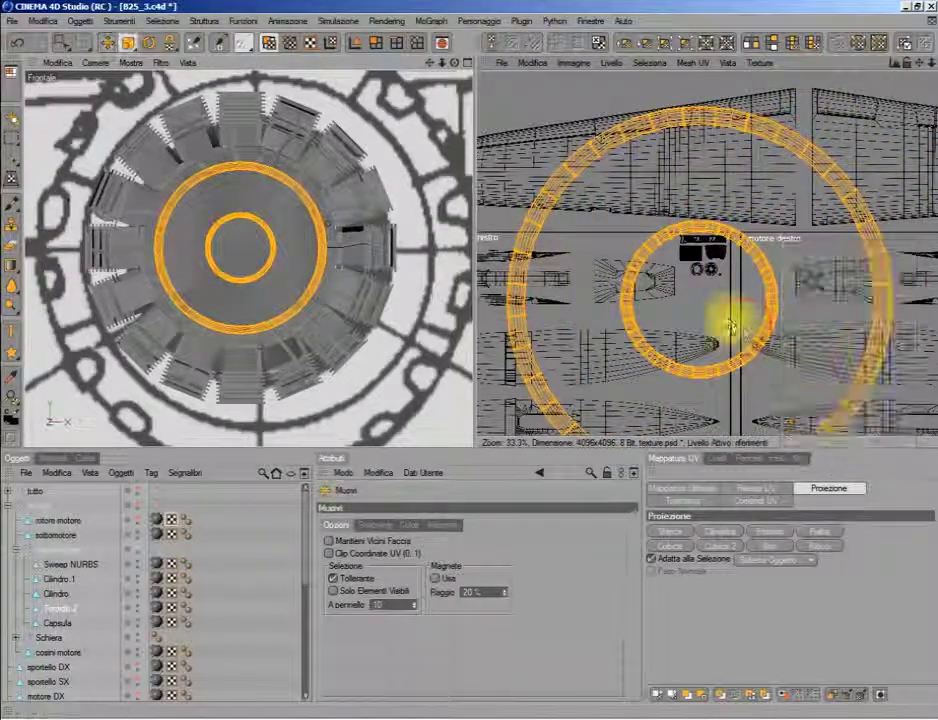
{"action": "left_click_drag", "start_coordinate": [760, 330], "coordinate": [703, 303]}
{"action": "right_click", "coordinate": [712, 312]}
{"action": "left_click", "coordinate": [755, 408]}
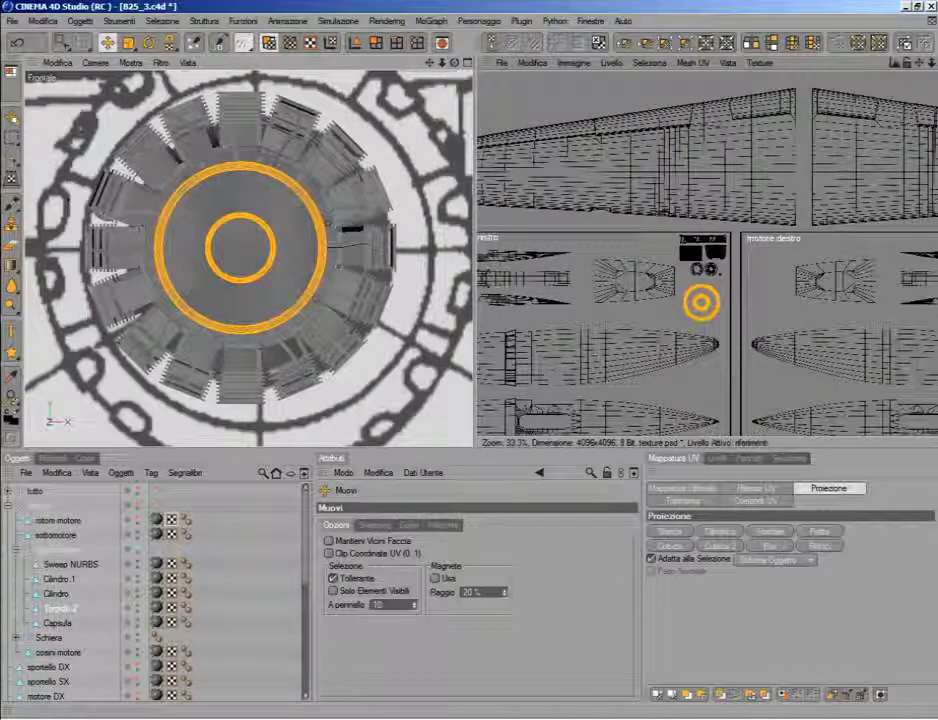
{"action": "scroll", "coordinate": [776, 272], "scroll_direction": "up", "scroll_amount": 3}
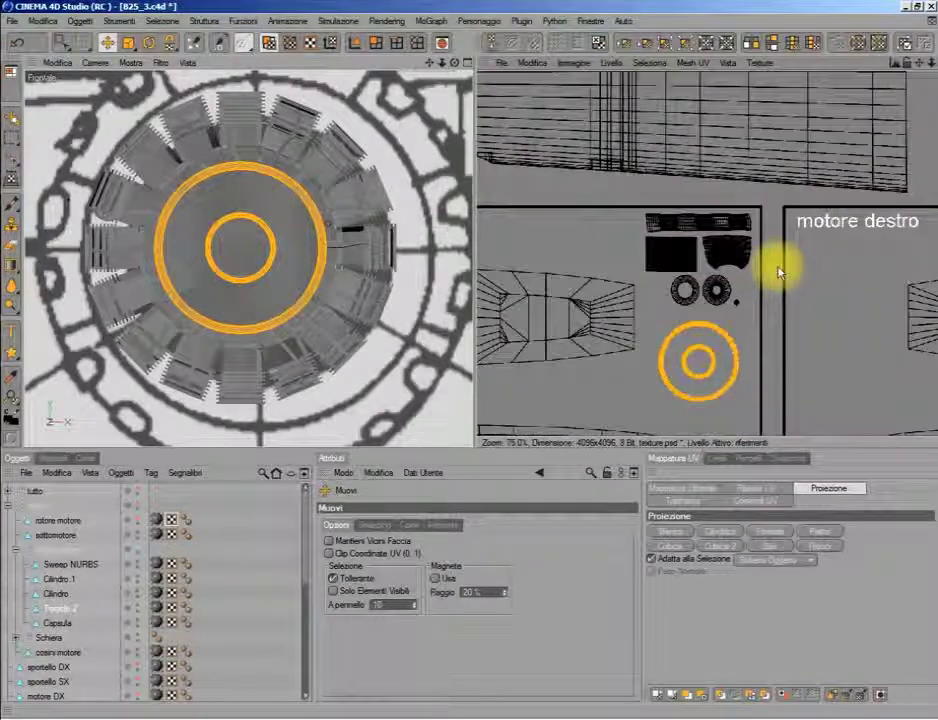
{"action": "left_click_drag", "start_coordinate": [904, 62], "coordinate": [915, 68]}
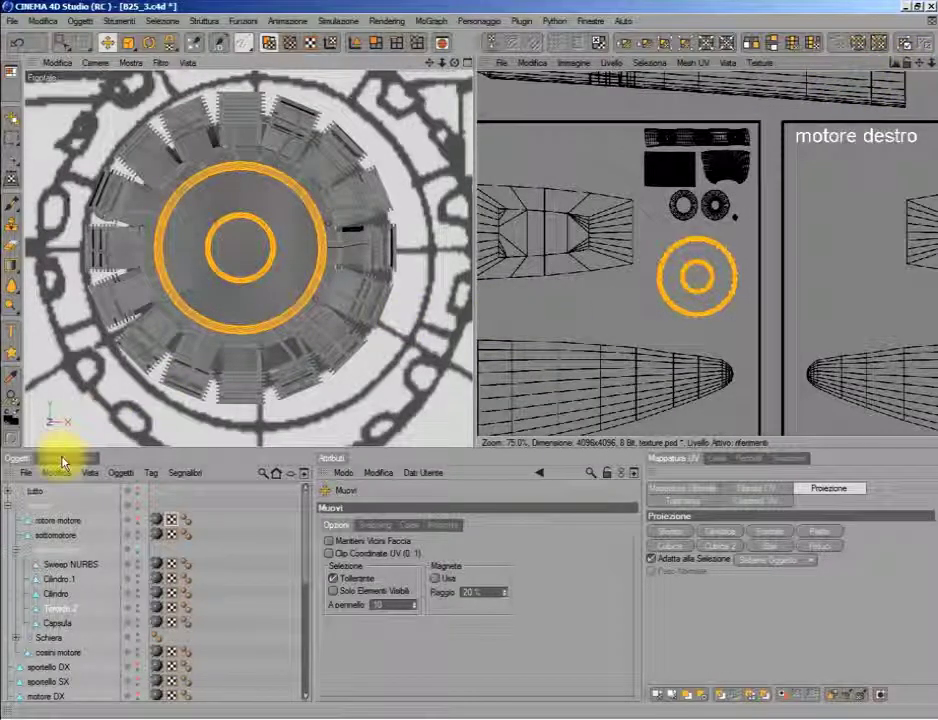
Step: Rectangle-select the old painted shapes in motore destro, delete them, and return to UV Polygons mode
{"action": "left_click", "coordinate": [62, 459]}
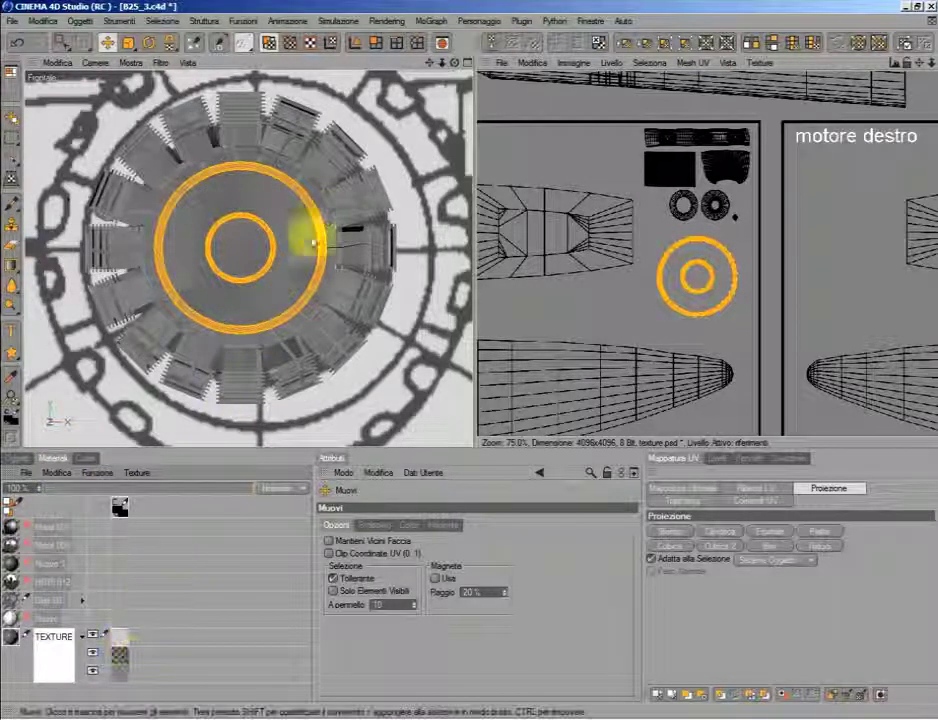
{"action": "left_click", "coordinate": [12, 135]}
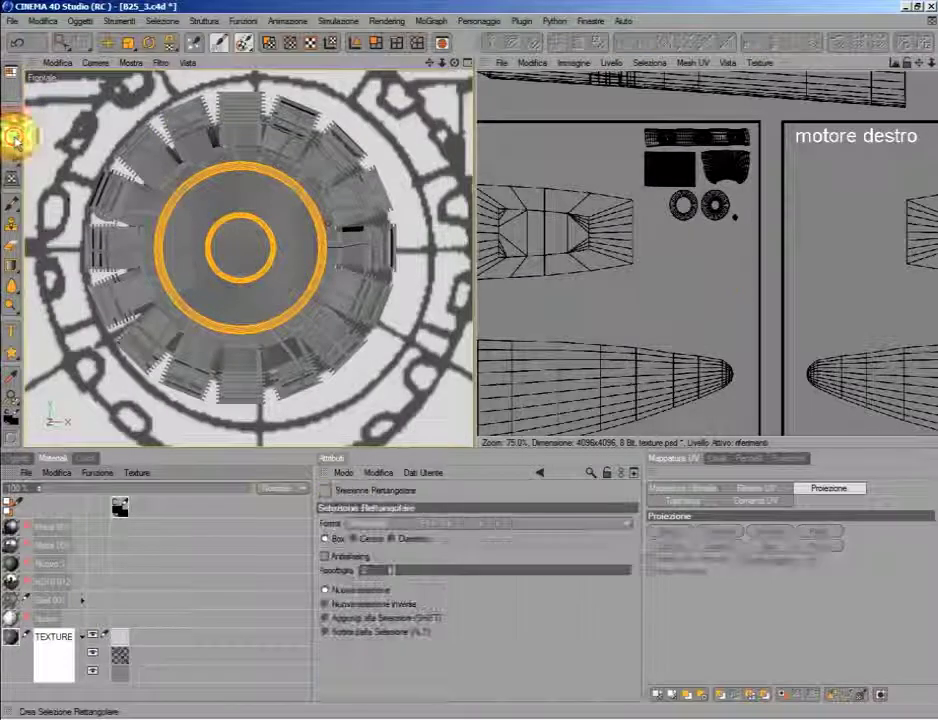
{"action": "left_click_drag", "start_coordinate": [640, 128], "coordinate": [716, 182]}
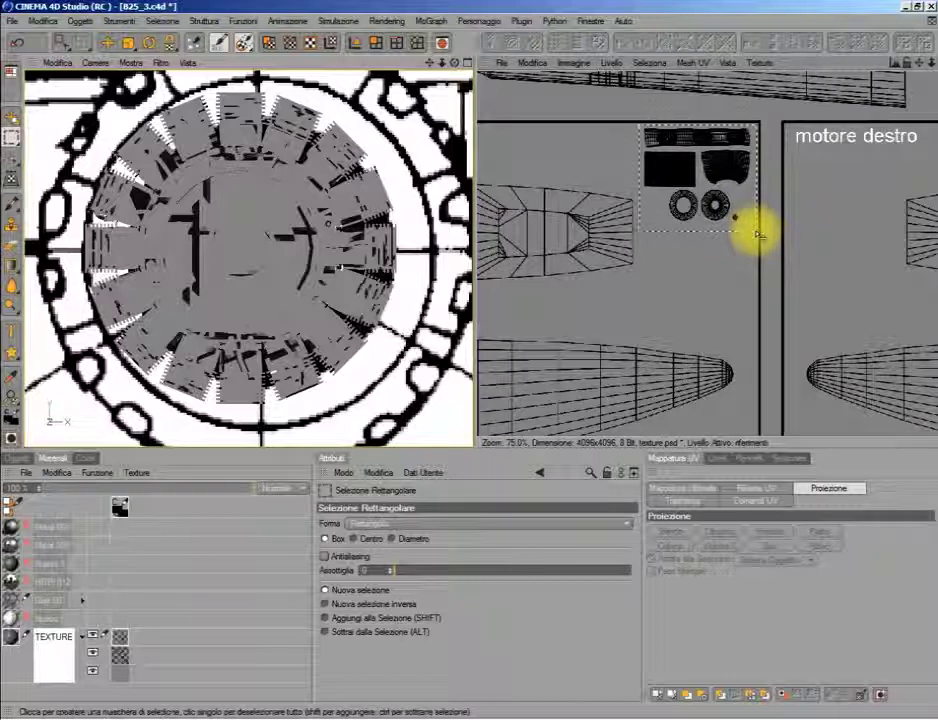
{"action": "key", "text": "Delete"}
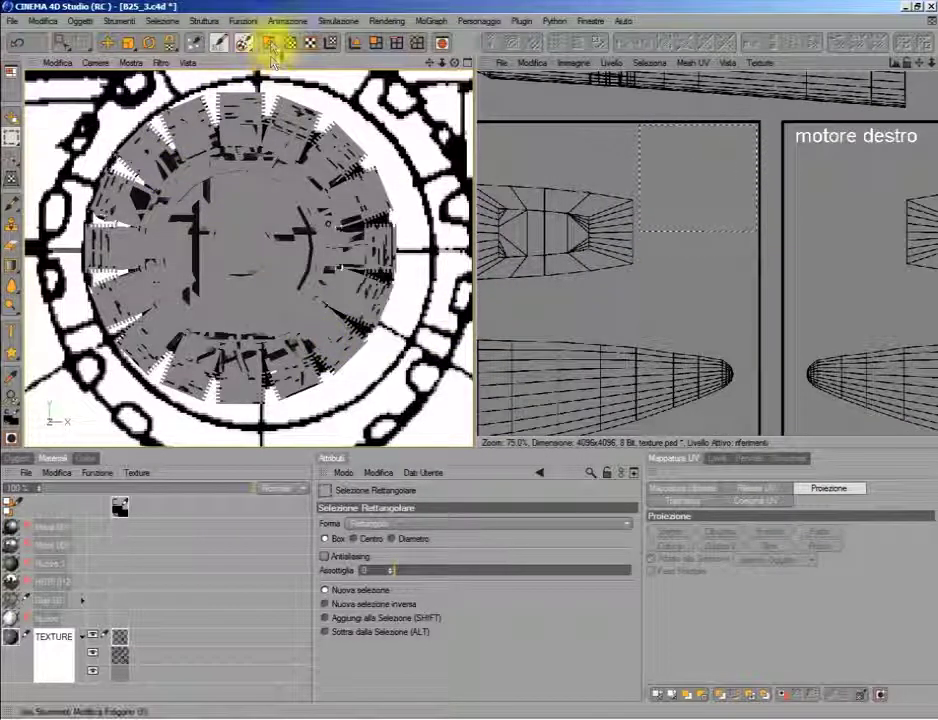
{"action": "left_click", "coordinate": [270, 45]}
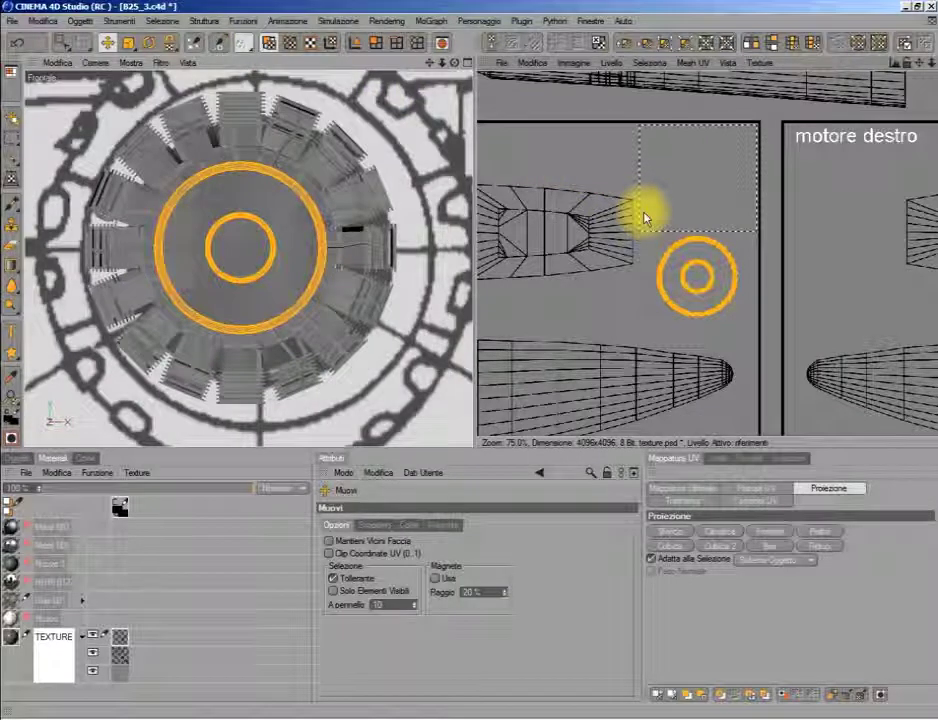
Step: Select sottomotore in the Object Manager and tilt the left viewport into perspective
{"action": "scroll", "coordinate": [645, 218], "scroll_direction": "down", "scroll_amount": 1}
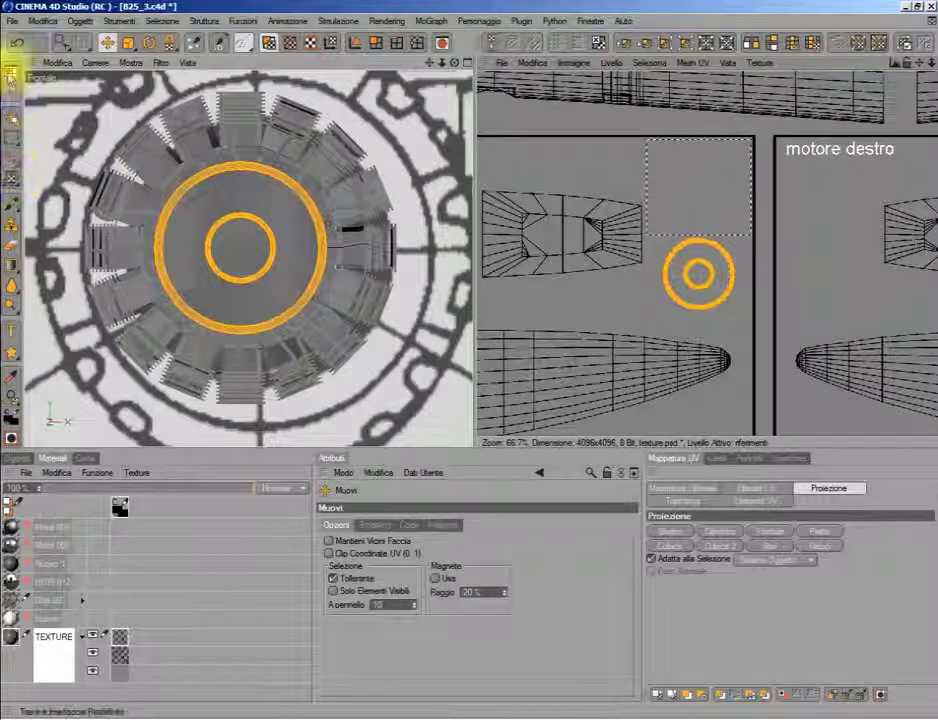
{"action": "left_click", "coordinate": [17, 458]}
{"action": "left_click", "coordinate": [50, 458]}
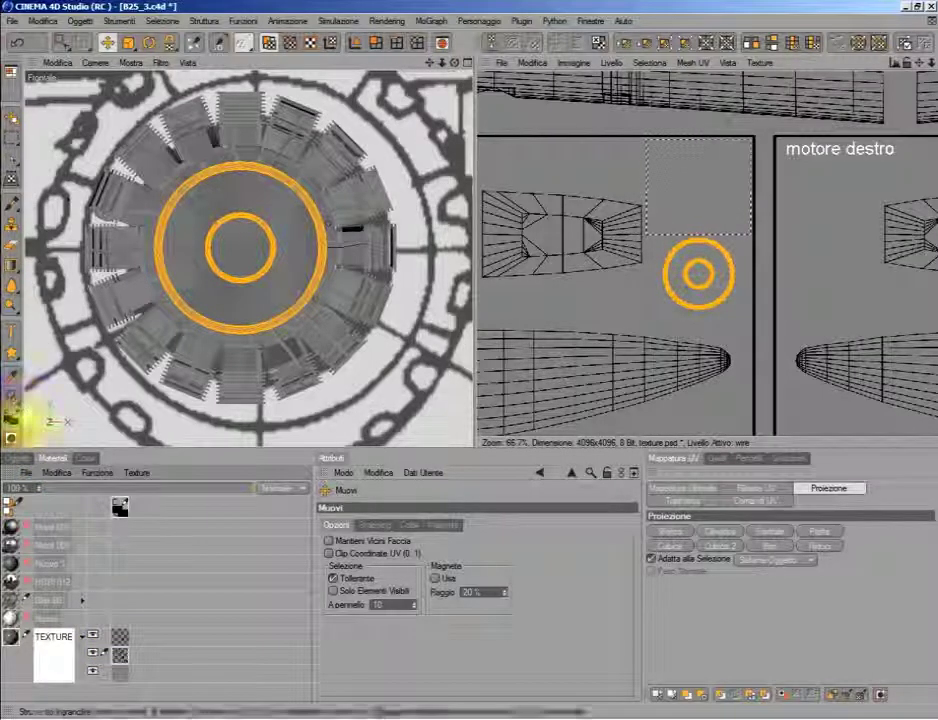
{"action": "left_click", "coordinate": [20, 459]}
{"action": "left_click", "coordinate": [20, 459]}
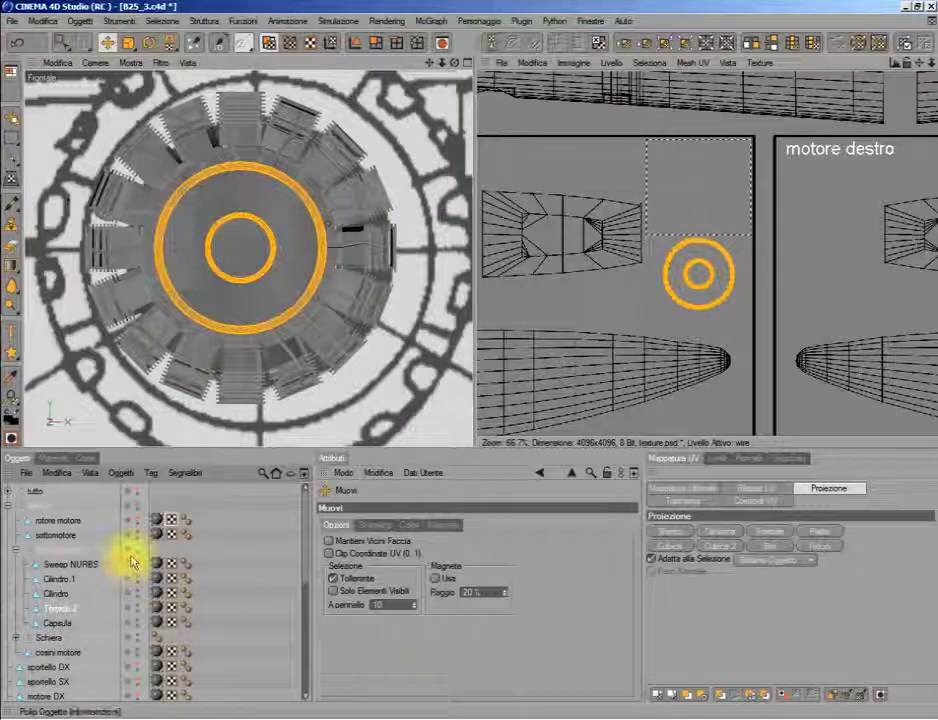
{"action": "double_click", "coordinate": [80, 537]}
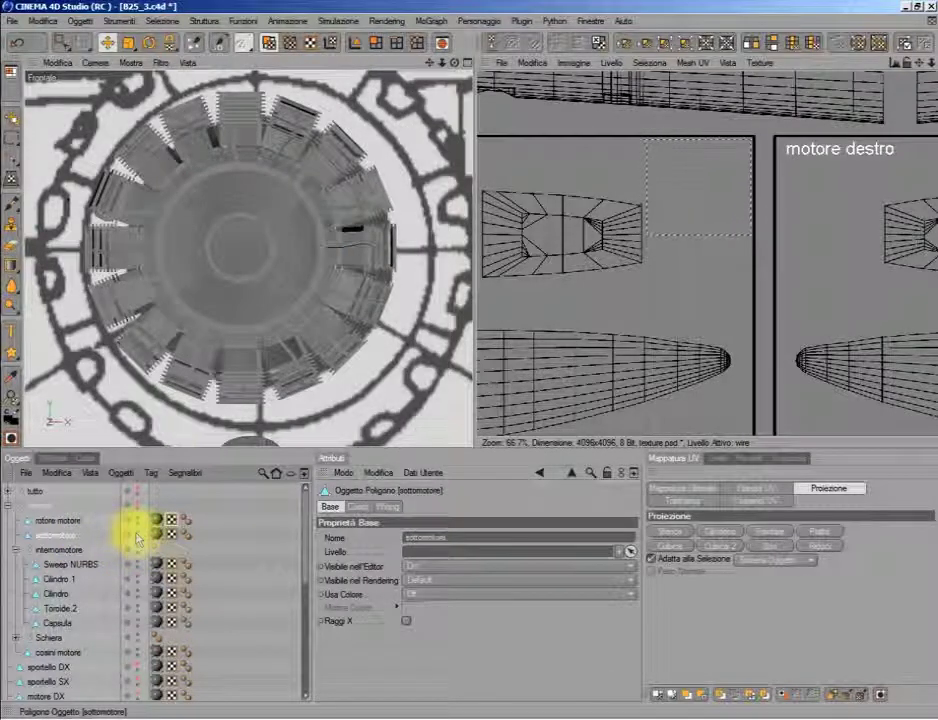
{"action": "left_click_drag", "start_coordinate": [188, 356], "coordinate": [195, 325], "text": "alt"}
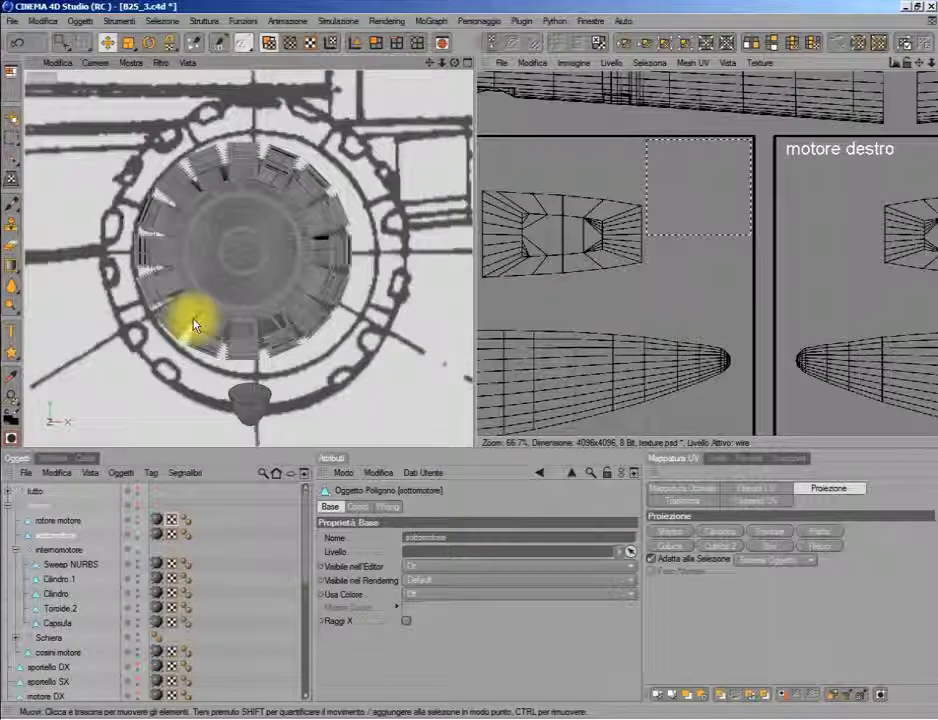
{"action": "left_click", "coordinate": [136, 537]}
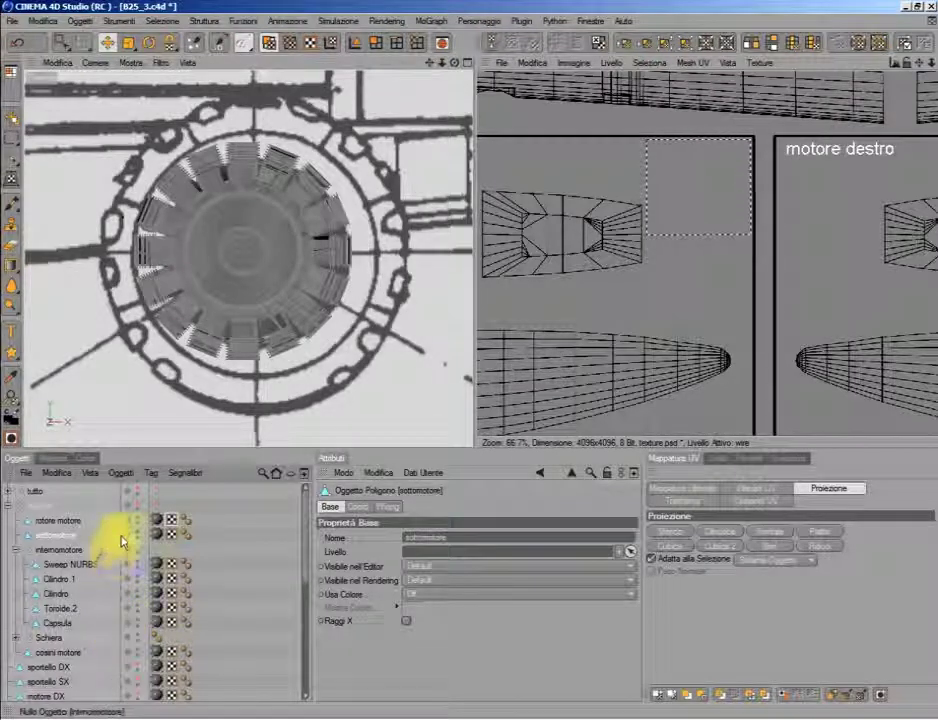
Step: Select rotore motore and bring its UV islands into view with the Muovi tool
{"action": "left_click", "coordinate": [70, 520]}
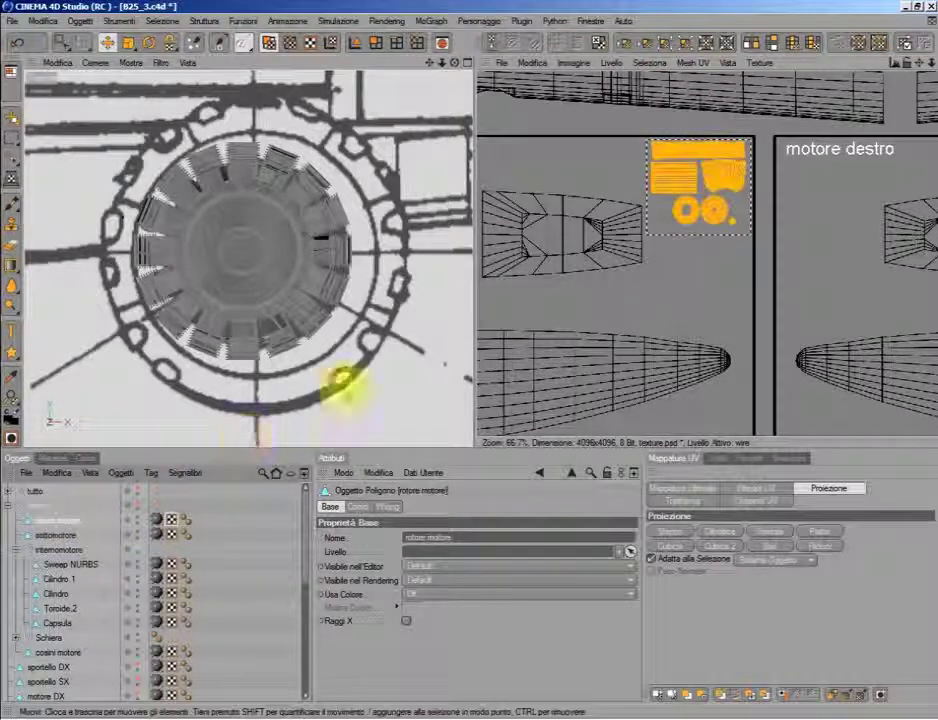
{"action": "right_click", "coordinate": [625, 220]}
{"action": "left_click", "coordinate": [628, 318]}
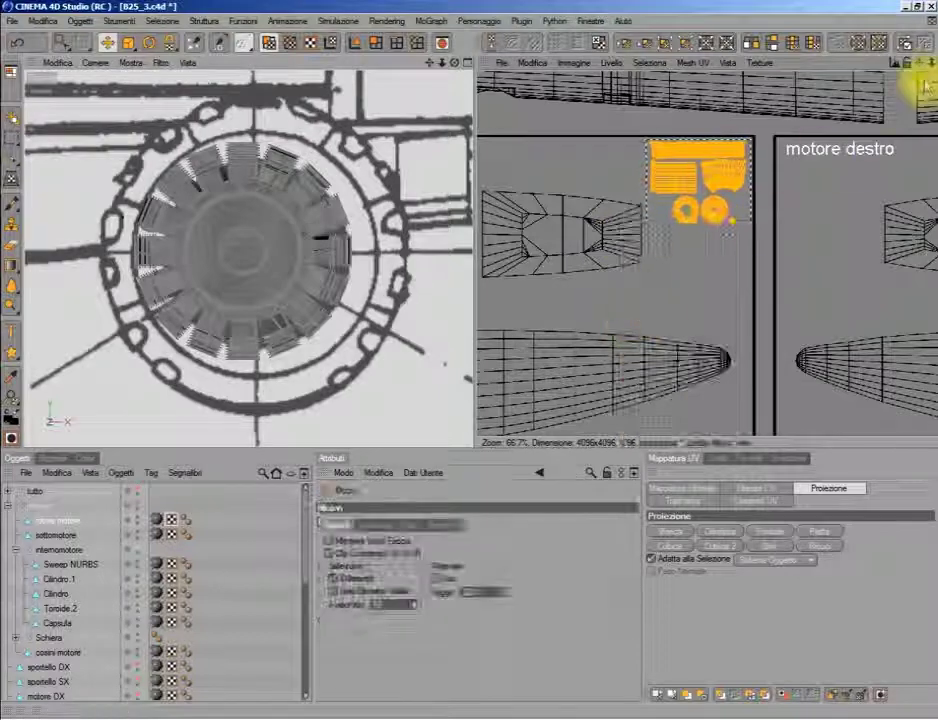
{"action": "middle_click_drag", "start_coordinate": [628, 318], "coordinate": [736, 437], "text": "alt"}
{"action": "scroll", "coordinate": [845, 147], "scroll_direction": "down", "scroll_amount": 2}
{"action": "scroll", "coordinate": [845, 147], "scroll_direction": "down", "scroll_amount": 3}
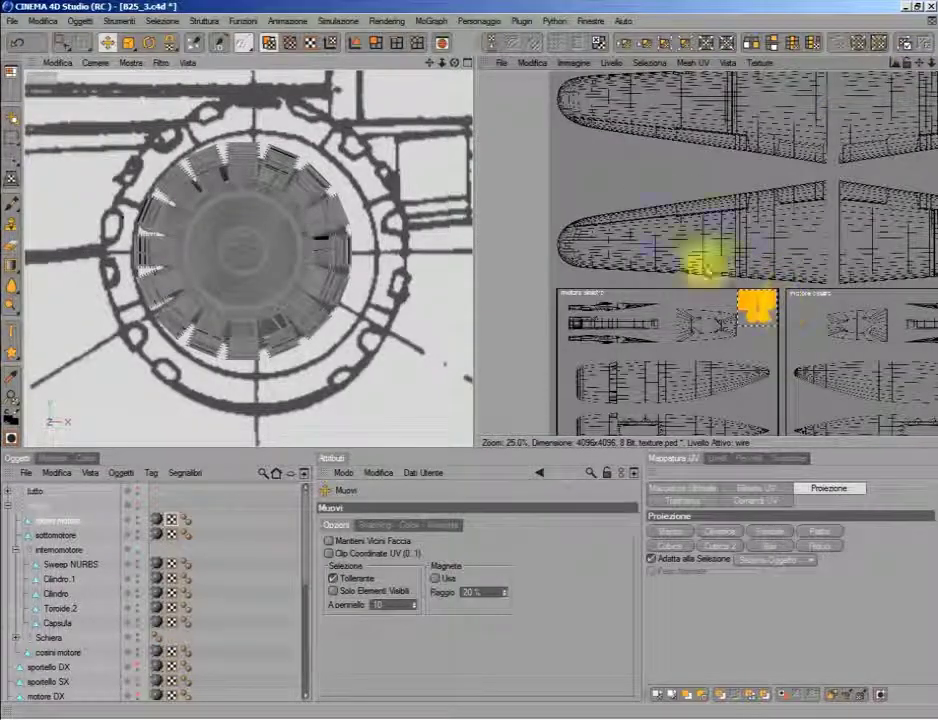
{"action": "left_click", "coordinate": [13, 141]}
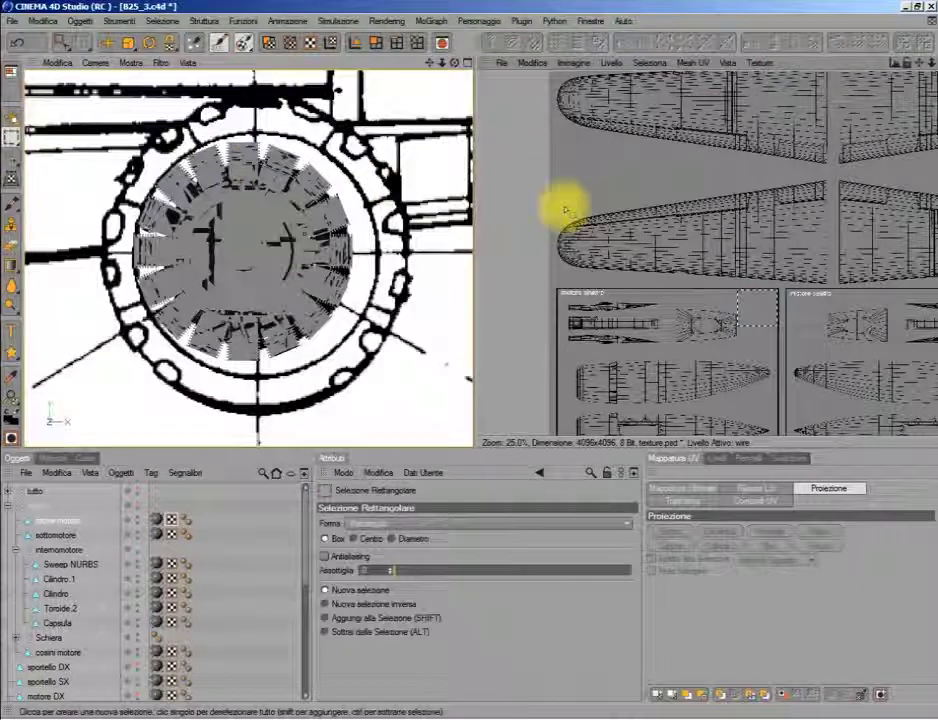
{"action": "left_click", "coordinate": [260, 44]}
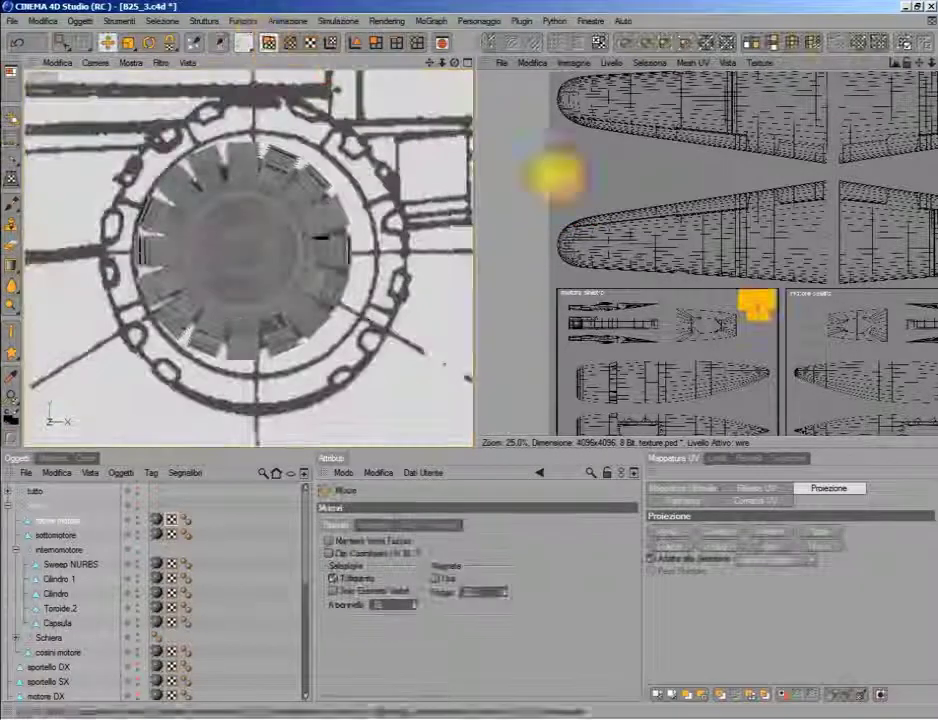
{"action": "right_click", "coordinate": [714, 258]}
{"action": "left_click", "coordinate": [723, 357]}
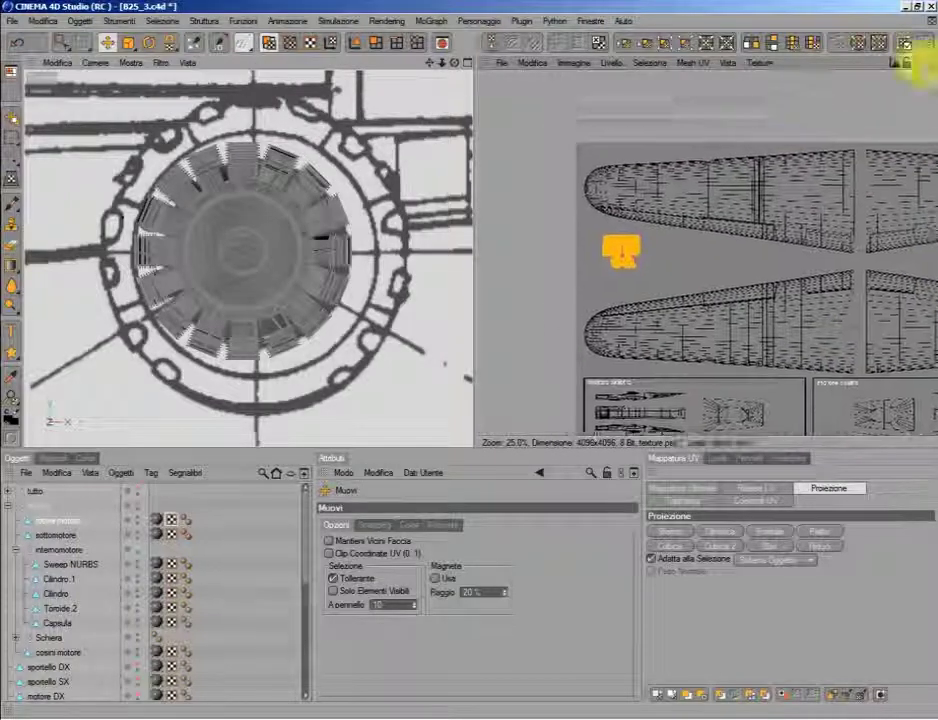
Step: Enlarge the rotore motore UV islands with Scala into the empty texture area
{"action": "mouse_move", "coordinate": [910, 70]}
{"action": "left_mouse_down"}
{"action": "mouse_move", "coordinate": [764, 163]}
{"action": "mouse_move", "coordinate": [700, 230]}
{"action": "left_mouse_up"}
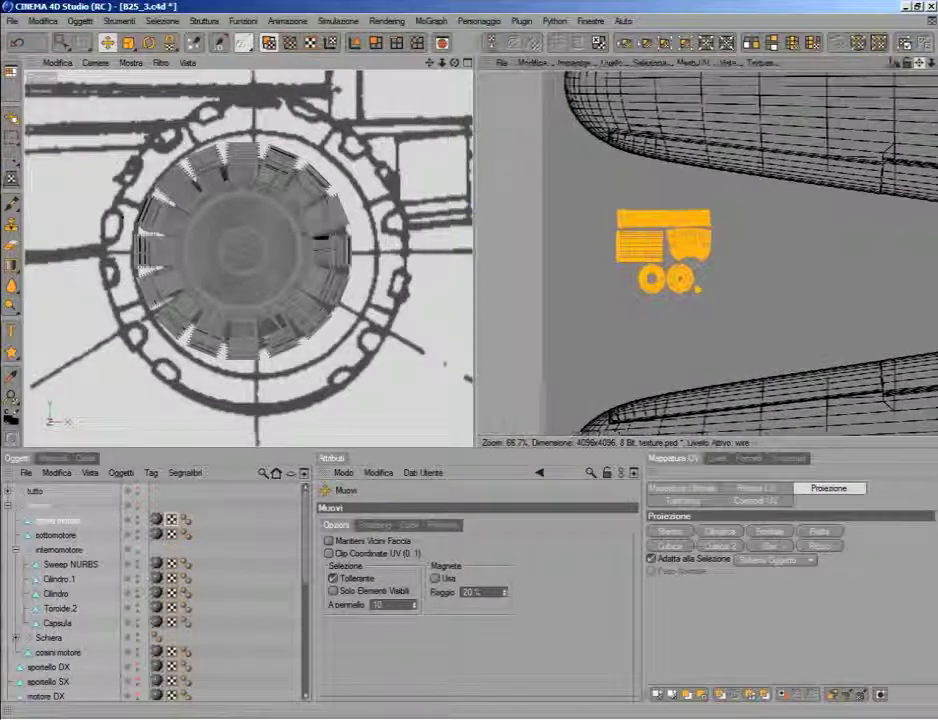
{"action": "right_click", "coordinate": [680, 256]}
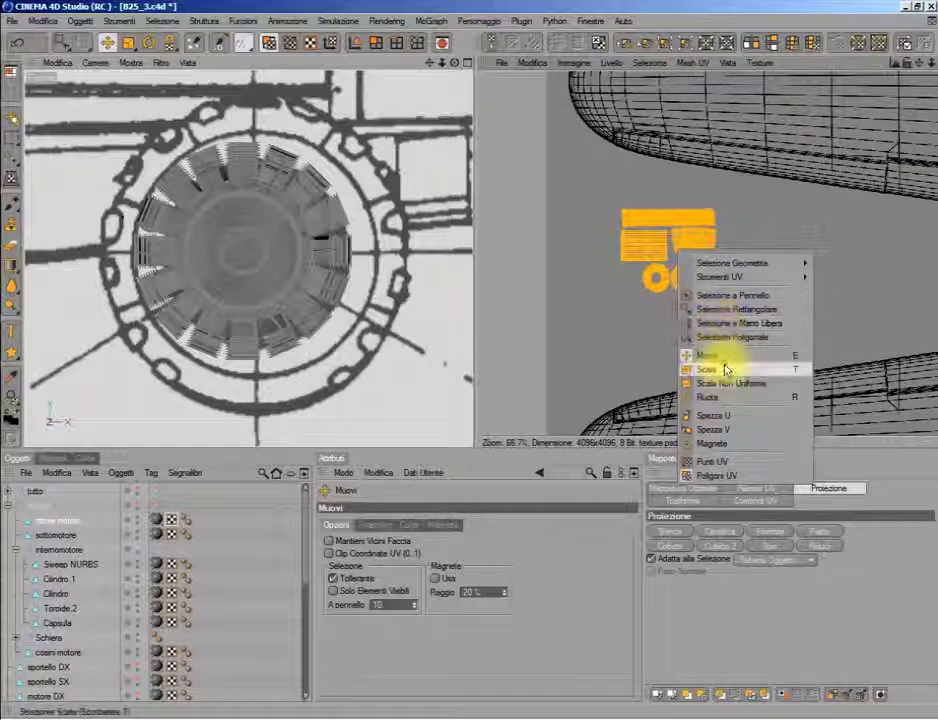
{"action": "left_click", "coordinate": [712, 369]}
{"action": "mouse_move", "coordinate": [640, 240]}
{"action": "left_mouse_down"}
{"action": "mouse_move", "coordinate": [668, 240]}
{"action": "mouse_move", "coordinate": [652, 243]}
{"action": "left_mouse_up"}
{"action": "right_click", "coordinate": [671, 250]}
{"action": "left_click", "coordinate": [705, 350]}
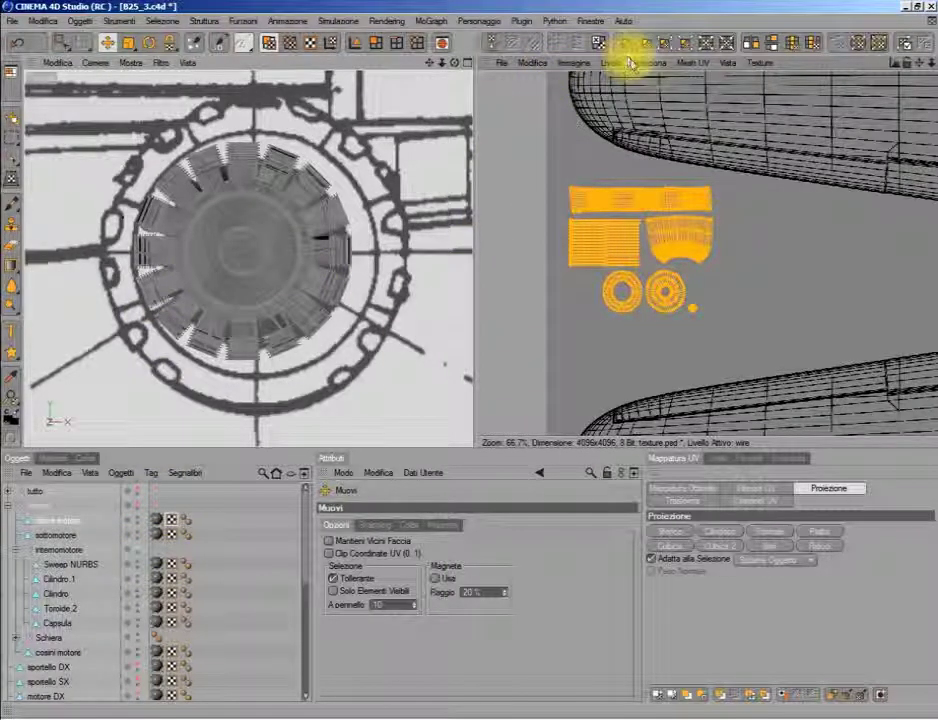
Step: Stroke the rotore motore UV outlines onto the texture with Livello > Contorno Poligoni
{"action": "left_click", "coordinate": [56, 459]}
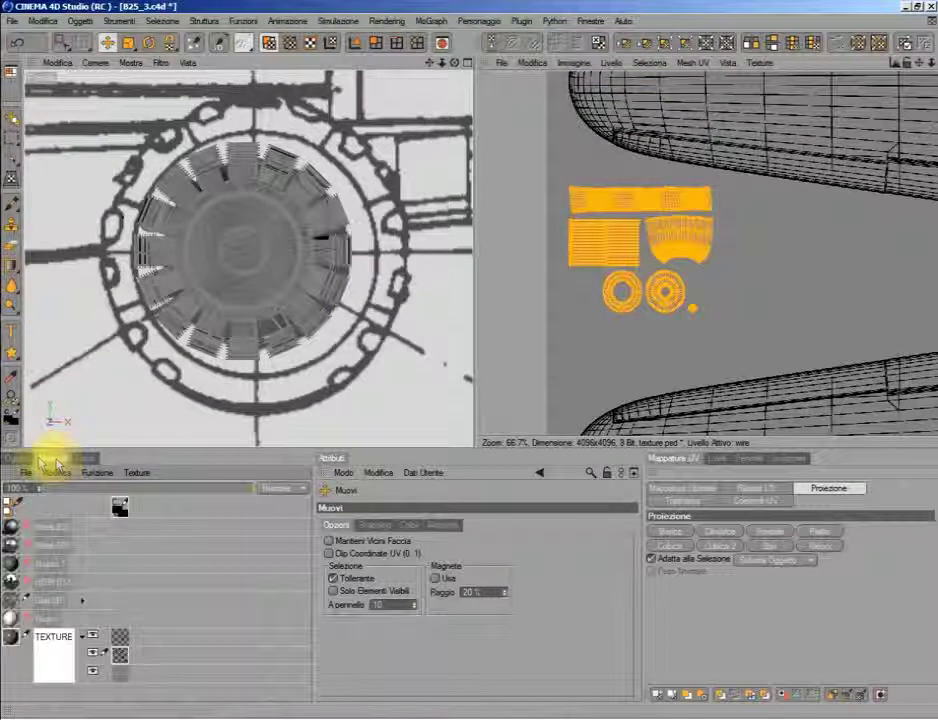
{"action": "left_click", "coordinate": [22, 459]}
{"action": "left_click", "coordinate": [570, 63]}
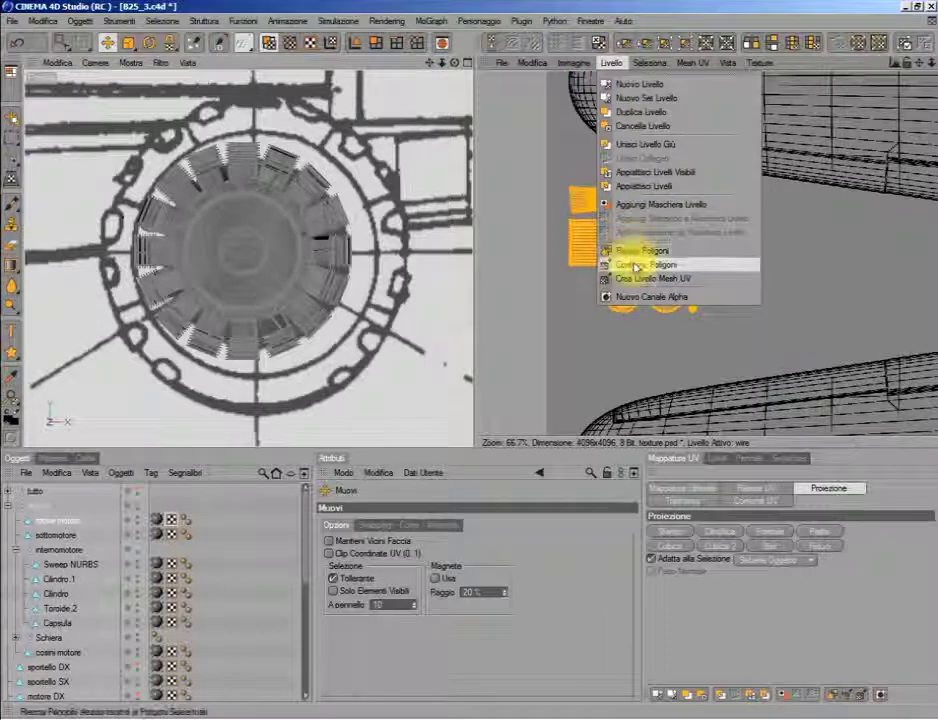
{"action": "left_click", "coordinate": [630, 264]}
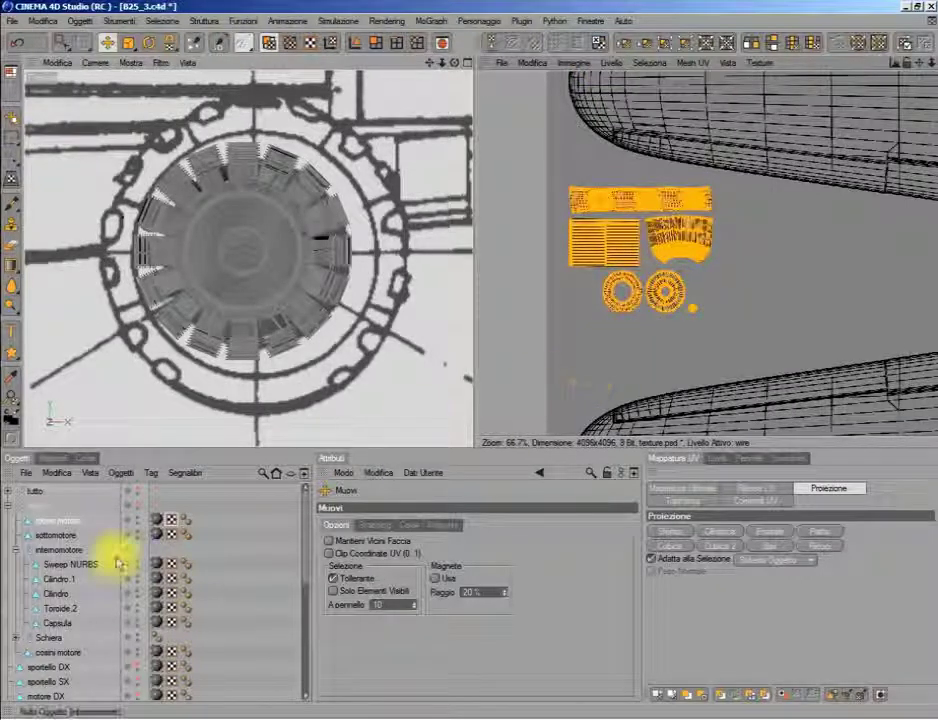
{"action": "left_click", "coordinate": [136, 521]}
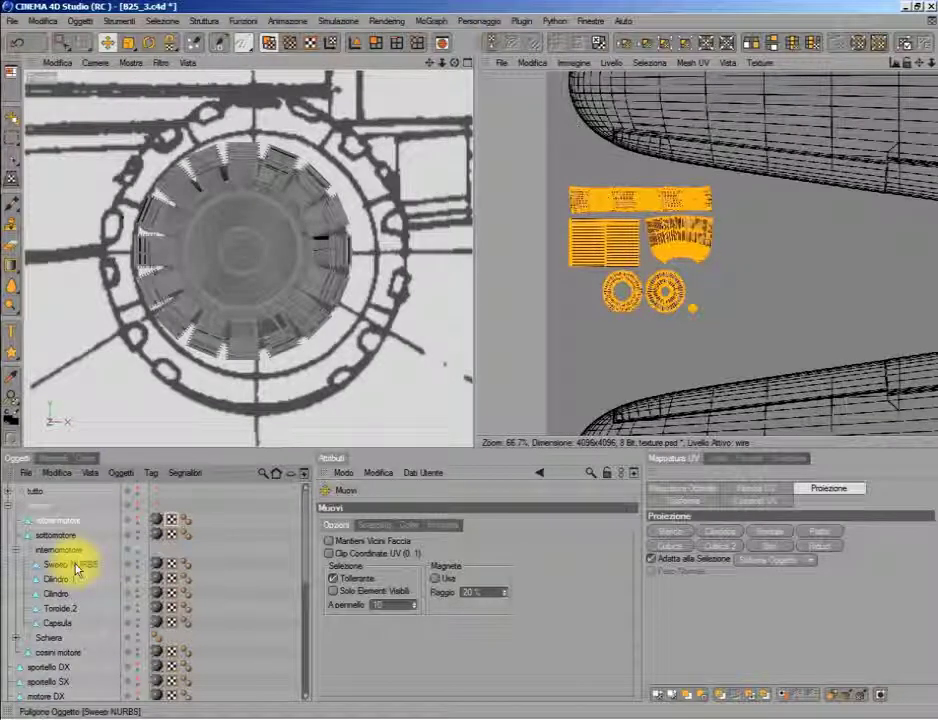
{"action": "left_click", "coordinate": [63, 617]}
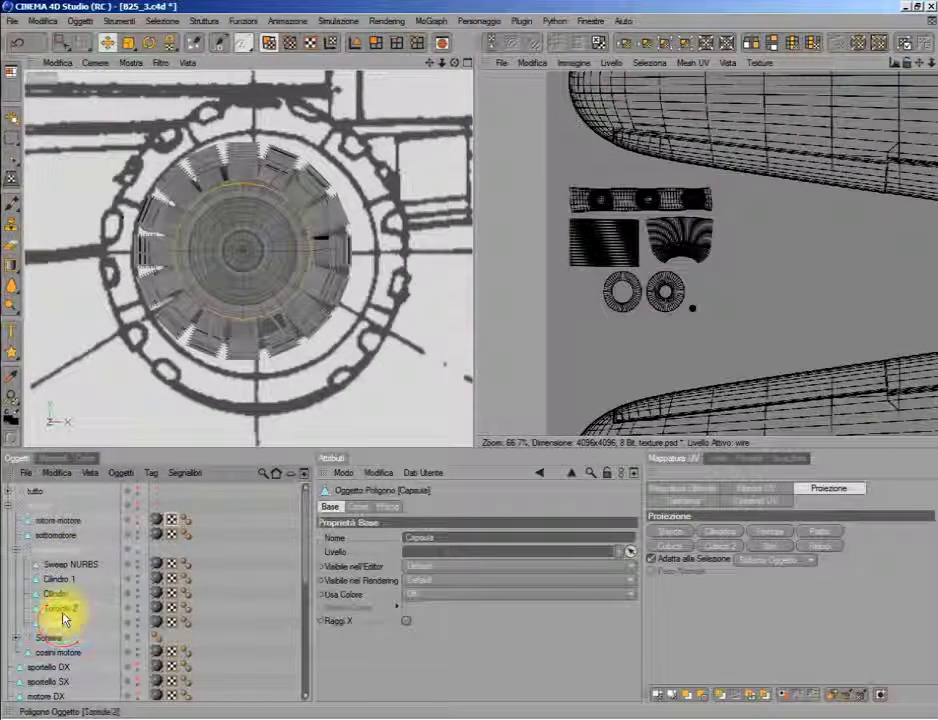
Step: Move the Toroide 2 ring UV island up and left beside the rotor islands
{"action": "scroll", "coordinate": [586, 345], "scroll_direction": "down", "scroll_amount": 2}
{"action": "scroll", "coordinate": [586, 345], "scroll_direction": "down", "scroll_amount": 2}
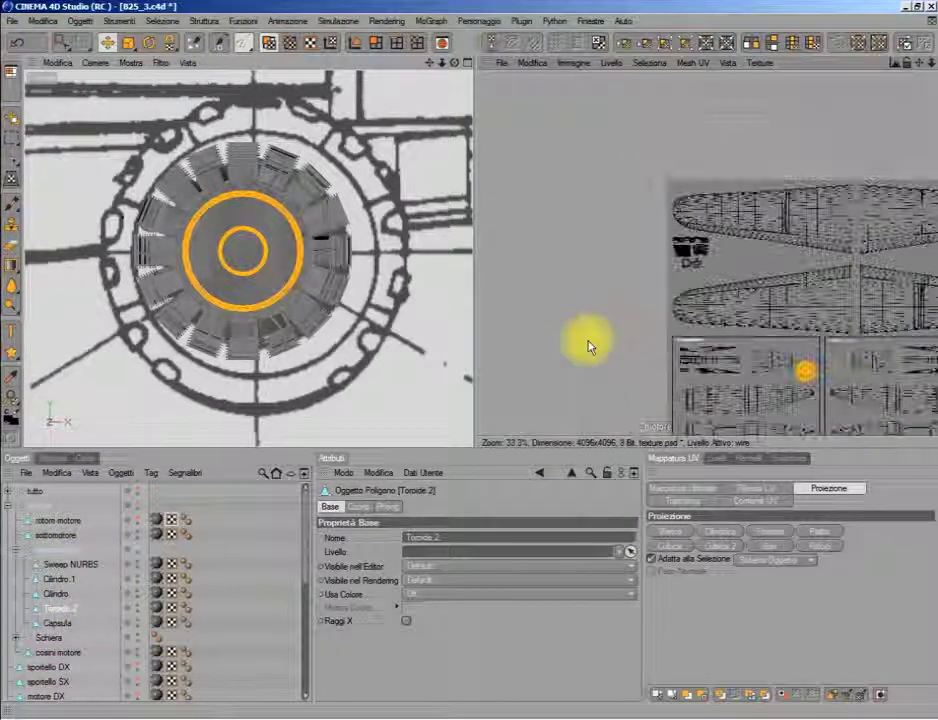
{"action": "right_click", "coordinate": [586, 347]}
{"action": "left_click", "coordinate": [614, 448]}
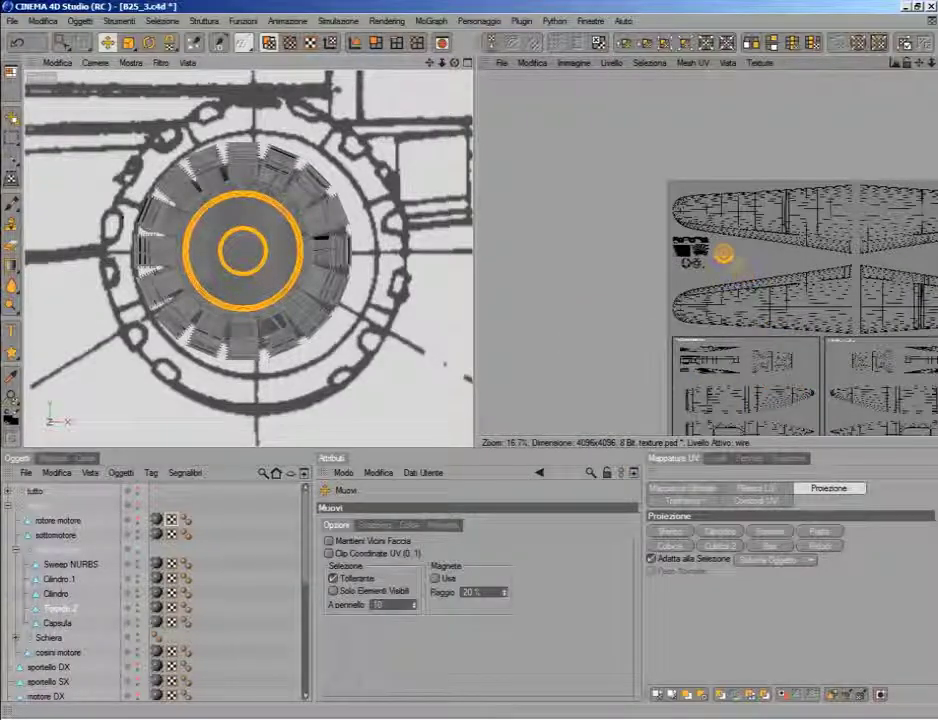
{"action": "scroll", "coordinate": [689, 278], "scroll_direction": "up", "scroll_amount": 1}
{"action": "scroll", "coordinate": [762, 284], "scroll_direction": "up", "scroll_amount": 2}
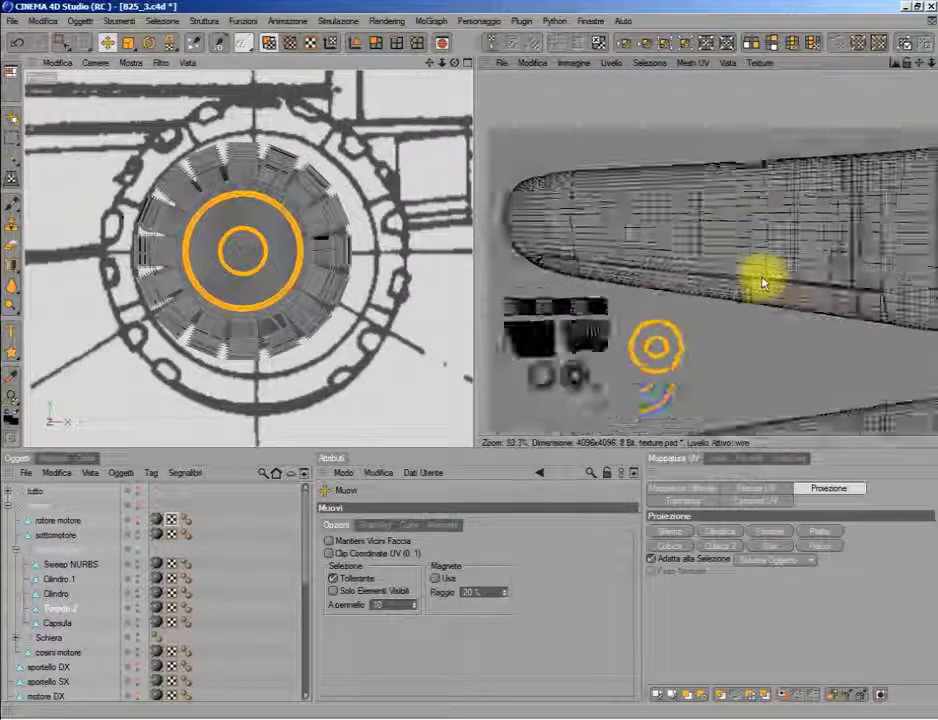
{"action": "scroll", "coordinate": [733, 288], "scroll_direction": "up", "scroll_amount": 1}
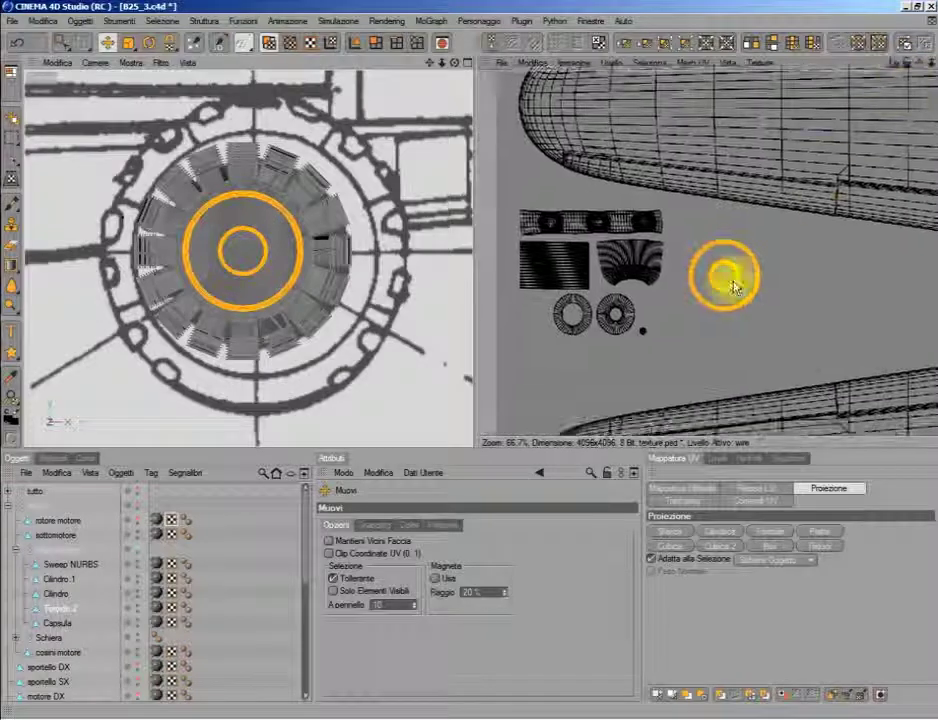
{"action": "scroll", "coordinate": [733, 288], "scroll_direction": "up", "scroll_amount": 2}
{"action": "scroll", "coordinate": [733, 288], "scroll_direction": "up", "scroll_amount": 2}
{"action": "scroll", "coordinate": [733, 286], "scroll_direction": "up", "scroll_amount": 1}
{"action": "right_click", "coordinate": [734, 285]}
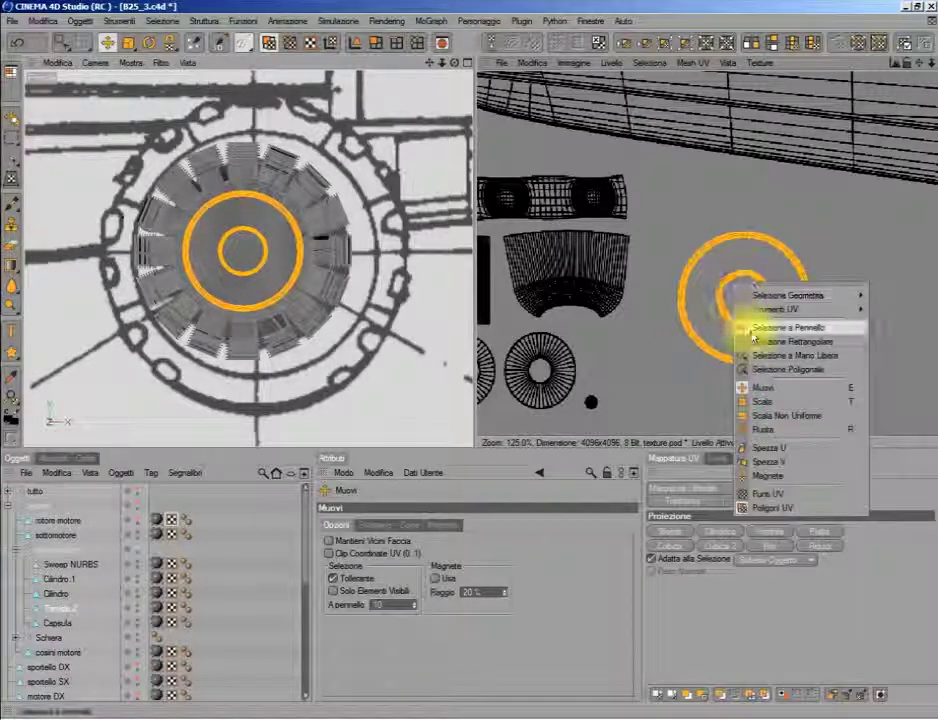
{"action": "left_click", "coordinate": [775, 387]}
{"action": "left_click_drag", "start_coordinate": [775, 387], "coordinate": [753, 352]}
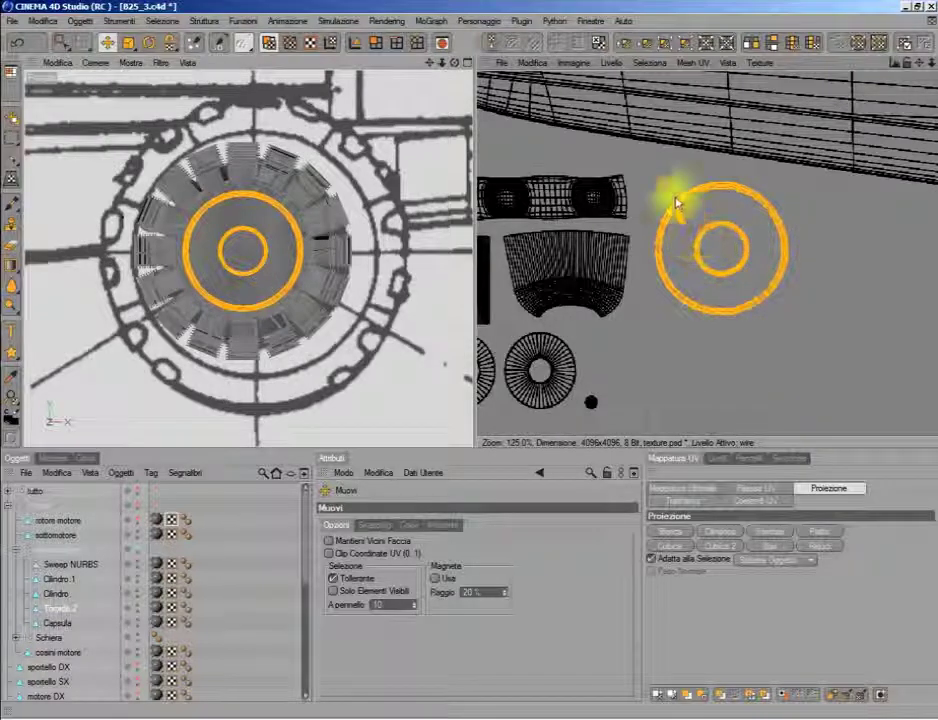
Step: Stroke the Toroide 2 ring outlines onto the texture with Contorno Poligoni
{"action": "left_click", "coordinate": [611, 62]}
{"action": "left_click", "coordinate": [607, 262]}
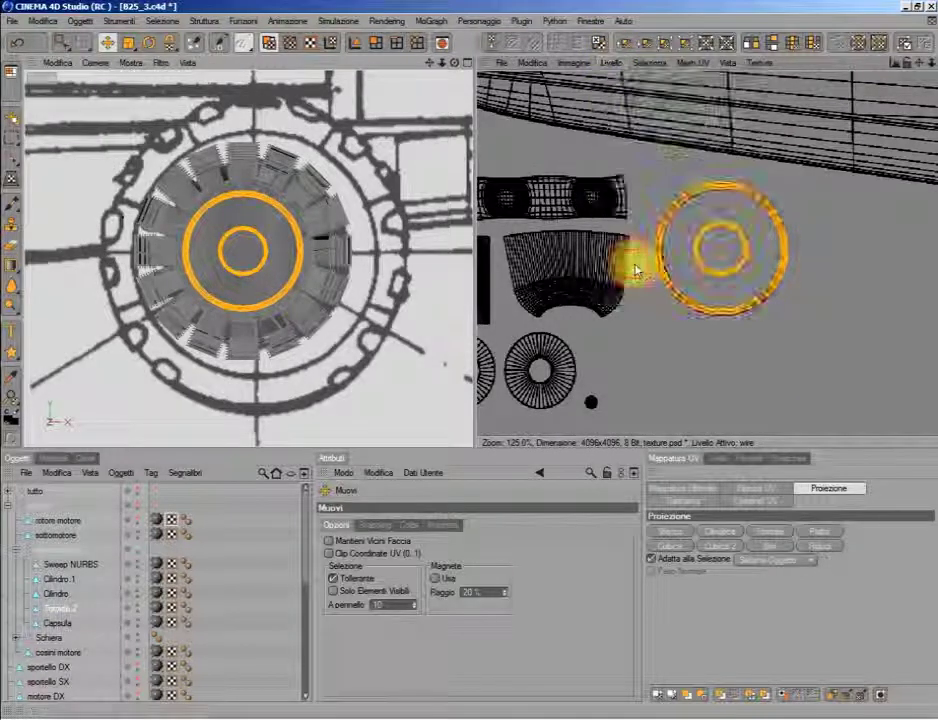
{"action": "left_click", "coordinate": [60, 623]}
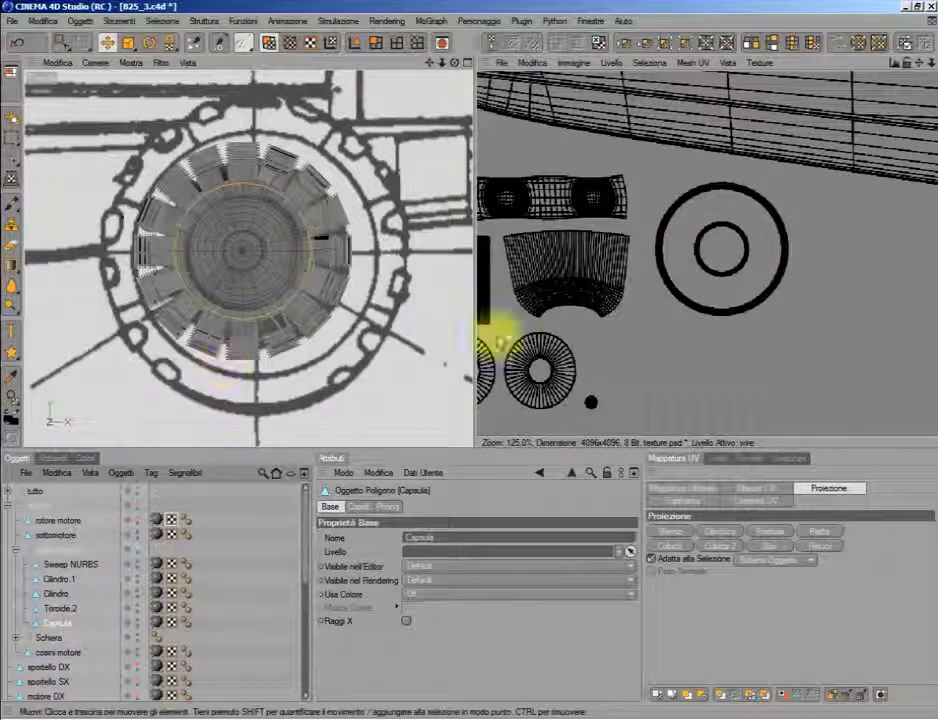
Step: Rectangle-select the Capsula's central disc polygons and give them a flat UV projection
{"action": "left_click", "coordinate": [62, 42]}
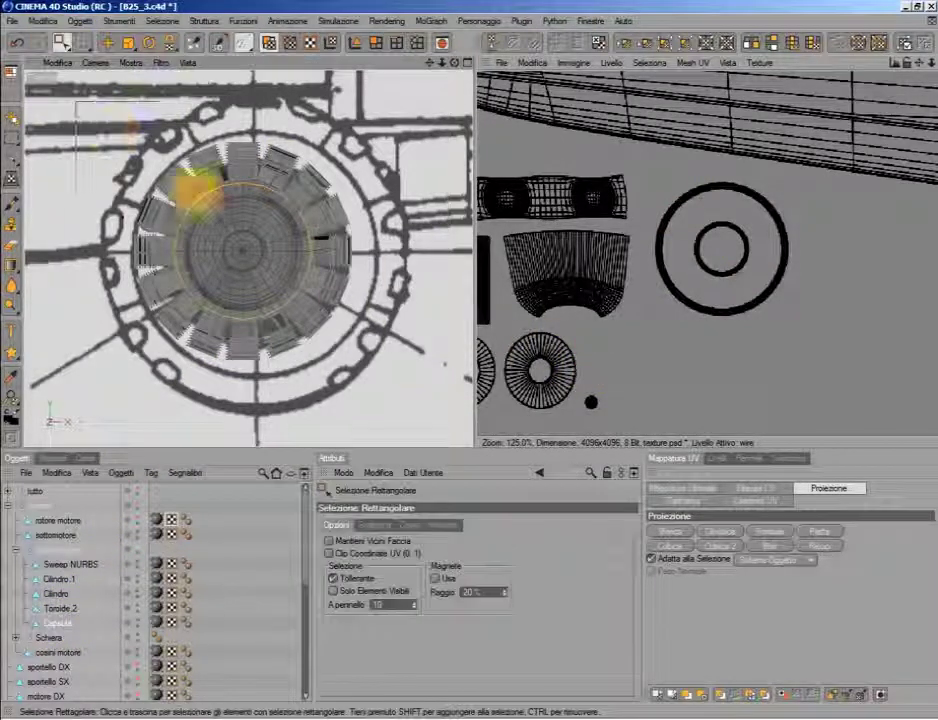
{"action": "left_click_drag", "start_coordinate": [143, 141], "coordinate": [419, 378]}
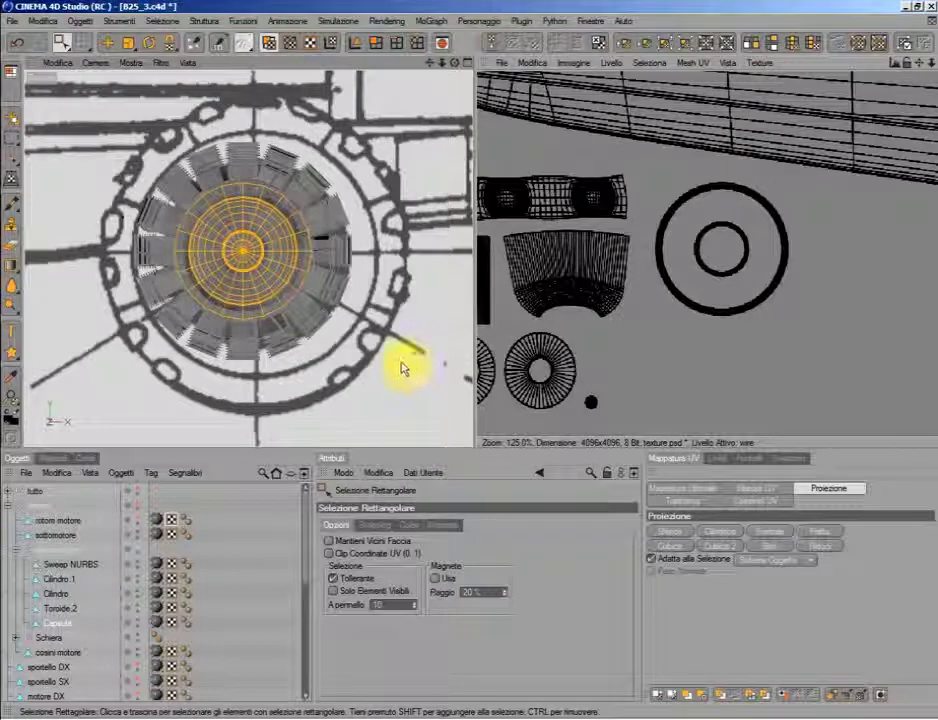
{"action": "scroll", "coordinate": [691, 387], "scroll_direction": "down", "scroll_amount": 5}
{"action": "scroll", "coordinate": [743, 408], "scroll_direction": "down", "scroll_amount": 3}
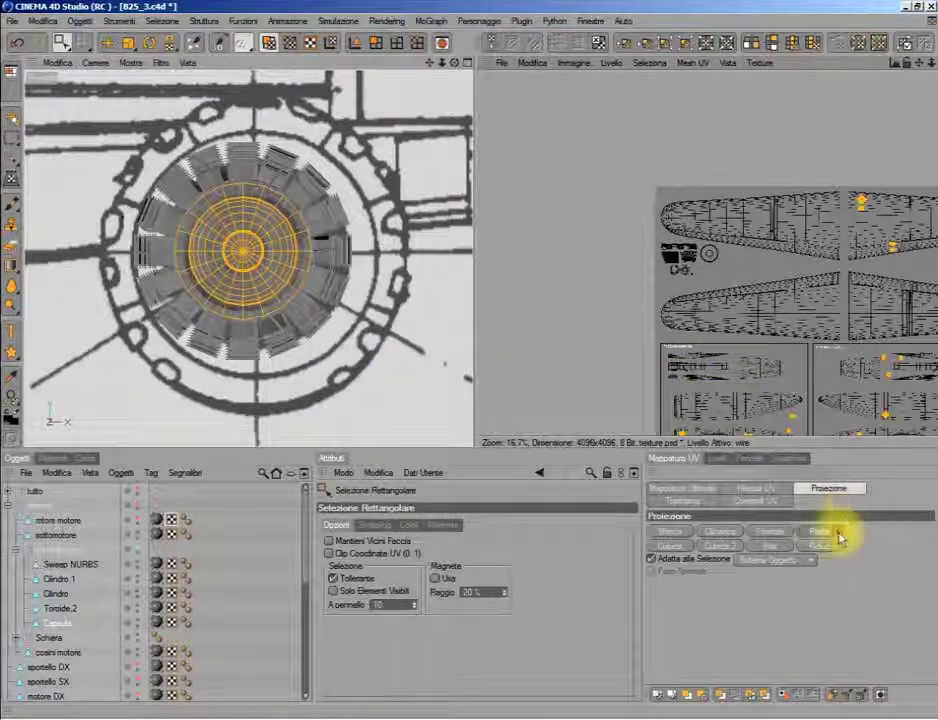
{"action": "left_click", "coordinate": [780, 540]}
Step: Shrink the orange disc UV island with Scala and place it beside the ring island
{"action": "right_click", "coordinate": [814, 366]}
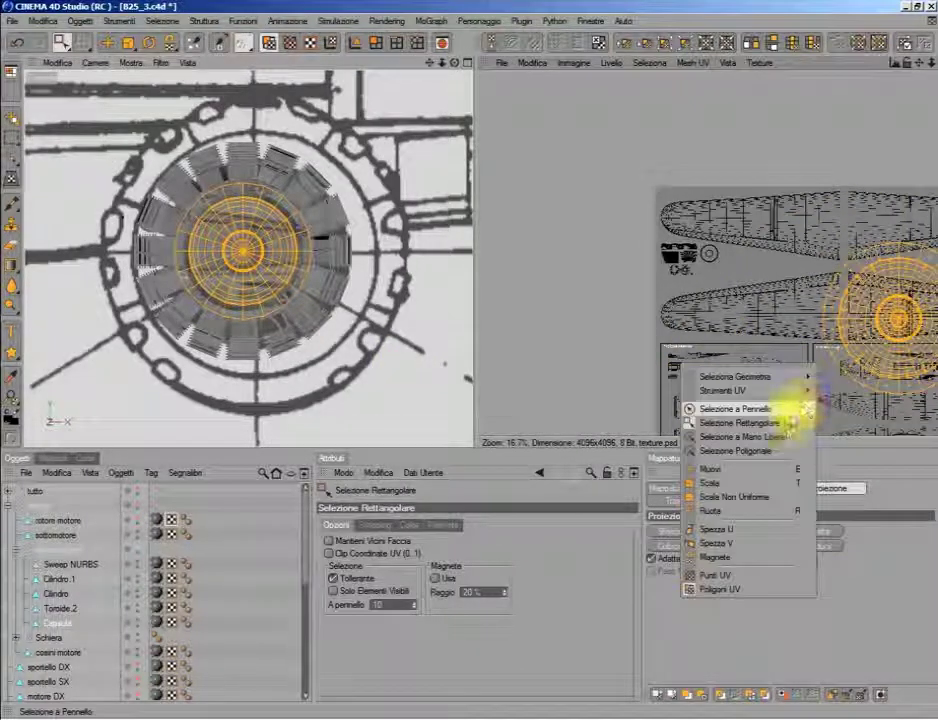
{"action": "left_click", "coordinate": [778, 470]}
{"action": "left_click_drag", "start_coordinate": [826, 340], "coordinate": [680, 330]}
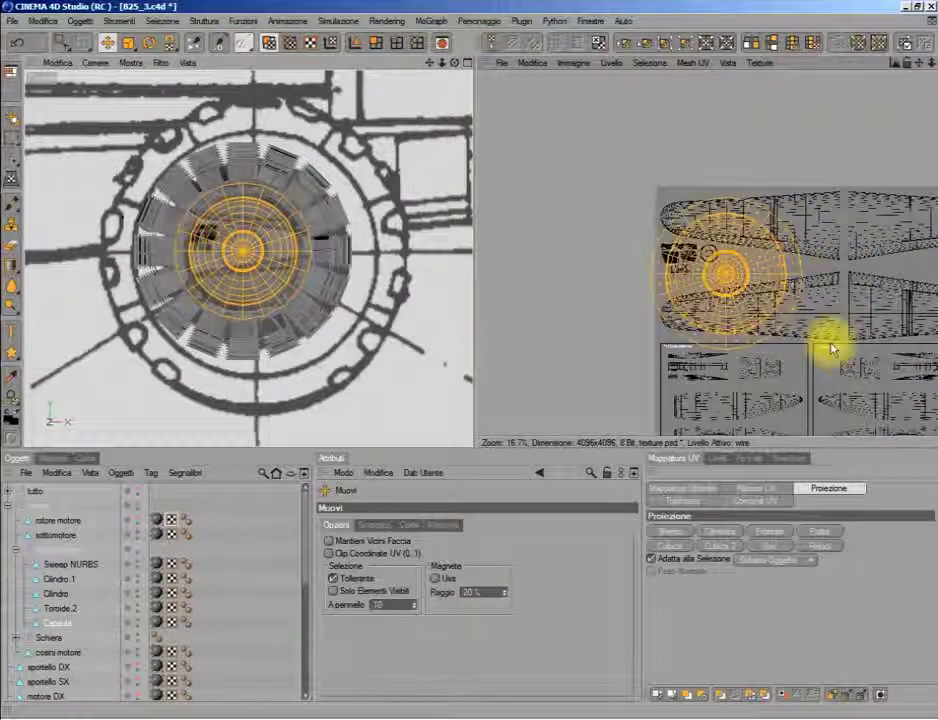
{"action": "scroll", "coordinate": [797, 318], "scroll_direction": "up", "scroll_amount": 2}
{"action": "scroll", "coordinate": [797, 318], "scroll_direction": "up", "scroll_amount": 2}
{"action": "right_click", "coordinate": [792, 310]}
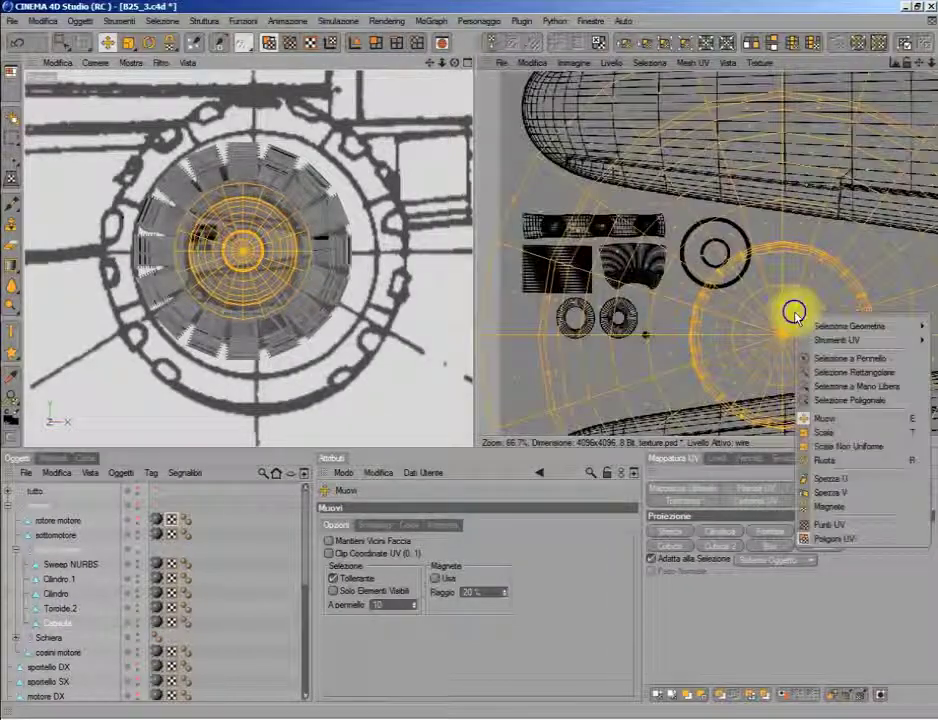
{"action": "left_click", "coordinate": [804, 427]}
{"action": "left_click_drag", "start_coordinate": [778, 322], "coordinate": [780, 340]}
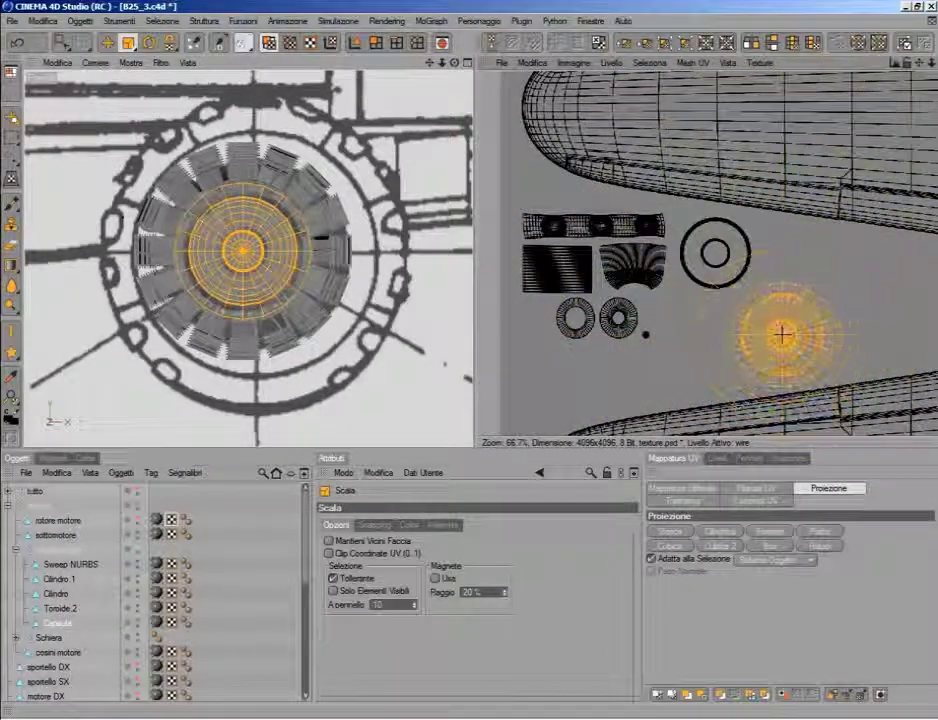
{"action": "right_click", "coordinate": [779, 340]}
{"action": "left_click", "coordinate": [810, 418]}
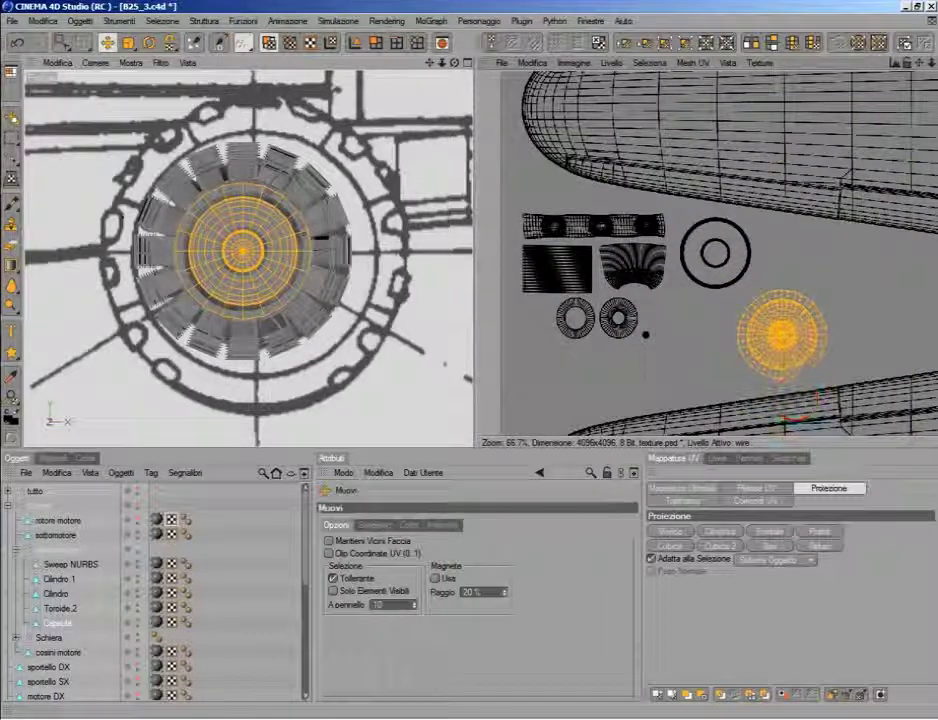
{"action": "left_click_drag", "start_coordinate": [780, 340], "coordinate": [792, 281]}
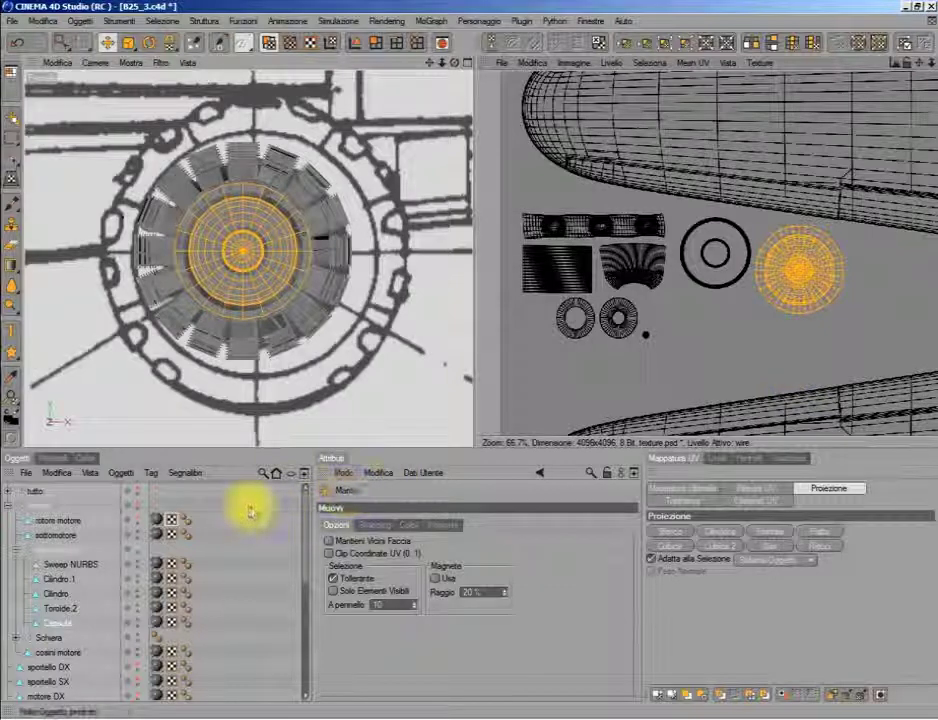
Step: Select the Cilindro object and box-select its circle of points in the front view
{"action": "left_click", "coordinate": [62, 608]}
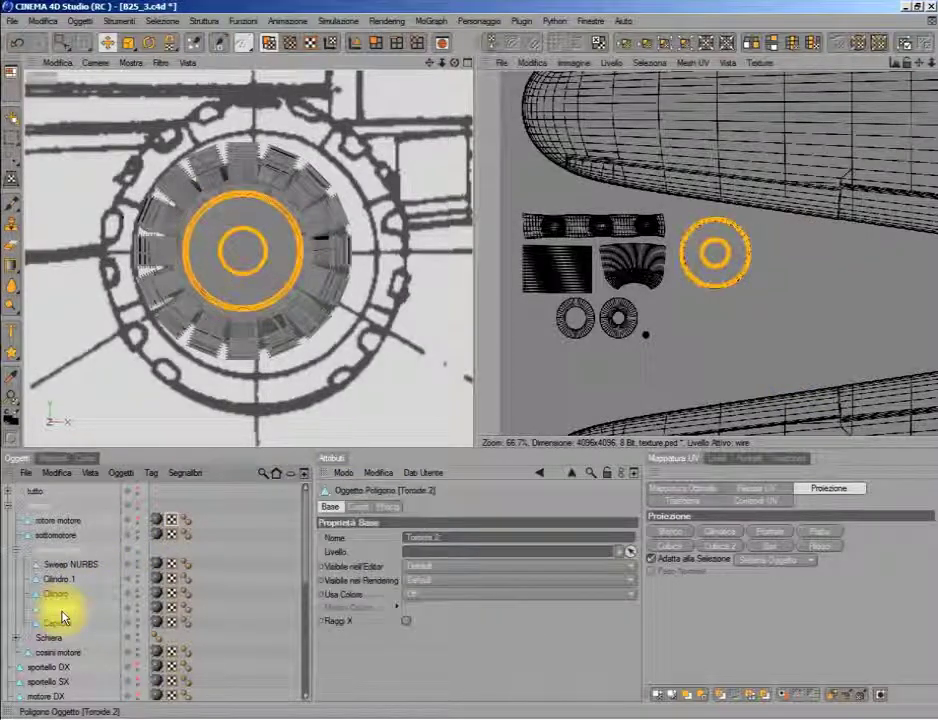
{"action": "left_click_drag", "start_coordinate": [62, 597], "coordinate": [60, 548]}
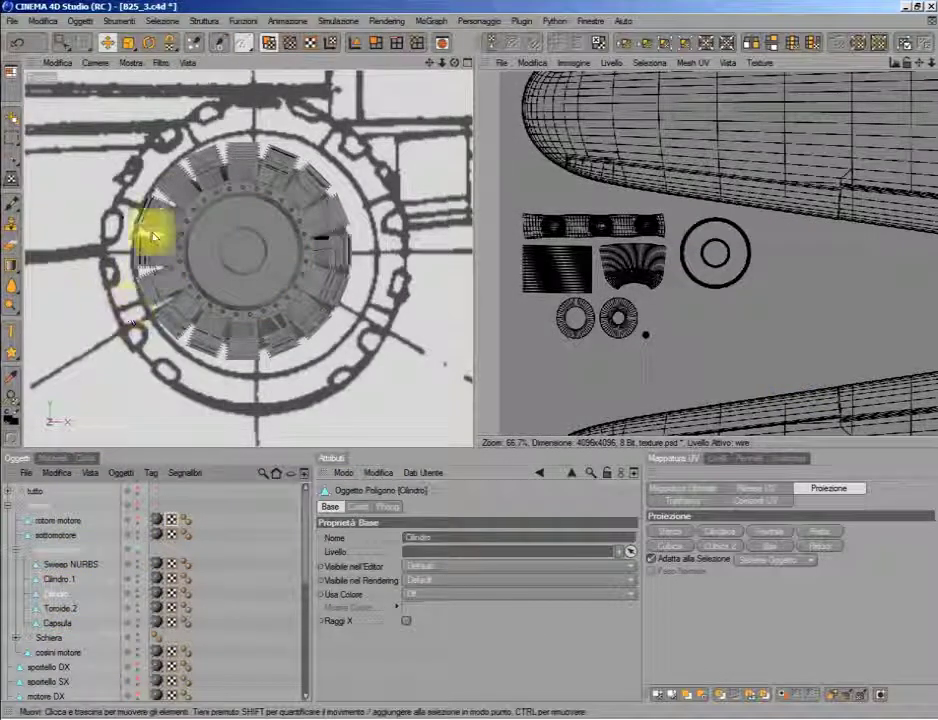
{"action": "left_click", "coordinate": [62, 42]}
{"action": "left_click_drag", "start_coordinate": [88, 118], "coordinate": [330, 350]}
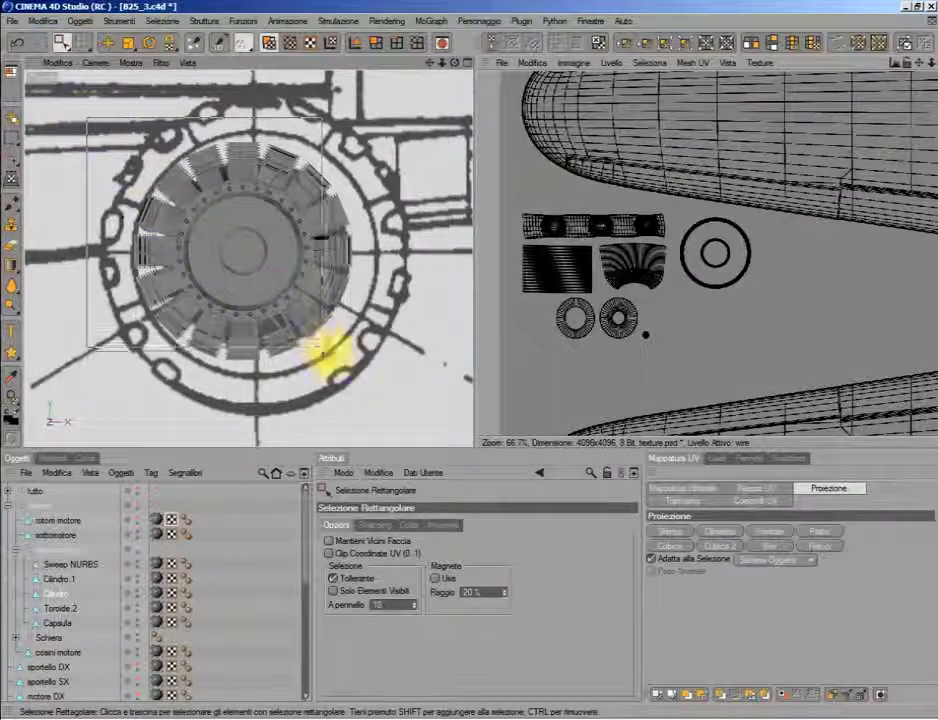
Step: Give the selected points their own UVs with a flat (Piatto) projection
{"action": "right_click", "coordinate": [340, 331]}
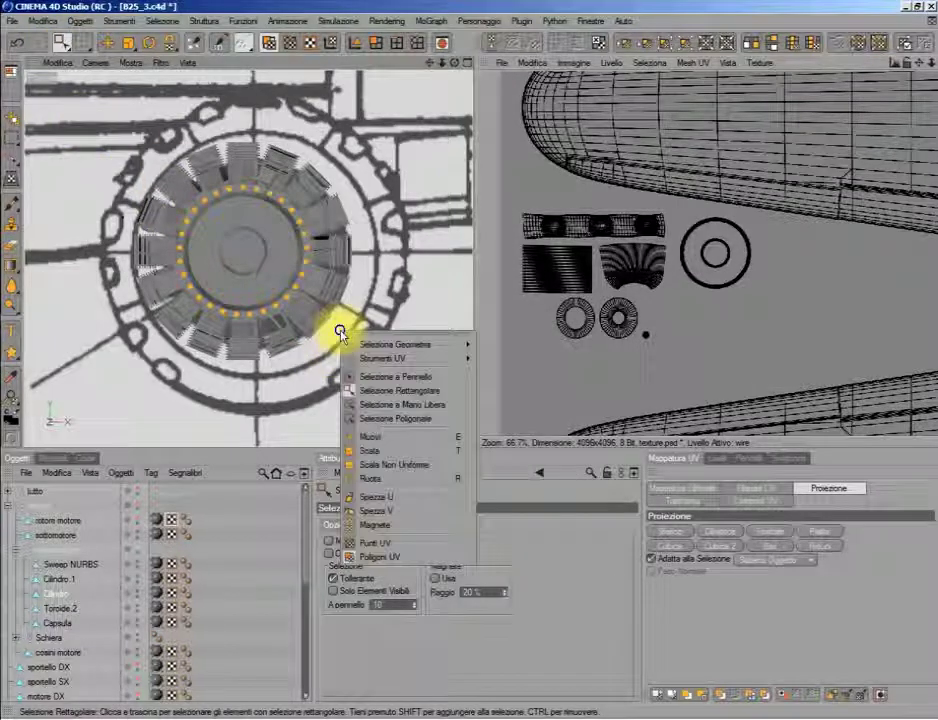
{"action": "left_click", "coordinate": [372, 438]}
{"action": "scroll", "coordinate": [580, 373], "scroll_direction": "down", "scroll_amount": 4}
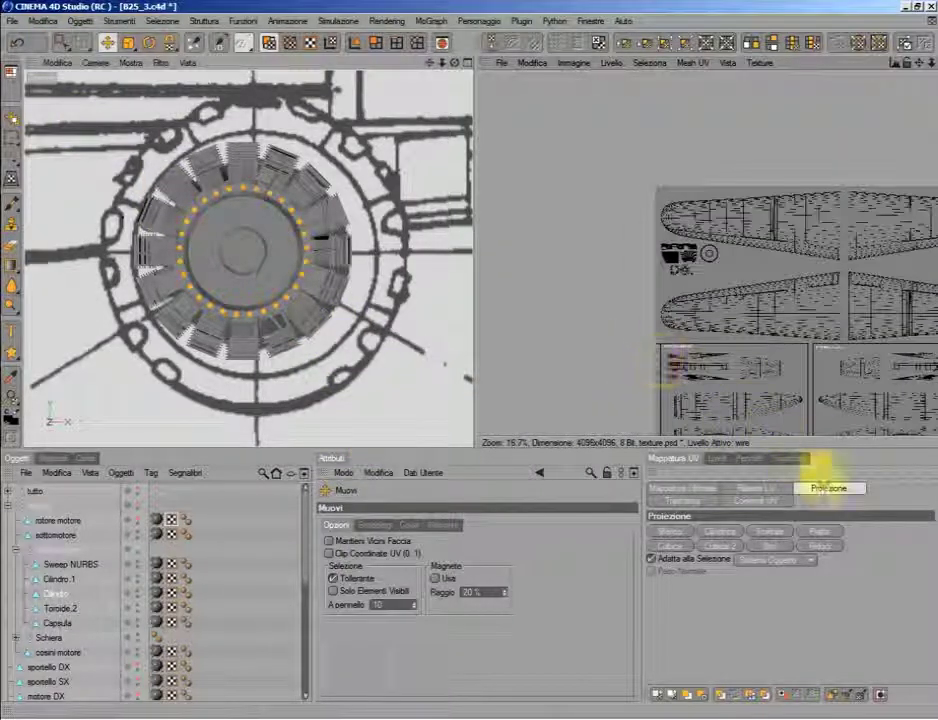
{"action": "left_click", "coordinate": [791, 531]}
Step: Move and resize the new UV point ring across the texture toward the other islands
{"action": "right_click", "coordinate": [822, 410]}
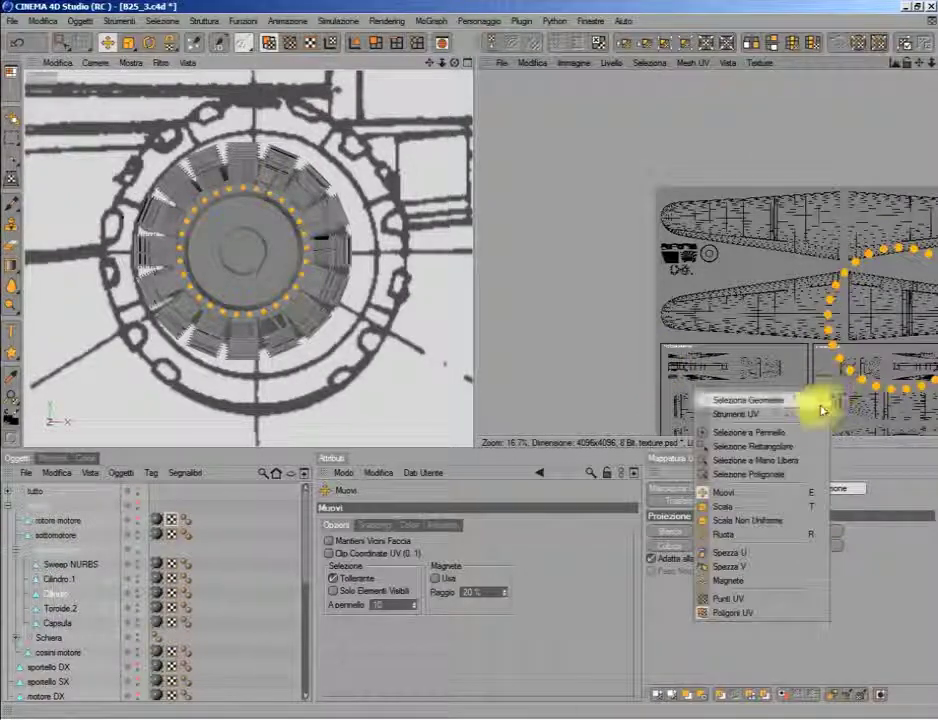
{"action": "left_click", "coordinate": [806, 477]}
{"action": "left_click_drag", "start_coordinate": [806, 414], "coordinate": [858, 345]}
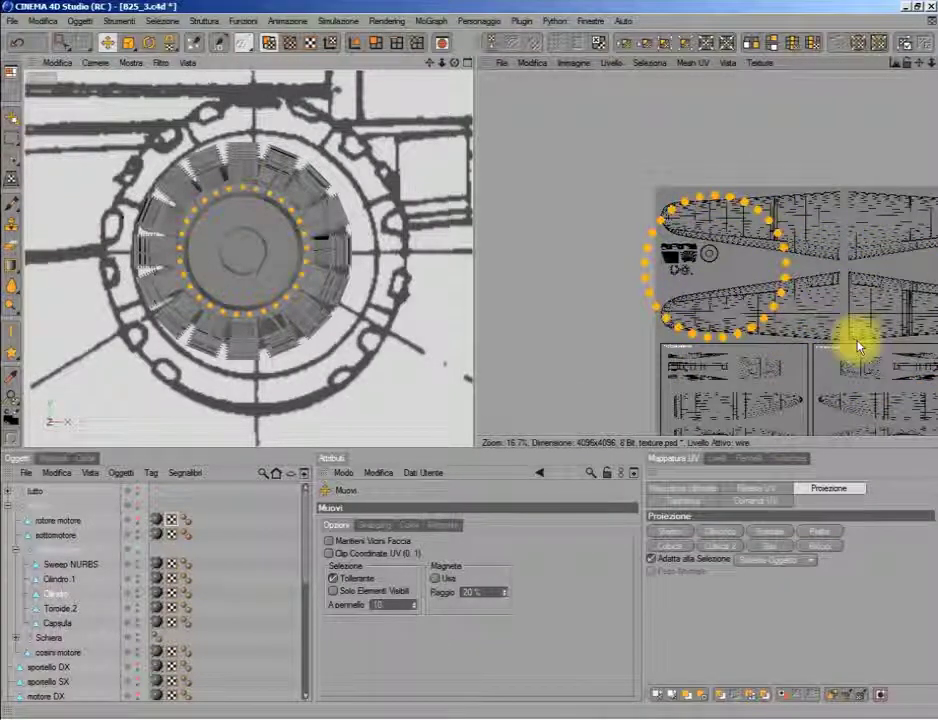
{"action": "scroll", "coordinate": [848, 289], "scroll_direction": "up", "scroll_amount": 2}
{"action": "scroll", "coordinate": [848, 289], "scroll_direction": "up", "scroll_amount": 2}
{"action": "right_click", "coordinate": [848, 289]}
{"action": "left_click", "coordinate": [800, 403]}
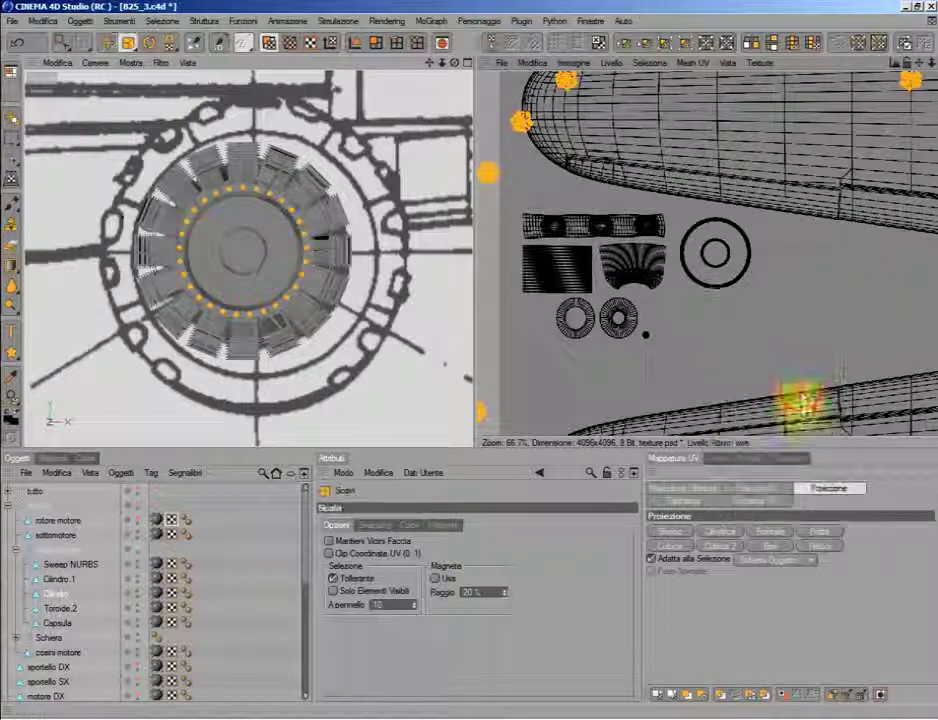
{"action": "left_click_drag", "start_coordinate": [800, 403], "coordinate": [796, 339]}
{"action": "right_click", "coordinate": [796, 339]}
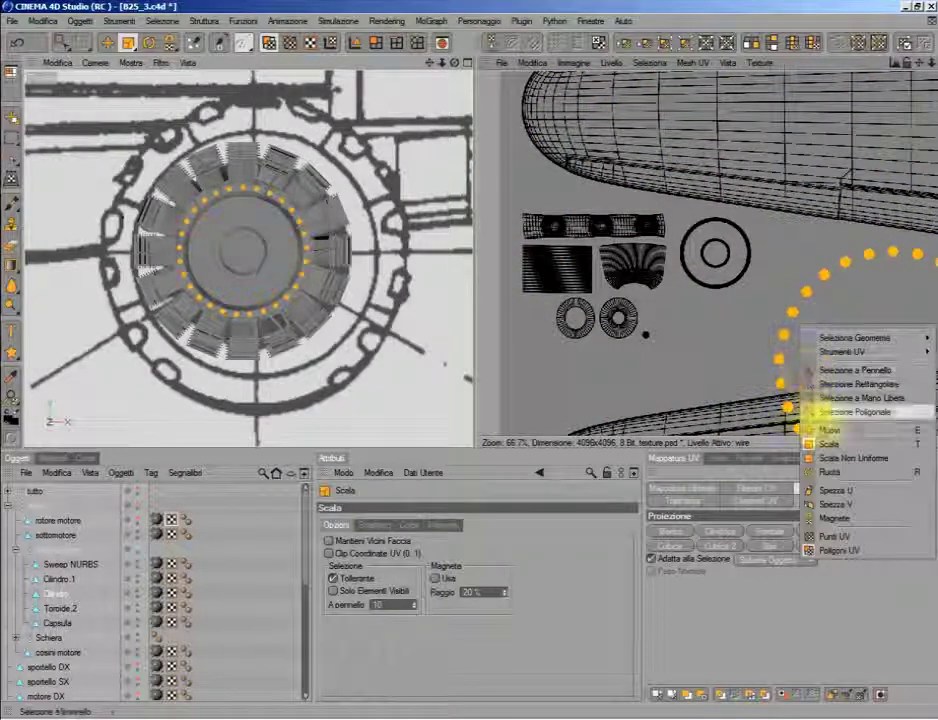
{"action": "left_click", "coordinate": [829, 429]}
{"action": "left_click_drag", "start_coordinate": [864, 360], "coordinate": [855, 335]}
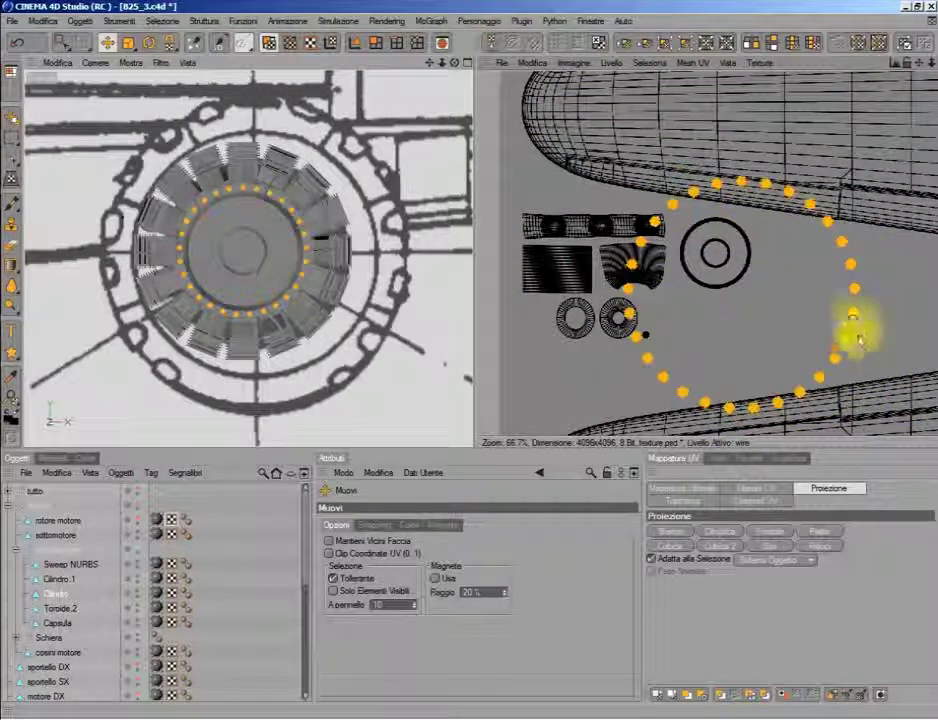
Step: Shrink the UV ring and centre it between the ring island's inner and outer circles
{"action": "right_click", "coordinate": [858, 340]}
{"action": "left_click", "coordinate": [813, 440]}
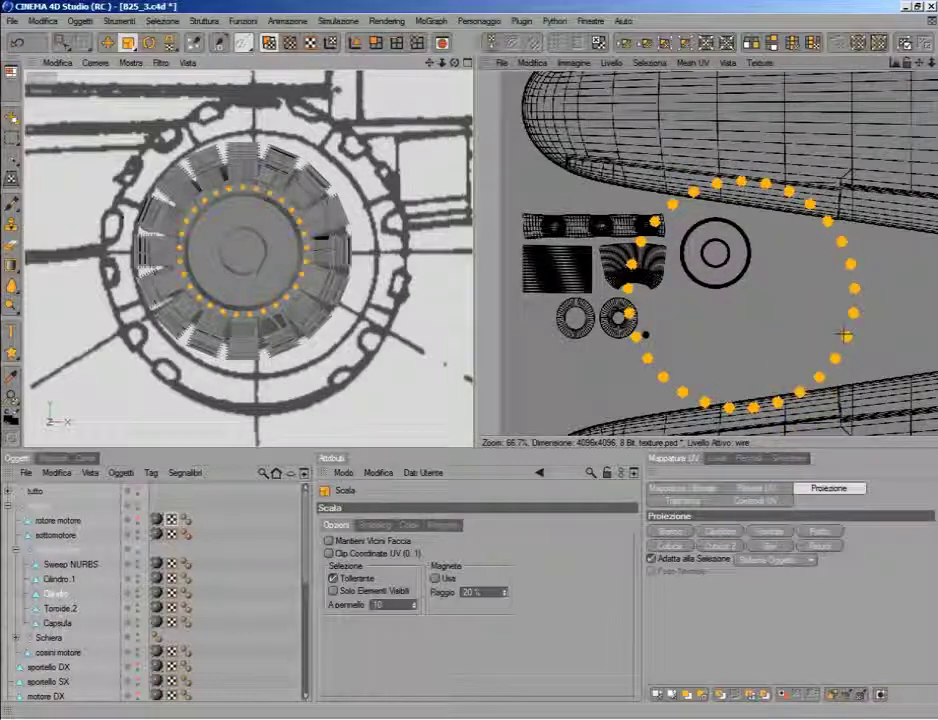
{"action": "left_click_drag", "start_coordinate": [846, 335], "coordinate": [845, 335]}
{"action": "right_click", "coordinate": [845, 334]}
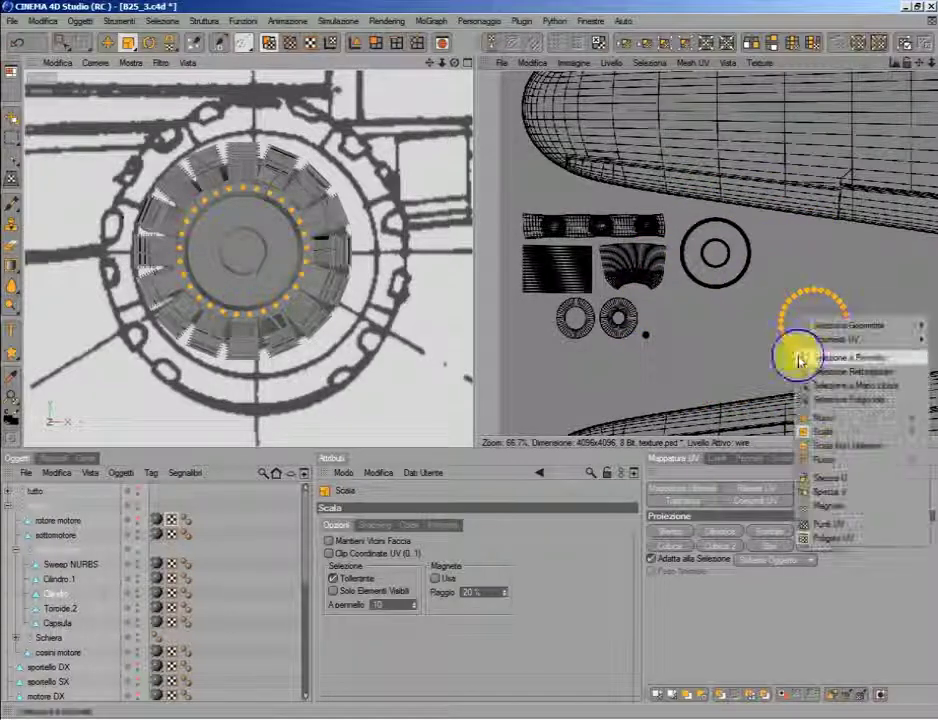
{"action": "left_click", "coordinate": [810, 420]}
{"action": "left_click_drag", "start_coordinate": [781, 308], "coordinate": [757, 248]}
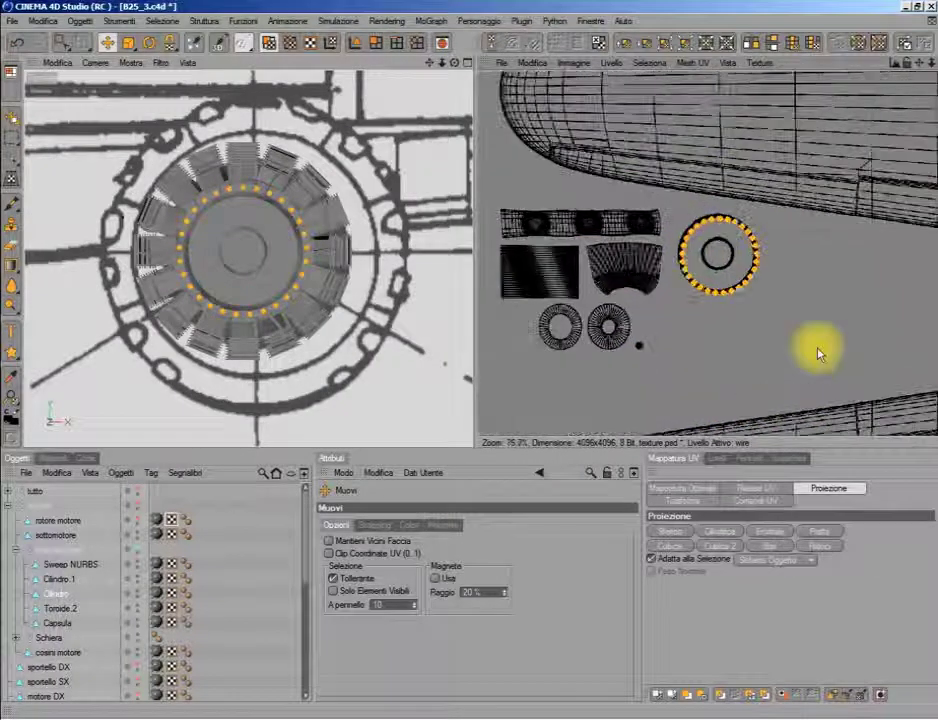
{"action": "scroll", "coordinate": [818, 352], "scroll_direction": "up", "scroll_amount": 3}
{"action": "scroll", "coordinate": [816, 352], "scroll_direction": "up", "scroll_amount": 2}
{"action": "right_click", "coordinate": [783, 265]}
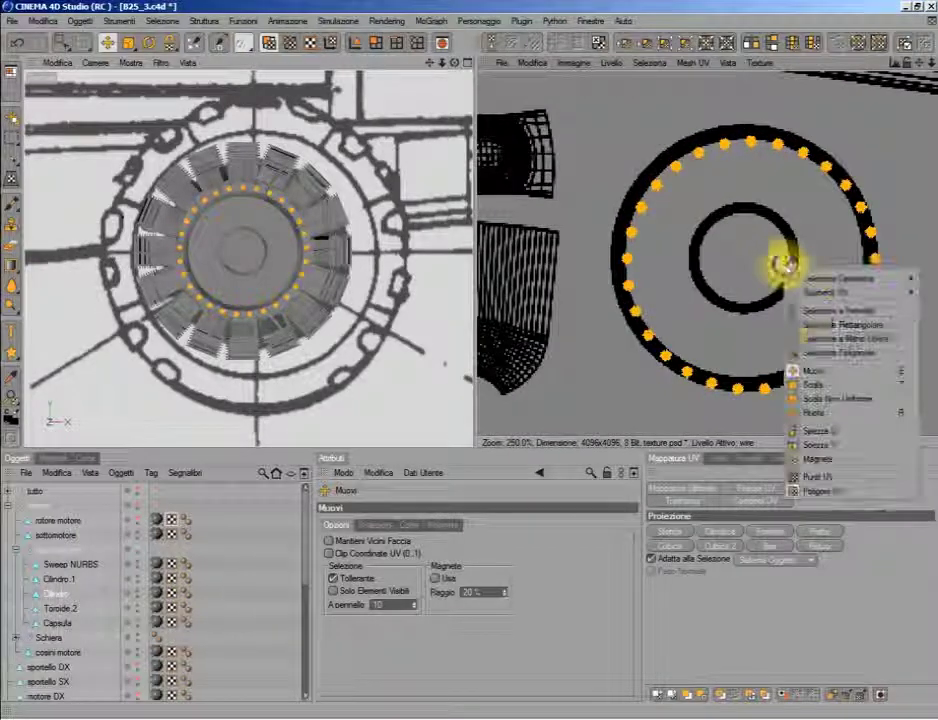
{"action": "left_click", "coordinate": [806, 383]}
{"action": "left_click_drag", "start_coordinate": [860, 341], "coordinate": [852, 334]}
{"action": "right_click", "coordinate": [816, 352]}
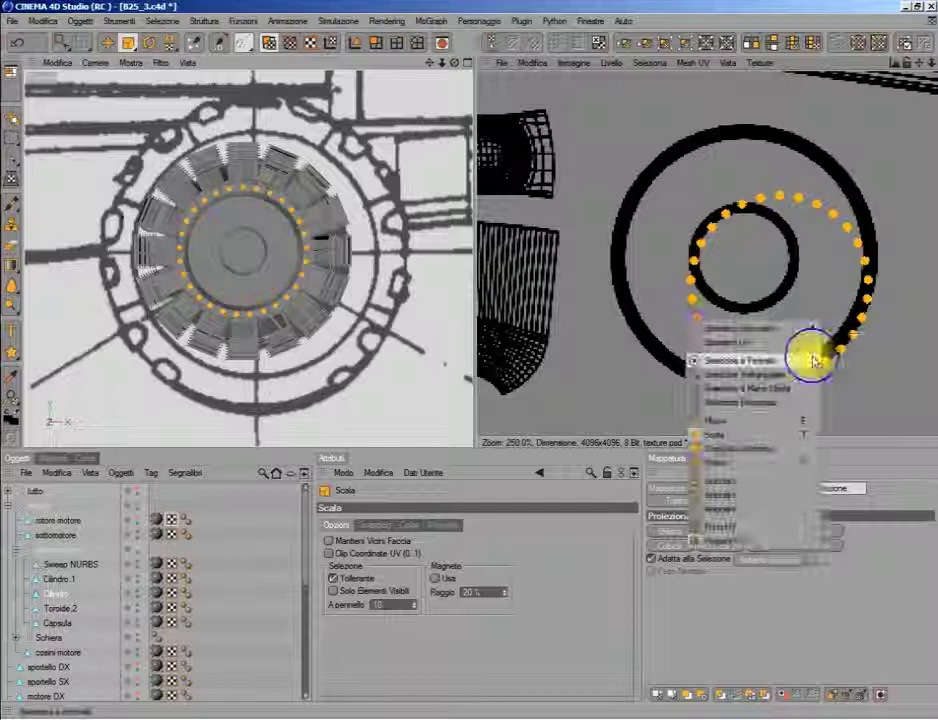
{"action": "left_click", "coordinate": [785, 419]}
{"action": "left_click_drag", "start_coordinate": [867, 281], "coordinate": [830, 256]}
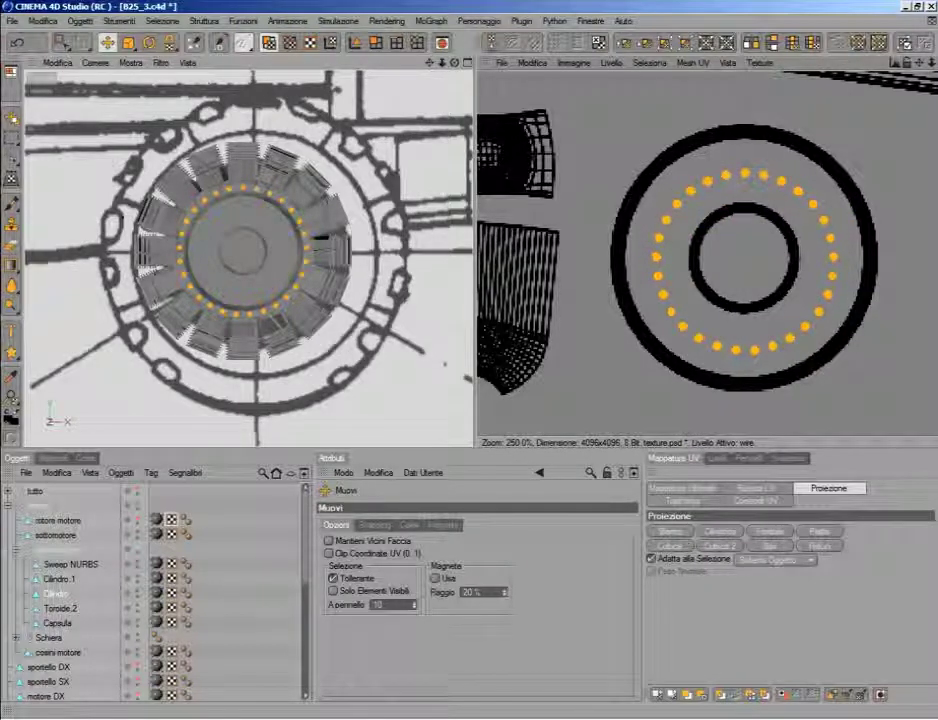
Step: Box-select Cilindro.1's ring of polygons around the hub and project it flat onto the UV map
{"action": "left_click", "coordinate": [62, 578]}
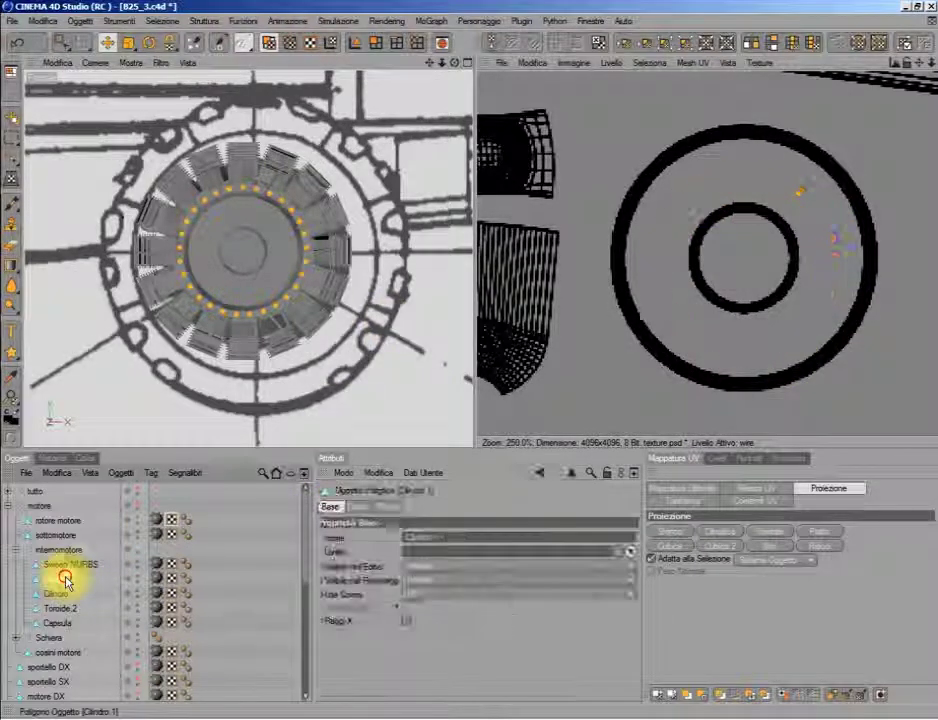
{"action": "left_click", "coordinate": [61, 42]}
{"action": "left_click_drag", "start_coordinate": [53, 89], "coordinate": [388, 402]}
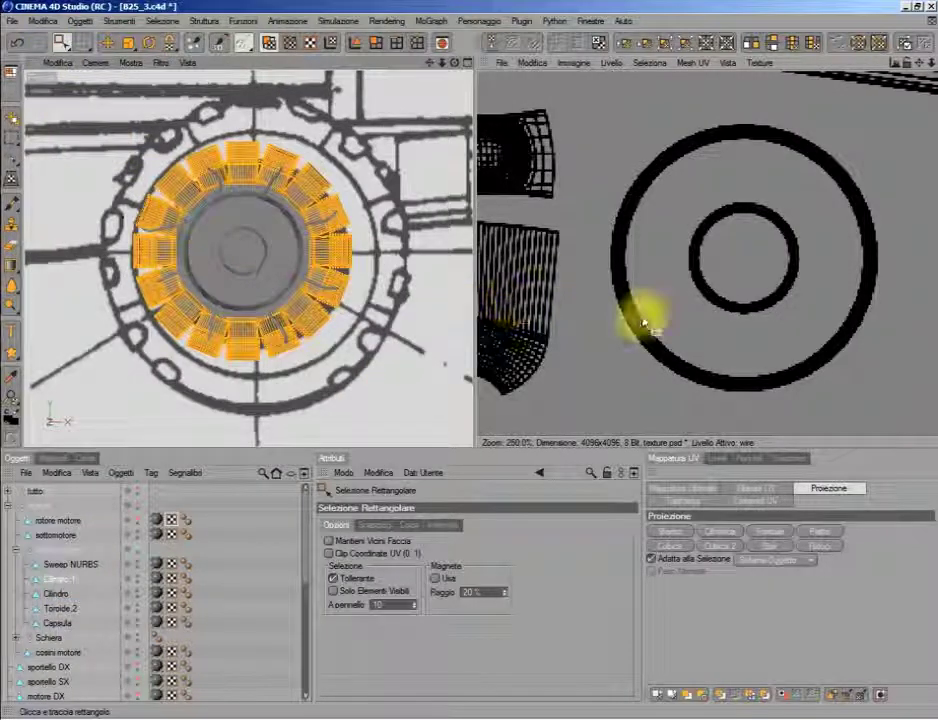
{"action": "scroll", "coordinate": [643, 322], "scroll_direction": "down", "scroll_amount": 3}
{"action": "scroll", "coordinate": [643, 322], "scroll_direction": "down", "scroll_amount": 3}
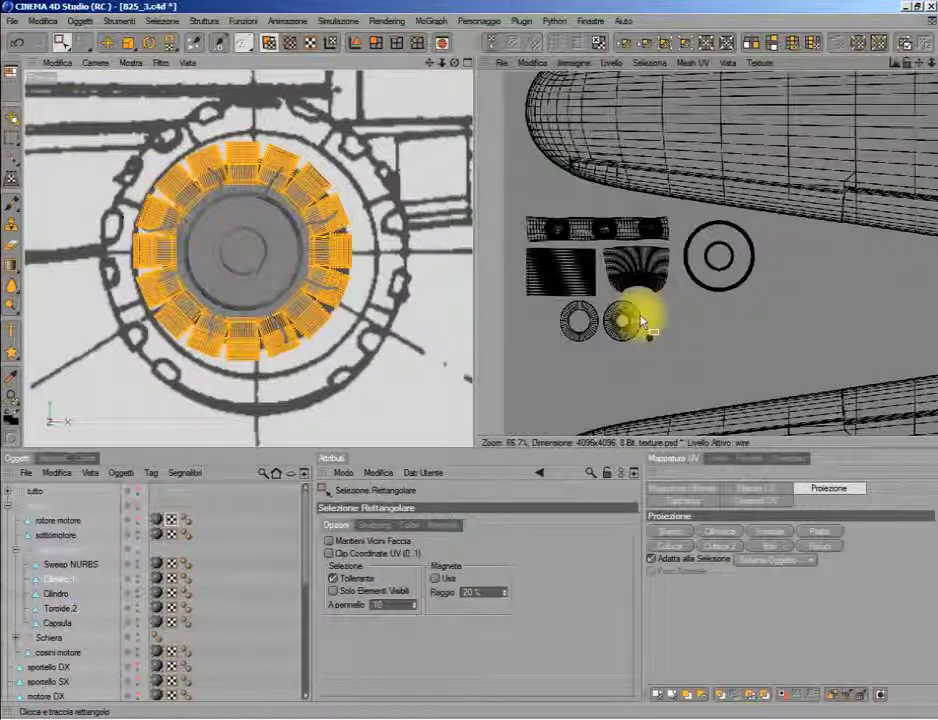
{"action": "scroll", "coordinate": [643, 322], "scroll_direction": "down", "scroll_amount": 3}
{"action": "scroll", "coordinate": [691, 325], "scroll_direction": "down", "scroll_amount": 3}
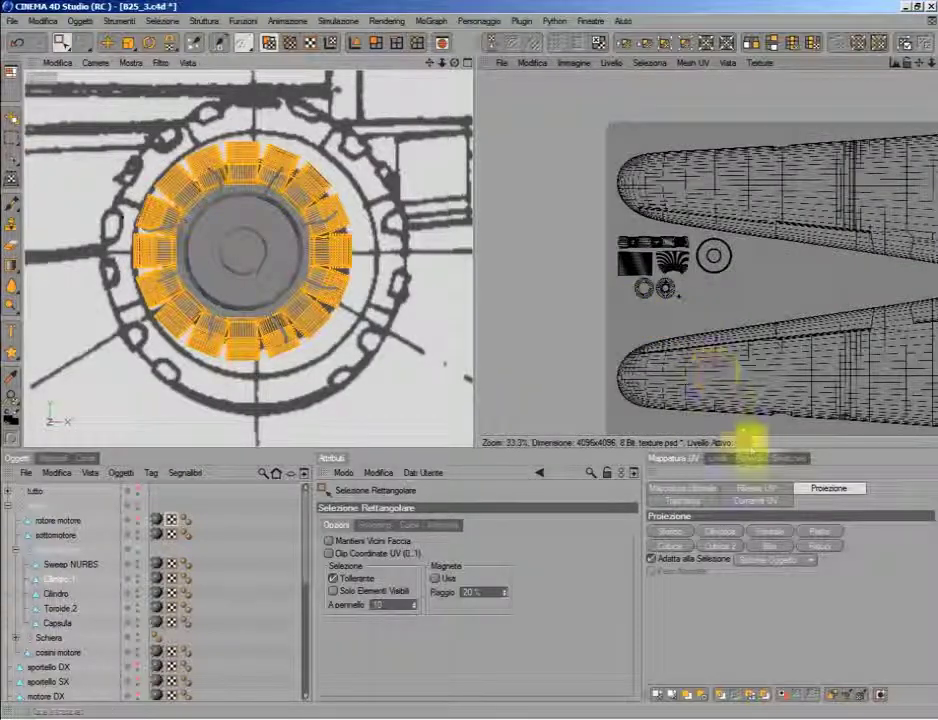
{"action": "scroll", "coordinate": [769, 387], "scroll_direction": "down", "scroll_amount": 3}
{"action": "left_click", "coordinate": [764, 531]}
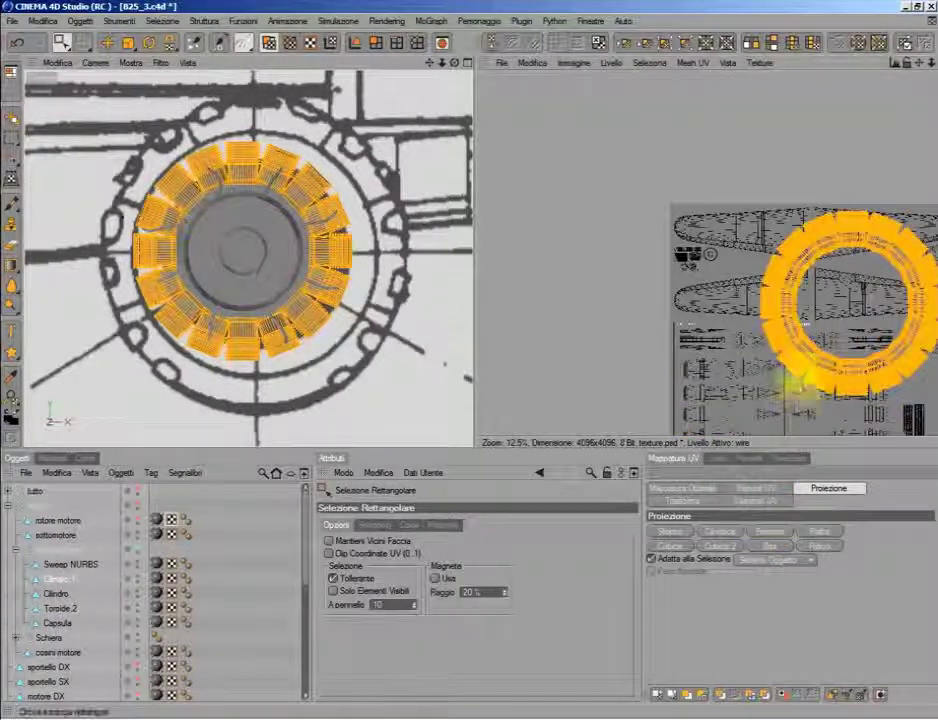
Step: Move the new UV ring up-left, stretch it non-uniformly larger and centre it in view
{"action": "right_click", "coordinate": [810, 345]}
{"action": "left_click", "coordinate": [704, 448]}
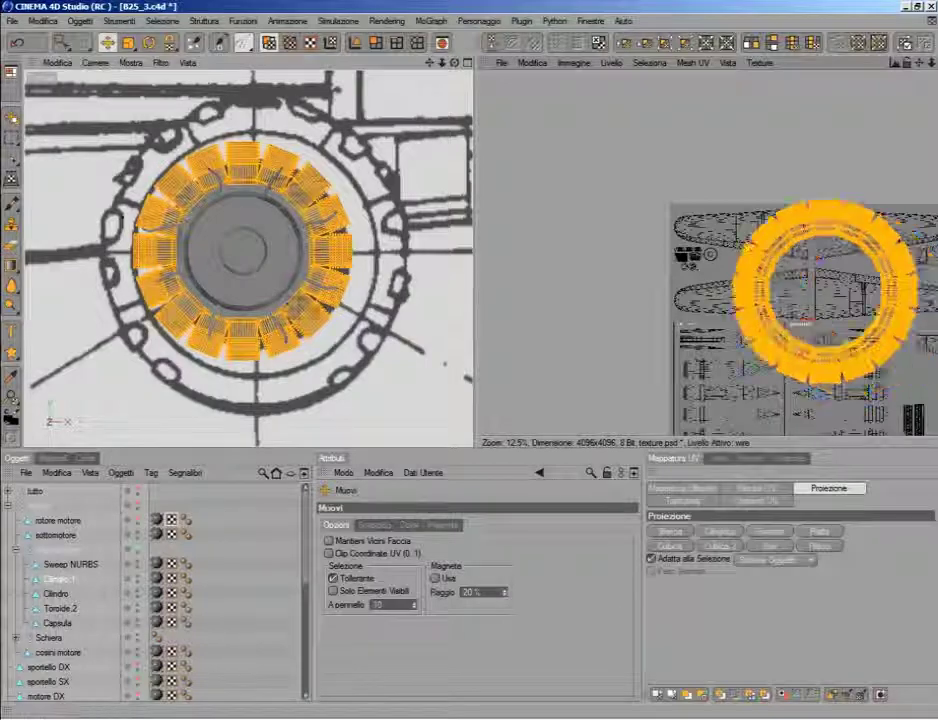
{"action": "left_click_drag", "start_coordinate": [802, 368], "coordinate": [655, 336]}
{"action": "scroll", "coordinate": [784, 282], "scroll_direction": "up", "scroll_amount": 2}
{"action": "scroll", "coordinate": [779, 278], "scroll_direction": "up", "scroll_amount": 6}
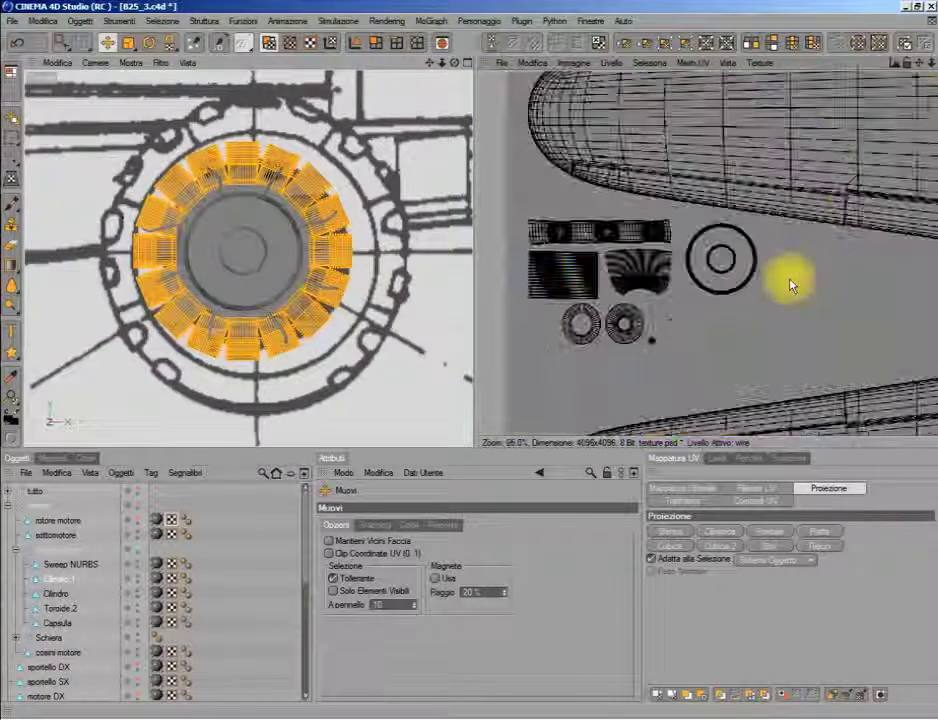
{"action": "right_click", "coordinate": [790, 283]}
{"action": "left_click", "coordinate": [843, 413]}
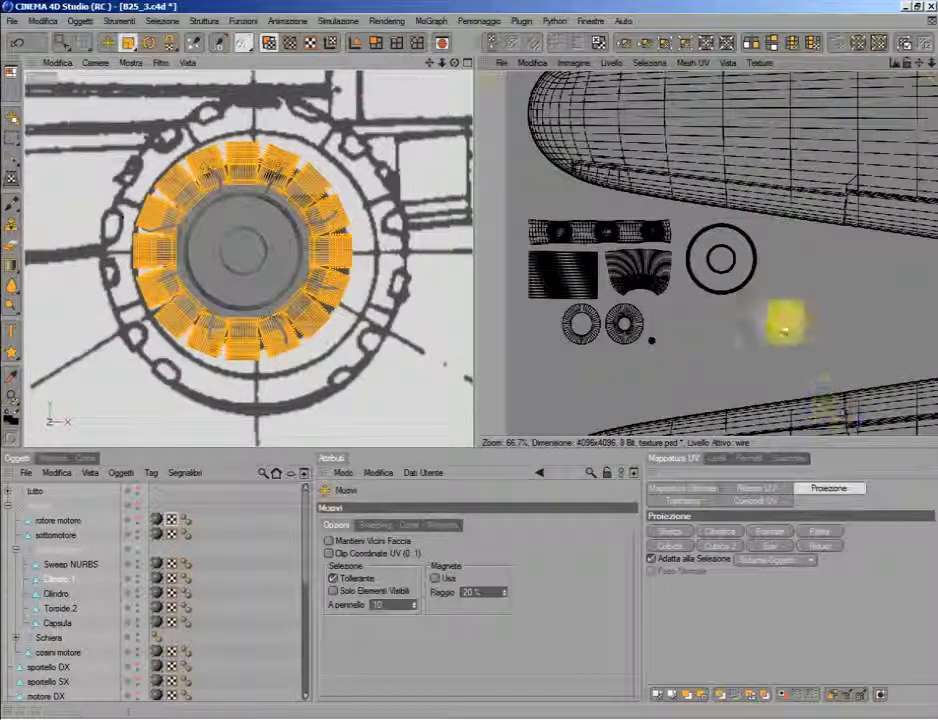
{"action": "left_click_drag", "start_coordinate": [490, 90], "coordinate": [700, 110]}
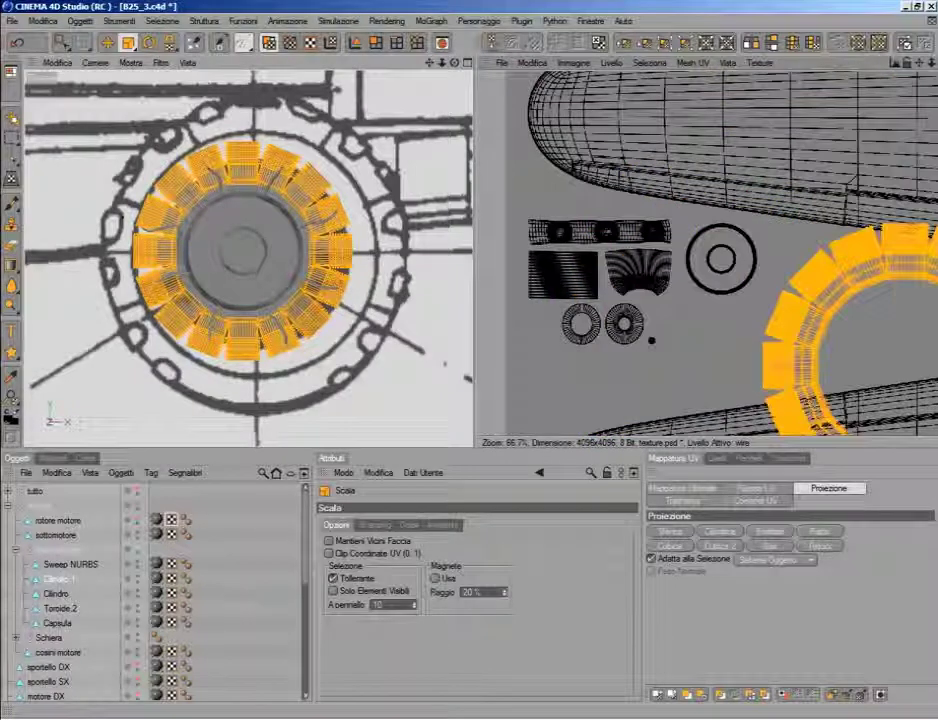
{"action": "middle_click_drag", "start_coordinate": [895, 320], "coordinate": [727, 278]}
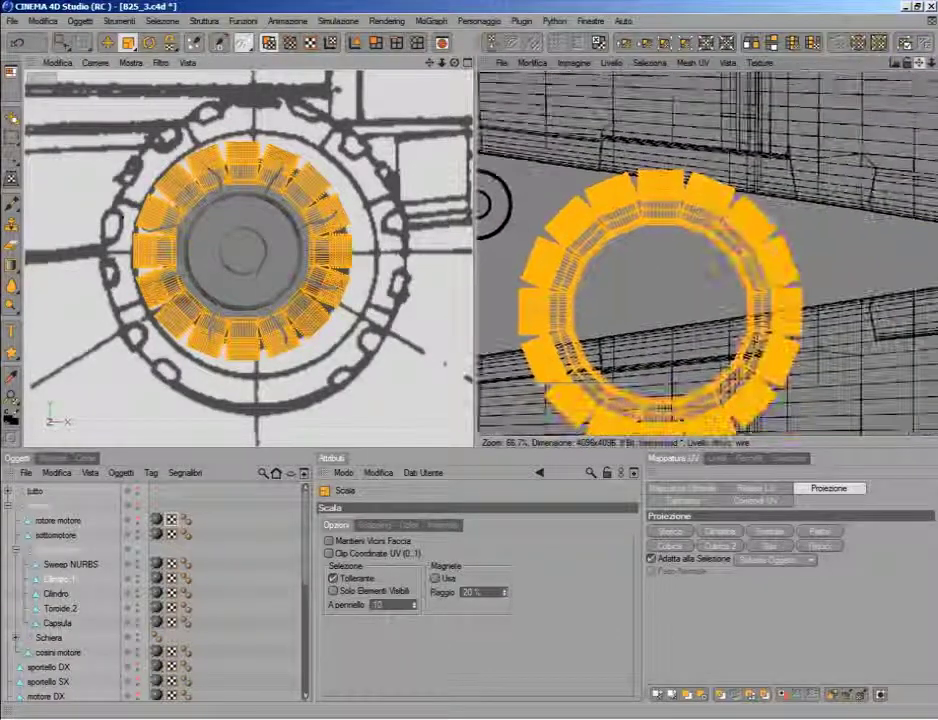
Step: Shrink the ring UV island uniformly and move it up and left
{"action": "right_click", "coordinate": [727, 278]}
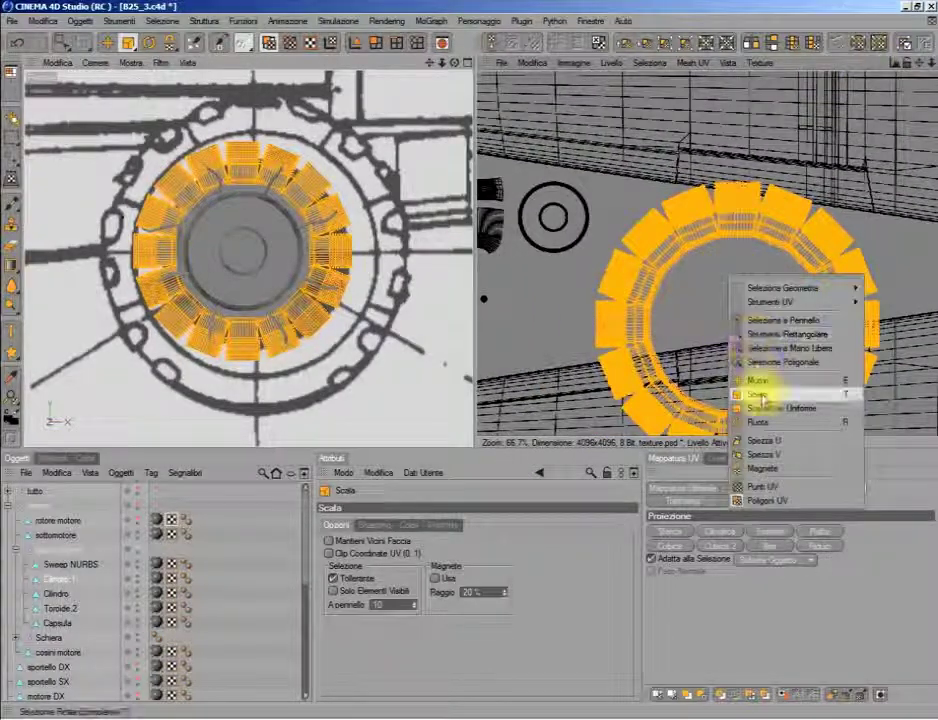
{"action": "left_click", "coordinate": [758, 394]}
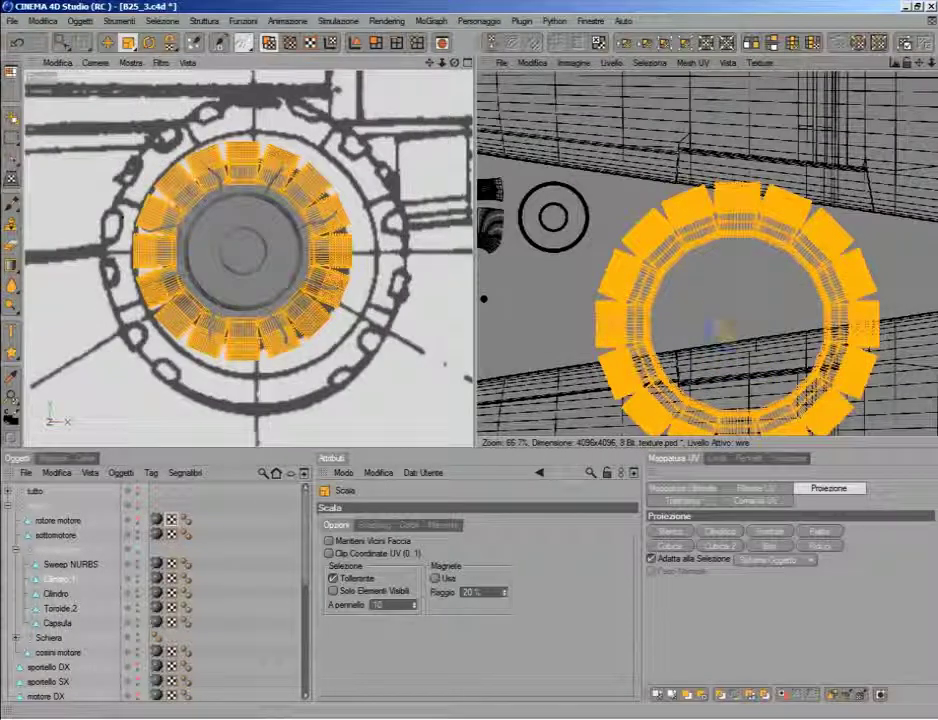
{"action": "left_click_drag", "start_coordinate": [722, 333], "coordinate": [769, 243]}
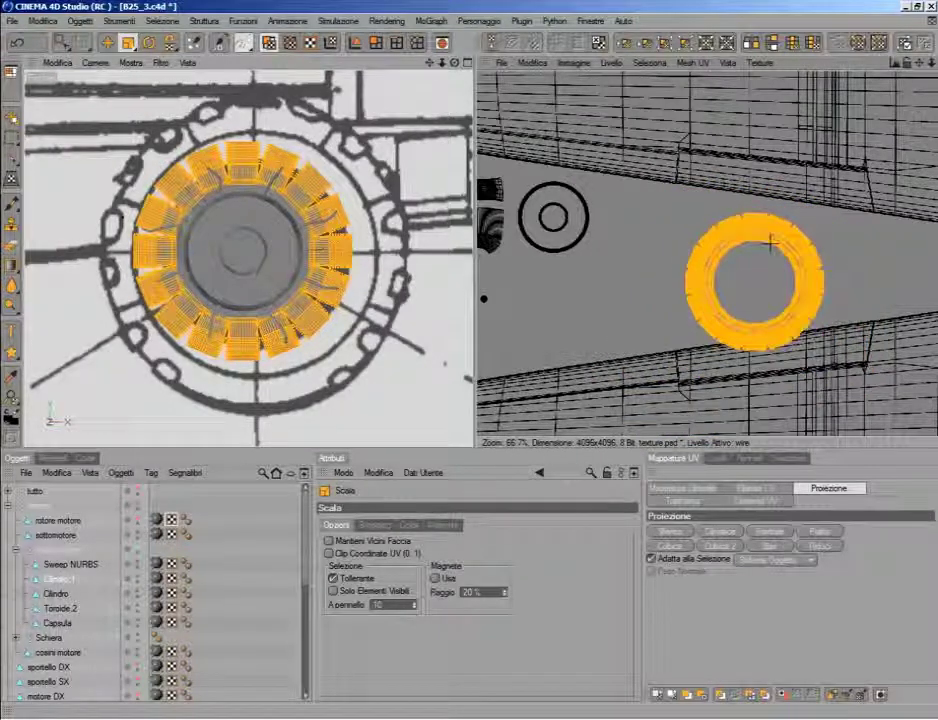
{"action": "right_click", "coordinate": [737, 327]}
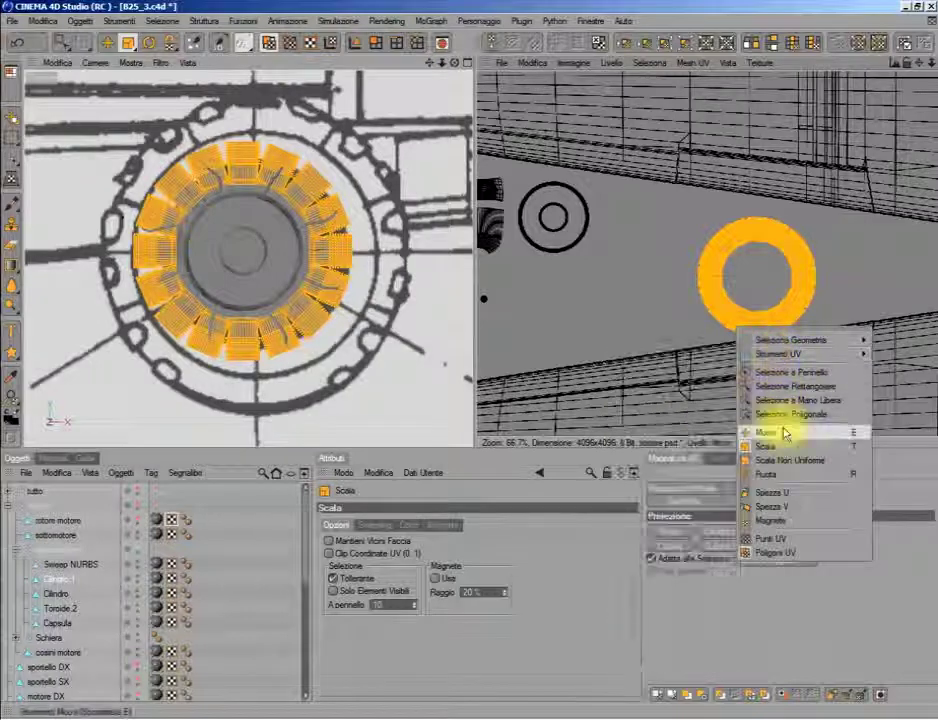
{"action": "left_click", "coordinate": [796, 429]}
{"action": "left_click_drag", "start_coordinate": [760, 250], "coordinate": [648, 228]}
Step: Scroll and pan the UV view to reveal the black circle beside the ring island
{"action": "scroll", "coordinate": [729, 280], "scroll_direction": "down", "scroll_amount": 2}
{"action": "scroll", "coordinate": [729, 280], "scroll_direction": "down", "scroll_amount": 1}
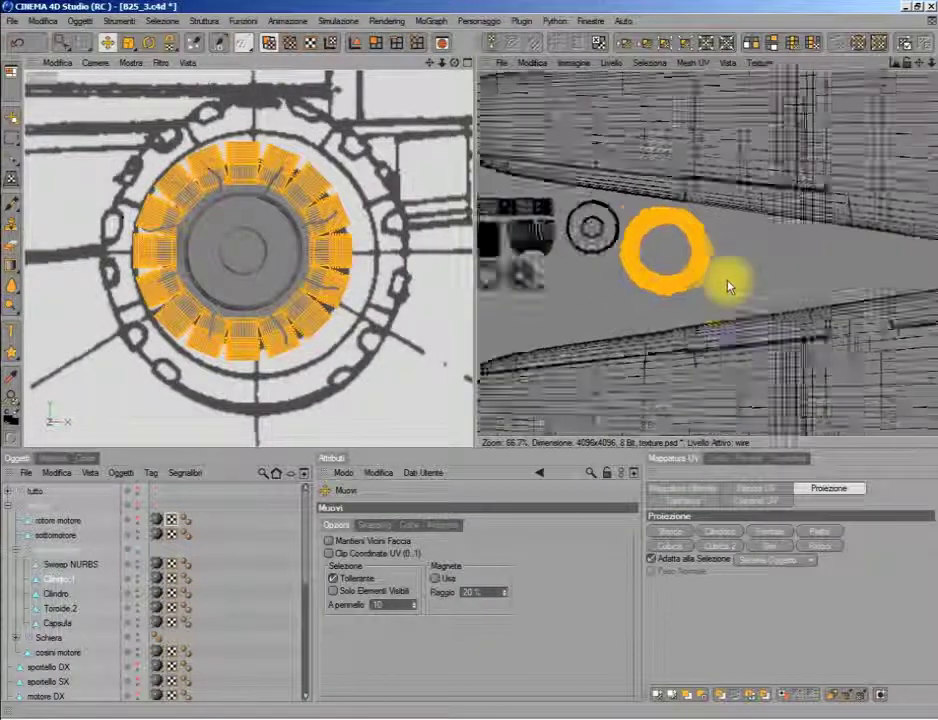
{"action": "scroll", "coordinate": [729, 280], "scroll_direction": "down", "scroll_amount": 2}
{"action": "scroll", "coordinate": [729, 280], "scroll_direction": "down", "scroll_amount": 1}
{"action": "scroll", "coordinate": [729, 280], "scroll_direction": "up", "scroll_amount": 4}
{"action": "scroll", "coordinate": [729, 280], "scroll_direction": "up", "scroll_amount": 4}
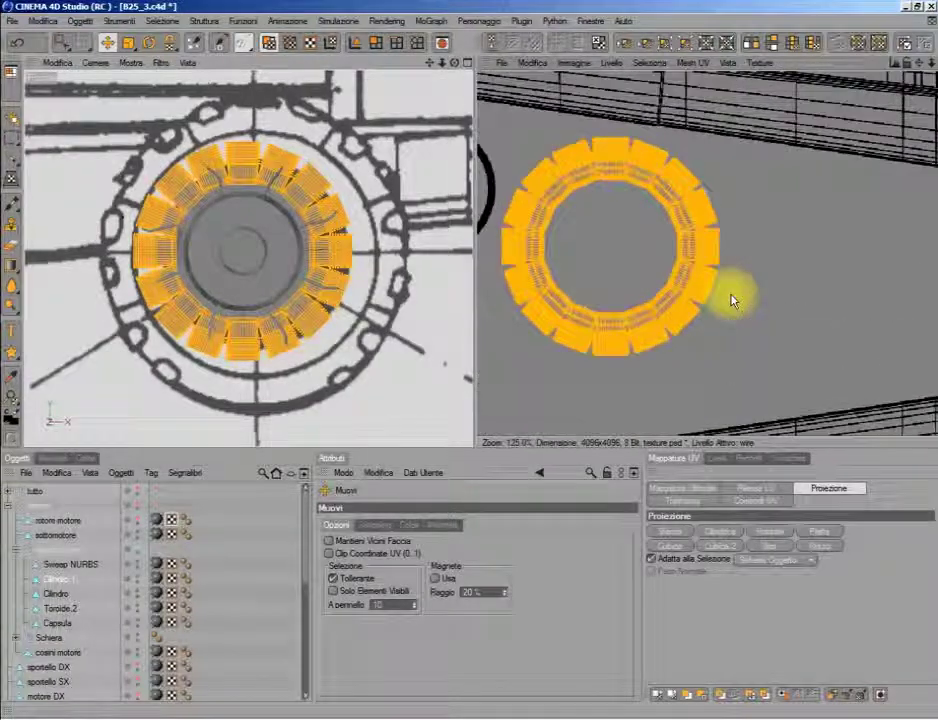
{"action": "scroll", "coordinate": [729, 280], "scroll_direction": "up", "scroll_amount": 1}
{"action": "scroll", "coordinate": [840, 182], "scroll_direction": "down", "scroll_amount": 2}
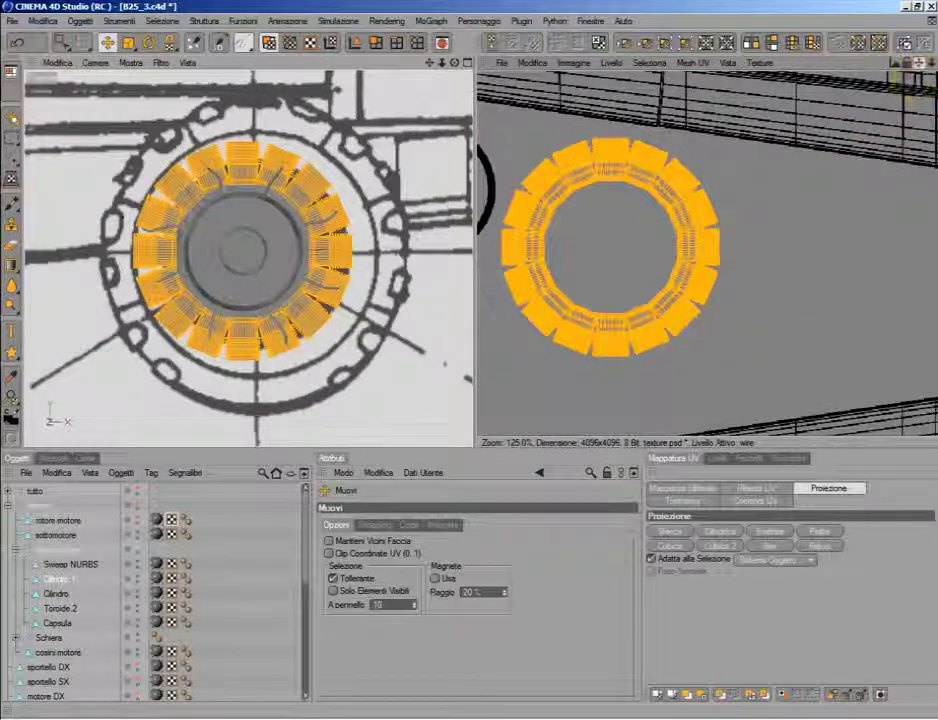
{"action": "middle_click_drag", "start_coordinate": [707, 195], "coordinate": [842, 225], "text": "alt"}
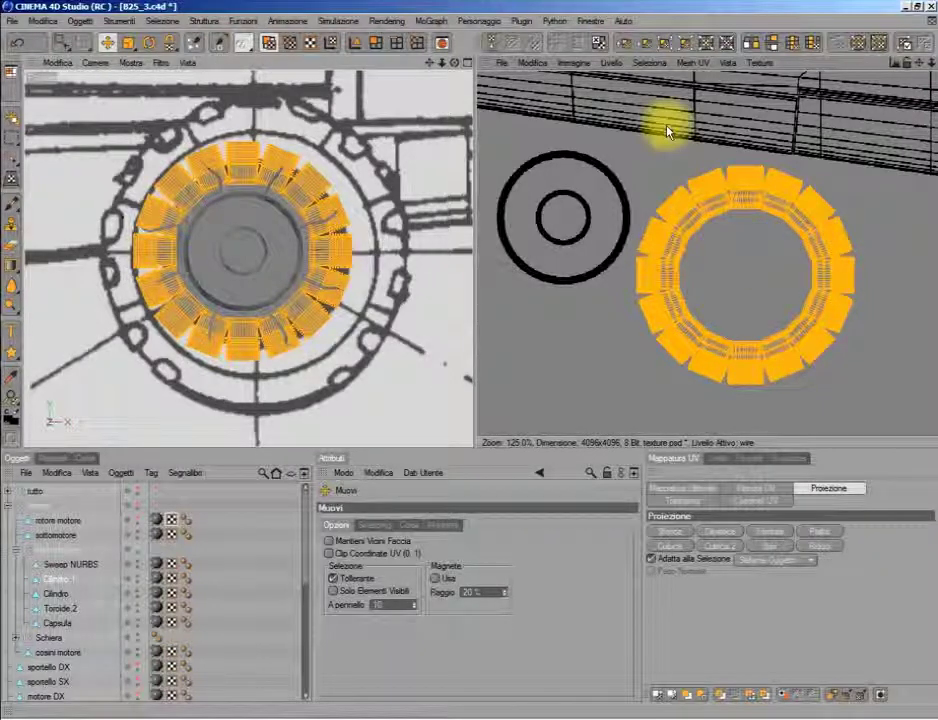
Step: Stroke the gear ring's UV polygons onto the texture with Riempi Poligoni, then select Sweep NURBS
{"action": "left_click", "coordinate": [612, 63]}
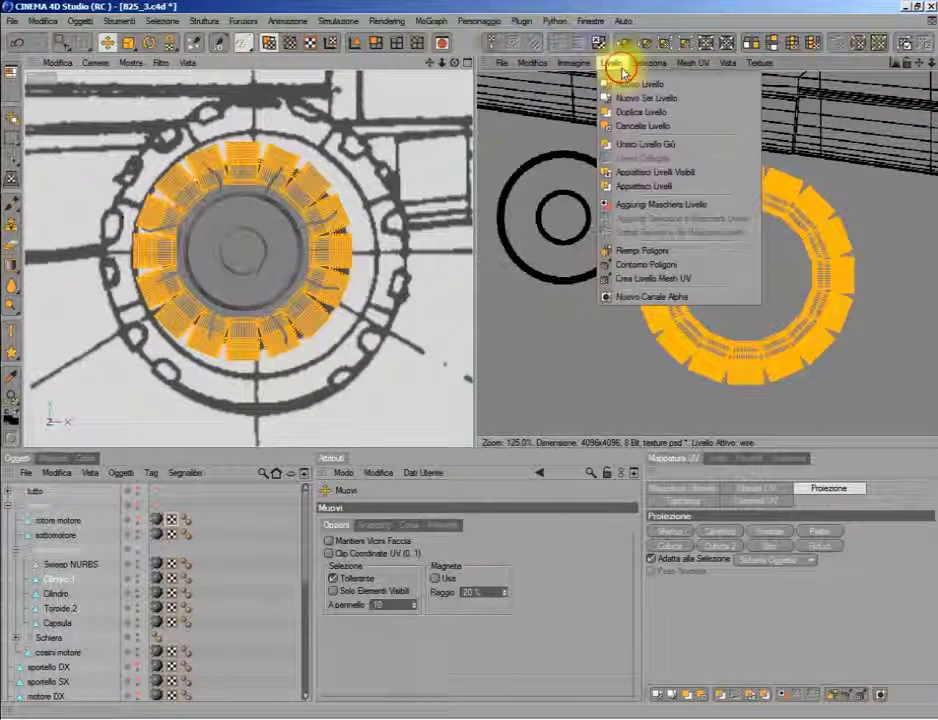
{"action": "left_click", "coordinate": [651, 264]}
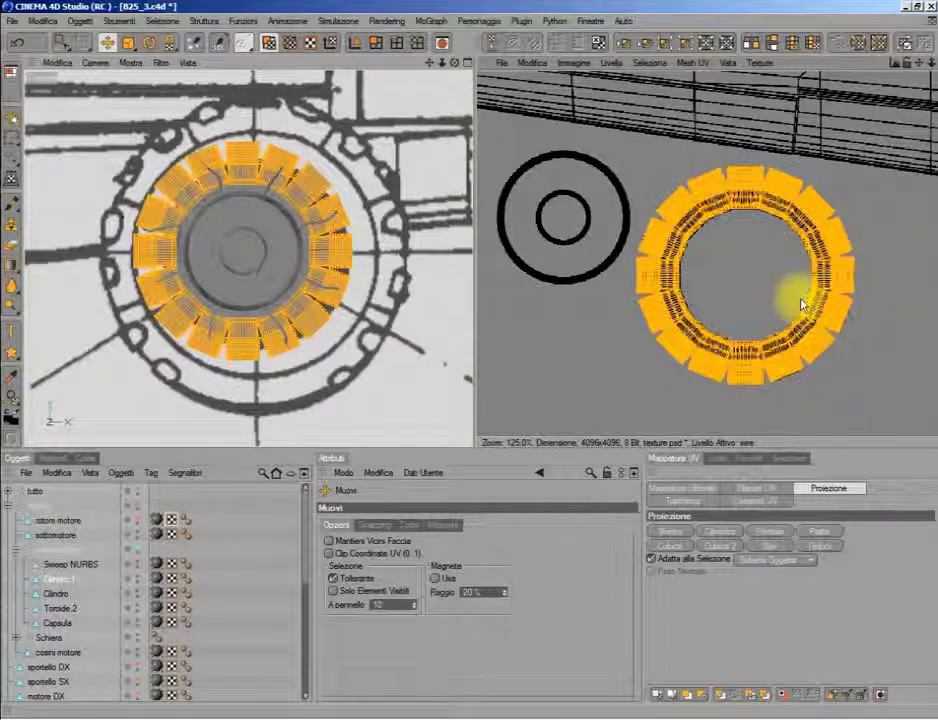
{"action": "left_click", "coordinate": [73, 568]}
{"action": "scroll", "coordinate": [600, 345], "scroll_direction": "down", "scroll_amount": 5}
{"action": "scroll", "coordinate": [655, 330], "scroll_direction": "down", "scroll_amount": 2}
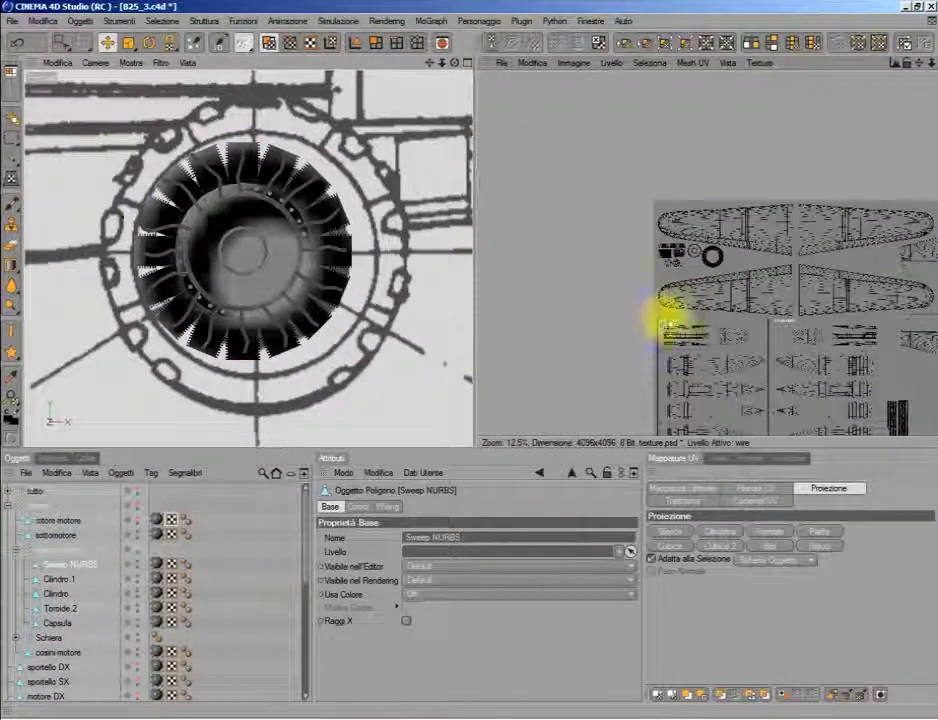
{"action": "left_click", "coordinate": [63, 42]}
Step: Box-select the Sweep NURBS wavy strips and remap their UVs radially, shifting them left
{"action": "left_click_drag", "start_coordinate": [80, 128], "coordinate": [404, 398]}
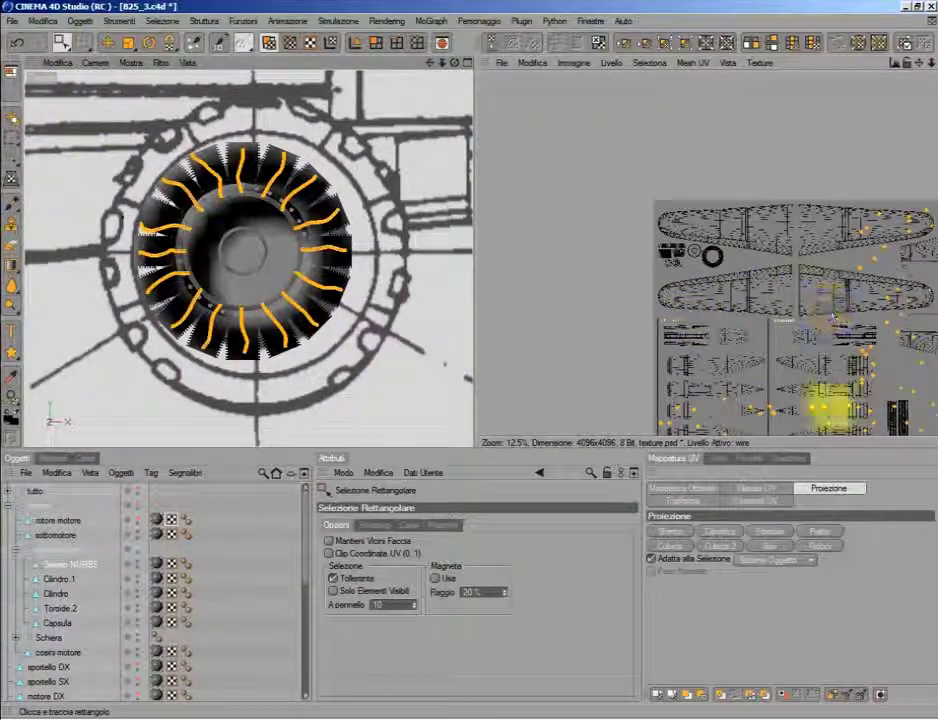
{"action": "left_click", "coordinate": [735, 531]}
{"action": "left_click", "coordinate": [775, 532]}
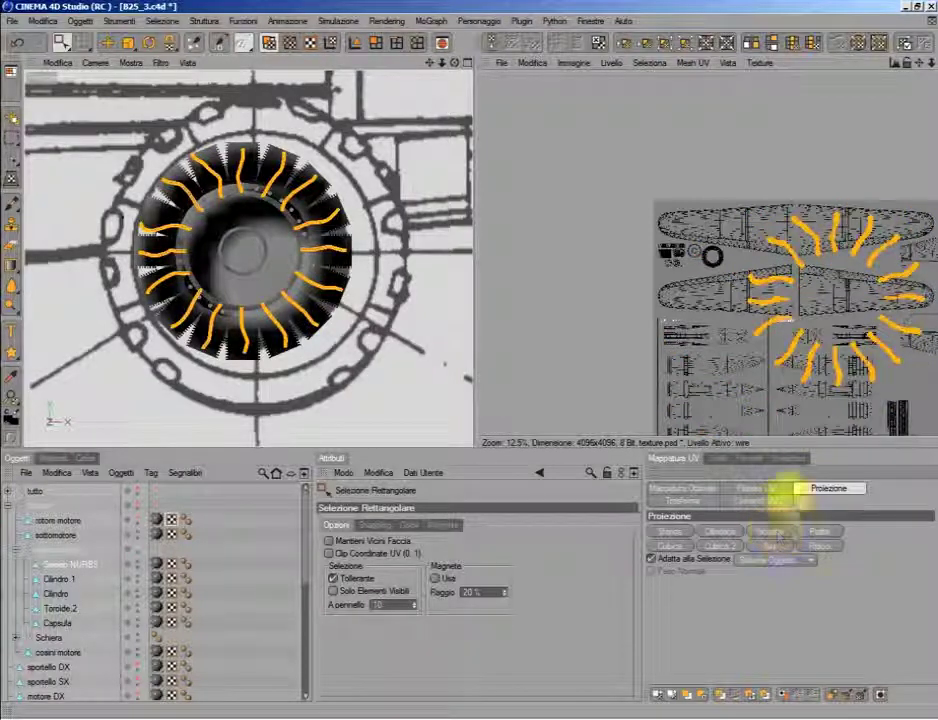
{"action": "right_click", "coordinate": [826, 341]}
{"action": "left_click", "coordinate": [802, 404]}
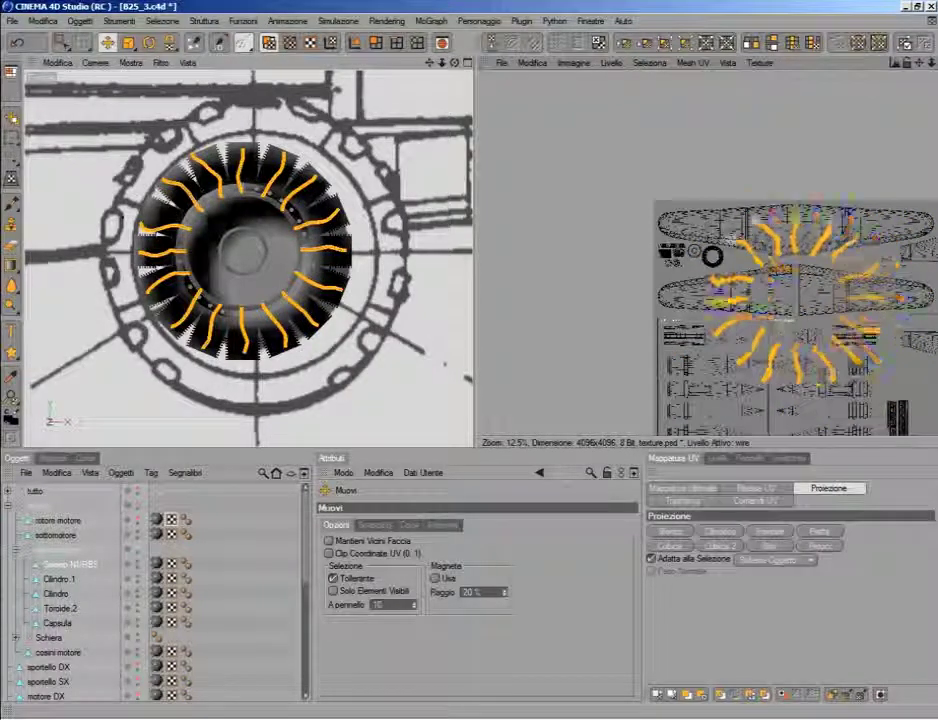
{"action": "left_click_drag", "start_coordinate": [890, 345], "coordinate": [801, 318]}
Step: Resize the strips' radial UV layout and centre it in the UV view
{"action": "scroll", "coordinate": [690, 261], "scroll_direction": "up", "scroll_amount": 5}
{"action": "right_click", "coordinate": [703, 289]}
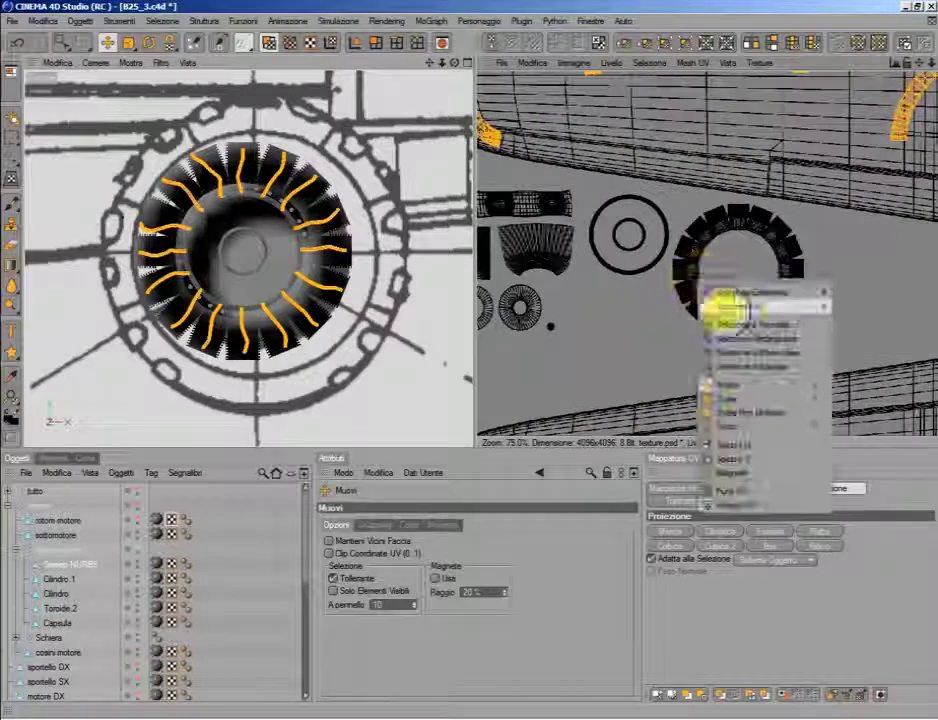
{"action": "left_click", "coordinate": [760, 398]}
{"action": "mouse_move", "coordinate": [760, 398]}
{"action": "left_mouse_down"}
{"action": "mouse_move", "coordinate": [860, 400]}
{"action": "mouse_move", "coordinate": [737, 318]}
{"action": "left_mouse_up"}
{"action": "right_click", "coordinate": [845, 277]}
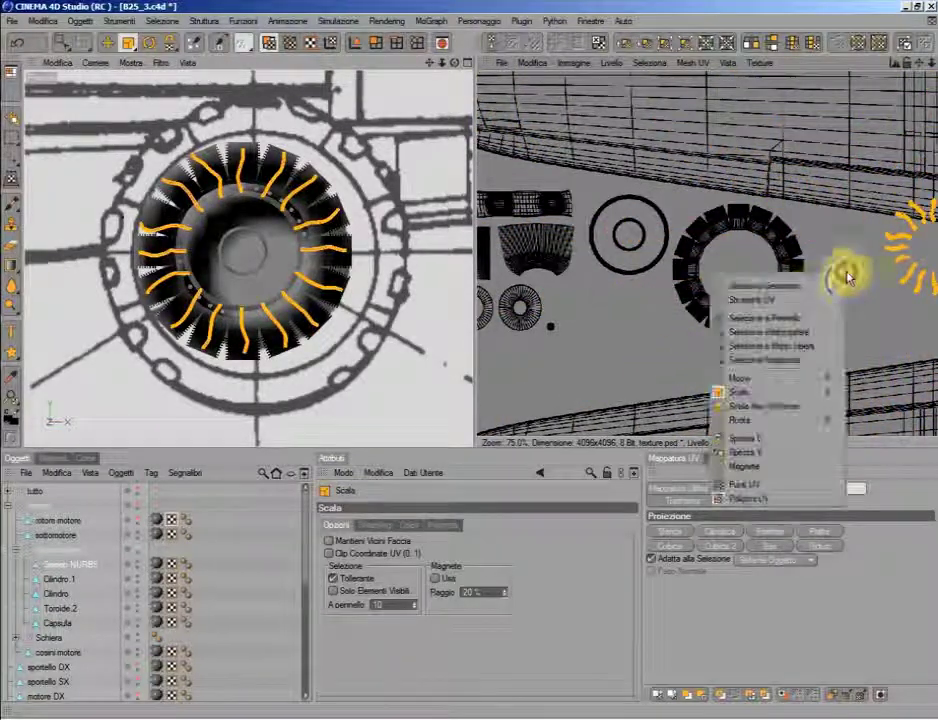
{"action": "left_click", "coordinate": [810, 378]}
{"action": "scroll", "coordinate": [903, 274], "scroll_direction": "up", "scroll_amount": 5}
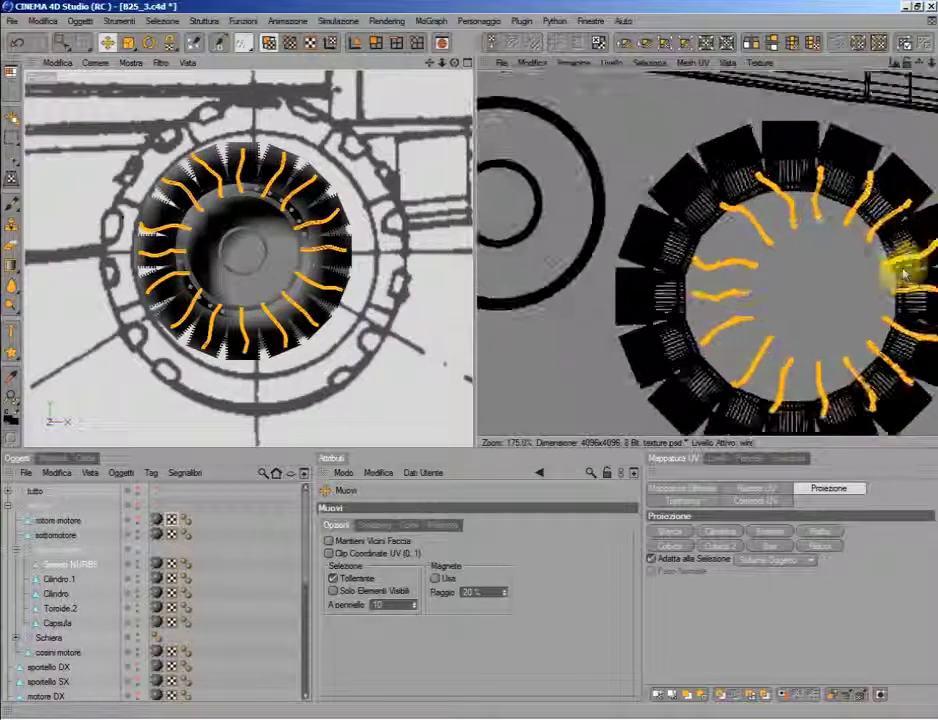
{"action": "middle_click_drag", "start_coordinate": [899, 261], "coordinate": [783, 128], "text": "alt"}
Step: Shrink the strips' UVs toward the centre of the engine-ring island
{"action": "scroll", "coordinate": [783, 128], "scroll_direction": "up", "scroll_amount": 3}
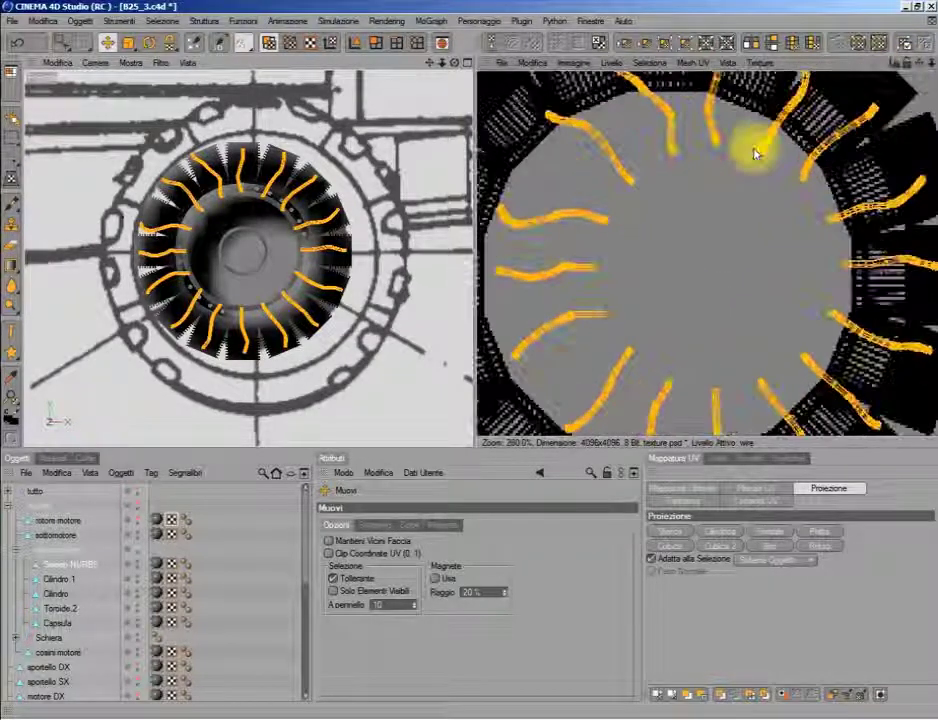
{"action": "right_click", "coordinate": [748, 205]}
{"action": "left_click", "coordinate": [777, 305]}
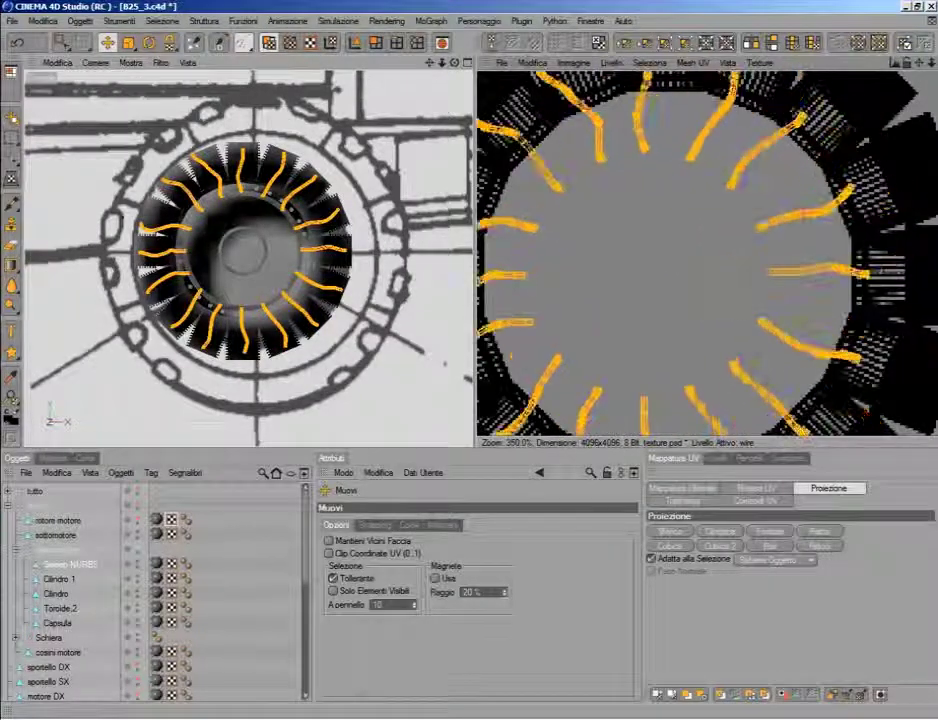
{"action": "right_click", "coordinate": [748, 215]}
{"action": "left_click", "coordinate": [786, 334]}
{"action": "left_click_drag", "start_coordinate": [802, 375], "coordinate": [777, 322]}
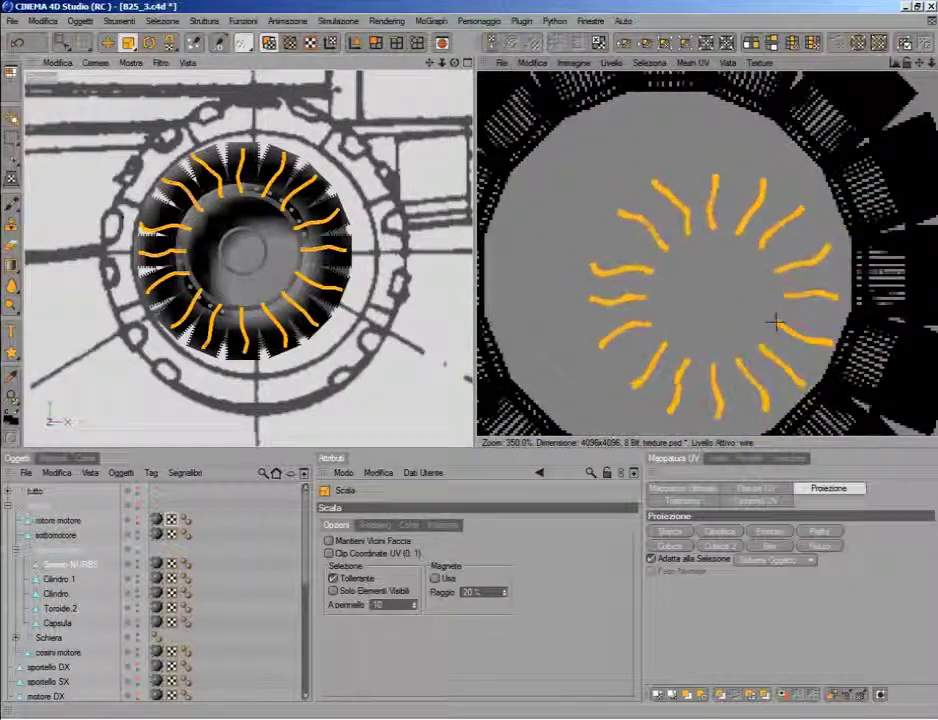
{"action": "right_click", "coordinate": [750, 293]}
{"action": "left_click", "coordinate": [783, 400]}
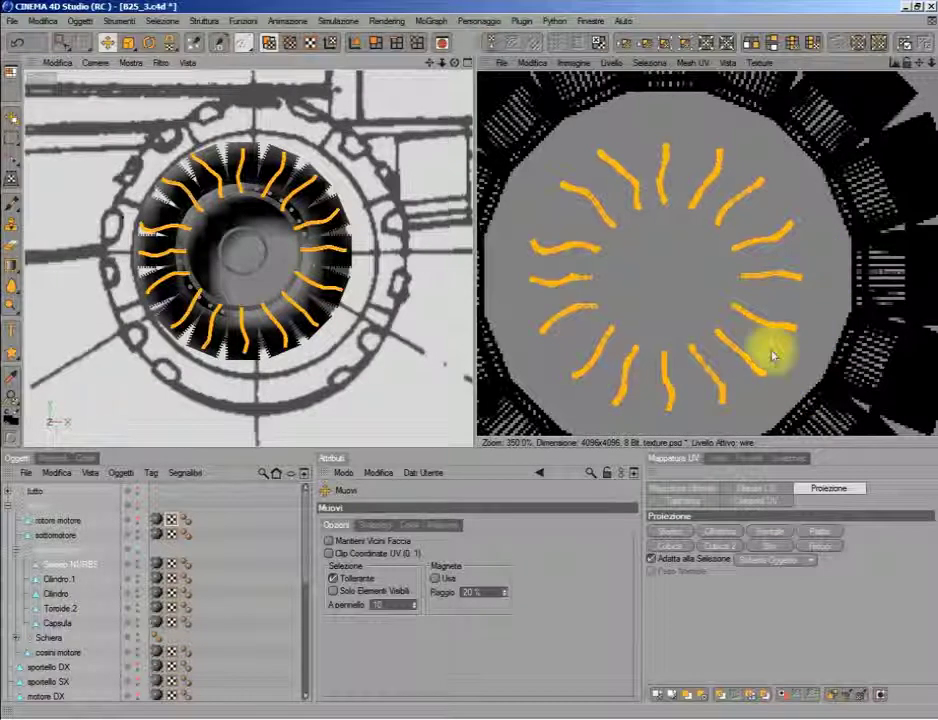
{"action": "scroll", "coordinate": [760, 340], "scroll_direction": "down", "scroll_amount": 2}
{"action": "scroll", "coordinate": [710, 240], "scroll_direction": "up", "scroll_amount": 1}
Step: Stroke the Sweep NURBS blade UV outlines onto the texture with Riempi Poligoni
{"action": "left_click", "coordinate": [612, 63]}
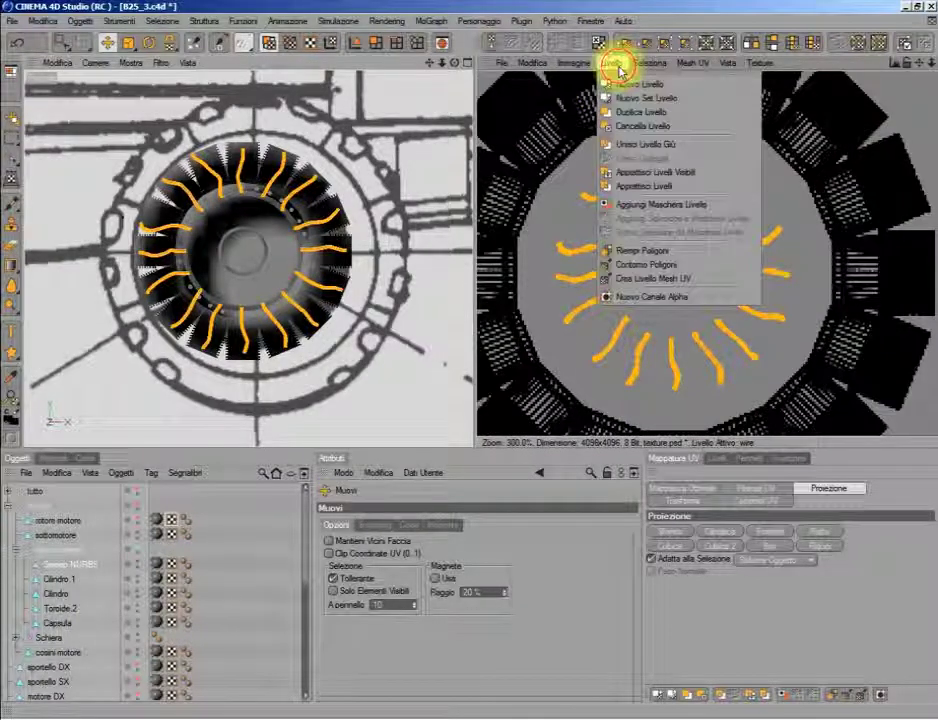
{"action": "left_click", "coordinate": [660, 264]}
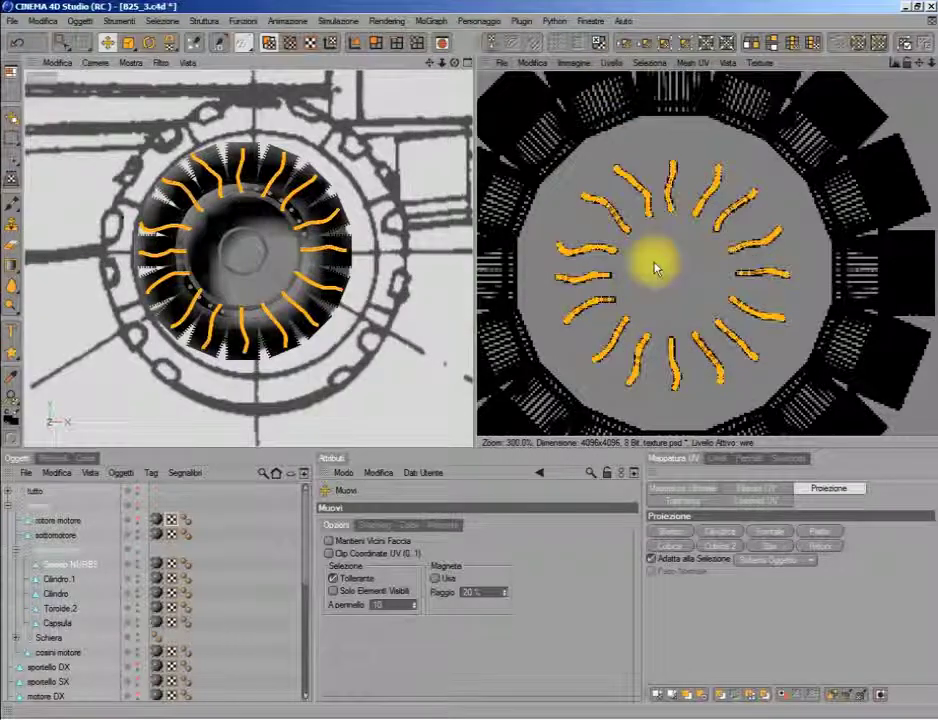
{"action": "scroll", "coordinate": [675, 265], "scroll_direction": "down", "scroll_amount": 4}
{"action": "scroll", "coordinate": [680, 260], "scroll_direction": "down", "scroll_amount": 5}
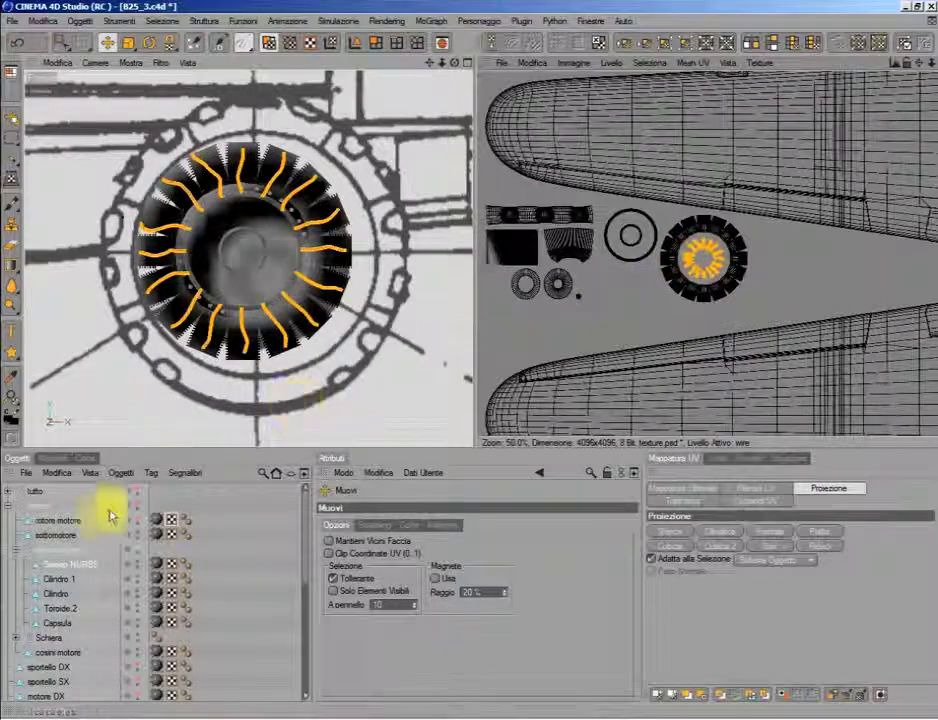
Step: Select sottomotore, hiding the internomotore group and making sottomotore visible in the editor
{"action": "left_click", "coordinate": [66, 538]}
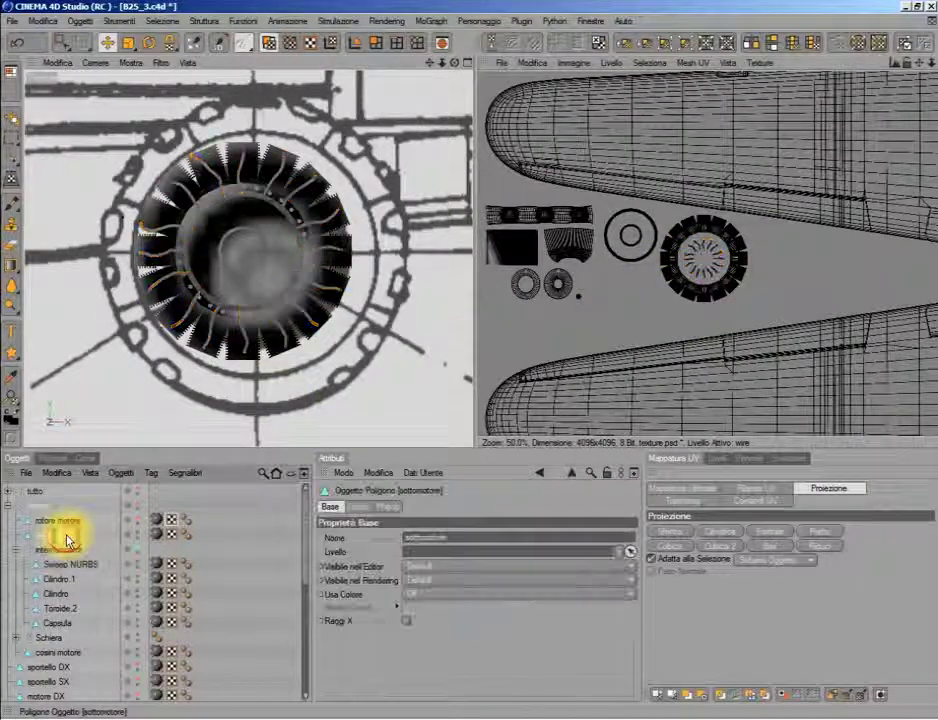
{"action": "left_click", "coordinate": [136, 548]}
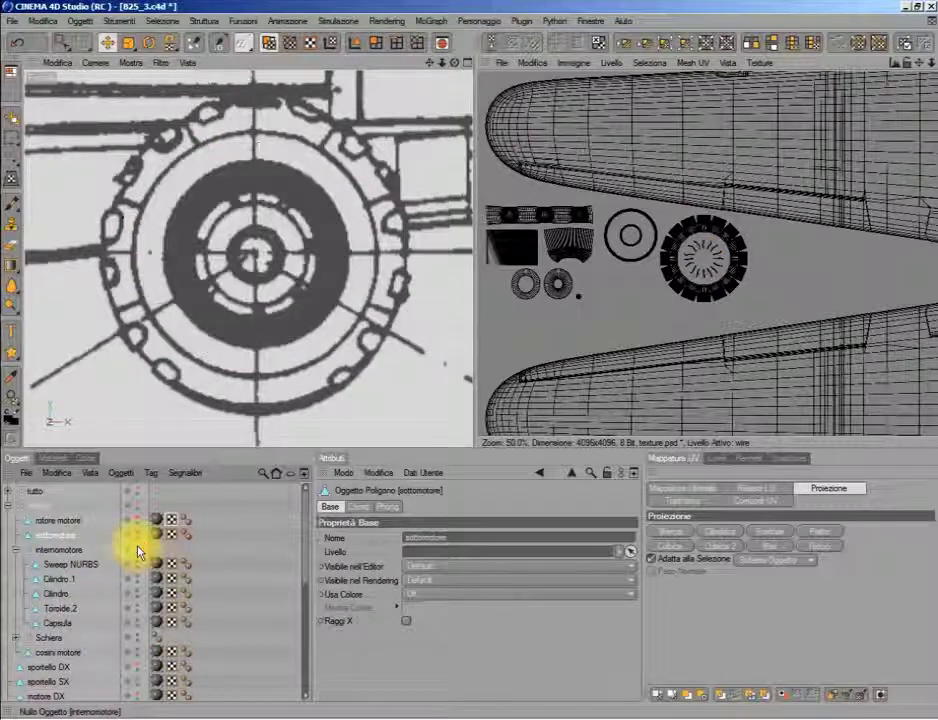
{"action": "left_click", "coordinate": [138, 535]}
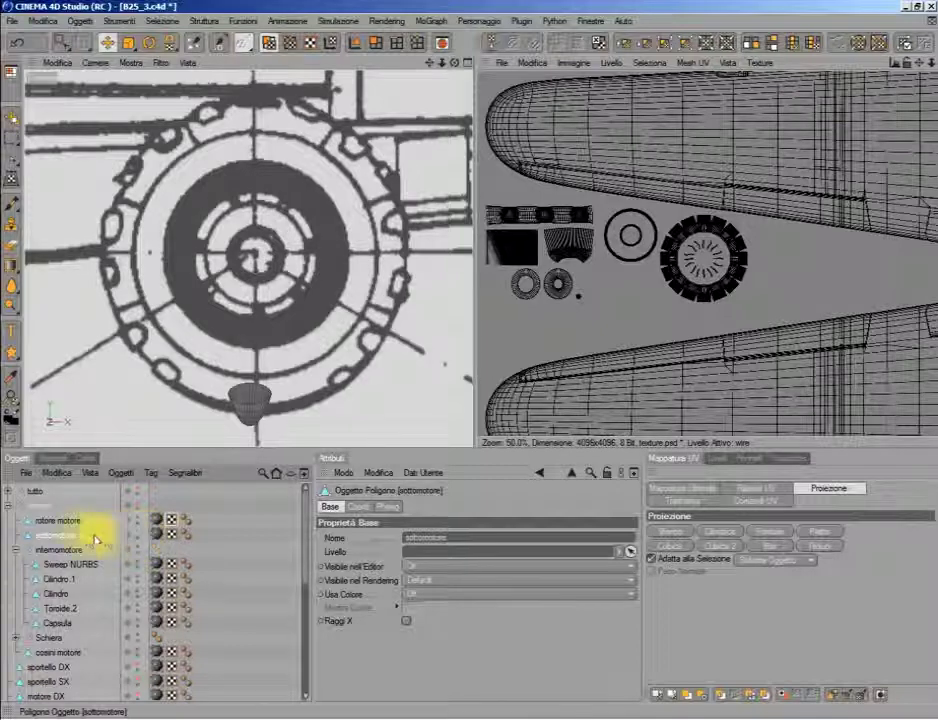
Step: Box-select all the cone's polygons, enlarge the Top view and fit the whole texture sheet in the UV editor
{"action": "left_click", "coordinate": [62, 42]}
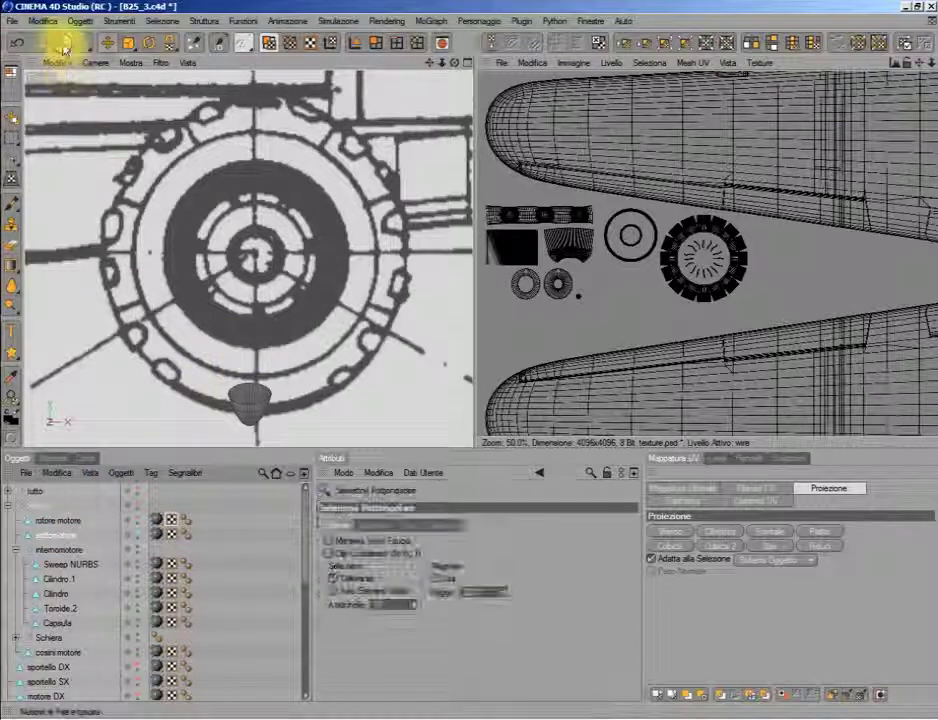
{"action": "left_click_drag", "start_coordinate": [278, 425], "coordinate": [190, 306]}
{"action": "middle_click", "coordinate": [307, 204]}
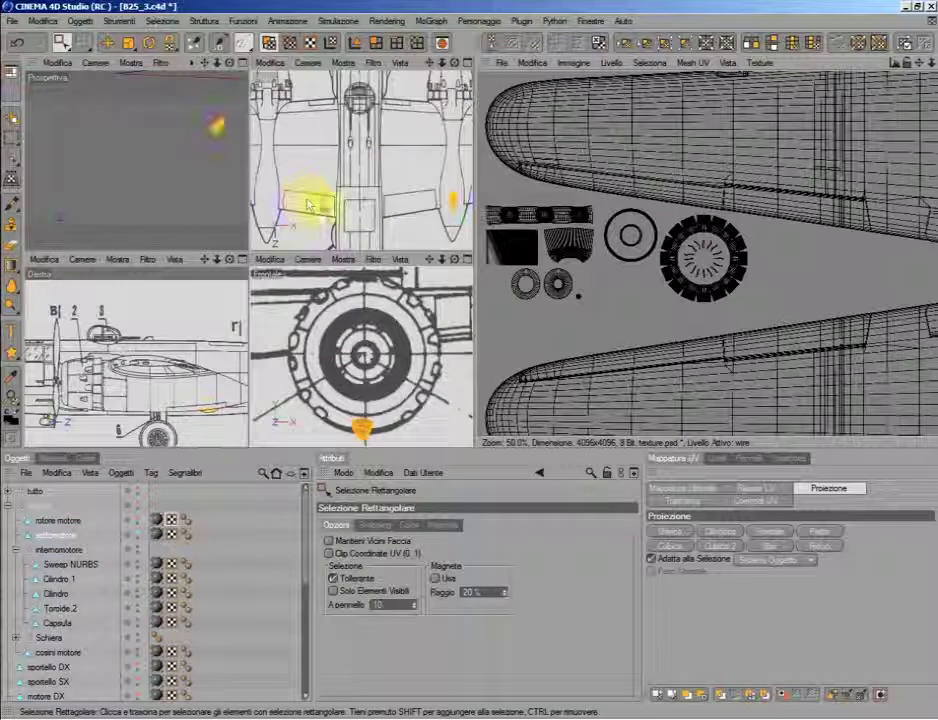
{"action": "middle_click", "coordinate": [373, 188]}
{"action": "left_click", "coordinate": [120, 63]}
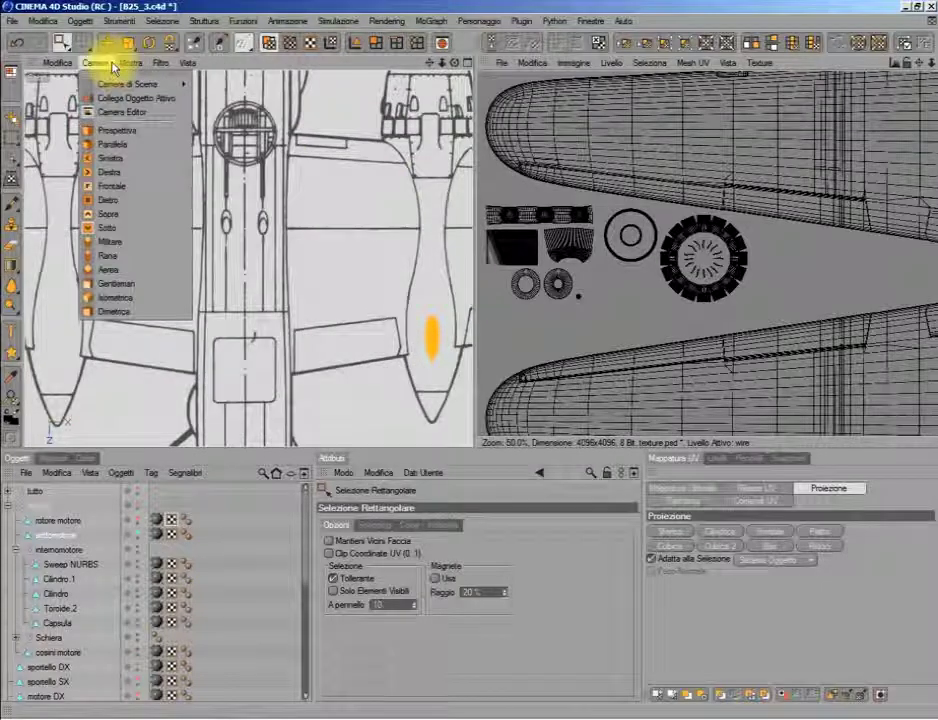
{"action": "left_click", "coordinate": [266, 48]}
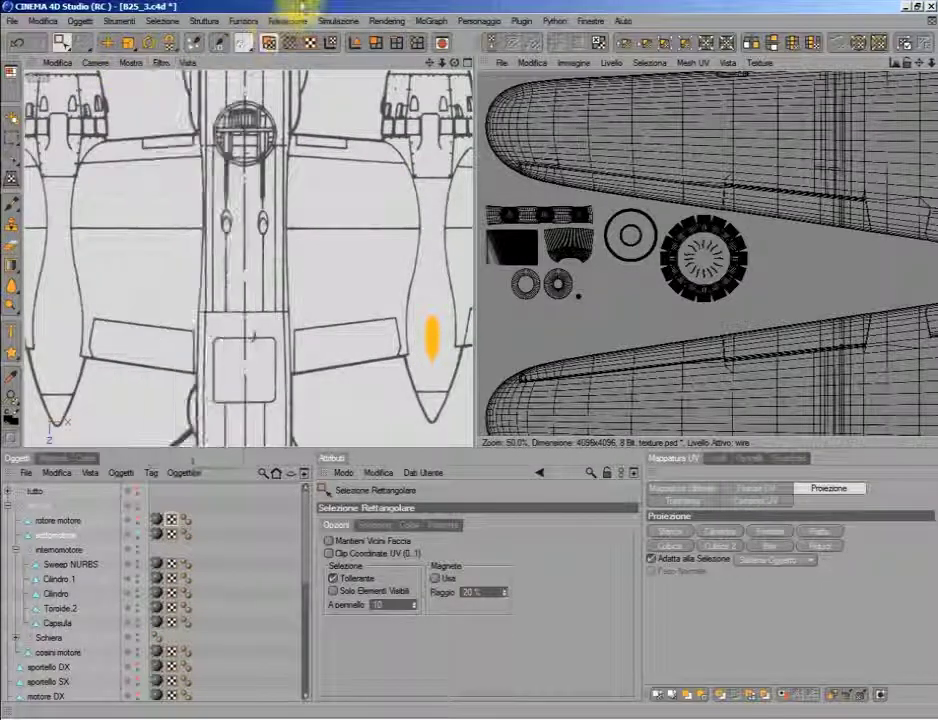
{"action": "scroll", "coordinate": [680, 261], "scroll_direction": "down", "scroll_amount": 3}
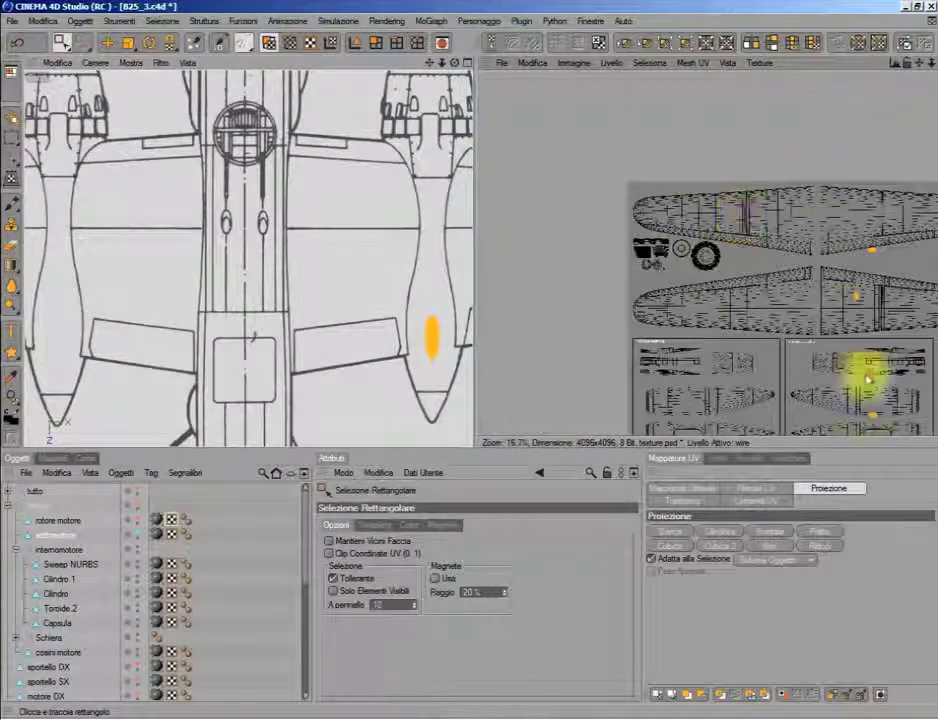
{"action": "mouse_move", "coordinate": [905, 62]}
{"action": "left_mouse_down"}
{"action": "mouse_move", "coordinate": [900, 72]}
{"action": "mouse_move", "coordinate": [915, 63]}
{"action": "left_mouse_up"}
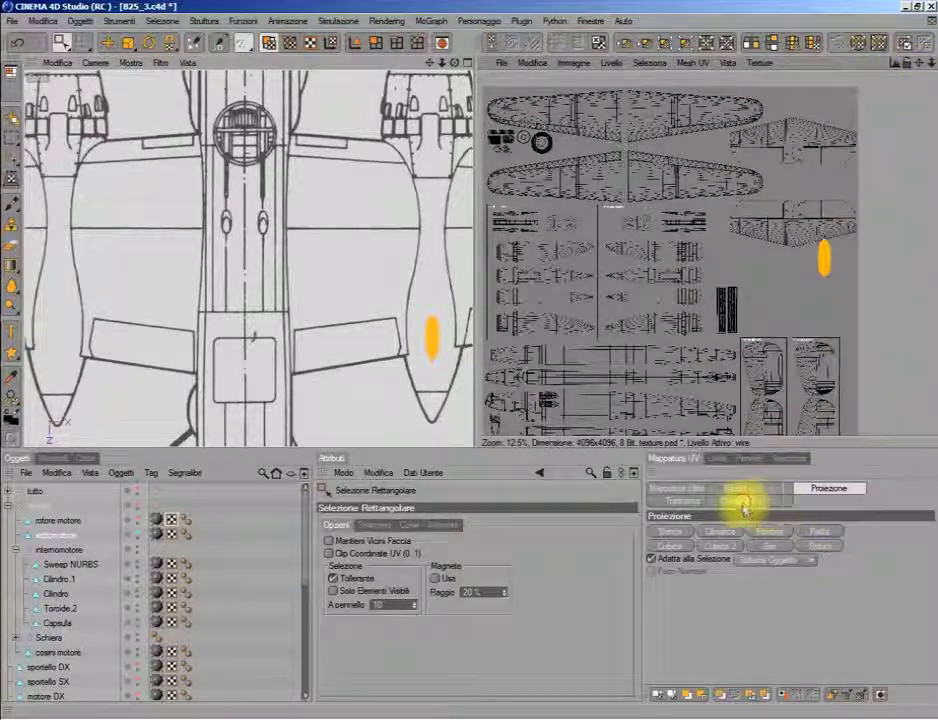
Step: Move the cone's UV island into the engine parts area and zoom in on its disc
{"action": "left_click", "coordinate": [706, 500]}
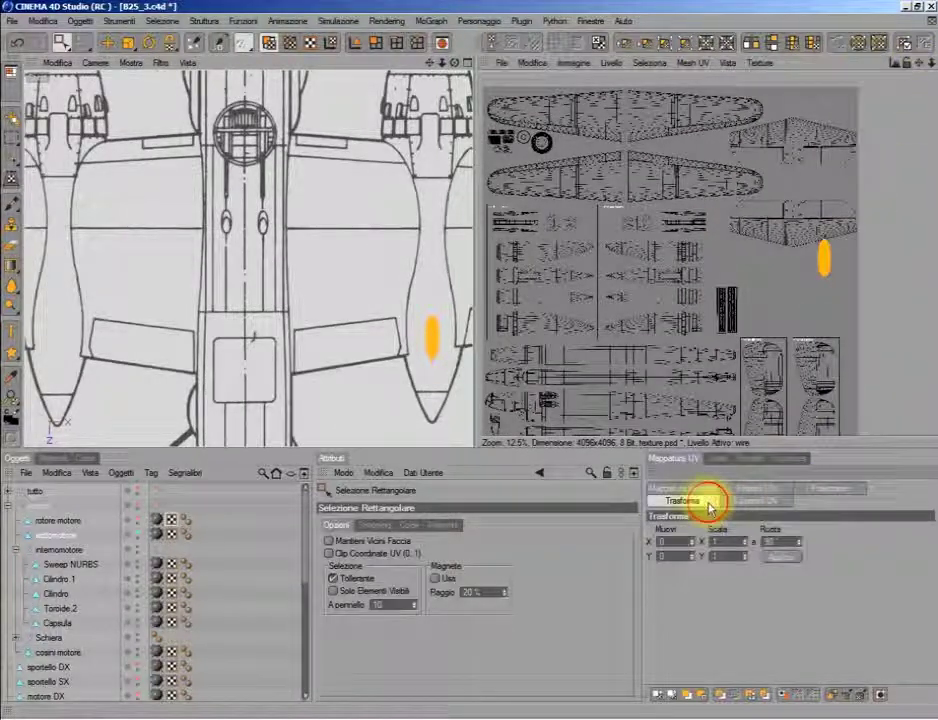
{"action": "right_click", "coordinate": [801, 305]}
{"action": "left_click", "coordinate": [830, 372]}
{"action": "left_click_drag", "start_coordinate": [830, 372], "coordinate": [695, 416]}
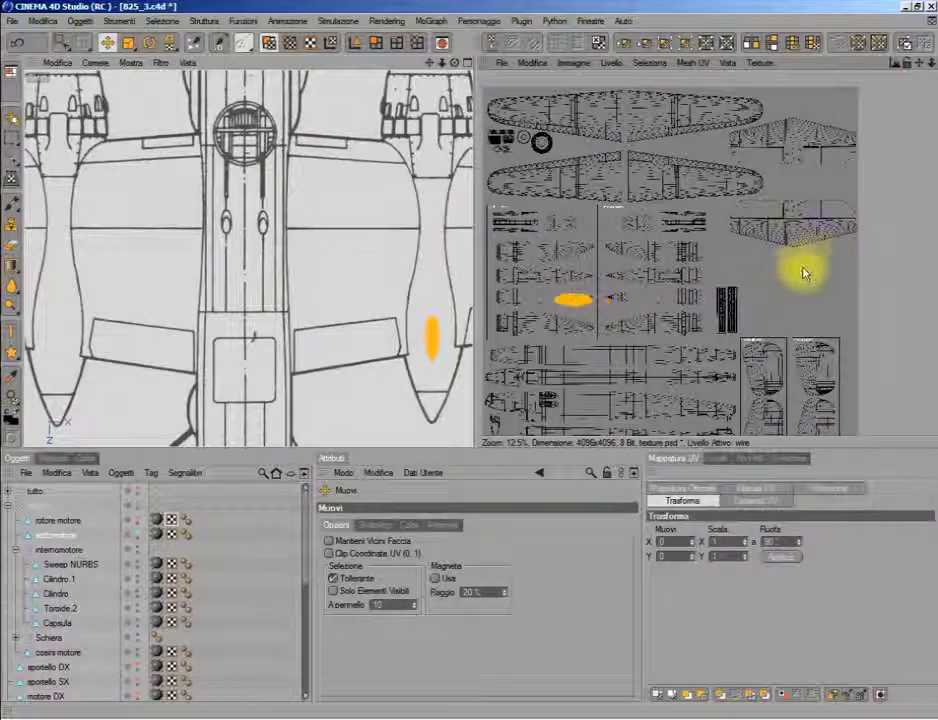
{"action": "scroll", "coordinate": [805, 272], "scroll_direction": "up", "scroll_amount": 3}
{"action": "left_click_drag", "start_coordinate": [905, 62], "coordinate": [915, 46]}
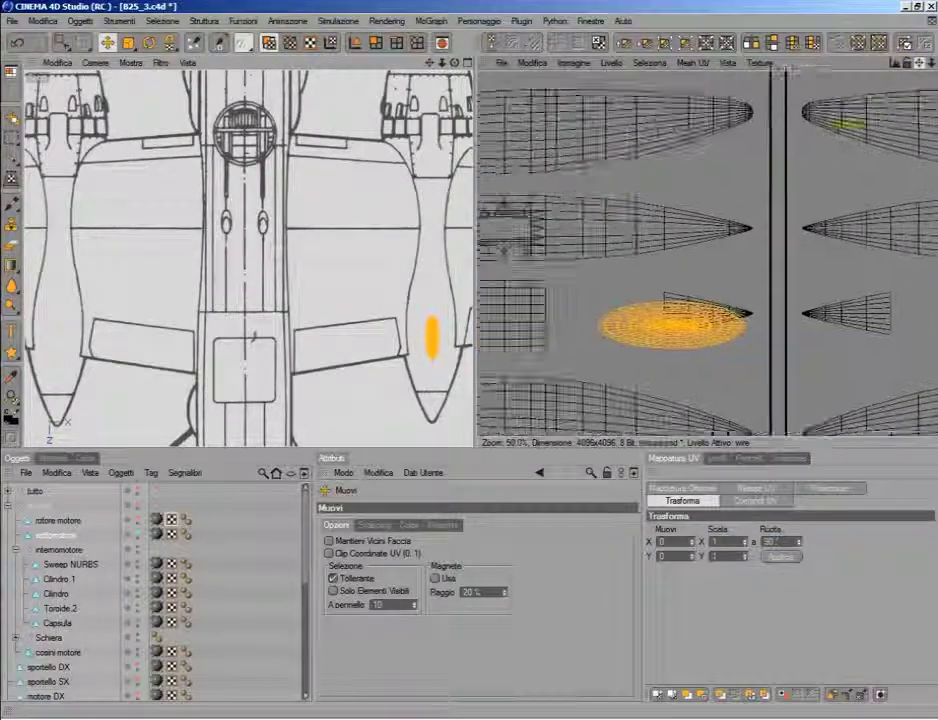
{"action": "scroll", "coordinate": [737, 310], "scroll_direction": "up", "scroll_amount": 3}
{"action": "scroll", "coordinate": [737, 310], "scroll_direction": "up", "scroll_amount": 3}
{"action": "middle_click_drag", "start_coordinate": [737, 310], "coordinate": [887, 210], "text": "alt"}
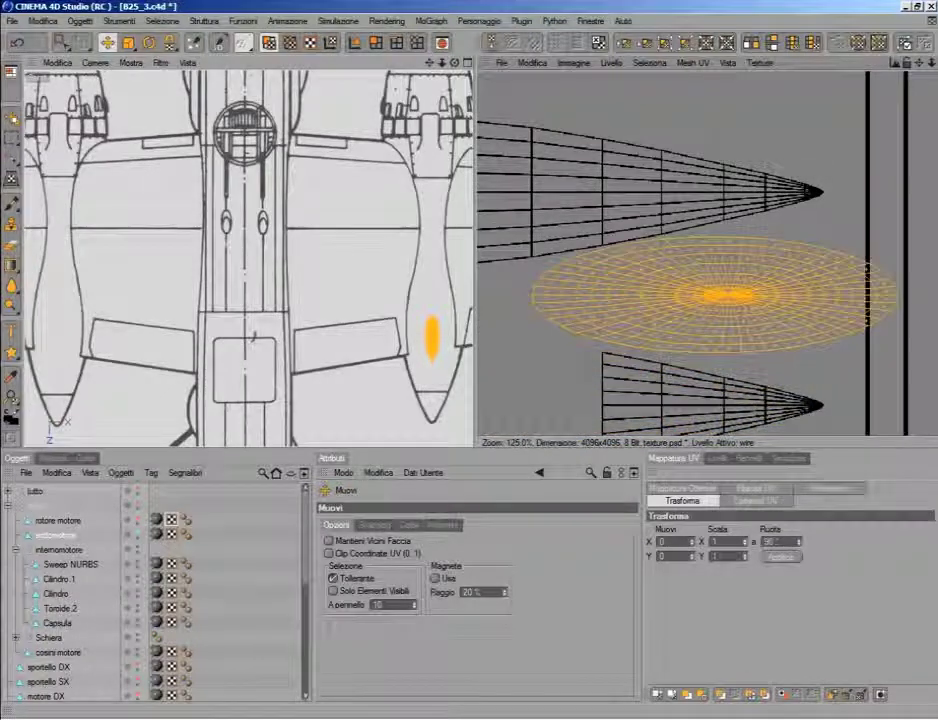
Step: Scale the cone's UV disc down to about 40% size
{"action": "right_click", "coordinate": [691, 398]}
{"action": "left_click", "coordinate": [722, 521]}
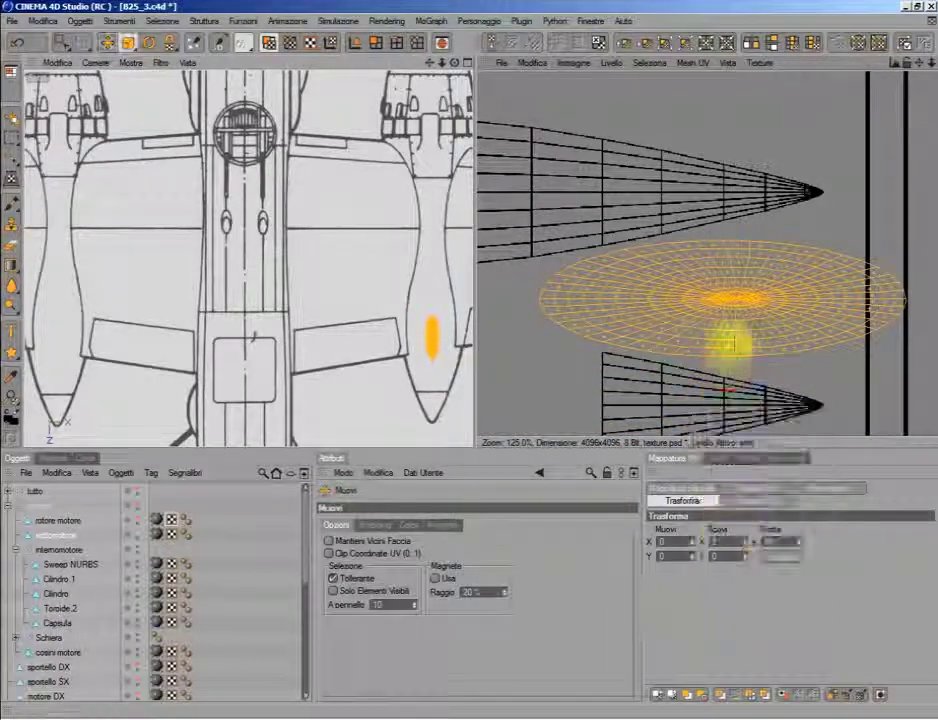
{"action": "key", "text": "t"}
{"action": "left_click_drag", "start_coordinate": [733, 299], "coordinate": [735, 297]}
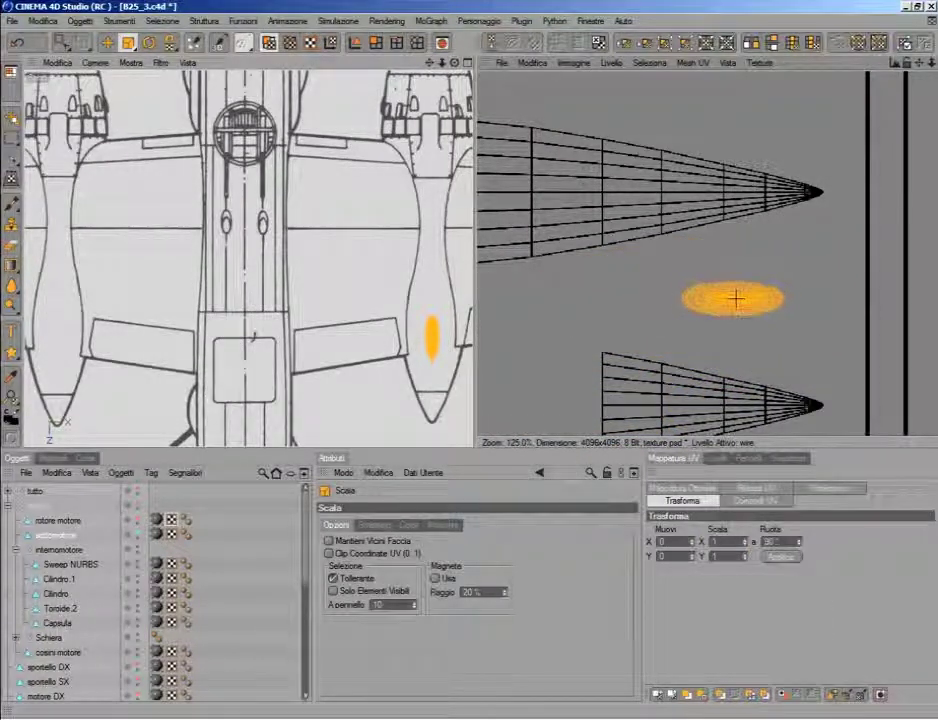
{"action": "right_click", "coordinate": [755, 299]}
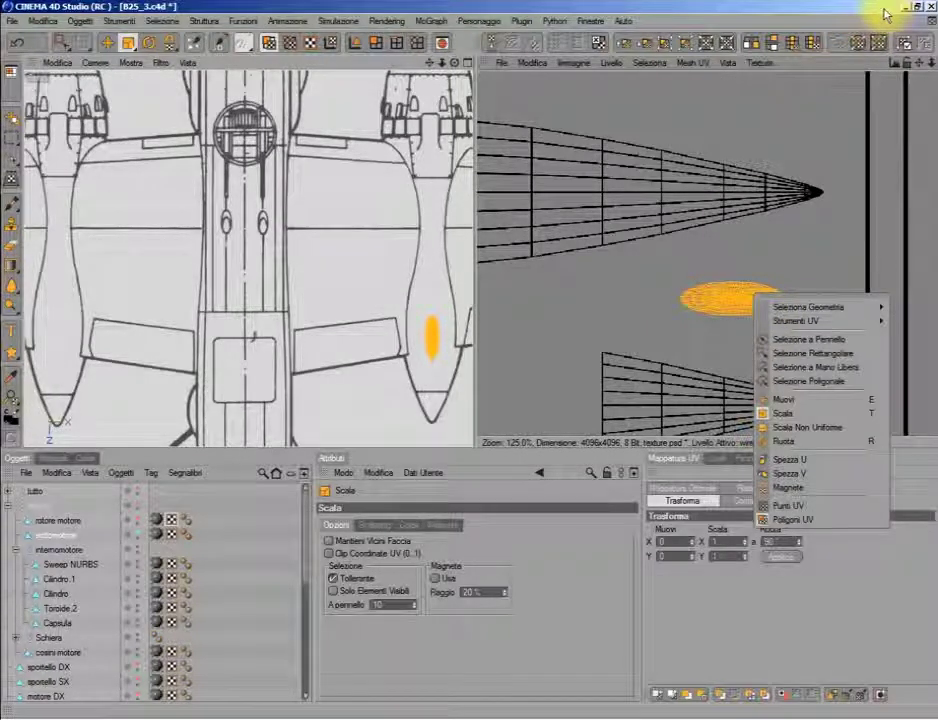
{"action": "key", "text": "Escape"}
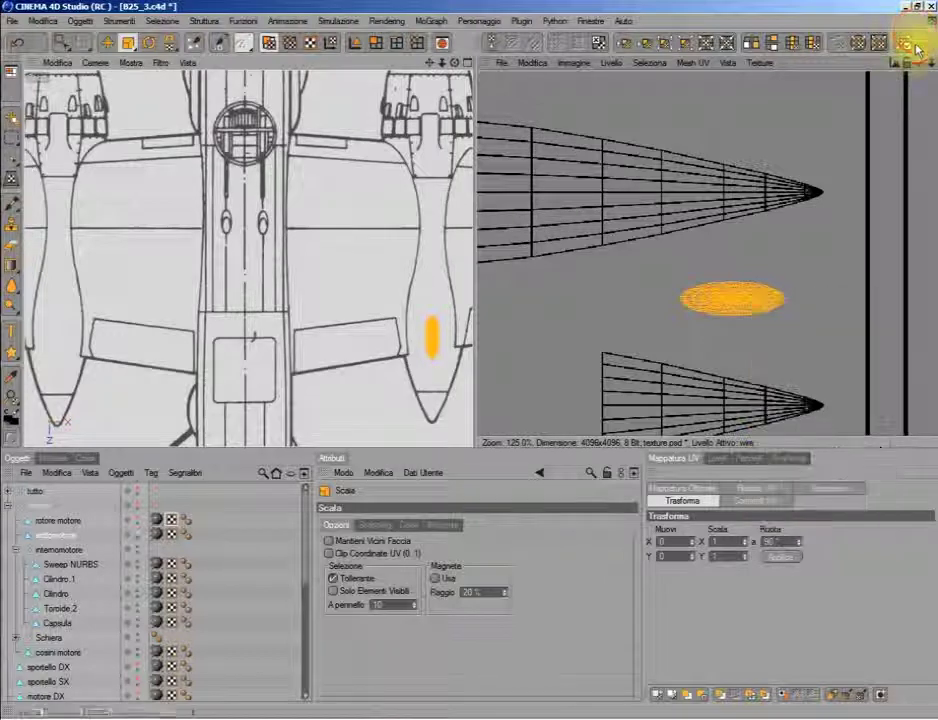
Step: Zoom out and place the cone island beside the engine ring islands
{"action": "left_click_drag", "start_coordinate": [906, 42], "coordinate": [705, 228]}
{"action": "scroll", "coordinate": [706, 229], "scroll_direction": "up", "scroll_amount": 2}
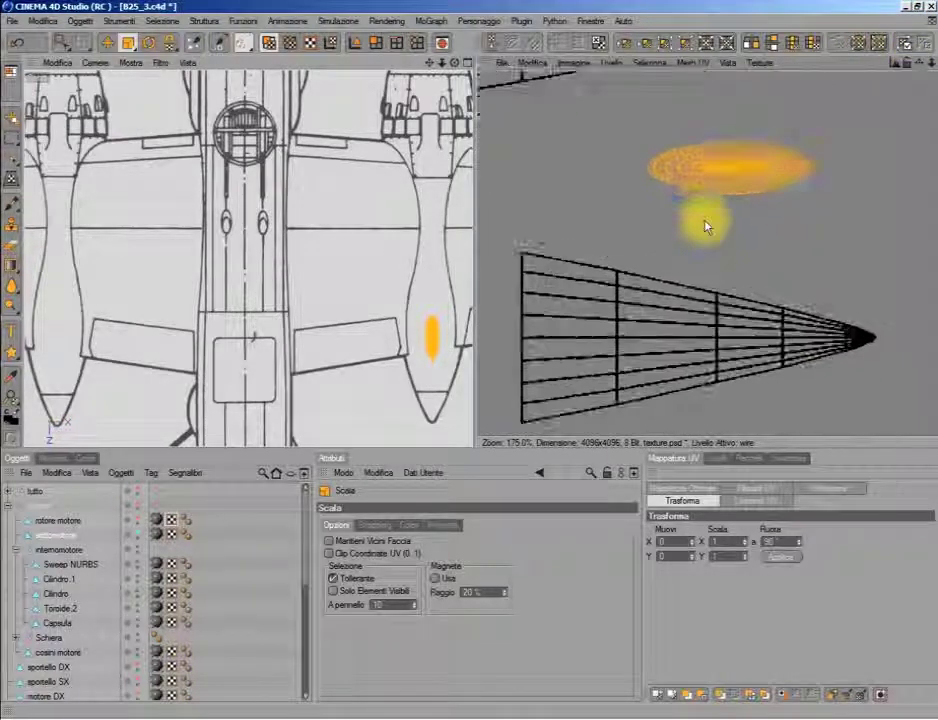
{"action": "scroll", "coordinate": [712, 215], "scroll_direction": "down", "scroll_amount": 3}
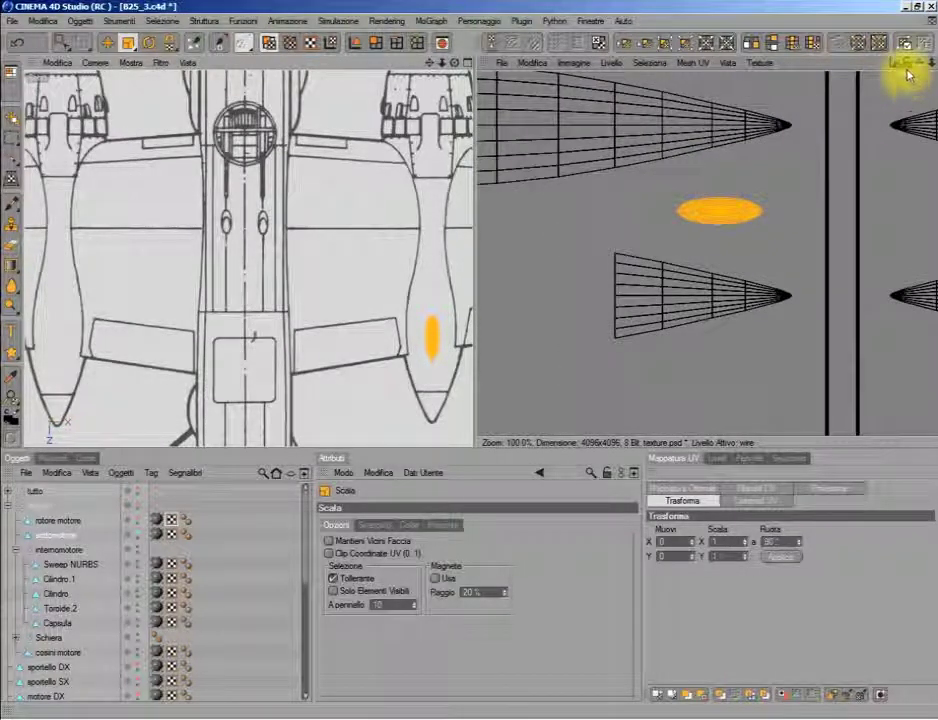
{"action": "left_click_drag", "start_coordinate": [907, 75], "coordinate": [764, 276]}
{"action": "right_click", "coordinate": [764, 276]}
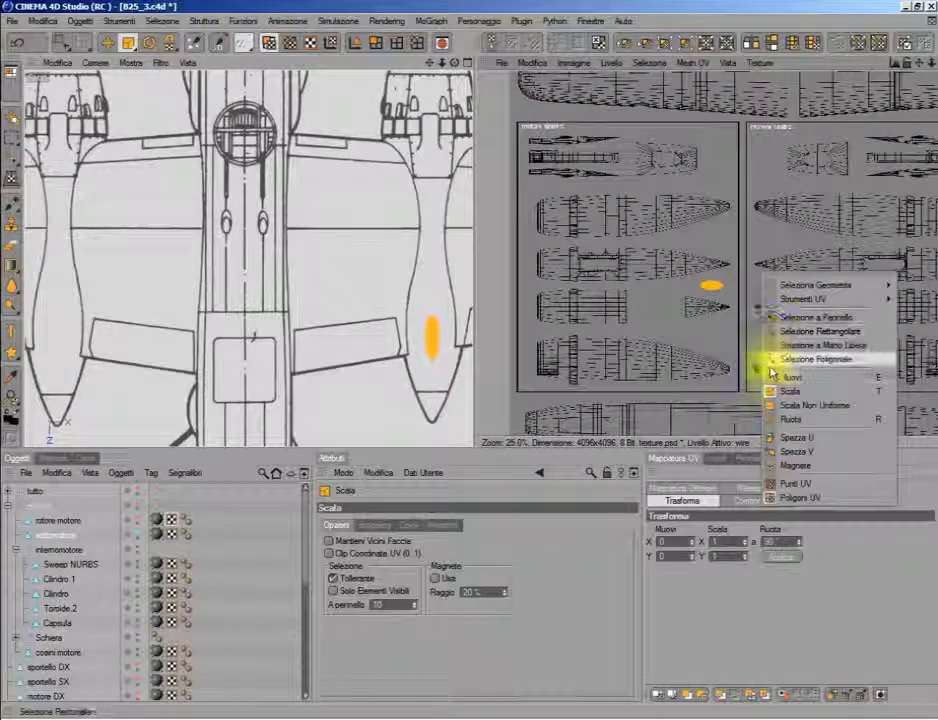
{"action": "left_click", "coordinate": [787, 377]}
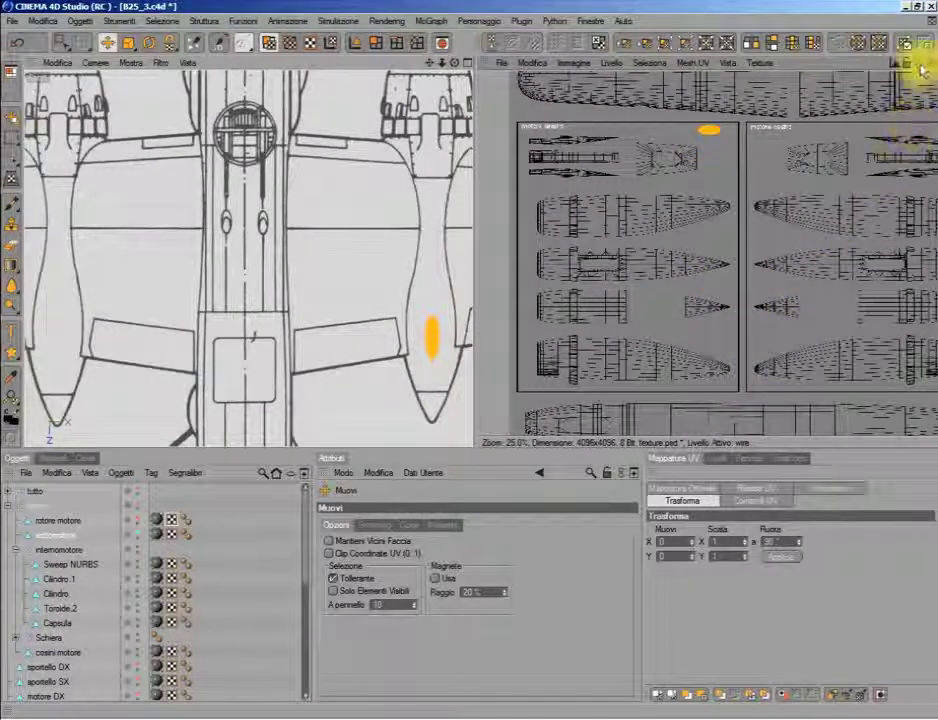
{"action": "middle_click_drag", "start_coordinate": [921, 79], "coordinate": [711, 373]}
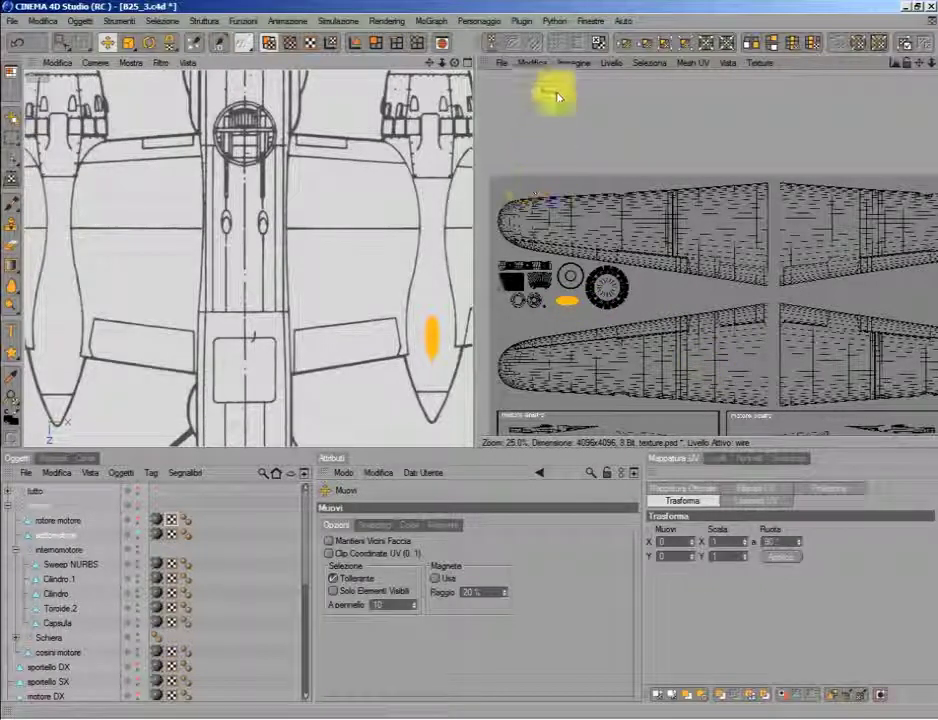
Step: Stroke the cone's selected UV polygon outlines onto the texture with Livello > Contorno Poligoni
{"action": "left_click", "coordinate": [574, 63]}
{"action": "mouse_move", "coordinate": [611, 63]}
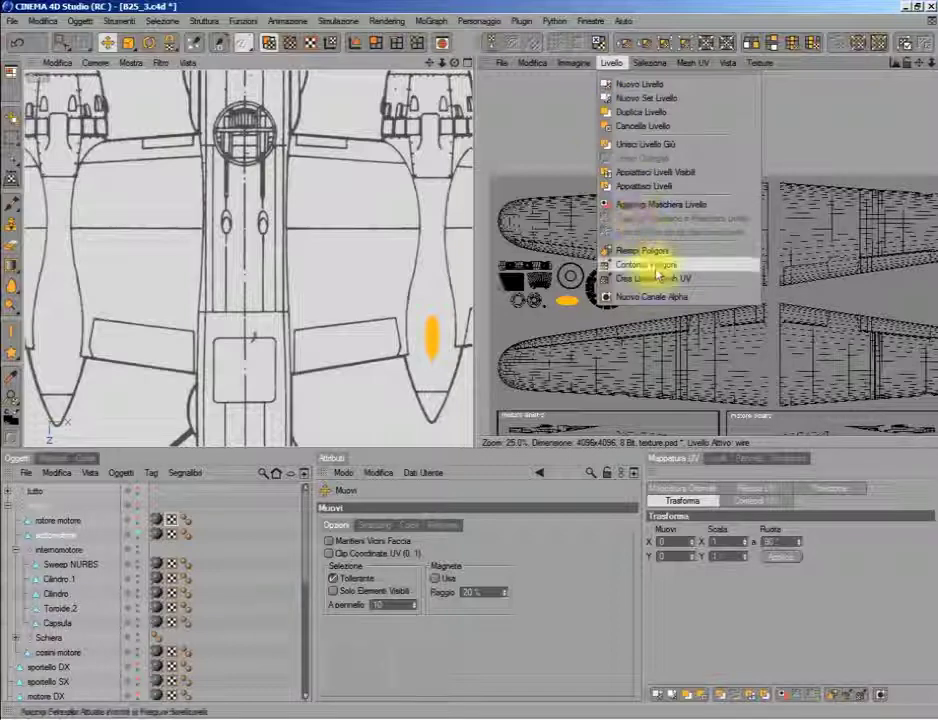
{"action": "left_click", "coordinate": [656, 268]}
{"action": "scroll", "coordinate": [586, 293], "scroll_direction": "up", "scroll_amount": 3}
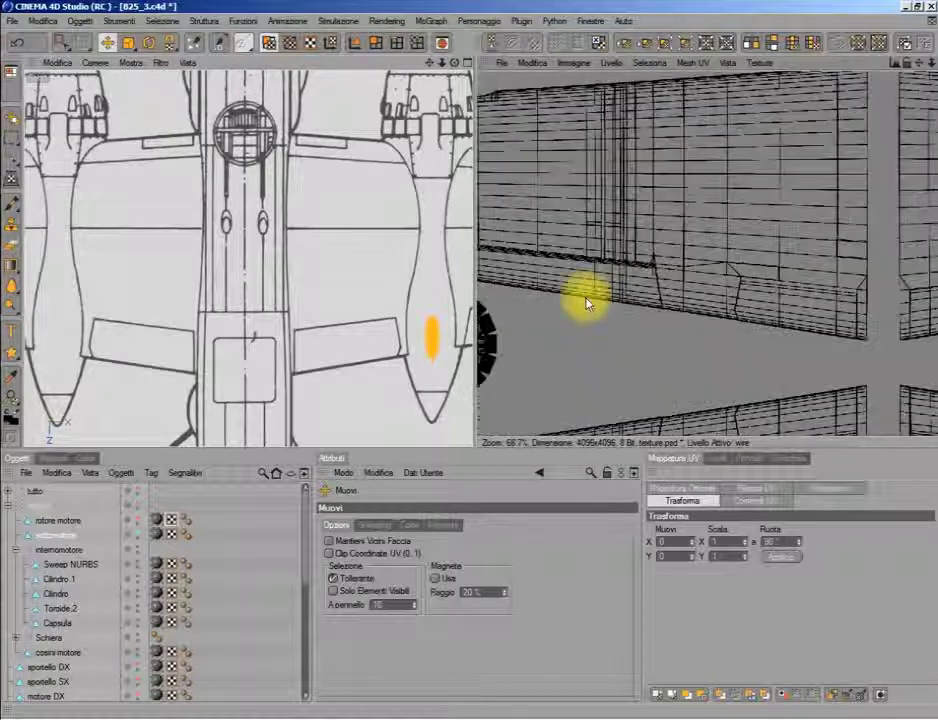
{"action": "left_click_drag", "start_coordinate": [880, 48], "coordinate": [628, 209]}
Step: Save the project with File > Salva, answering Sì to also save the texture changes
{"action": "scroll", "coordinate": [662, 265], "scroll_direction": "up", "scroll_amount": 3}
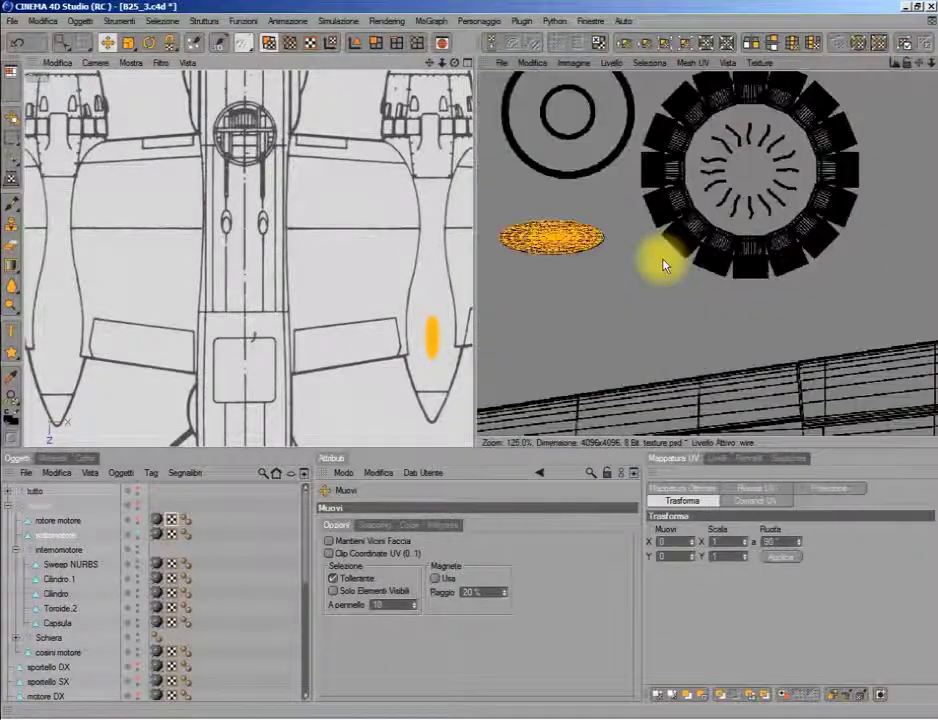
{"action": "scroll", "coordinate": [662, 262], "scroll_direction": "down", "scroll_amount": 4}
{"action": "scroll", "coordinate": [662, 255], "scroll_direction": "down", "scroll_amount": 2}
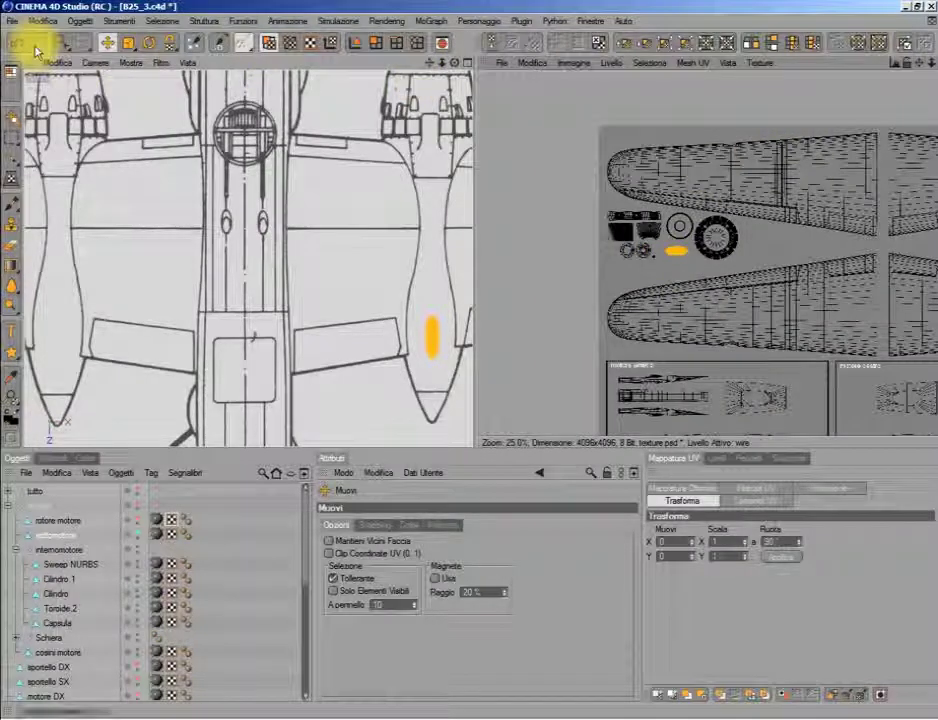
{"action": "left_click", "coordinate": [14, 20]}
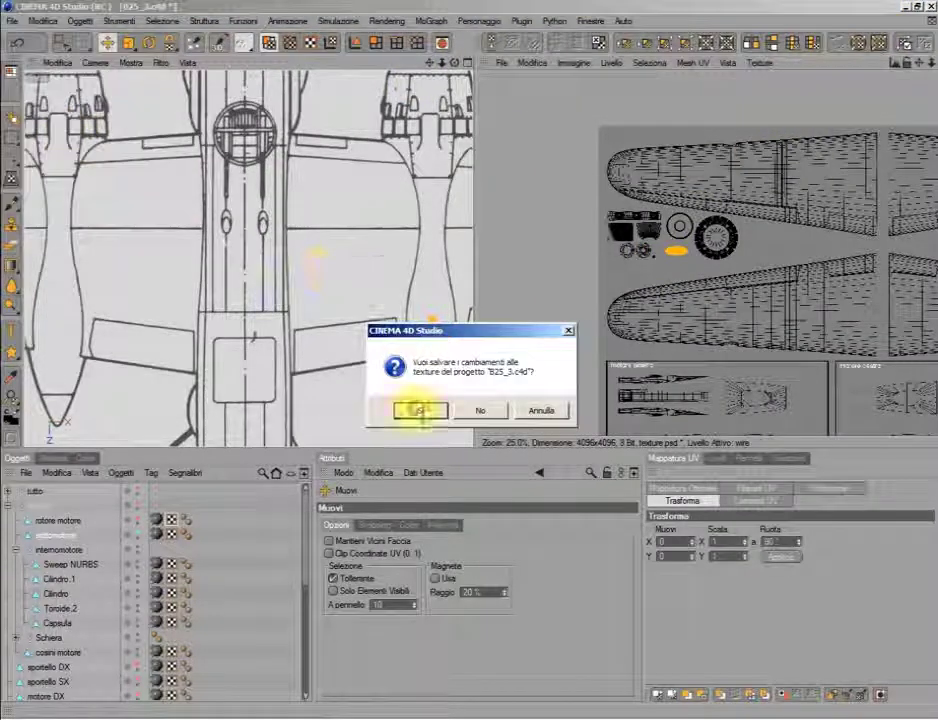
{"action": "left_click", "coordinate": [420, 410]}
Step: Reload texture.psd in Photoshop with Aggiorna so the new engine ring, gear and cone outlines appear
{"action": "left_click", "coordinate": [290, 715]}
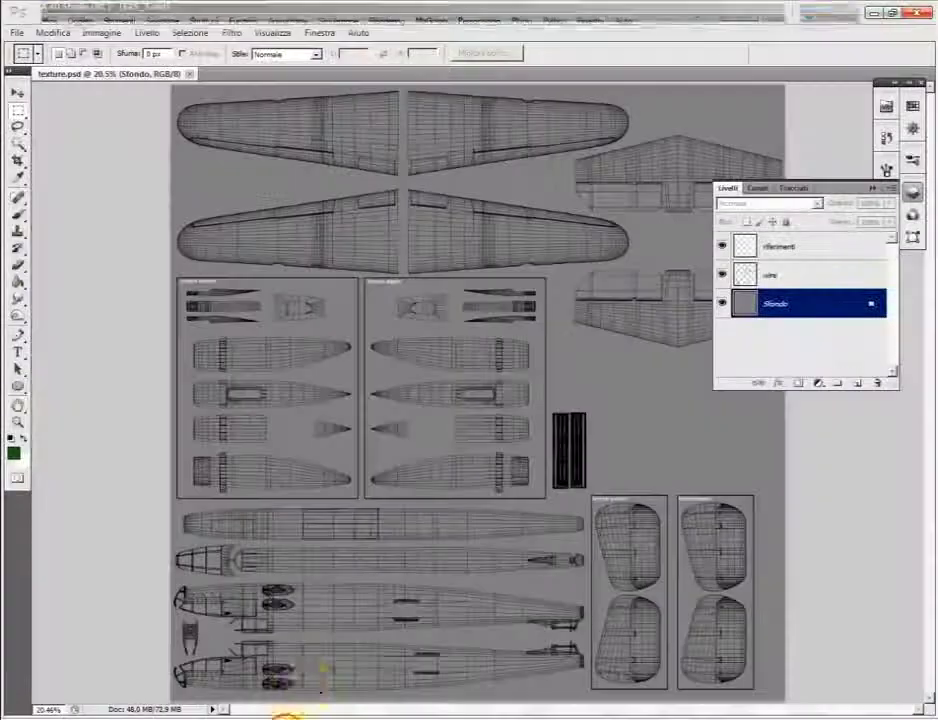
{"action": "left_click", "coordinate": [17, 32]}
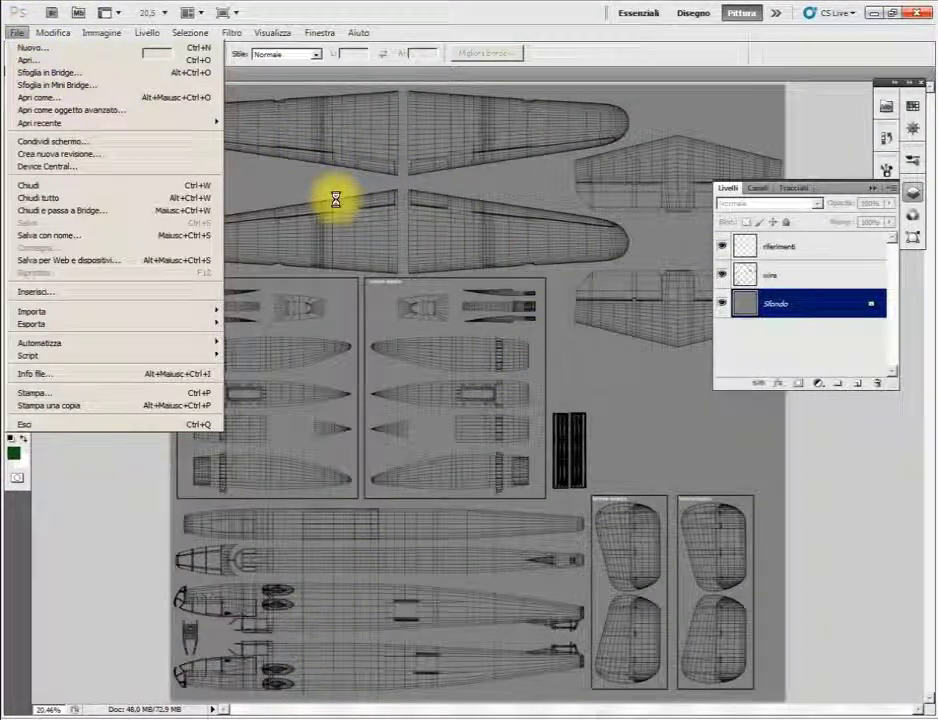
{"action": "key", "text": "Escape"}
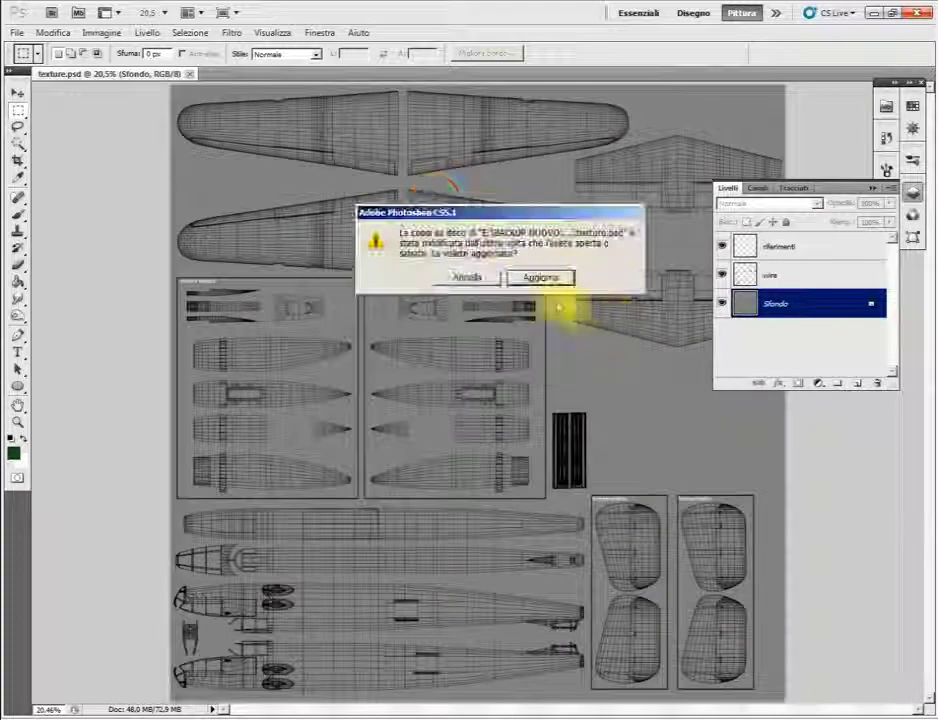
{"action": "left_click", "coordinate": [545, 279]}
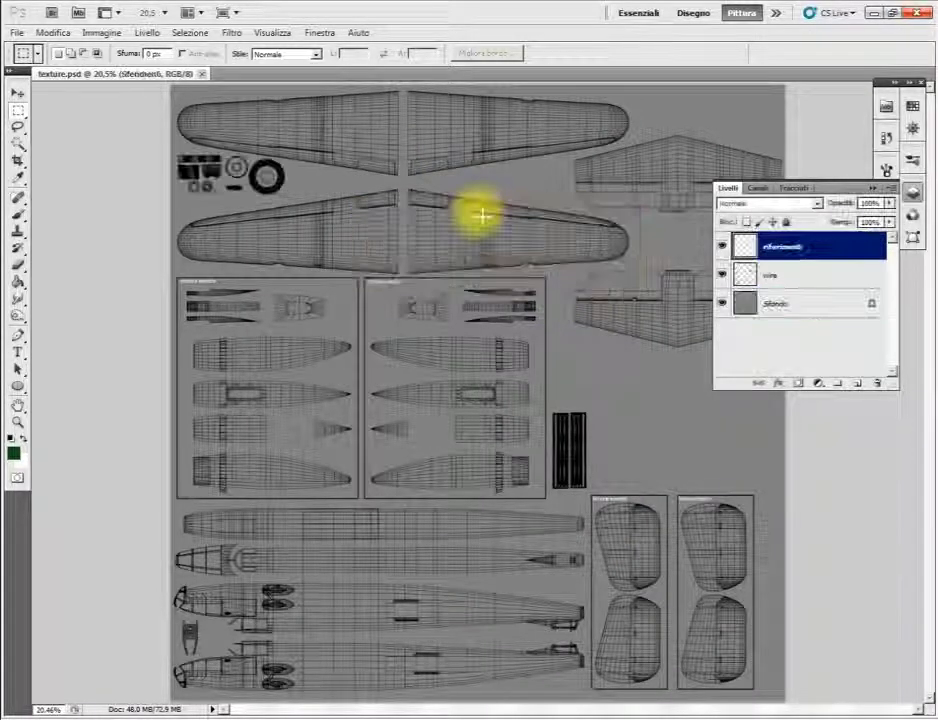
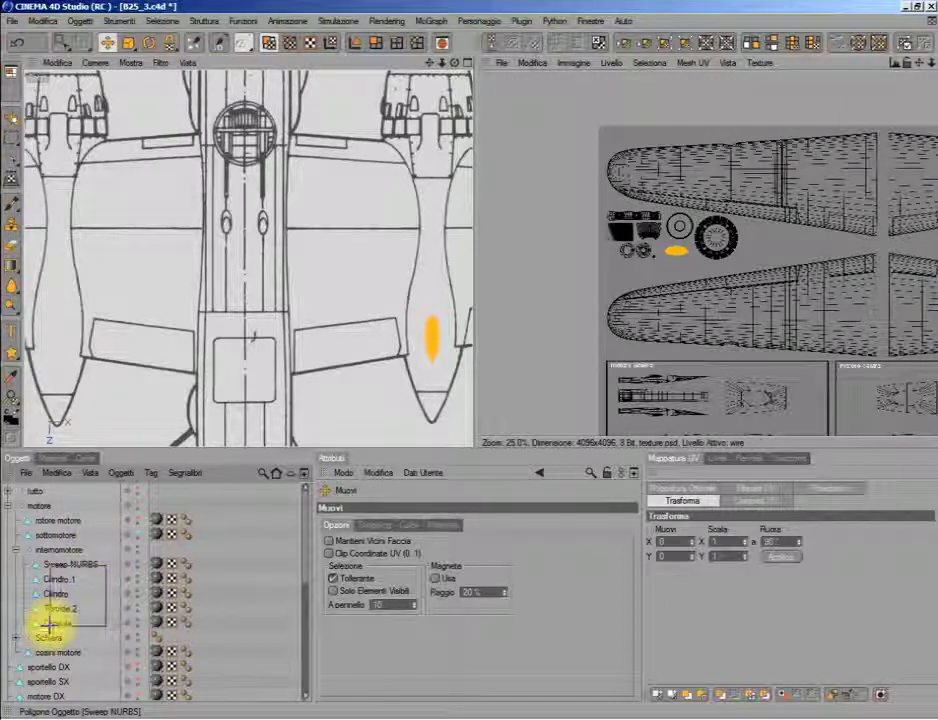
Step: Move the engine parts out of internomotore and Schiera into motore, then select cosini motore
{"action": "left_click_drag", "start_coordinate": [47, 625], "coordinate": [52, 622]}
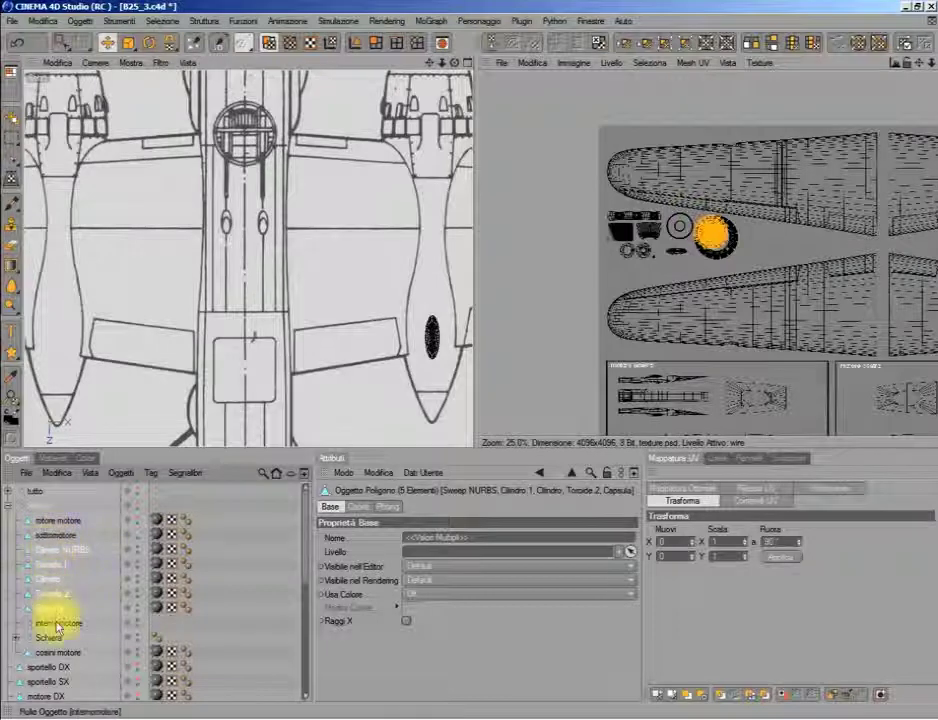
{"action": "left_click", "coordinate": [57, 622]}
{"action": "left_click", "coordinate": [42, 494]}
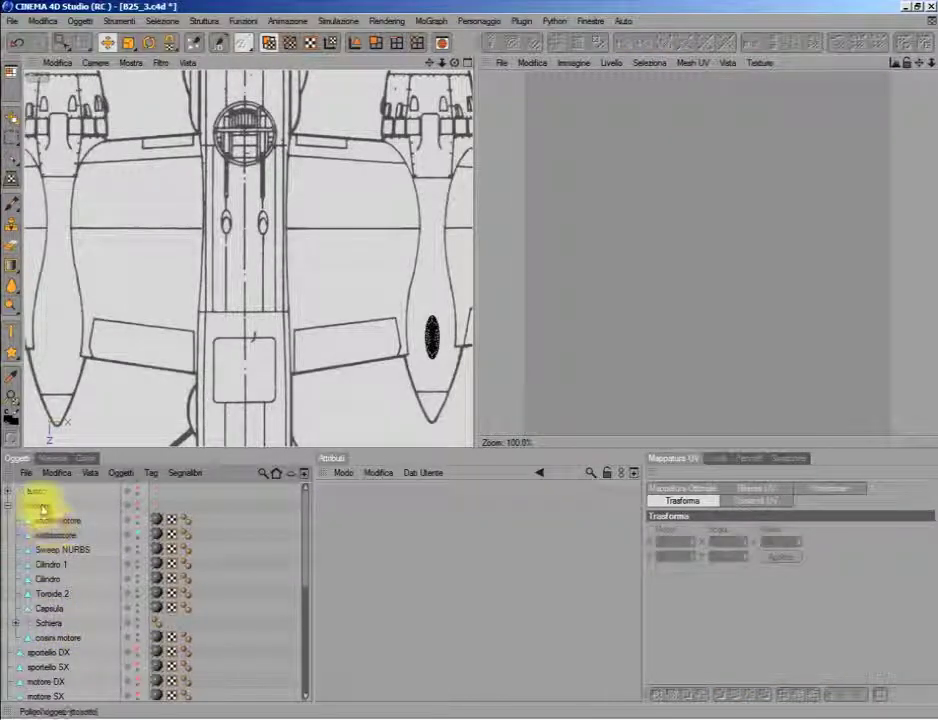
{"action": "left_click", "coordinate": [45, 518]}
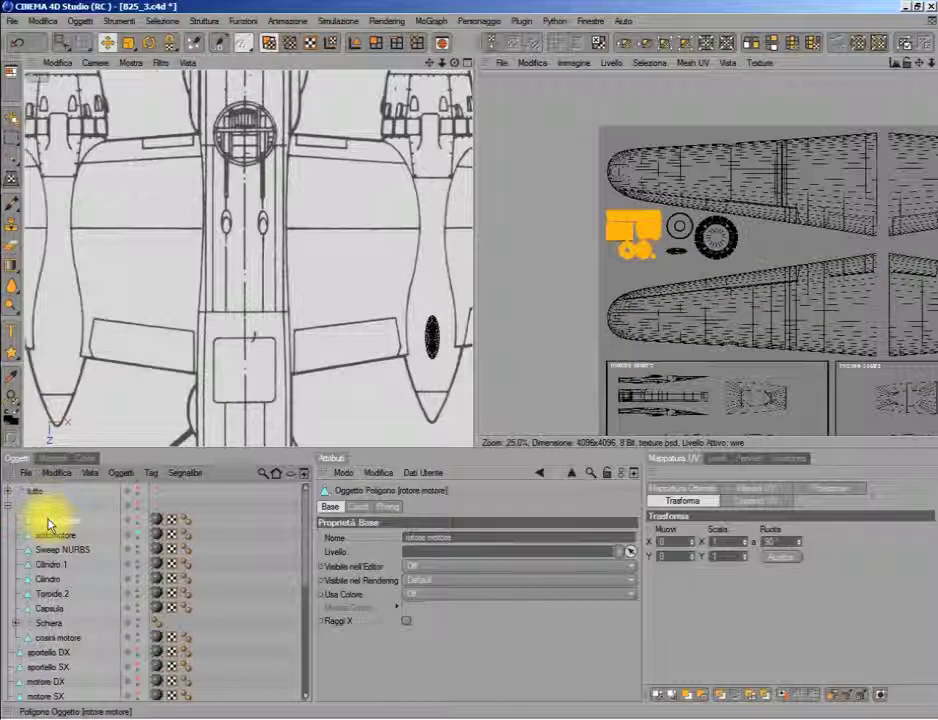
{"action": "left_click", "coordinate": [43, 637]}
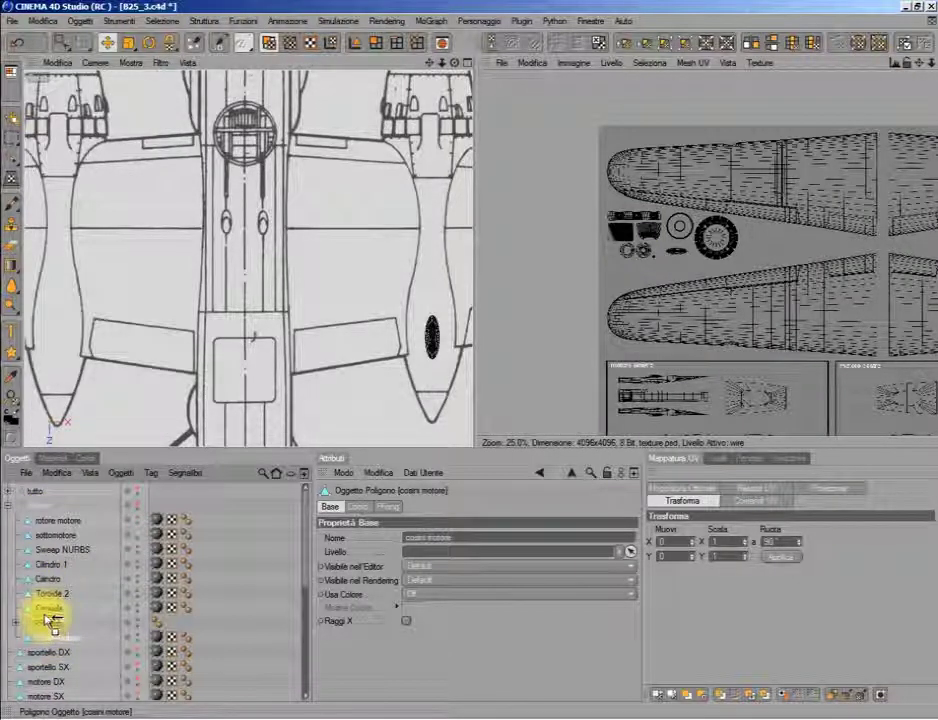
{"action": "left_click", "coordinate": [45, 636]}
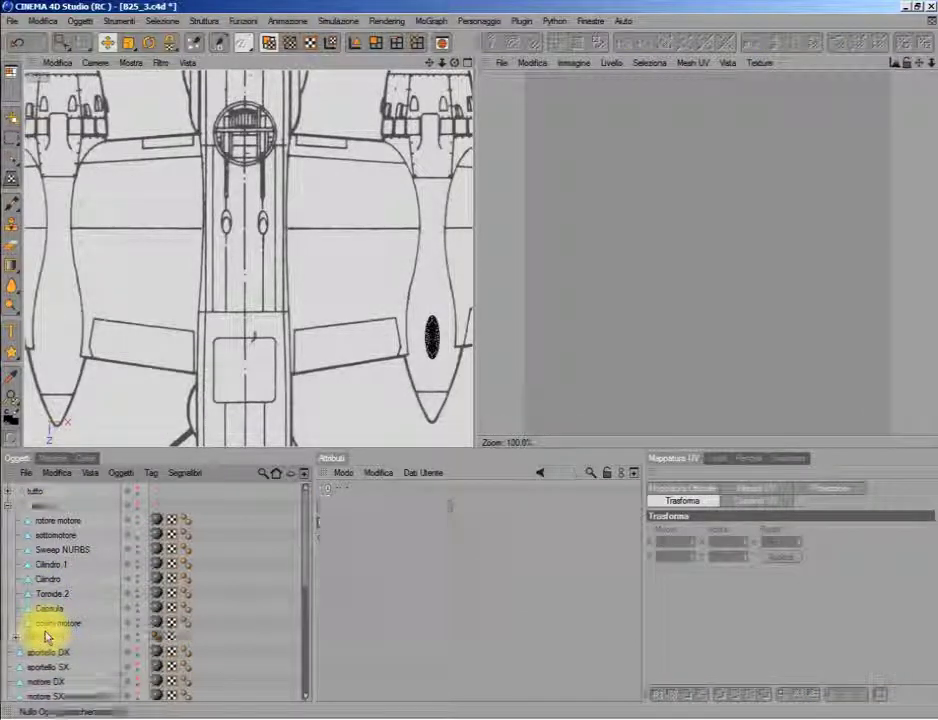
{"action": "left_click", "coordinate": [45, 622]}
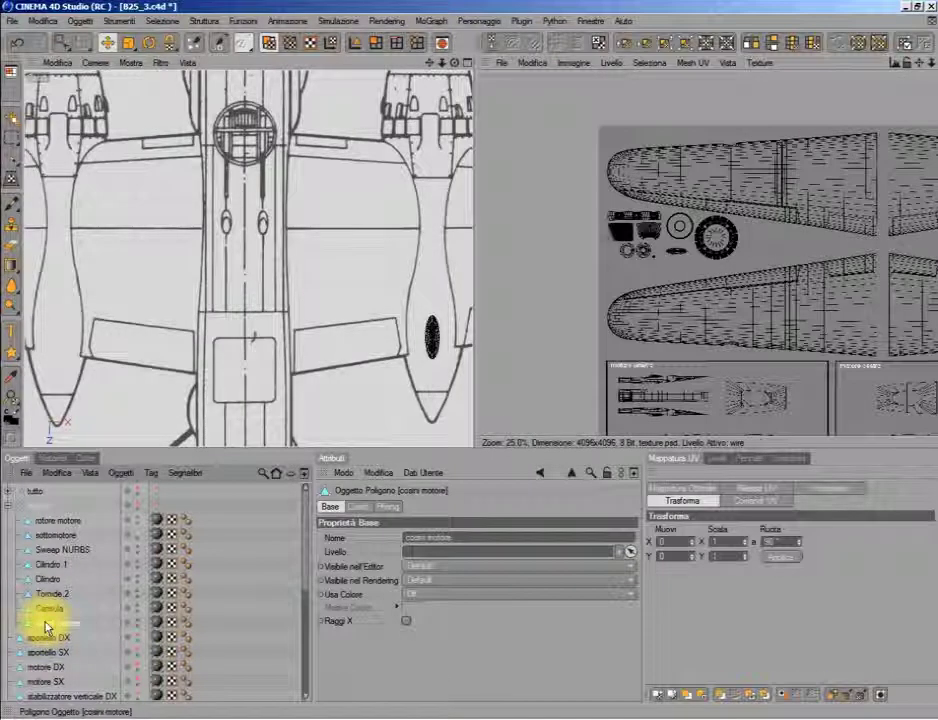
Step: Switch the viewport to the top camera, then pan and zoom across the blueprint in the side view
{"action": "left_click", "coordinate": [100, 63]}
{"action": "left_click", "coordinate": [117, 212]}
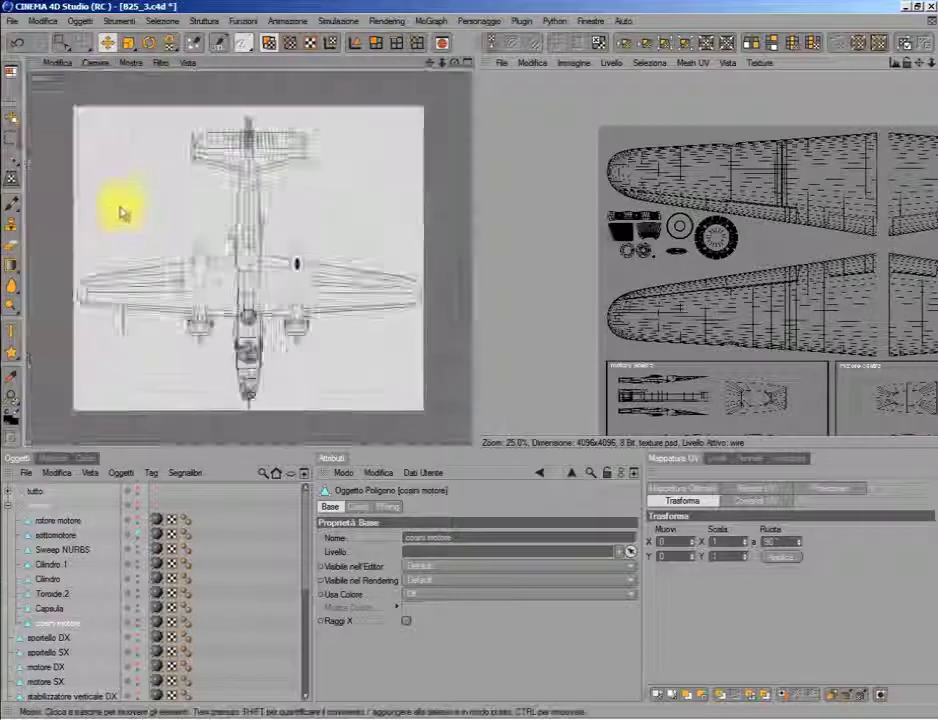
{"action": "key", "text": "F5"}
{"action": "middle_click", "coordinate": [170, 330]}
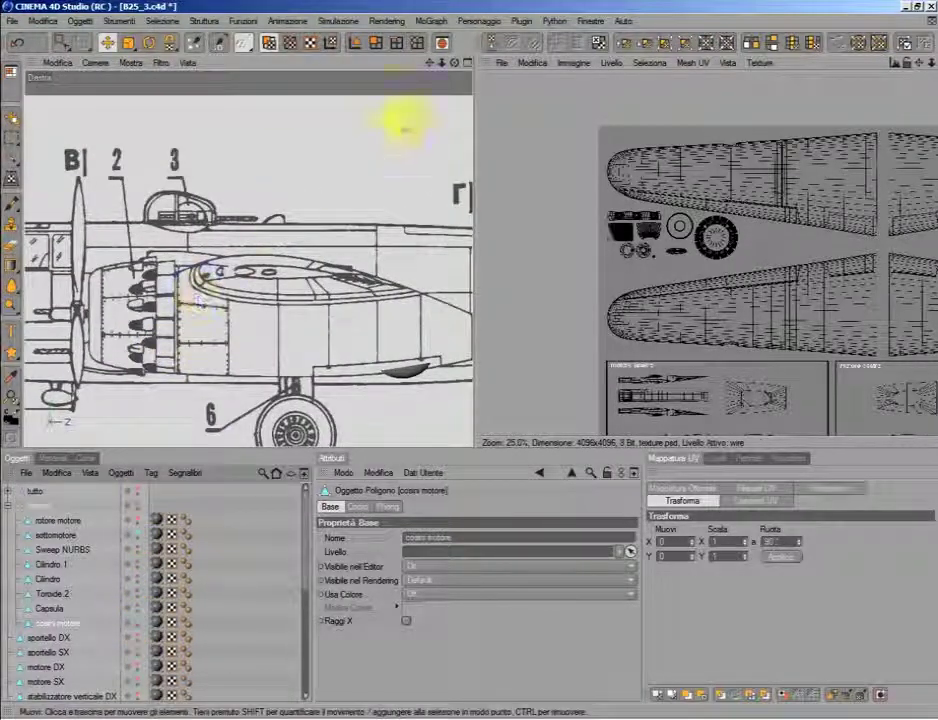
{"action": "left_click_drag", "start_coordinate": [430, 62], "coordinate": [490, 48]}
{"action": "scroll", "coordinate": [331, 188], "scroll_direction": "up", "scroll_amount": 3}
{"action": "scroll", "coordinate": [314, 199], "scroll_direction": "up", "scroll_amount": 3}
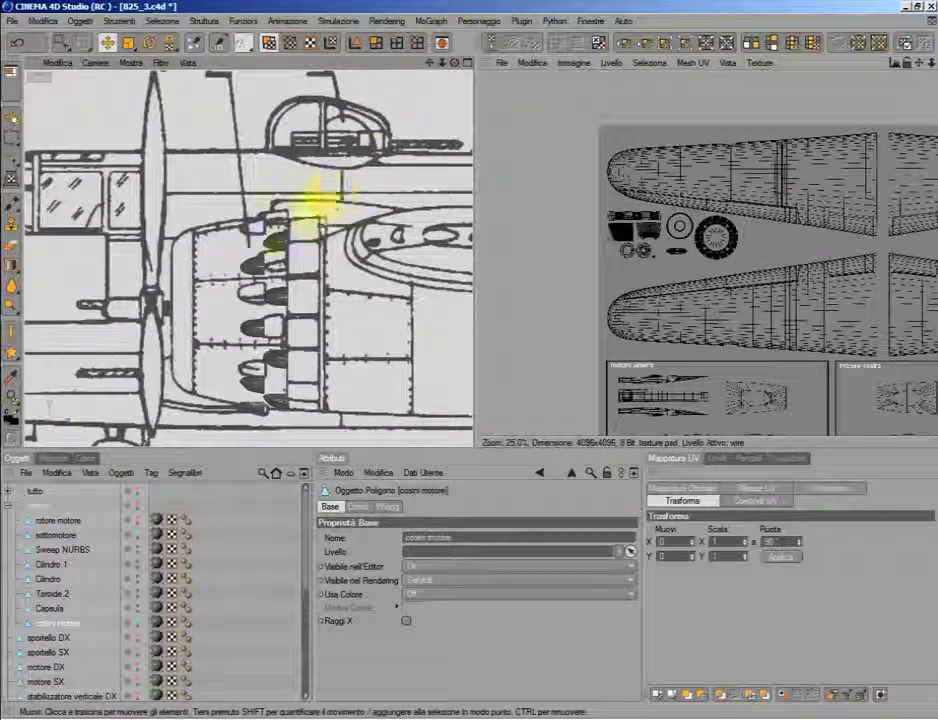
Step: Orbit the maximized perspective view around the exhaust stub ring and enable Rectangle Selection
{"action": "middle_click", "coordinate": [311, 212]}
{"action": "middle_click", "coordinate": [203, 199]}
{"action": "scroll", "coordinate": [203, 199], "scroll_direction": "down", "scroll_amount": 3}
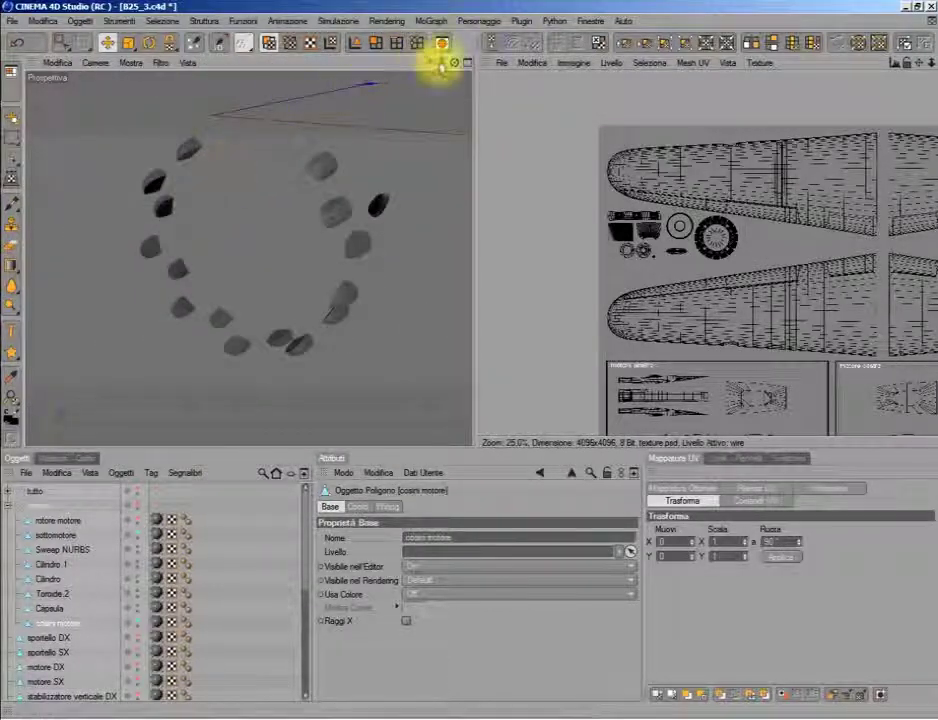
{"action": "left_click_drag", "start_coordinate": [453, 62], "coordinate": [400, 90]}
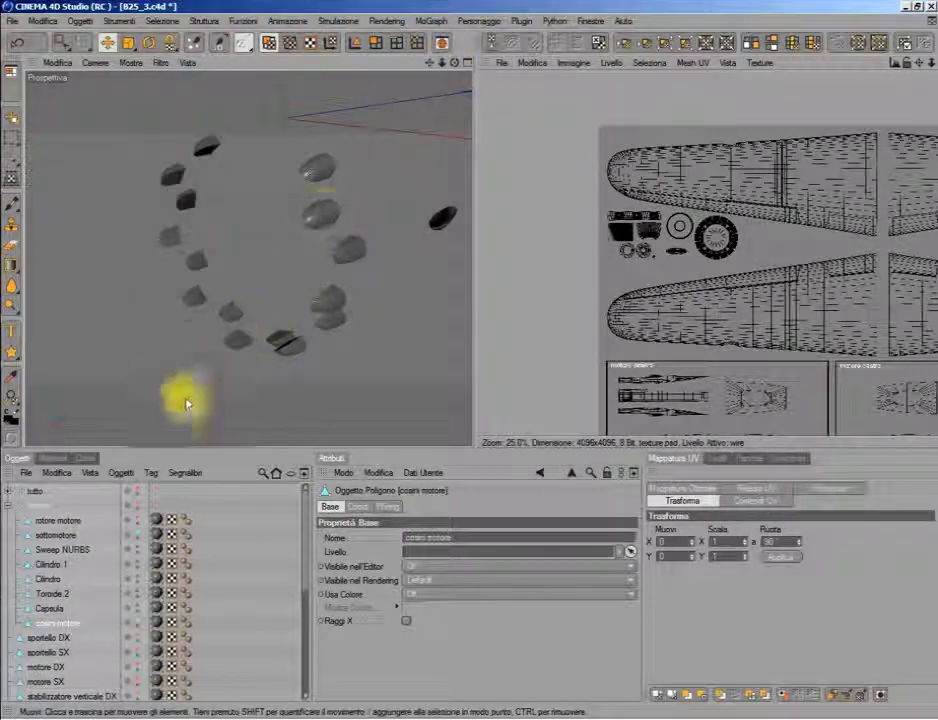
{"action": "left_click", "coordinate": [138, 536]}
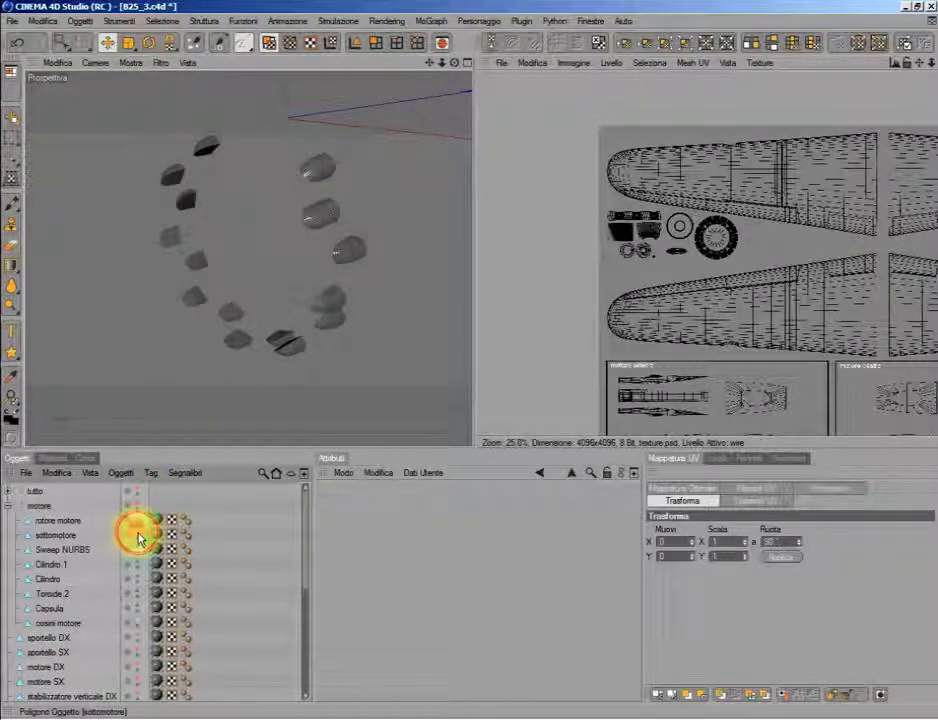
{"action": "left_click_drag", "start_coordinate": [432, 72], "coordinate": [480, 90]}
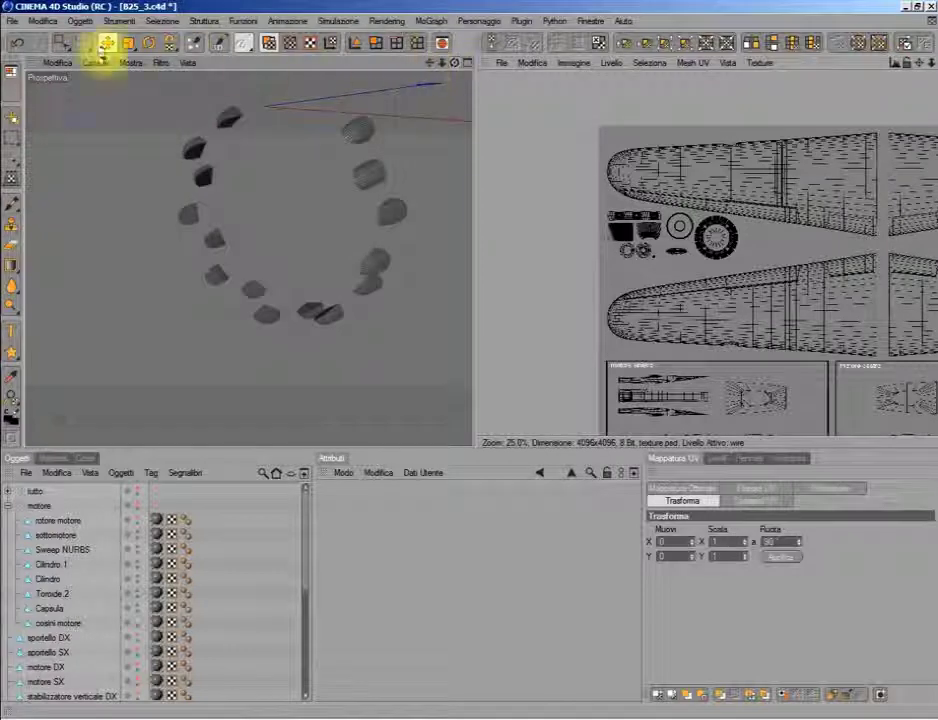
{"action": "left_click", "coordinate": [62, 42]}
Step: Box-select the exhaust stub faces in the maximized front view, then maximize the side view
{"action": "middle_click", "coordinate": [352, 242]}
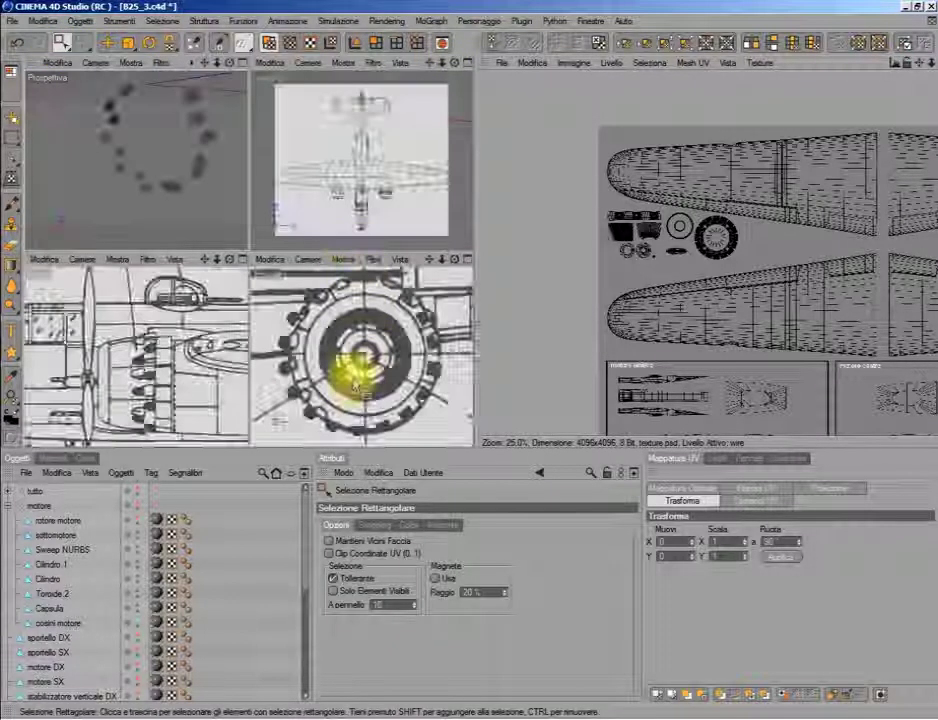
{"action": "middle_click", "coordinate": [353, 370]}
{"action": "left_click_drag", "start_coordinate": [447, 95], "coordinate": [314, 408]}
{"action": "middle_click", "coordinate": [318, 374]}
{"action": "middle_click", "coordinate": [193, 398]}
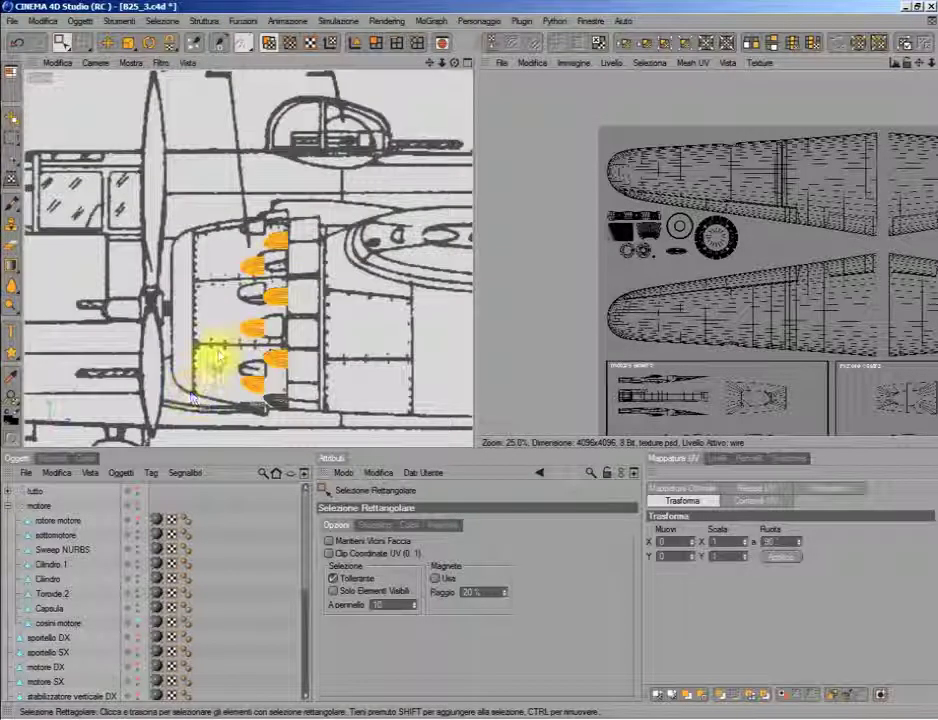
Step: Show the Proiezione options and zoom the UV editor out to the whole 4096×4096 layout, maximized
{"action": "left_click", "coordinate": [818, 488]}
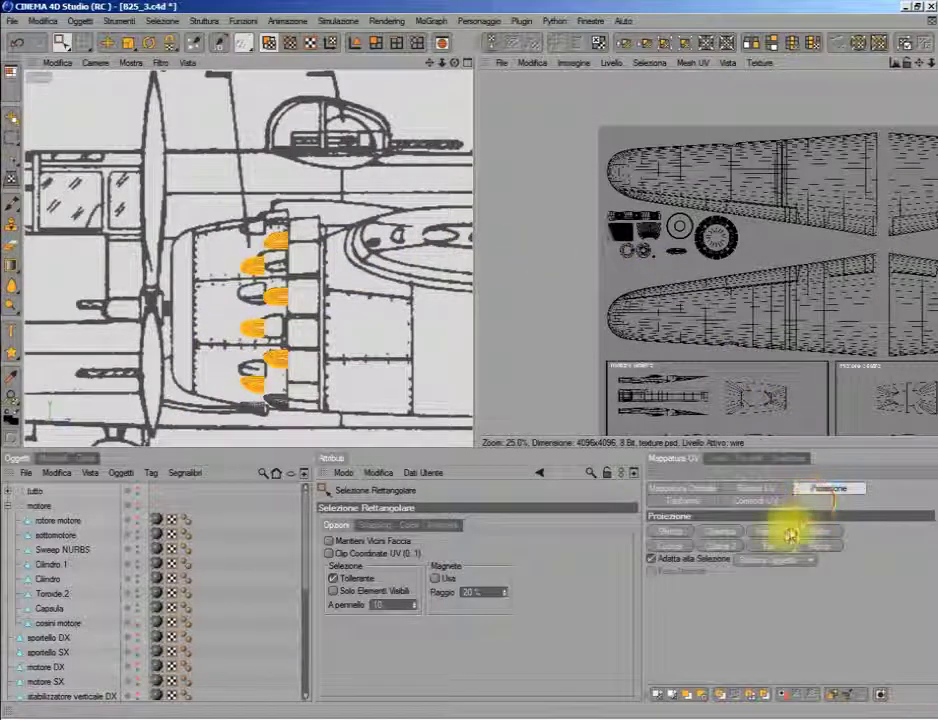
{"action": "scroll", "coordinate": [775, 345], "scroll_direction": "down", "scroll_amount": 2}
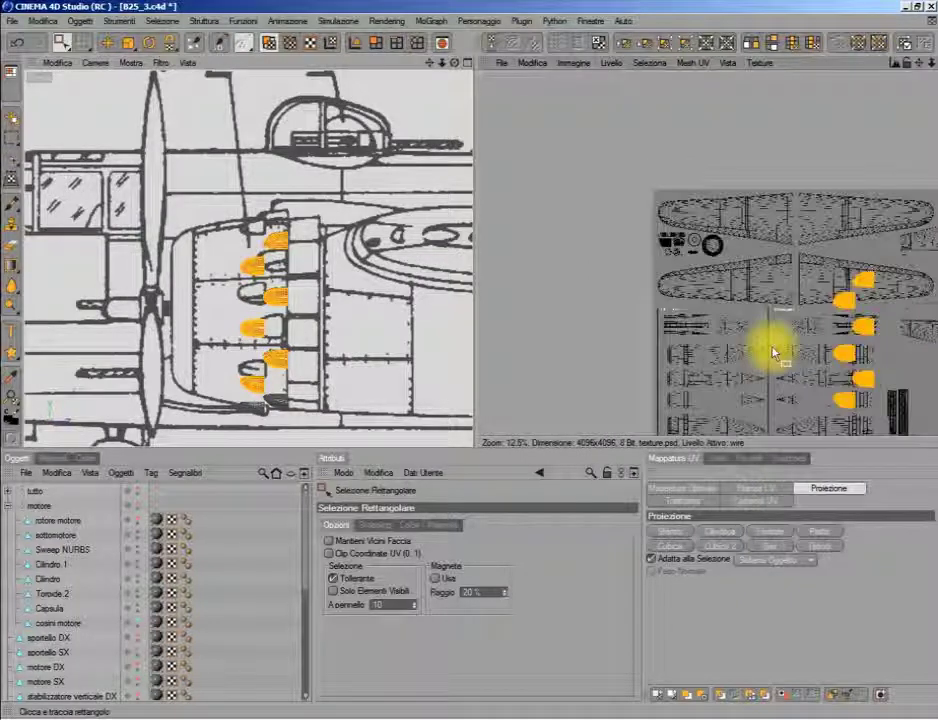
{"action": "middle_click_drag", "start_coordinate": [775, 345], "coordinate": [685, 240], "text": "alt"}
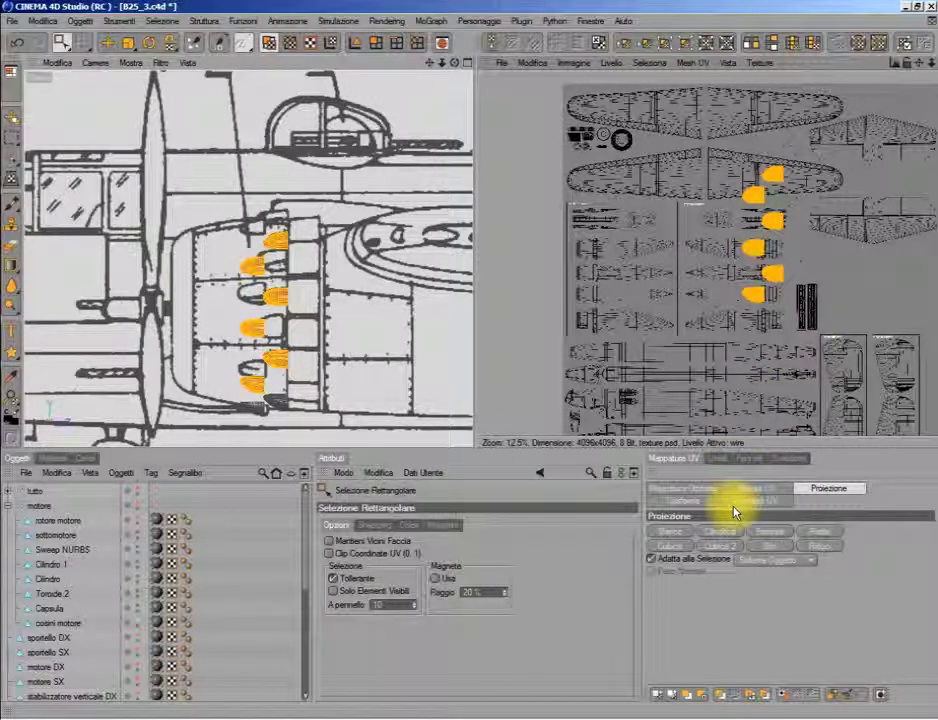
{"action": "right_click", "coordinate": [754, 338]}
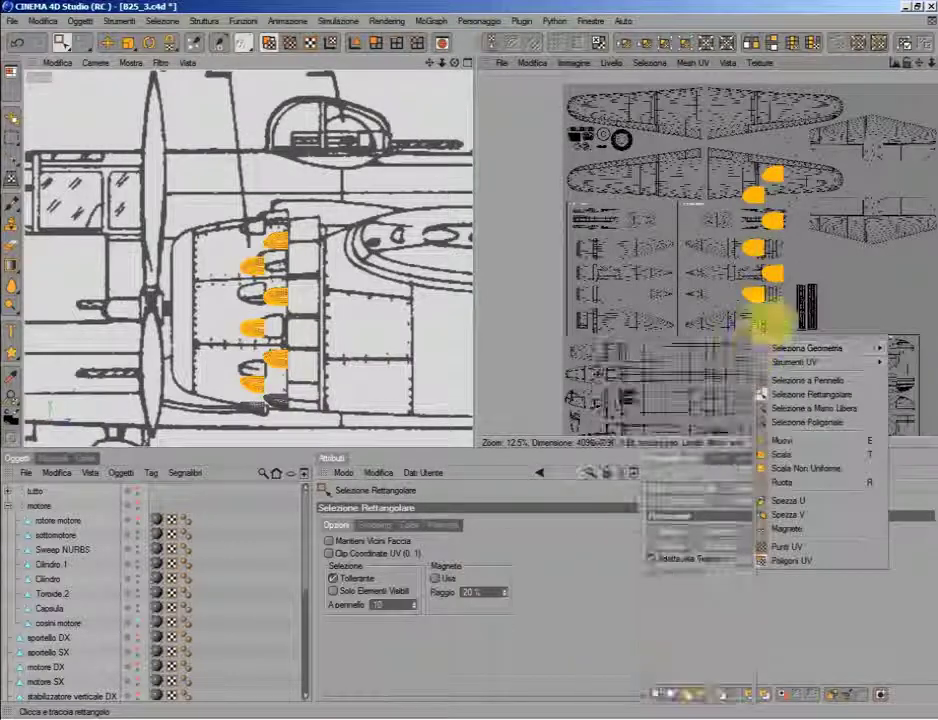
{"action": "left_click", "coordinate": [869, 60]}
{"action": "left_click", "coordinate": [879, 58]}
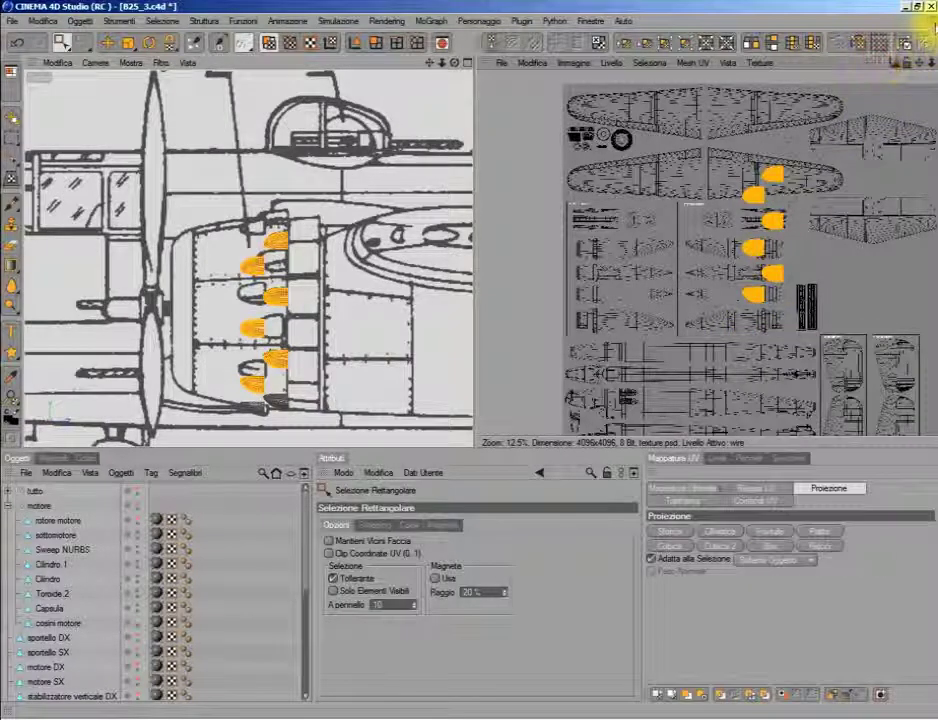
Step: Move and shrink the exhaust UV islands onto the front of the lower nacelle island with Muovi and Scala
{"action": "right_click", "coordinate": [630, 320]}
{"action": "left_click", "coordinate": [666, 423]}
{"action": "left_click_drag", "start_coordinate": [660, 350], "coordinate": [505, 420]}
{"action": "scroll", "coordinate": [505, 420], "scroll_direction": "up", "scroll_amount": 4}
{"action": "left_click_drag", "start_coordinate": [919, 40], "coordinate": [937, 10]}
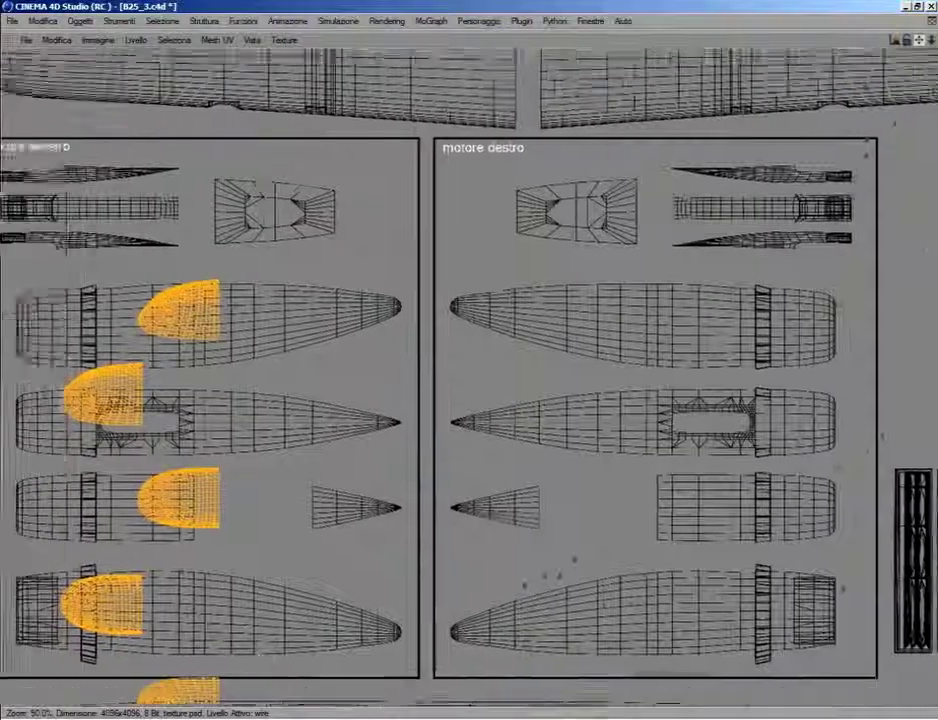
{"action": "right_click", "coordinate": [576, 392]}
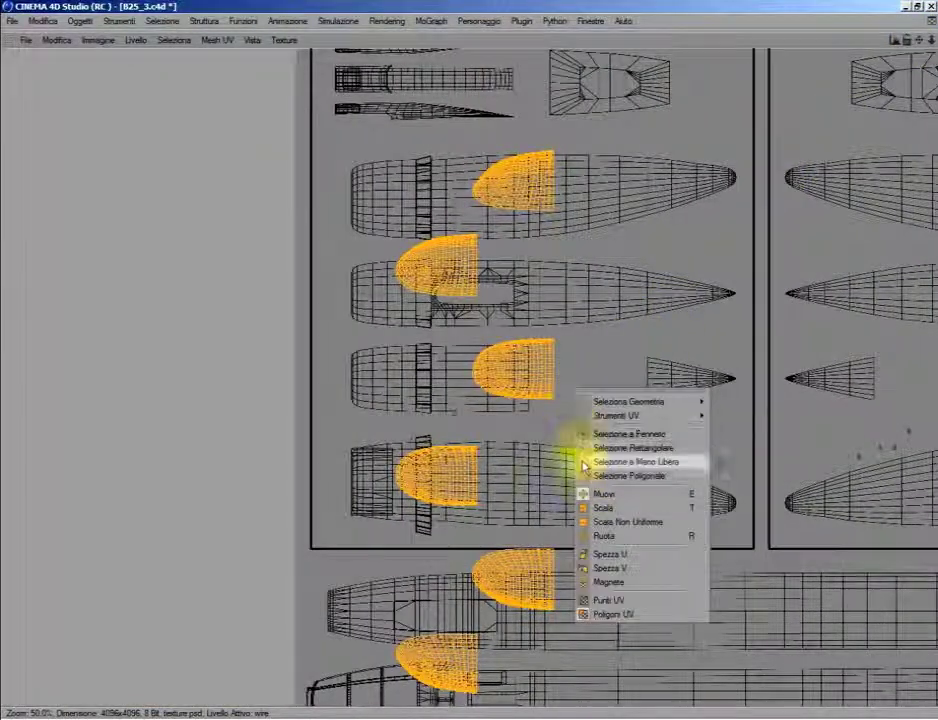
{"action": "left_click", "coordinate": [592, 508]}
{"action": "left_click_drag", "start_coordinate": [592, 508], "coordinate": [480, 508]}
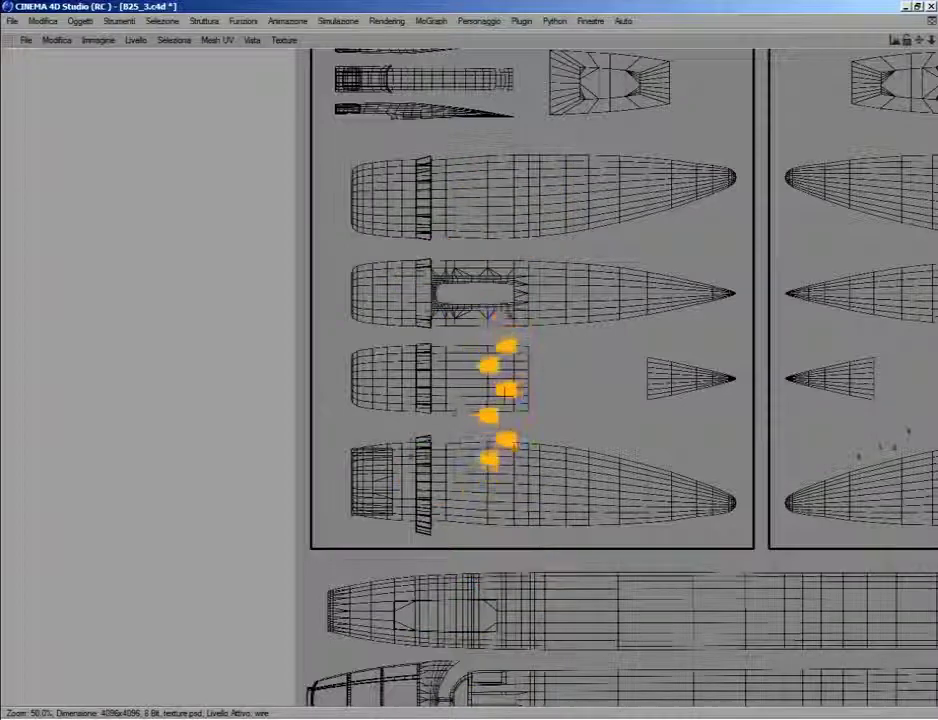
{"action": "right_click", "coordinate": [500, 397]}
{"action": "left_click", "coordinate": [523, 509]}
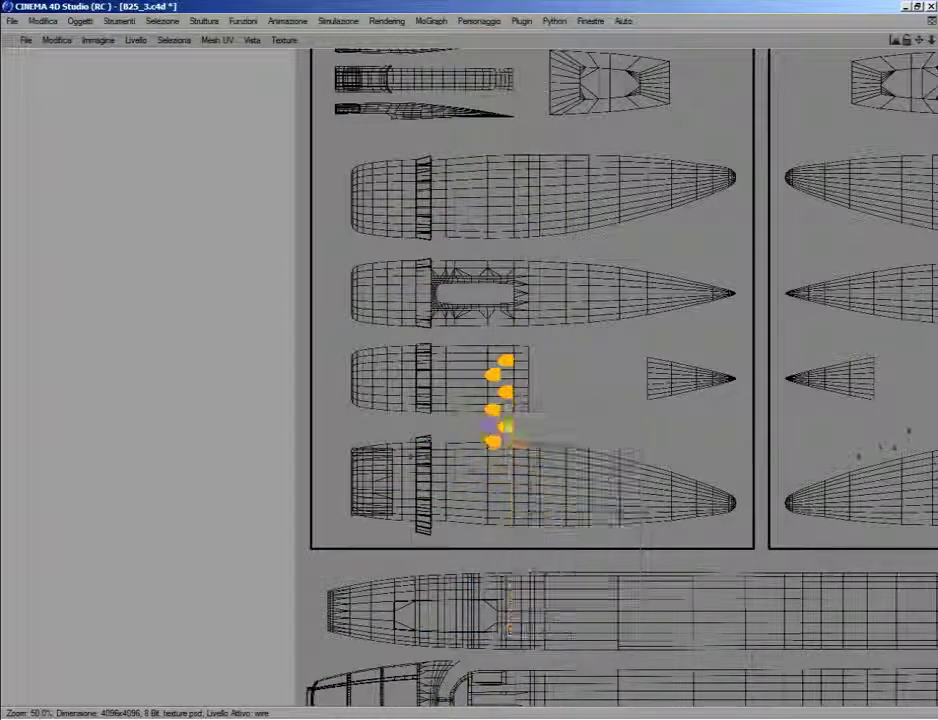
{"action": "left_click_drag", "start_coordinate": [505, 429], "coordinate": [400, 504]}
Step: Zoom in on the nacelle, shrink the exhaust UV islands slightly and nudge them down
{"action": "middle_click_drag", "start_coordinate": [593, 308], "coordinate": [796, 220]}
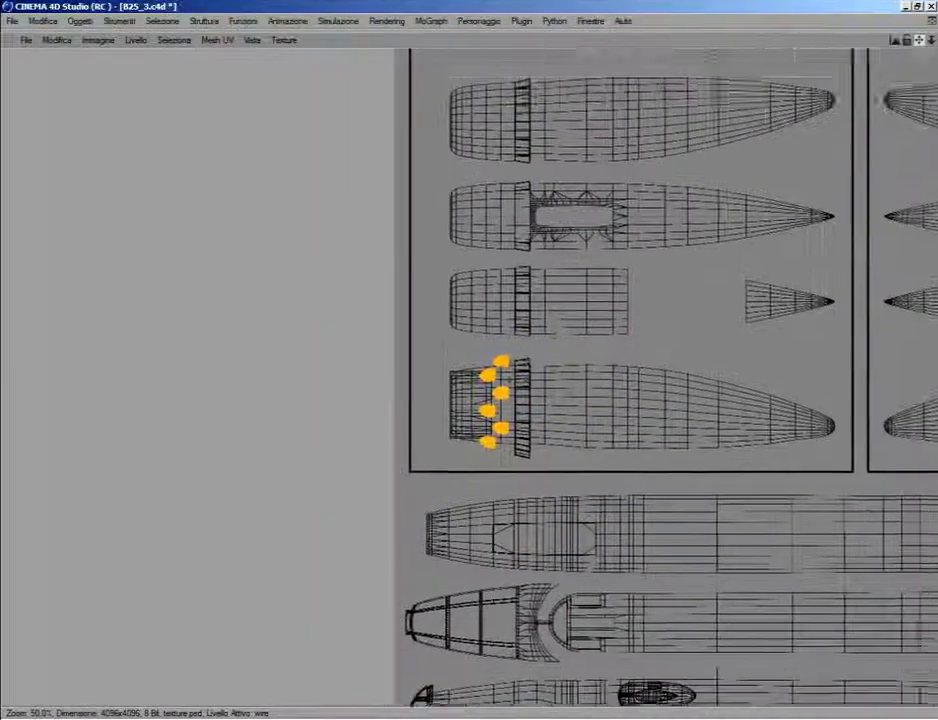
{"action": "scroll", "coordinate": [796, 220], "scroll_direction": "up", "scroll_amount": 3}
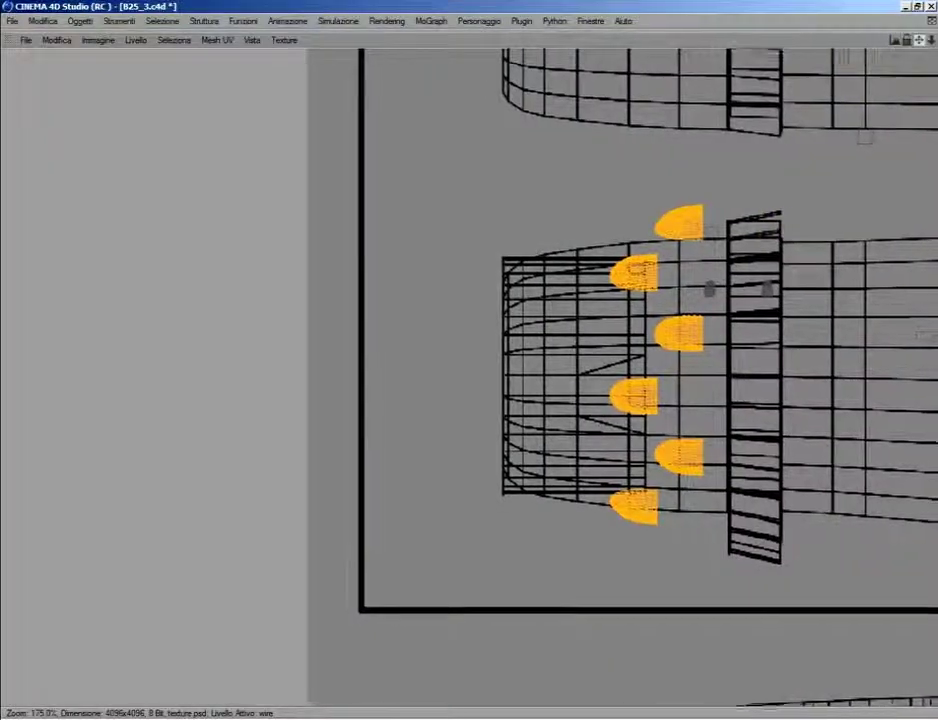
{"action": "left_click_drag", "start_coordinate": [896, 45], "coordinate": [890, 80]}
{"action": "scroll", "coordinate": [738, 217], "scroll_direction": "up", "scroll_amount": 1}
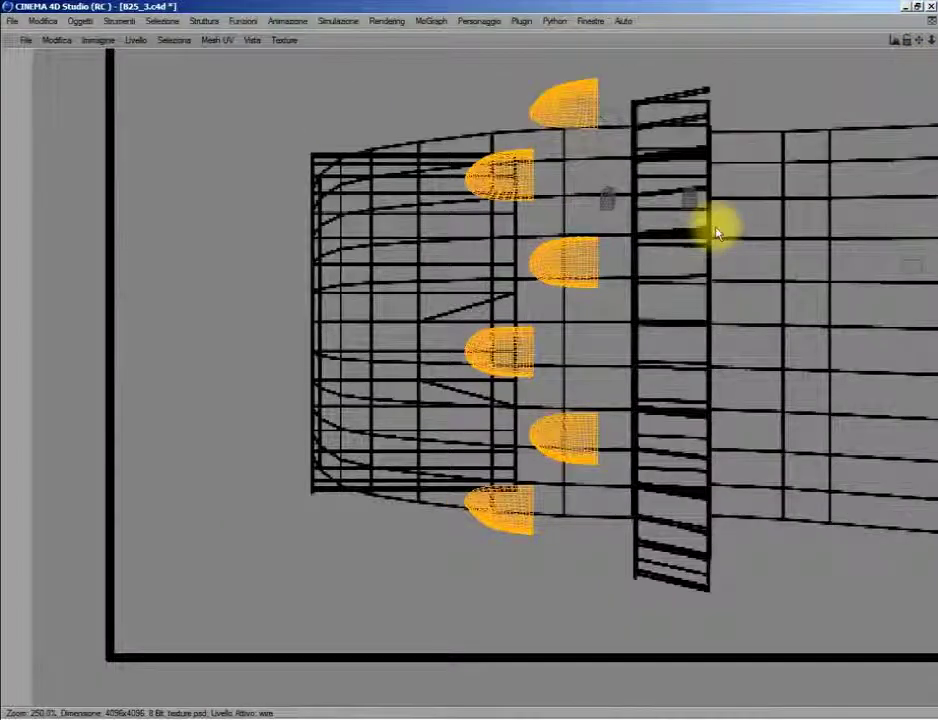
{"action": "right_click", "coordinate": [690, 275]}
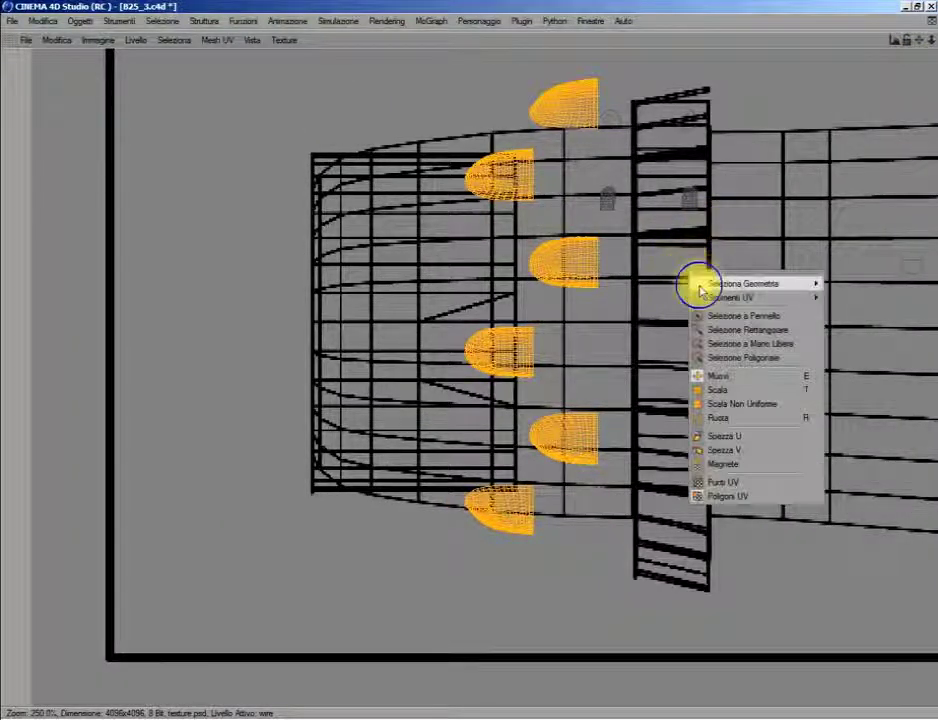
{"action": "left_click", "coordinate": [735, 390]}
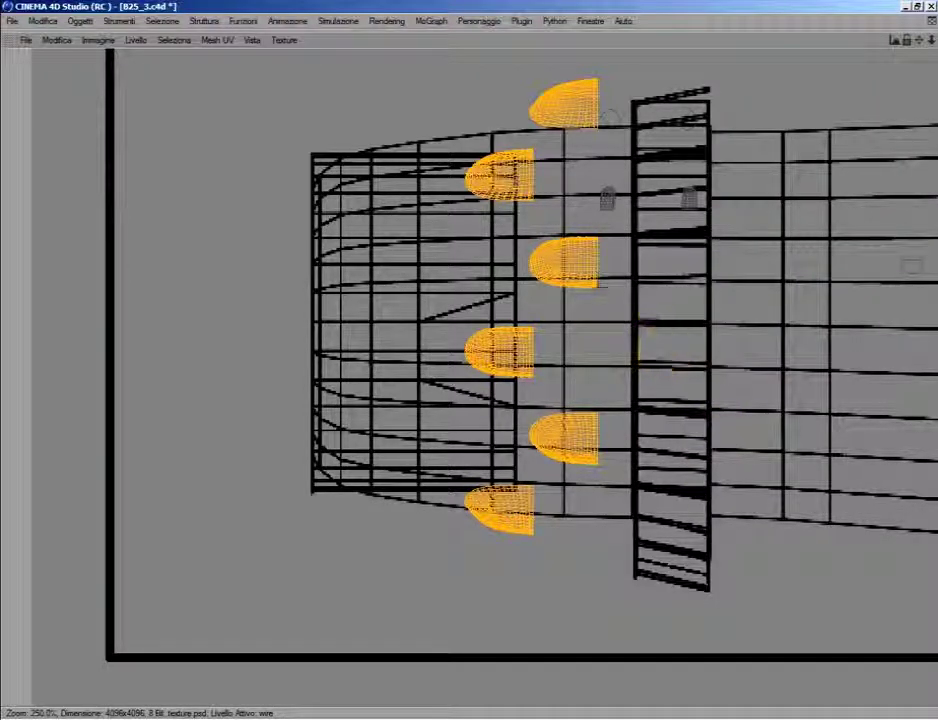
{"action": "left_click_drag", "start_coordinate": [602, 287], "coordinate": [598, 289]}
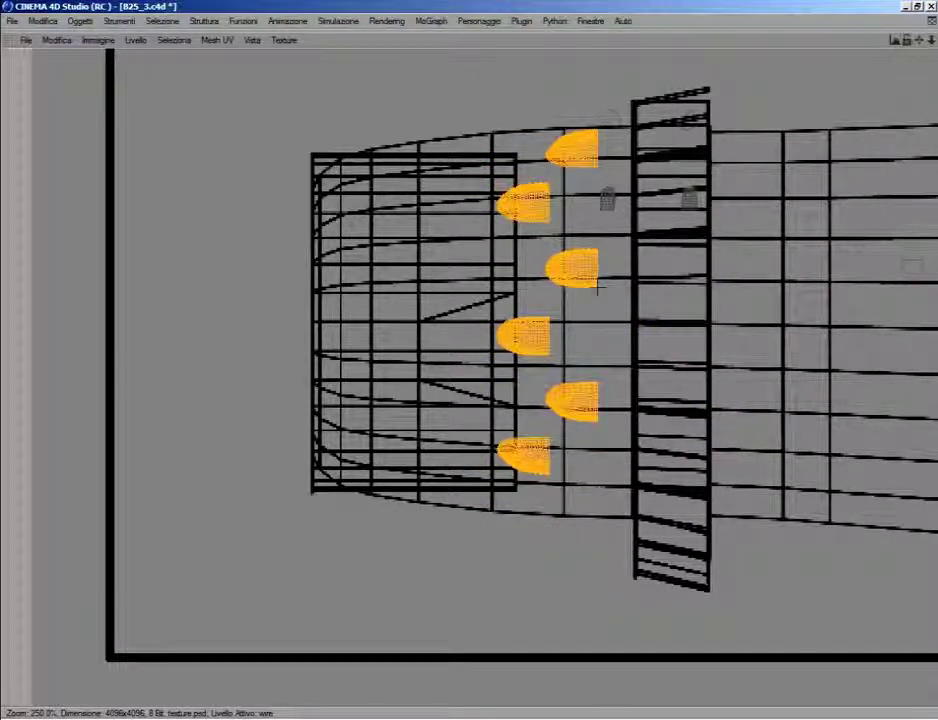
{"action": "right_click", "coordinate": [649, 337]}
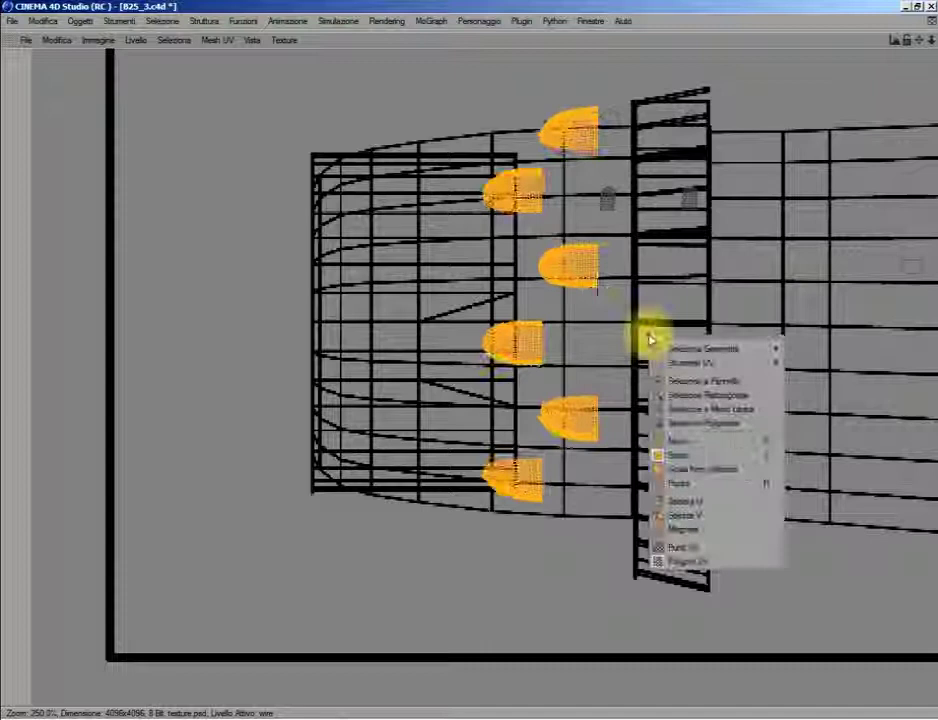
{"action": "left_click", "coordinate": [668, 428]}
{"action": "left_click_drag", "start_coordinate": [668, 428], "coordinate": [672, 445]}
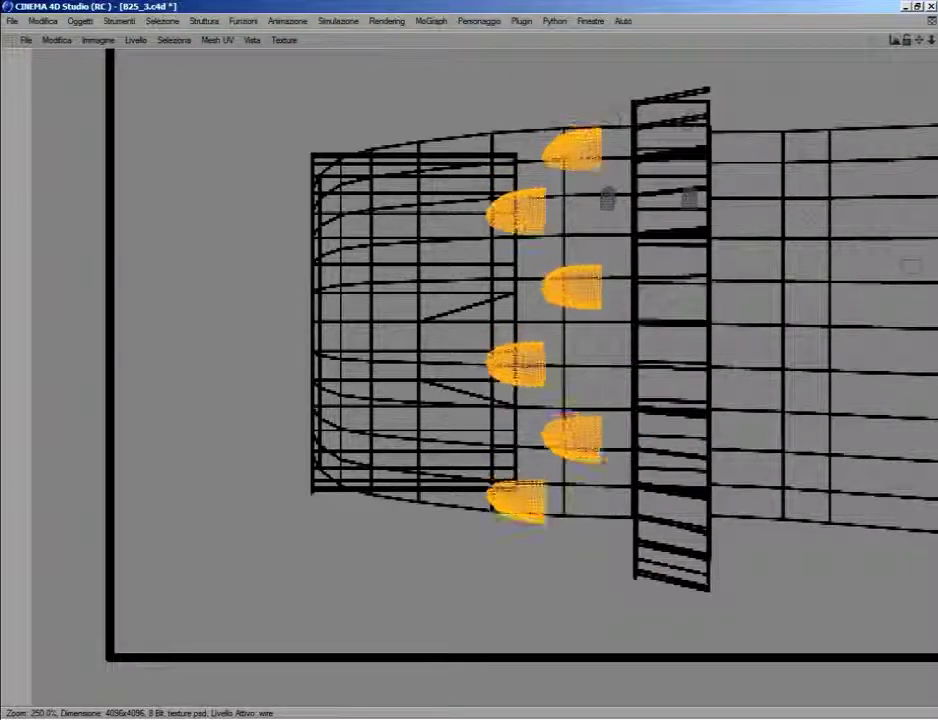
Step: Shift the orange UV islands up slightly, zoom out, and restore the full layout
{"action": "right_click", "coordinate": [666, 393]}
{"action": "left_click", "coordinate": [700, 458]}
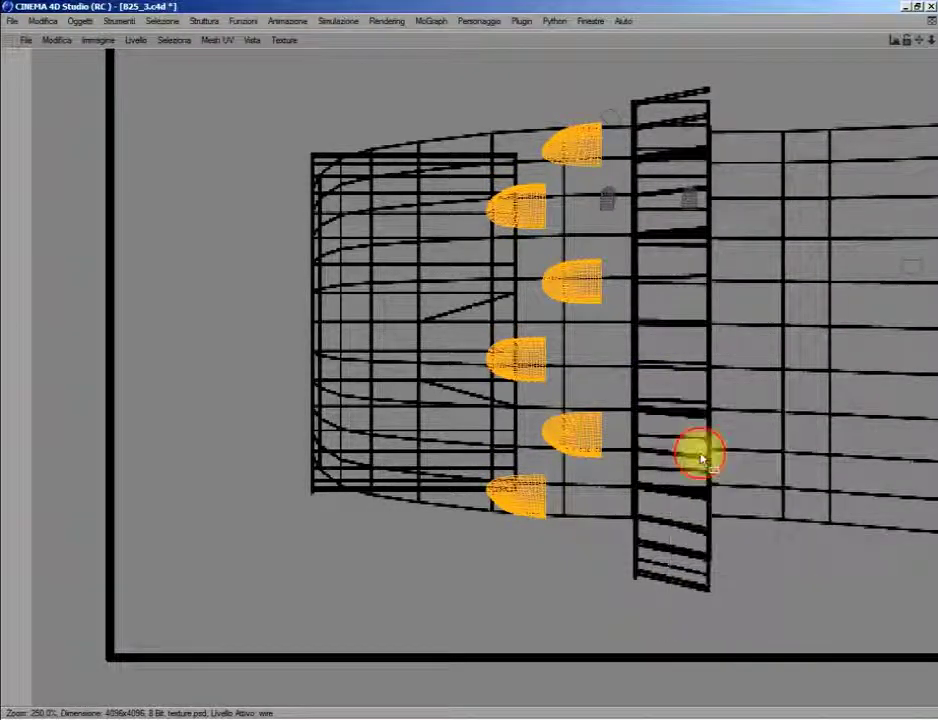
{"action": "right_click", "coordinate": [704, 442]}
{"action": "left_click", "coordinate": [722, 560]}
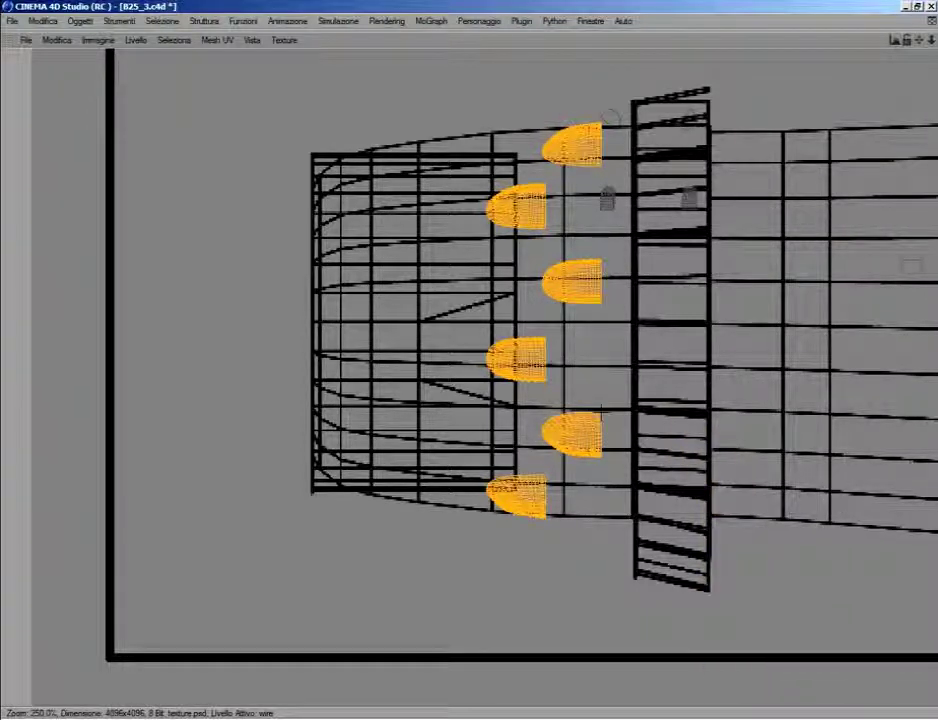
{"action": "right_click", "coordinate": [827, 142]}
{"action": "left_click", "coordinate": [817, 247]}
{"action": "left_click_drag", "start_coordinate": [740, 258], "coordinate": [740, 258]}
{"action": "scroll", "coordinate": [740, 258], "scroll_direction": "down", "scroll_amount": 2}
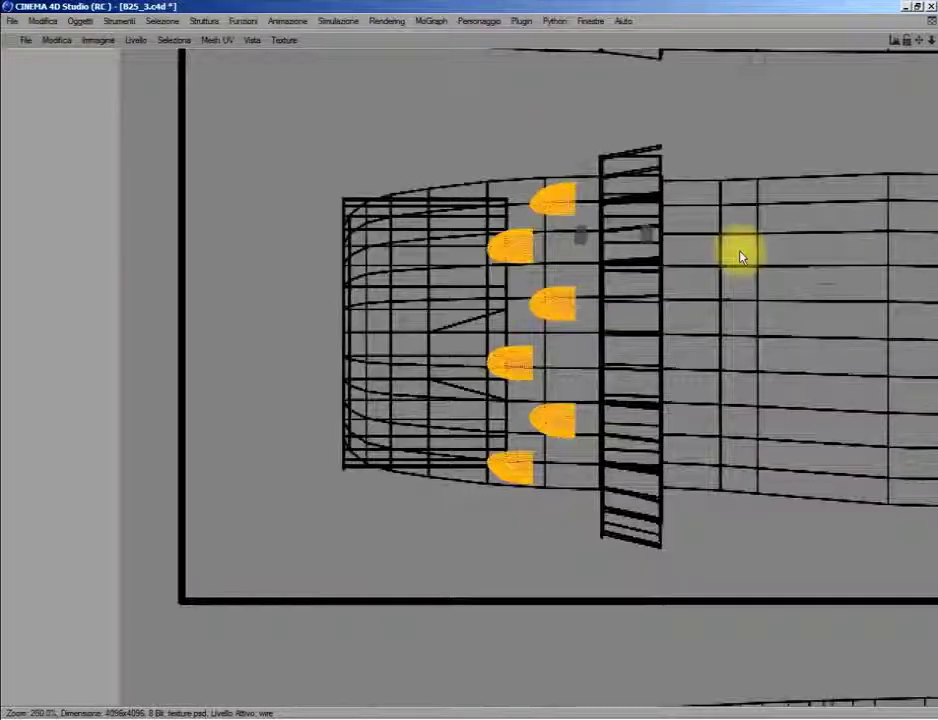
{"action": "scroll", "coordinate": [740, 255], "scroll_direction": "down", "scroll_amount": 2}
{"action": "scroll", "coordinate": [740, 255], "scroll_direction": "down", "scroll_amount": 2}
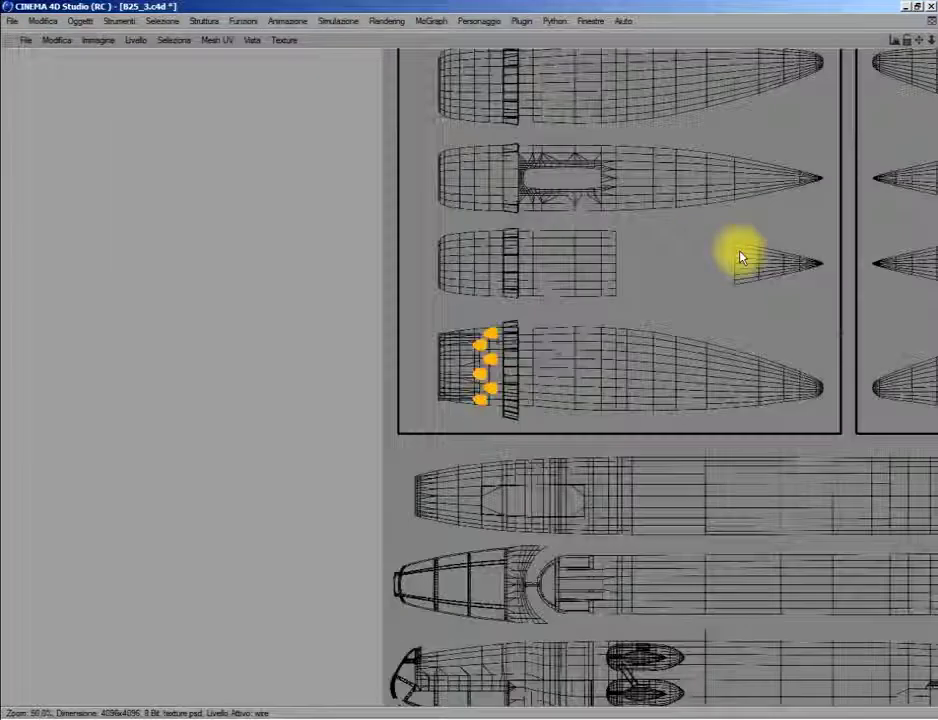
{"action": "left_click", "coordinate": [917, 7]}
Step: Box-select the left-side engine ring pieces in the front view, then maximize the side view
{"action": "middle_click", "coordinate": [396, 272]}
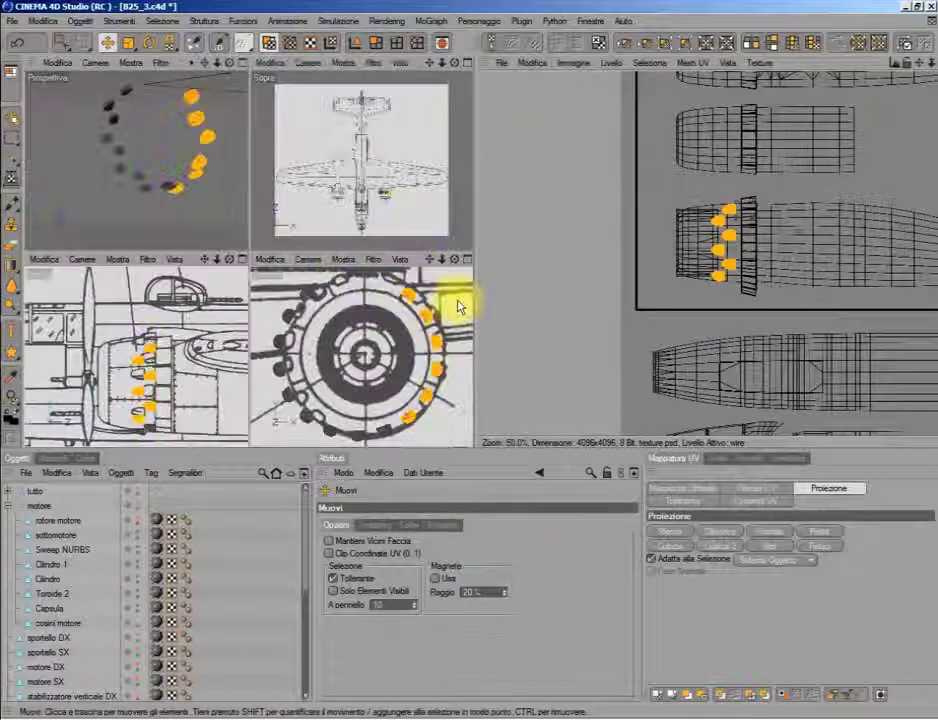
{"action": "middle_click", "coordinate": [456, 303]}
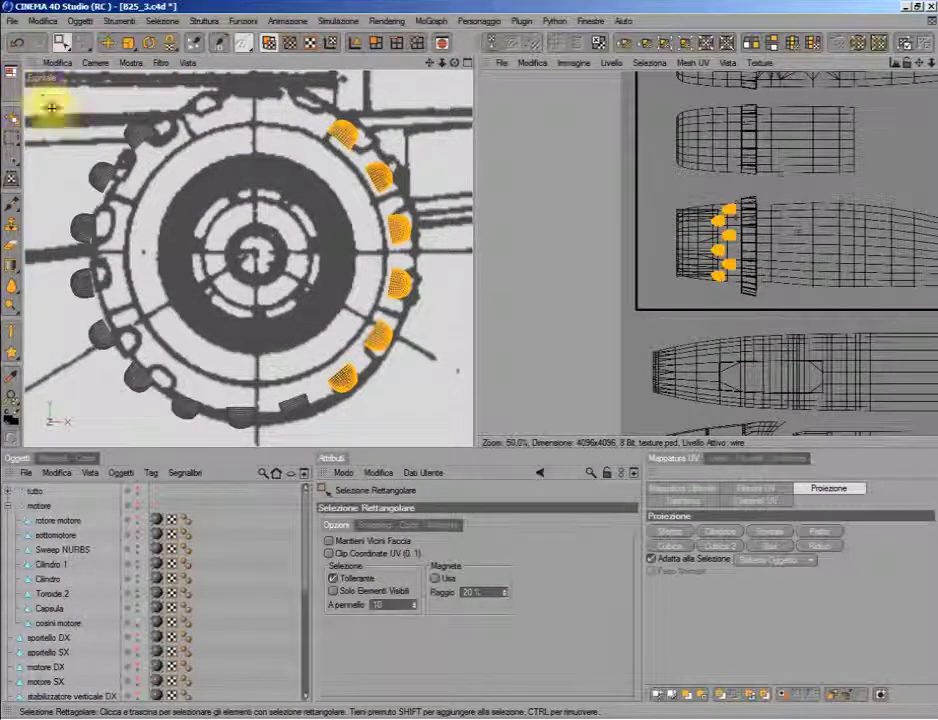
{"action": "mouse_move", "coordinate": [41, 96]}
{"action": "left_mouse_down"}
{"action": "mouse_move", "coordinate": [143, 257]}
{"action": "mouse_move", "coordinate": [157, 307]}
{"action": "mouse_move", "coordinate": [161, 406]}
{"action": "left_mouse_up"}
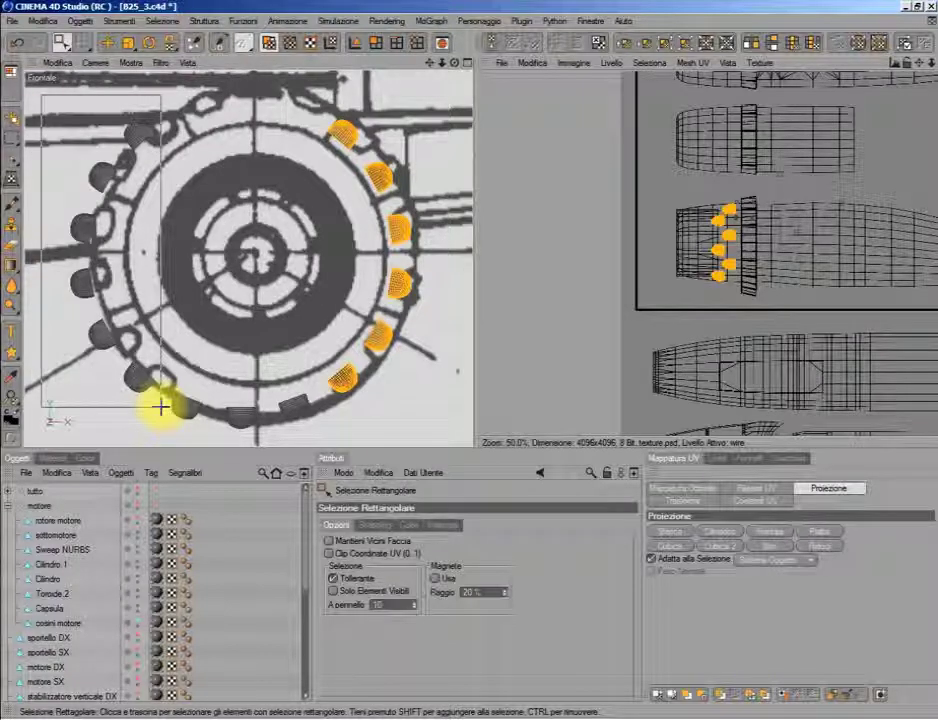
{"action": "left_click_drag", "start_coordinate": [161, 406], "coordinate": [163, 402]}
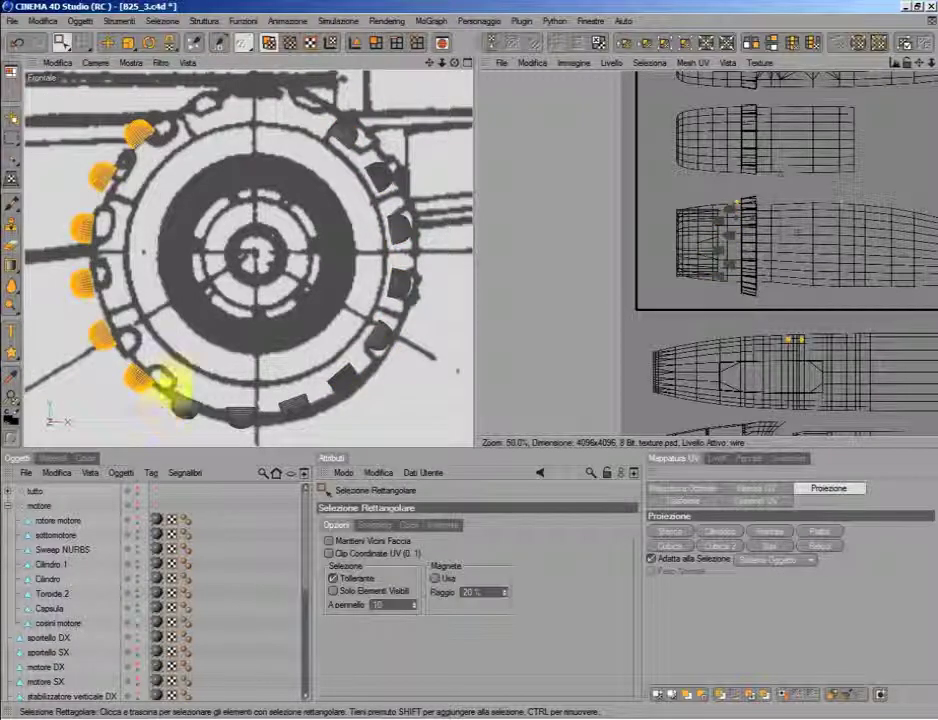
{"action": "middle_click", "coordinate": [408, 265]}
{"action": "middle_click", "coordinate": [225, 335]}
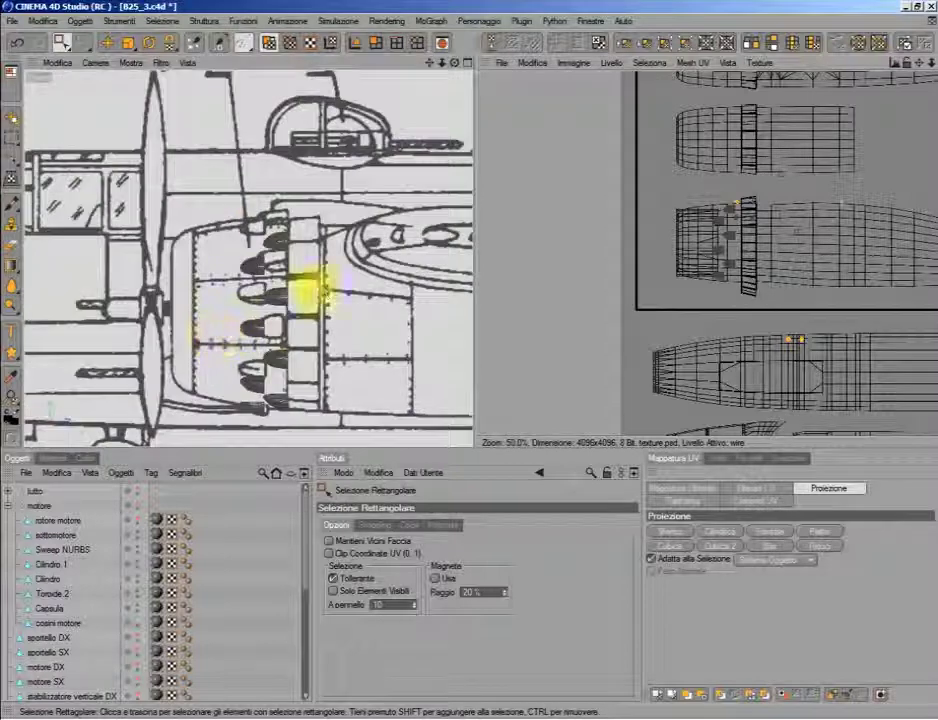
{"action": "mouse_move", "coordinate": [893, 62]}
{"action": "left_mouse_down"}
{"action": "mouse_move", "coordinate": [838, 62]}
{"action": "mouse_move", "coordinate": [785, 203]}
{"action": "left_mouse_up"}
Step: Move the orange UV pieces left onto the texture, then maximize the texture view and zoom in
{"action": "left_click", "coordinate": [785, 530]}
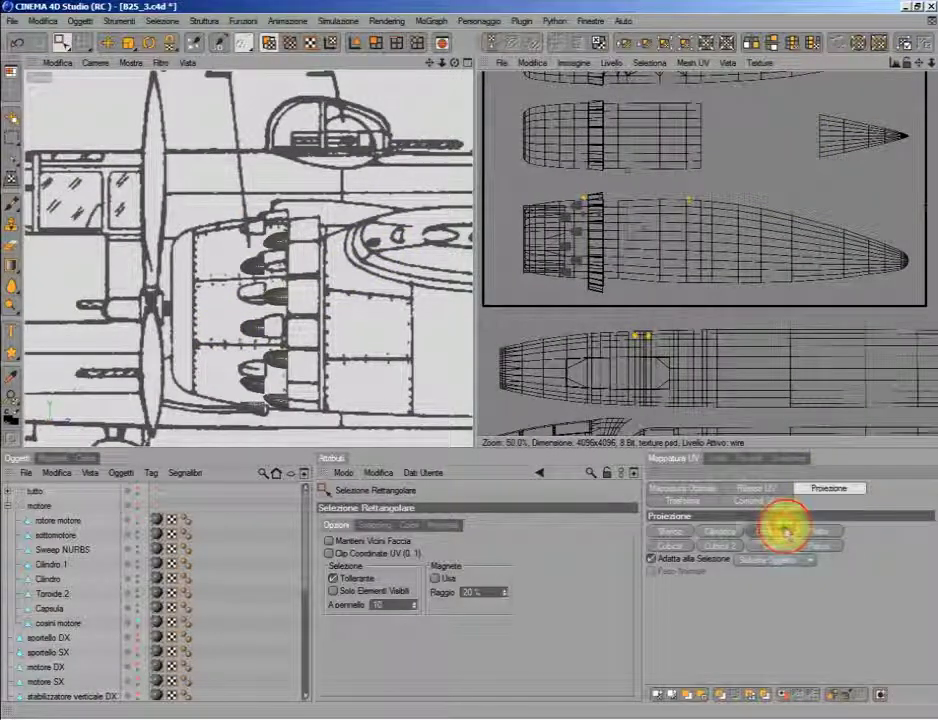
{"action": "scroll", "coordinate": [718, 275], "scroll_direction": "down", "scroll_amount": 2}
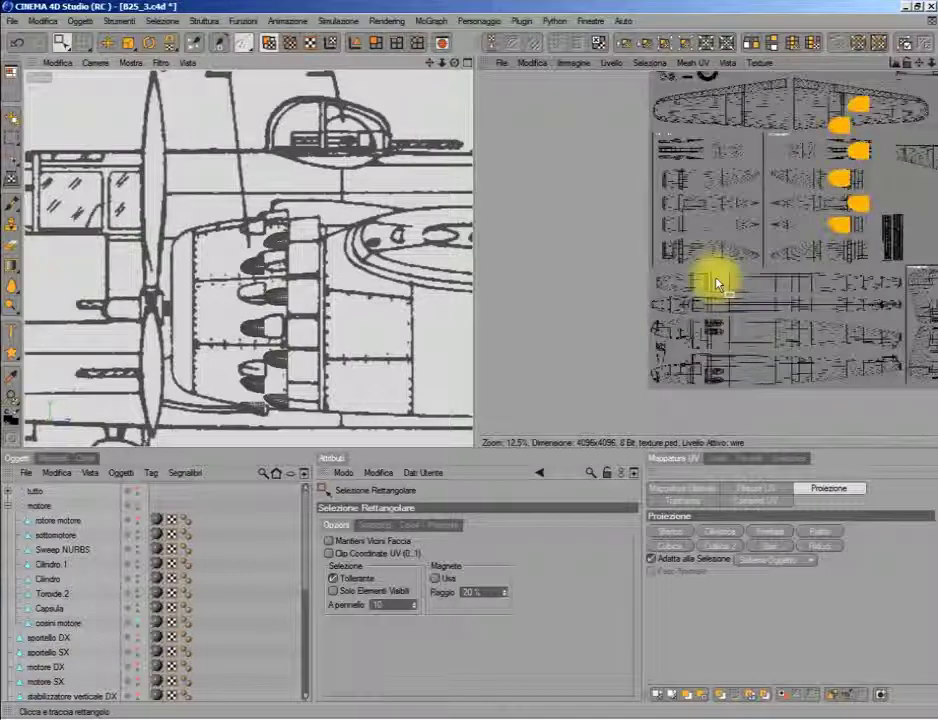
{"action": "right_click", "coordinate": [835, 143]}
{"action": "left_click", "coordinate": [791, 247]}
{"action": "left_click_drag", "start_coordinate": [791, 193], "coordinate": [651, 193]}
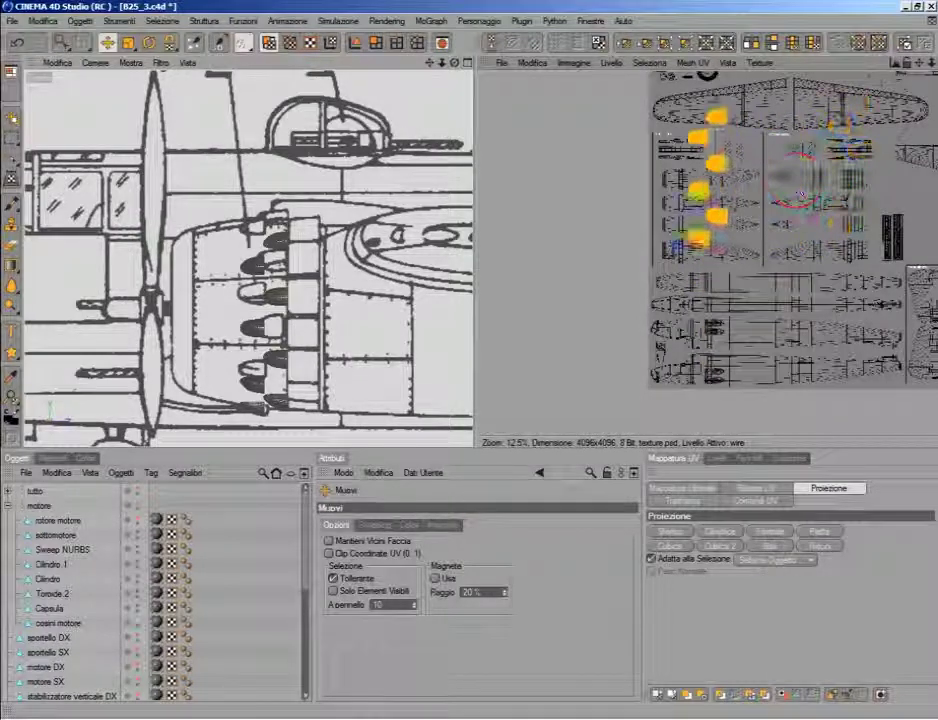
{"action": "left_click", "coordinate": [768, 501]}
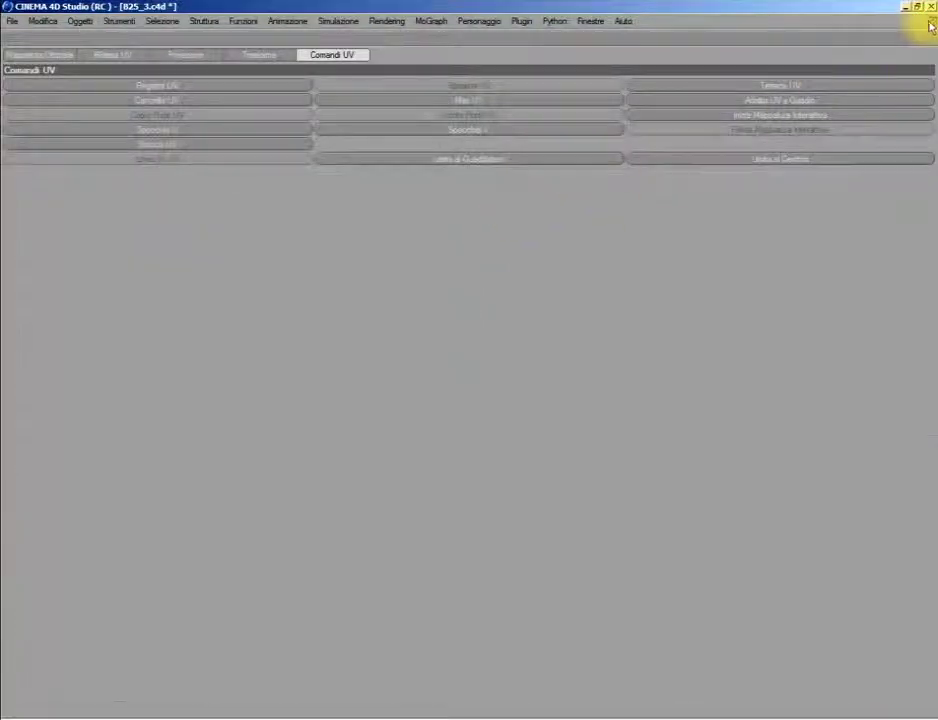
{"action": "left_click", "coordinate": [930, 27]}
{"action": "left_click", "coordinate": [915, 42]}
{"action": "scroll", "coordinate": [553, 229], "scroll_direction": "up", "scroll_amount": 3}
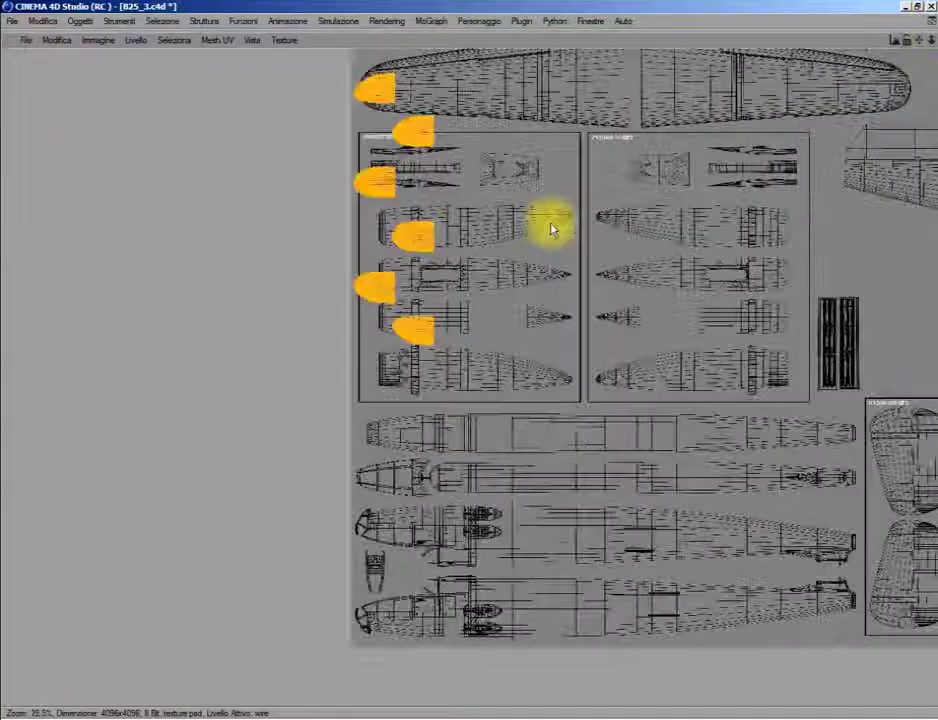
{"action": "scroll", "coordinate": [553, 229], "scroll_direction": "up", "scroll_amount": 2}
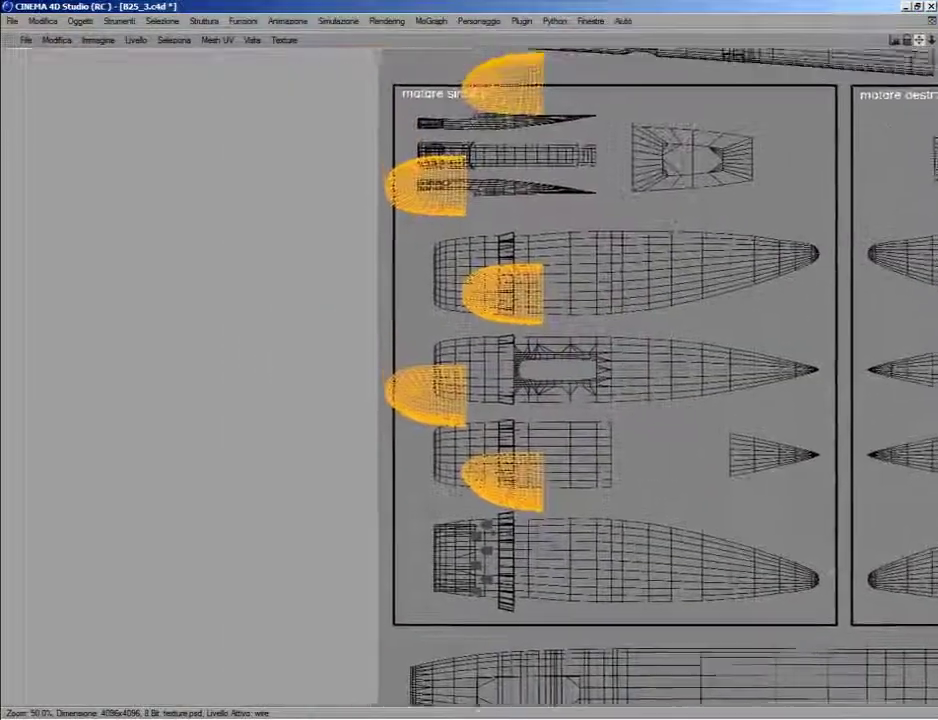
{"action": "scroll", "coordinate": [712, 216], "scroll_direction": "up", "scroll_amount": 2}
Step: Scale and move the UV islands into a tight column on the motore sinistro nacelle island
{"action": "right_click", "coordinate": [606, 239]}
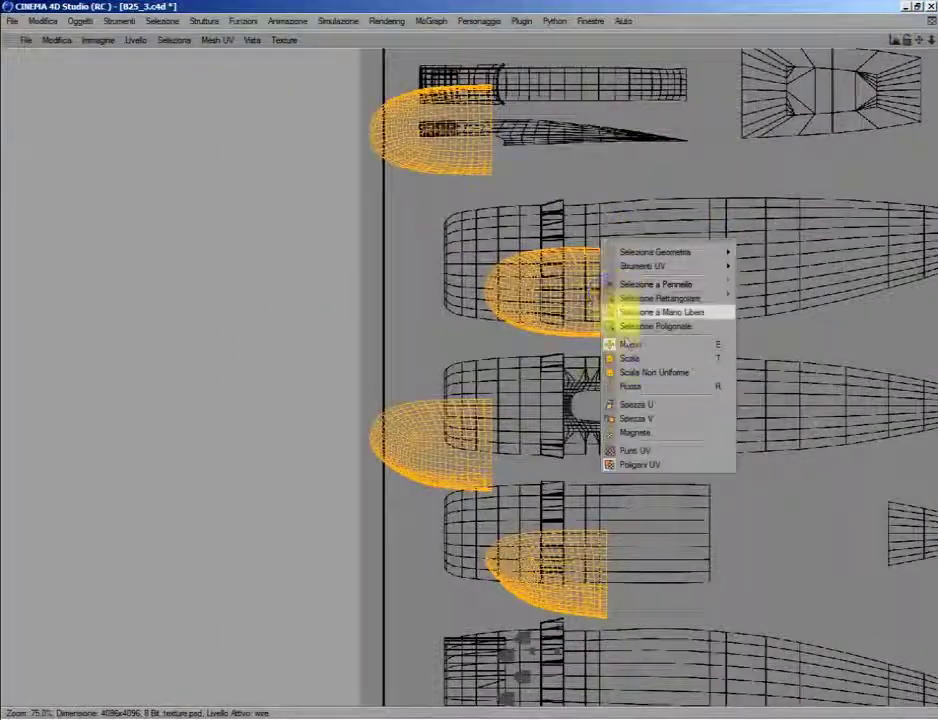
{"action": "left_click", "coordinate": [628, 357]}
{"action": "mouse_move", "coordinate": [534, 341]}
{"action": "left_mouse_down"}
{"action": "mouse_move", "coordinate": [521, 323]}
{"action": "mouse_move", "coordinate": [513, 358]}
{"action": "left_mouse_up"}
{"action": "right_click", "coordinate": [513, 360]}
{"action": "left_click", "coordinate": [557, 452]}
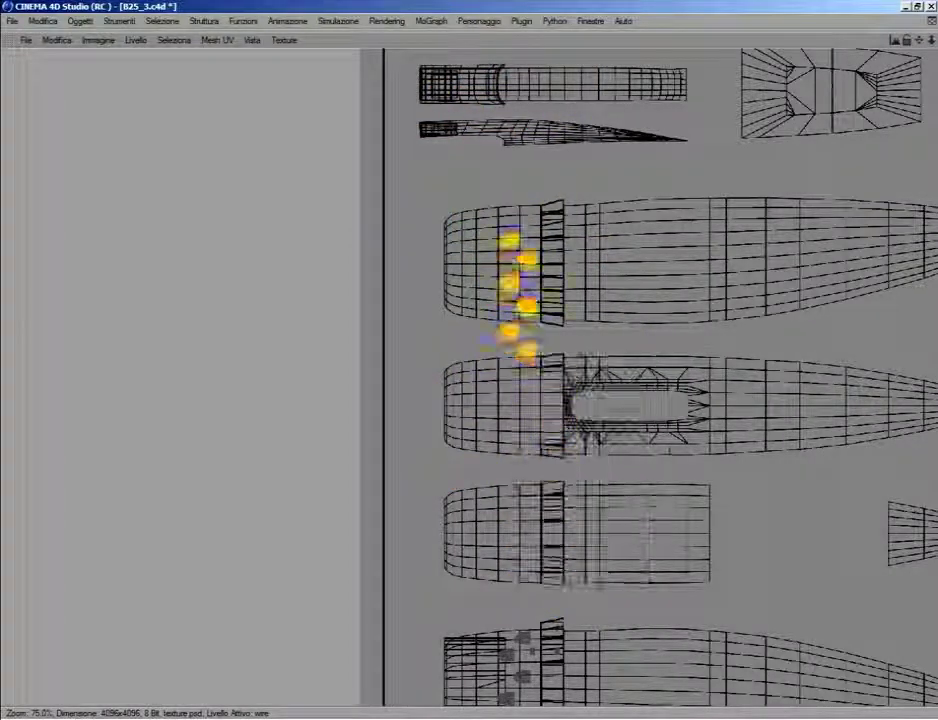
{"action": "left_click_drag", "start_coordinate": [516, 295], "coordinate": [516, 265]}
{"action": "right_click", "coordinate": [540, 287]}
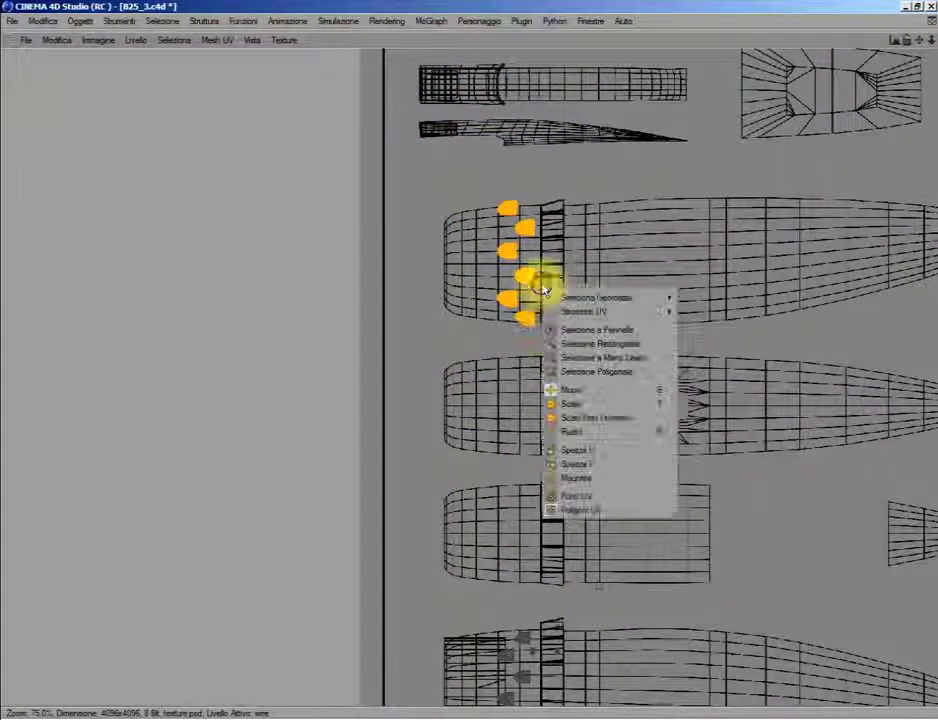
{"action": "left_click", "coordinate": [572, 389]}
{"action": "left_click_drag", "start_coordinate": [555, 325], "coordinate": [533, 325]}
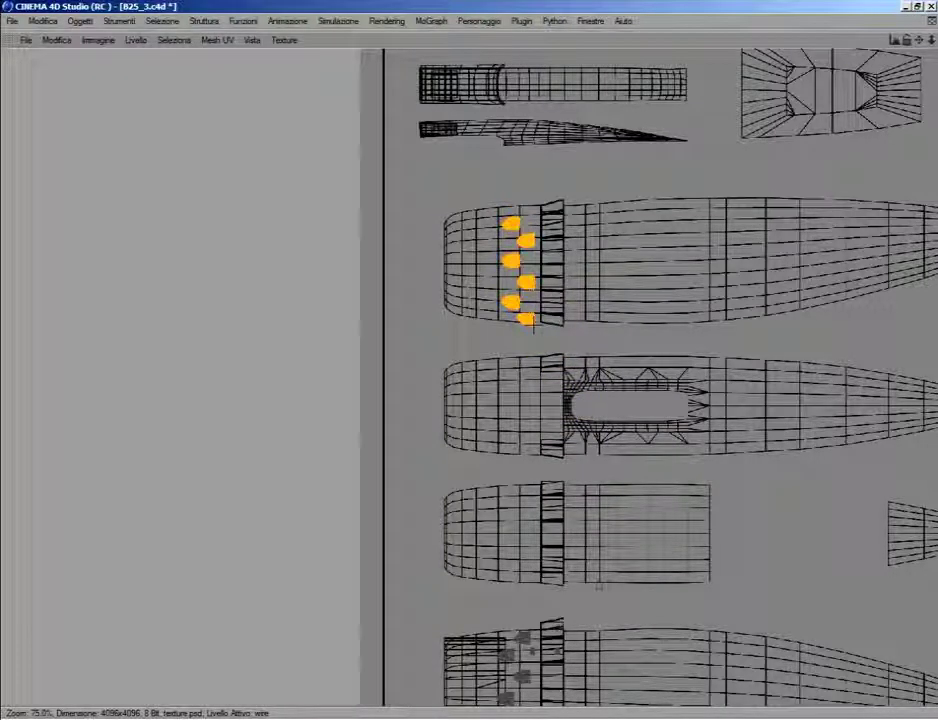
{"action": "right_click", "coordinate": [548, 325]}
{"action": "left_click", "coordinate": [584, 372]}
{"action": "left_click_drag", "start_coordinate": [597, 438], "coordinate": [597, 426]}
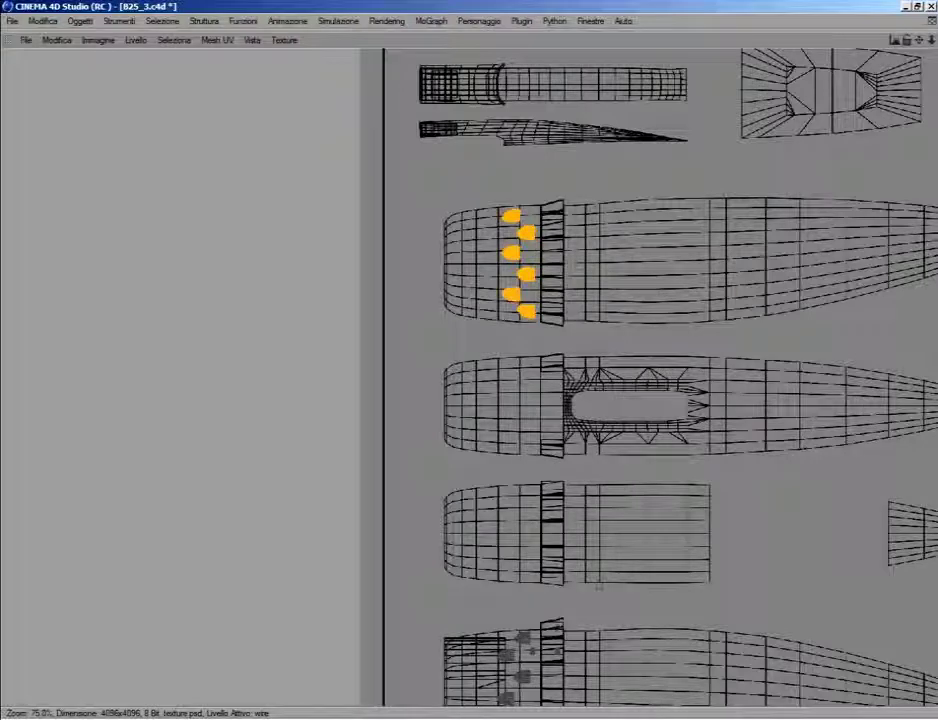
Step: Box-select the three pieces at the bottom of the engine ring in the front view
{"action": "left_click", "coordinate": [906, 40]}
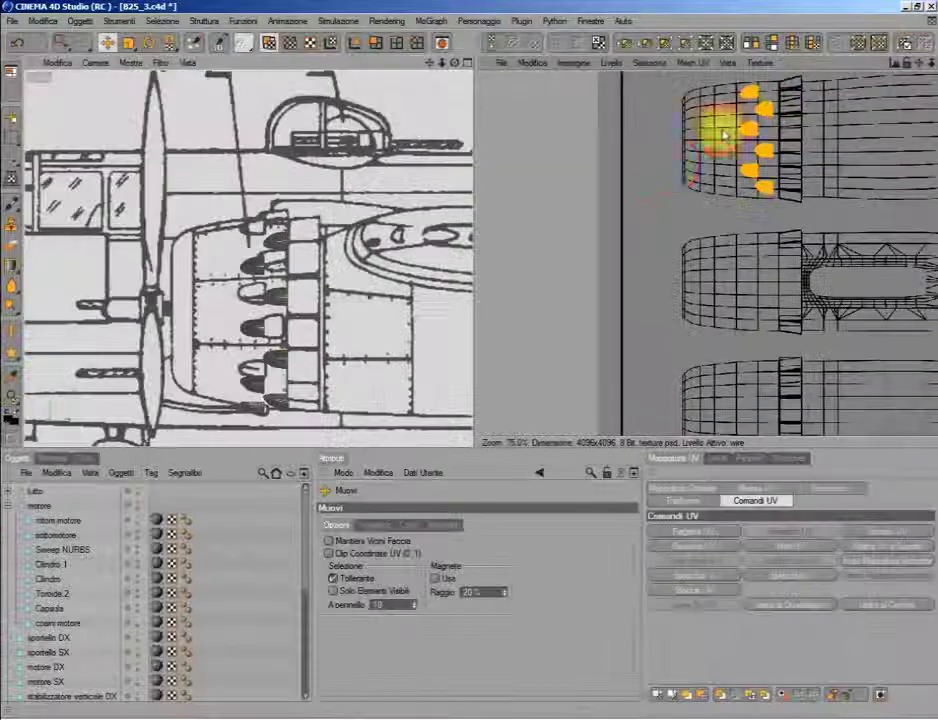
{"action": "middle_click", "coordinate": [408, 270]}
{"action": "middle_click", "coordinate": [427, 295]}
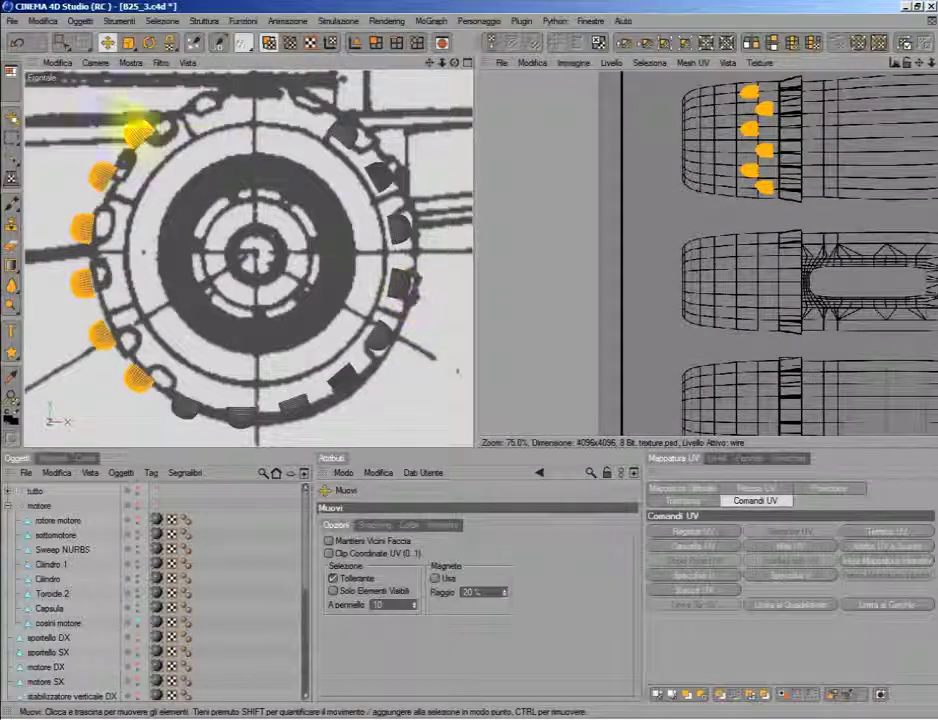
{"action": "left_click", "coordinate": [57, 44]}
{"action": "left_click_drag", "start_coordinate": [166, 353], "coordinate": [315, 448]}
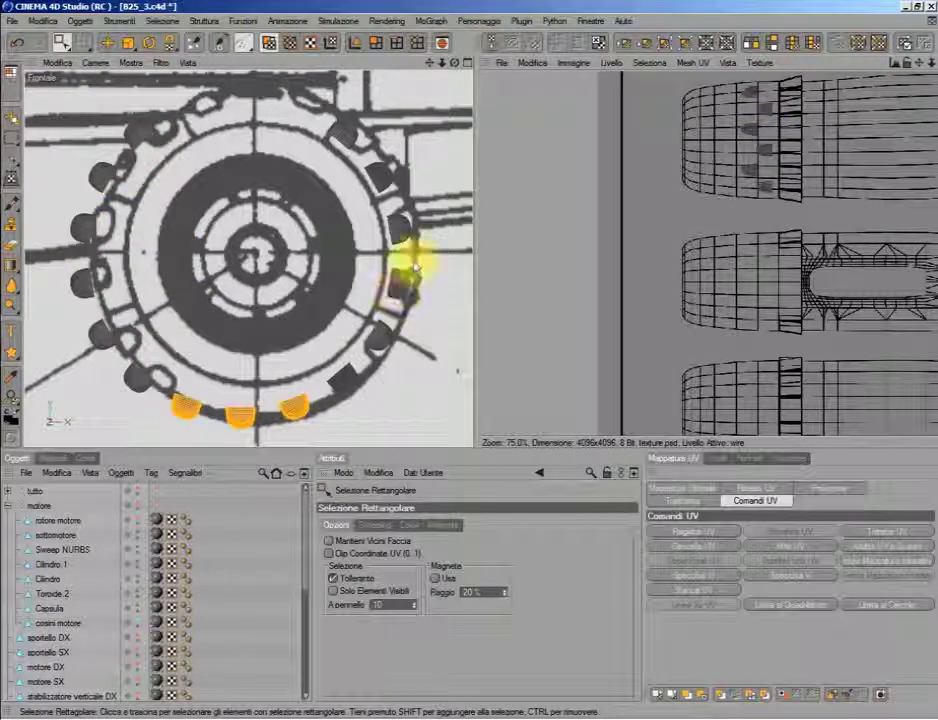
Step: Set the top view's camera to Sotto, maximize it, and zoom the UV editor out to 16.7%
{"action": "middle_click", "coordinate": [412, 258]}
{"action": "middle_click", "coordinate": [368, 228]}
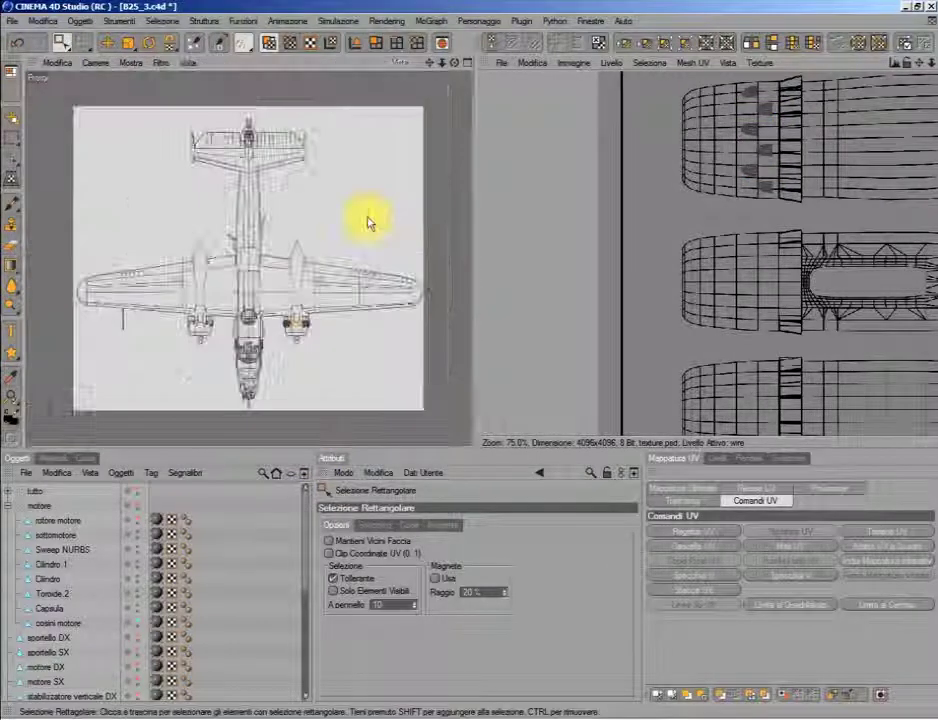
{"action": "left_click", "coordinate": [95, 62]}
{"action": "left_click", "coordinate": [135, 227]}
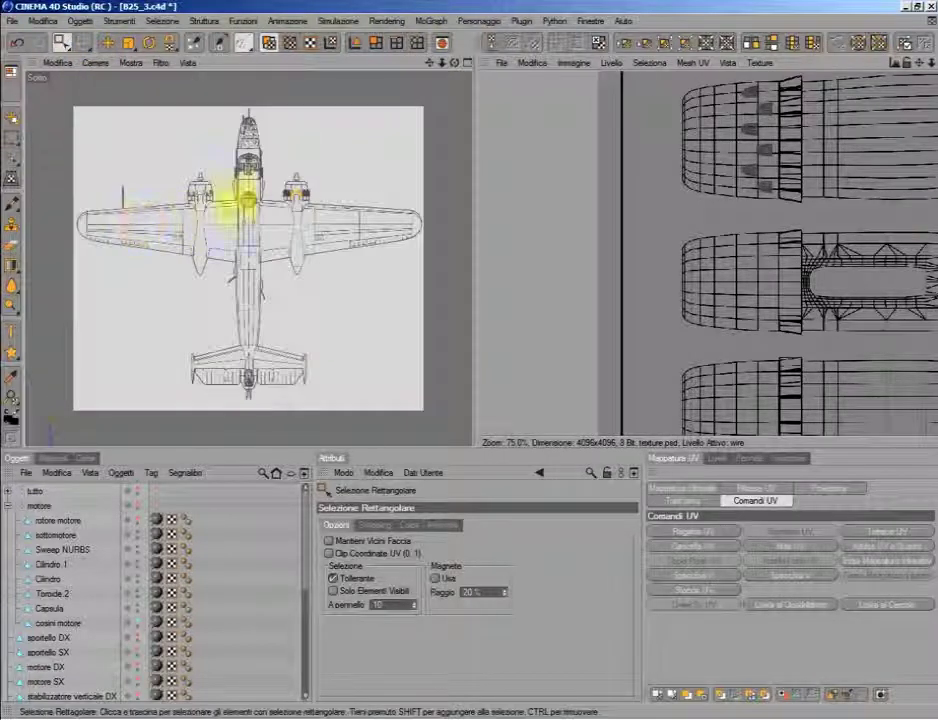
{"action": "key", "text": "F5"}
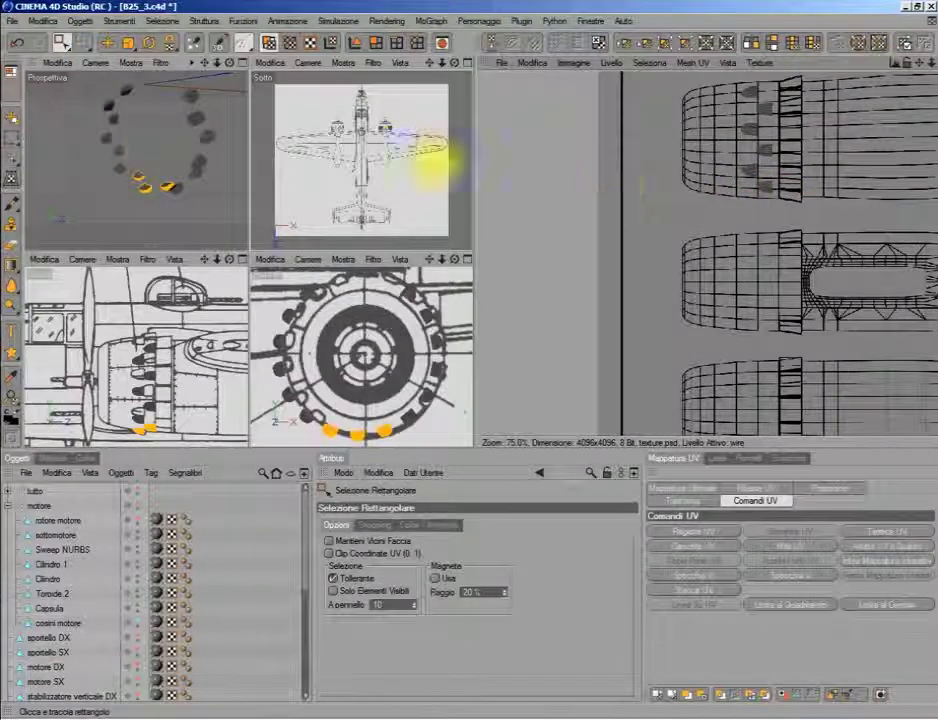
{"action": "middle_click", "coordinate": [357, 185]}
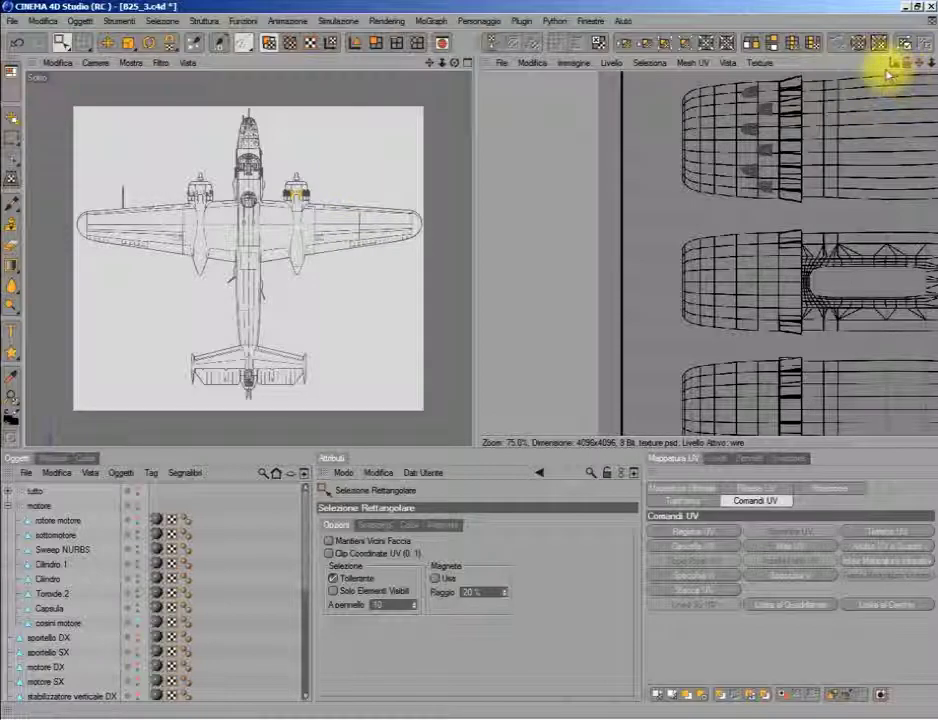
{"action": "left_click_drag", "start_coordinate": [910, 68], "coordinate": [858, 368]}
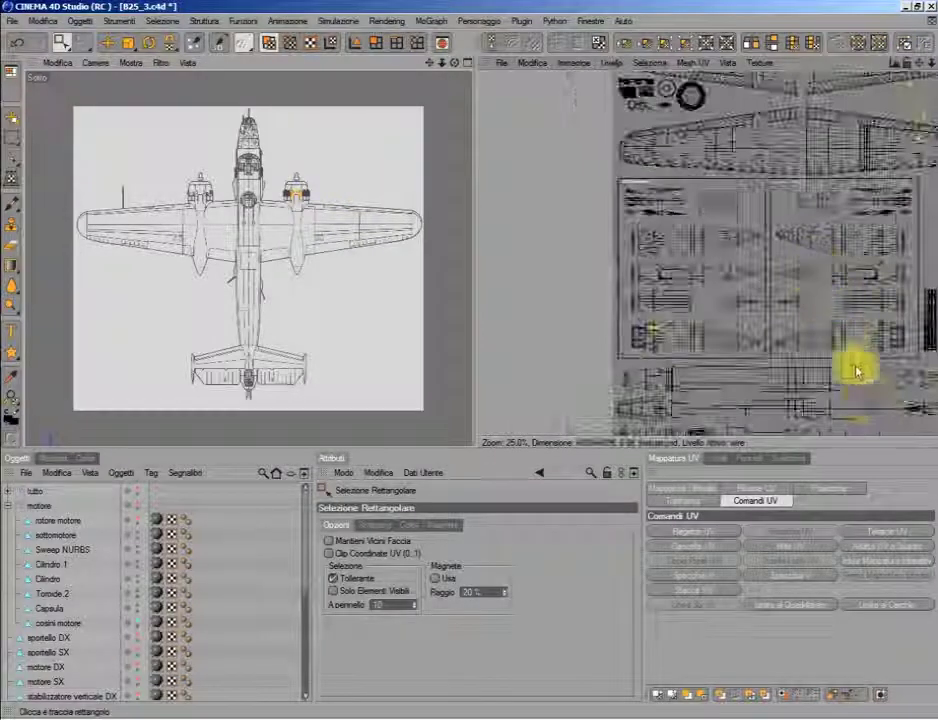
{"action": "left_click", "coordinate": [846, 490]}
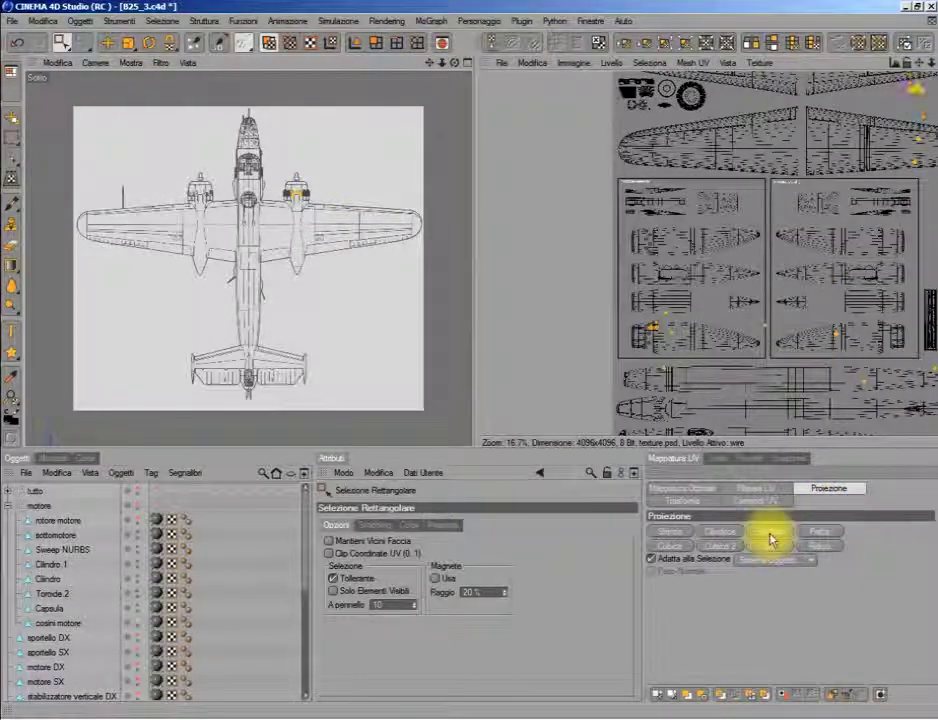
{"action": "left_click", "coordinate": [690, 500]}
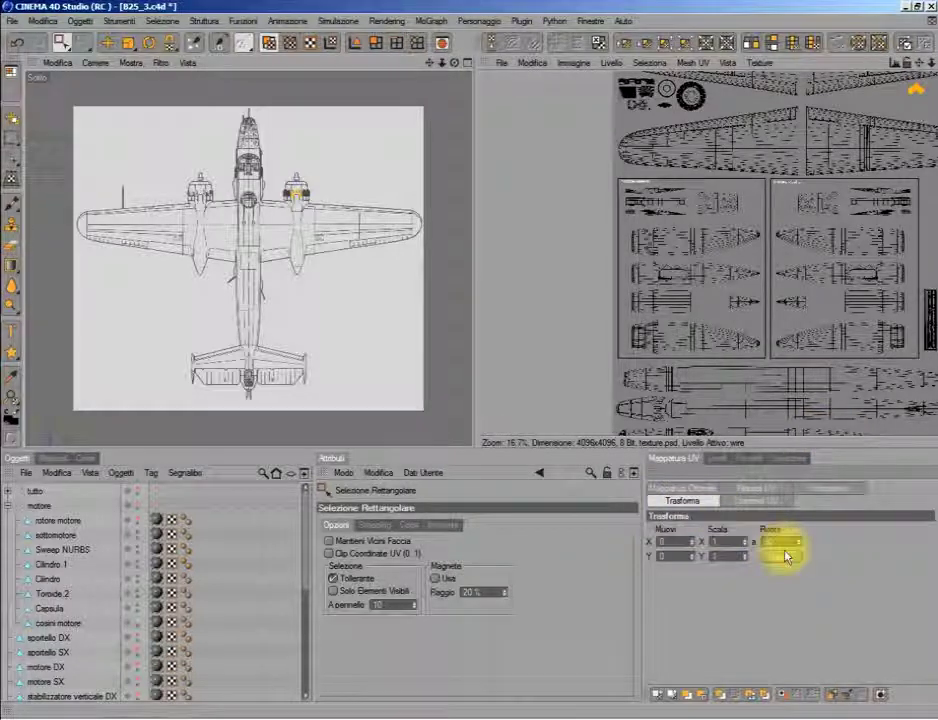
{"action": "type", "text": "90"}
{"action": "right_click", "coordinate": [904, 138]}
{"action": "left_click", "coordinate": [893, 243]}
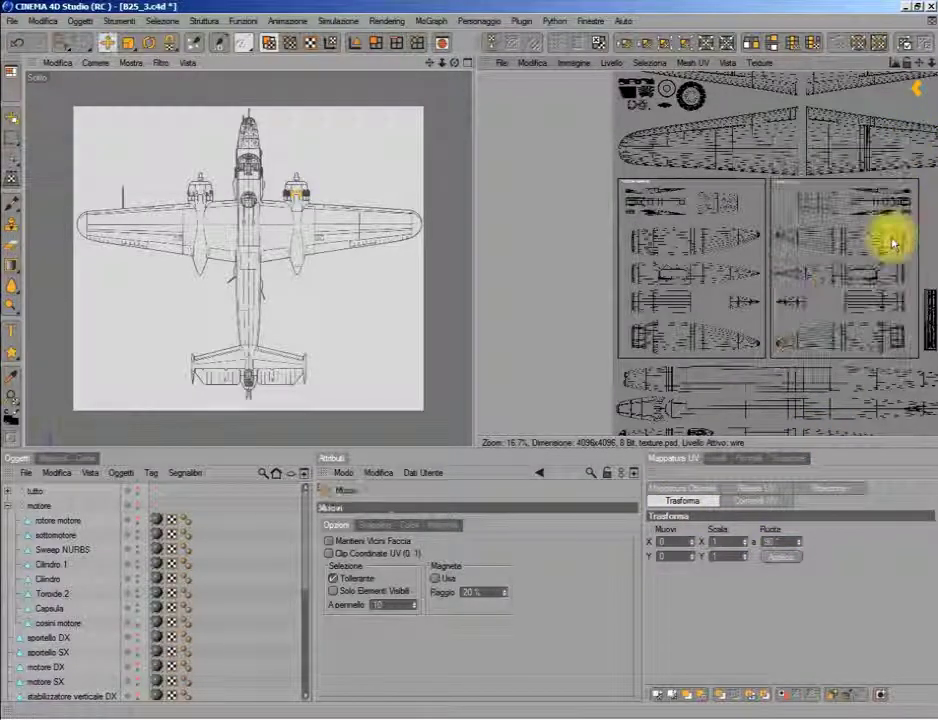
{"action": "scroll", "coordinate": [898, 175], "scroll_direction": "up", "scroll_amount": 4}
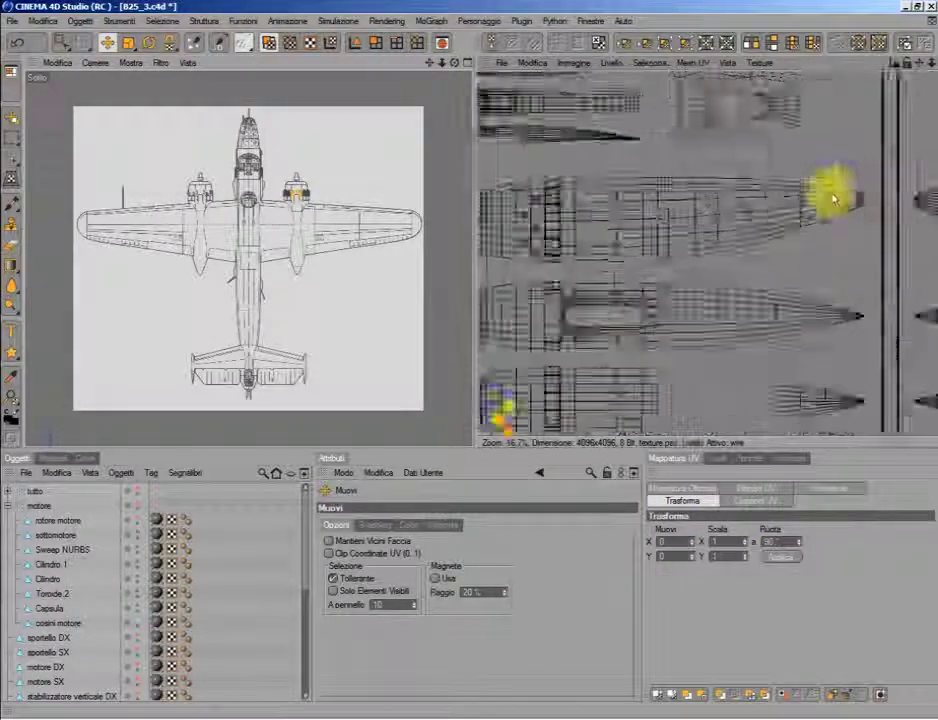
{"action": "left_click_drag", "start_coordinate": [915, 59], "coordinate": [586, 356]}
{"action": "scroll", "coordinate": [780, 245], "scroll_direction": "up", "scroll_amount": 3}
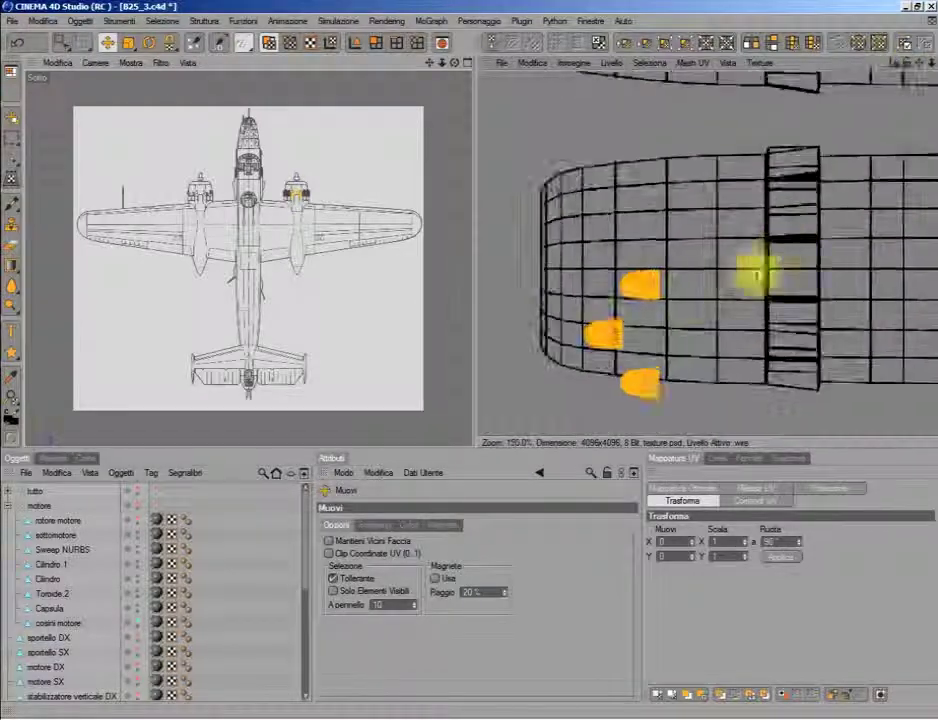
{"action": "right_click", "coordinate": [691, 299]}
{"action": "key", "text": "Escape"}
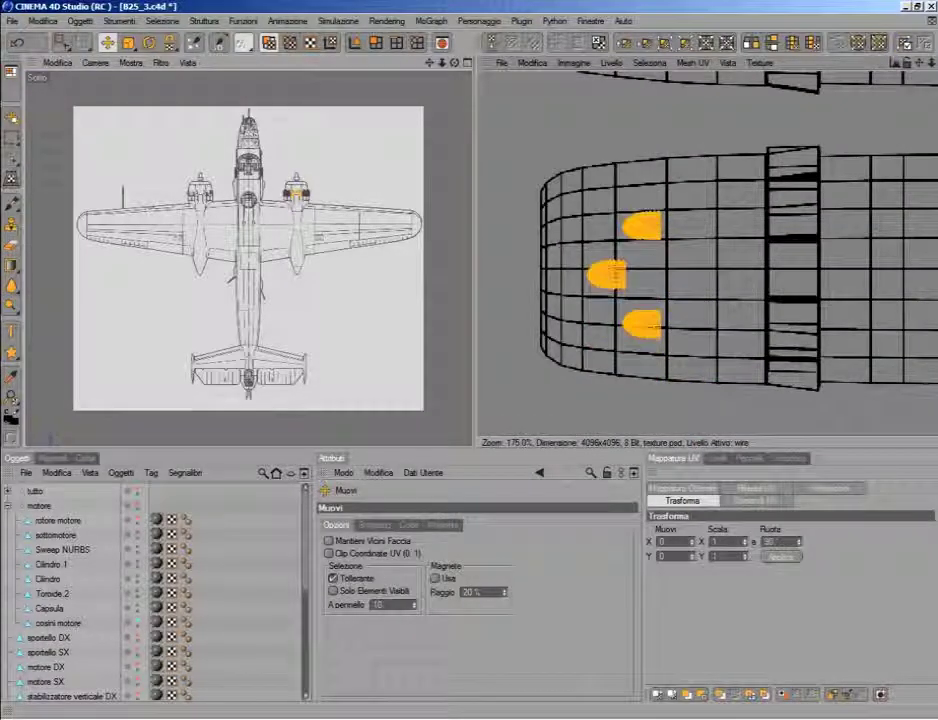
{"action": "scroll", "coordinate": [740, 340], "scroll_direction": "down", "scroll_amount": 2}
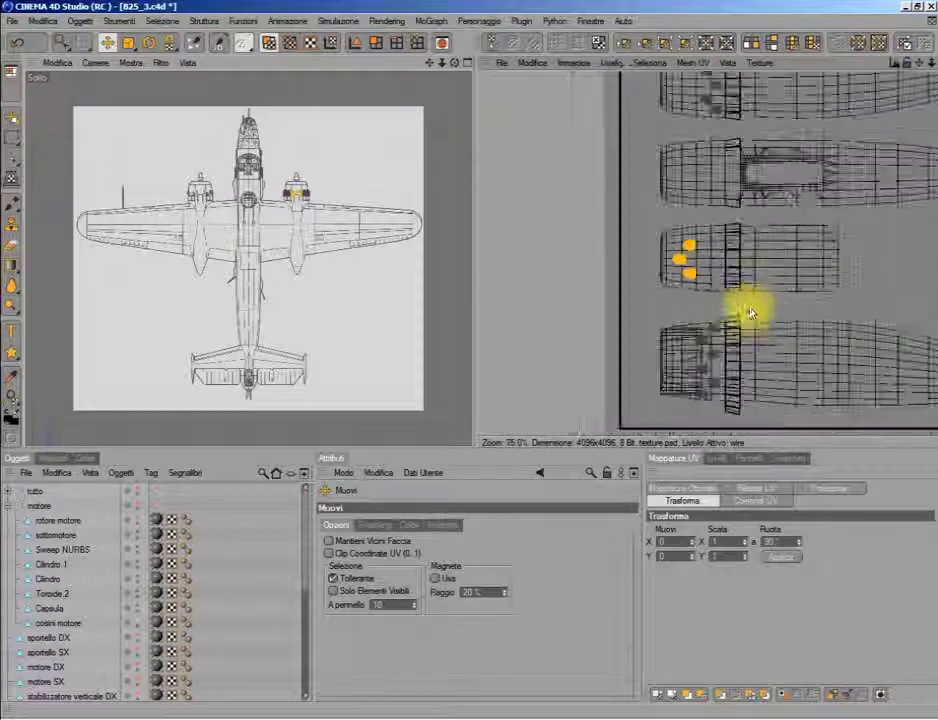
{"action": "scroll", "coordinate": [745, 305], "scroll_direction": "down", "scroll_amount": 2}
{"action": "scroll", "coordinate": [762, 270], "scroll_direction": "down", "scroll_amount": 1}
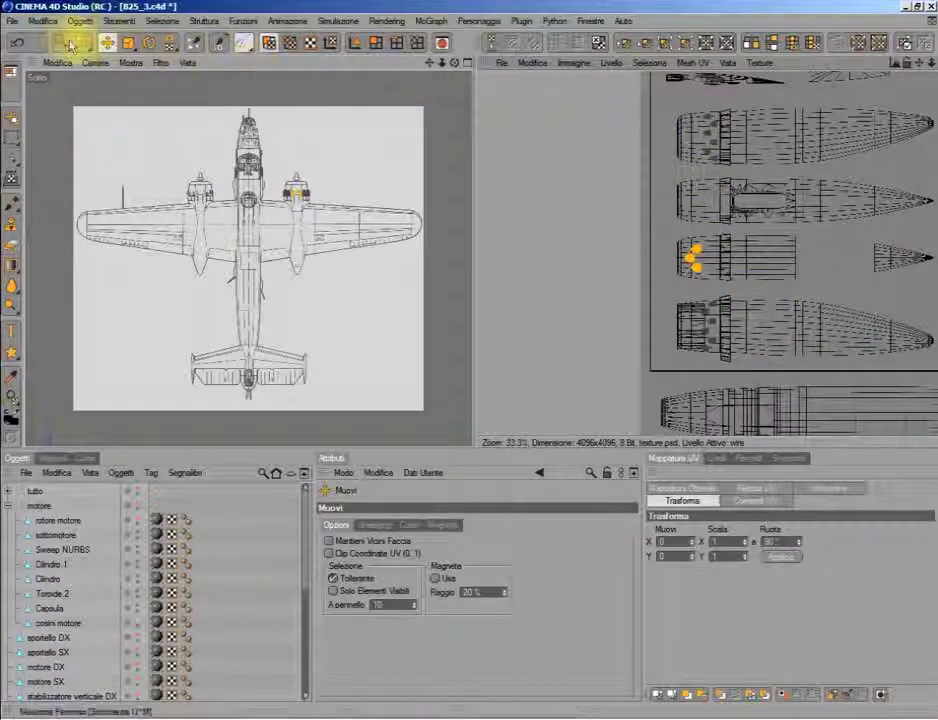
Step: Rectangle-select the cowling UVs and trace them onto the texture with Livello > Contorno Poligoni
{"action": "left_click", "coordinate": [62, 42]}
{"action": "left_click_drag", "start_coordinate": [610, 95], "coordinate": [734, 350]}
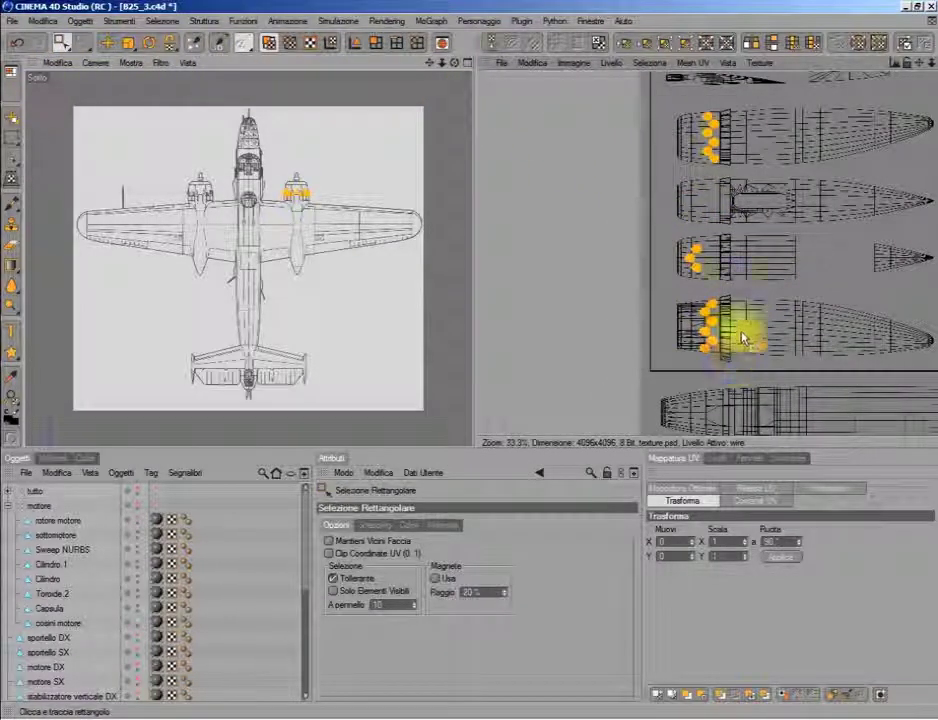
{"action": "right_click", "coordinate": [641, 216]}
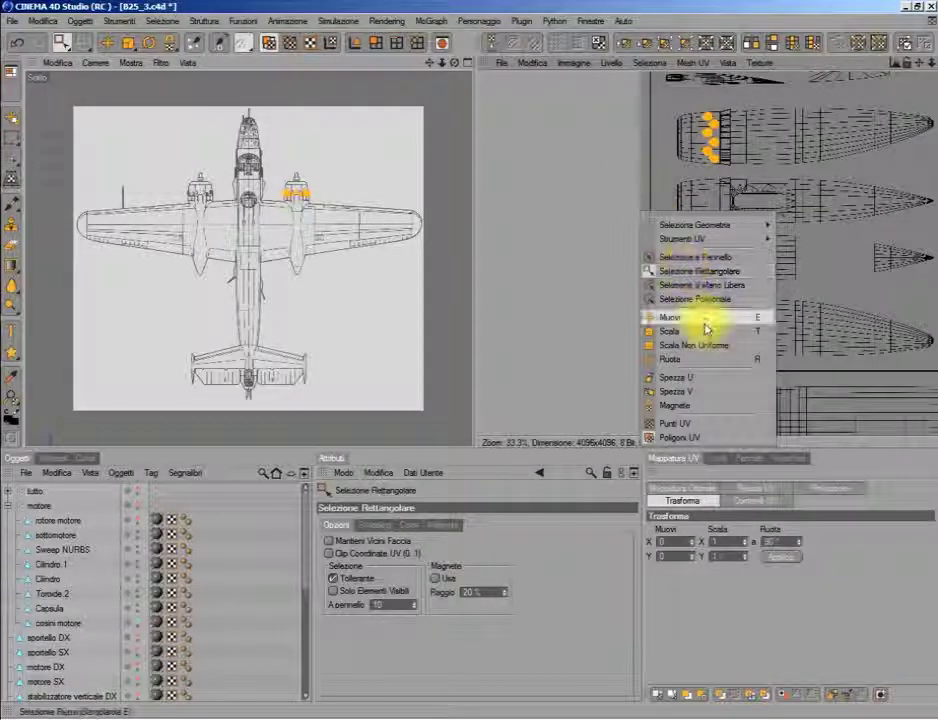
{"action": "left_click", "coordinate": [603, 64]}
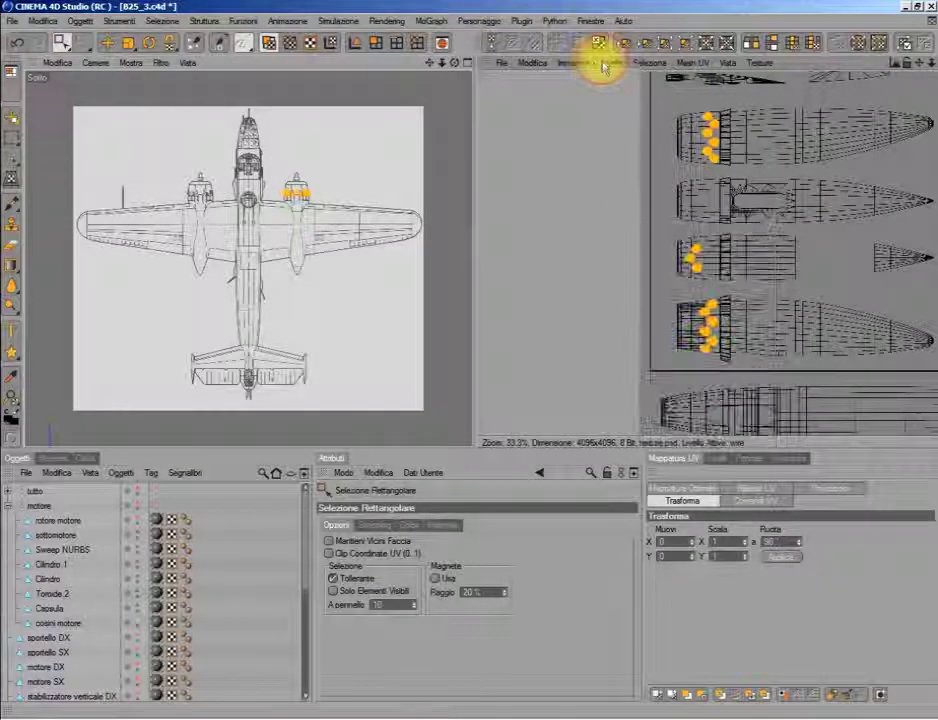
{"action": "left_click", "coordinate": [607, 62]}
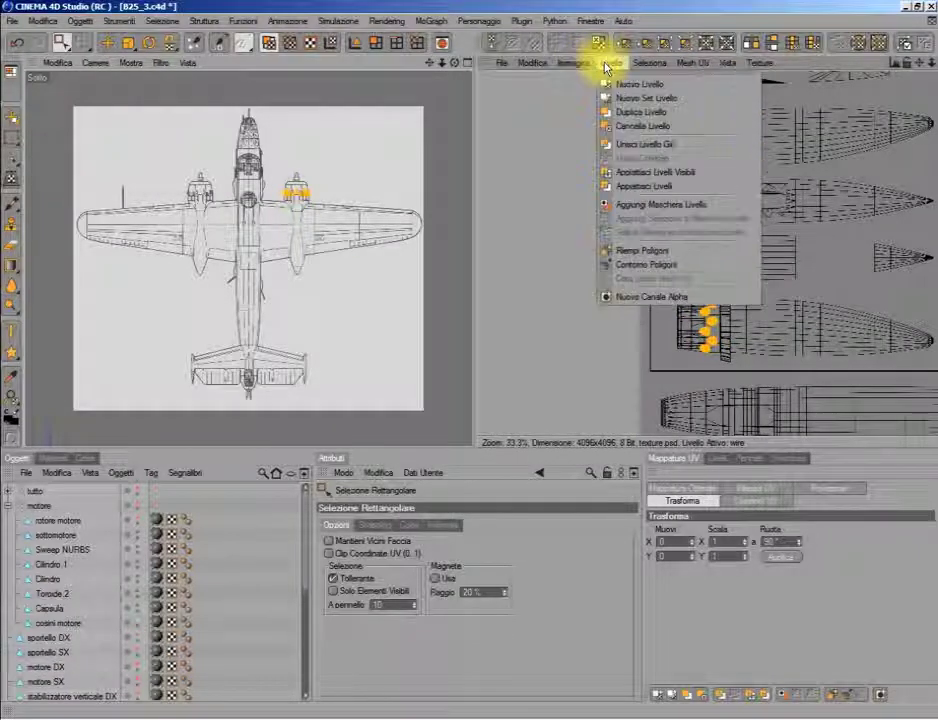
{"action": "left_click", "coordinate": [622, 264]}
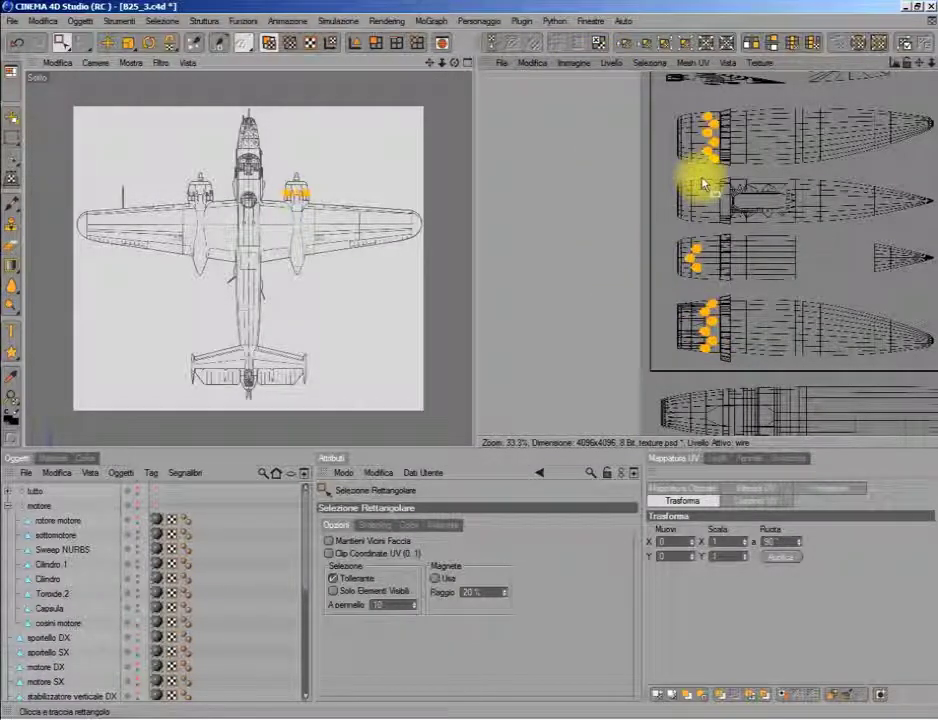
Step: Clear the UV selection and maximize the perspective view of the exhaust stub ring
{"action": "left_click", "coordinate": [775, 100]}
{"action": "scroll", "coordinate": [760, 140], "scroll_direction": "up", "scroll_amount": 2}
{"action": "scroll", "coordinate": [748, 157], "scroll_direction": "up", "scroll_amount": 2}
{"action": "scroll", "coordinate": [764, 163], "scroll_direction": "down", "scroll_amount": 2}
{"action": "scroll", "coordinate": [758, 157], "scroll_direction": "down", "scroll_amount": 1}
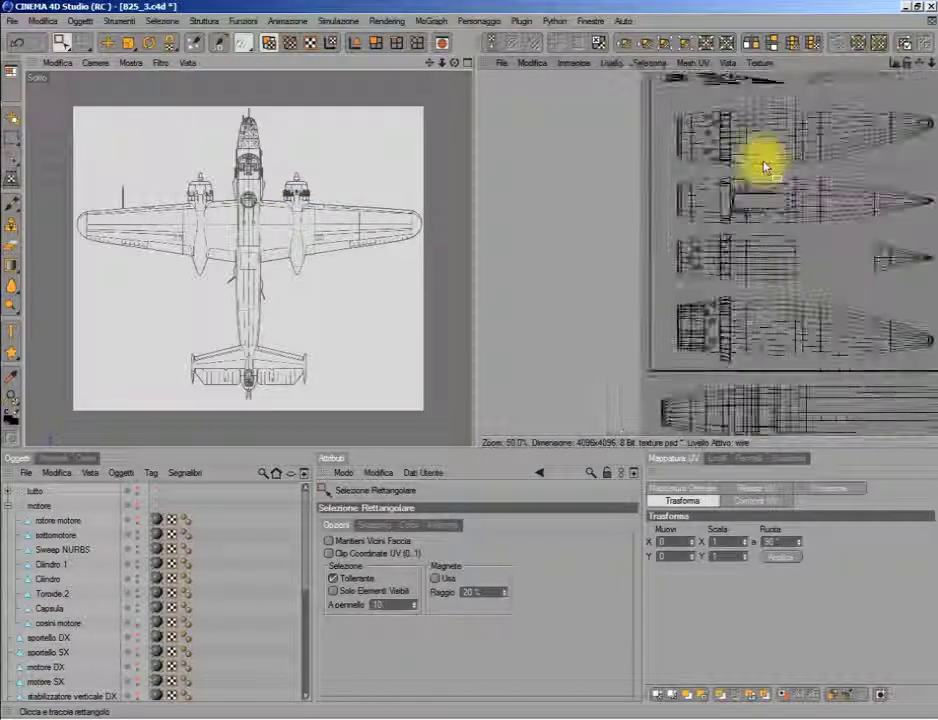
{"action": "scroll", "coordinate": [765, 165], "scroll_direction": "down", "scroll_amount": 1}
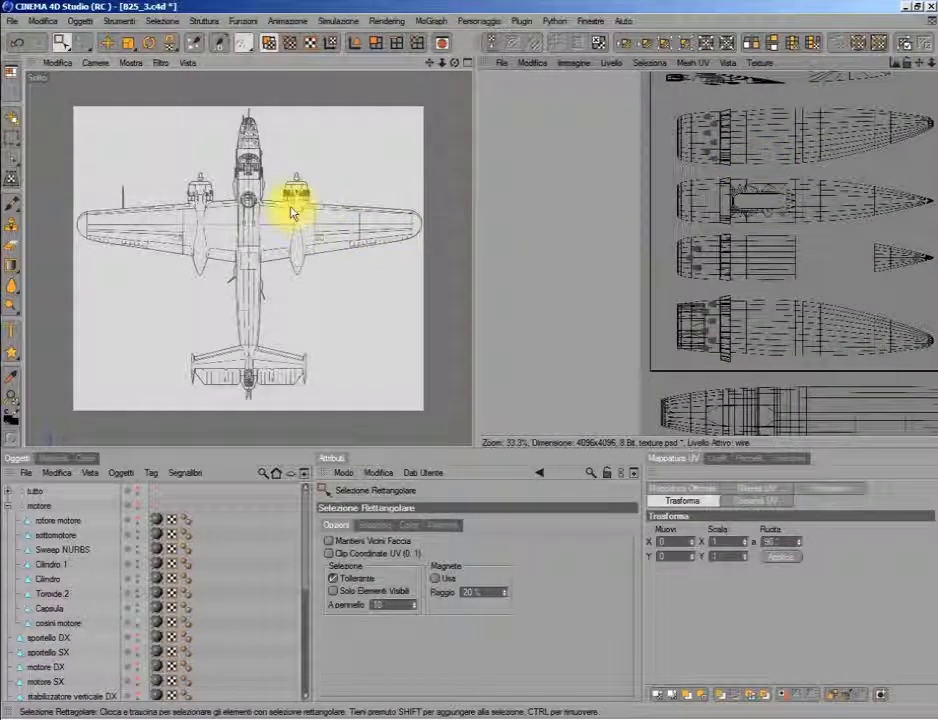
{"action": "middle_click", "coordinate": [292, 213]}
{"action": "middle_click", "coordinate": [174, 172]}
{"action": "scroll", "coordinate": [190, 158], "scroll_direction": "down", "scroll_amount": 2}
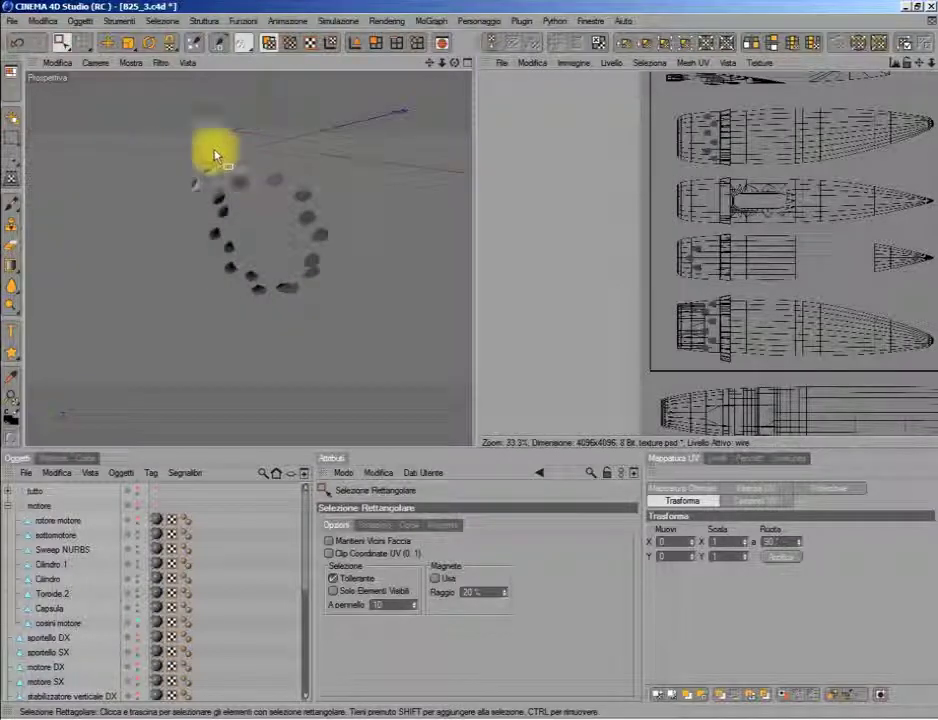
Step: Load the standard layout and place cosini motore under a new Simmetria object
{"action": "left_click", "coordinate": [13, 72]}
{"action": "left_click", "coordinate": [62, 115]}
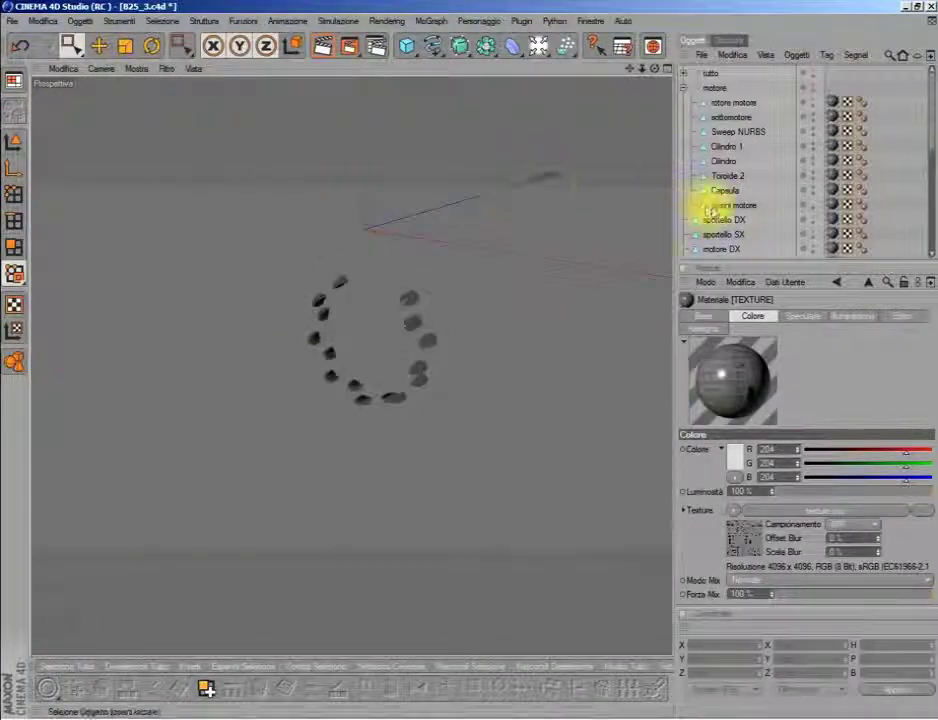
{"action": "left_click", "coordinate": [708, 206]}
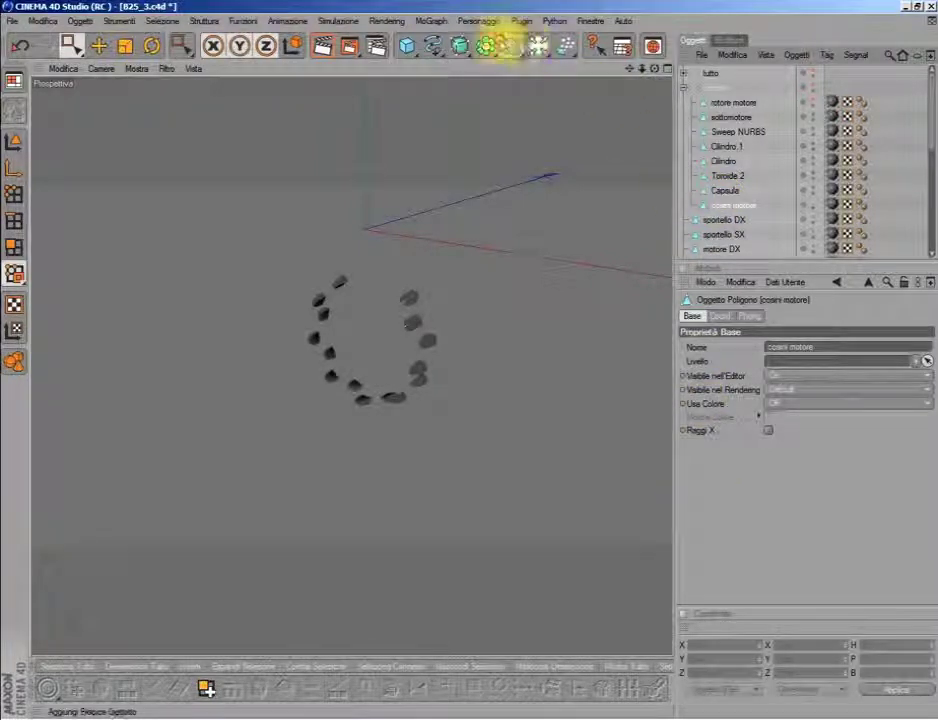
{"action": "mouse_move", "coordinate": [459, 46]}
{"action": "left_mouse_down"}
{"action": "mouse_move", "coordinate": [711, 86]}
{"action": "mouse_move", "coordinate": [726, 262]}
{"action": "left_mouse_up"}
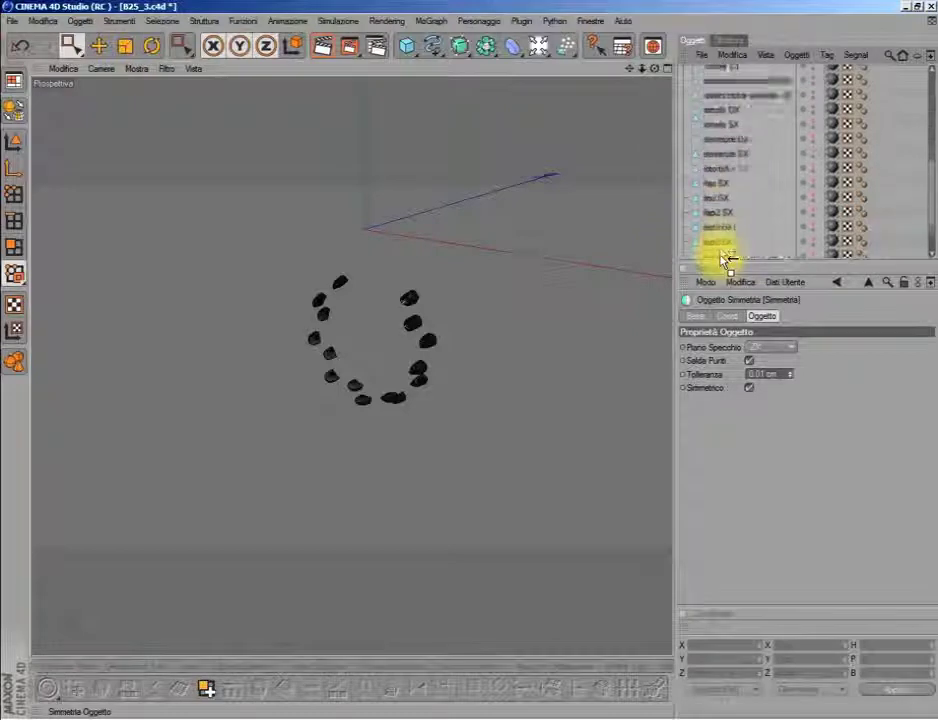
{"action": "left_click_drag", "start_coordinate": [725, 140], "coordinate": [741, 101]}
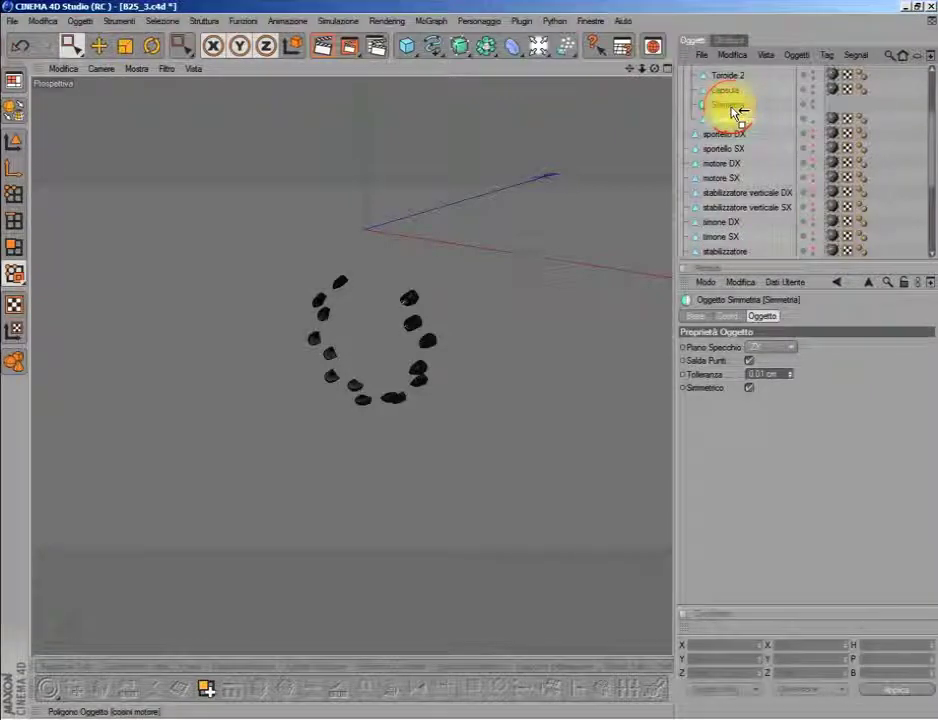
{"action": "left_click_drag", "start_coordinate": [735, 110], "coordinate": [728, 108]}
Step: Make the Simmetria object editable, expand it, and delete the leftover Simmetria group
{"action": "left_click", "coordinate": [728, 106]}
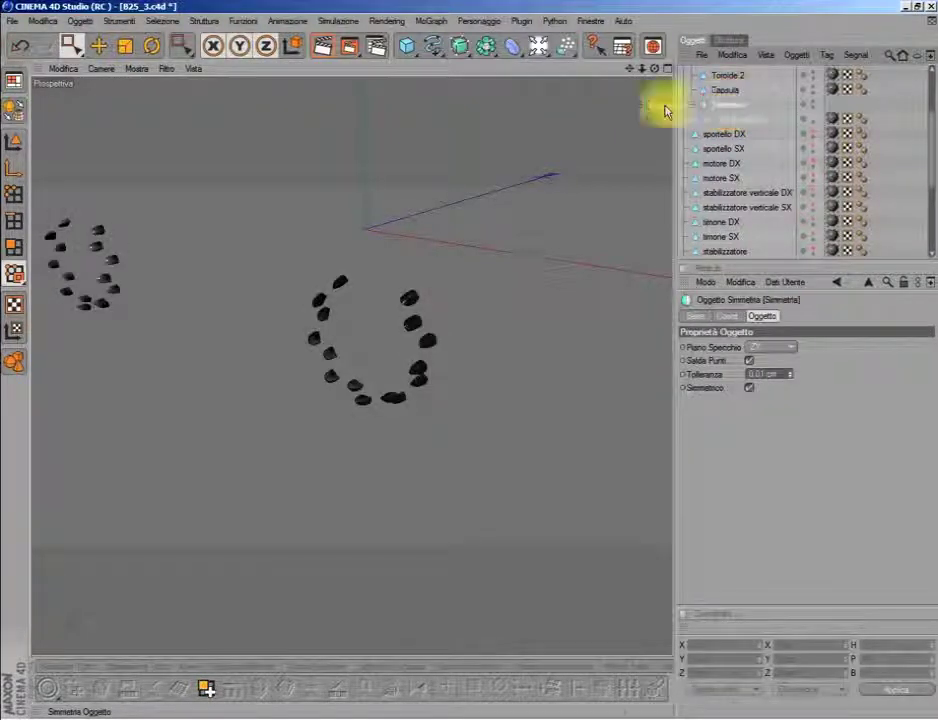
{"action": "left_click", "coordinate": [14, 107]}
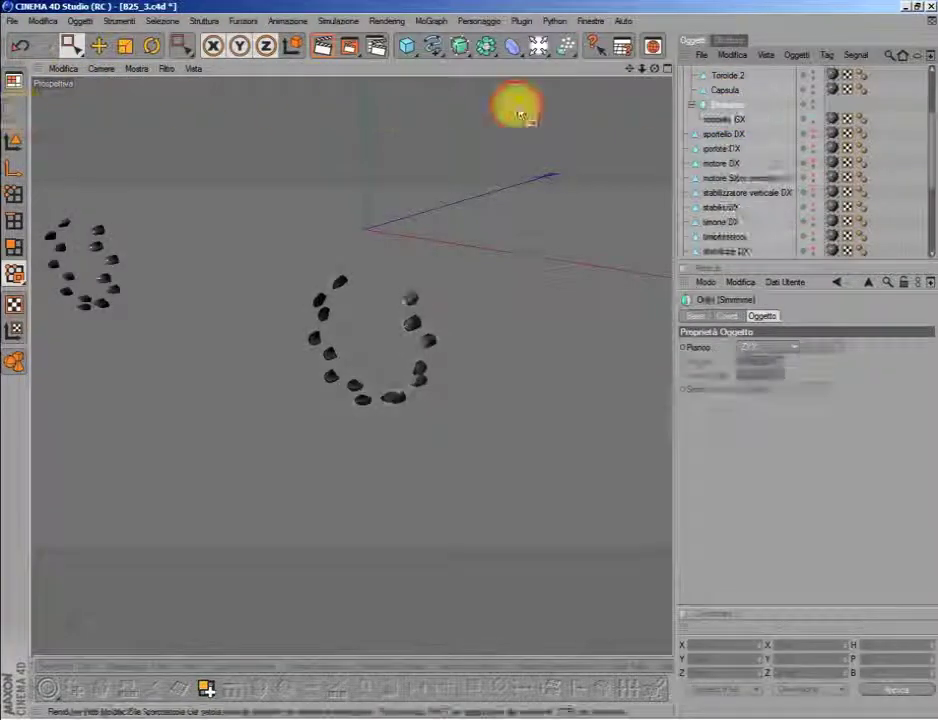
{"action": "left_click", "coordinate": [690, 105]}
{"action": "left_click", "coordinate": [725, 120]}
{"action": "left_click", "coordinate": [724, 108]}
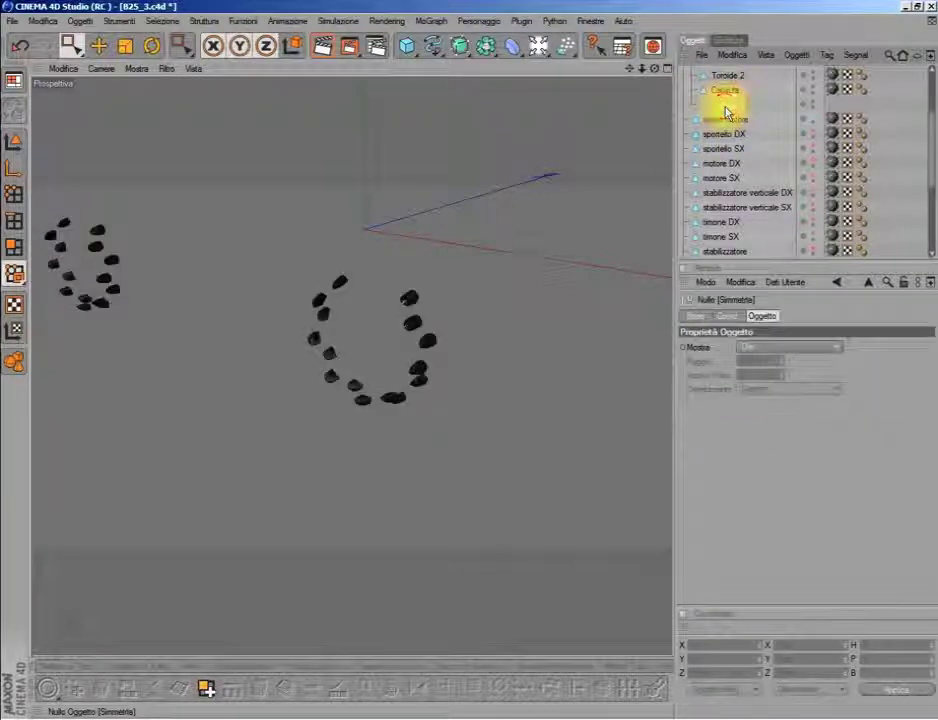
{"action": "key", "text": "Delete"}
Step: Move the mirrored engine pieces under Capsula and rename them cosini motore SX and cosini motore DX
{"action": "left_click_drag", "start_coordinate": [730, 100], "coordinate": [727, 103]}
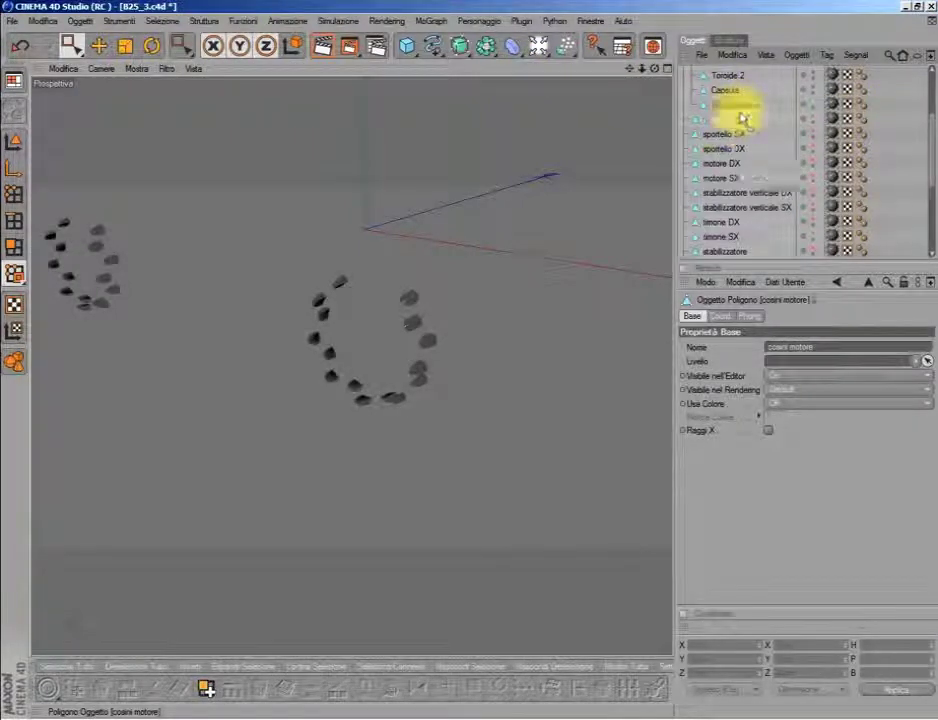
{"action": "double_click", "coordinate": [763, 120]}
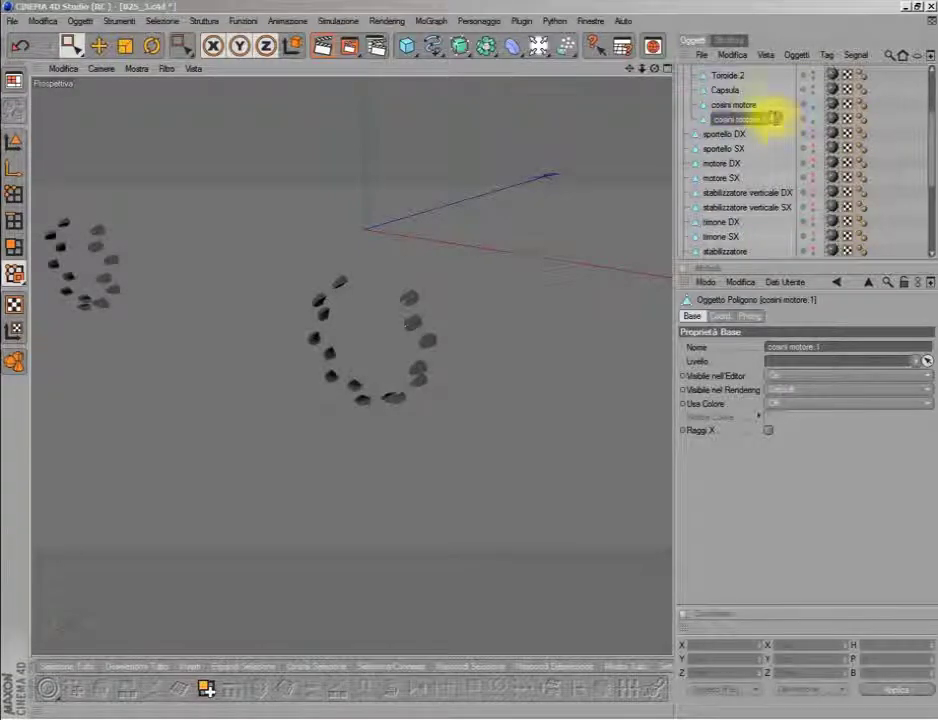
{"action": "key", "text": "Return"}
{"action": "double_click", "coordinate": [758, 104]}
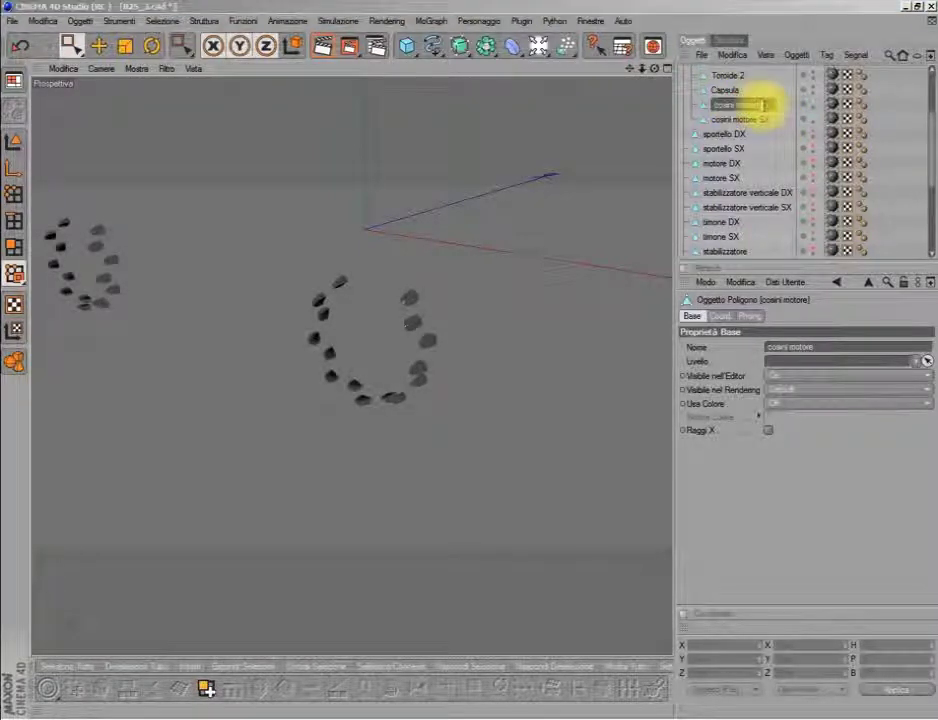
{"action": "type", "text": "DX"}
{"action": "key", "text": "Return"}
Step: Box-select each engine ring's points to check cosini motore SX and DX, then clear the selection
{"action": "left_click", "coordinate": [740, 120]}
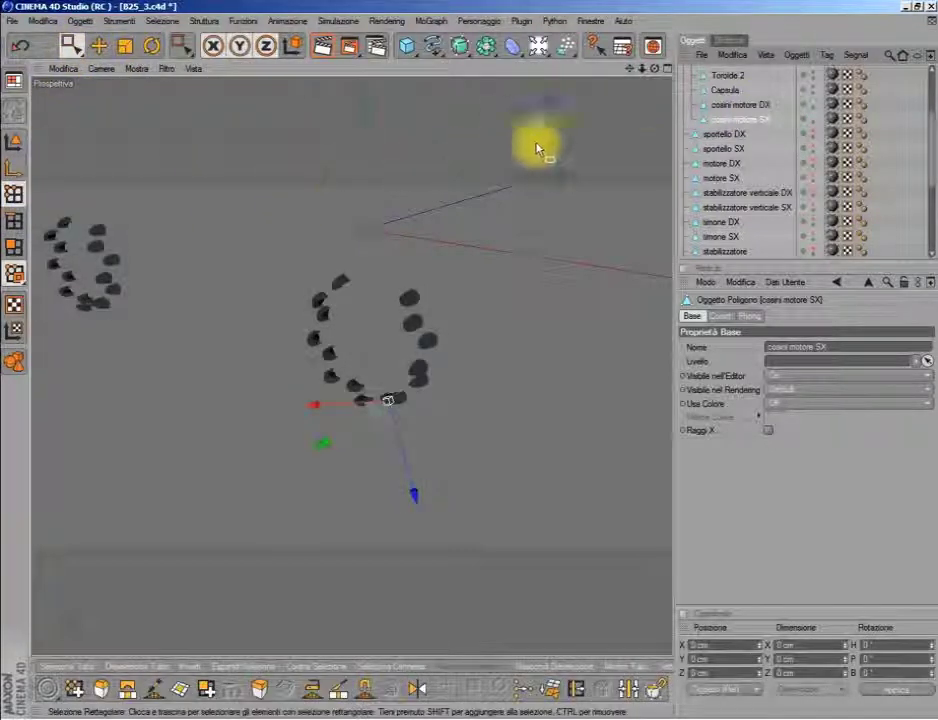
{"action": "left_click_drag", "start_coordinate": [630, 69], "coordinate": [641, 82]}
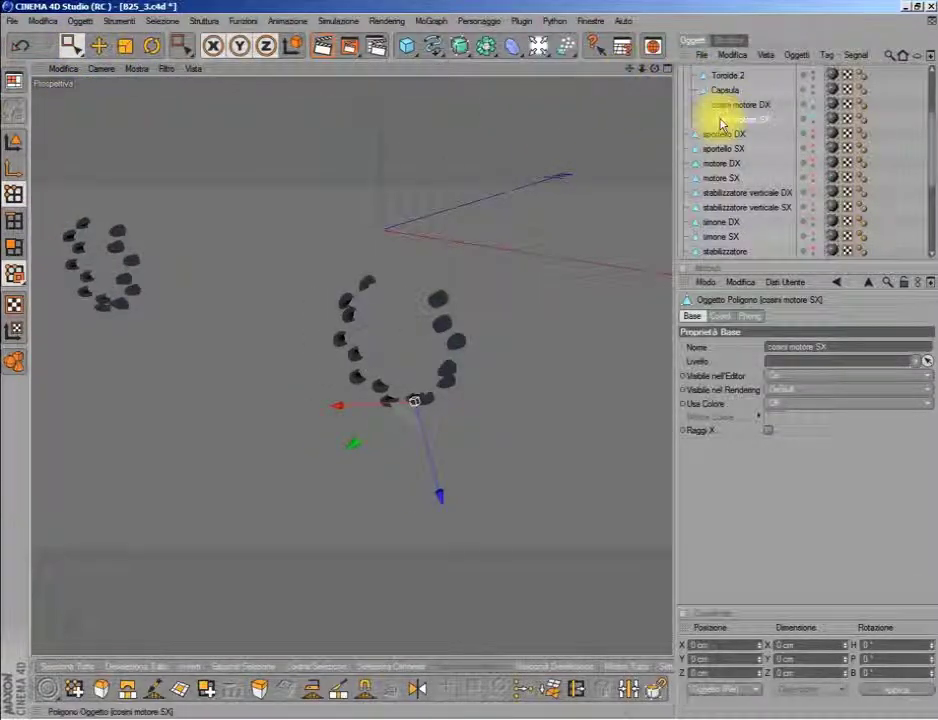
{"action": "mouse_move", "coordinate": [245, 140]}
{"action": "left_mouse_down"}
{"action": "mouse_move", "coordinate": [25, 304]}
{"action": "mouse_move", "coordinate": [18, 338]}
{"action": "left_mouse_up"}
{"action": "left_click", "coordinate": [184, 303]}
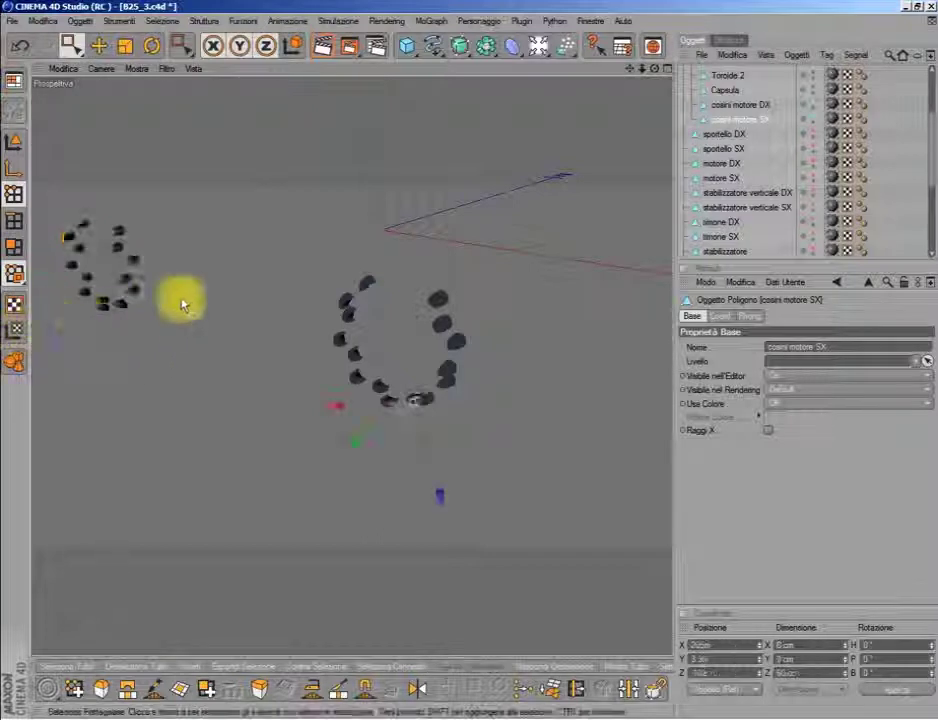
{"action": "left_click", "coordinate": [712, 105]}
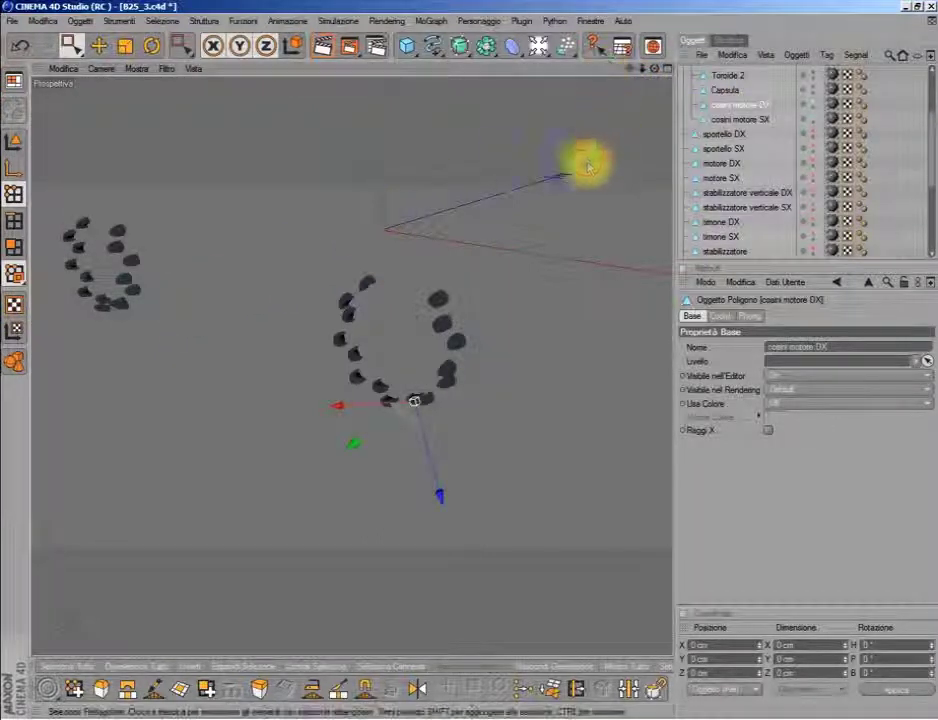
{"action": "left_click_drag", "start_coordinate": [597, 146], "coordinate": [279, 474]}
{"action": "left_click", "coordinate": [364, 389]}
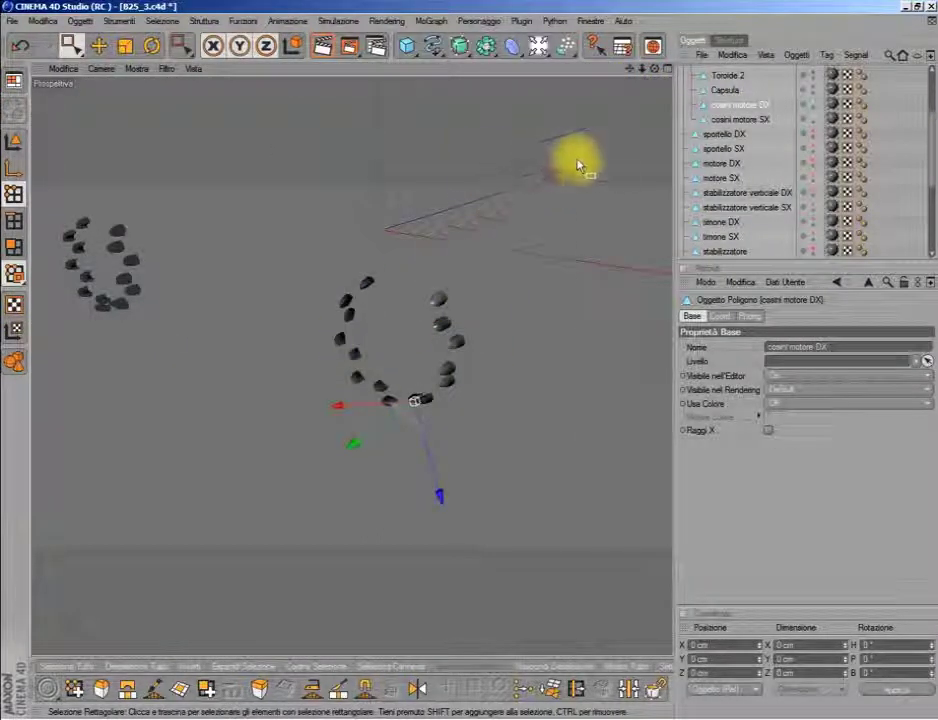
Step: Switch to the BP UV Edit layout with cosini motore SX selected in Points mode
{"action": "left_click", "coordinate": [16, 82]}
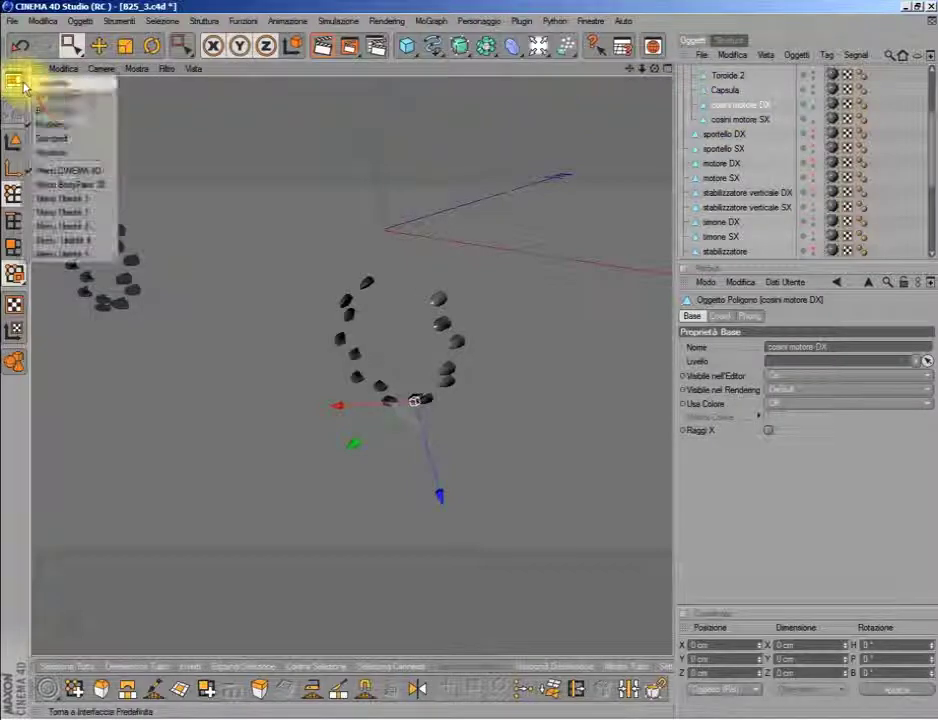
{"action": "left_click", "coordinate": [72, 107]}
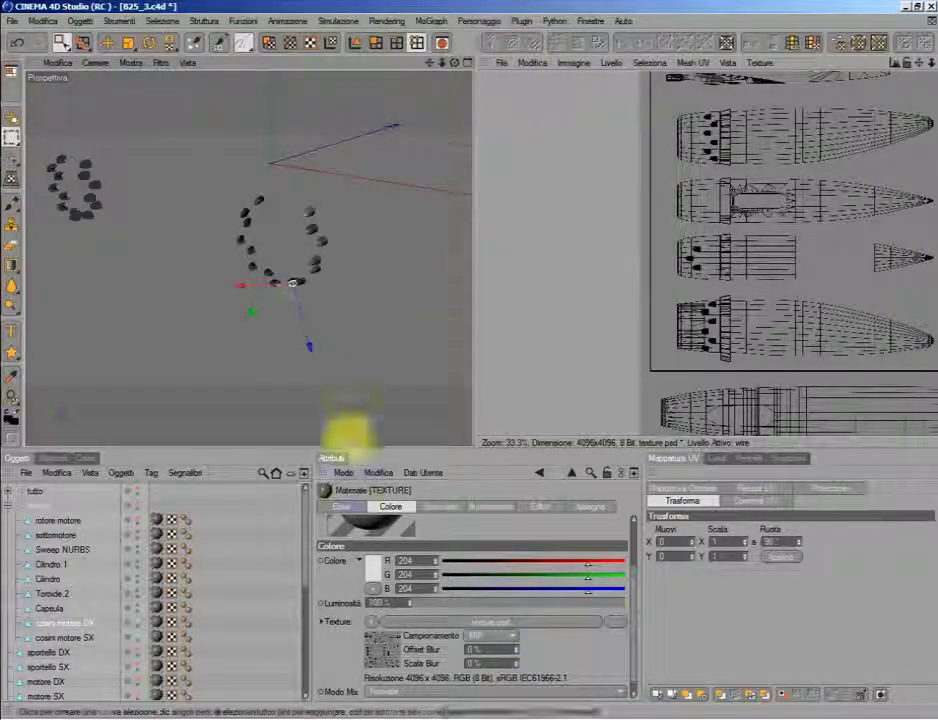
{"action": "left_click", "coordinate": [75, 637]}
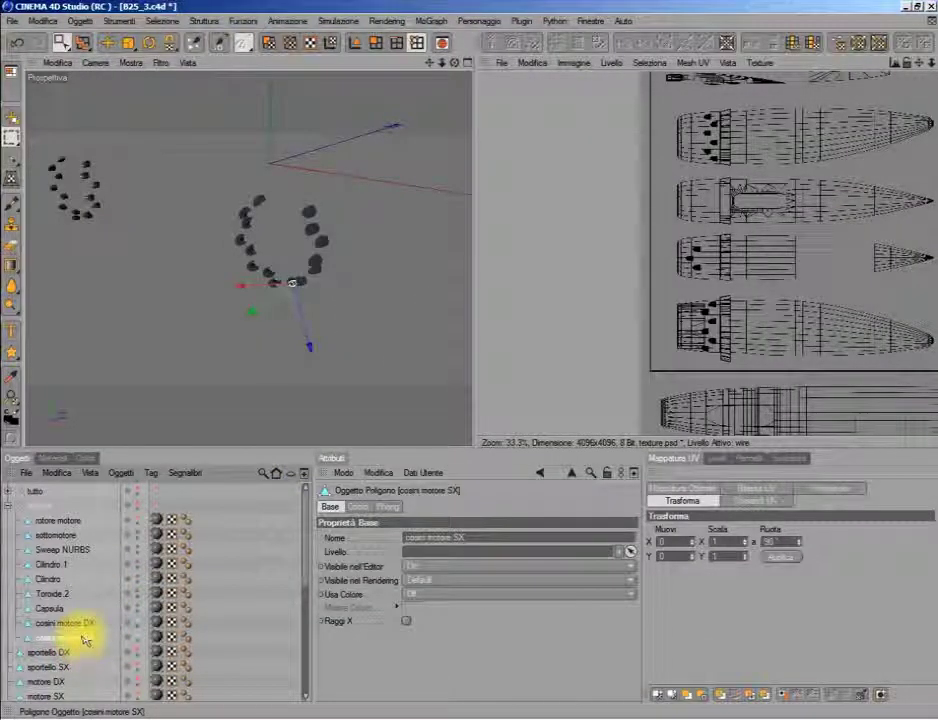
{"action": "left_click", "coordinate": [269, 42]}
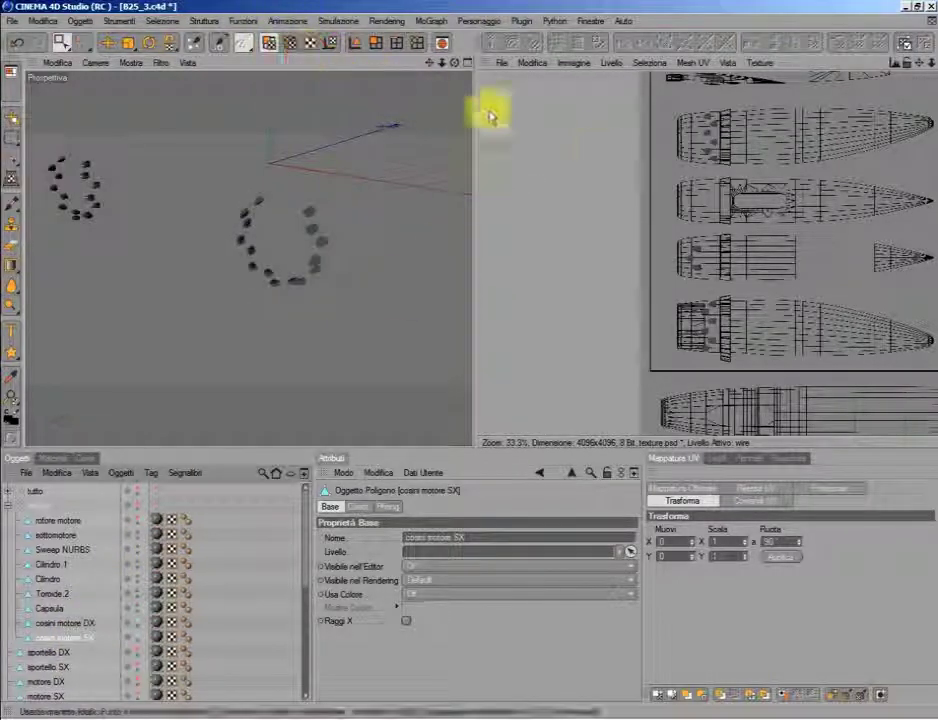
Step: Box-select the cosini motore DX exhaust-stack UVs and apply UV Commands to rearrange them
{"action": "left_click_drag", "start_coordinate": [542, 93], "coordinate": [763, 400]}
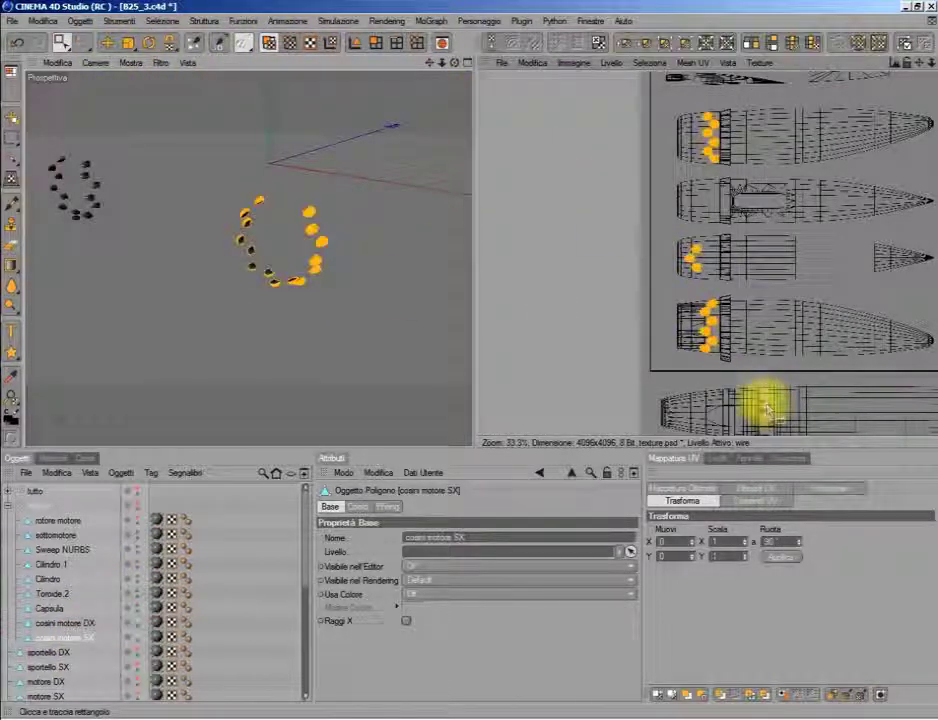
{"action": "left_click", "coordinate": [80, 624]}
{"action": "left_click_drag", "start_coordinate": [530, 87], "coordinate": [763, 410]}
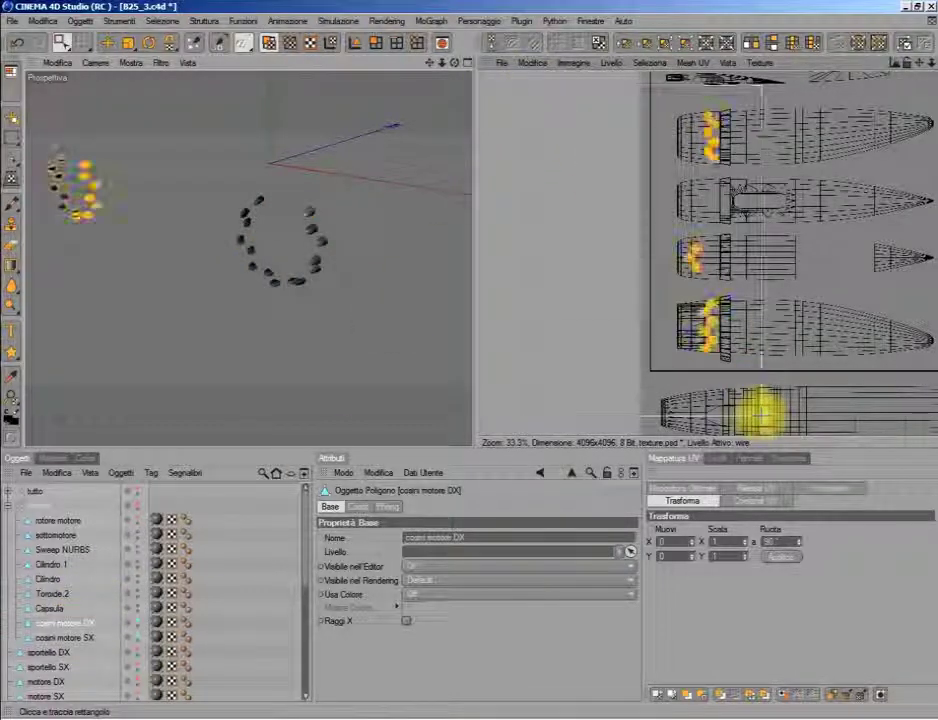
{"action": "left_click_drag", "start_coordinate": [900, 62], "coordinate": [820, 62]}
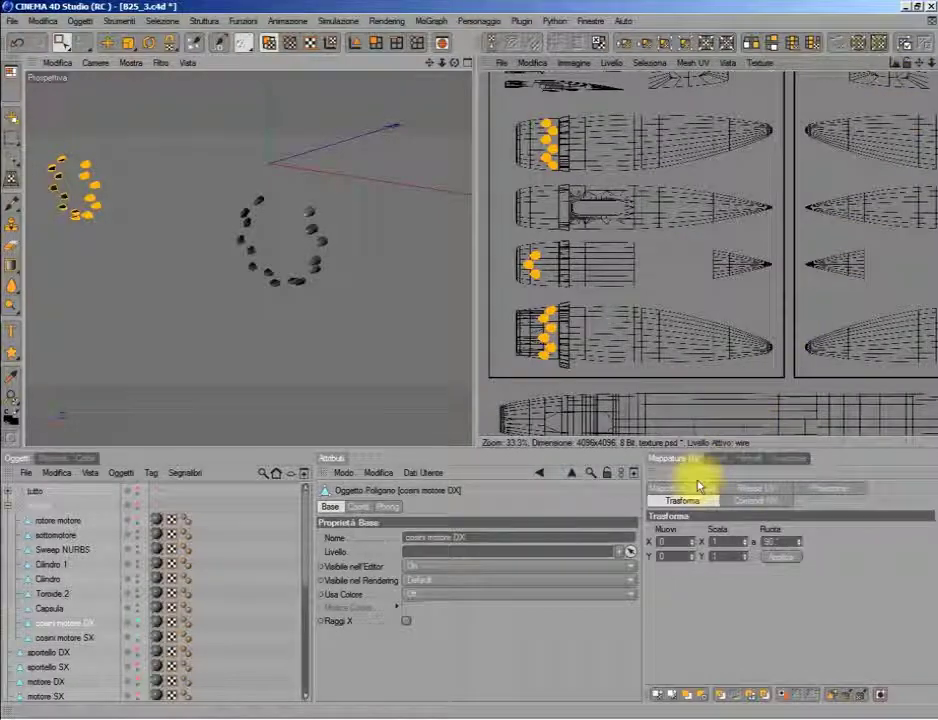
{"action": "left_click", "coordinate": [780, 500]}
{"action": "left_click", "coordinate": [788, 568]}
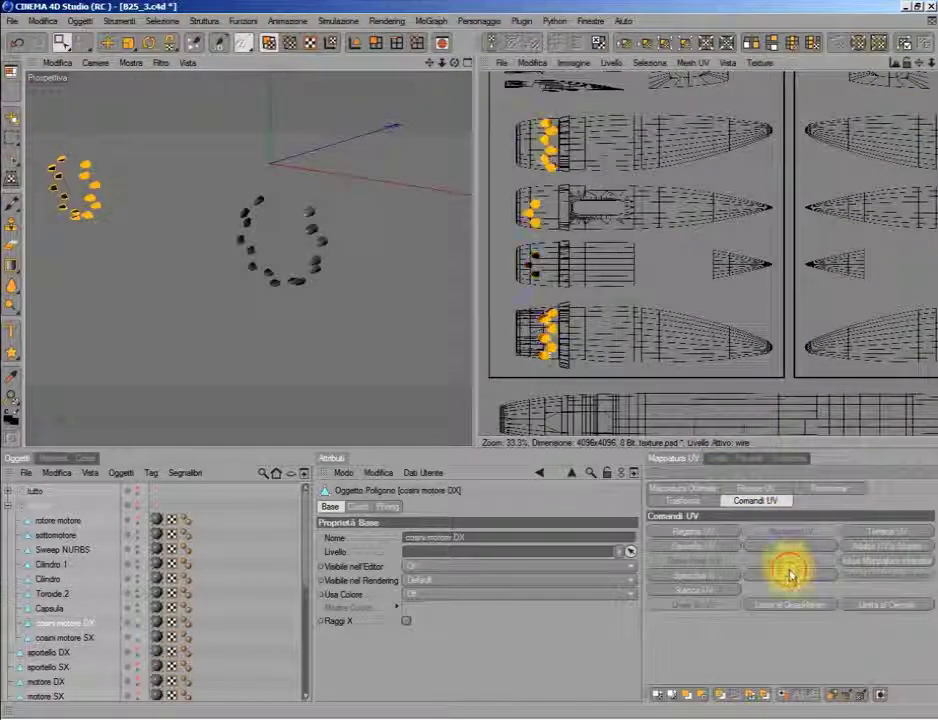
{"action": "left_click", "coordinate": [790, 575]}
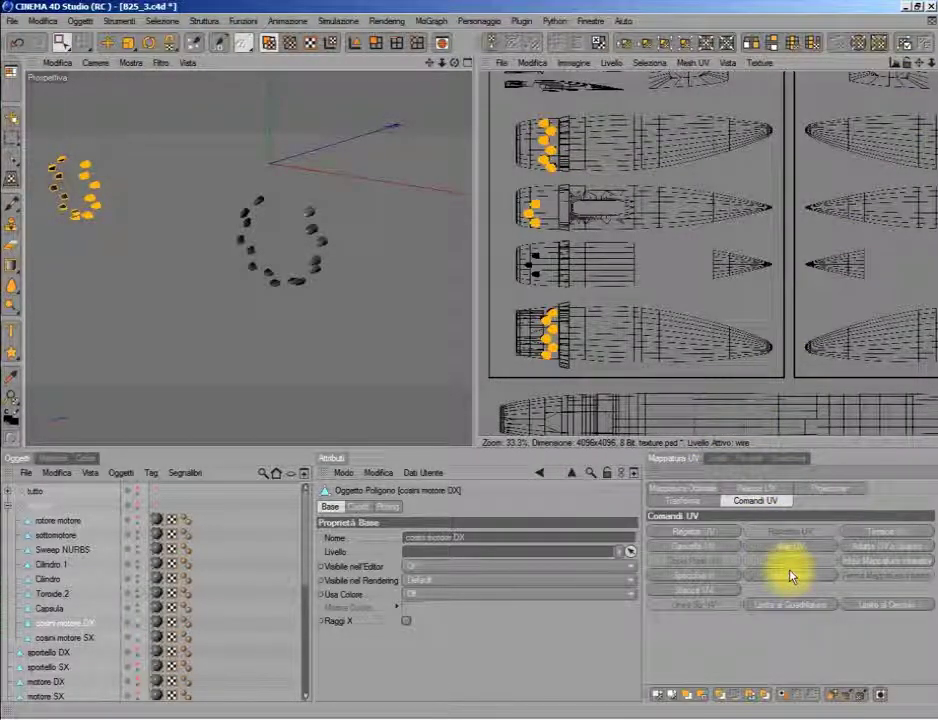
{"action": "left_click", "coordinate": [718, 565]}
Step: Shift the exhaust UVs 0.02 in U onto the right engine panel of the blueprint
{"action": "left_click", "coordinate": [688, 499]}
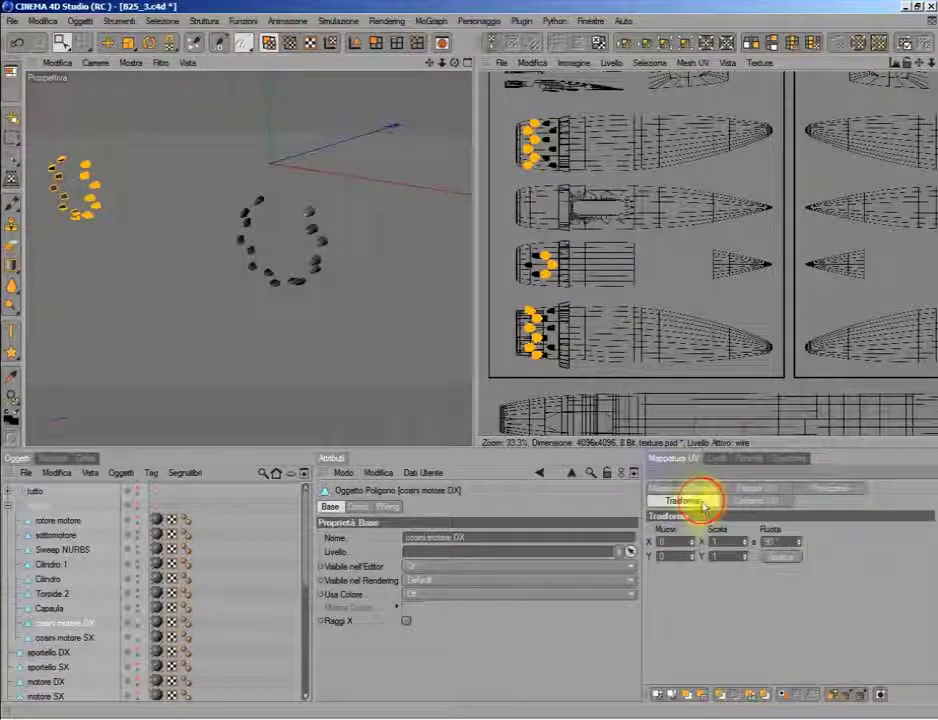
{"action": "left_click", "coordinate": [773, 541]}
{"action": "left_click", "coordinate": [697, 545]}
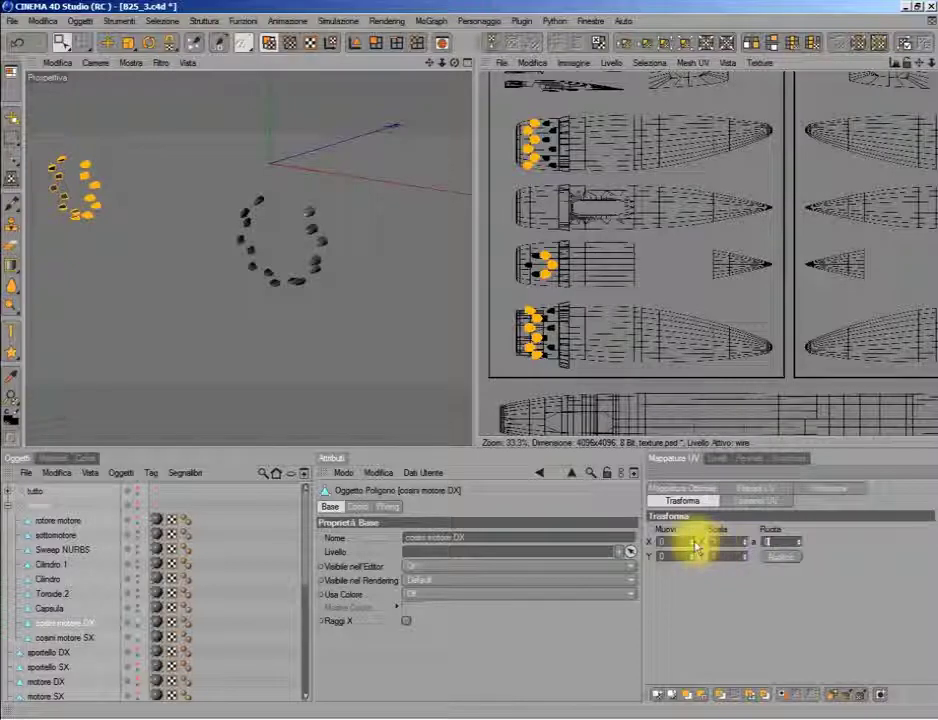
{"action": "left_click_drag", "start_coordinate": [694, 543], "coordinate": [758, 556]}
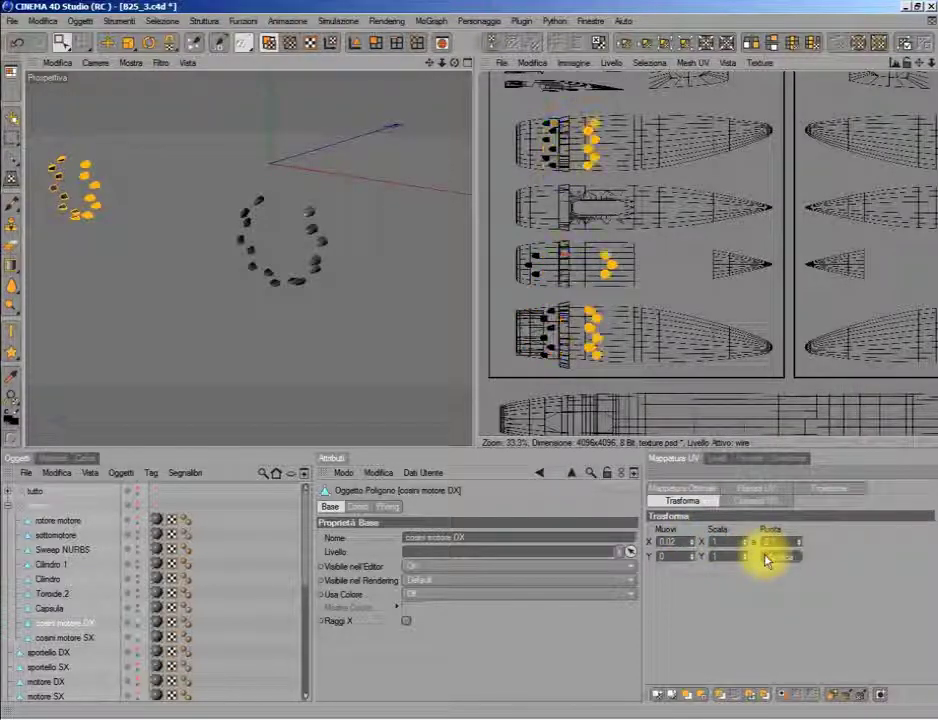
{"action": "left_click_drag", "start_coordinate": [766, 559], "coordinate": [766, 560]}
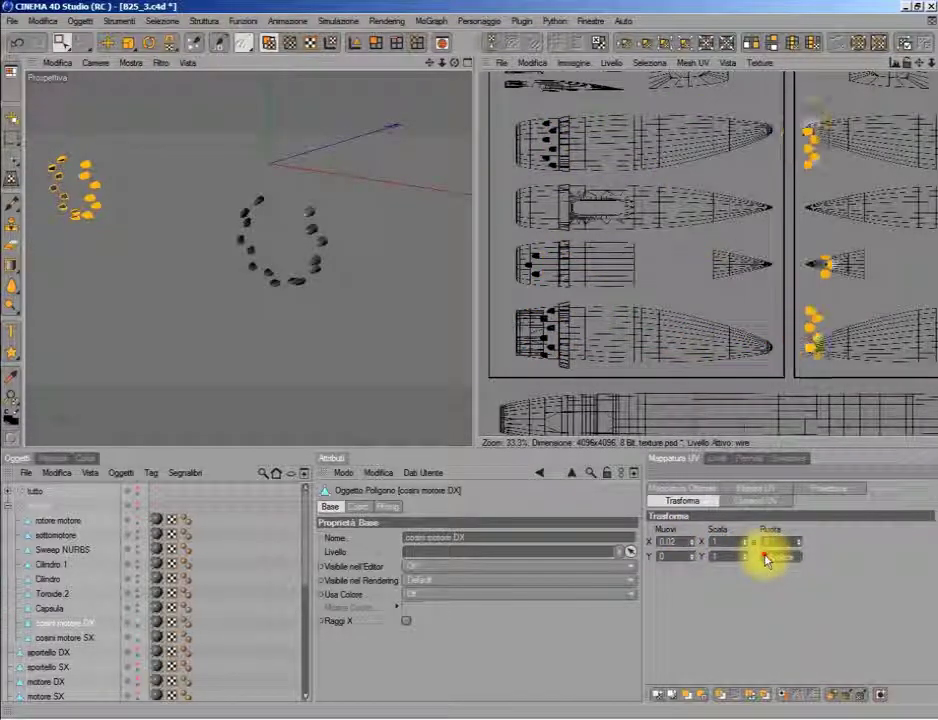
{"action": "mouse_move", "coordinate": [918, 62]}
{"action": "left_mouse_down"}
{"action": "mouse_move", "coordinate": [770, 62]}
{"action": "mouse_move", "coordinate": [911, 63]}
{"action": "left_mouse_up"}
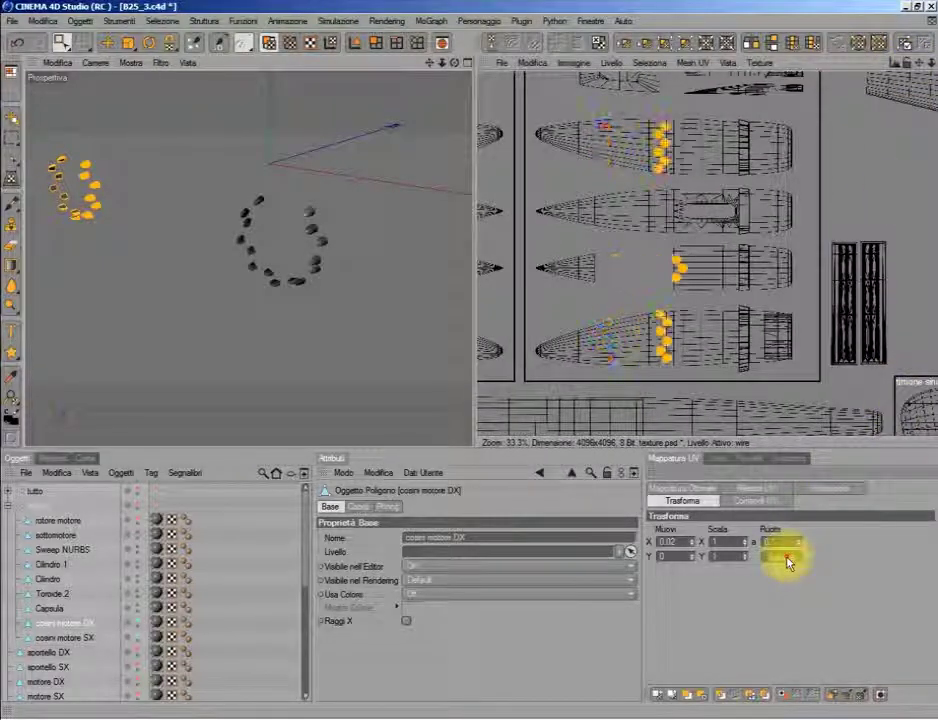
{"action": "left_click_drag", "start_coordinate": [787, 563], "coordinate": [785, 556]}
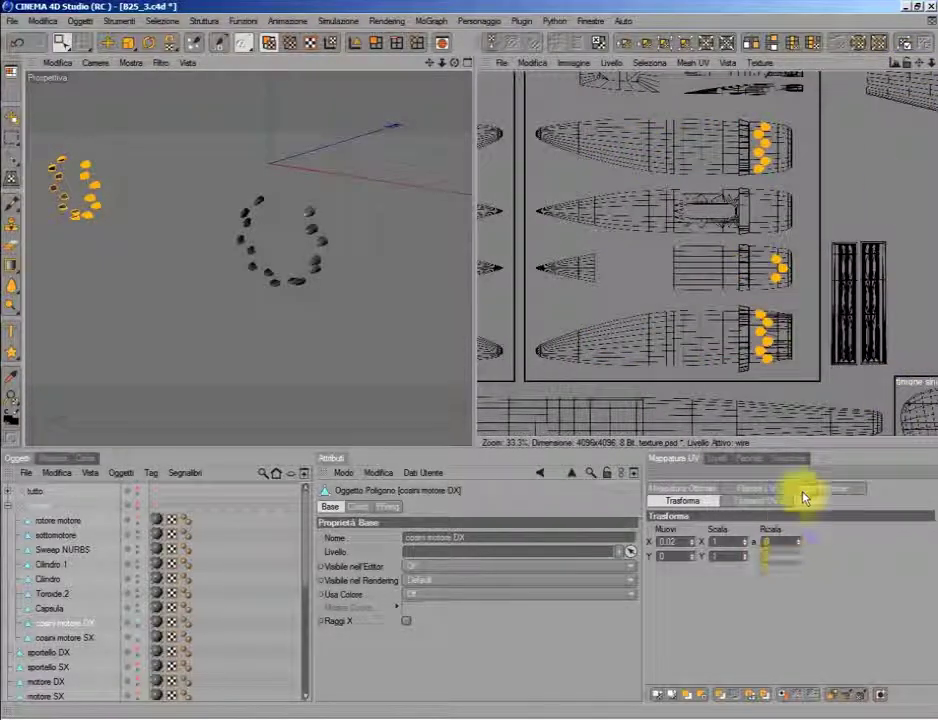
{"action": "scroll", "coordinate": [804, 355], "scroll_direction": "up", "scroll_amount": 1}
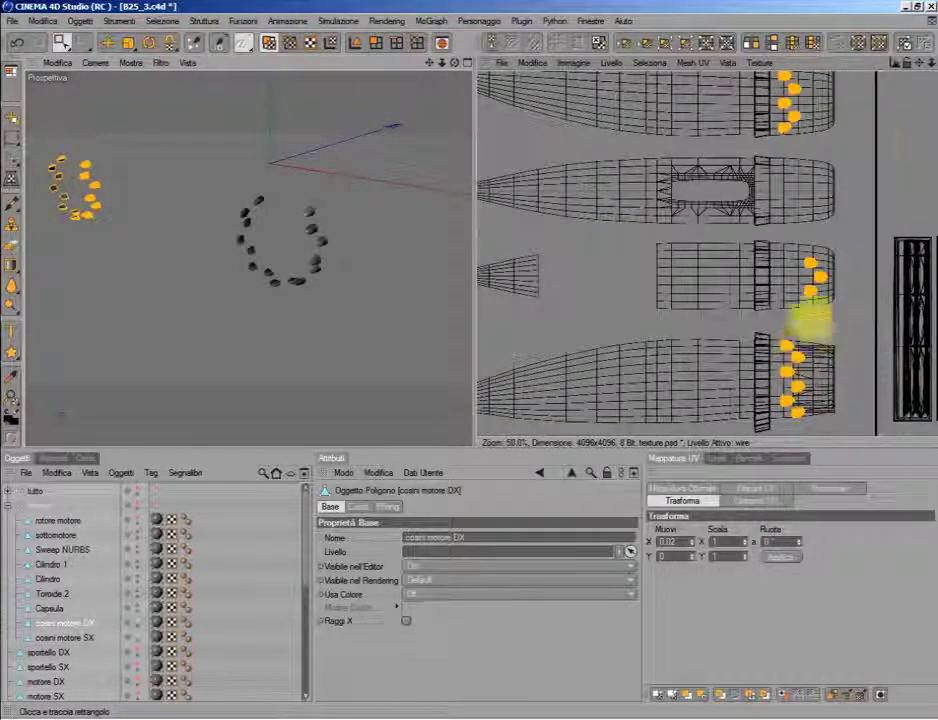
{"action": "left_click_drag", "start_coordinate": [918, 62], "coordinate": [860, 85]}
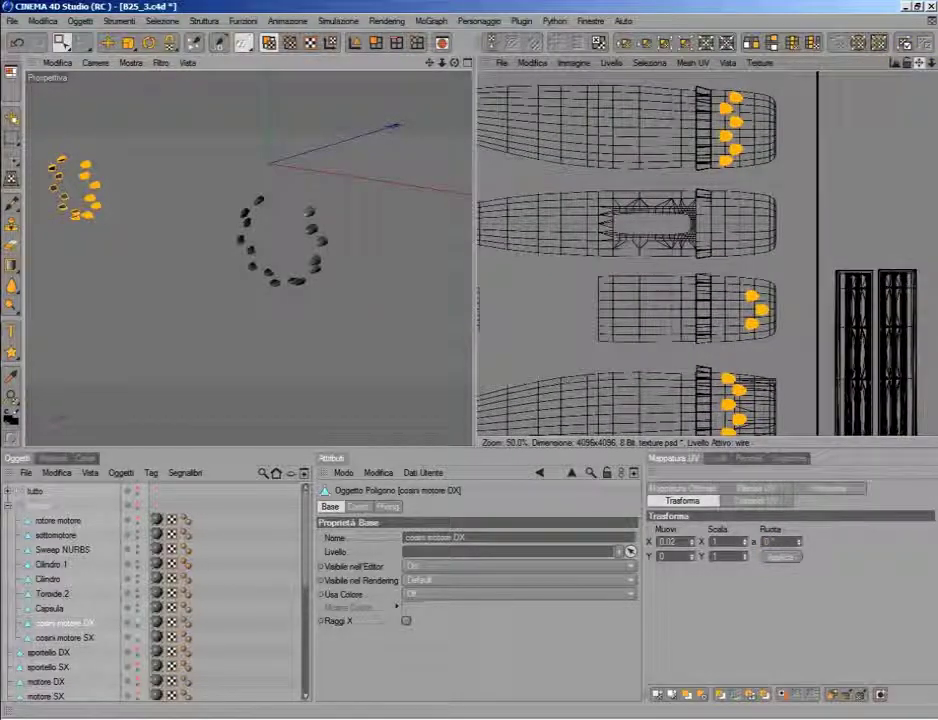
{"action": "left_click_drag", "start_coordinate": [918, 62], "coordinate": [936, 20]}
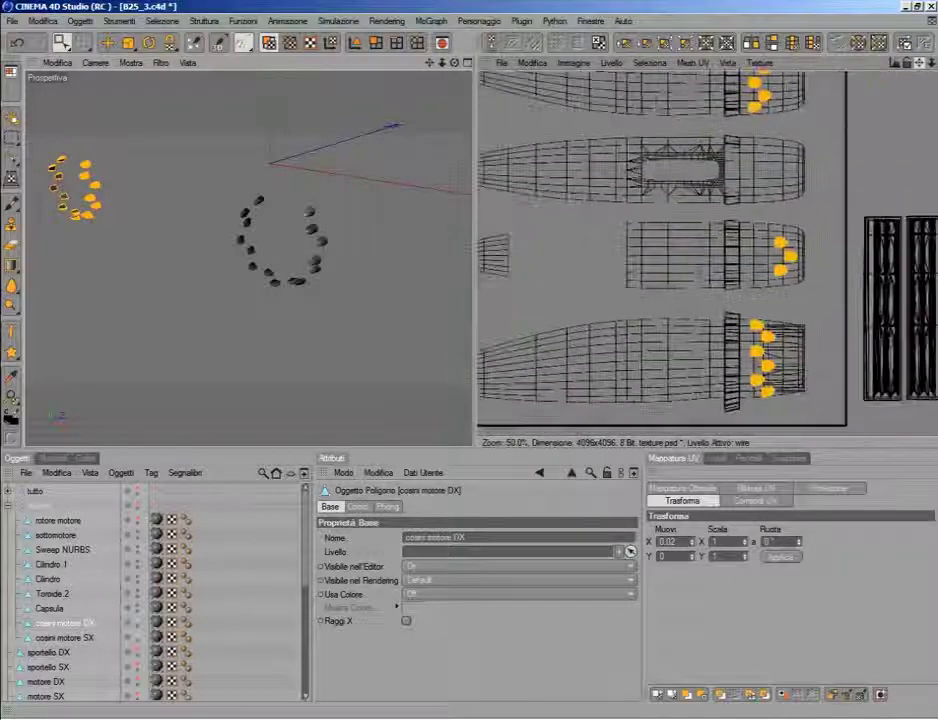
{"action": "scroll", "coordinate": [865, 157], "scroll_direction": "down", "scroll_amount": 1}
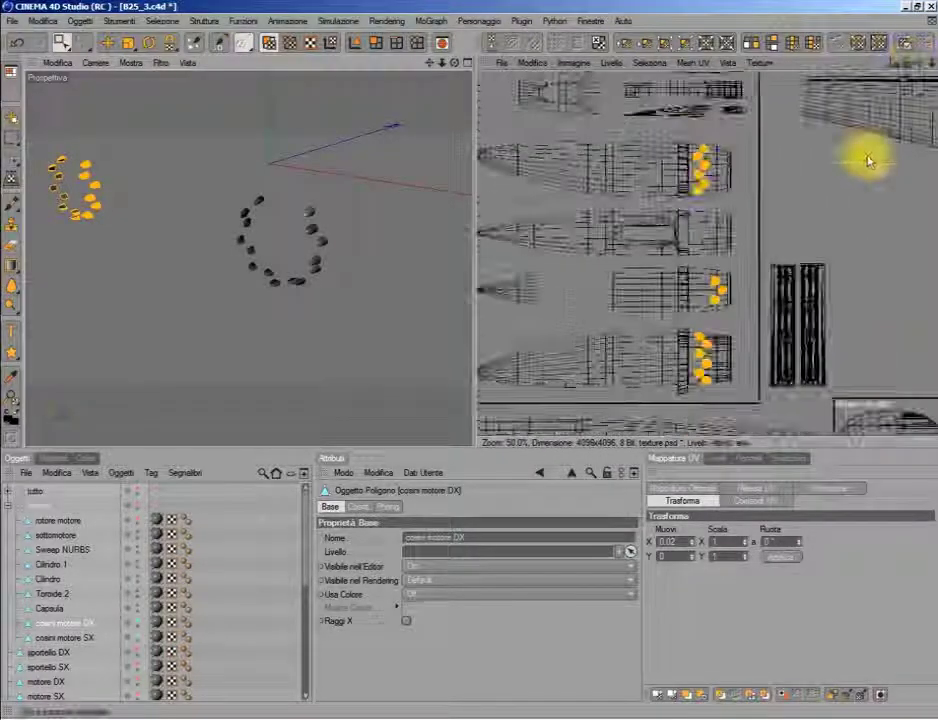
Step: Change a layer option for the blueprint texture so both engine panels show
{"action": "left_click", "coordinate": [568, 63]}
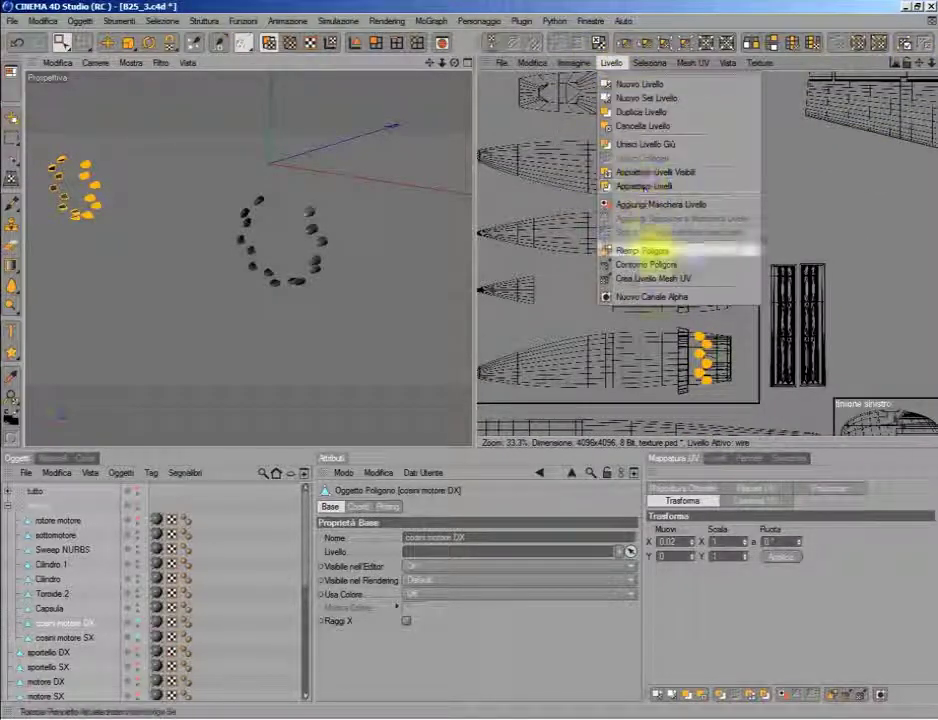
{"action": "left_click", "coordinate": [645, 250]}
{"action": "left_click", "coordinate": [830, 205]}
{"action": "left_click_drag", "start_coordinate": [918, 64], "coordinate": [921, 65]}
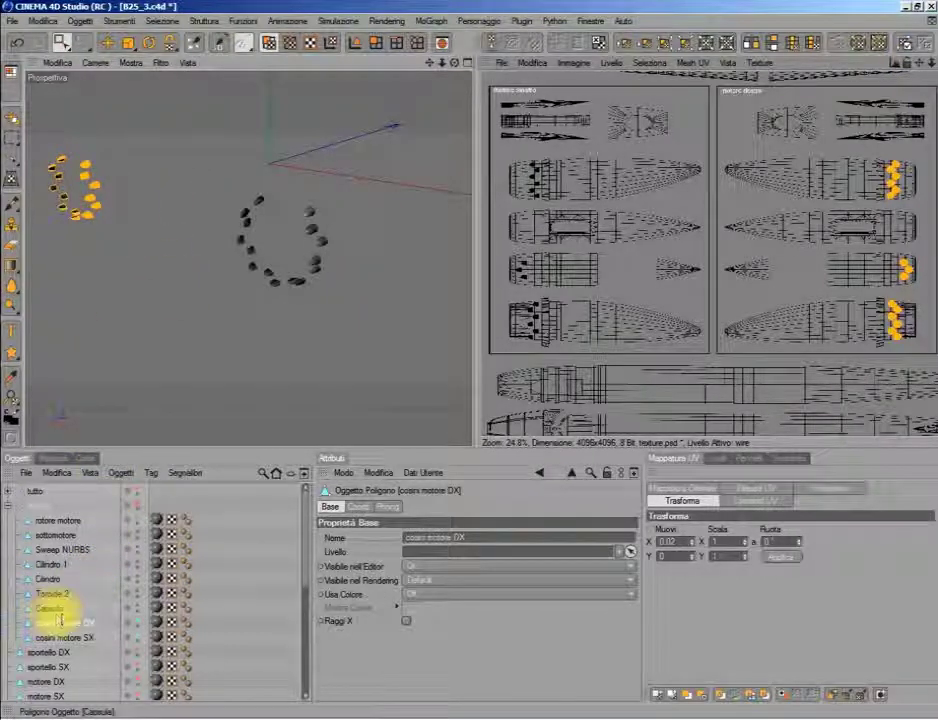
Step: Nest cosini motore SX under motore SX and cosini motore DX under motore DX, then select Capsula
{"action": "left_click", "coordinate": [86, 637]}
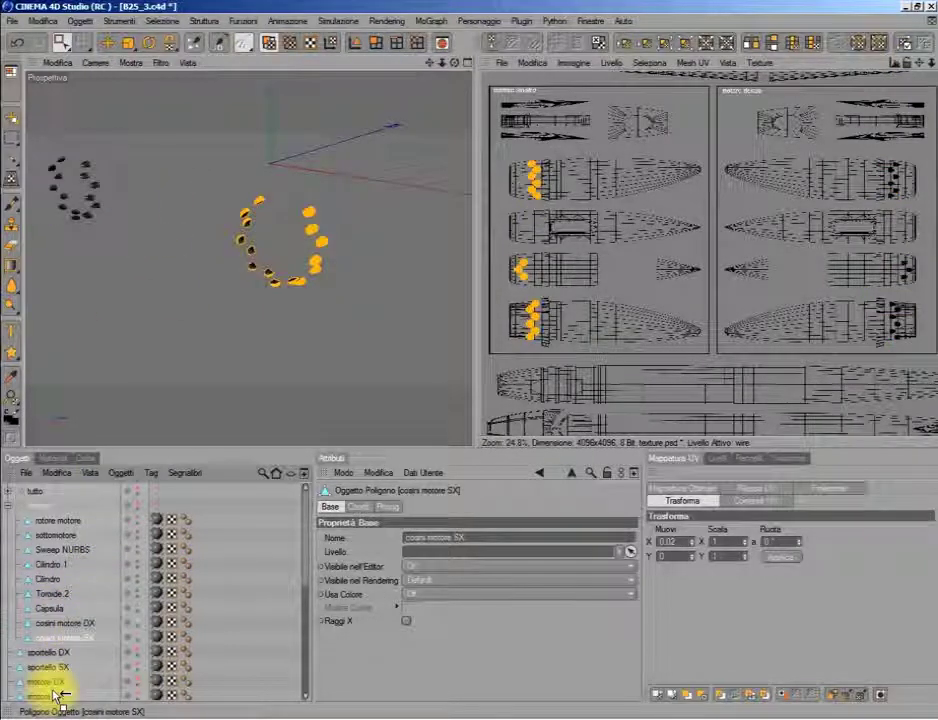
{"action": "scroll", "coordinate": [57, 690], "scroll_direction": "down", "scroll_amount": 3}
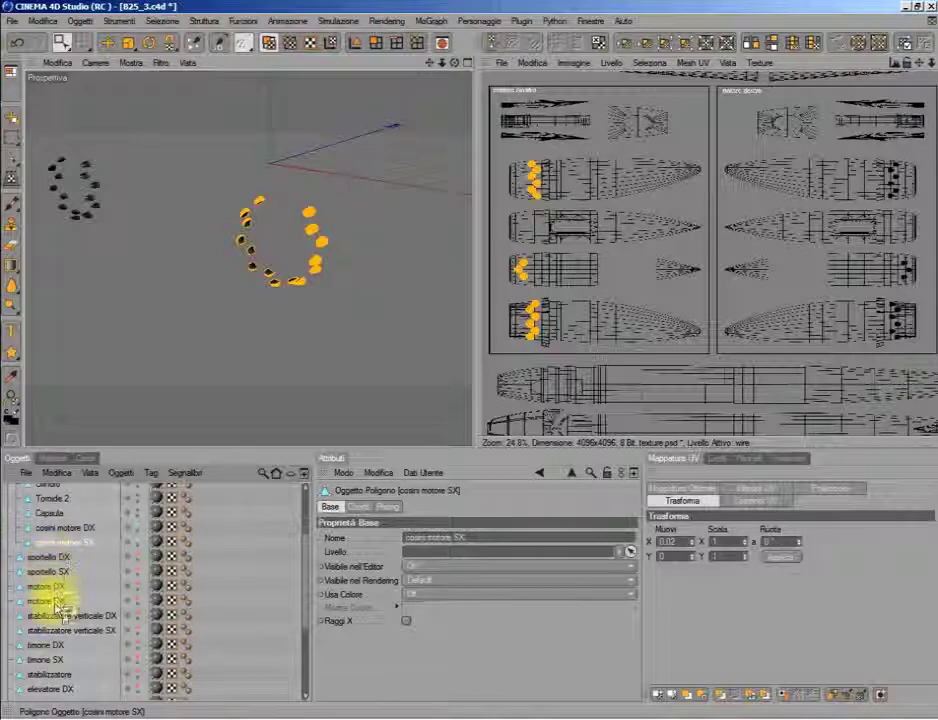
{"action": "left_click_drag", "start_coordinate": [52, 605], "coordinate": [52, 601]}
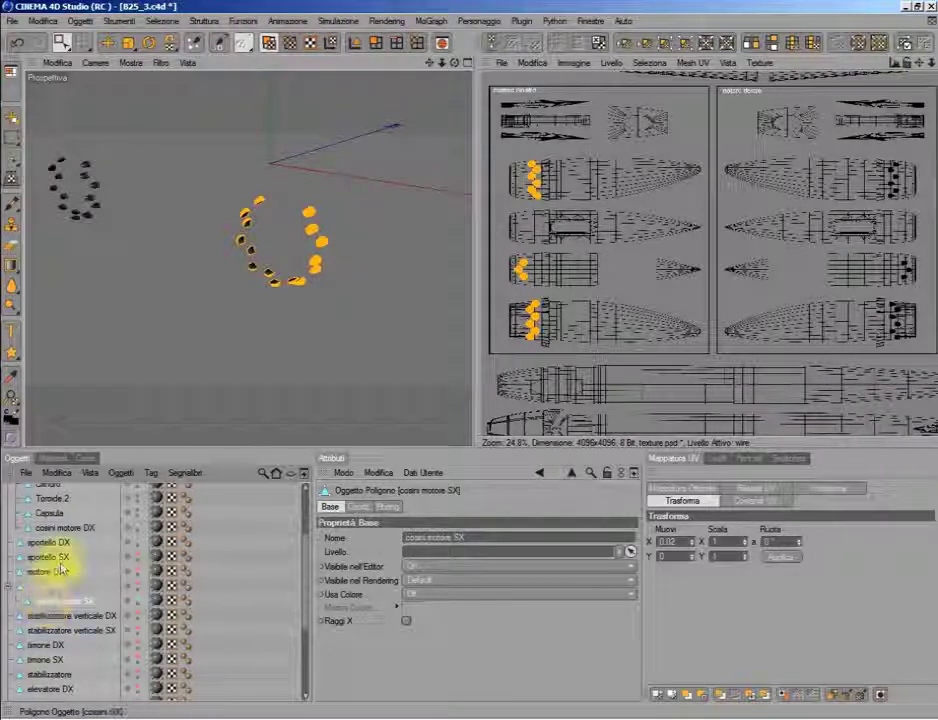
{"action": "left_click", "coordinate": [60, 527]}
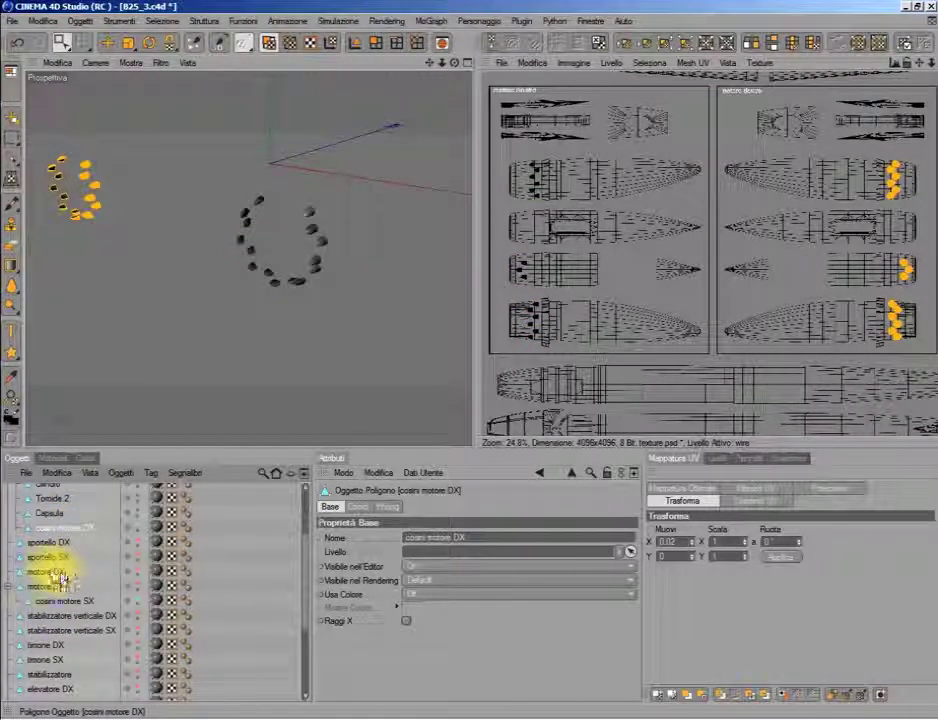
{"action": "scroll", "coordinate": [60, 545], "scroll_direction": "up", "scroll_amount": 3}
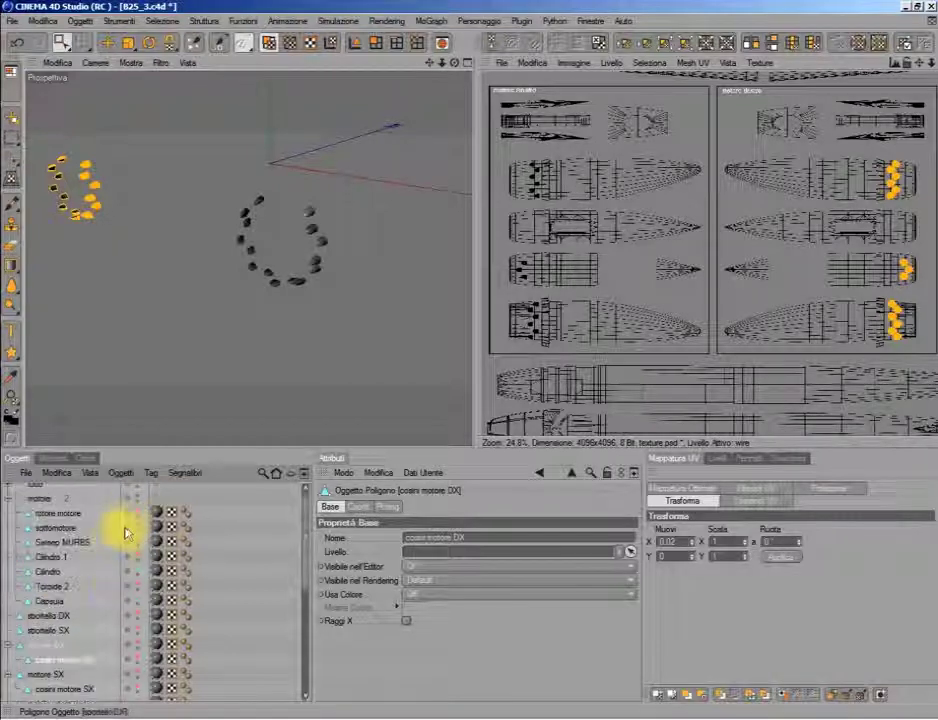
{"action": "left_click", "coordinate": [58, 603]}
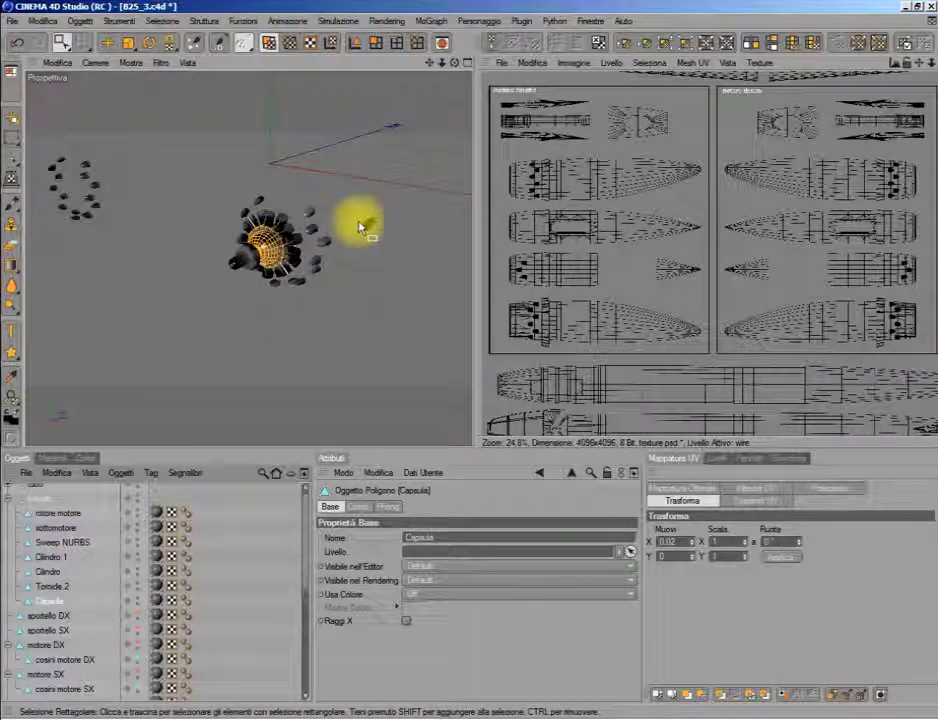
Step: Select sottomotore and zoom the texture view onto its UVs near the wheel parts
{"action": "left_click", "coordinate": [64, 527]}
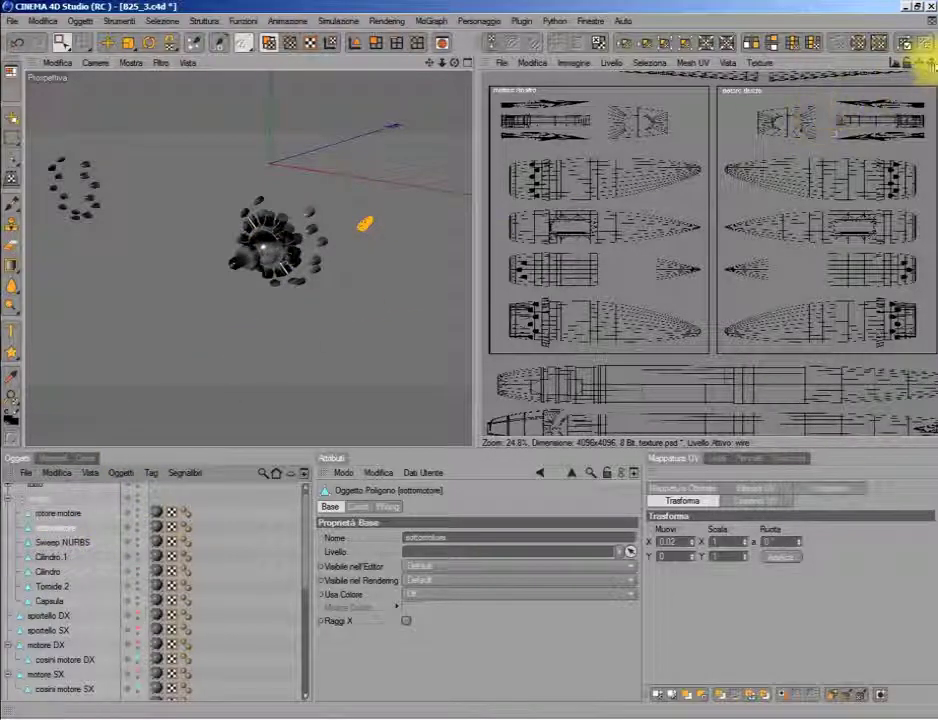
{"action": "mouse_move", "coordinate": [912, 62]}
{"action": "left_mouse_down"}
{"action": "mouse_move", "coordinate": [812, 75]}
{"action": "mouse_move", "coordinate": [812, 157]}
{"action": "left_mouse_up"}
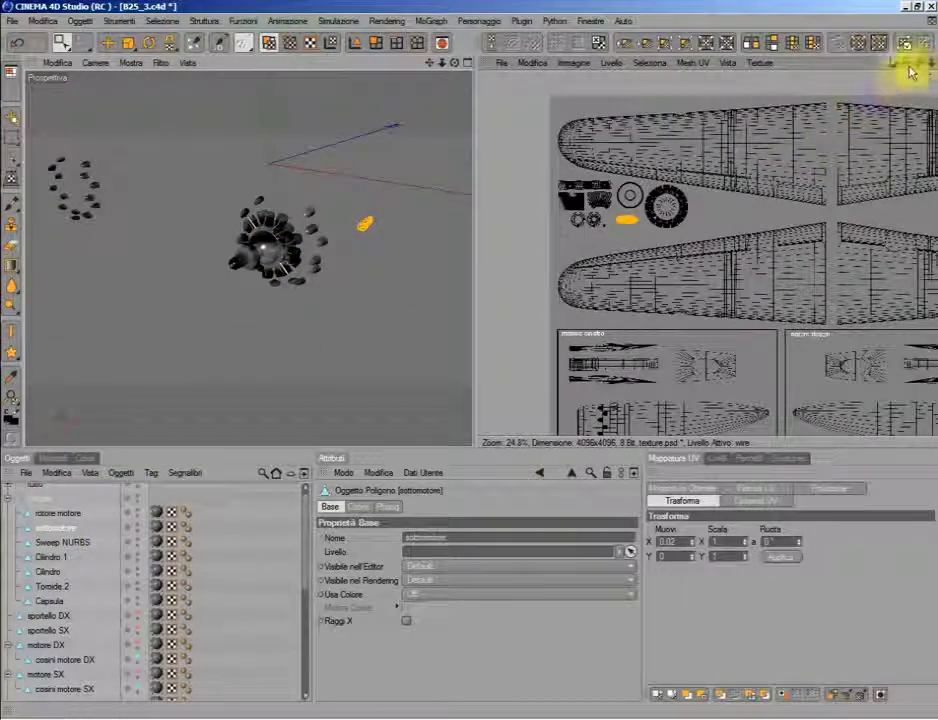
{"action": "mouse_move", "coordinate": [912, 62]}
{"action": "left_mouse_down"}
{"action": "mouse_move", "coordinate": [915, 69]}
{"action": "mouse_move", "coordinate": [911, 60]}
{"action": "left_mouse_up"}
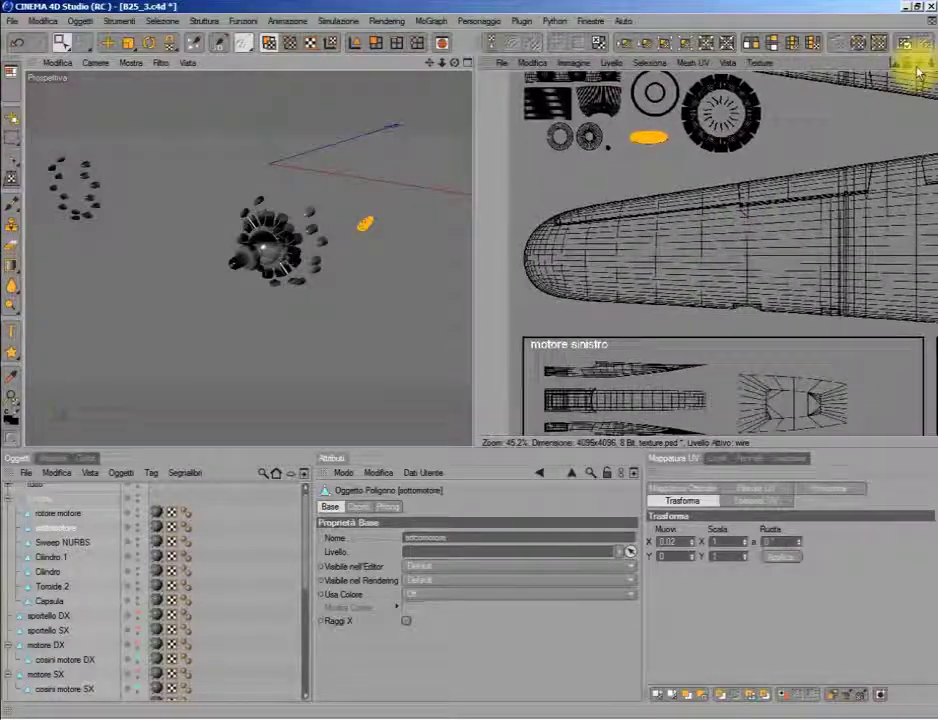
{"action": "left_click", "coordinate": [63, 533]}
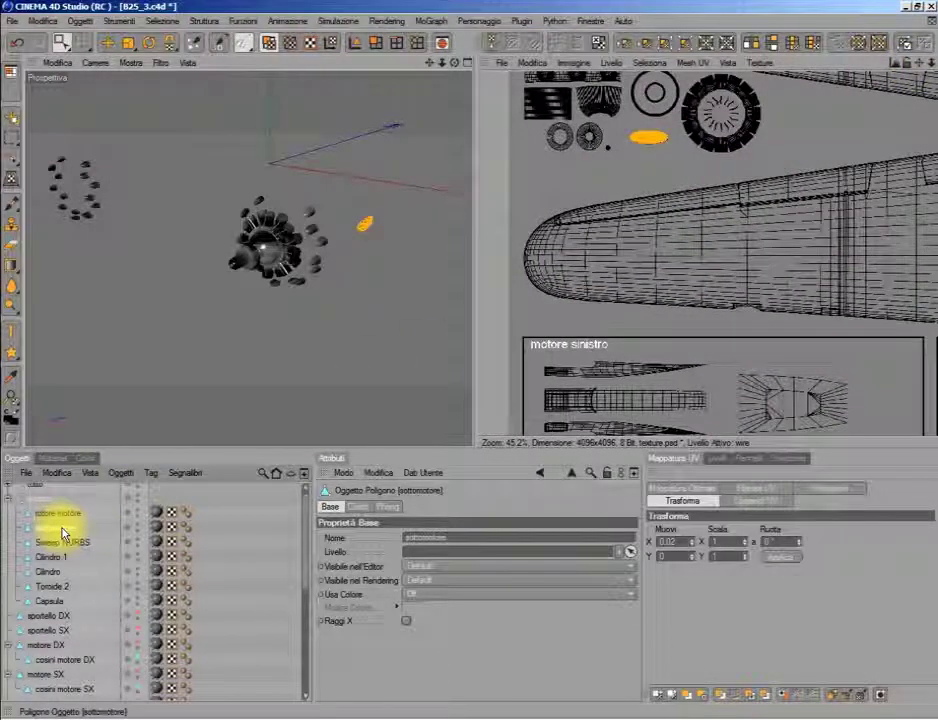
Step: Return to the standard layout, select sottomotore, and toggle motore SX's visibility to hide the nacelle
{"action": "left_click", "coordinate": [10, 72]}
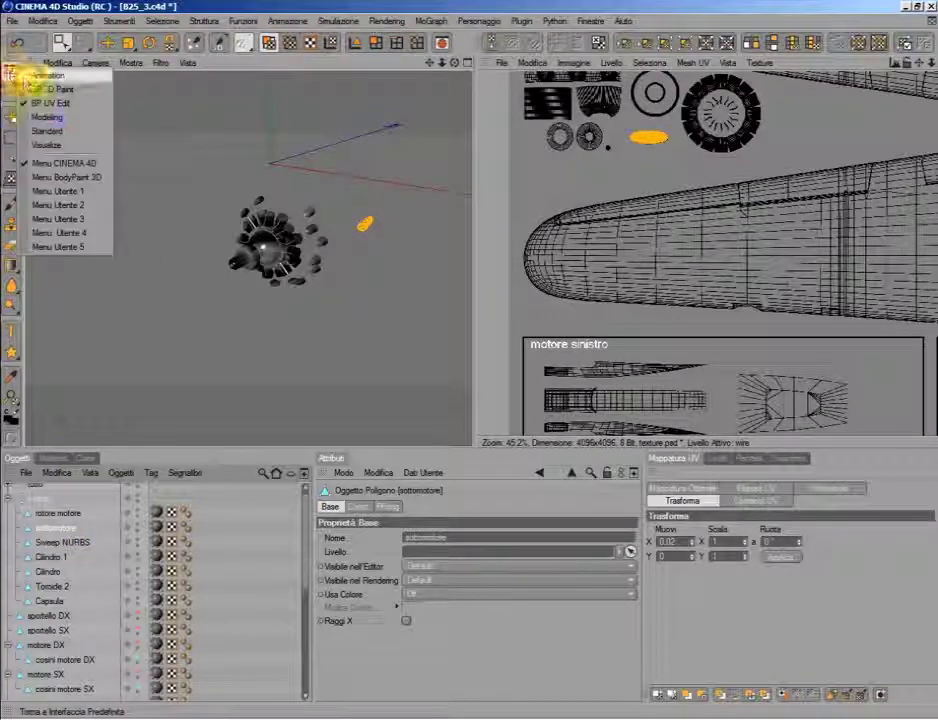
{"action": "left_click", "coordinate": [65, 123]}
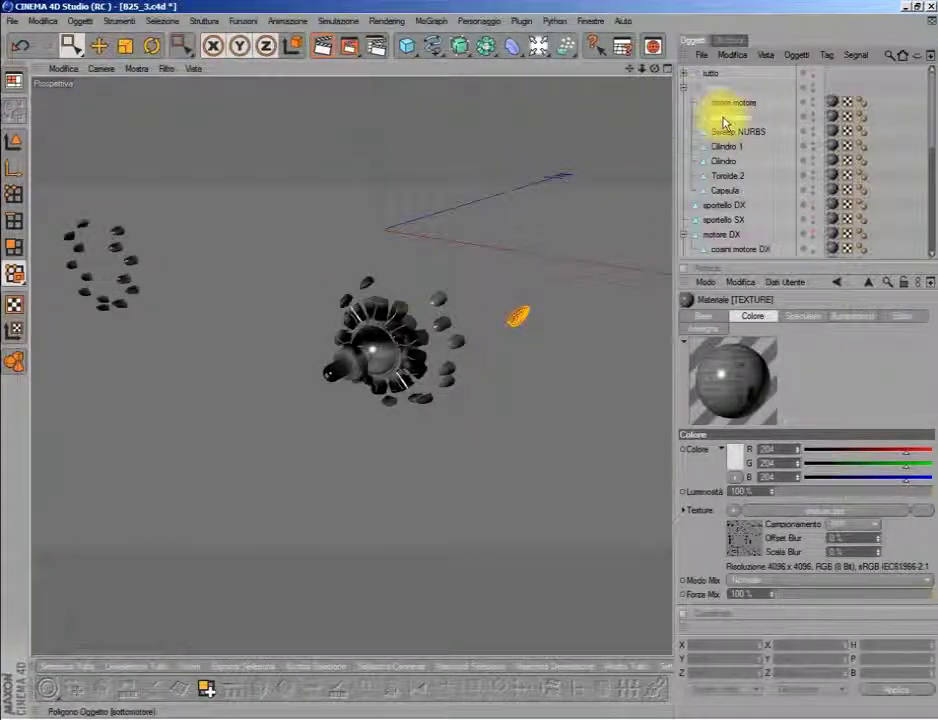
{"action": "scroll", "coordinate": [735, 247], "scroll_direction": "down", "scroll_amount": 3}
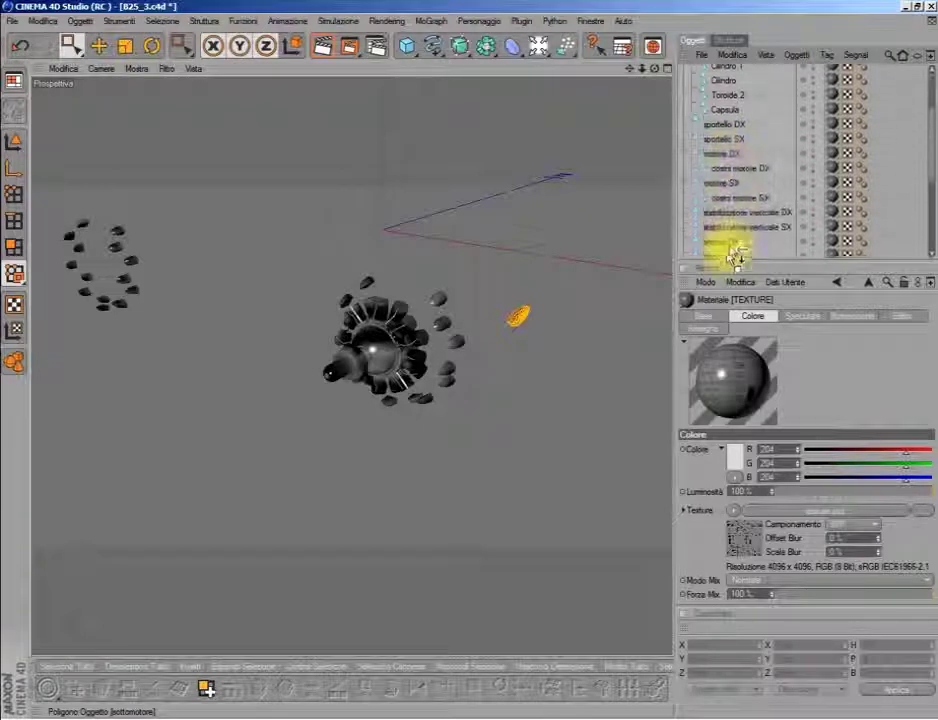
{"action": "left_click", "coordinate": [727, 178]}
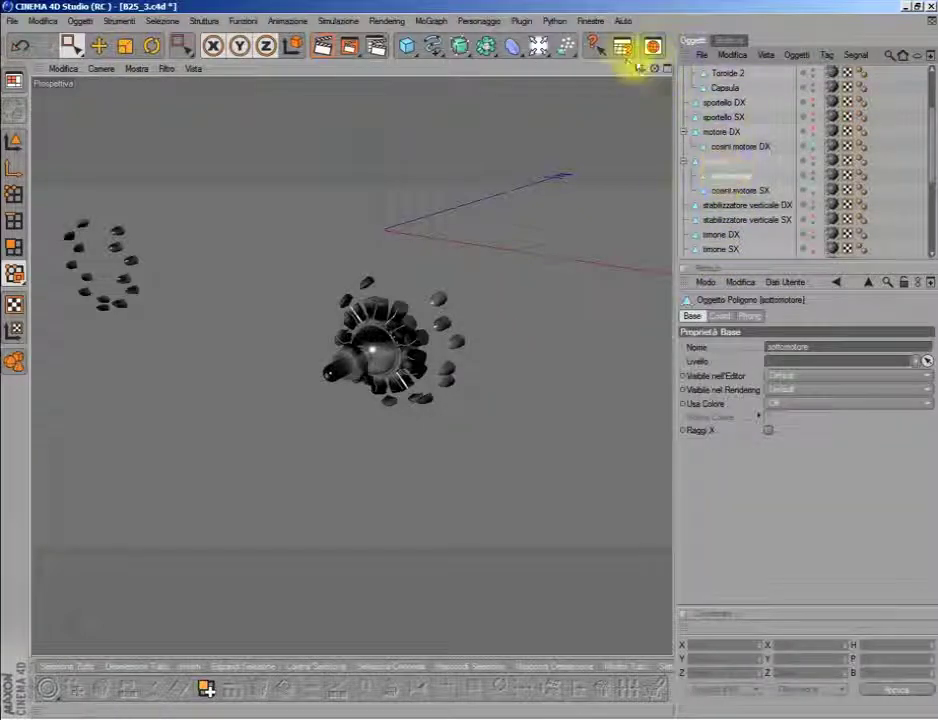
{"action": "left_click", "coordinate": [812, 161]}
{"action": "left_click", "coordinate": [813, 161]}
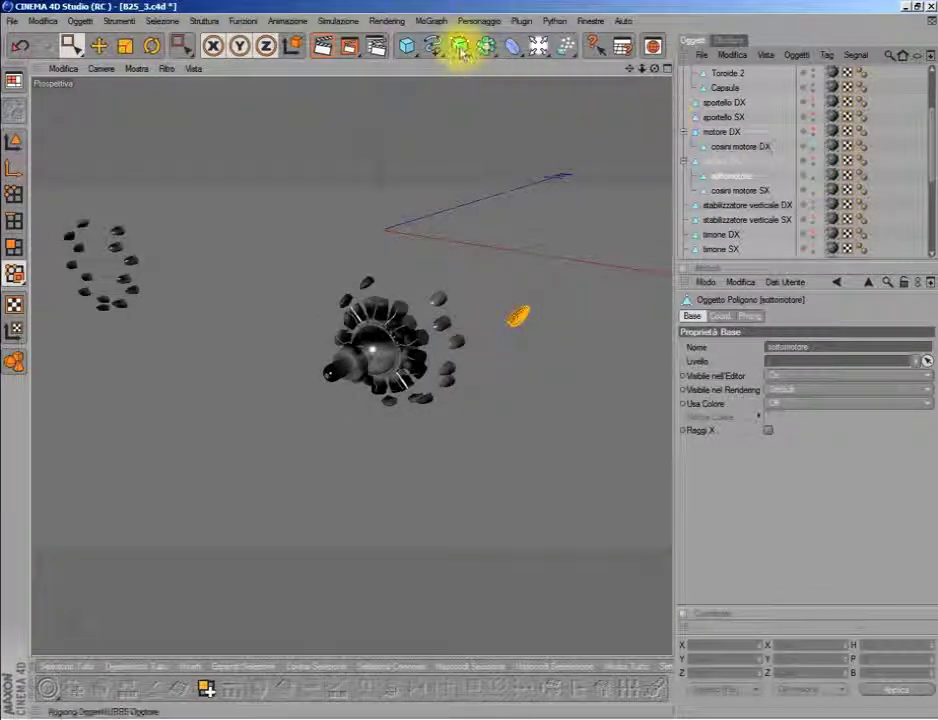
Step: Make the Simmetria object editable and delete its leftover null
{"action": "mouse_move", "coordinate": [485, 45]}
{"action": "left_mouse_down"}
{"action": "mouse_move", "coordinate": [755, 90]}
{"action": "mouse_move", "coordinate": [745, 88]}
{"action": "left_mouse_up"}
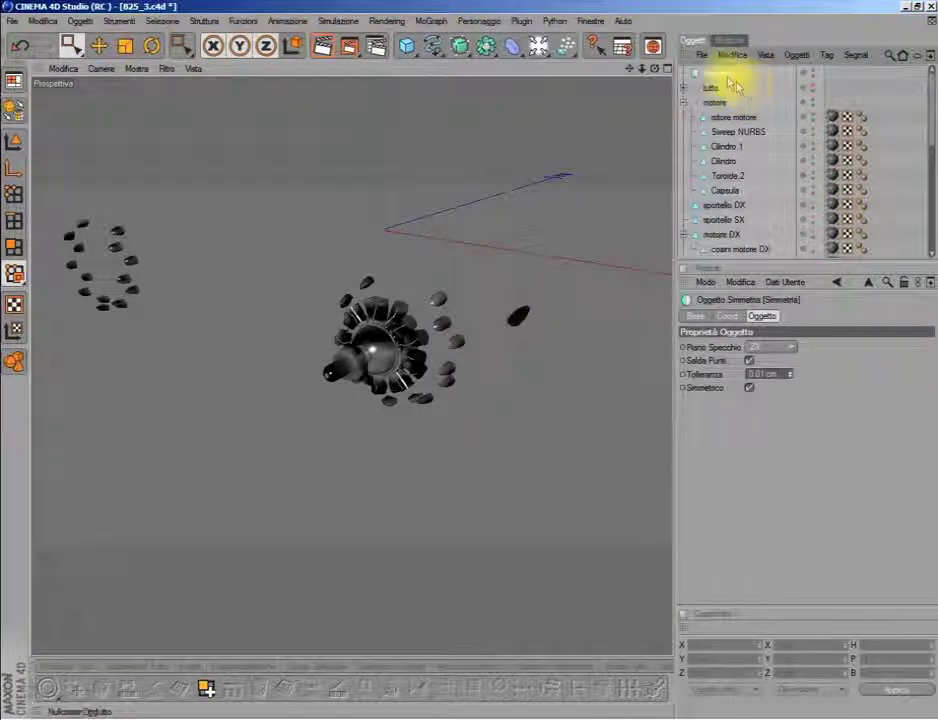
{"action": "mouse_move", "coordinate": [725, 175]}
{"action": "left_mouse_down"}
{"action": "mouse_move", "coordinate": [733, 250]}
{"action": "mouse_move", "coordinate": [745, 233]}
{"action": "mouse_move", "coordinate": [723, 235]}
{"action": "mouse_move", "coordinate": [730, 231]}
{"action": "left_mouse_up"}
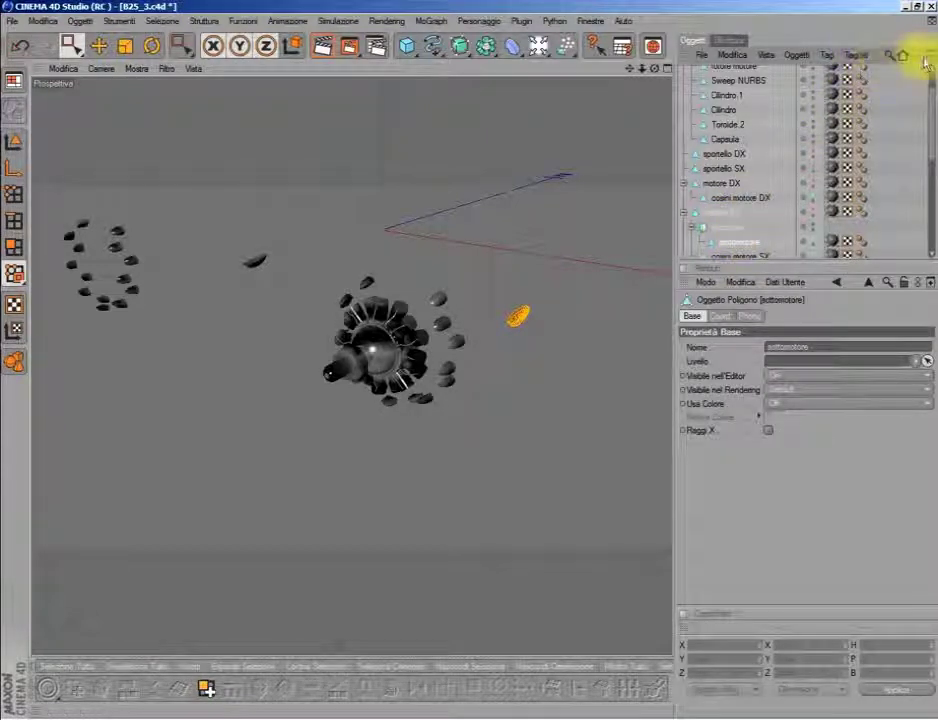
{"action": "left_click", "coordinate": [724, 228]}
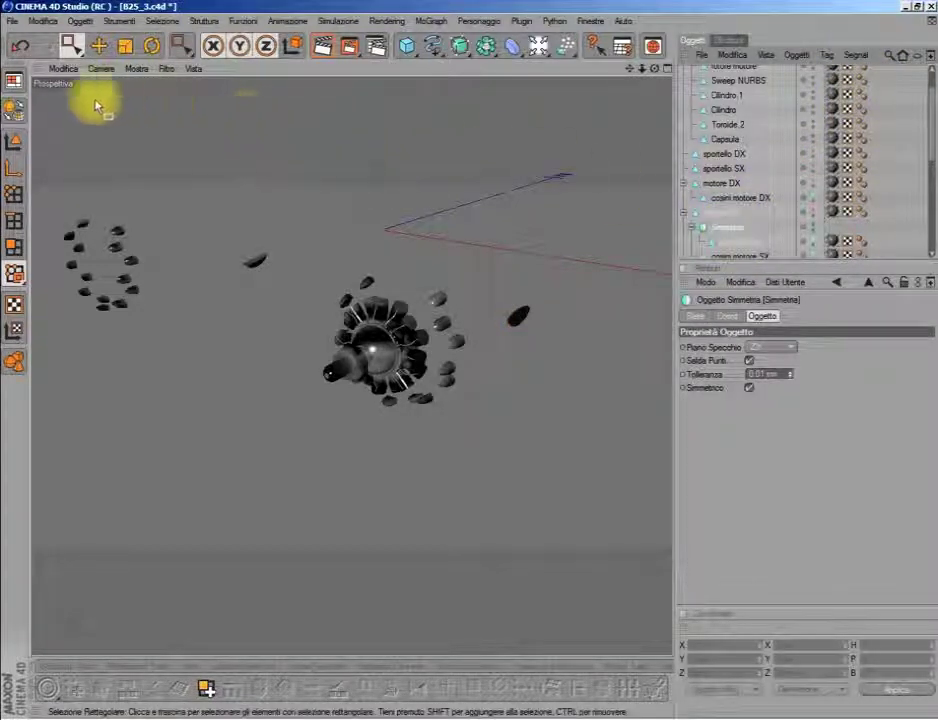
{"action": "left_click", "coordinate": [15, 111]}
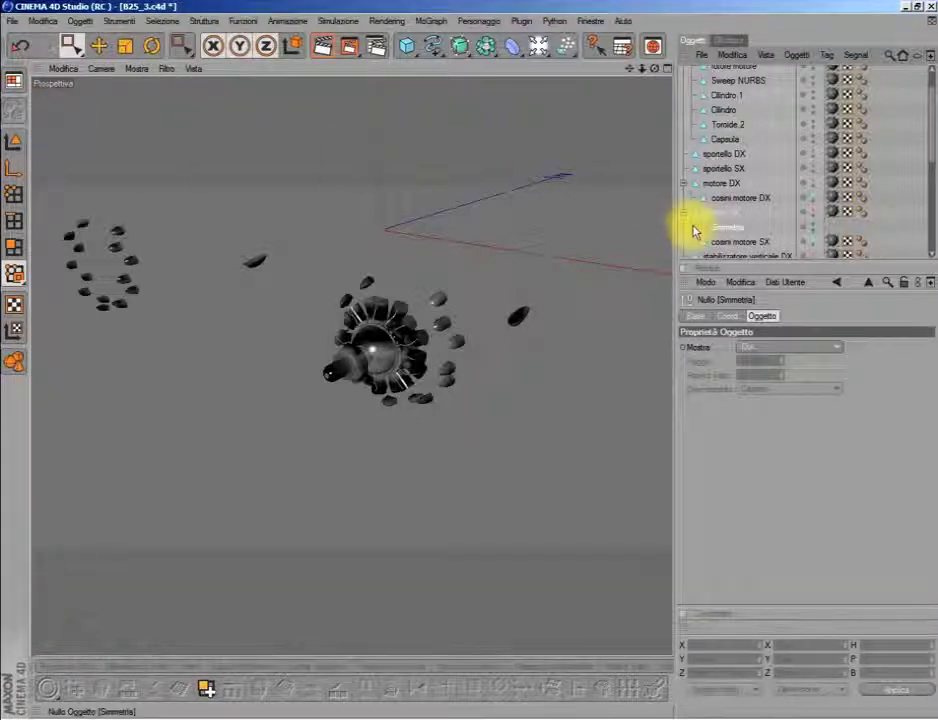
{"action": "left_click", "coordinate": [737, 249]}
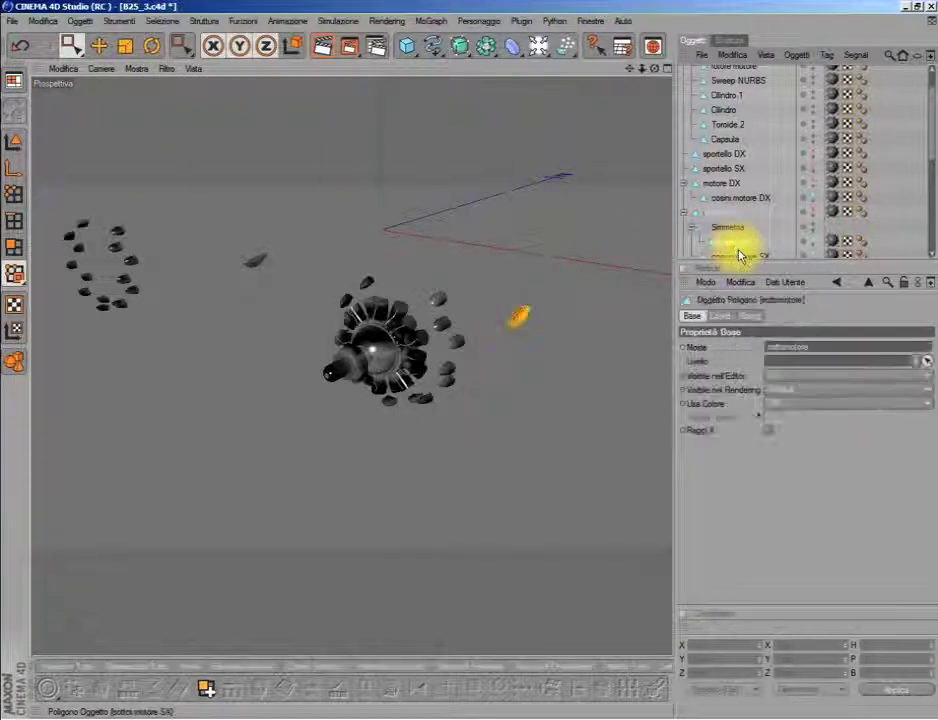
{"action": "left_click", "coordinate": [729, 230]}
{"action": "key", "text": "Delete"}
Step: Move the mirrored sottomotore into its engine group in Object mode
{"action": "left_click", "coordinate": [731, 229]}
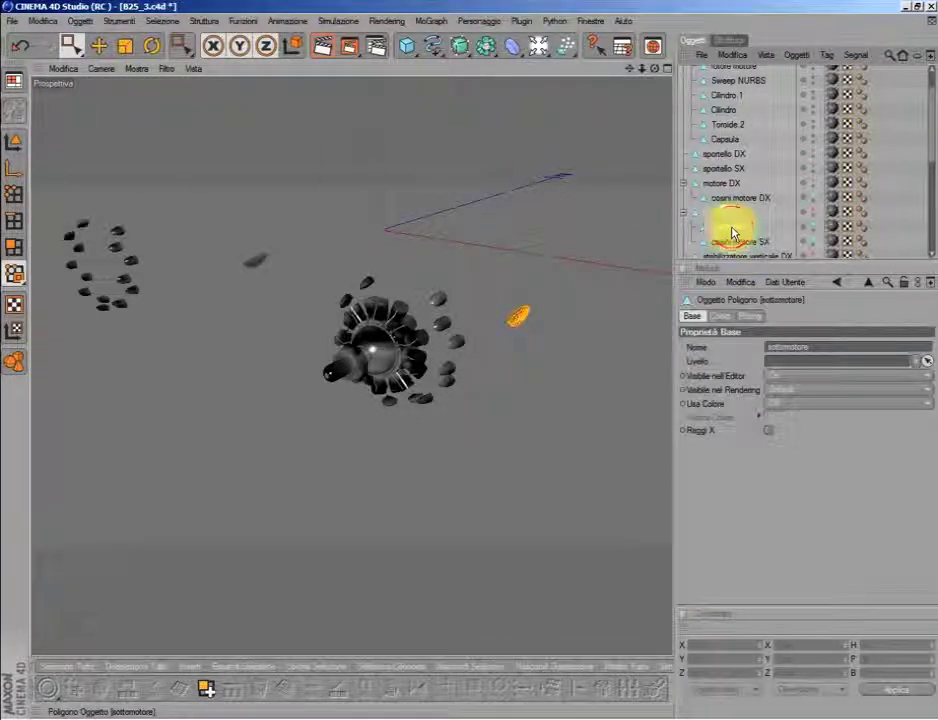
{"action": "left_click", "coordinate": [14, 193]}
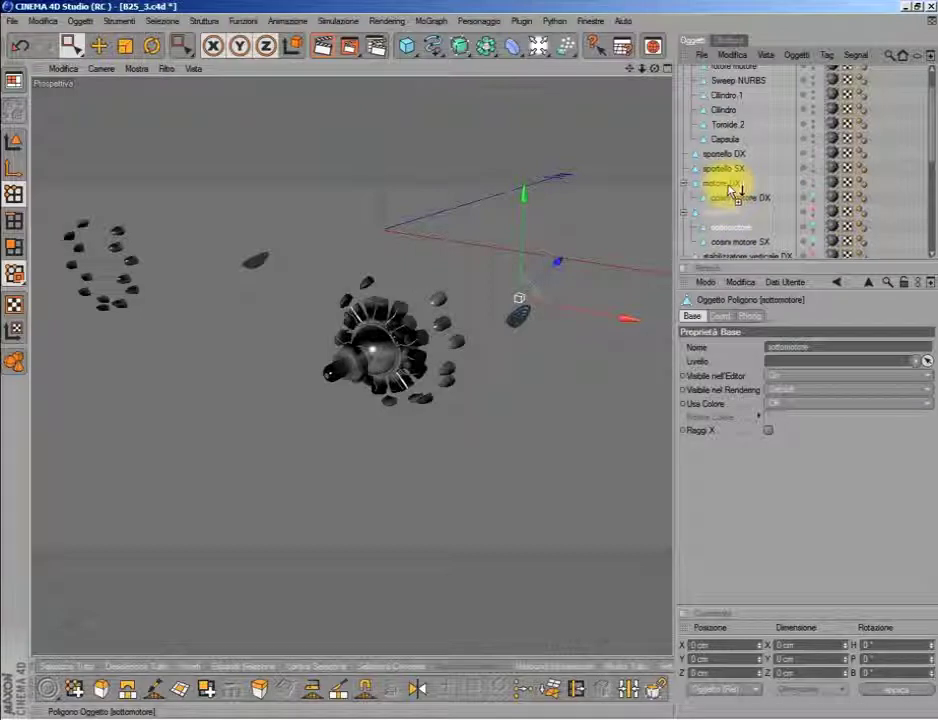
{"action": "left_click_drag", "start_coordinate": [733, 192], "coordinate": [740, 244]}
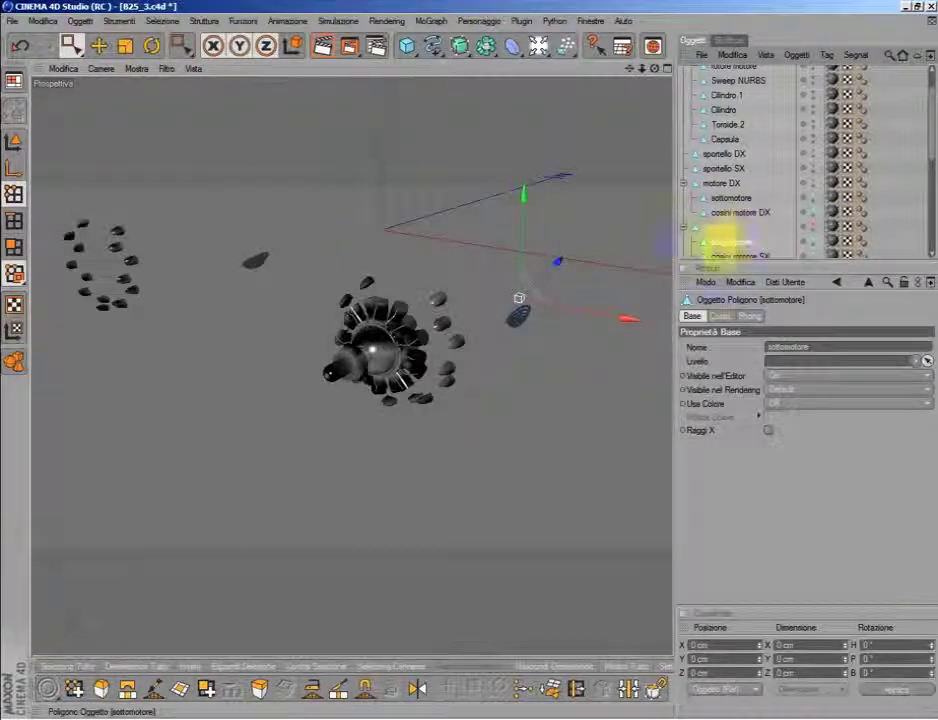
{"action": "left_click", "coordinate": [255, 261]}
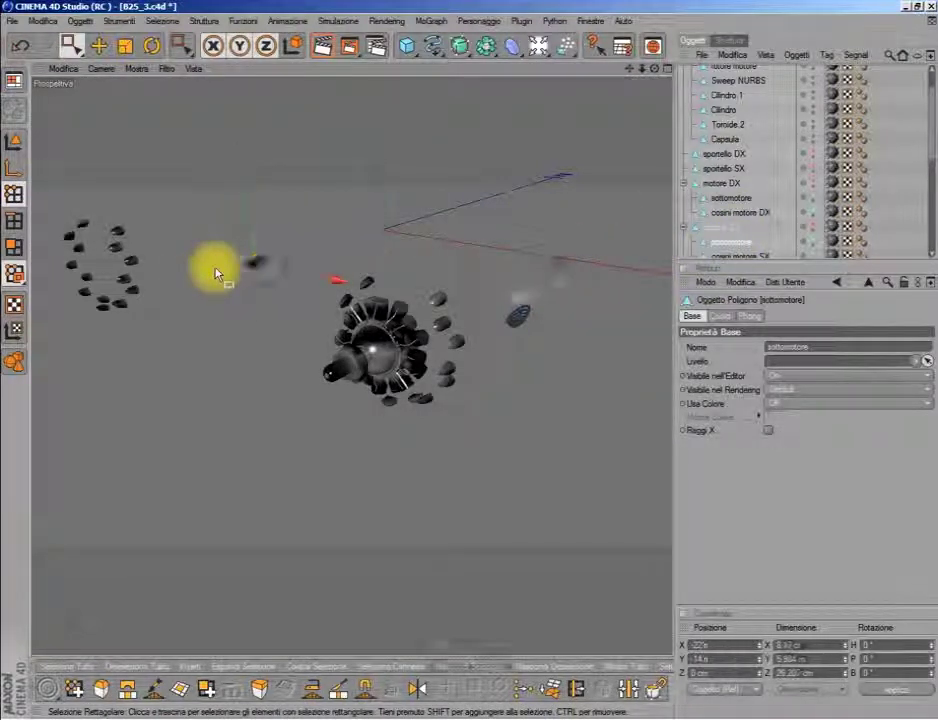
{"action": "left_click", "coordinate": [698, 238]}
Step: Unhide the motore SX and motore DX engine nacelles to inspect them
{"action": "left_click", "coordinate": [733, 199]}
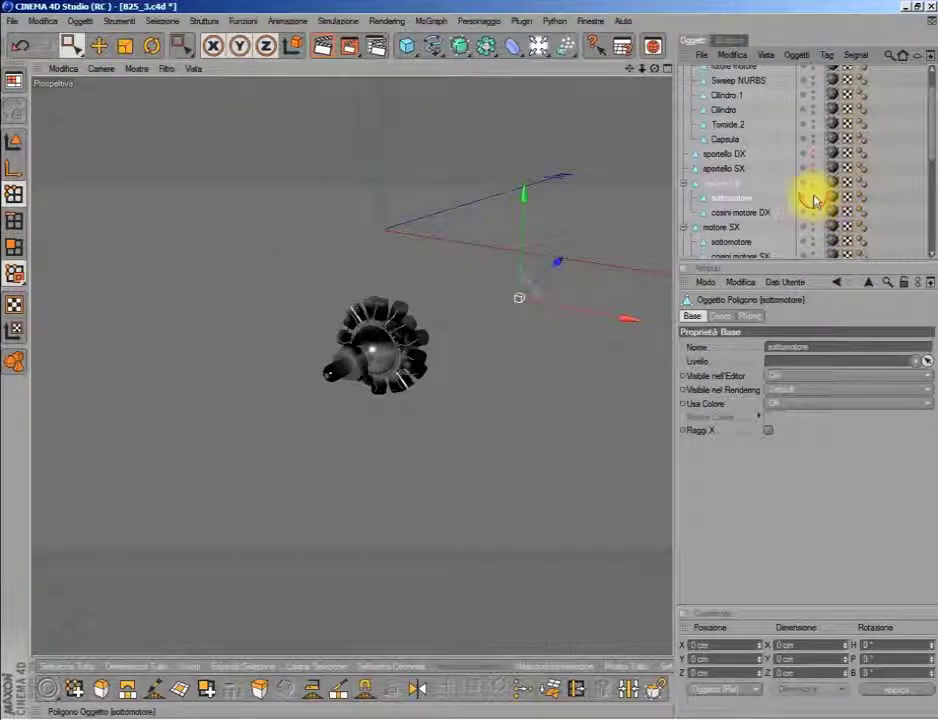
{"action": "left_click", "coordinate": [813, 228]}
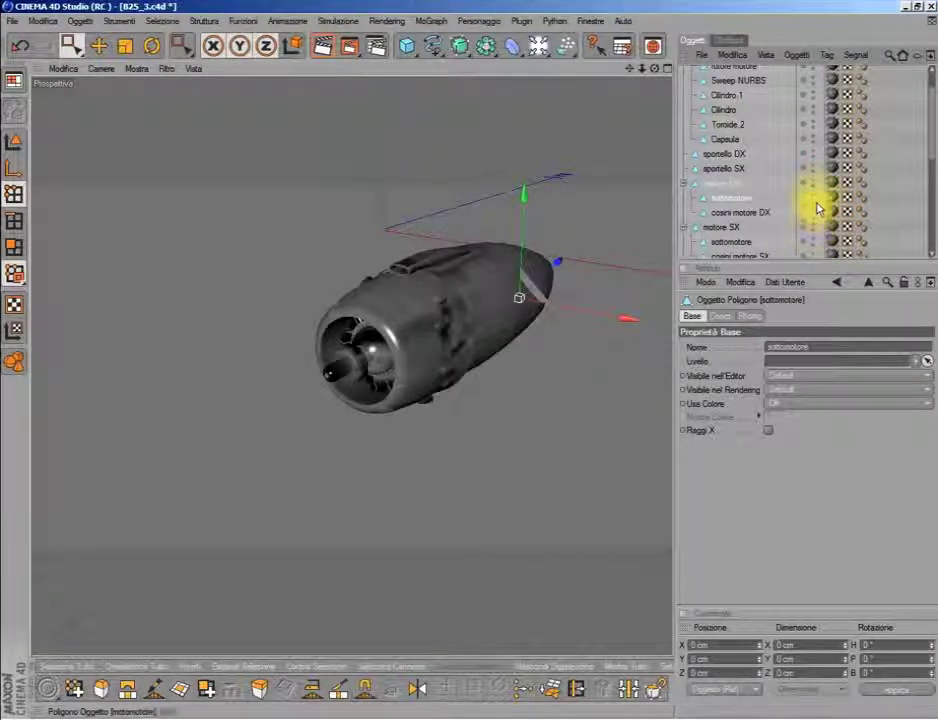
{"action": "left_click", "coordinate": [813, 185]}
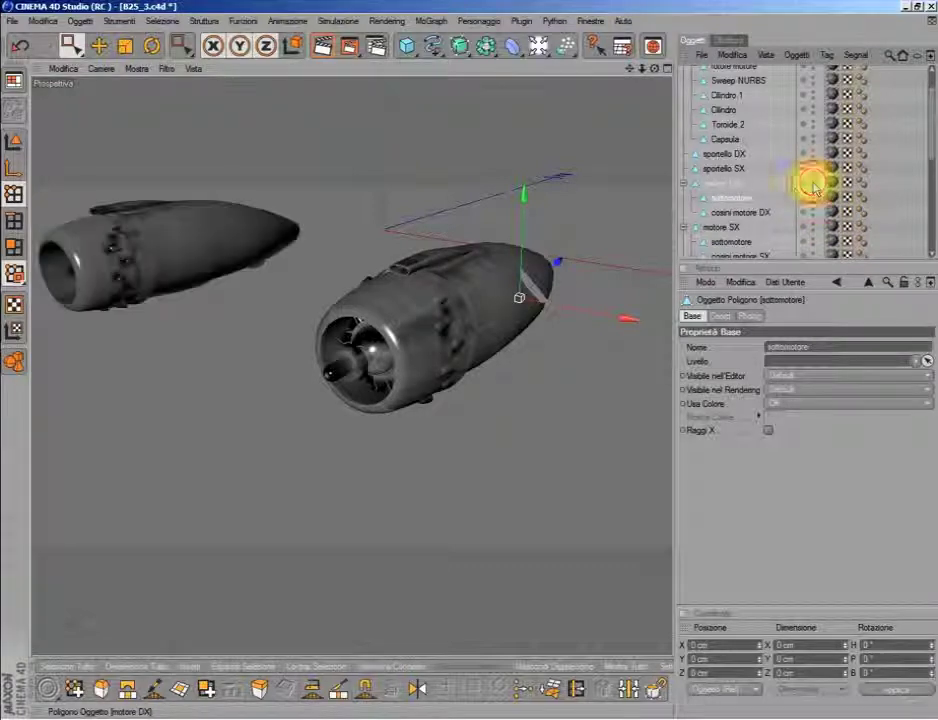
Step: Collapse the motore SX and DX groups, hide both nacelles again, and select Elica3
{"action": "scroll", "coordinate": [716, 210], "scroll_direction": "down", "scroll_amount": 3}
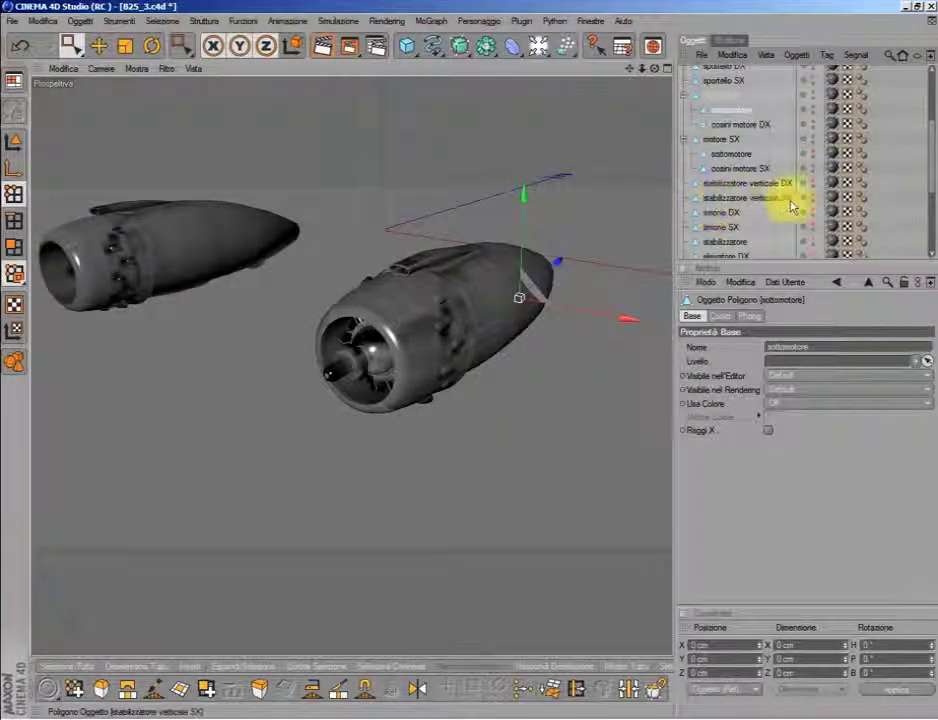
{"action": "left_click", "coordinate": [684, 139]}
{"action": "left_click", "coordinate": [685, 95]}
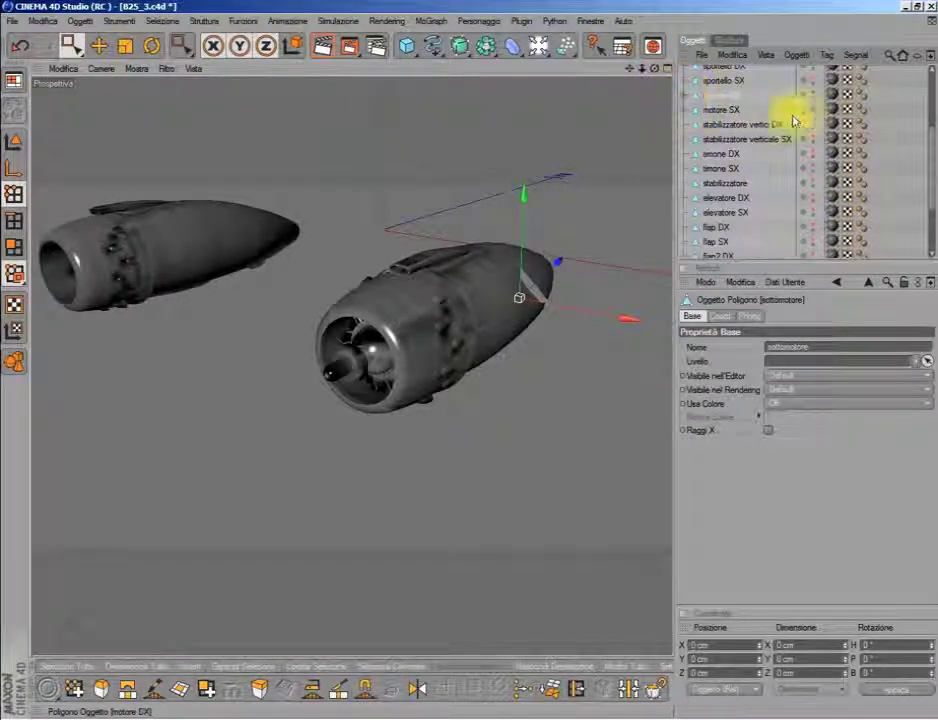
{"action": "left_click", "coordinate": [812, 103]}
{"action": "left_click", "coordinate": [814, 93]}
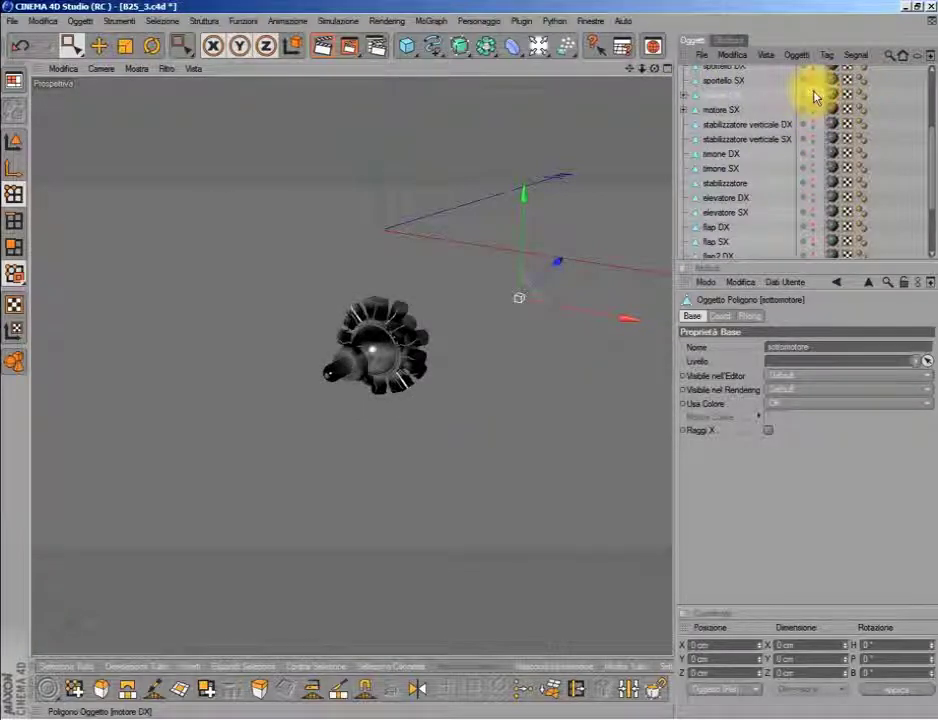
{"action": "scroll", "coordinate": [808, 120], "scroll_direction": "up", "scroll_amount": 3}
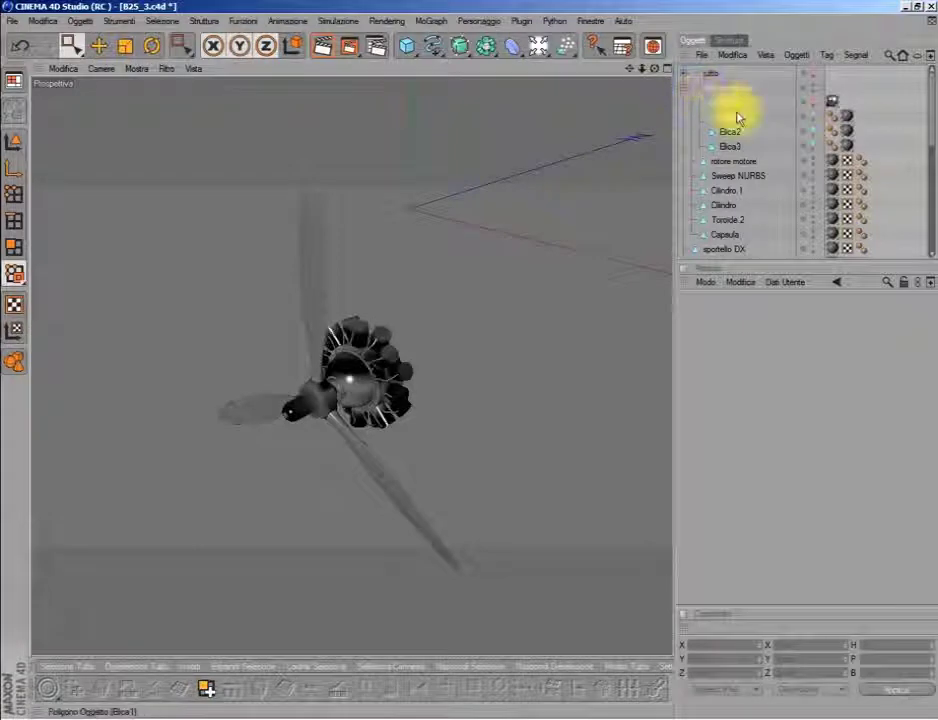
{"action": "left_click", "coordinate": [734, 127]}
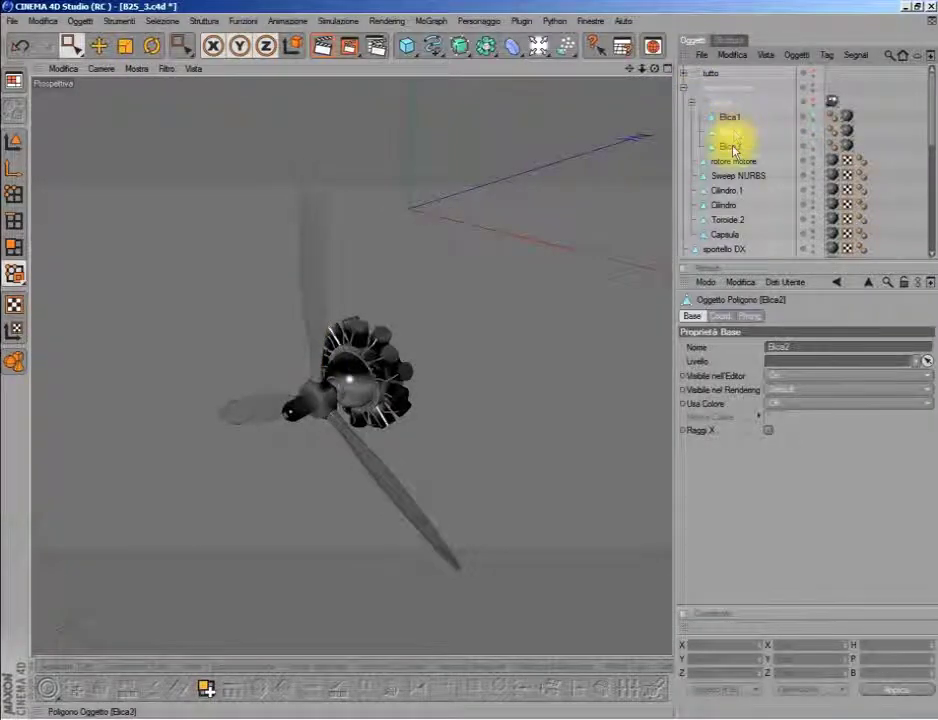
Step: Select Elica1's blade polygons and copy the existing UVW tag onto Elica1
{"action": "left_click", "coordinate": [731, 119]}
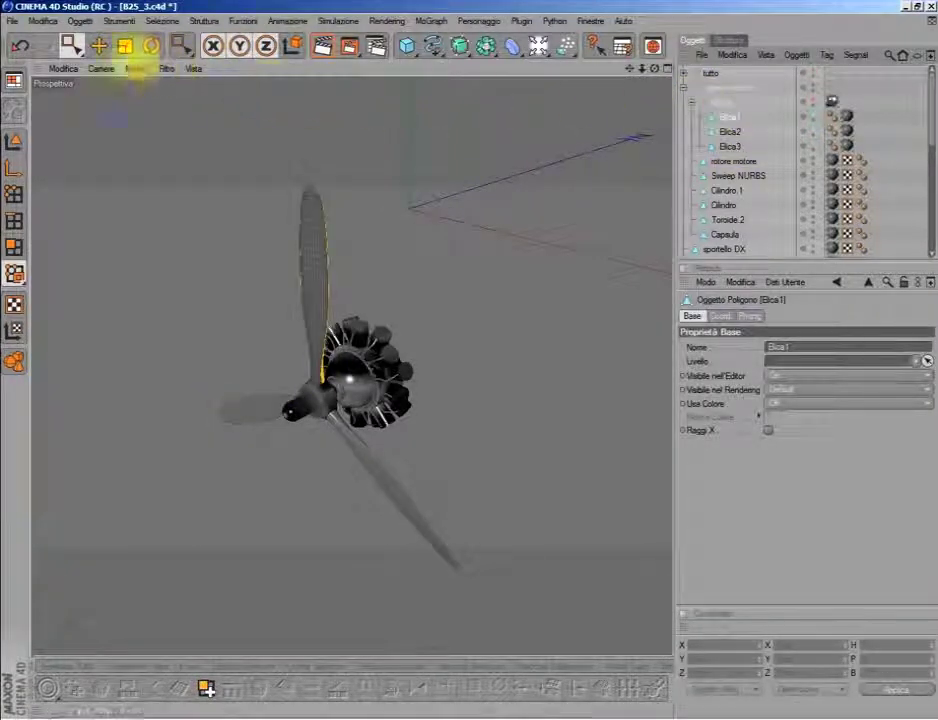
{"action": "left_click", "coordinate": [69, 44]}
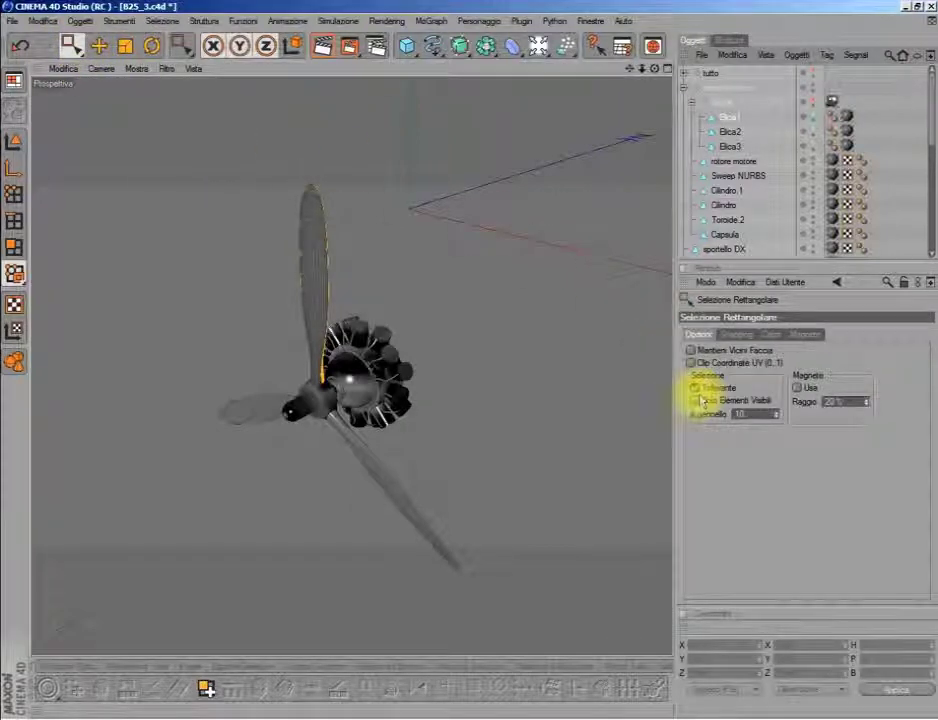
{"action": "left_click_drag", "start_coordinate": [459, 142], "coordinate": [216, 414]}
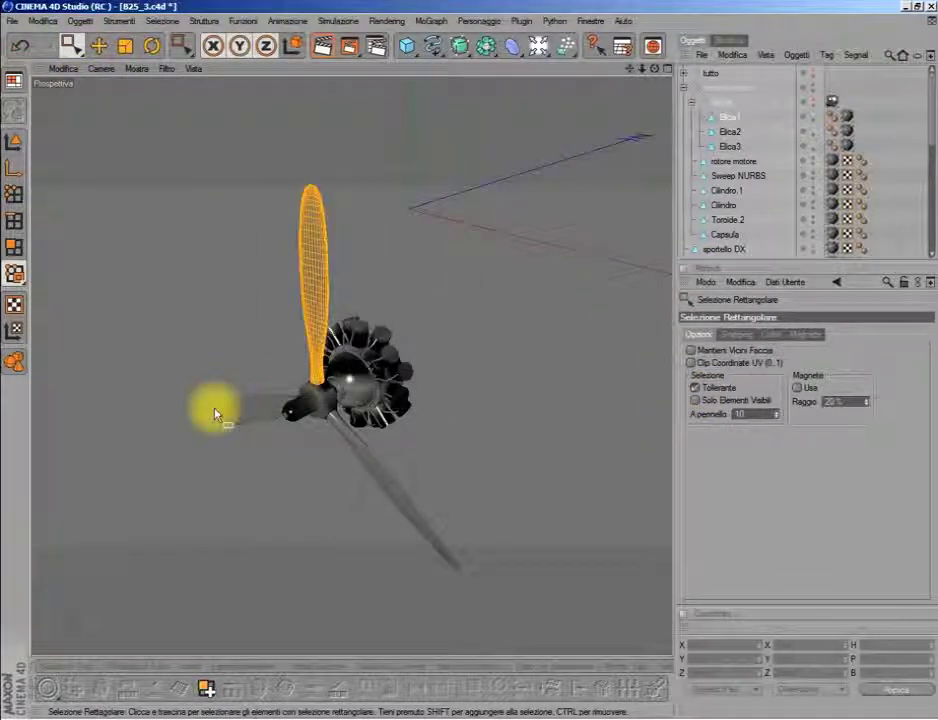
{"action": "left_click", "coordinate": [849, 164]}
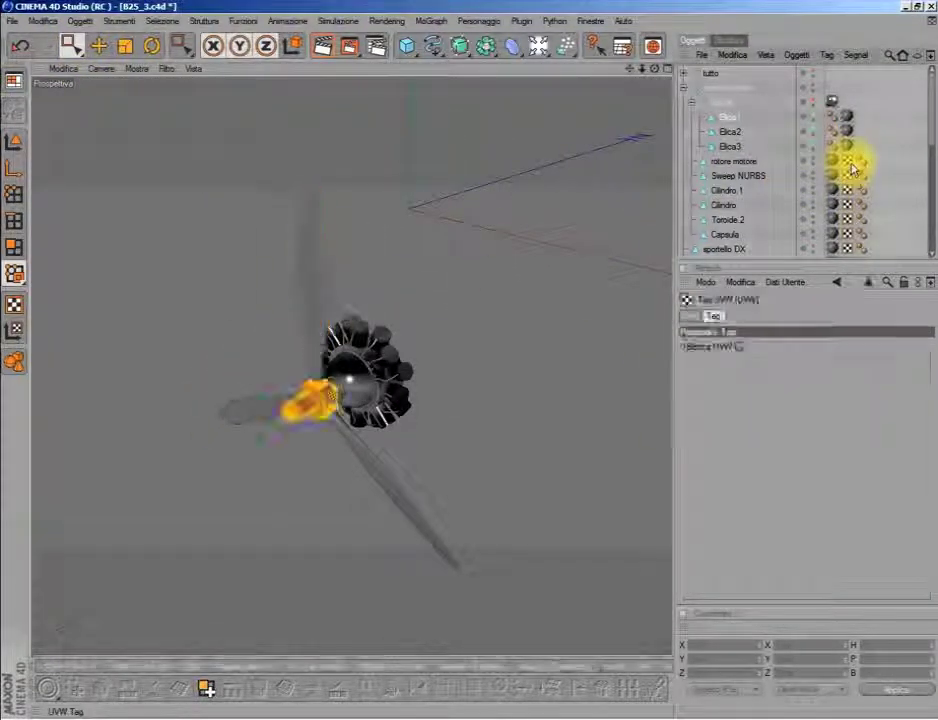
{"action": "left_click", "coordinate": [849, 164]}
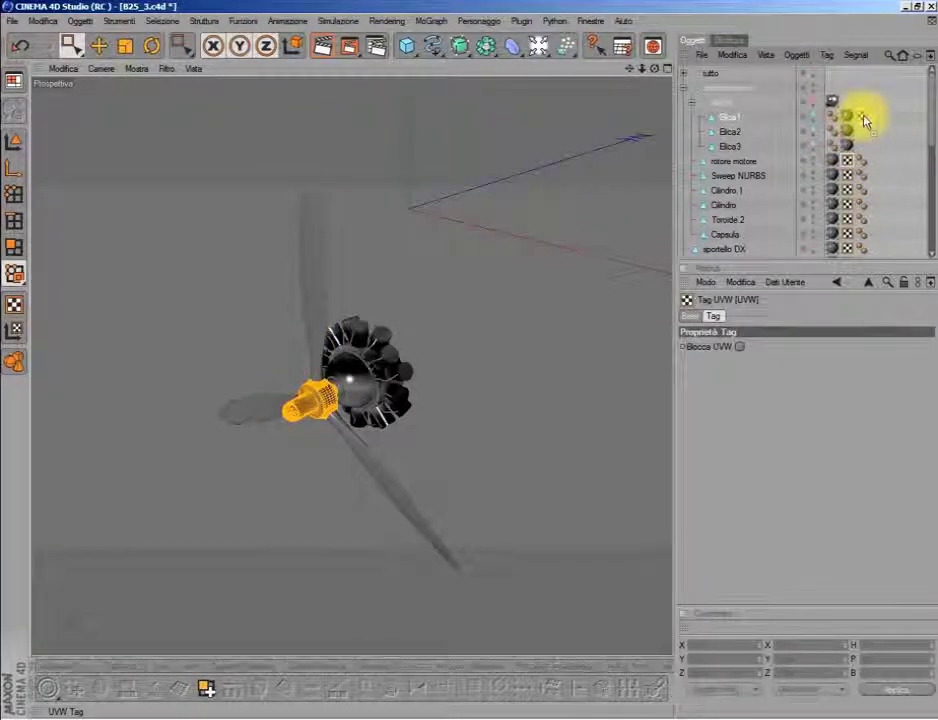
{"action": "left_click_drag", "start_coordinate": [849, 164], "coordinate": [862, 117]}
Step: Rectangle-select every polygon of the Elica1 blade and enlarge the front view
{"action": "left_click", "coordinate": [71, 44]}
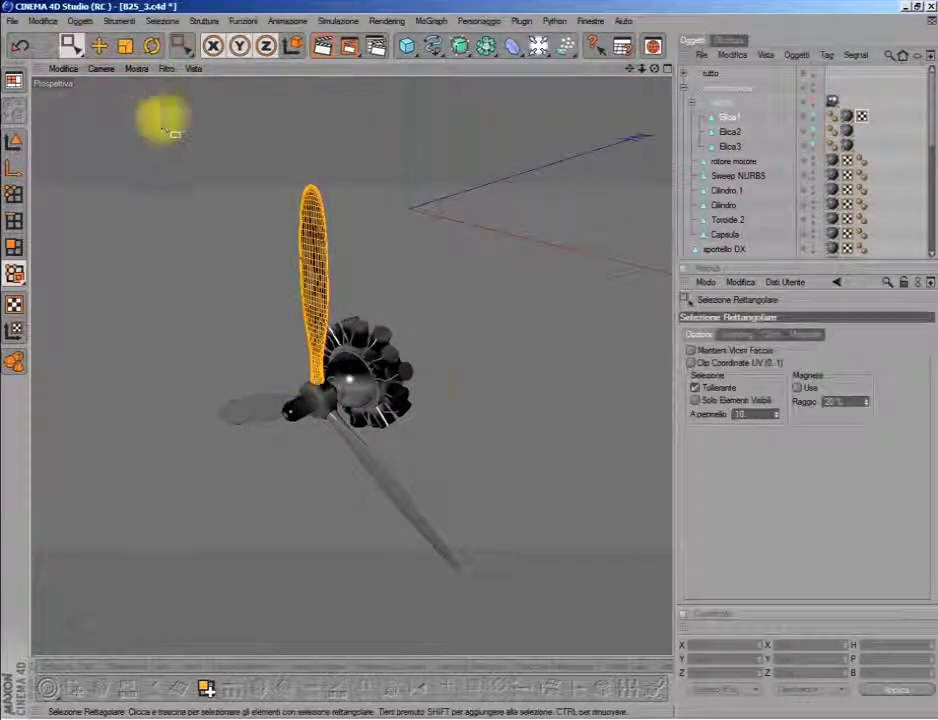
{"action": "left_click_drag", "start_coordinate": [156, 117], "coordinate": [437, 429]}
{"action": "middle_click", "coordinate": [437, 355]}
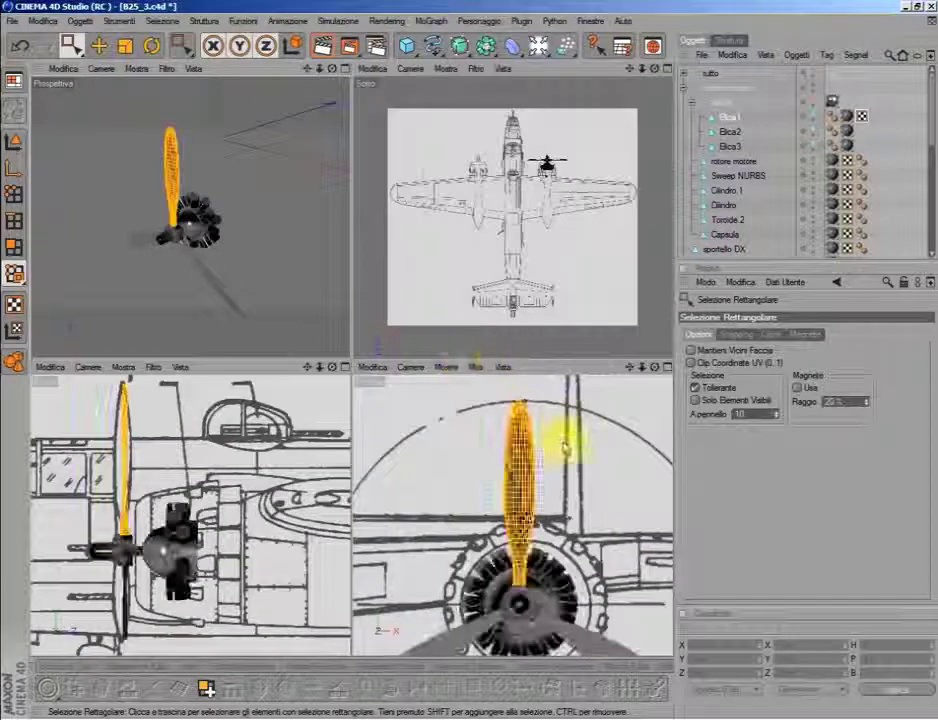
{"action": "middle_click", "coordinate": [561, 435]}
{"action": "left_click", "coordinate": [14, 80]}
Step: In the UV editing layout, move the propeller UV island right and shrink it to a small patch
{"action": "left_click", "coordinate": [84, 115]}
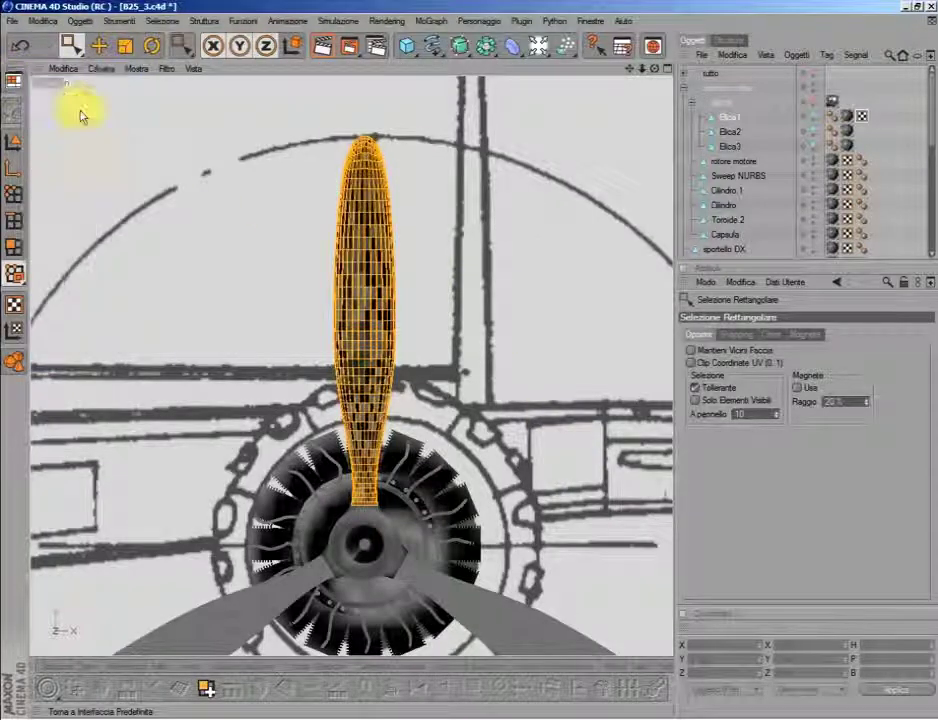
{"action": "left_click", "coordinate": [815, 488]}
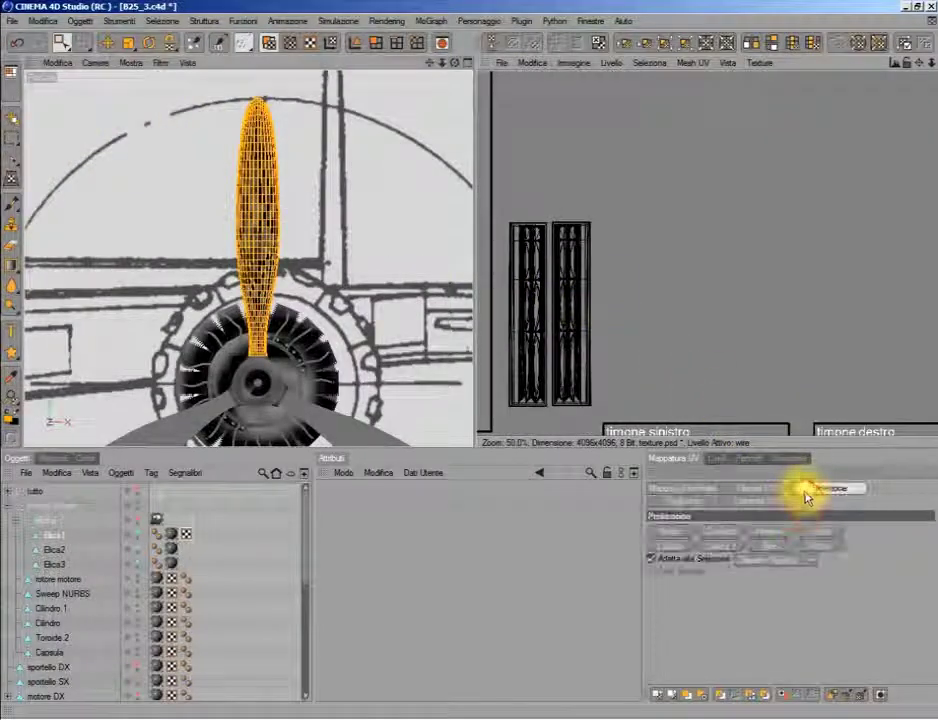
{"action": "scroll", "coordinate": [685, 345], "scroll_direction": "down", "scroll_amount": 3}
{"action": "scroll", "coordinate": [666, 226], "scroll_direction": "down", "scroll_amount": 2}
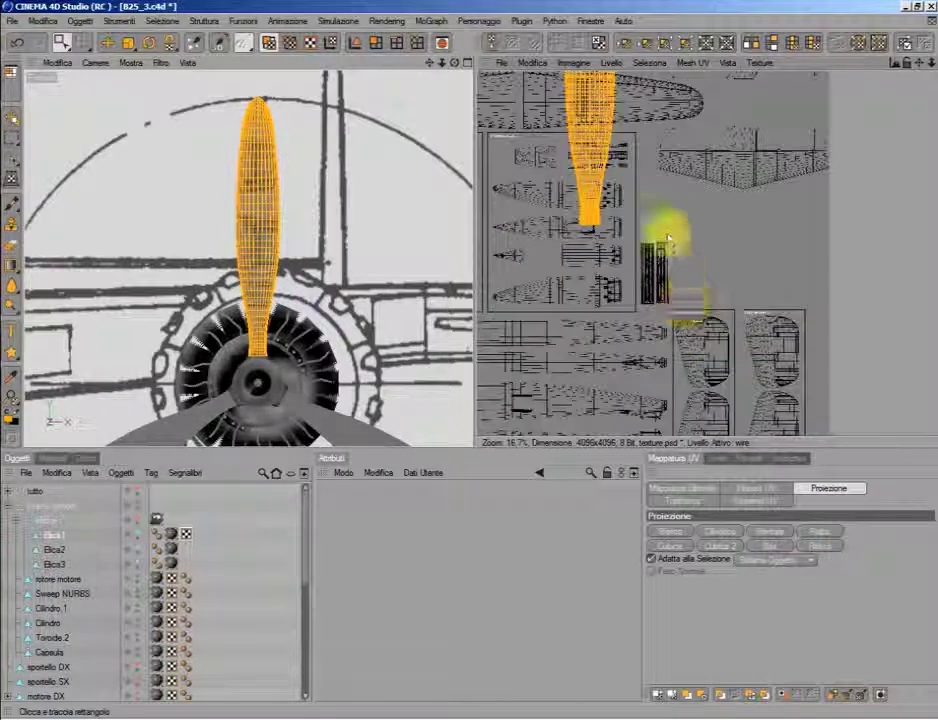
{"action": "right_click", "coordinate": [647, 186]}
{"action": "left_click", "coordinate": [688, 290]}
{"action": "left_click_drag", "start_coordinate": [680, 220], "coordinate": [729, 255]}
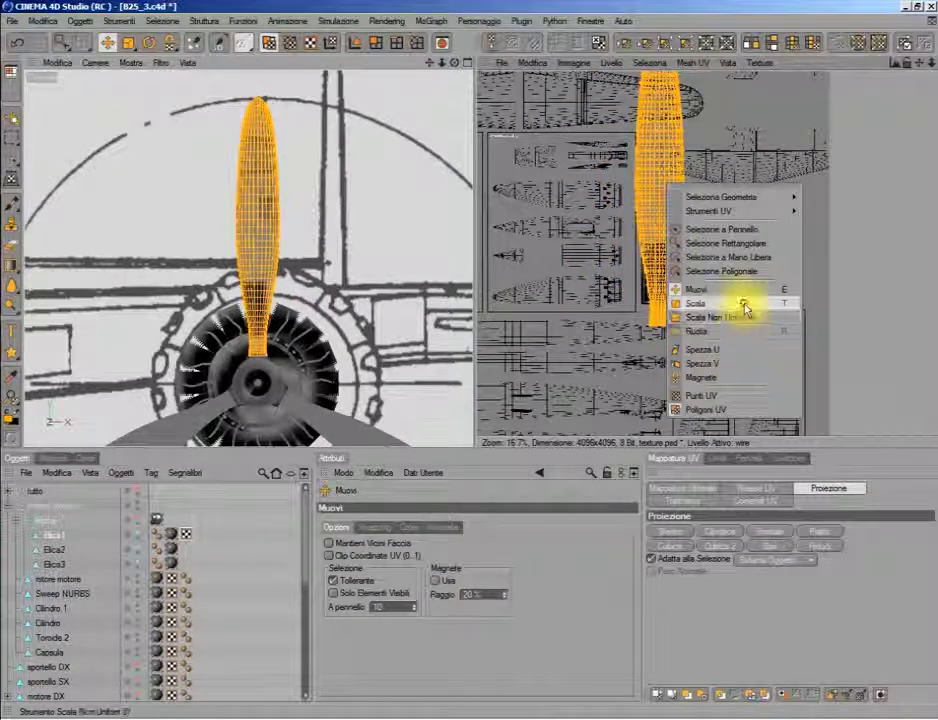
{"action": "left_click", "coordinate": [683, 301]}
{"action": "left_click_drag", "start_coordinate": [674, 168], "coordinate": [670, 162]}
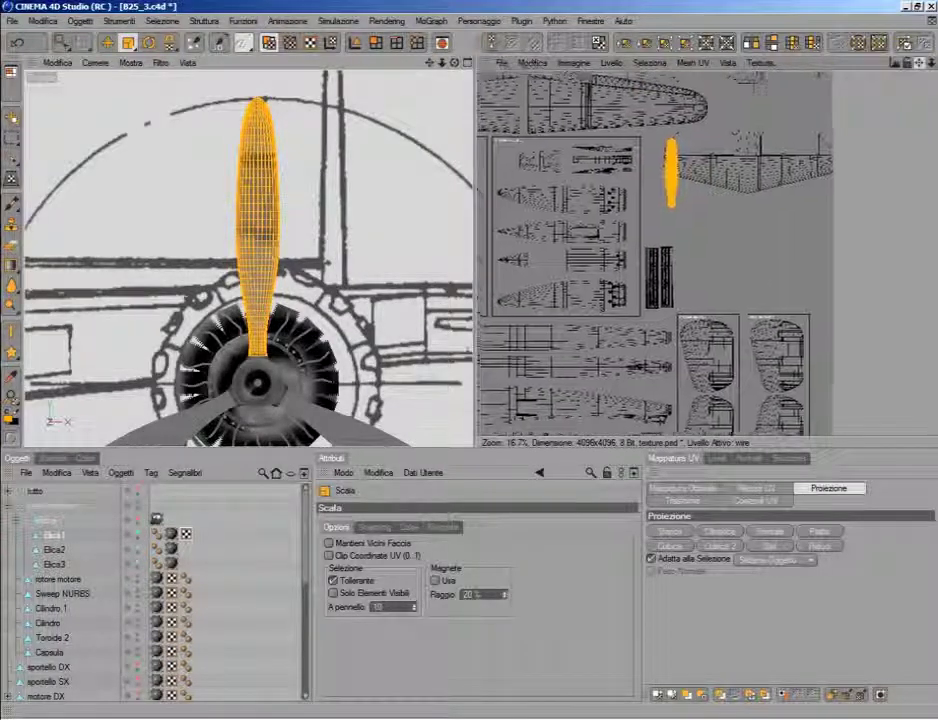
Step: Move the blade island left and down, scale it slightly smaller, and nudge it lower
{"action": "scroll", "coordinate": [863, 188], "scroll_direction": "up", "scroll_amount": 2}
{"action": "scroll", "coordinate": [857, 196], "scroll_direction": "up", "scroll_amount": 4}
{"action": "right_click", "coordinate": [684, 170]}
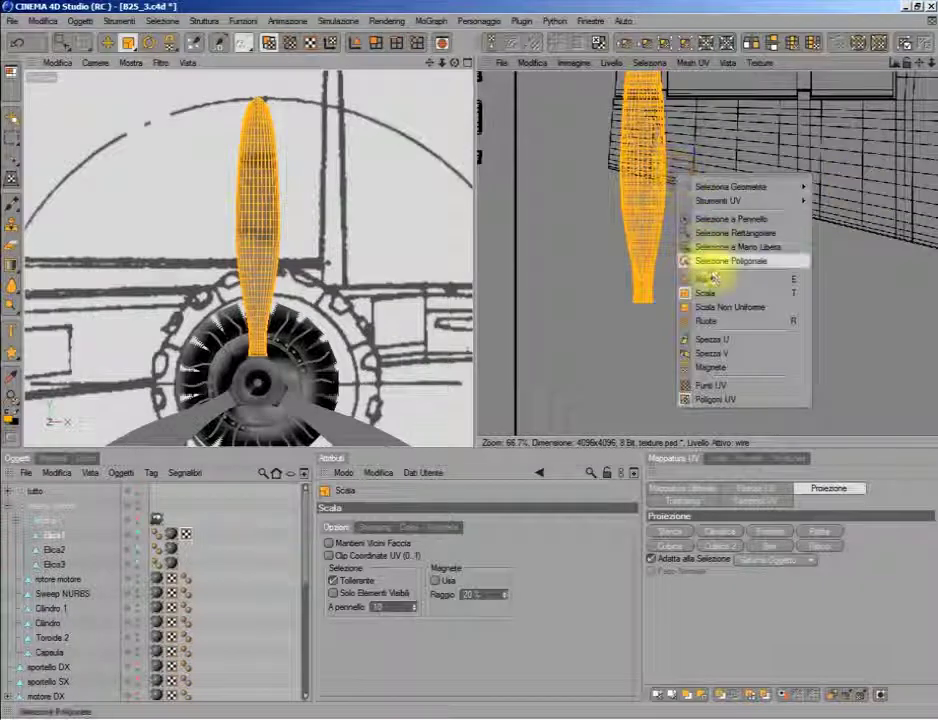
{"action": "left_click", "coordinate": [715, 272]}
{"action": "left_click_drag", "start_coordinate": [715, 272], "coordinate": [628, 382]}
{"action": "scroll", "coordinate": [699, 240], "scroll_direction": "down", "scroll_amount": 1}
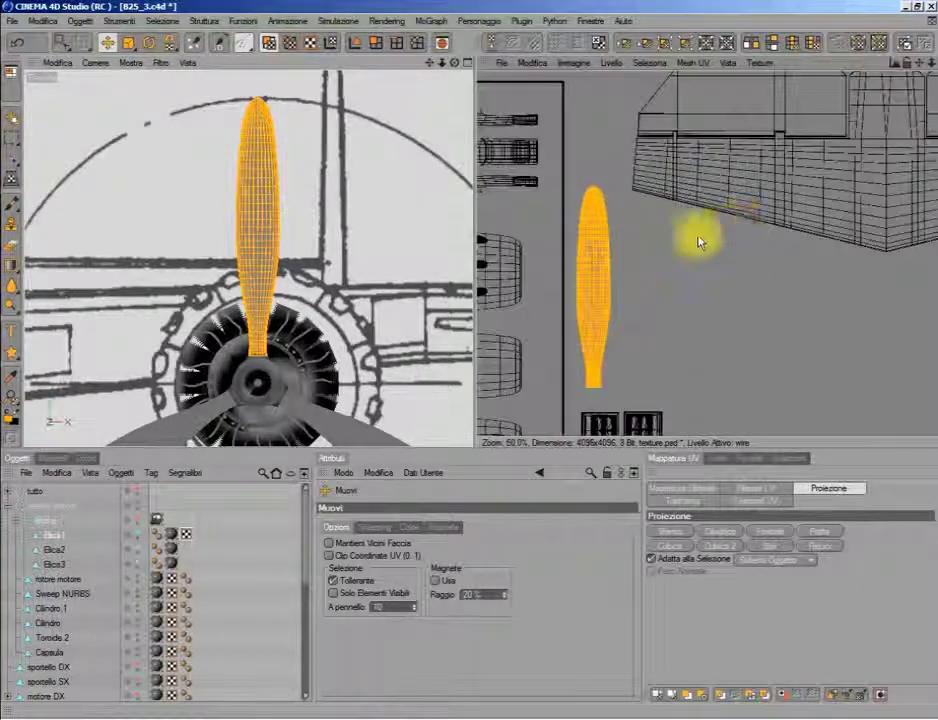
{"action": "right_click", "coordinate": [656, 252]}
{"action": "left_click", "coordinate": [681, 367]}
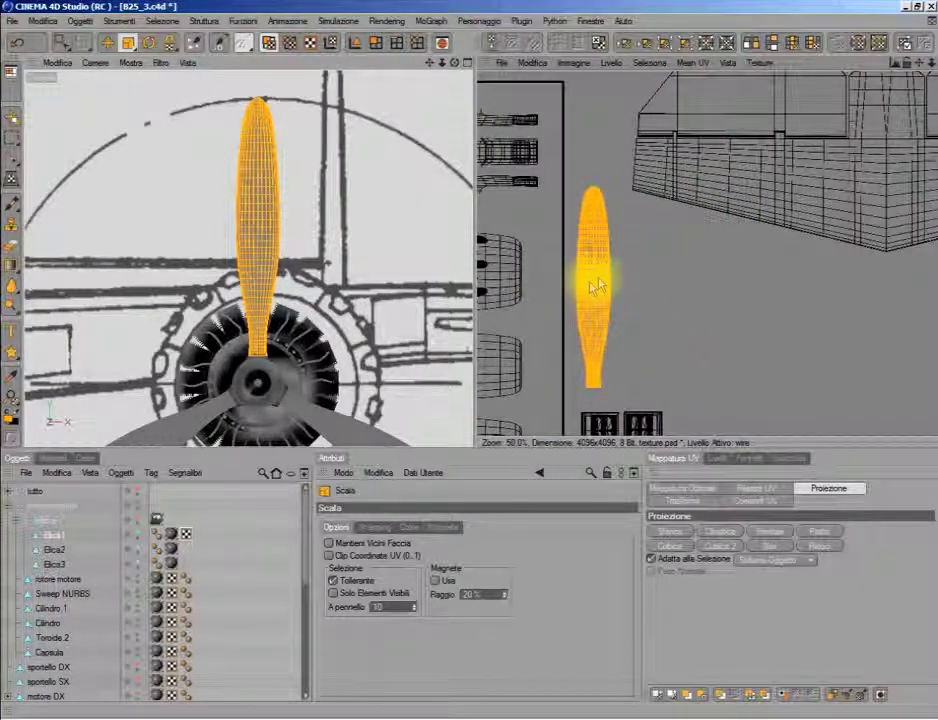
{"action": "left_click_drag", "start_coordinate": [597, 279], "coordinate": [747, 193]}
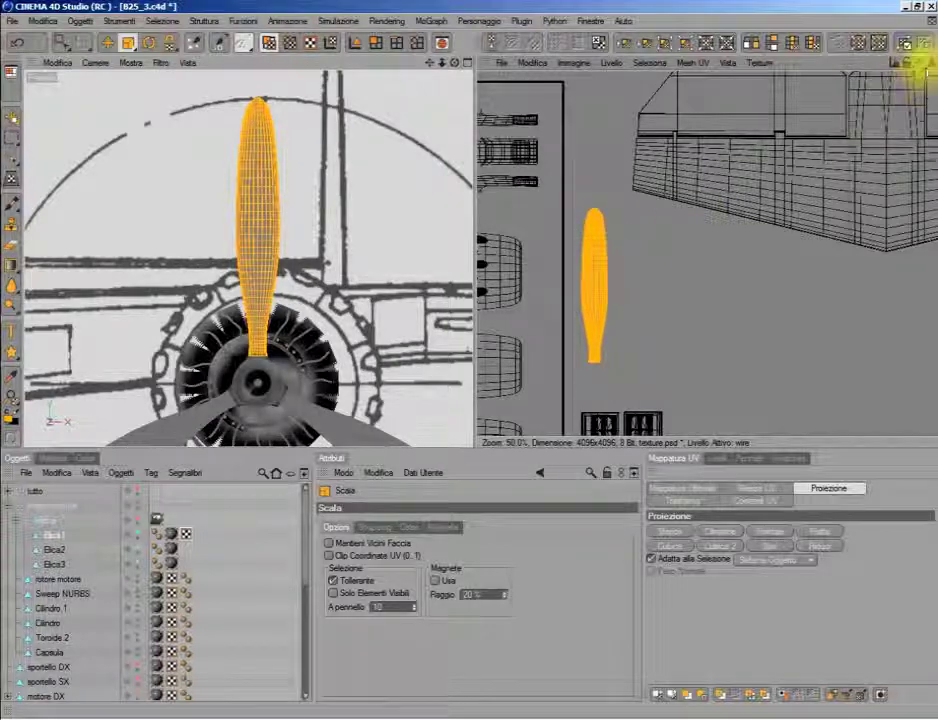
{"action": "left_click_drag", "start_coordinate": [905, 62], "coordinate": [904, 46]}
{"action": "right_click", "coordinate": [666, 199]}
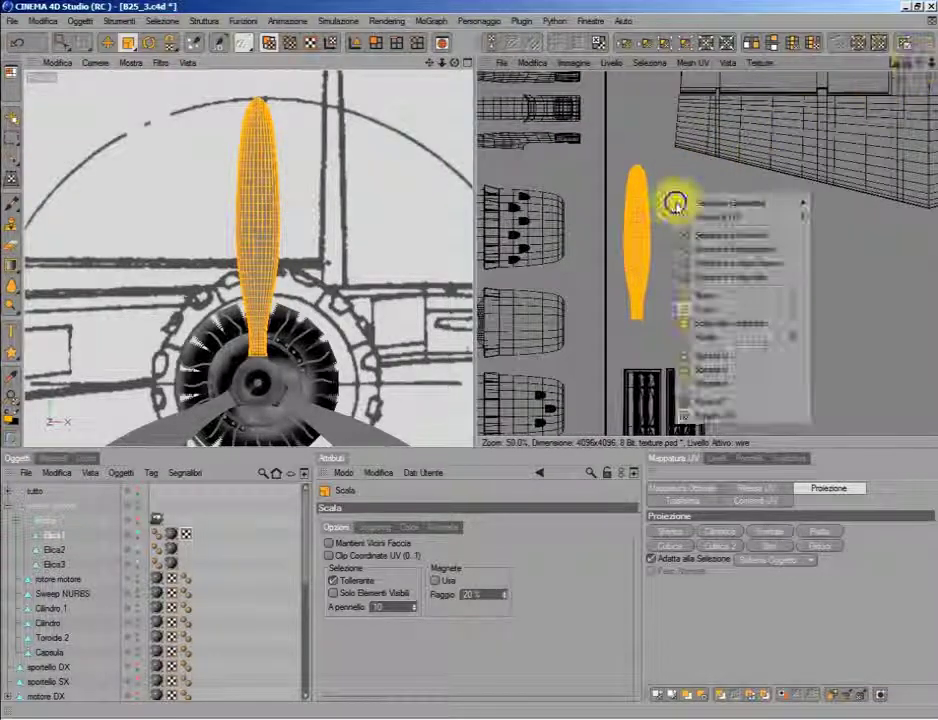
{"action": "left_click", "coordinate": [703, 310]}
{"action": "left_click_drag", "start_coordinate": [703, 302], "coordinate": [699, 324]}
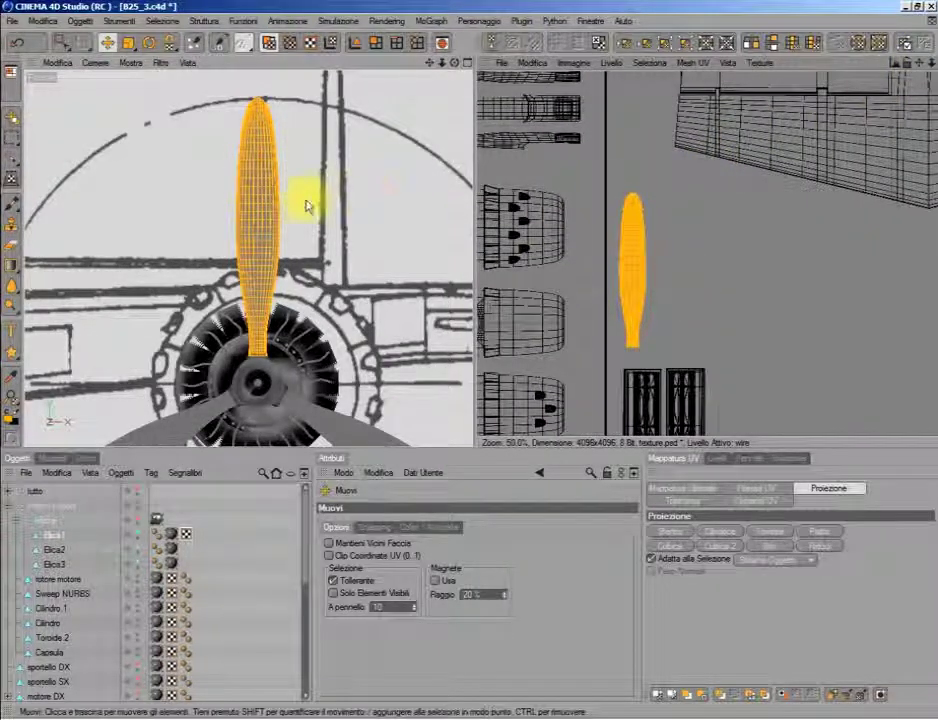
Step: Box-select the propeller blade in the front view with Solo Elementi Visibili enabled
{"action": "left_click", "coordinate": [62, 40]}
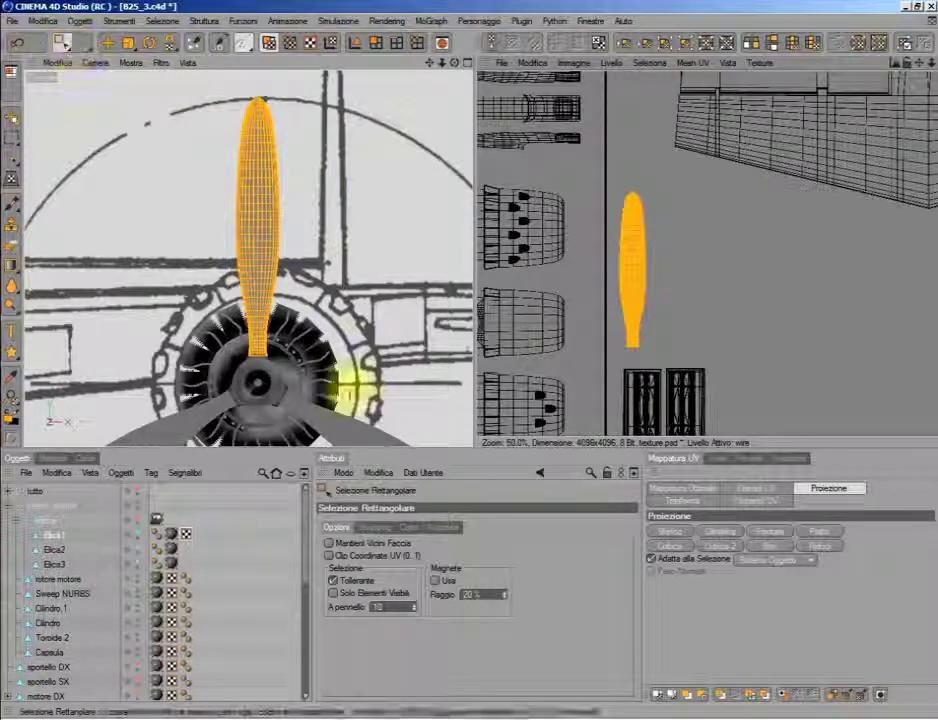
{"action": "left_click", "coordinate": [333, 592]}
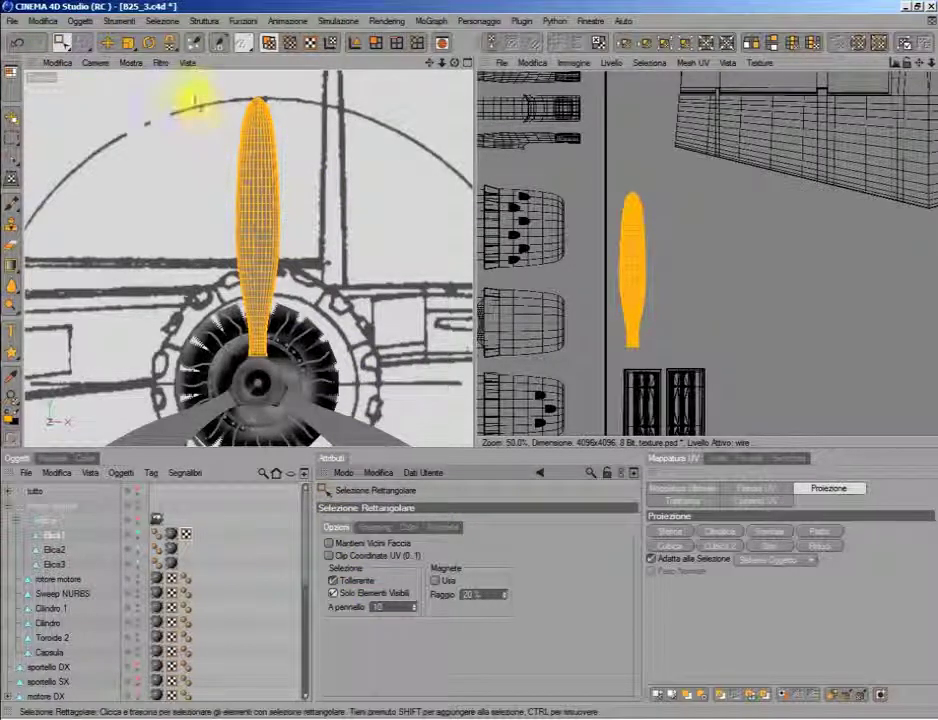
{"action": "left_click_drag", "start_coordinate": [190, 83], "coordinate": [290, 180]}
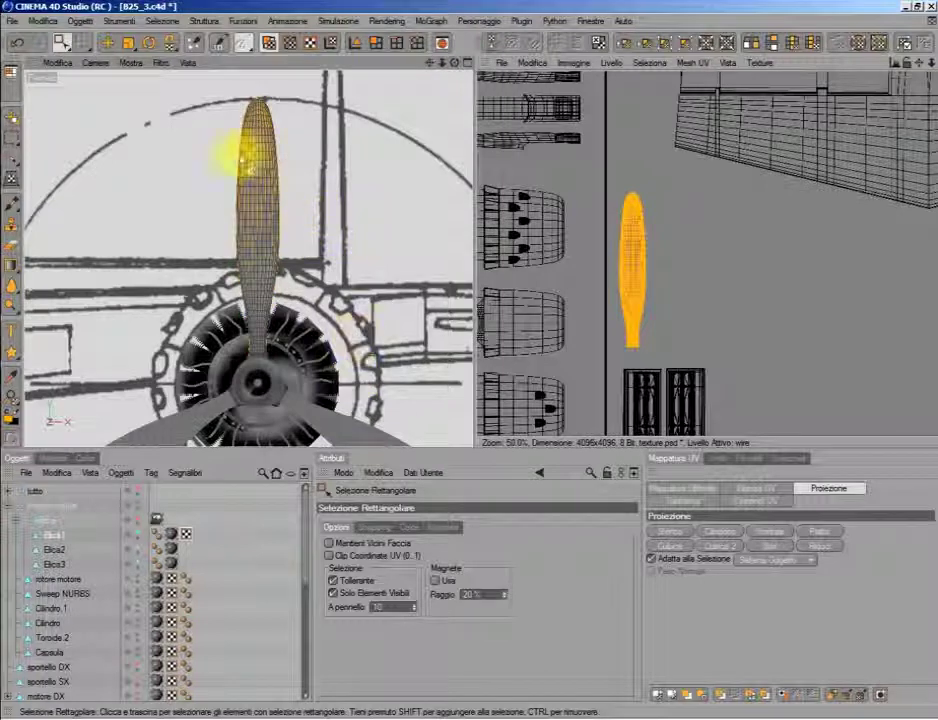
Step: Maximise the perspective view, switch to the Modeling layout, and pick Live Selection
{"action": "middle_click", "coordinate": [205, 158]}
{"action": "middle_click", "coordinate": [205, 158]}
{"action": "scroll", "coordinate": [220, 180], "scroll_direction": "up", "scroll_amount": 5}
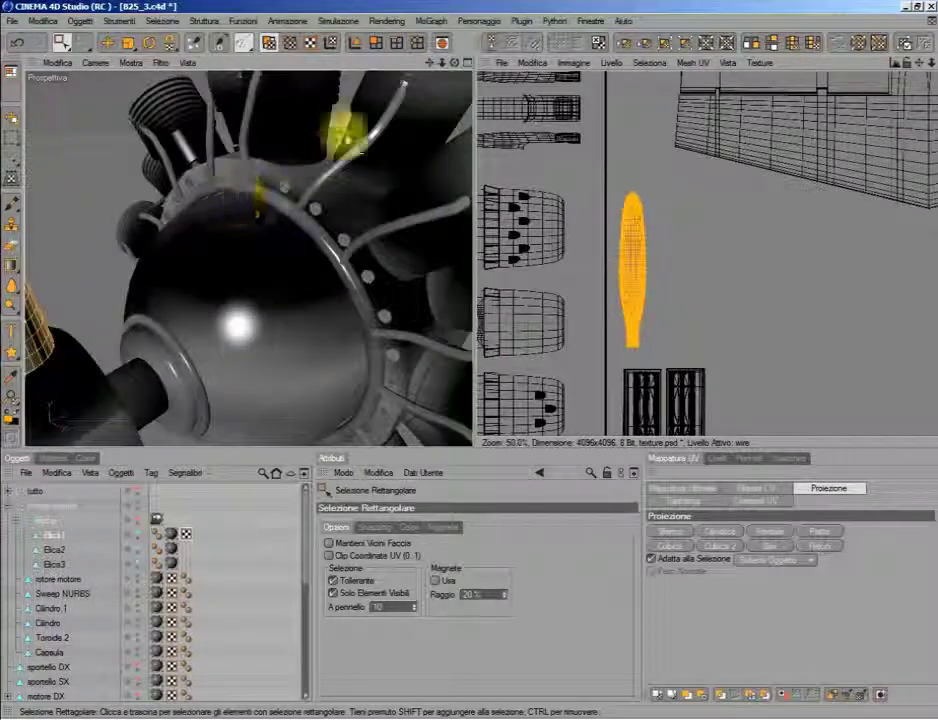
{"action": "left_click_drag", "start_coordinate": [430, 64], "coordinate": [415, 59]}
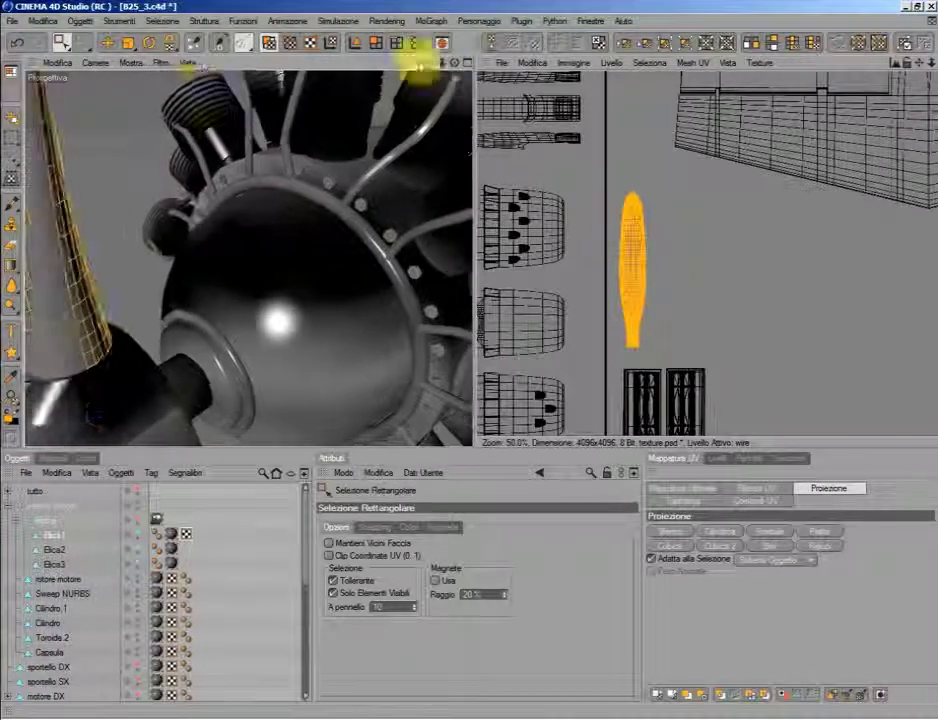
{"action": "left_click", "coordinate": [11, 72]}
{"action": "left_click", "coordinate": [50, 116]}
{"action": "mouse_move", "coordinate": [655, 68]}
{"action": "left_mouse_down"}
{"action": "mouse_move", "coordinate": [700, 90]}
{"action": "mouse_move", "coordinate": [622, 77]}
{"action": "left_mouse_up"}
{"action": "left_click", "coordinate": [70, 45]}
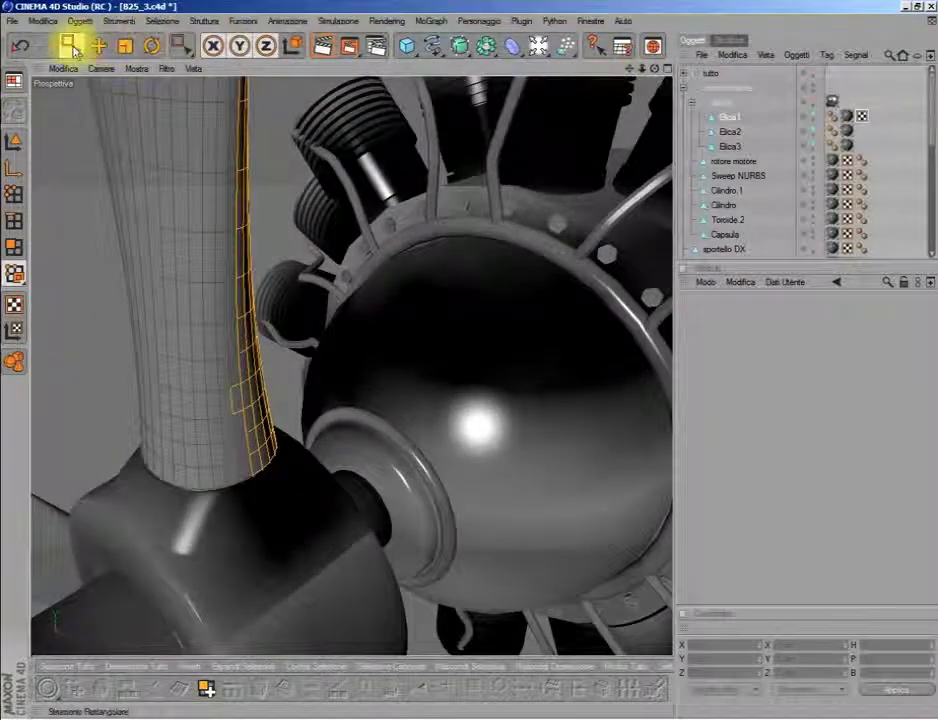
{"action": "left_click", "coordinate": [93, 60]}
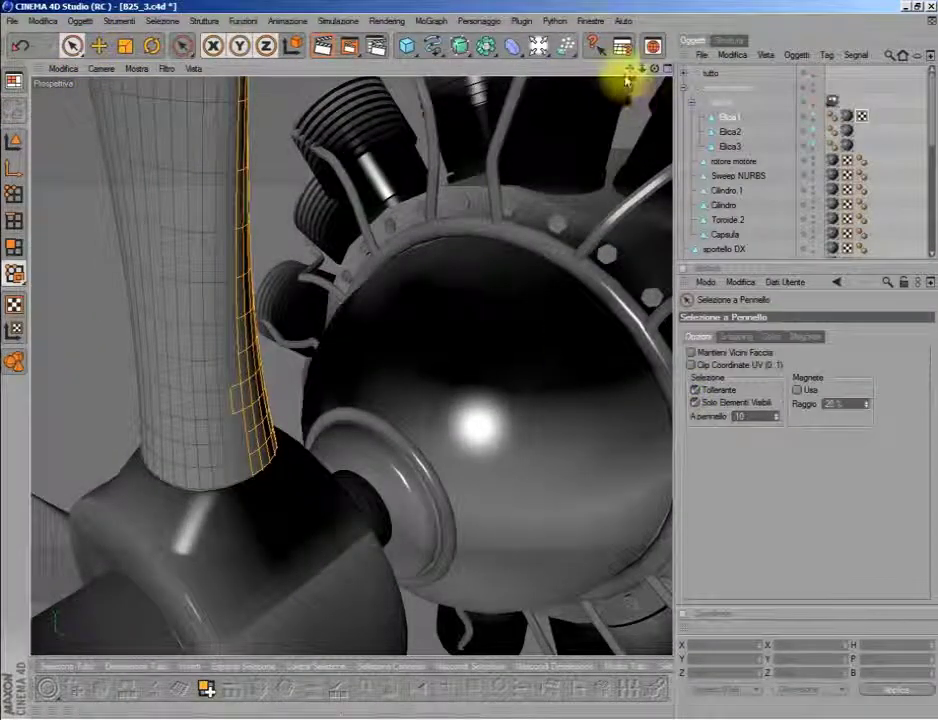
Step: Orbit around the engine to select the blade's remaining polygons, then maximise the front view
{"action": "left_click_drag", "start_coordinate": [630, 68], "coordinate": [509, 148]}
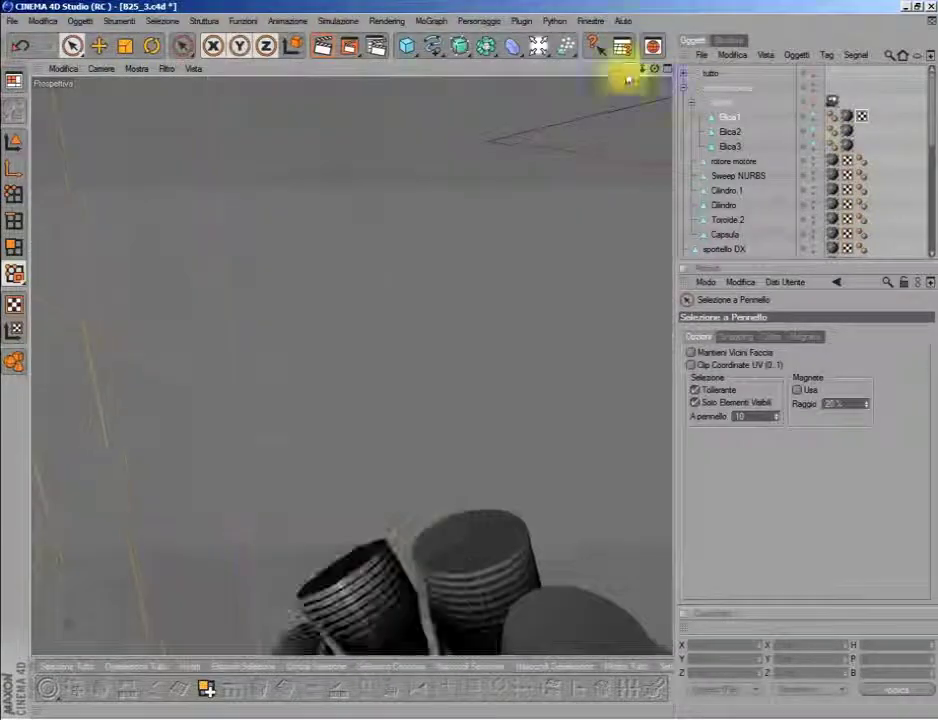
{"action": "left_click_drag", "start_coordinate": [651, 73], "coordinate": [560, 120]}
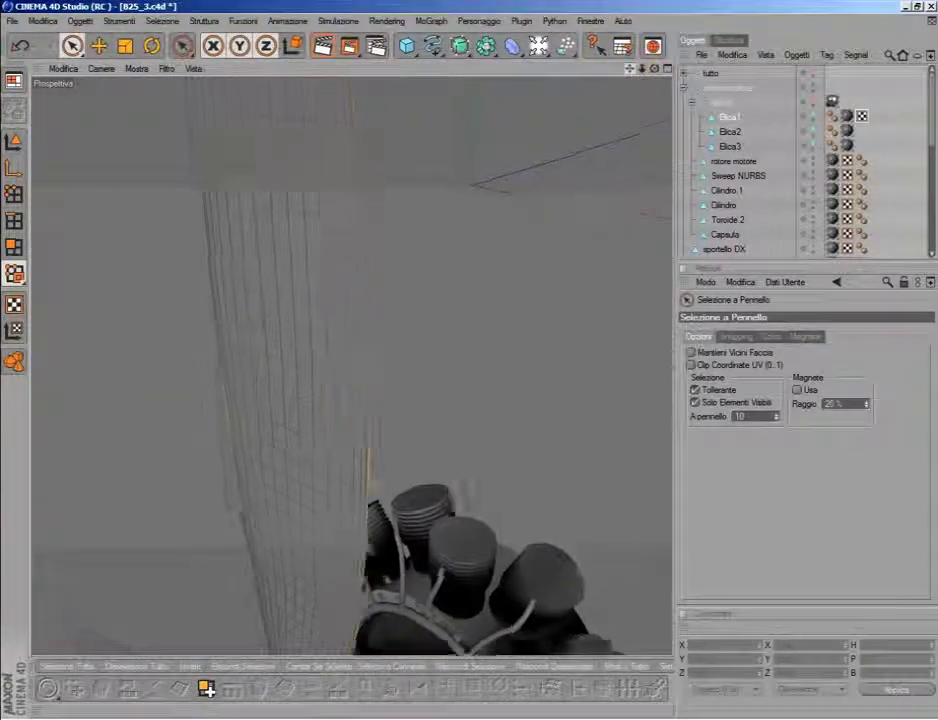
{"action": "left_click_drag", "start_coordinate": [655, 68], "coordinate": [600, 110]}
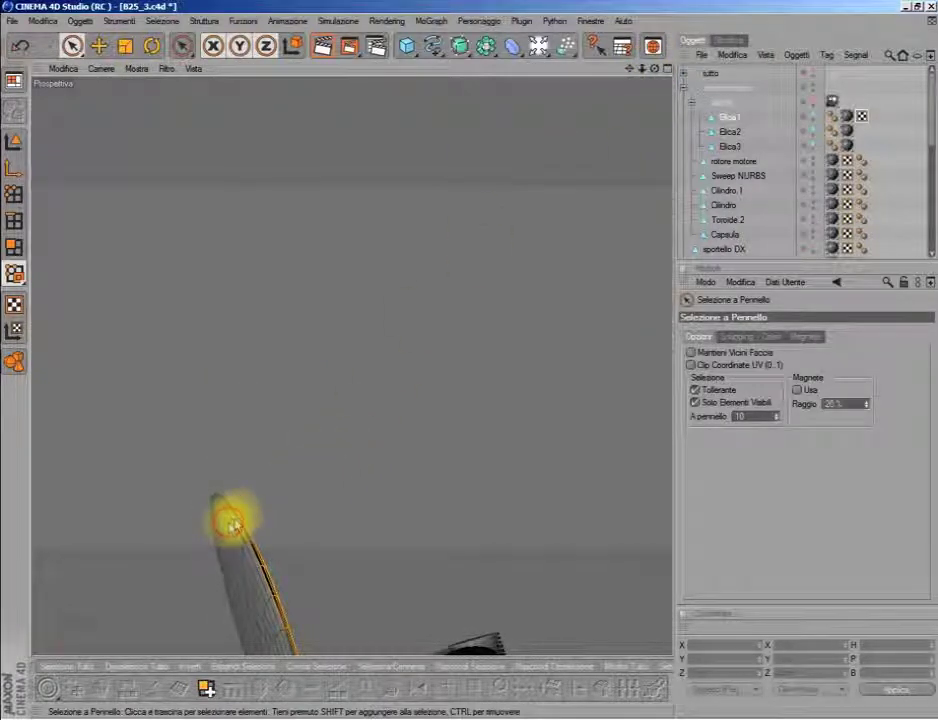
{"action": "left_click_drag", "start_coordinate": [243, 517], "coordinate": [515, 410], "text": "alt"}
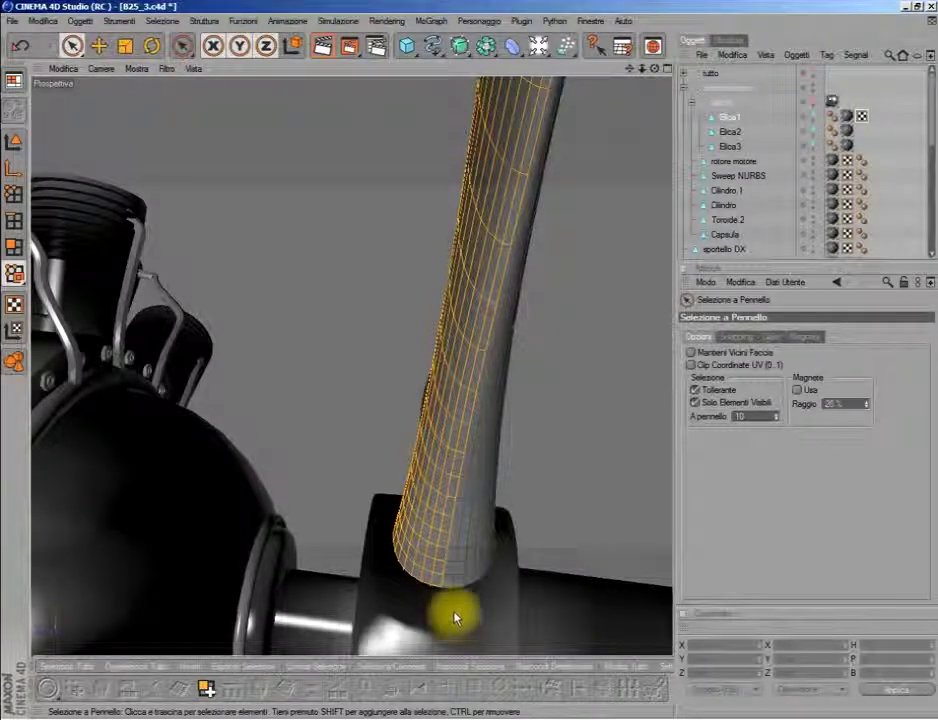
{"action": "left_click_drag", "start_coordinate": [494, 508], "coordinate": [491, 436], "text": "alt"}
{"action": "middle_click", "coordinate": [491, 436]}
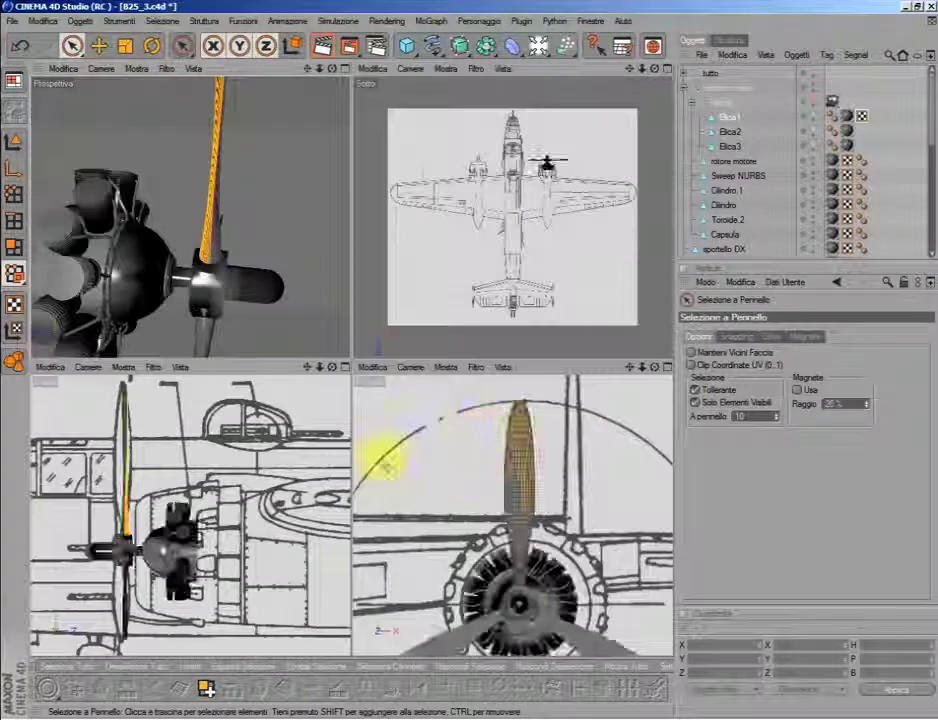
{"action": "middle_click", "coordinate": [400, 460]}
{"action": "left_click", "coordinate": [12, 80]}
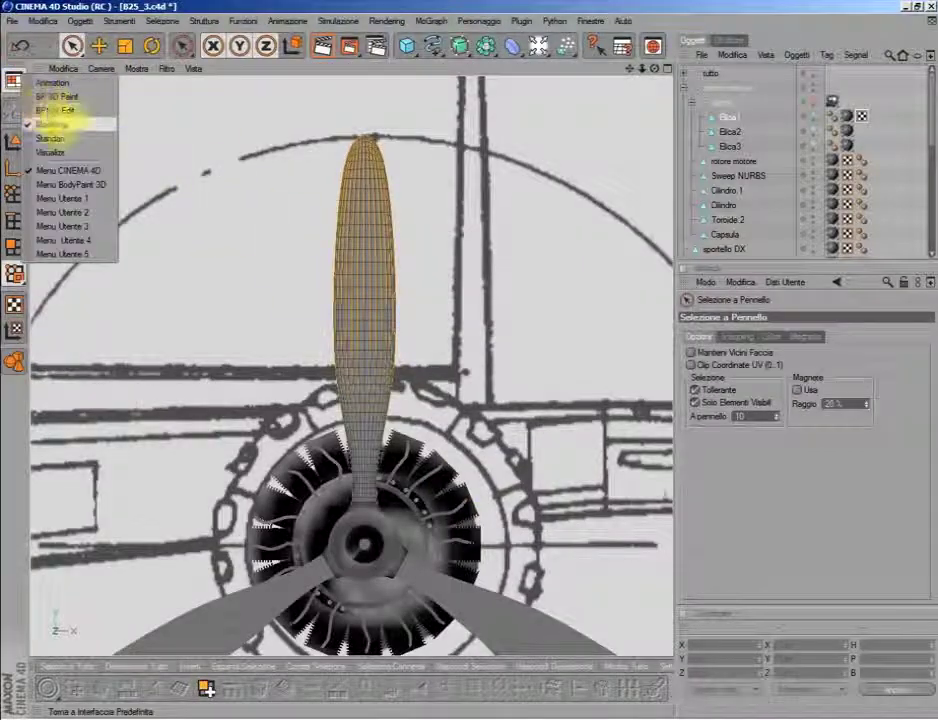
Step: Back in BP UV Edit, apply a 0.01 Move X transform to the blade's UV island
{"action": "left_click", "coordinate": [58, 110]}
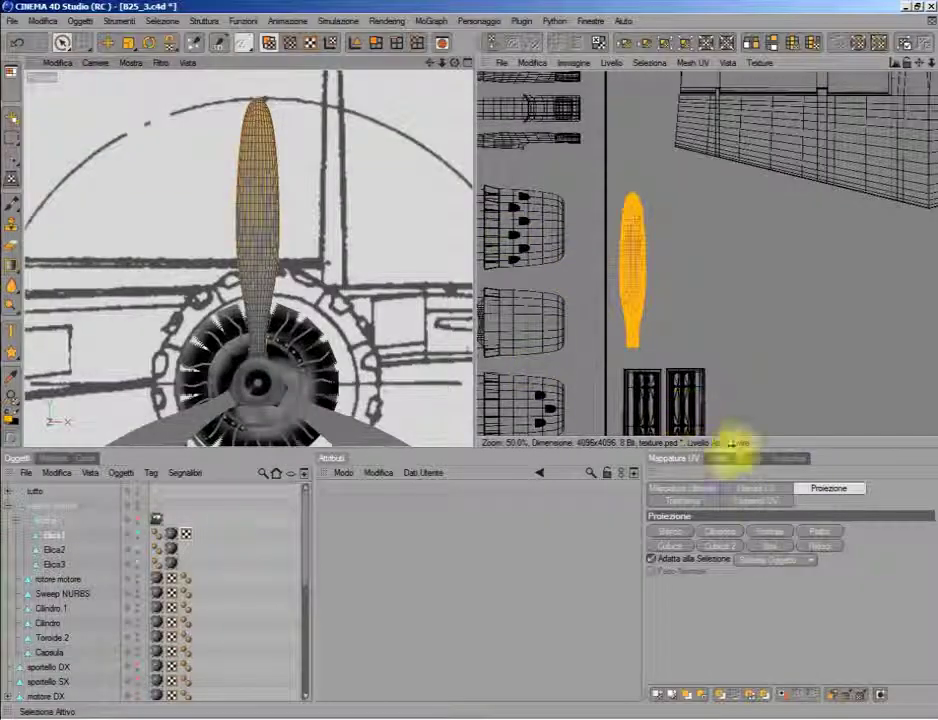
{"action": "left_click", "coordinate": [752, 500]}
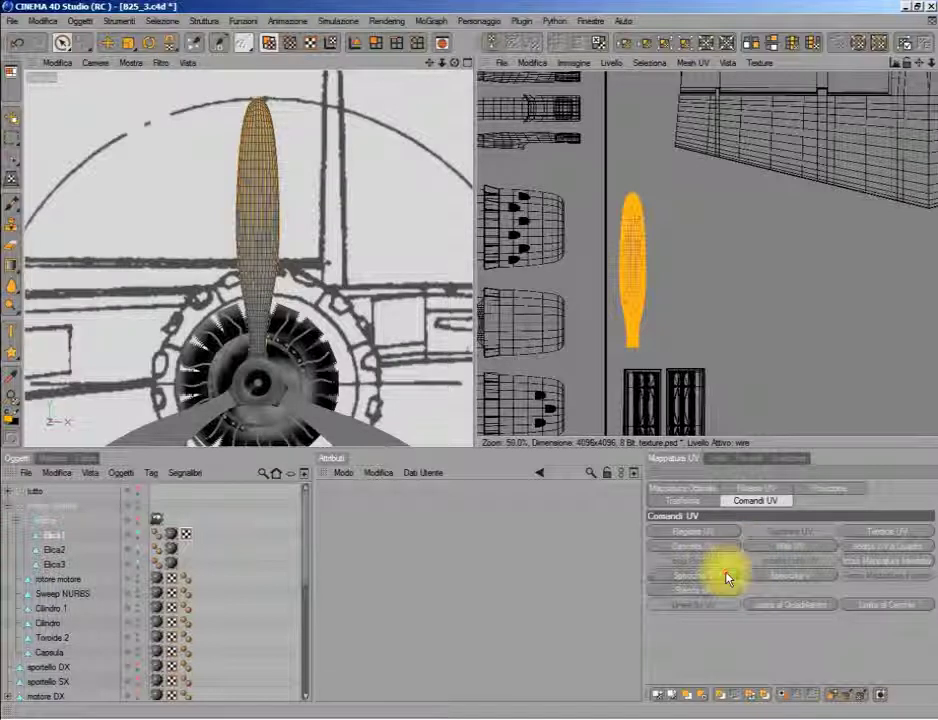
{"action": "left_click", "coordinate": [692, 501]}
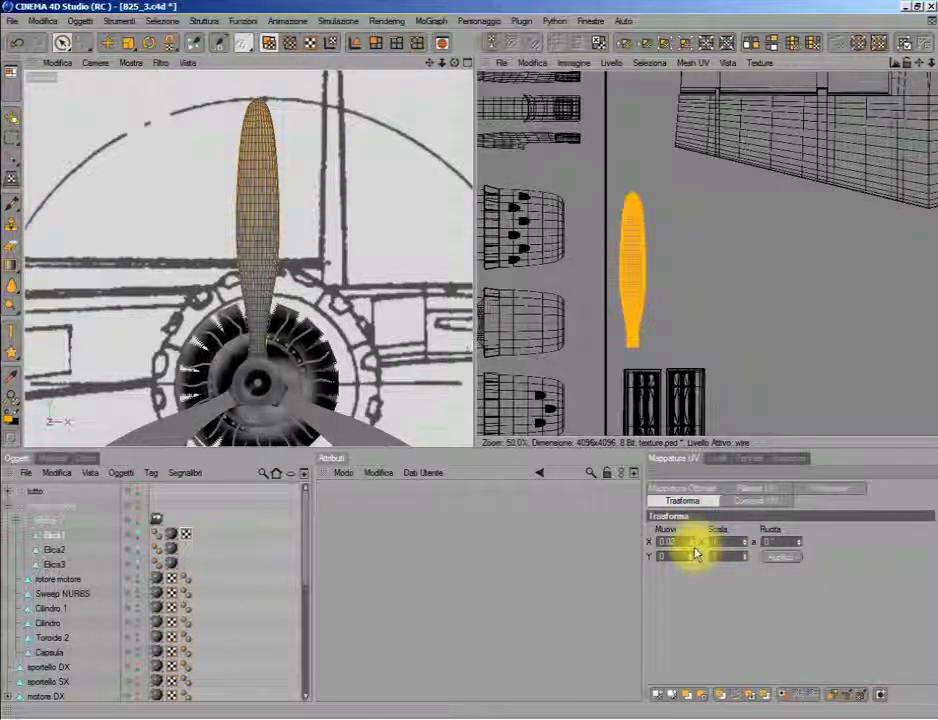
{"action": "left_click", "coordinate": [780, 557]}
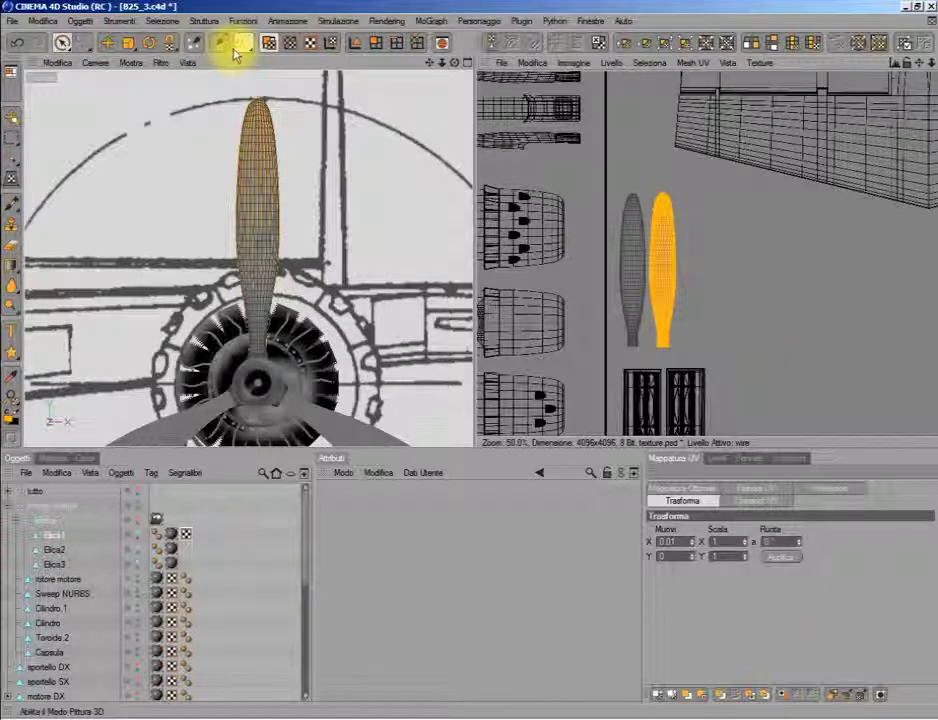
Step: Rectangle-select both blade UV islands and bring up the paint colour settings
{"action": "left_click_drag", "start_coordinate": [58, 47], "coordinate": [84, 48]}
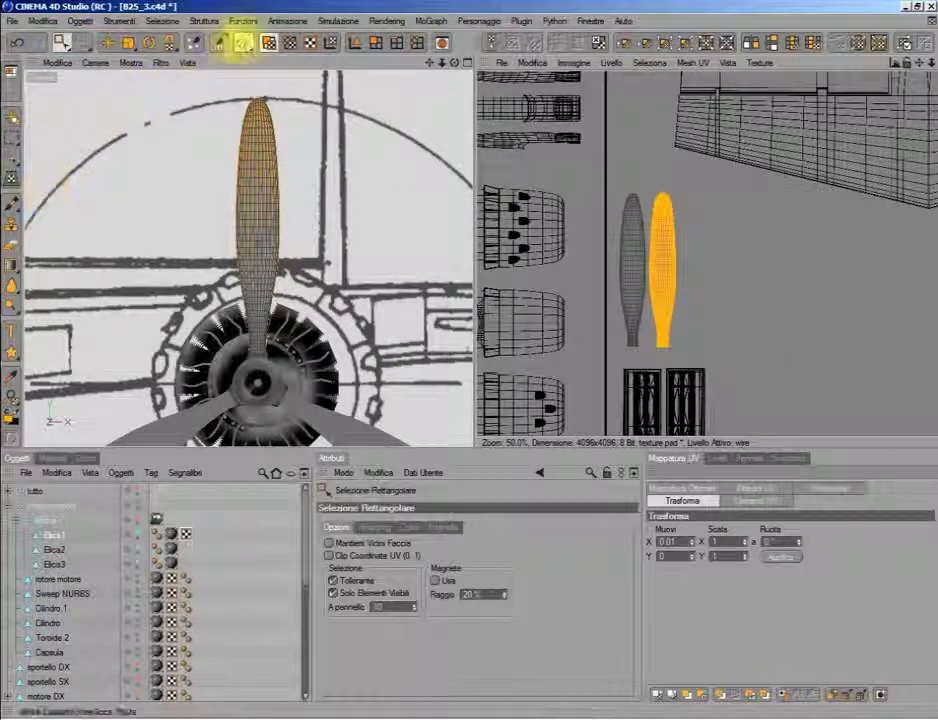
{"action": "left_click_drag", "start_coordinate": [600, 180], "coordinate": [651, 354], "text": "shift"}
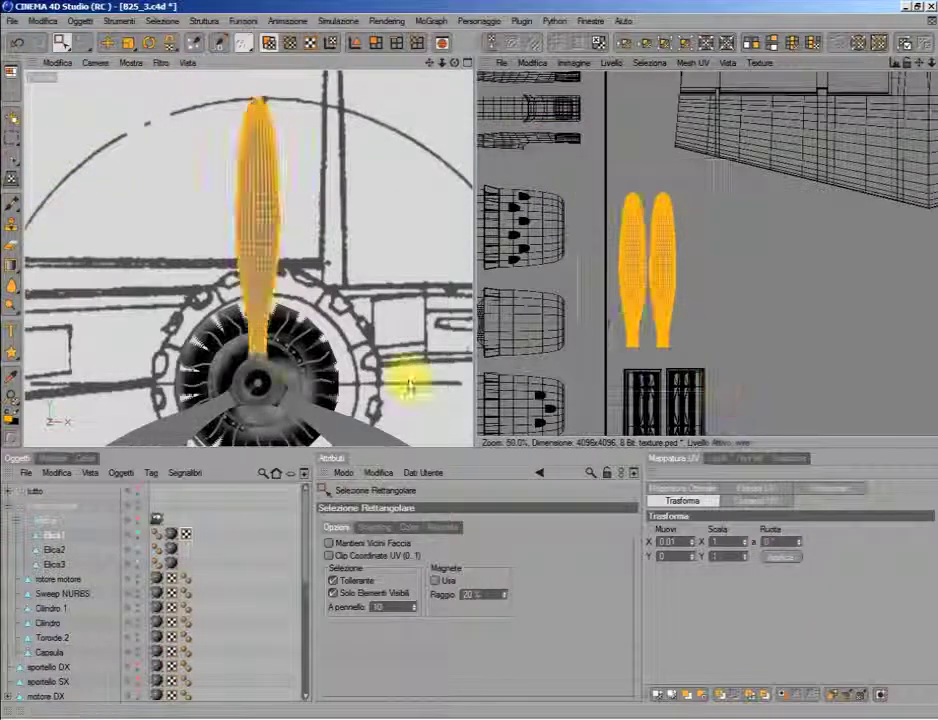
{"action": "left_click", "coordinate": [58, 460]}
{"action": "left_click", "coordinate": [16, 458]}
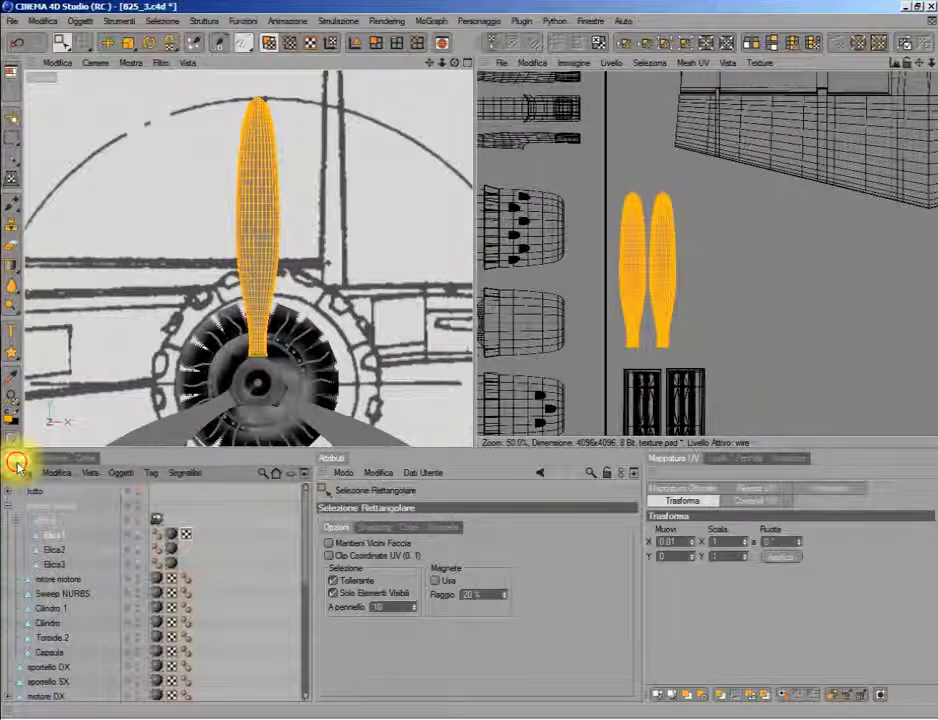
{"action": "left_click", "coordinate": [80, 458]}
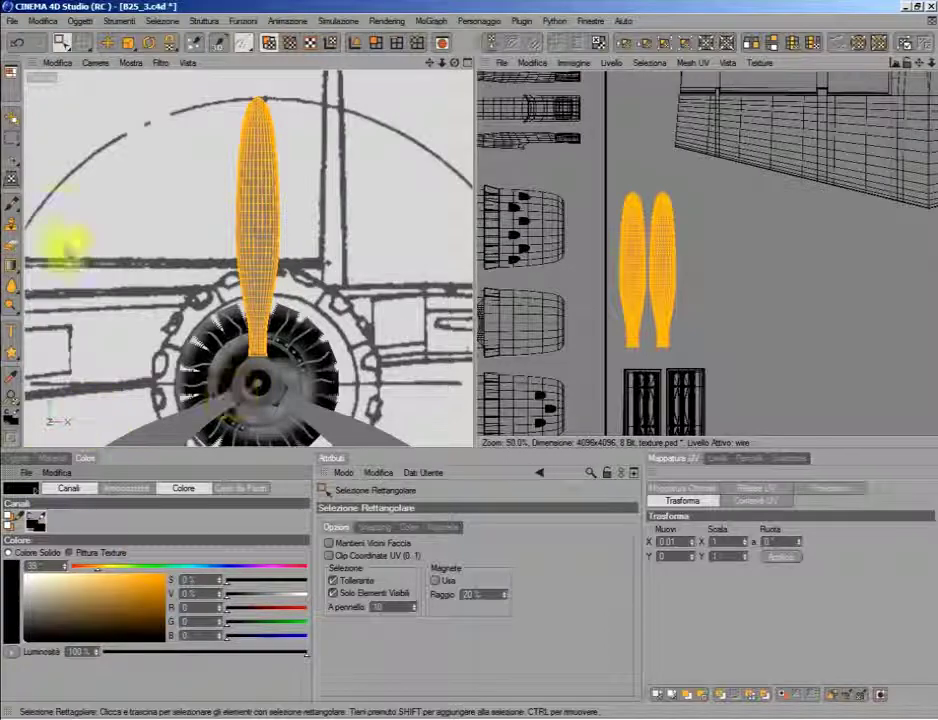
Step: Trace the outline of the box-selected propeller UV polygons onto the texture with Livello > Contorno Poligoni
{"action": "left_click", "coordinate": [17, 204]}
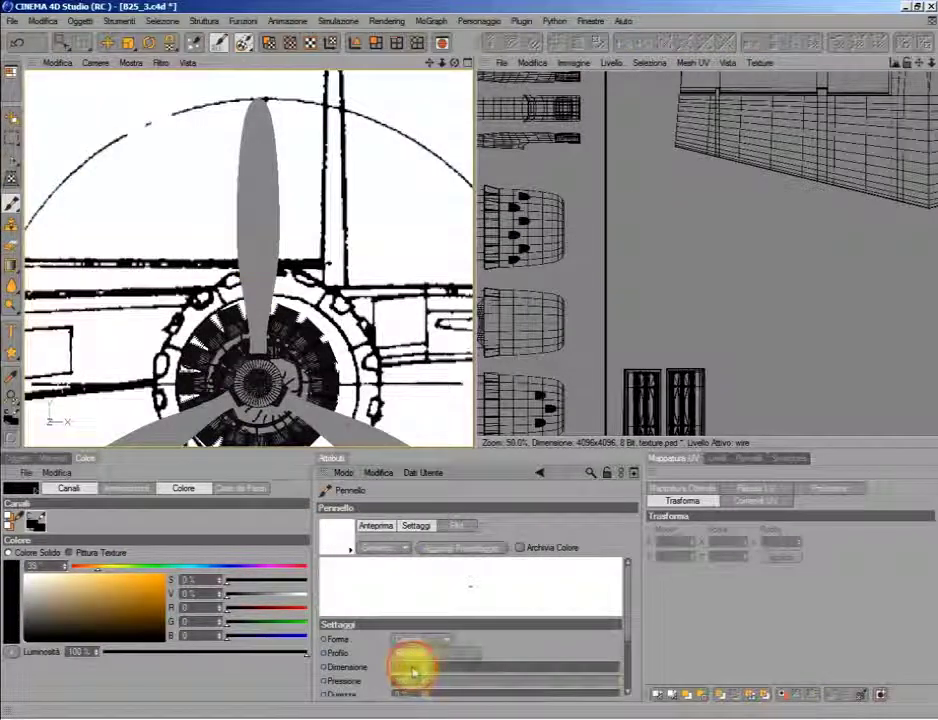
{"action": "left_click", "coordinate": [270, 42]}
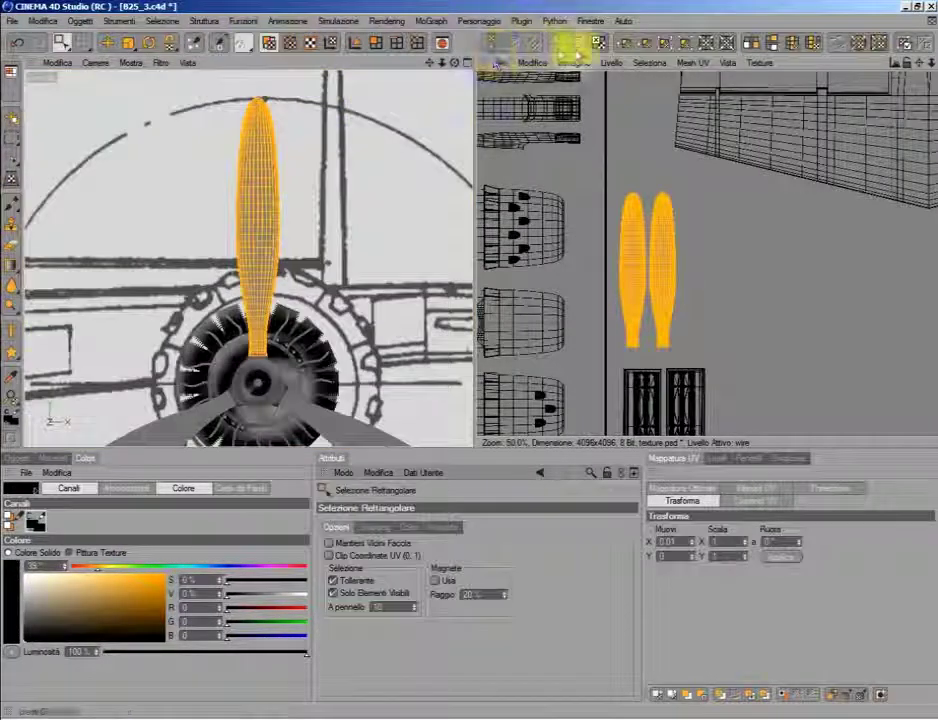
{"action": "left_click", "coordinate": [612, 62]}
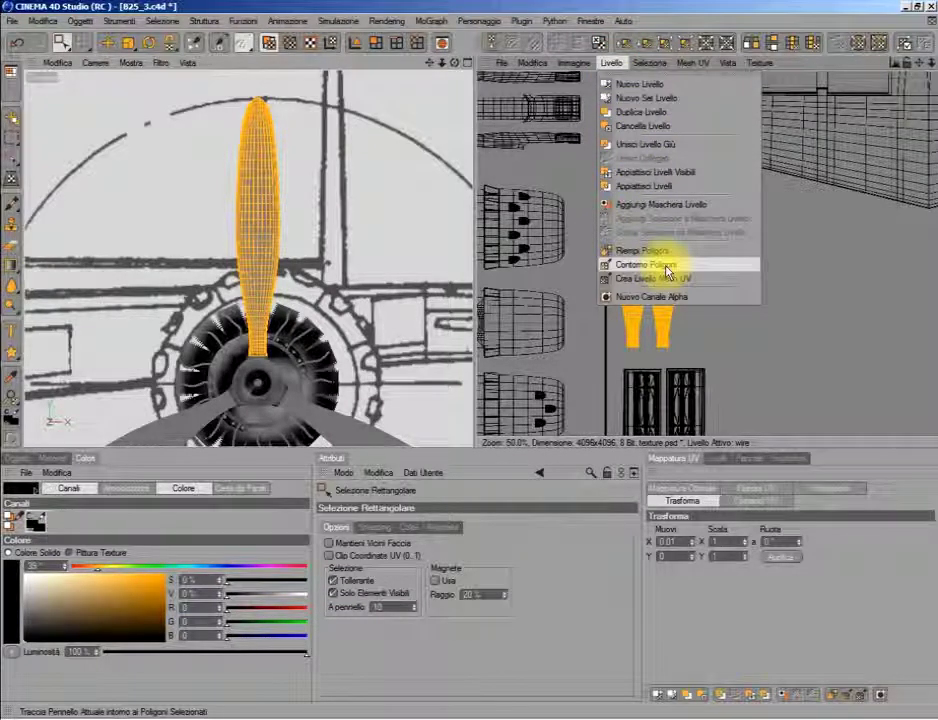
{"action": "left_click", "coordinate": [665, 265]}
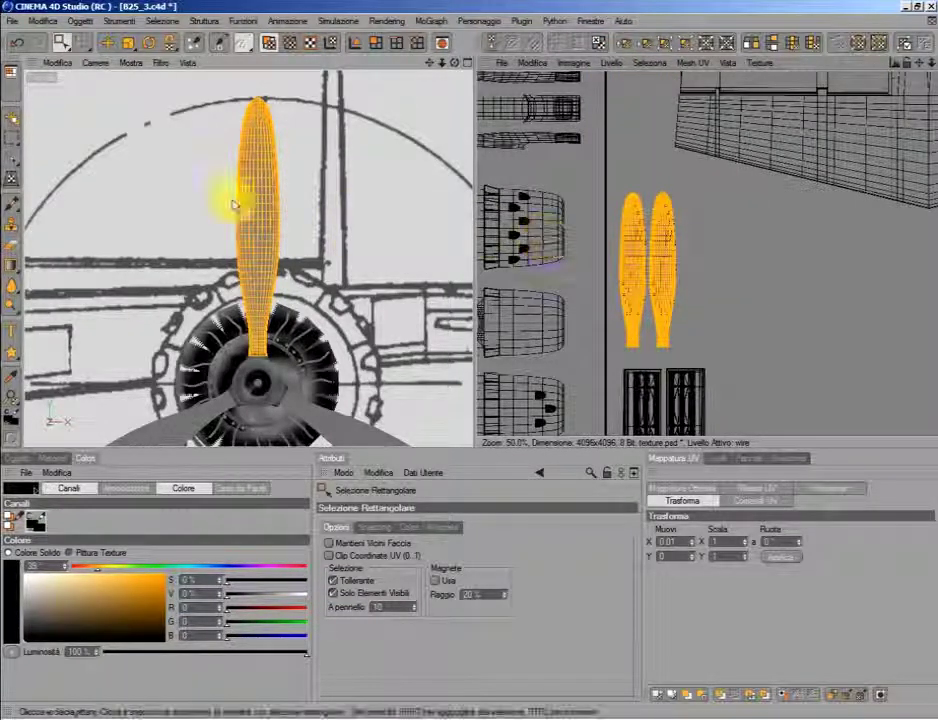
{"action": "left_click", "coordinate": [10, 72]}
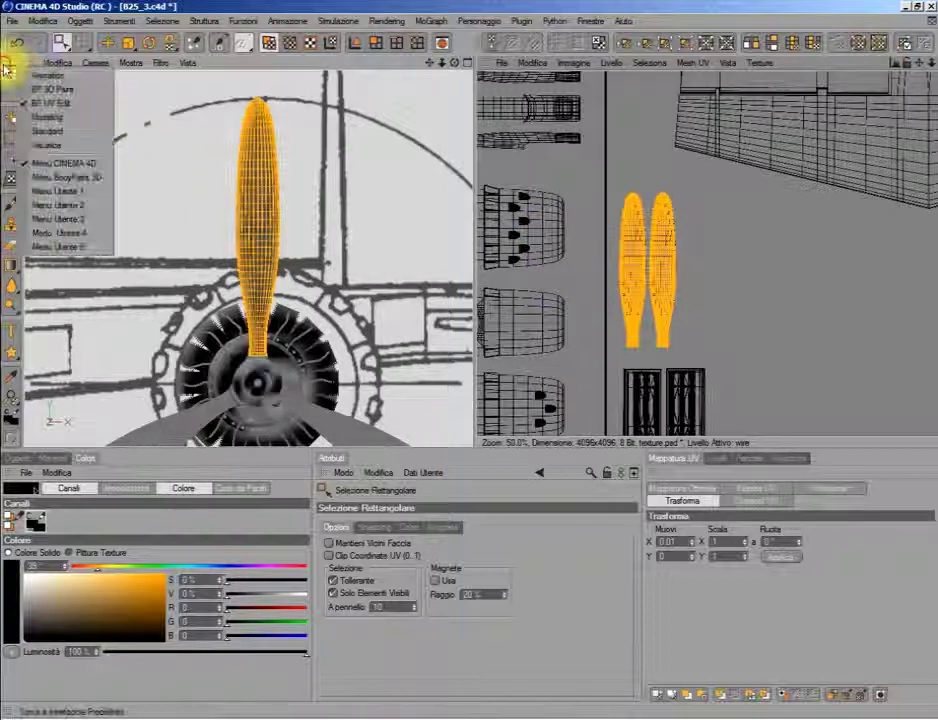
Step: Switch to the modelling layout and orbit the enlarged perspective view to show the engine
{"action": "left_click", "coordinate": [46, 121]}
{"action": "middle_click", "coordinate": [222, 232]}
{"action": "middle_click", "coordinate": [318, 299]}
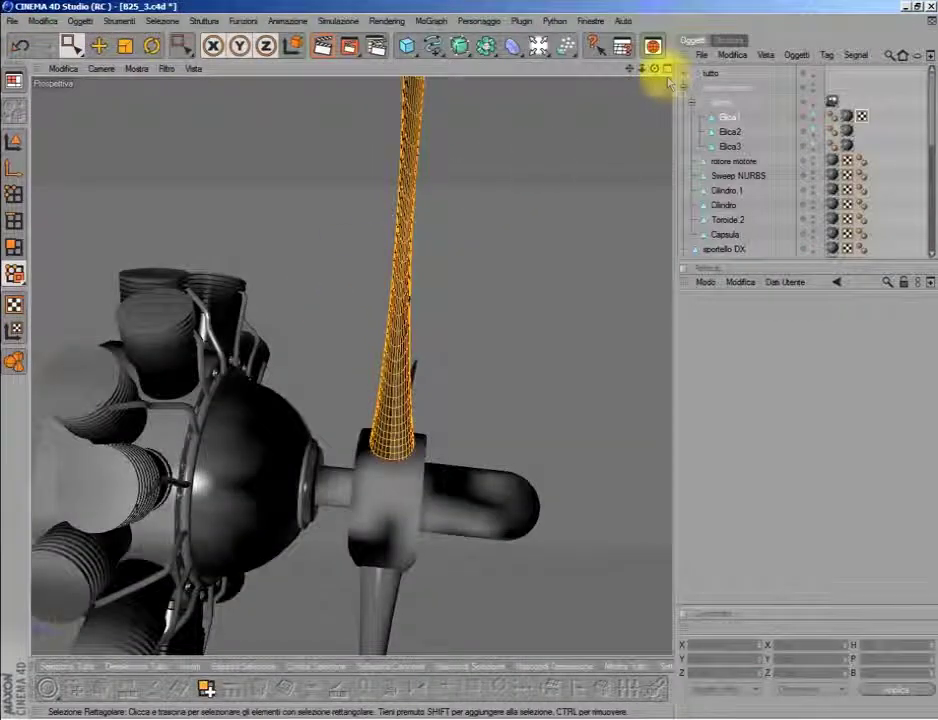
{"action": "mouse_move", "coordinate": [654, 68]}
{"action": "left_mouse_down"}
{"action": "mouse_move", "coordinate": [620, 80]}
{"action": "mouse_move", "coordinate": [653, 100]}
{"action": "left_mouse_up"}
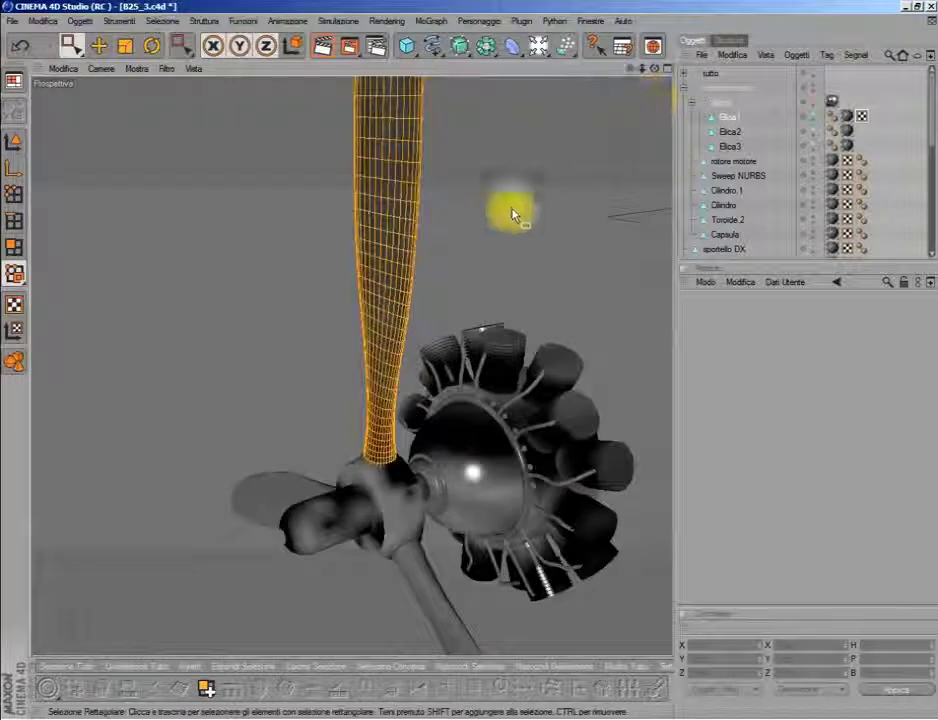
Step: Check the Elica3 blade's UV tag, collapse the eliche group, and select the interno motore null
{"action": "left_click", "coordinate": [862, 116]}
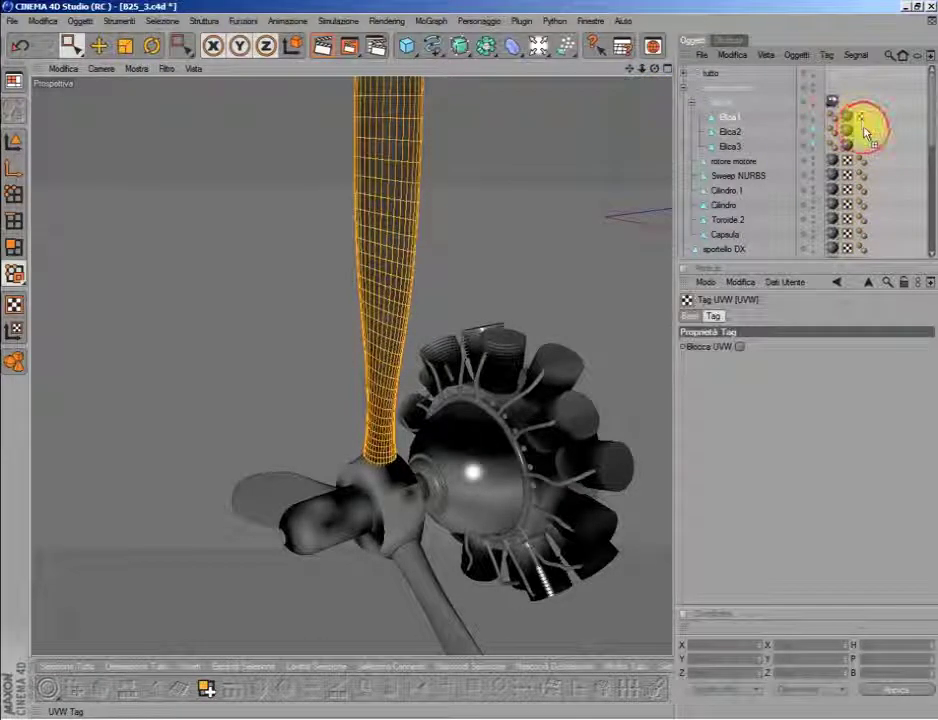
{"action": "left_click", "coordinate": [864, 146]}
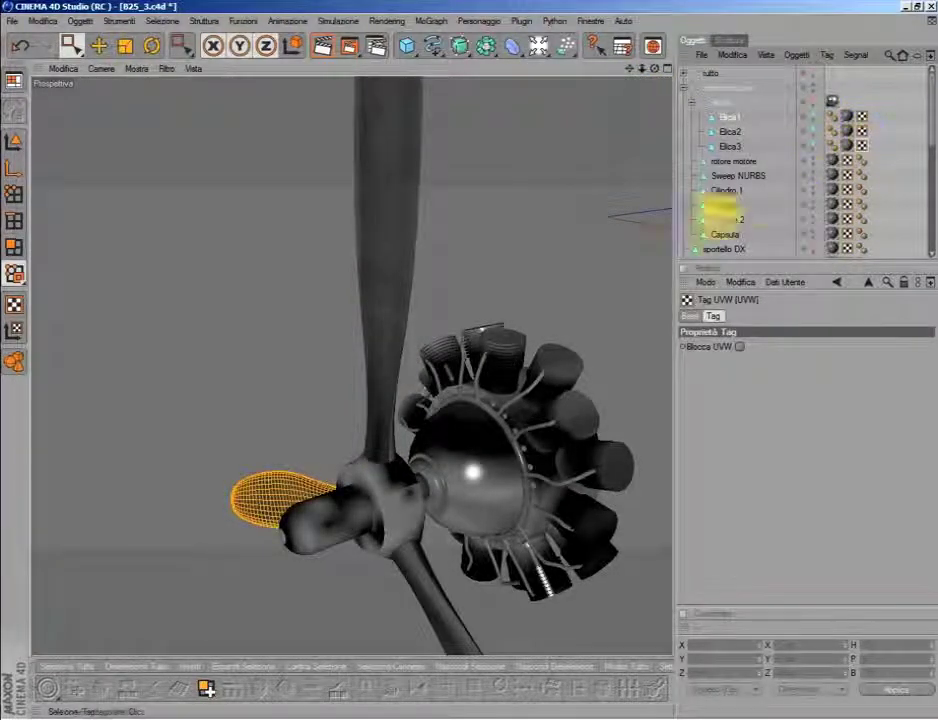
{"action": "scroll", "coordinate": [576, 230], "scroll_direction": "down", "scroll_amount": 2}
{"action": "scroll", "coordinate": [573, 233], "scroll_direction": "down", "scroll_amount": 3}
{"action": "scroll", "coordinate": [570, 228], "scroll_direction": "down", "scroll_amount": 1}
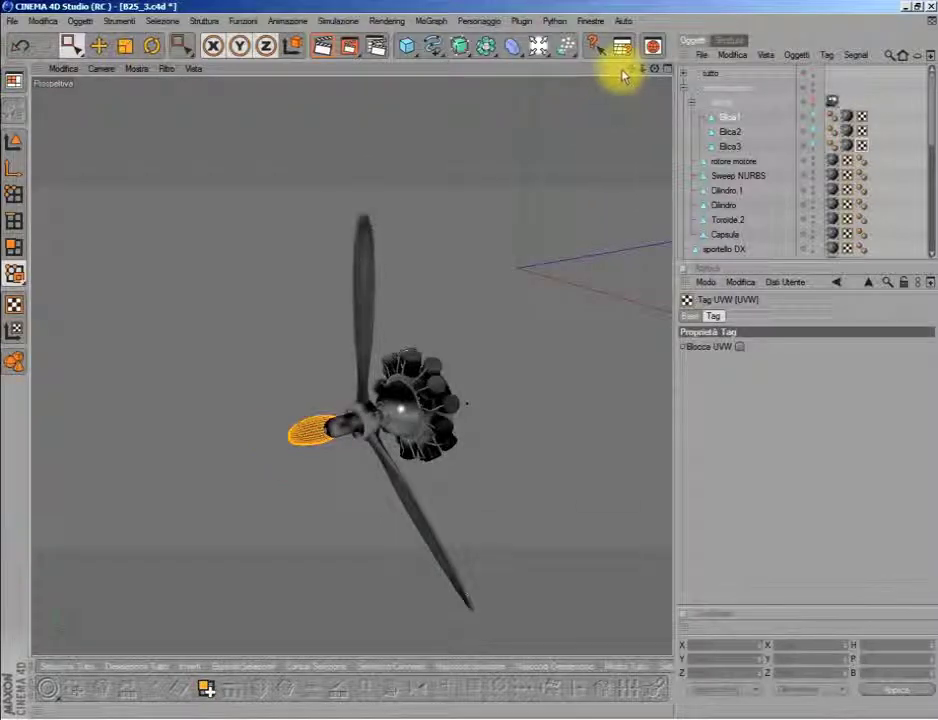
{"action": "left_click_drag", "start_coordinate": [630, 70], "coordinate": [630, 75]}
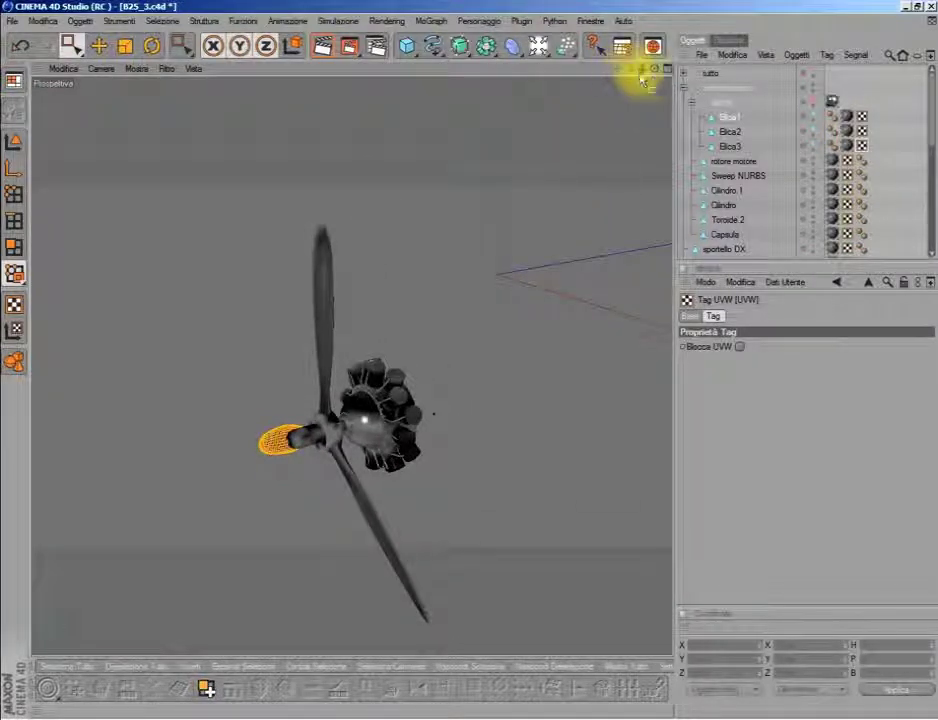
{"action": "left_click", "coordinate": [691, 101]}
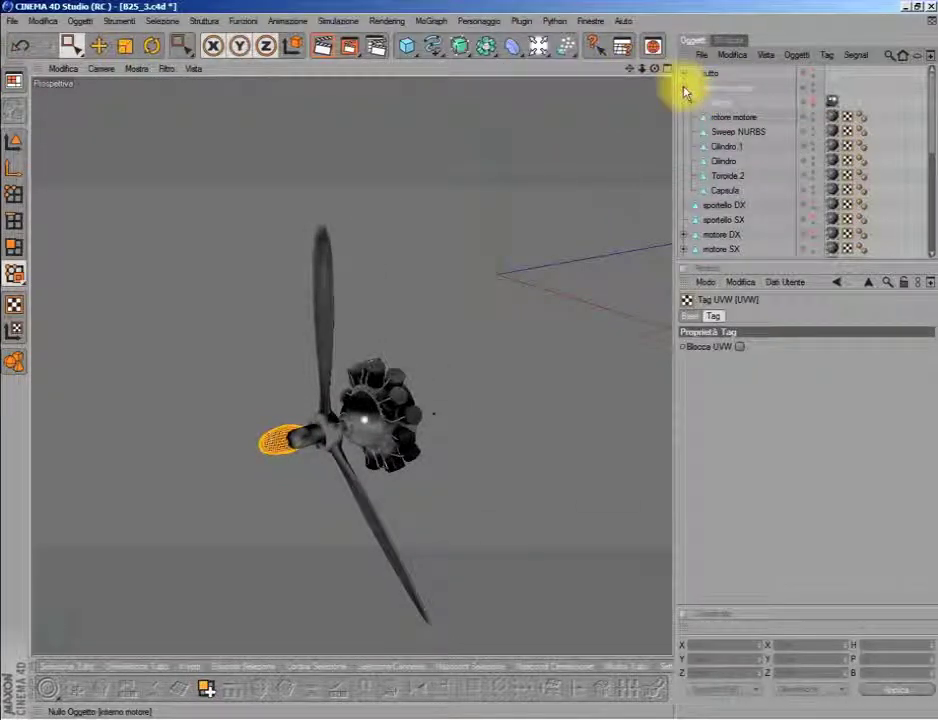
{"action": "left_click", "coordinate": [712, 89]}
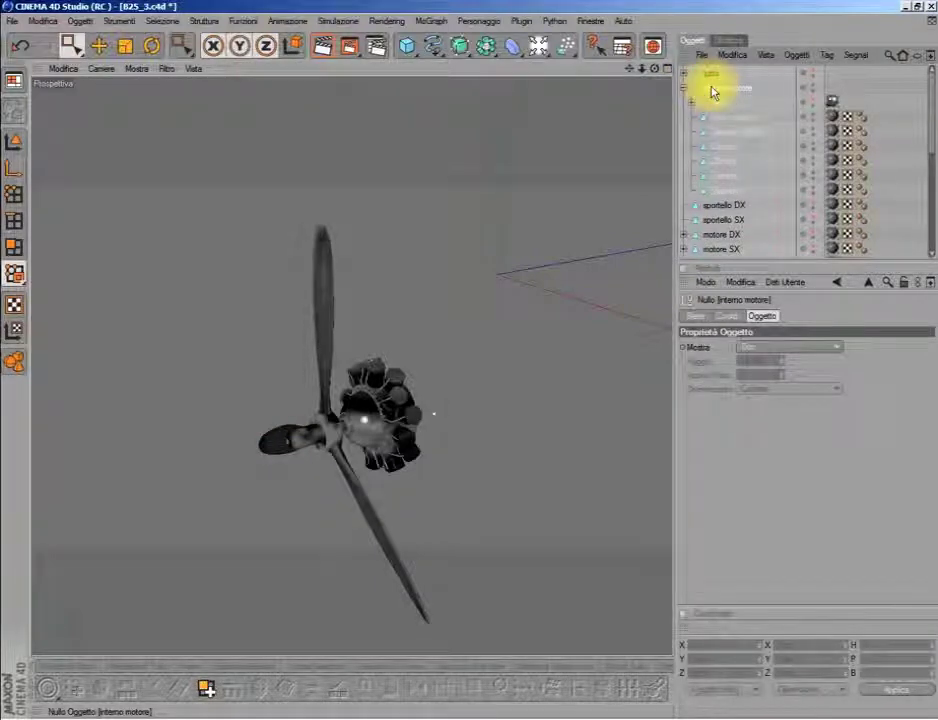
Step: In the enlarged Front view, use Object Axis mode with Move to place the pivot at the hub centre
{"action": "middle_click", "coordinate": [597, 226]}
{"action": "middle_click", "coordinate": [549, 387]}
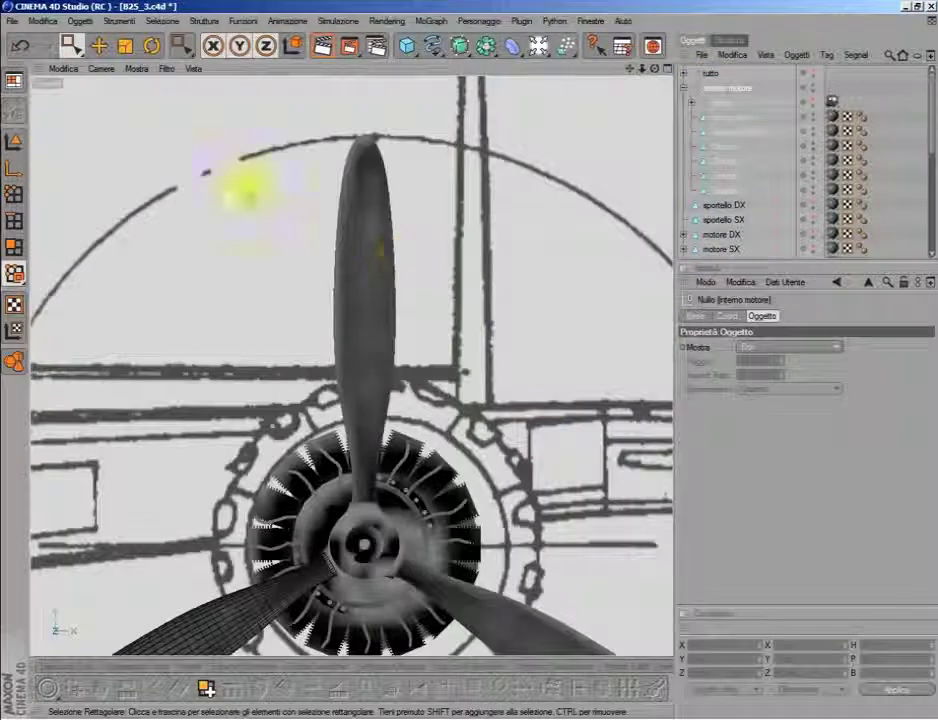
{"action": "left_click", "coordinate": [14, 168]}
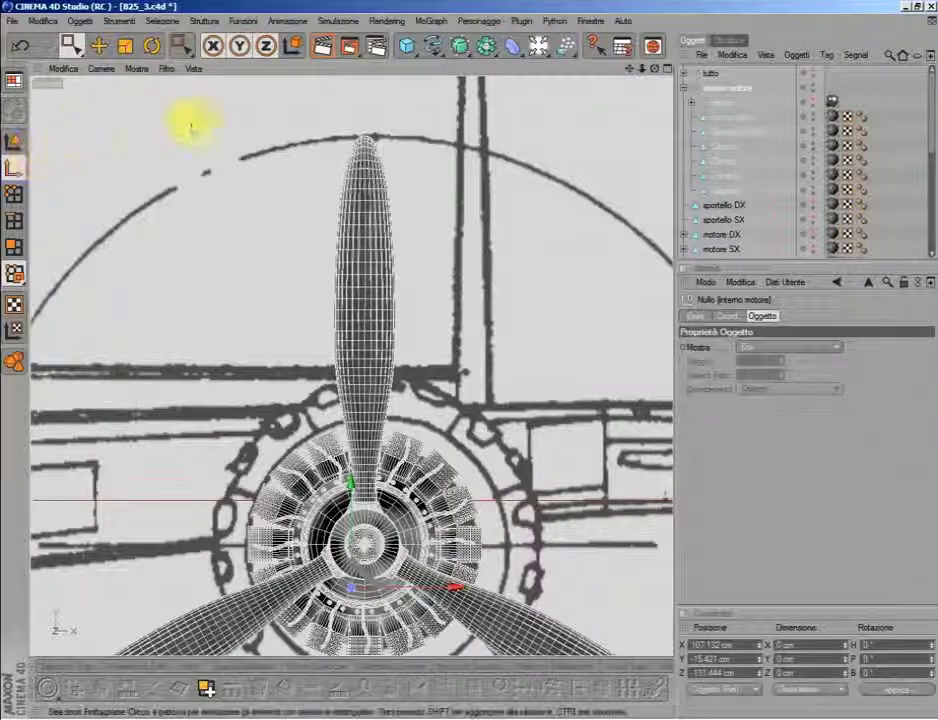
{"action": "scroll", "coordinate": [630, 78], "scroll_direction": "down", "scroll_amount": 3}
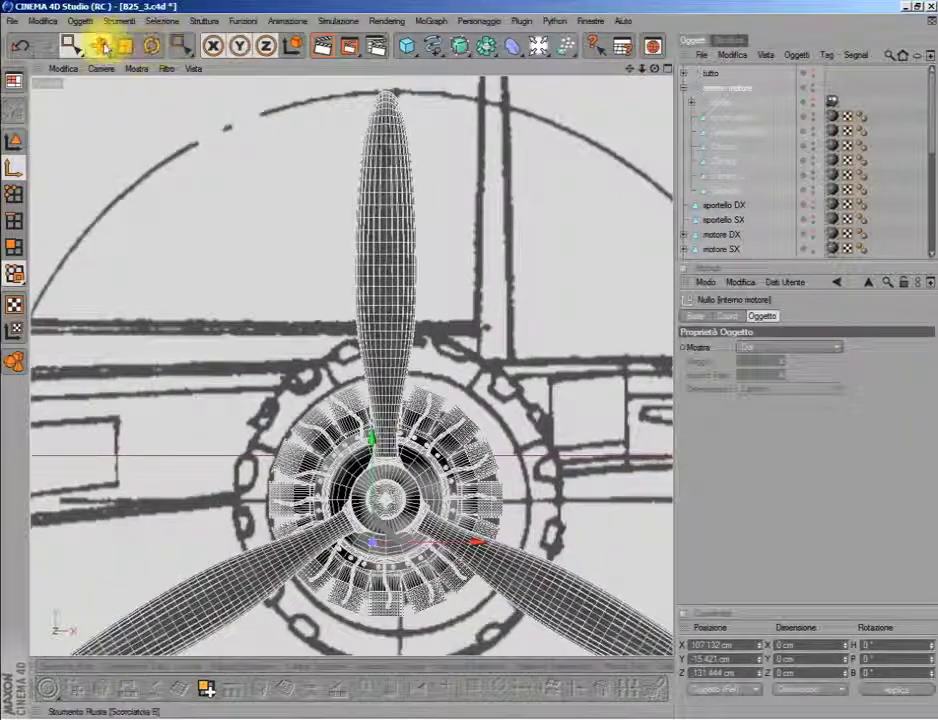
{"action": "left_click", "coordinate": [98, 45]}
{"action": "scroll", "coordinate": [641, 76], "scroll_direction": "up", "scroll_amount": 3}
{"action": "scroll", "coordinate": [484, 285], "scroll_direction": "up", "scroll_amount": 3}
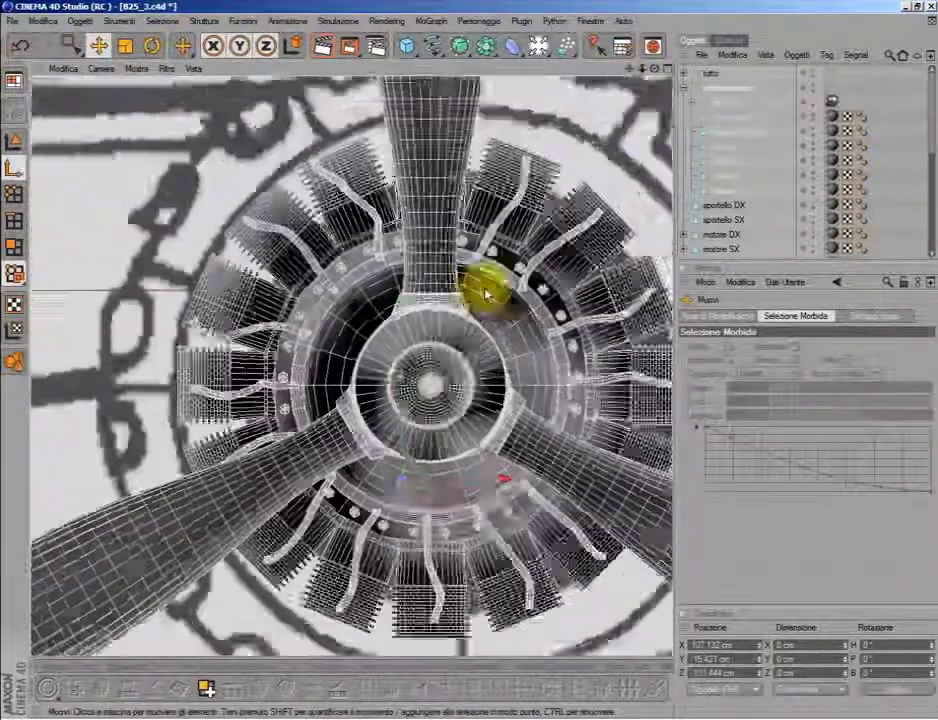
{"action": "scroll", "coordinate": [478, 303], "scroll_direction": "up", "scroll_amount": 3}
{"action": "scroll", "coordinate": [418, 497], "scroll_direction": "up", "scroll_amount": 2}
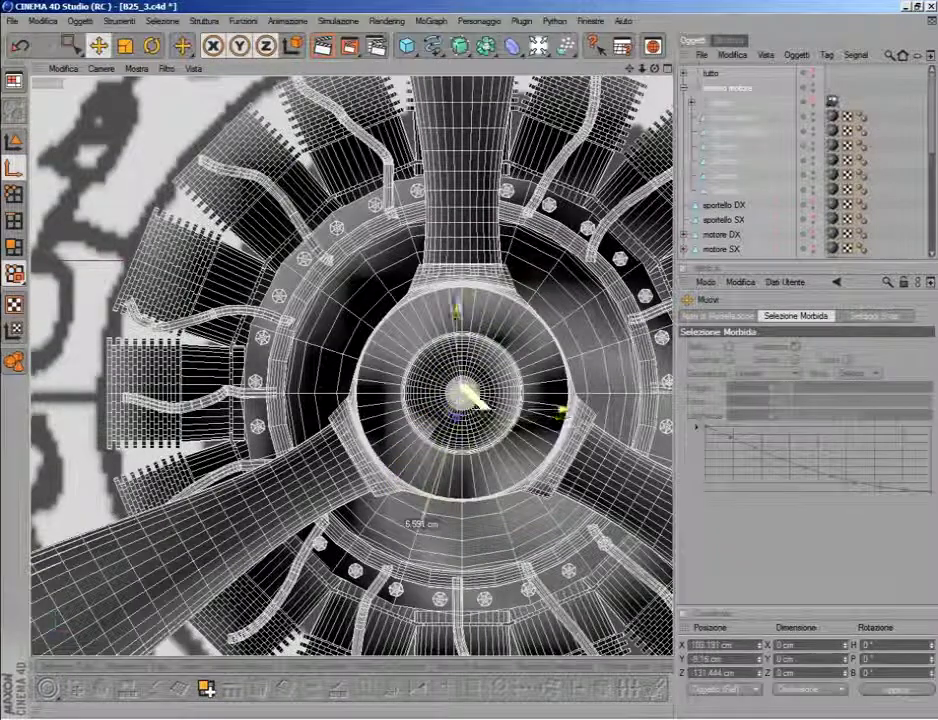
{"action": "left_click", "coordinate": [475, 340]}
Step: Zoom in on the hub and refine the pivot position using X, then Y, axis constraints
{"action": "scroll", "coordinate": [500, 440], "scroll_direction": "up", "scroll_amount": 3}
{"action": "left_click_drag", "start_coordinate": [651, 86], "coordinate": [477, 324]}
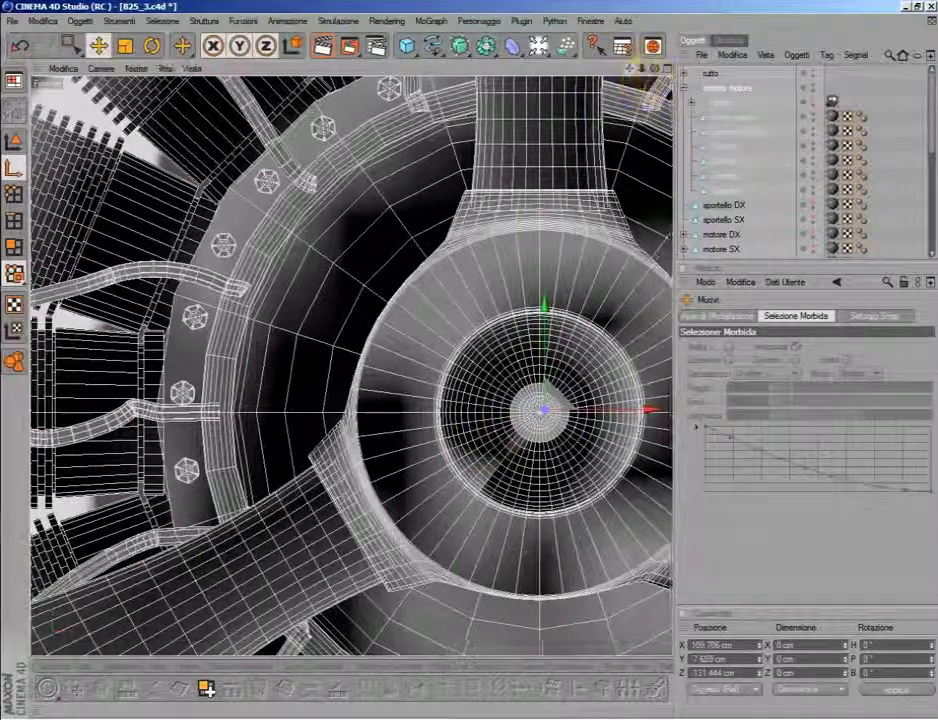
{"action": "scroll", "coordinate": [478, 340], "scroll_direction": "up", "scroll_amount": 3}
{"action": "scroll", "coordinate": [478, 343], "scroll_direction": "up", "scroll_amount": 3}
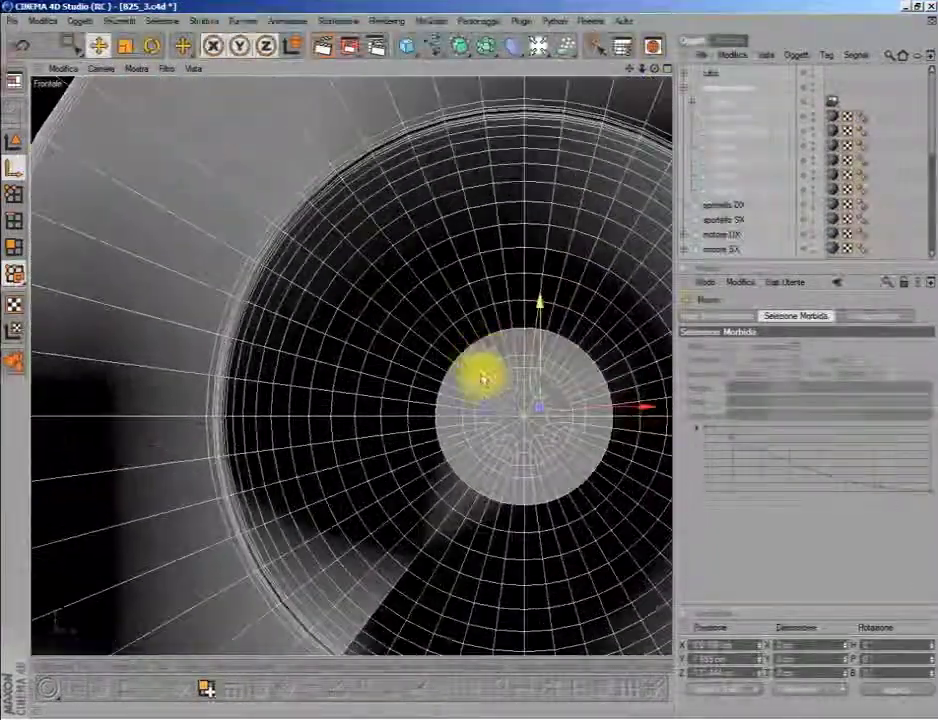
{"action": "scroll", "coordinate": [479, 372], "scroll_direction": "up", "scroll_amount": 2}
{"action": "left_click_drag", "start_coordinate": [631, 68], "coordinate": [420, 300]}
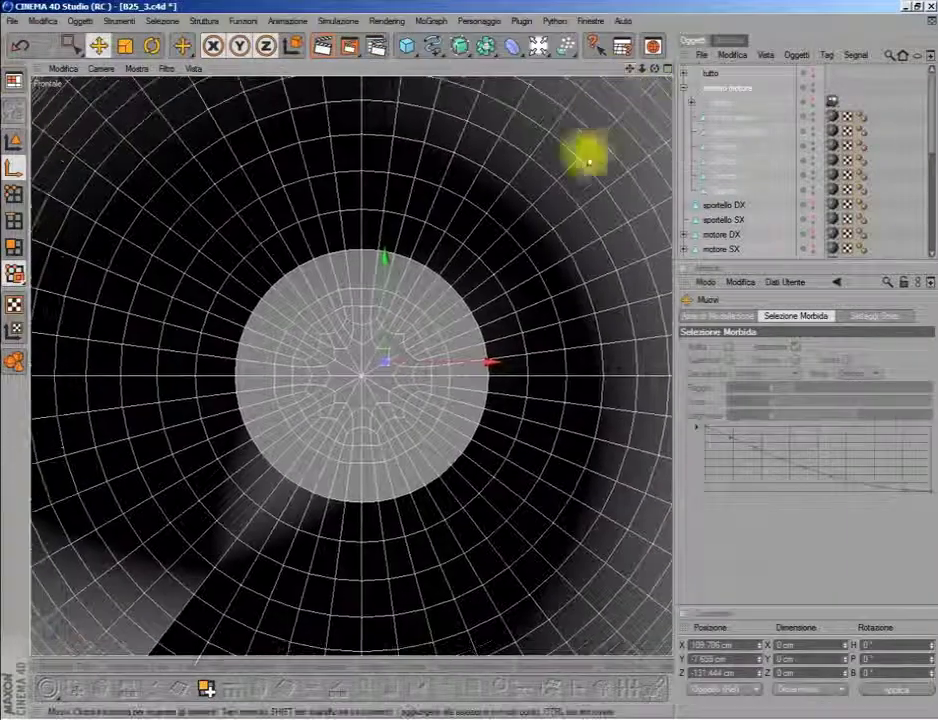
{"action": "scroll", "coordinate": [440, 318], "scroll_direction": "up", "scroll_amount": 3}
{"action": "scroll", "coordinate": [444, 352], "scroll_direction": "up", "scroll_amount": 3}
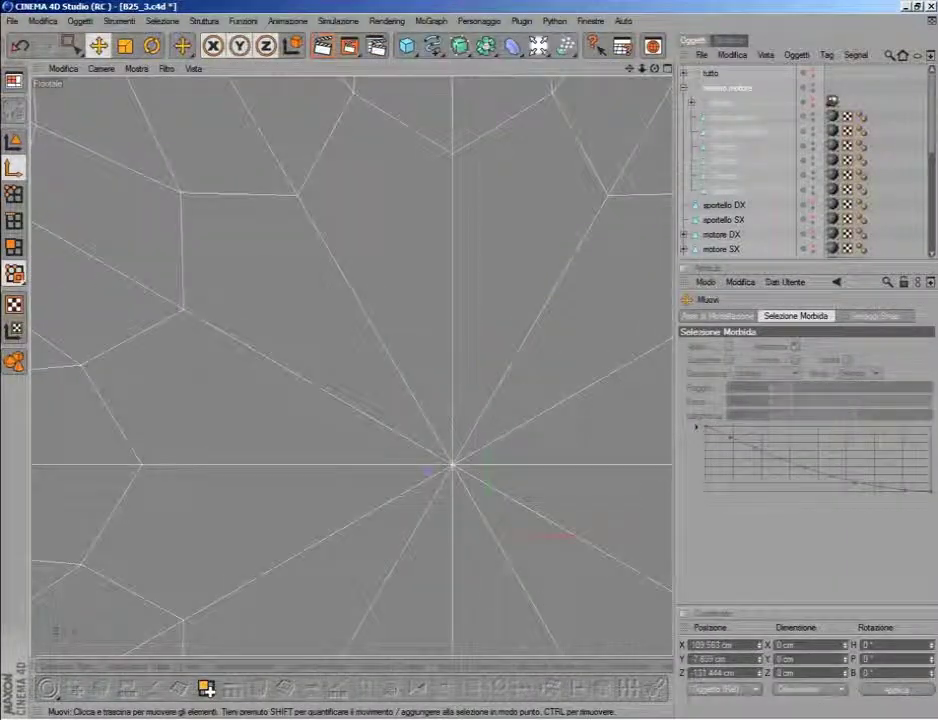
{"action": "left_click_drag", "start_coordinate": [642, 68], "coordinate": [474, 293]}
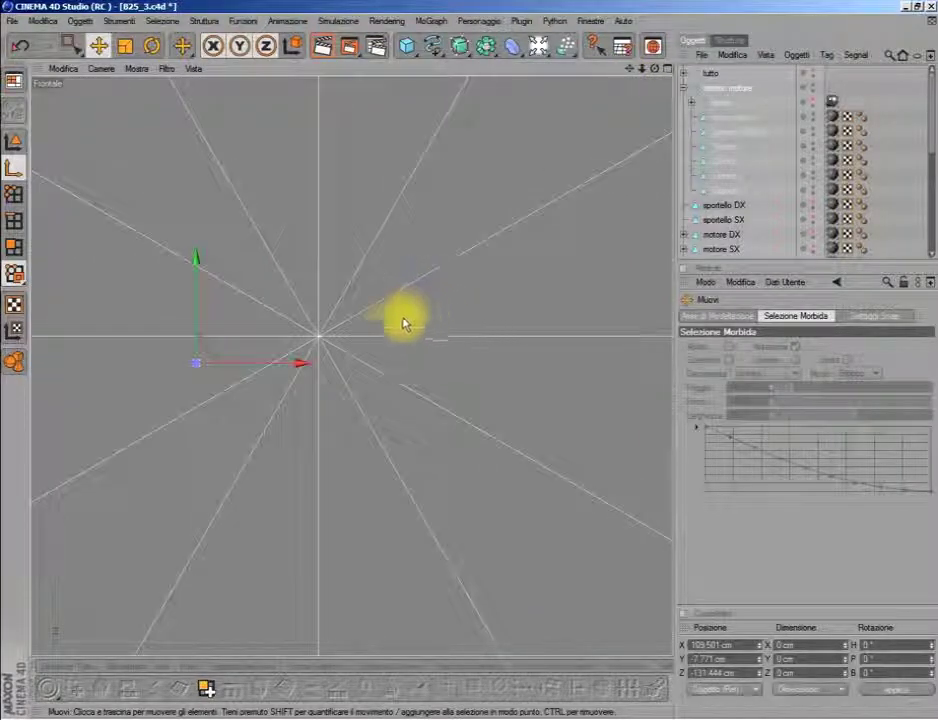
{"action": "left_click_drag", "start_coordinate": [474, 293], "coordinate": [404, 318]}
{"action": "left_click", "coordinate": [391, 360]}
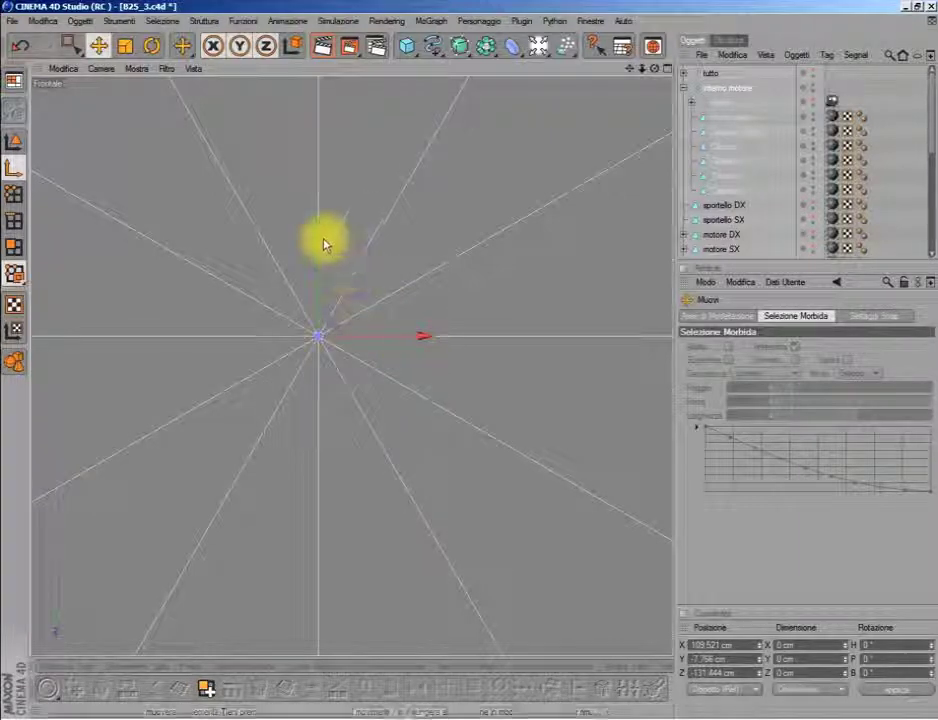
{"action": "left_click", "coordinate": [318, 234]}
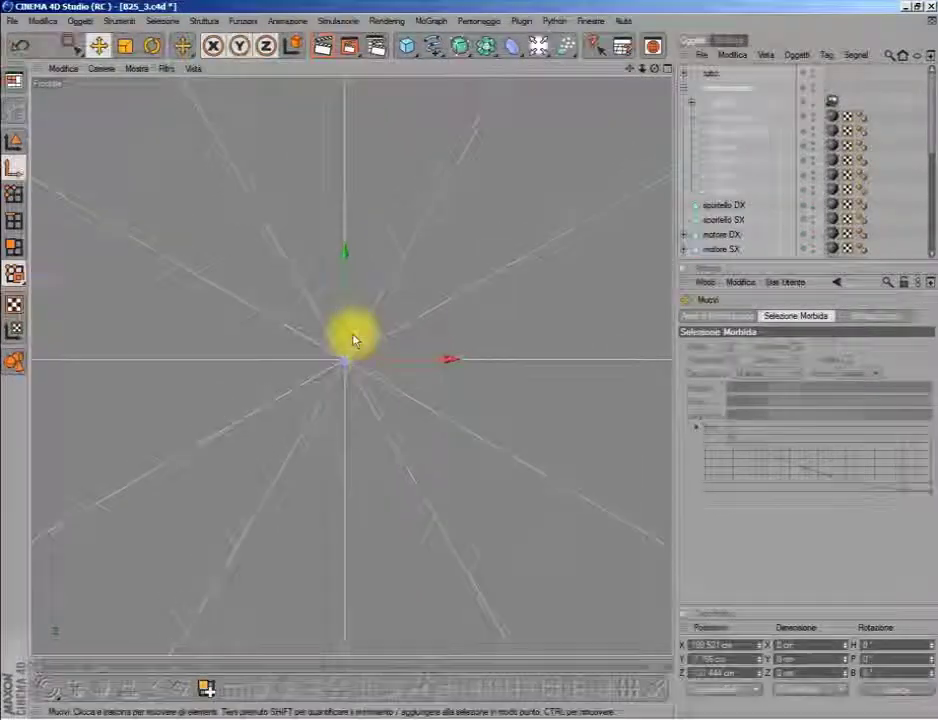
Step: In the Side view, slide the pivot back along the engine to Z −162.328 cm
{"action": "scroll", "coordinate": [352, 340], "scroll_direction": "down", "scroll_amount": 3}
{"action": "scroll", "coordinate": [352, 340], "scroll_direction": "down", "scroll_amount": 3}
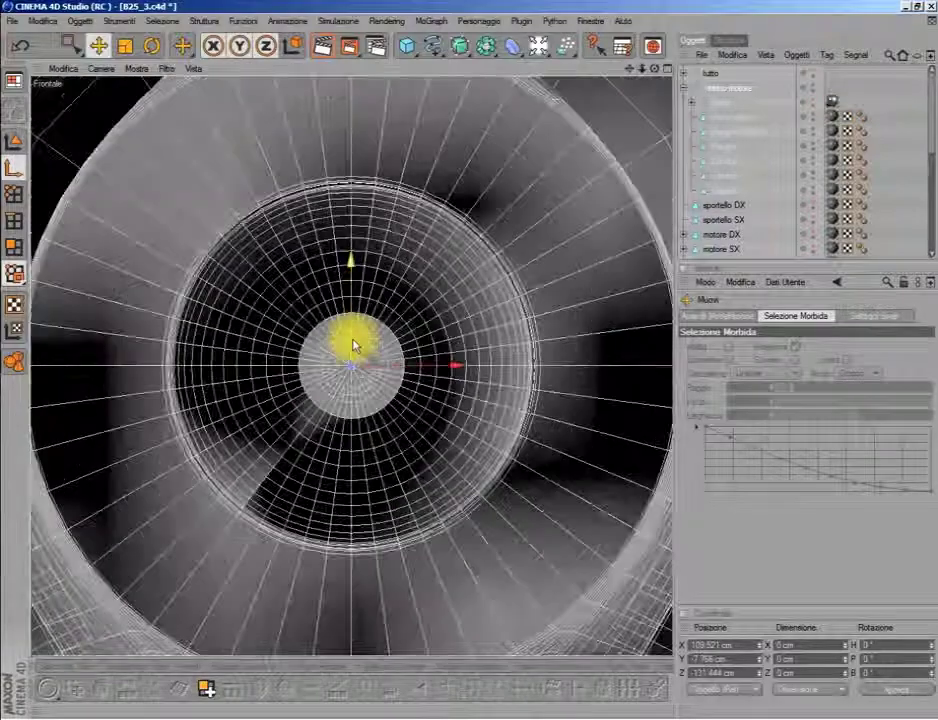
{"action": "scroll", "coordinate": [352, 340], "scroll_direction": "down", "scroll_amount": 3}
{"action": "scroll", "coordinate": [352, 342], "scroll_direction": "down", "scroll_amount": 3}
{"action": "scroll", "coordinate": [354, 345], "scroll_direction": "down", "scroll_amount": 3}
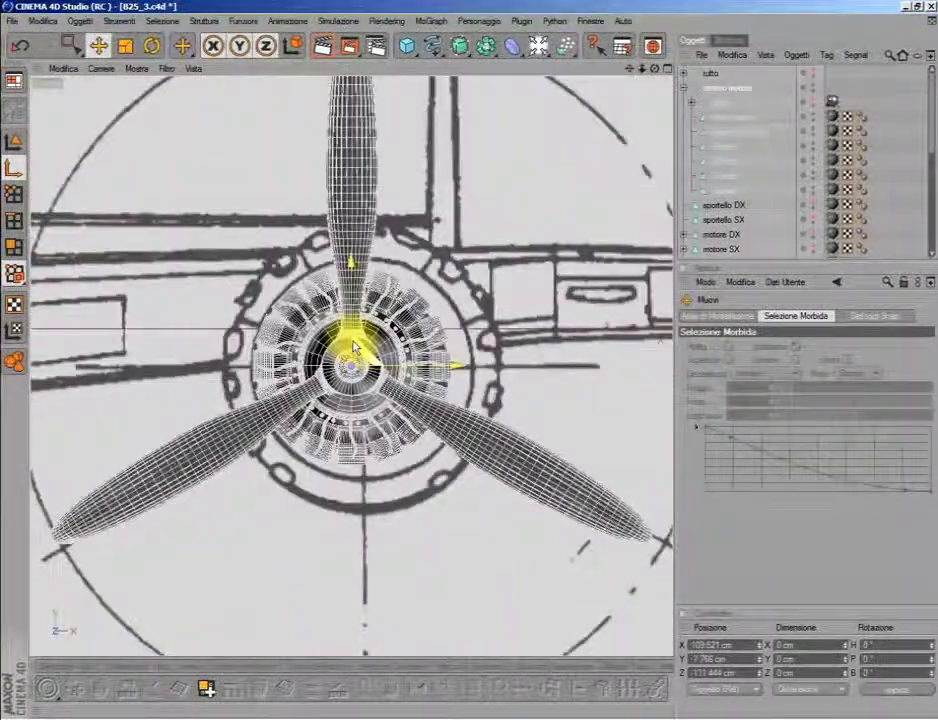
{"action": "middle_click", "coordinate": [355, 345]}
{"action": "middle_click", "coordinate": [304, 498]}
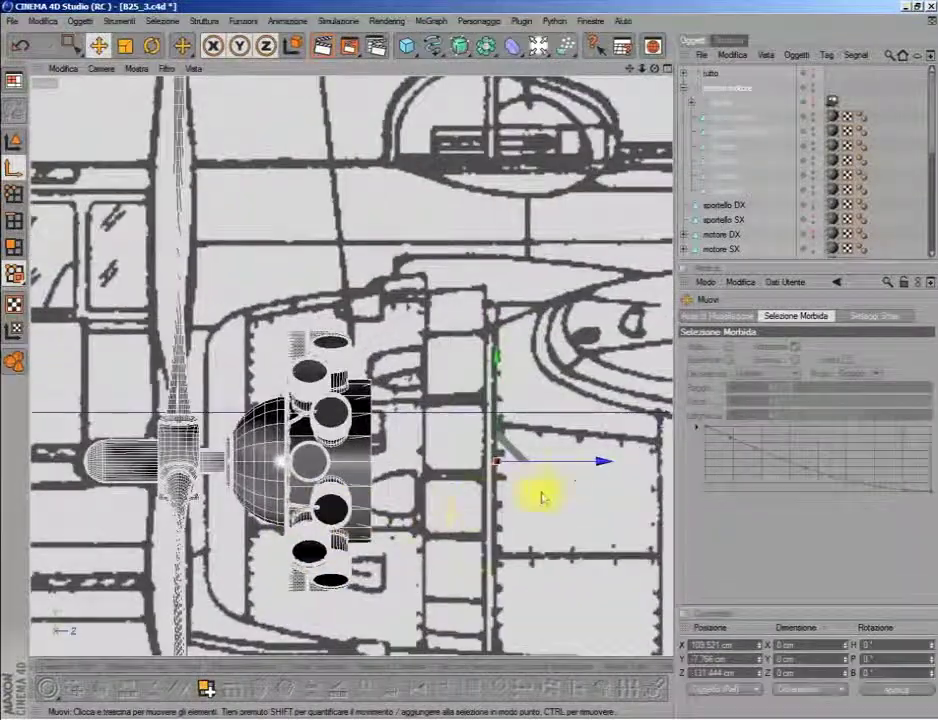
{"action": "left_click_drag", "start_coordinate": [541, 497], "coordinate": [350, 480]}
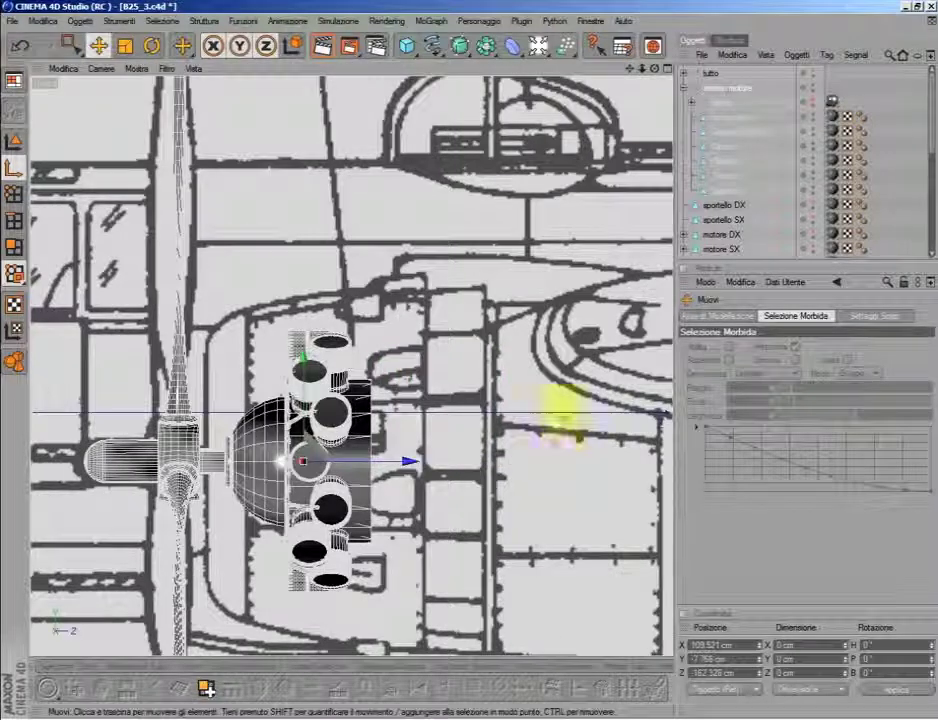
{"action": "middle_click", "coordinate": [416, 264]}
{"action": "middle_click", "coordinate": [245, 245]}
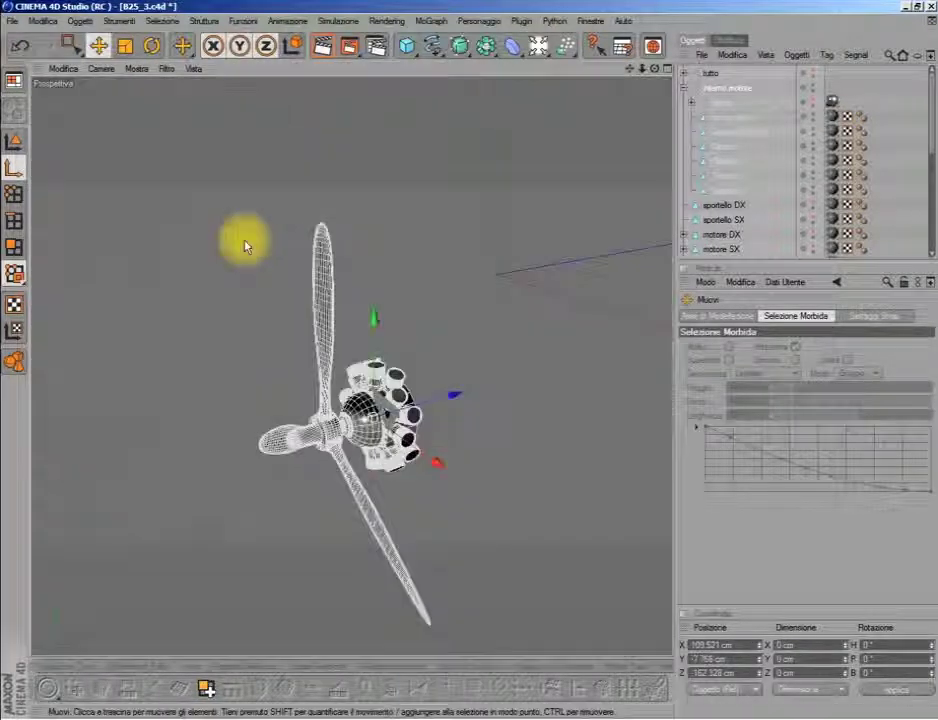
Step: Nest interno motore under motore SX, then move it toward the motore DX group
{"action": "left_click", "coordinate": [684, 92]}
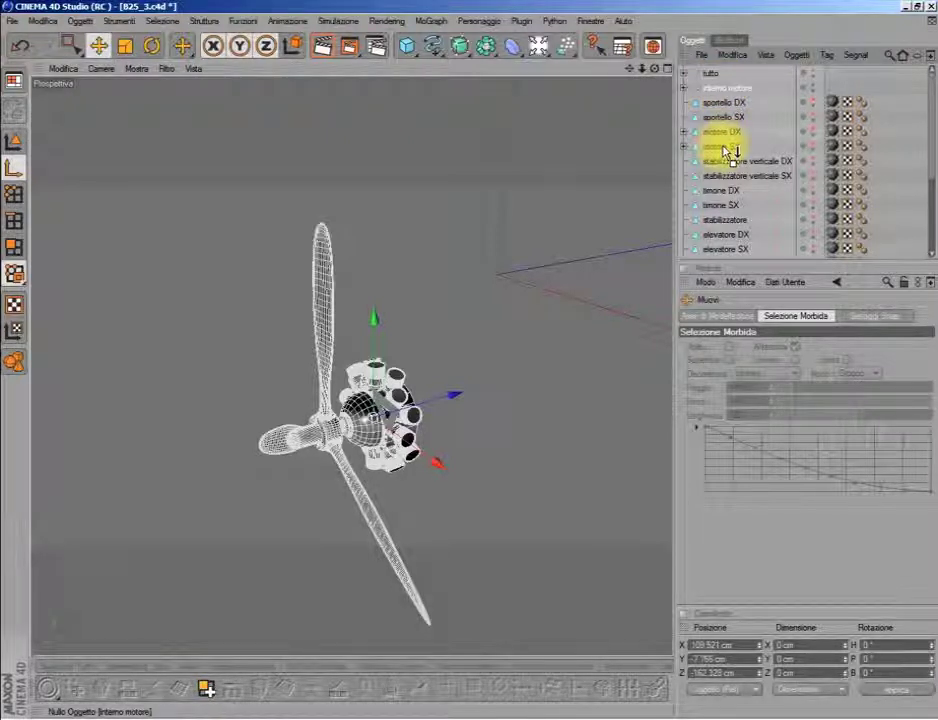
{"action": "left_click_drag", "start_coordinate": [724, 150], "coordinate": [725, 151]}
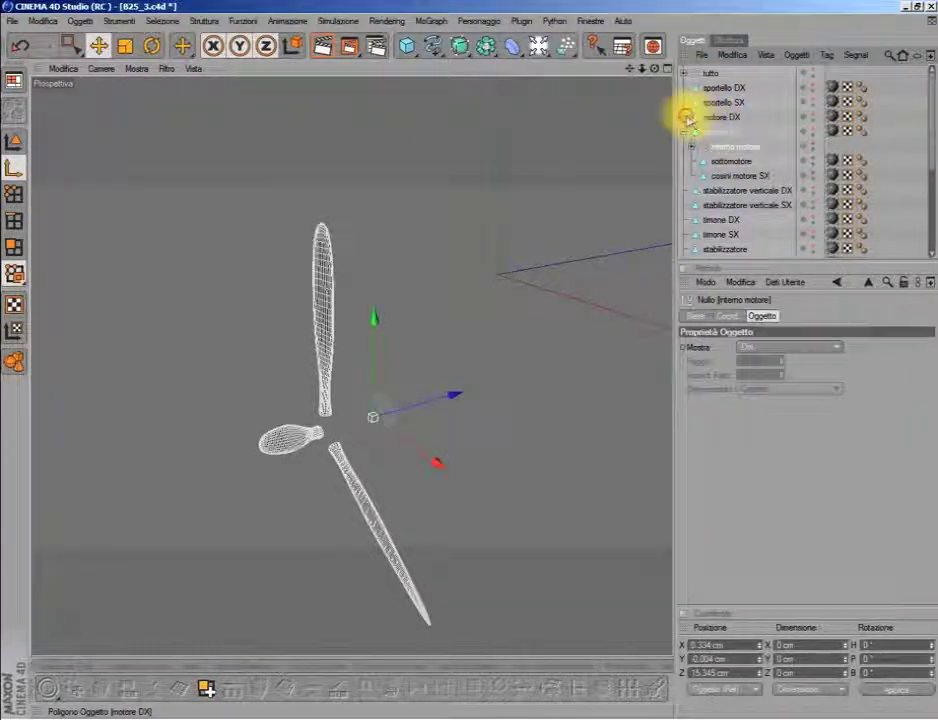
{"action": "left_click", "coordinate": [687, 117]}
{"action": "left_click_drag", "start_coordinate": [733, 178], "coordinate": [718, 121]}
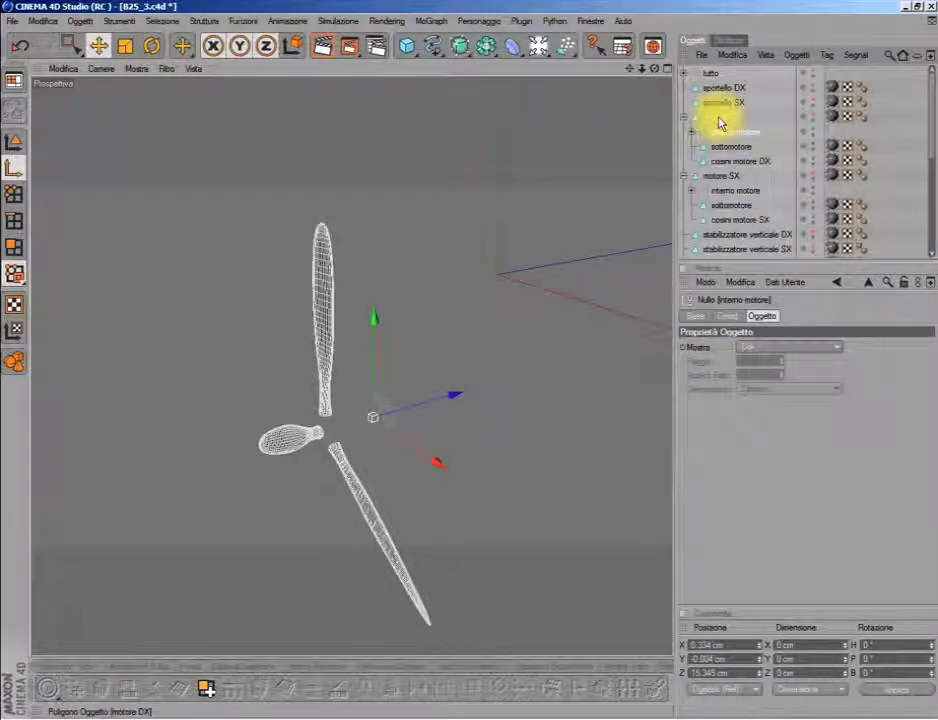
Step: Return to object mode, try an X-position edit, and undo it
{"action": "left_click", "coordinate": [14, 141]}
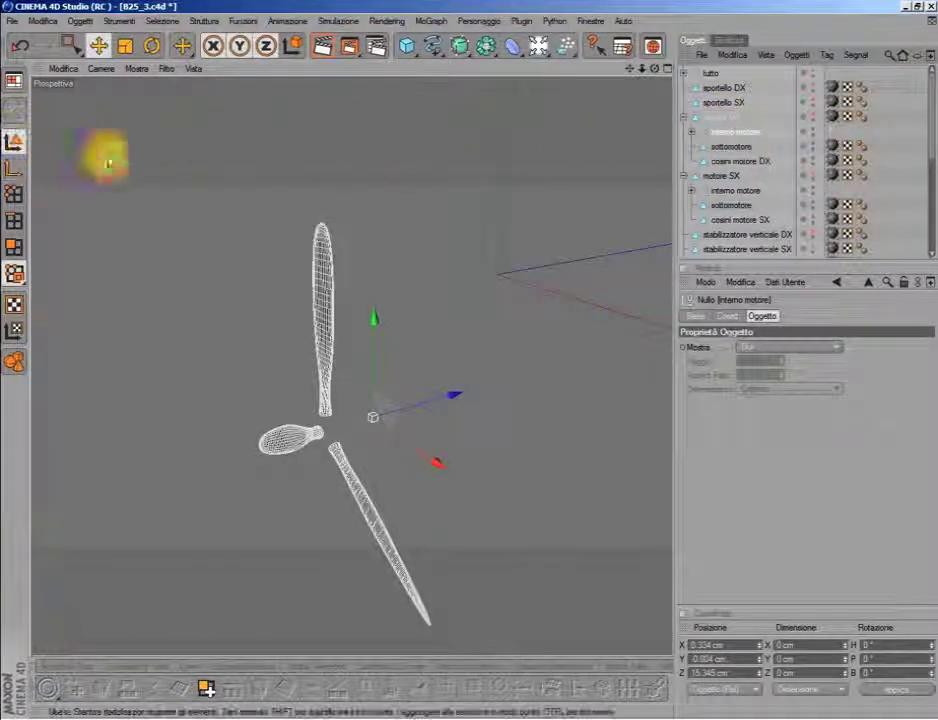
{"action": "left_click", "coordinate": [716, 644]}
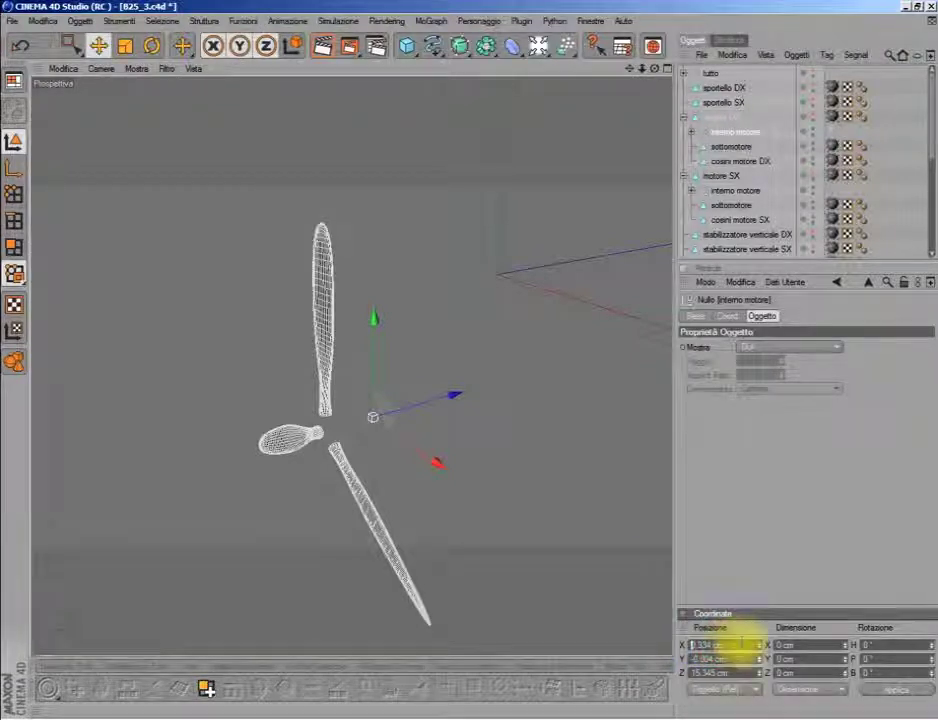
{"action": "left_click", "coordinate": [870, 691]}
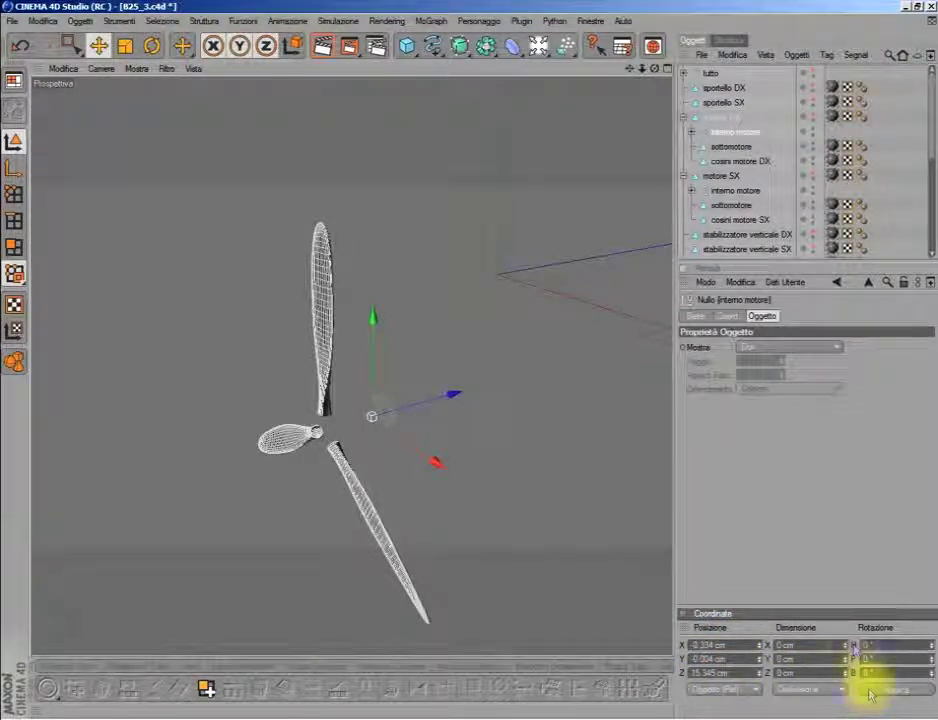
{"action": "left_click", "coordinate": [20, 45]}
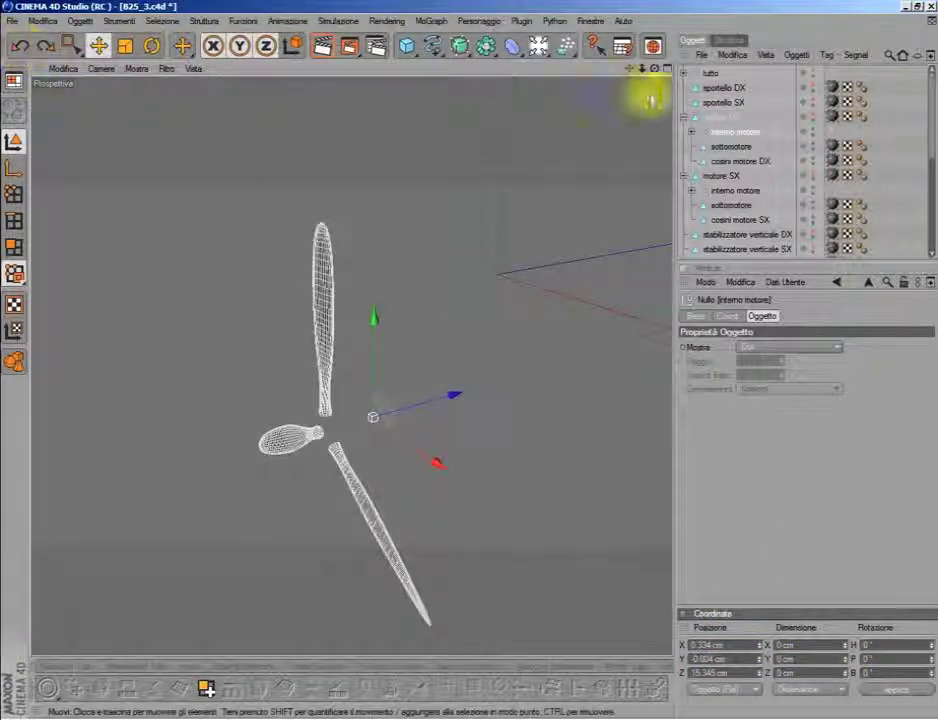
Step: Inspect both interno motore nulls and drag the motore SX one out of the engine groups
{"action": "left_click", "coordinate": [691, 132]}
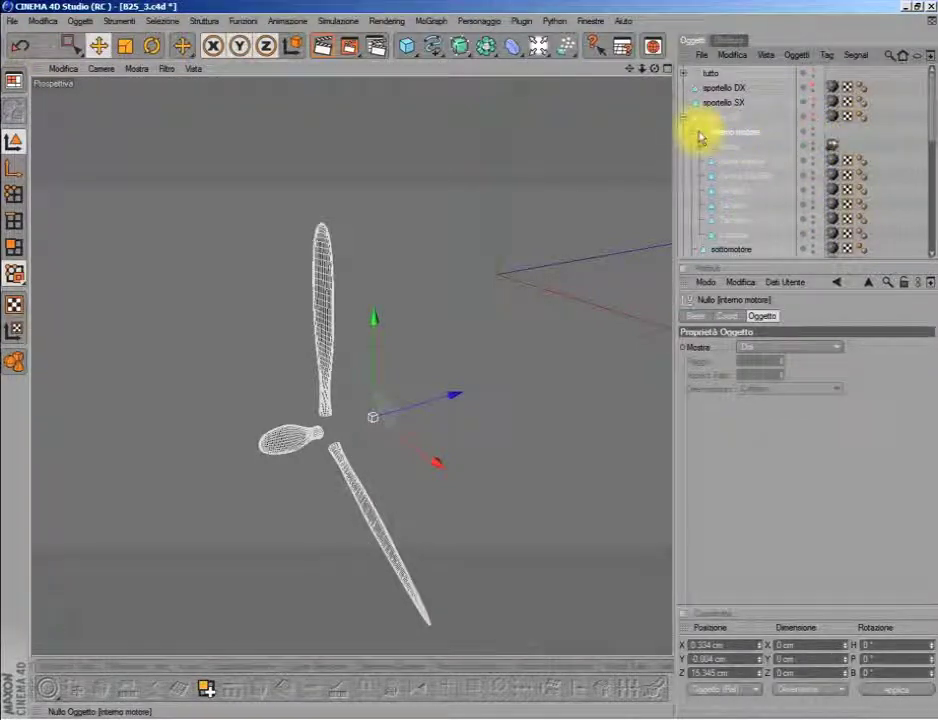
{"action": "left_click", "coordinate": [691, 132]}
{"action": "left_click", "coordinate": [691, 190]}
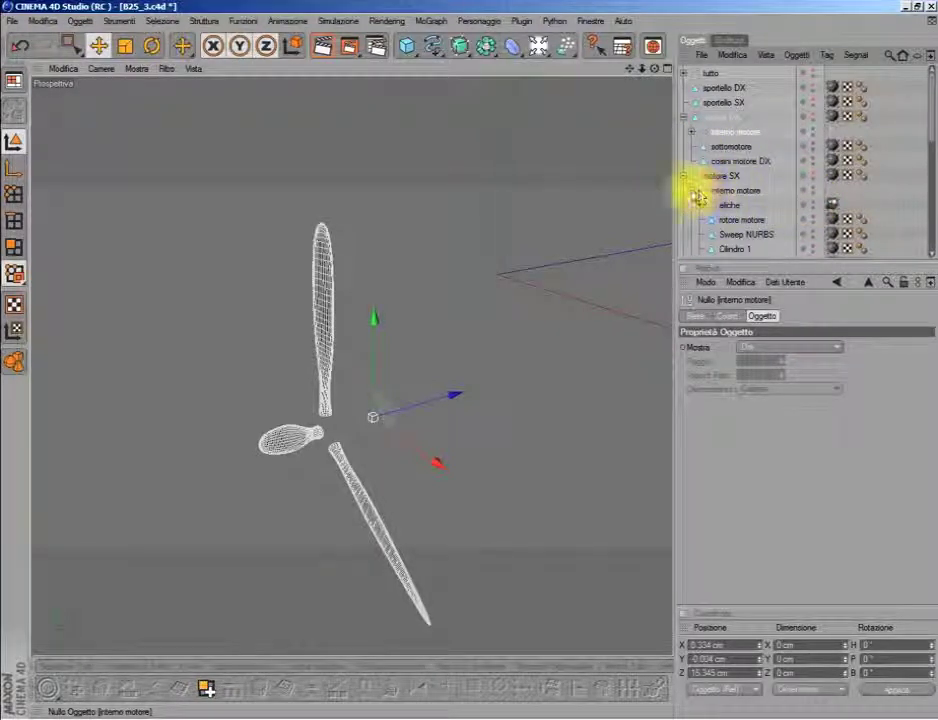
{"action": "left_click", "coordinate": [691, 190]}
{"action": "left_click", "coordinate": [714, 190]}
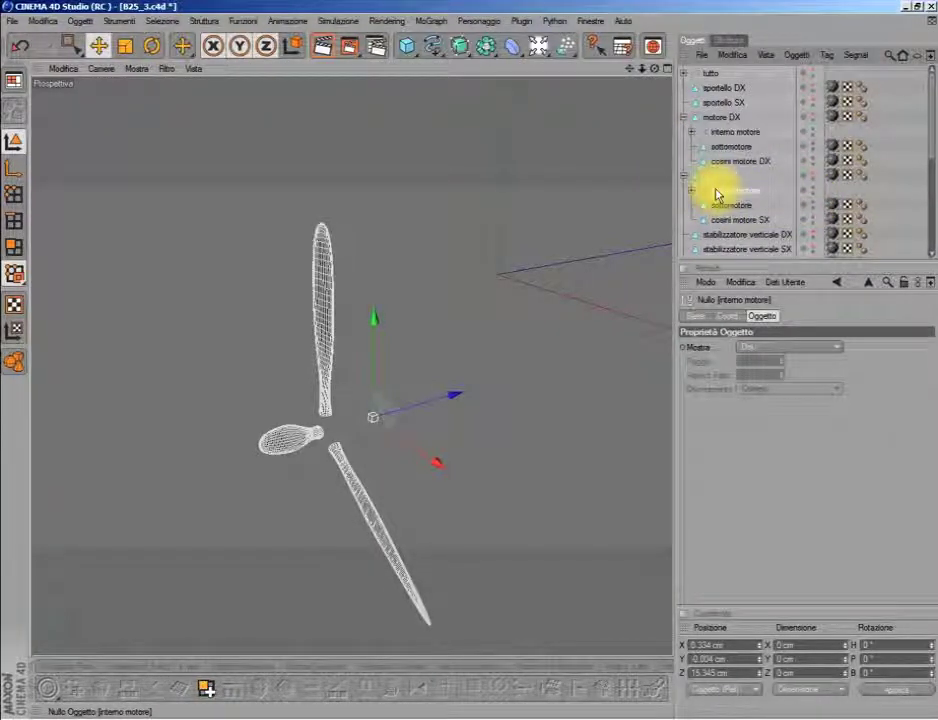
{"action": "mouse_move", "coordinate": [719, 176]}
{"action": "left_mouse_down"}
{"action": "mouse_move", "coordinate": [727, 137]}
{"action": "mouse_move", "coordinate": [731, 175]}
{"action": "left_mouse_up"}
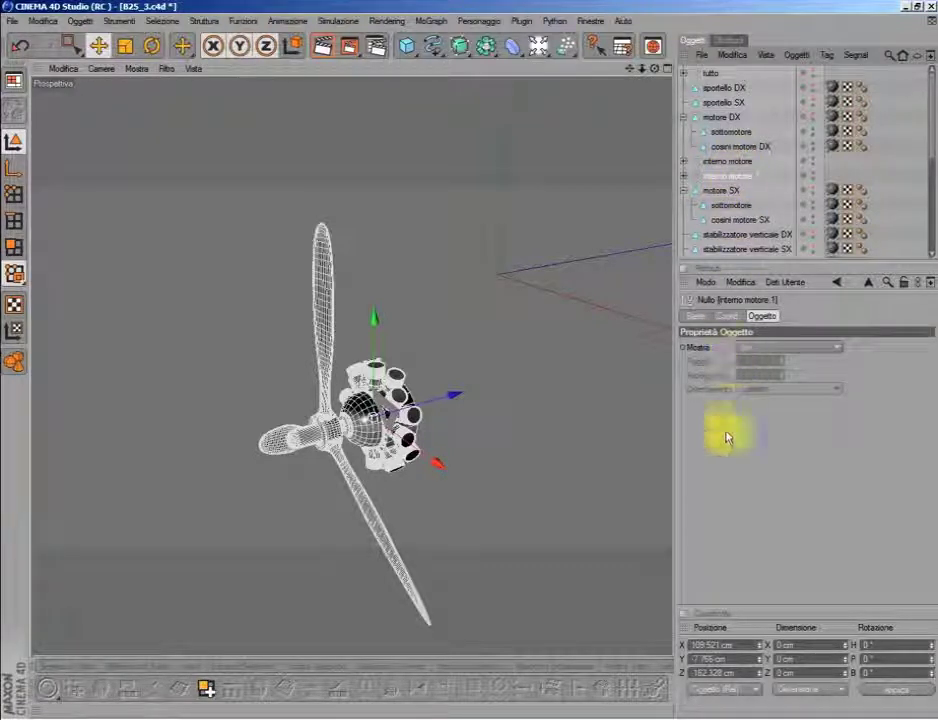
Step: Set the copy's X position to -109.521 cm and rename it interno motore
{"action": "left_click", "coordinate": [688, 645]}
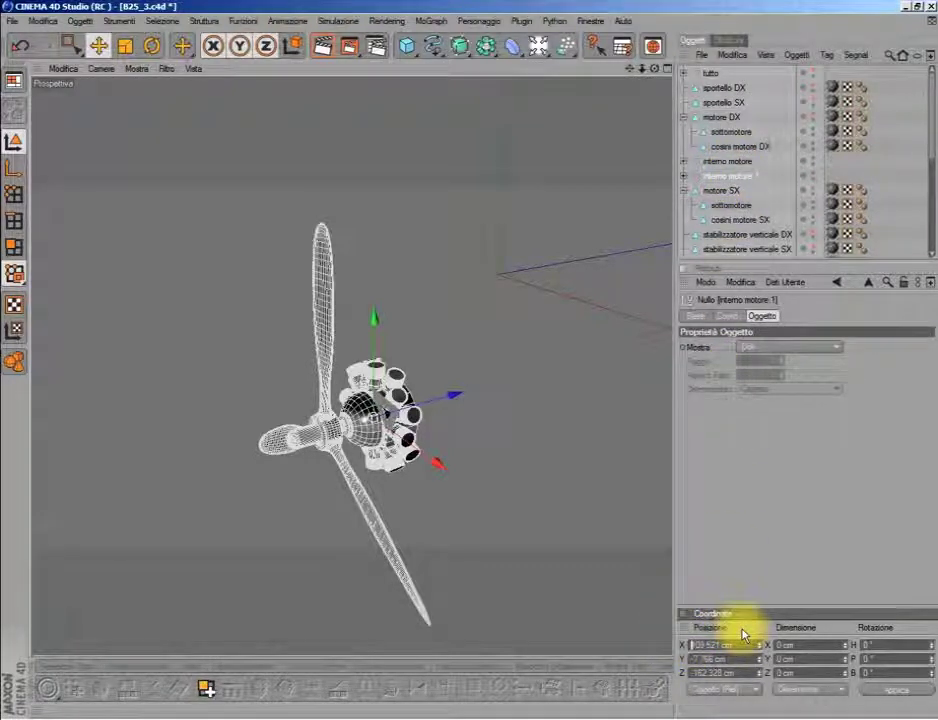
{"action": "left_click", "coordinate": [880, 692]}
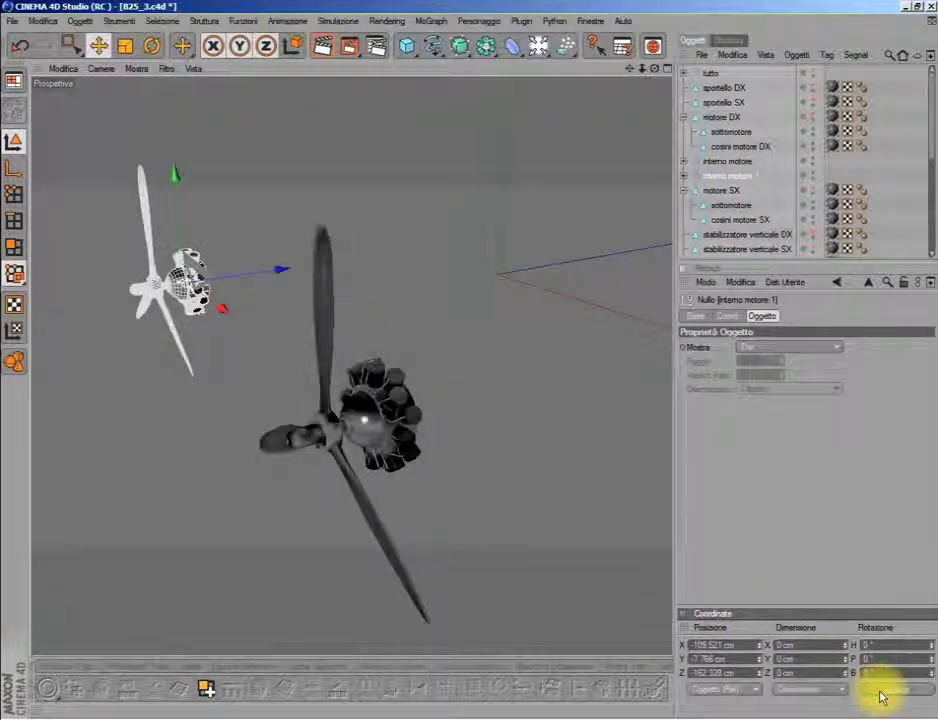
{"action": "double_click", "coordinate": [732, 178]}
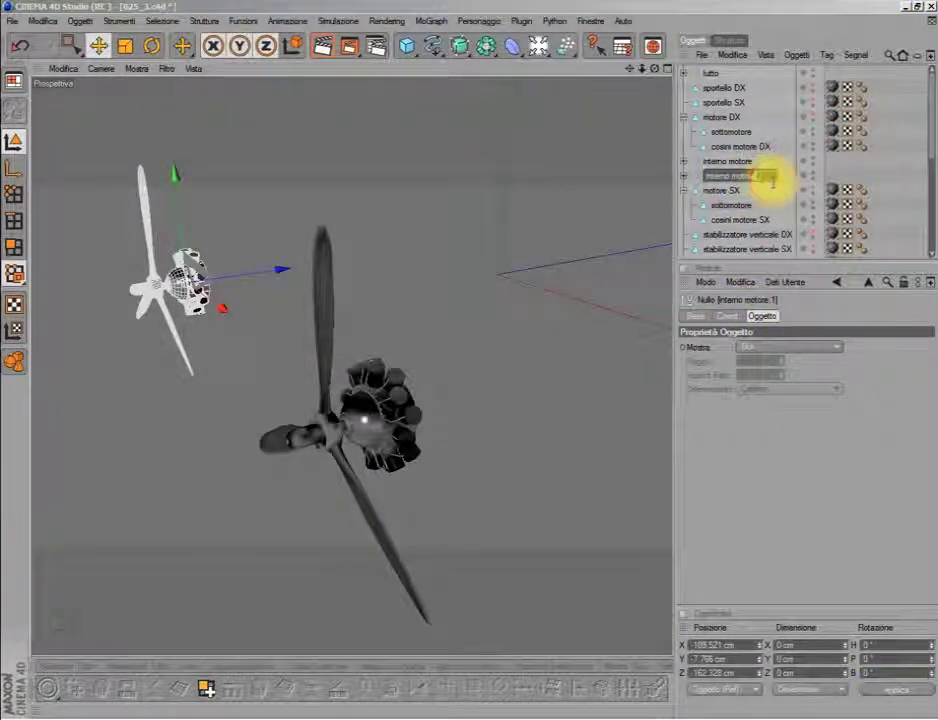
Step: Nest one interno motore inside motore SX and the other inside motore DX
{"action": "left_click", "coordinate": [733, 165]}
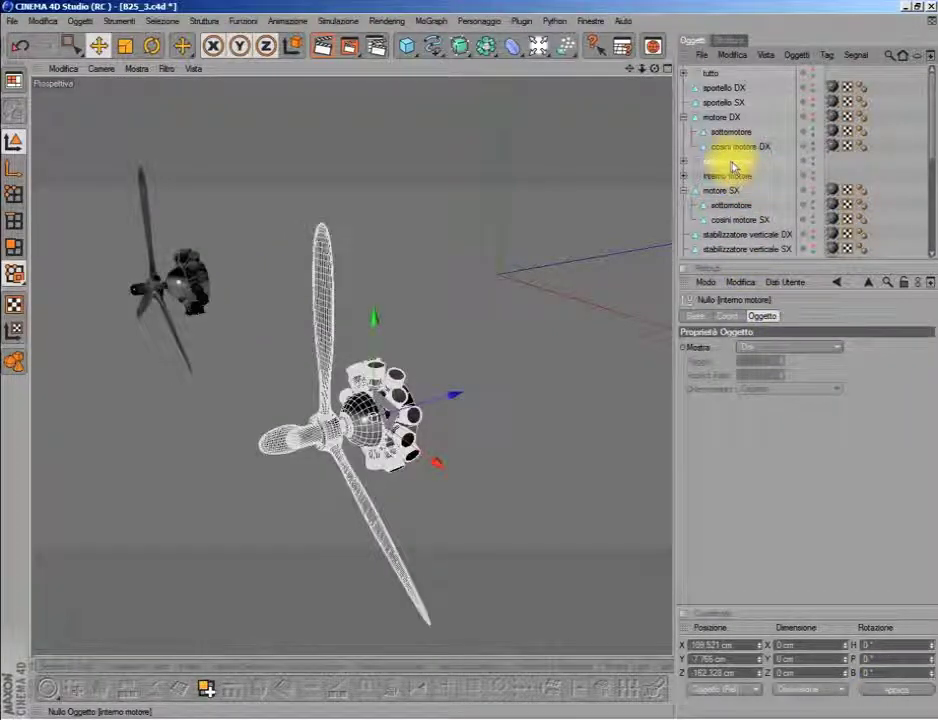
{"action": "mouse_move", "coordinate": [732, 166]}
{"action": "left_mouse_down"}
{"action": "mouse_move", "coordinate": [738, 195]}
{"action": "mouse_move", "coordinate": [730, 194]}
{"action": "left_mouse_up"}
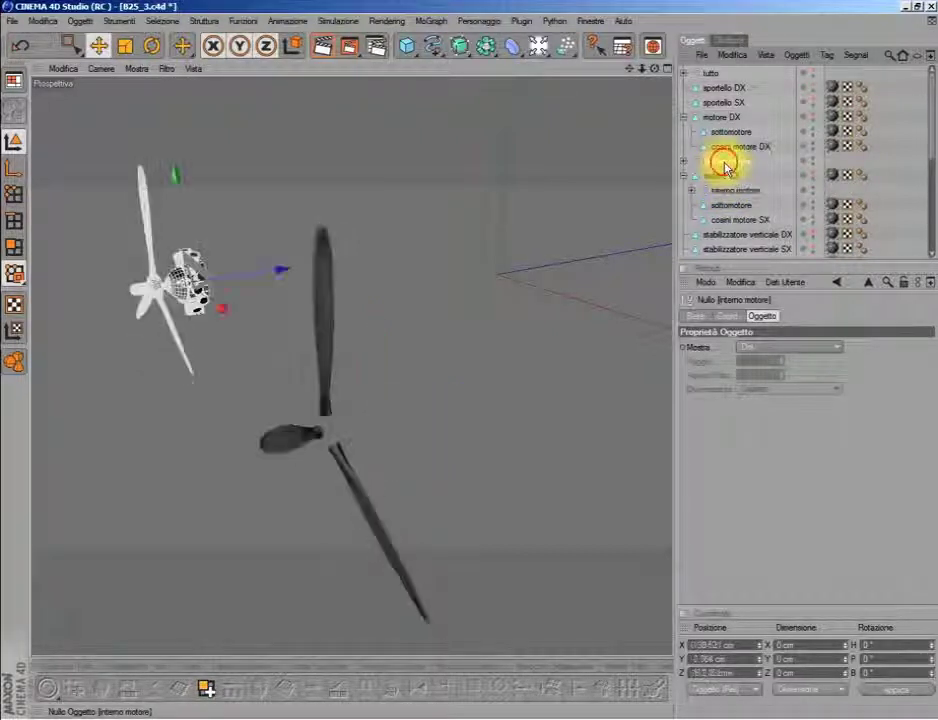
{"action": "left_click", "coordinate": [684, 175]}
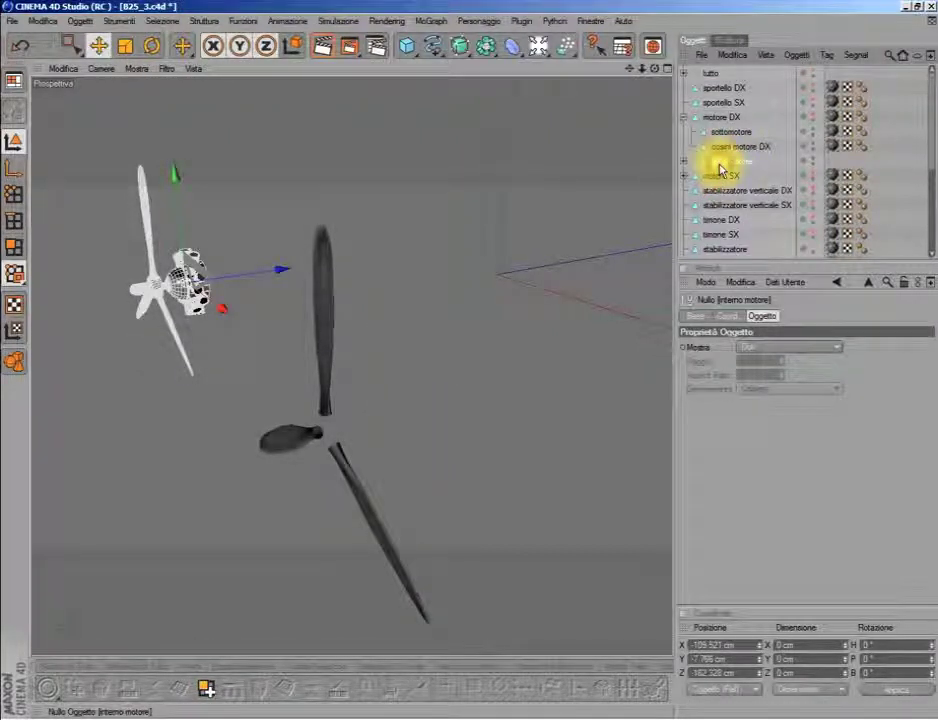
{"action": "mouse_move", "coordinate": [720, 170]}
{"action": "left_mouse_down"}
{"action": "mouse_move", "coordinate": [726, 153]}
{"action": "mouse_move", "coordinate": [713, 130]}
{"action": "left_mouse_up"}
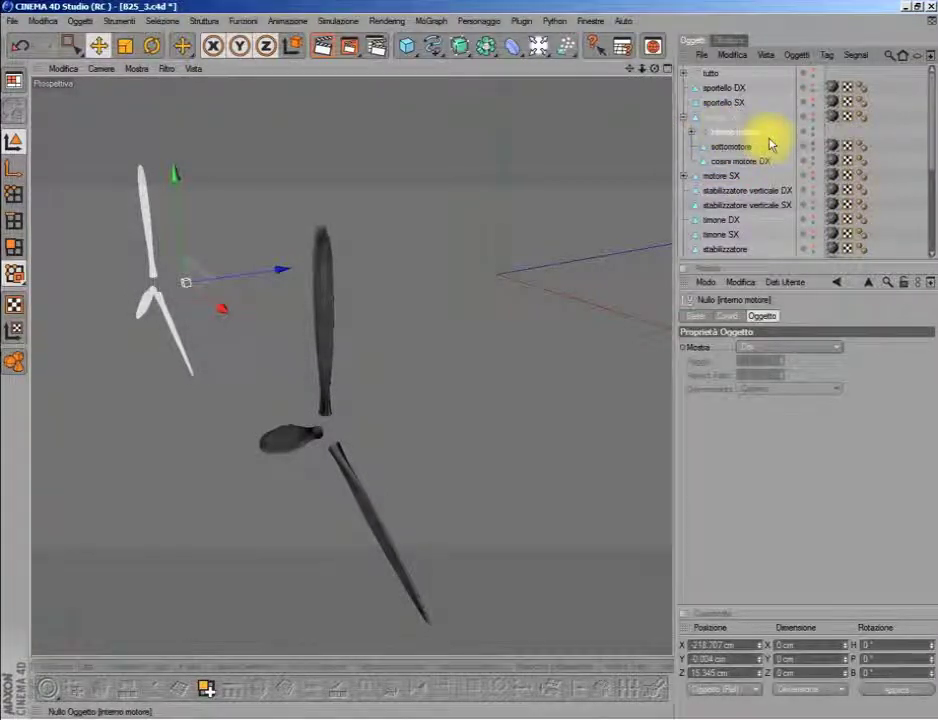
Step: Review the engine hierarchies, hide the Elica1–3 propeller blades, and collapse both engine groups
{"action": "left_click", "coordinate": [697, 134]}
{"action": "left_click", "coordinate": [699, 151]}
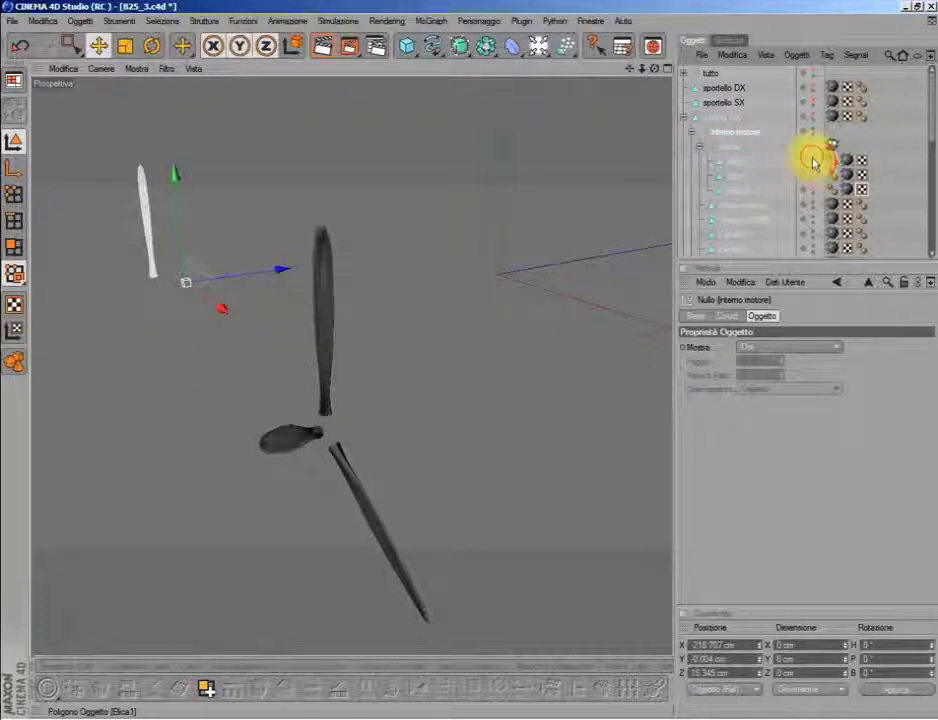
{"action": "left_click", "coordinate": [691, 131]}
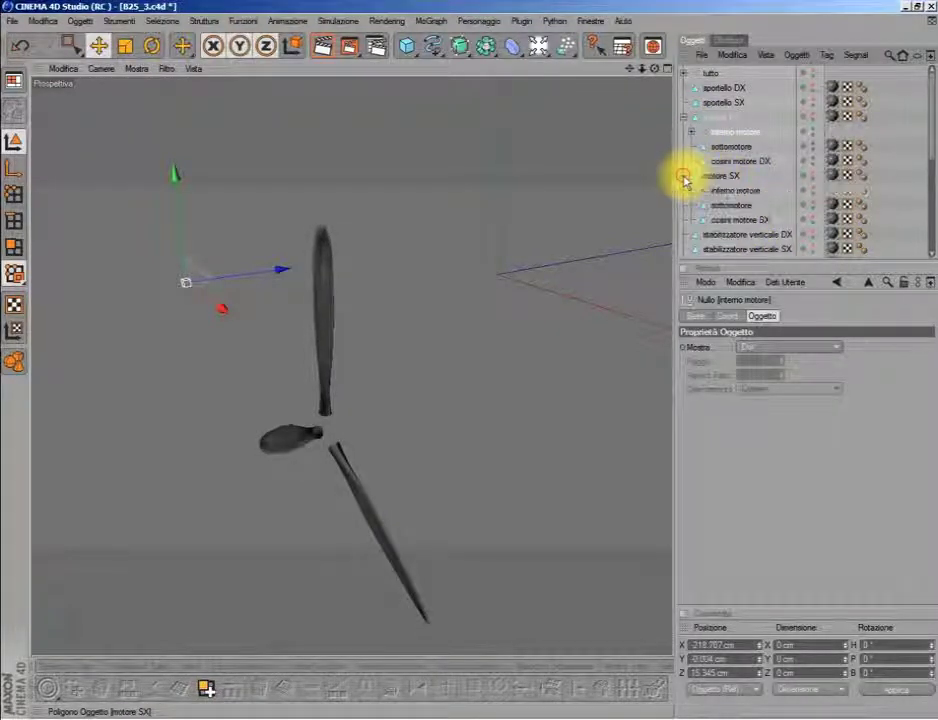
{"action": "left_click", "coordinate": [699, 204]}
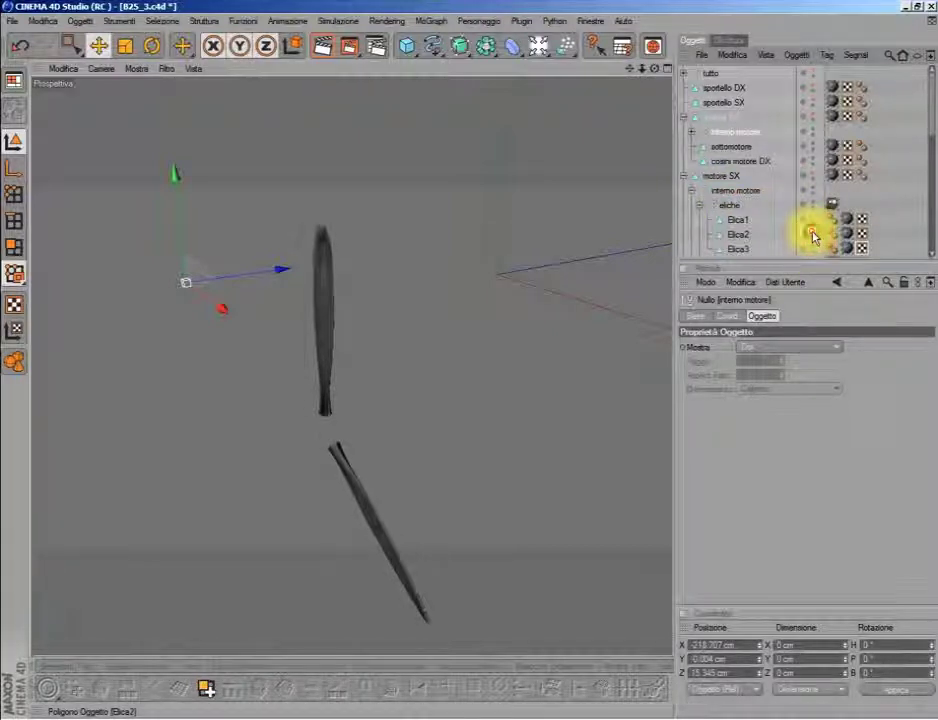
{"action": "left_click_drag", "start_coordinate": [812, 236], "coordinate": [812, 216]}
{"action": "left_click", "coordinate": [699, 204]}
{"action": "left_click", "coordinate": [691, 190]}
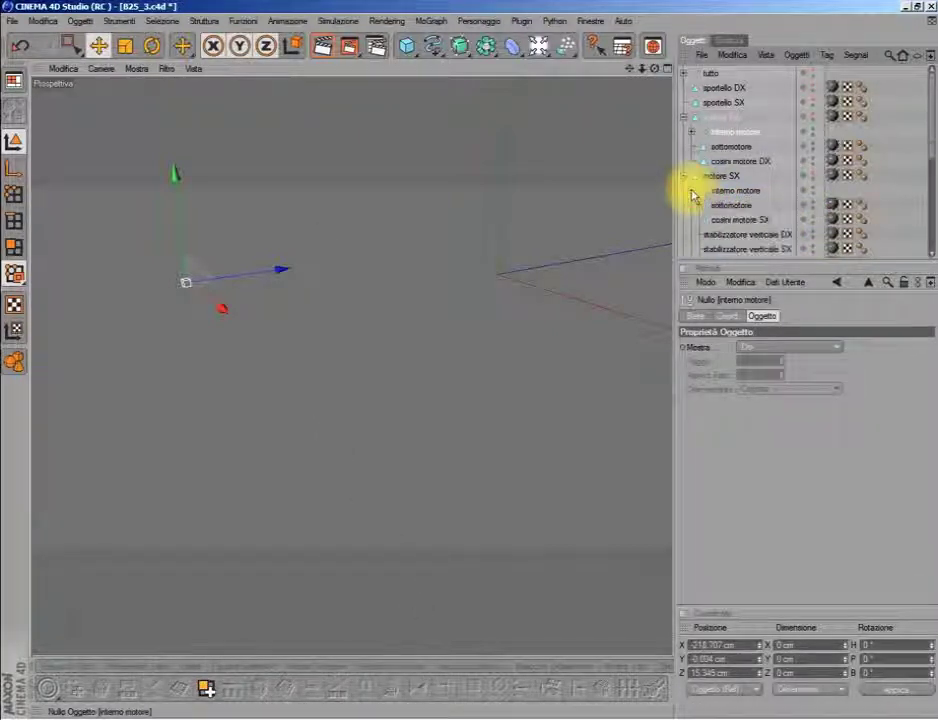
{"action": "left_click", "coordinate": [685, 176]}
{"action": "left_click", "coordinate": [684, 118]}
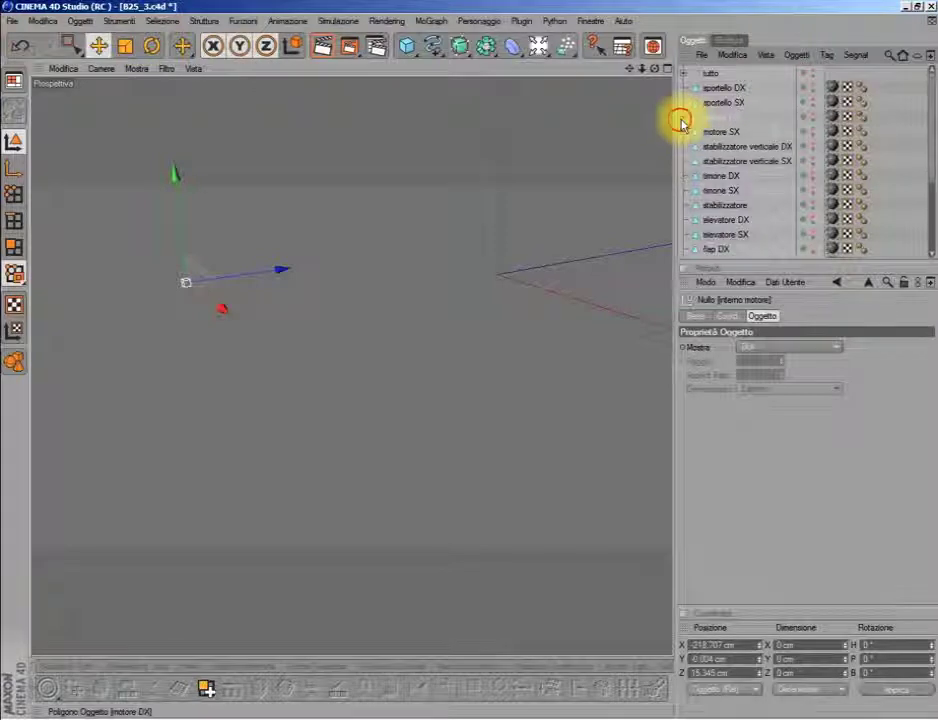
Step: Toggle the editor visibility of motore DX and motore SX, leaving both engines hidden
{"action": "left_click", "coordinate": [811, 117]}
{"action": "left_click", "coordinate": [812, 120]}
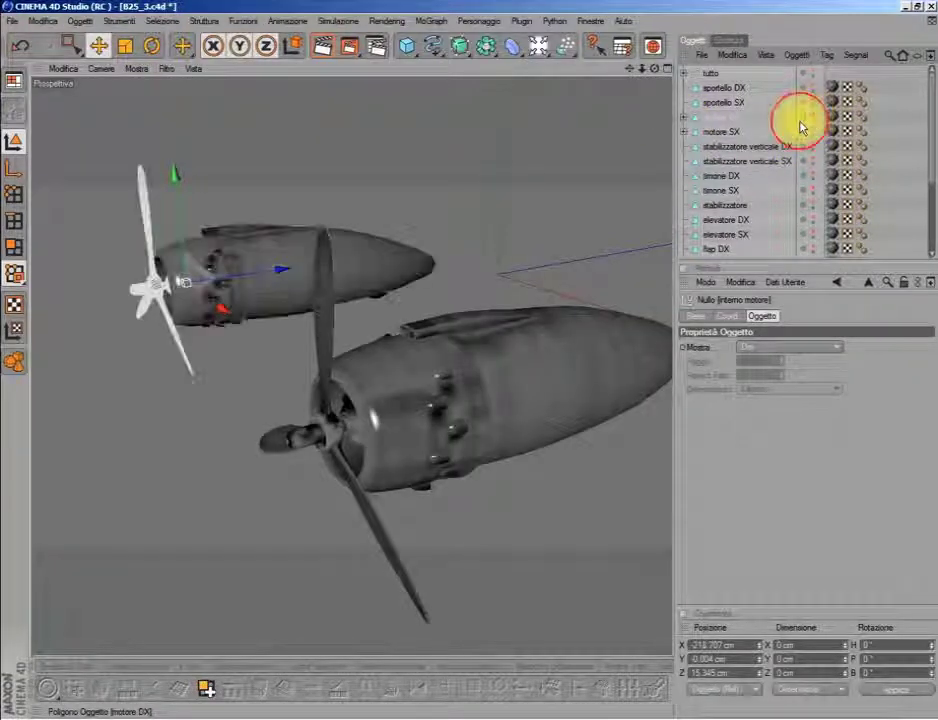
{"action": "mouse_move", "coordinate": [555, 209]}
{"action": "left_mouse_down", "text": "alt"}
{"action": "mouse_move", "coordinate": [655, 105]}
{"action": "mouse_move", "coordinate": [240, 120]}
{"action": "left_mouse_up", "text": "alt"}
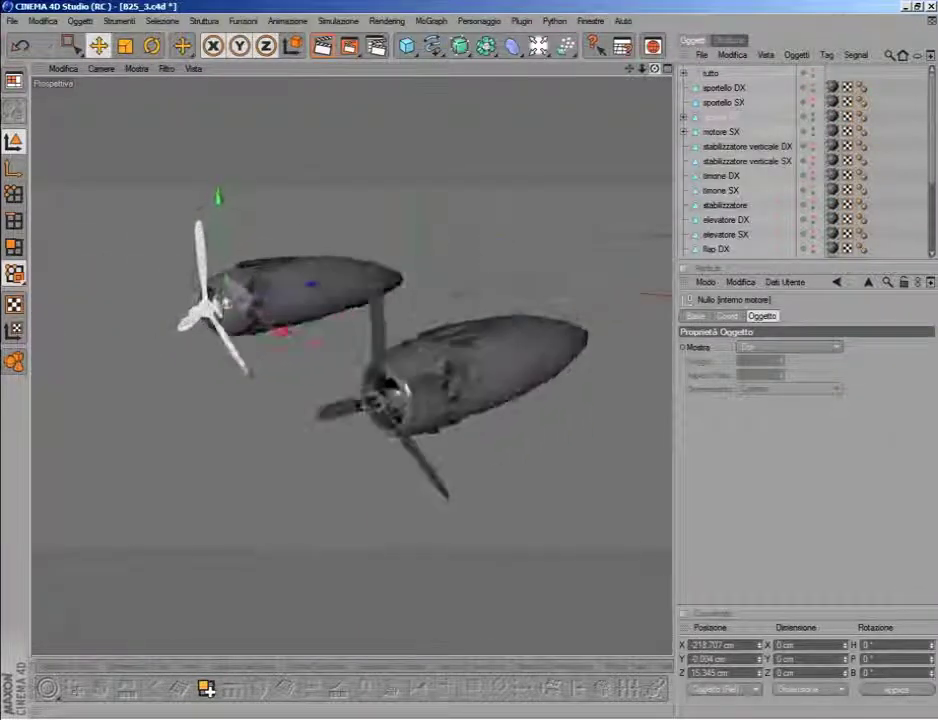
{"action": "left_click", "coordinate": [813, 131]}
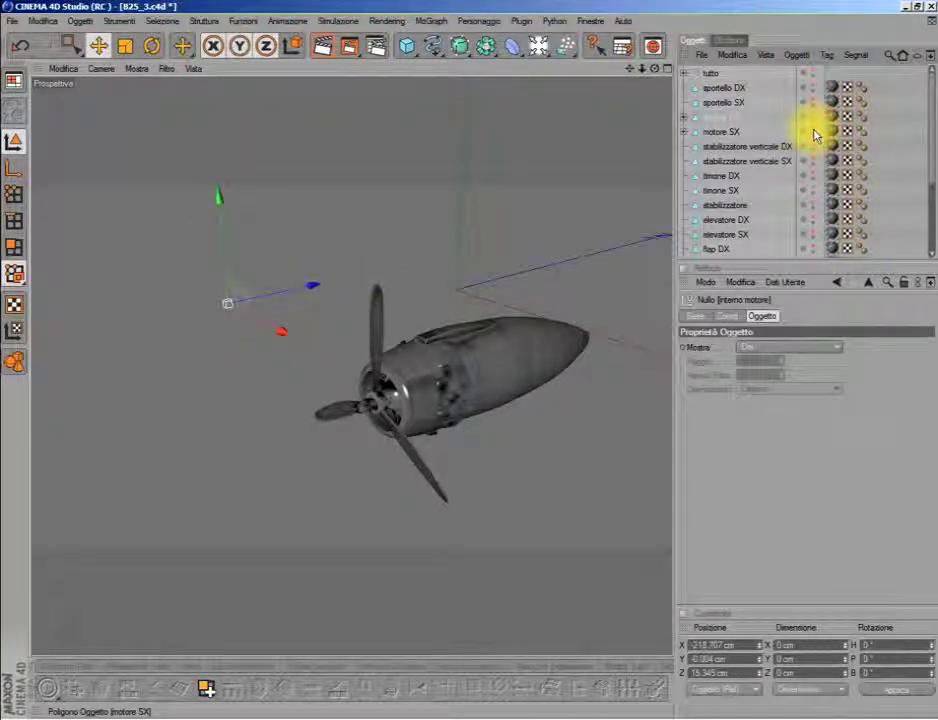
{"action": "left_click", "coordinate": [813, 131]}
Step: Select the parts from ala up to the sportello parts and group them into a null named mappato
{"action": "scroll", "coordinate": [760, 180], "scroll_direction": "down", "scroll_amount": 3}
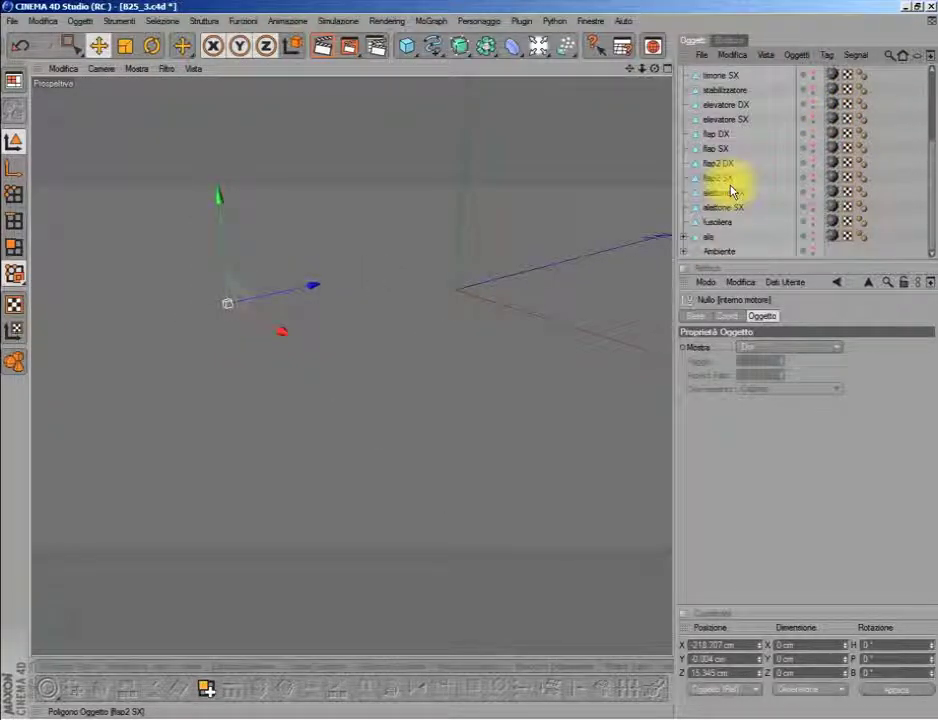
{"action": "left_click", "coordinate": [704, 236]}
{"action": "scroll", "coordinate": [740, 226], "scroll_direction": "up", "scroll_amount": 3}
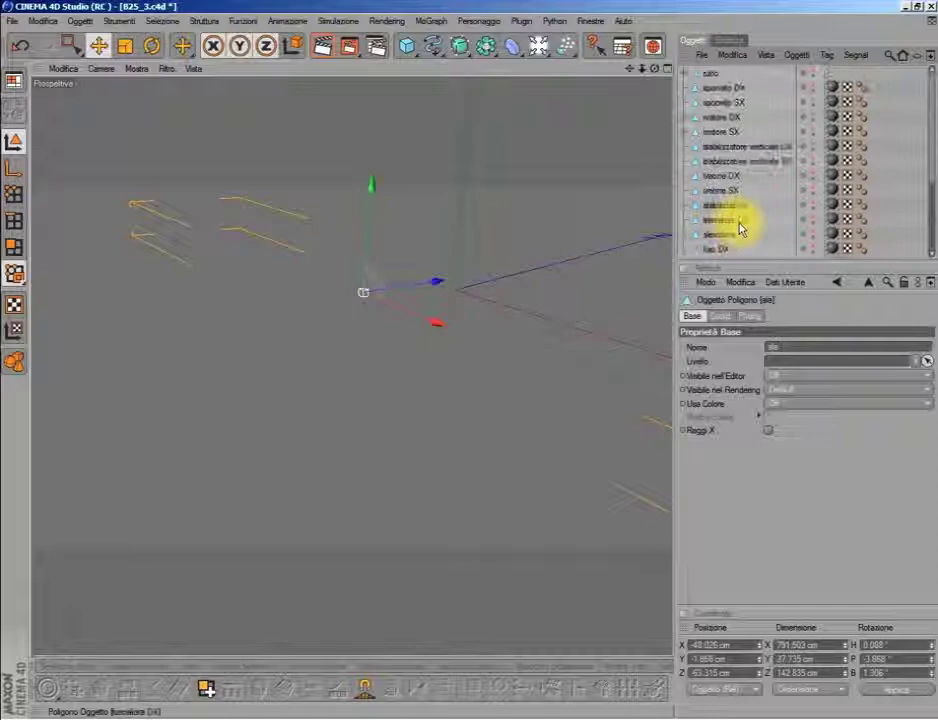
{"action": "left_click", "coordinate": [714, 90], "text": "shift"}
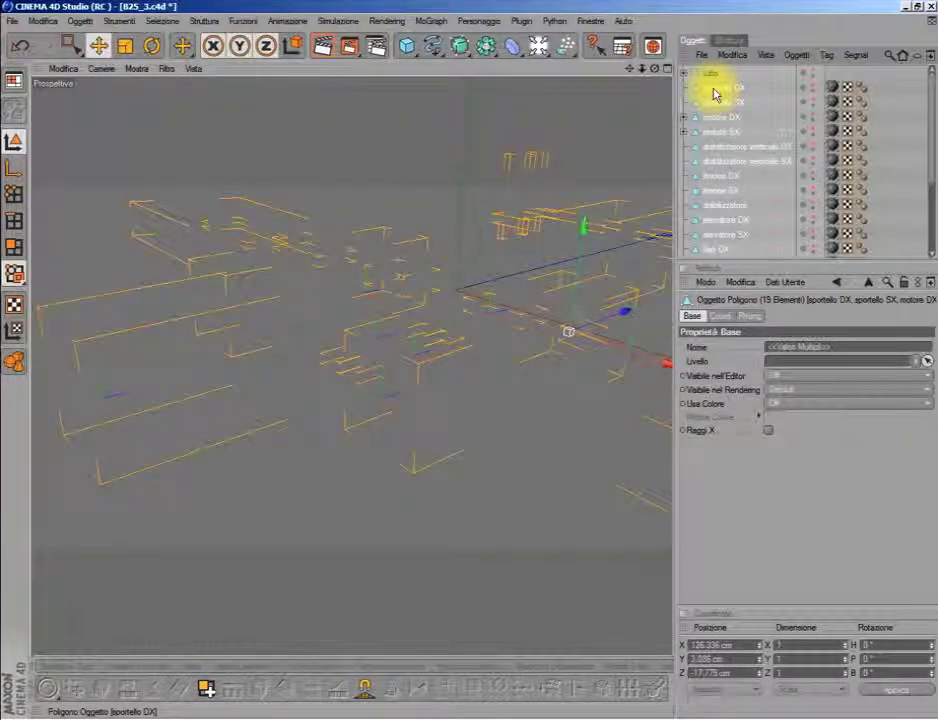
{"action": "right_click", "coordinate": [714, 93]}
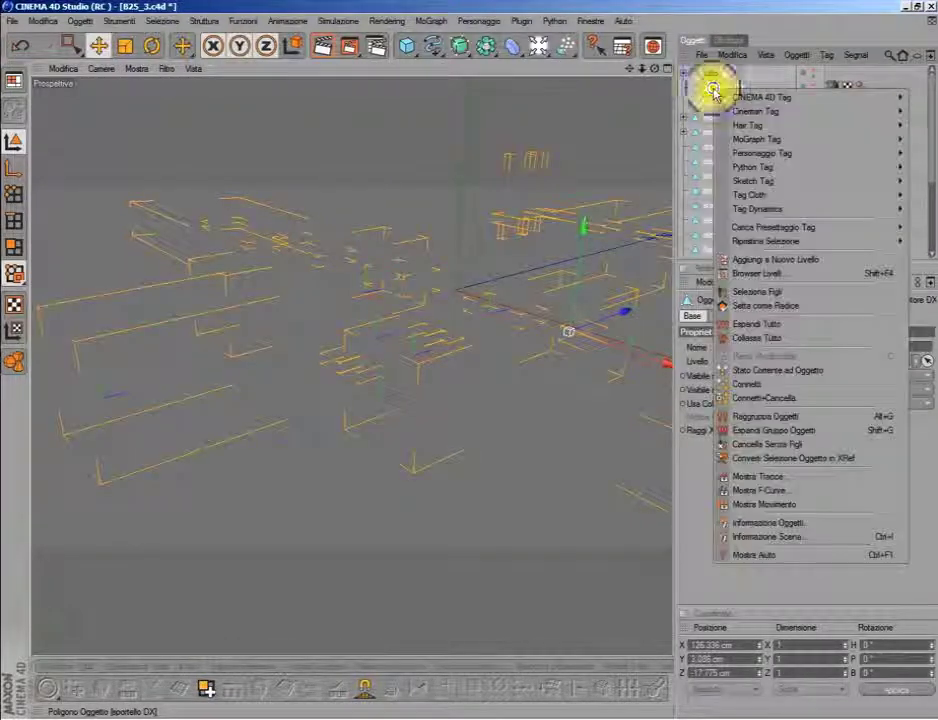
{"action": "left_click", "coordinate": [801, 416]}
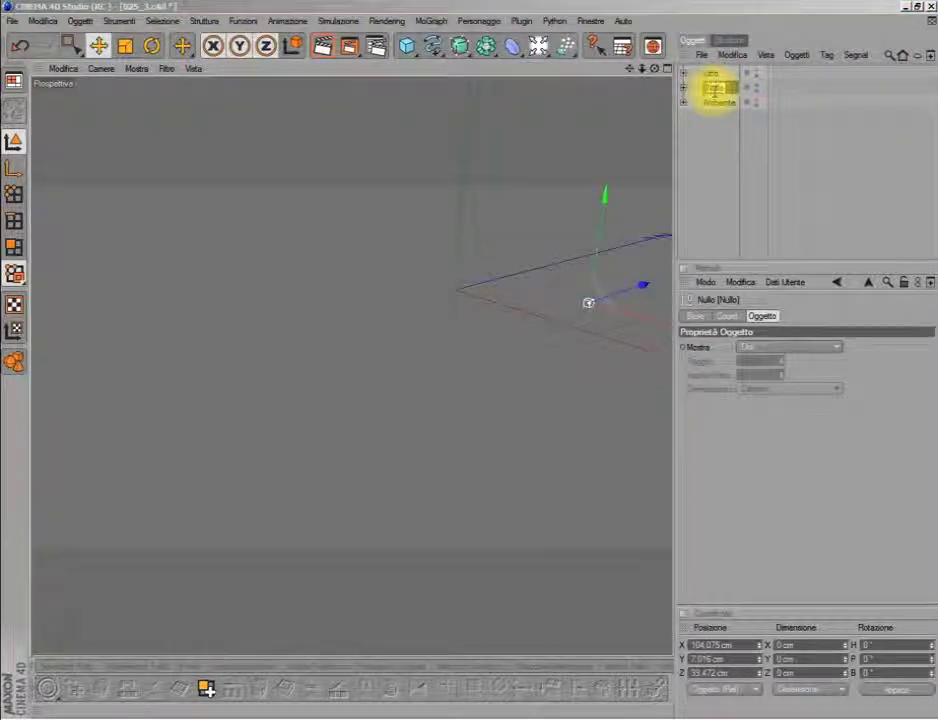
{"action": "key", "text": "Return"}
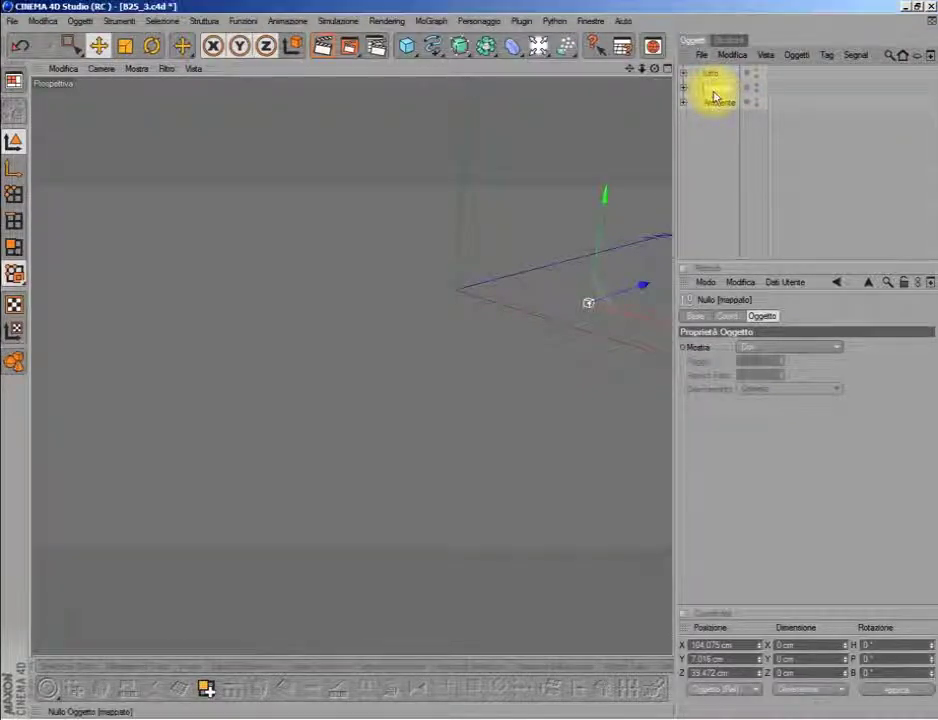
Step: Rename the tutto group to da mappare and expand it
{"action": "left_click", "coordinate": [708, 72]}
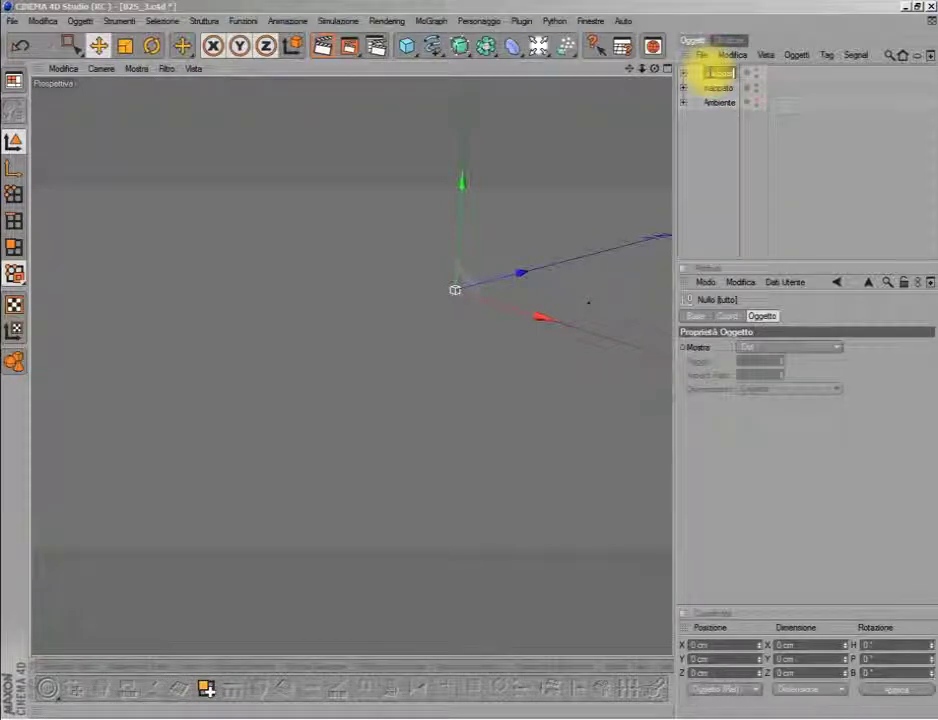
{"action": "type", "text": "da mappare"}
{"action": "key", "text": "Return"}
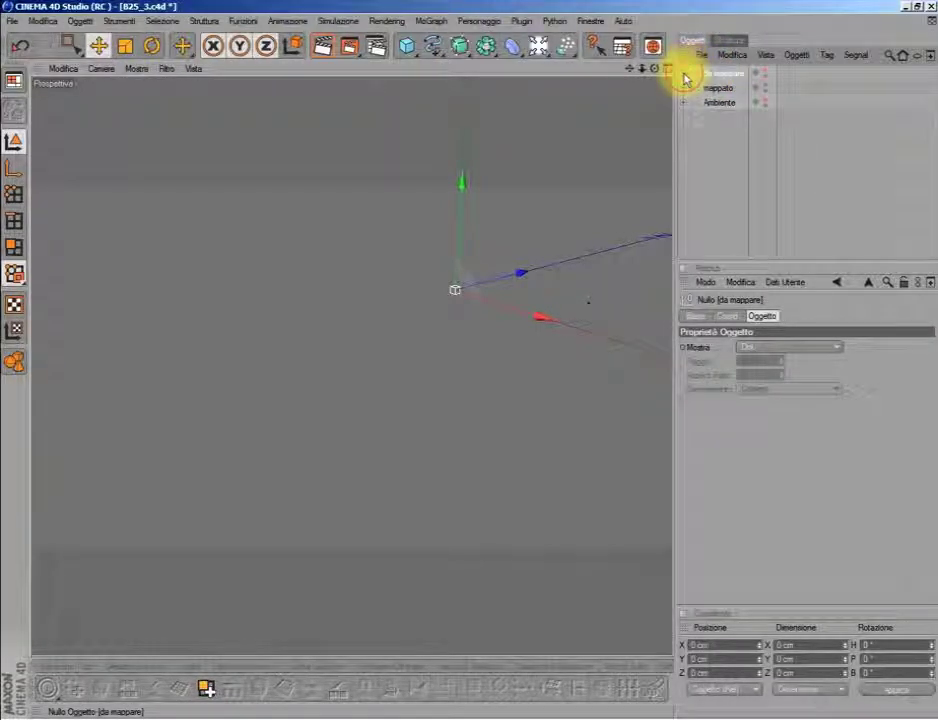
{"action": "left_click", "coordinate": [684, 74]}
{"action": "scroll", "coordinate": [749, 130], "scroll_direction": "down", "scroll_amount": 2}
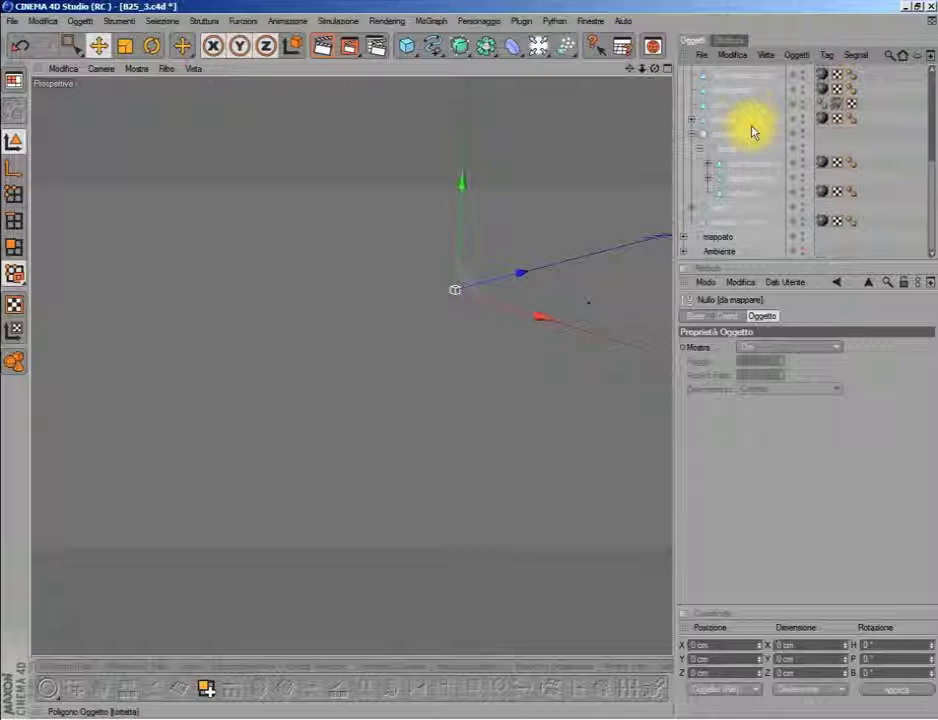
Step: Drag sportello carrello out of da mappare to the top level of the hierarchy
{"action": "left_click", "coordinate": [743, 221]}
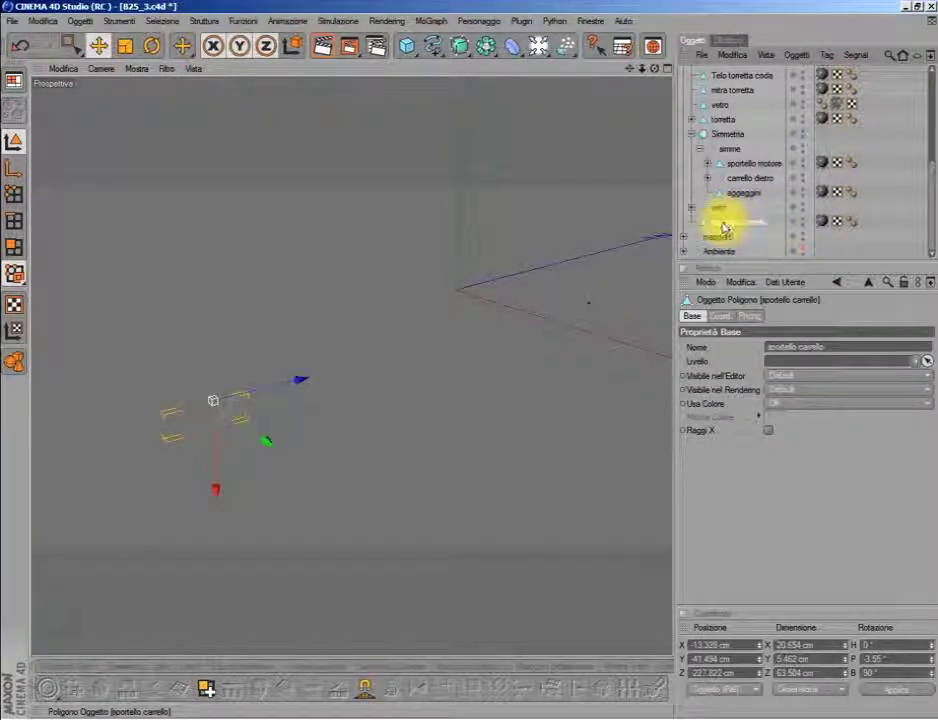
{"action": "left_click_drag", "start_coordinate": [727, 233], "coordinate": [719, 219]}
{"action": "scroll", "coordinate": [690, 88], "scroll_direction": "up", "scroll_amount": 5}
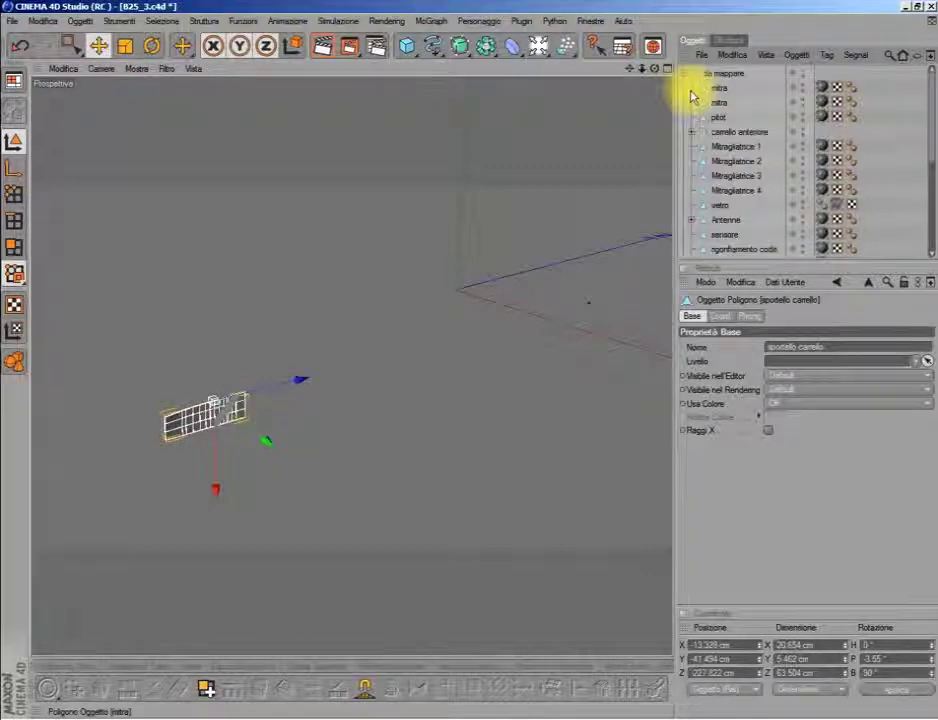
{"action": "left_click", "coordinate": [684, 74]}
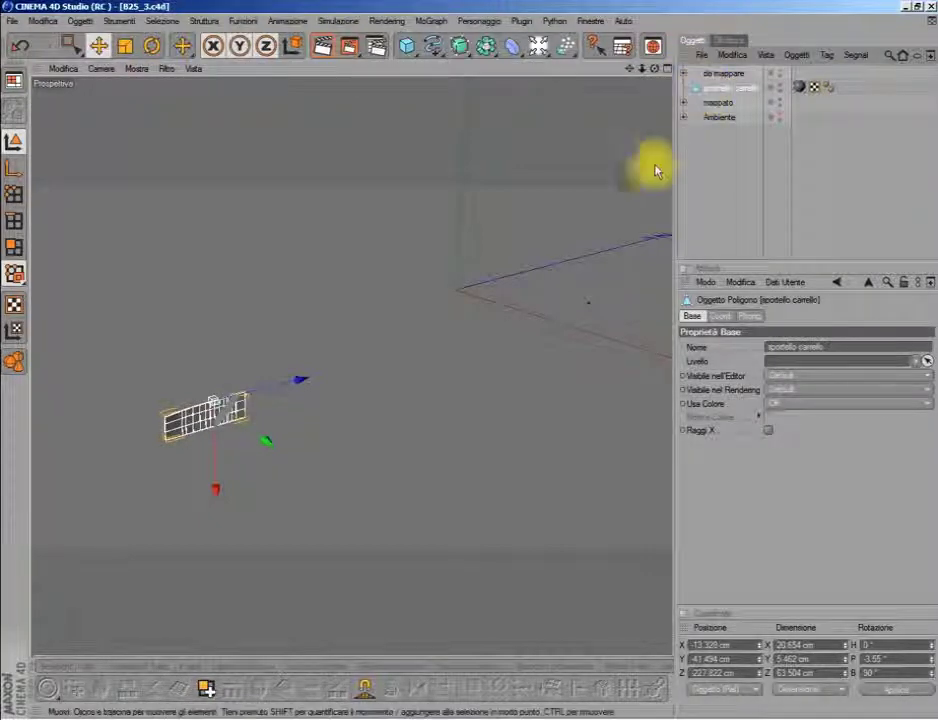
Step: Box-select all of the landing-gear door's polygons in Polygons mode
{"action": "left_click_drag", "start_coordinate": [657, 72], "coordinate": [120, 45]}
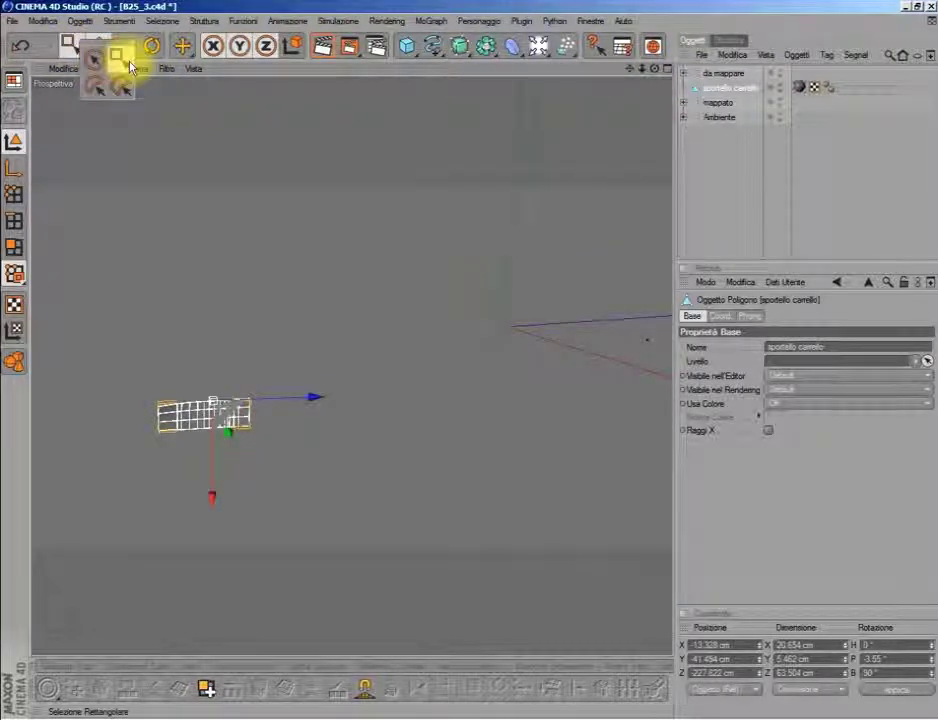
{"action": "left_click", "coordinate": [124, 59]}
{"action": "left_click", "coordinate": [14, 247]}
{"action": "left_click_drag", "start_coordinate": [92, 316], "coordinate": [250, 450]}
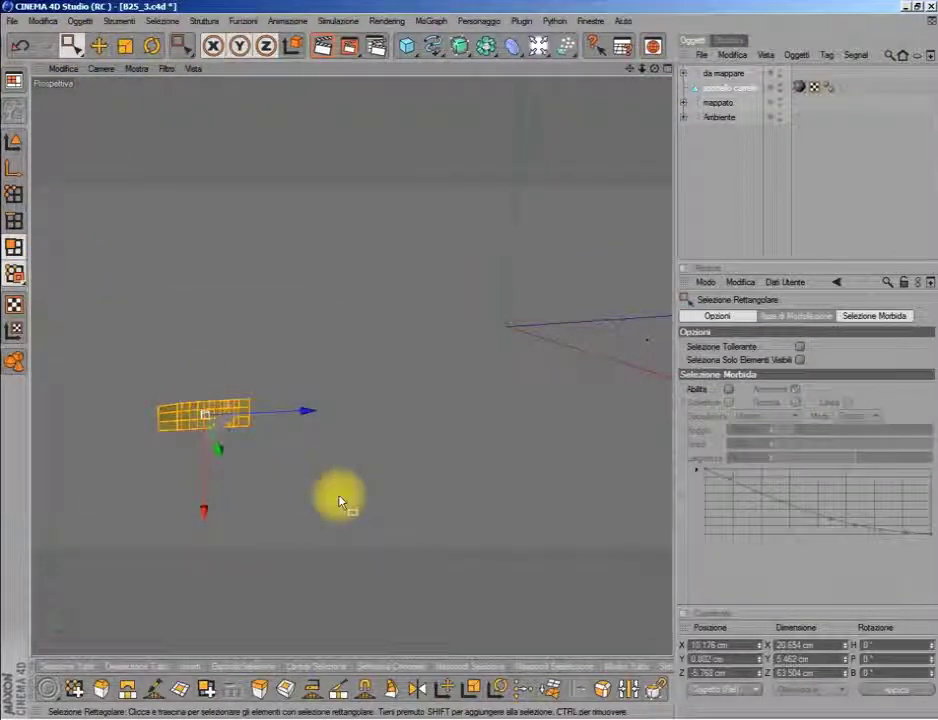
Step: Switch to the UV editing layout, enlarge the front view, and frame the blueprint texture
{"action": "left_click", "coordinate": [12, 80]}
{"action": "left_click", "coordinate": [55, 110]}
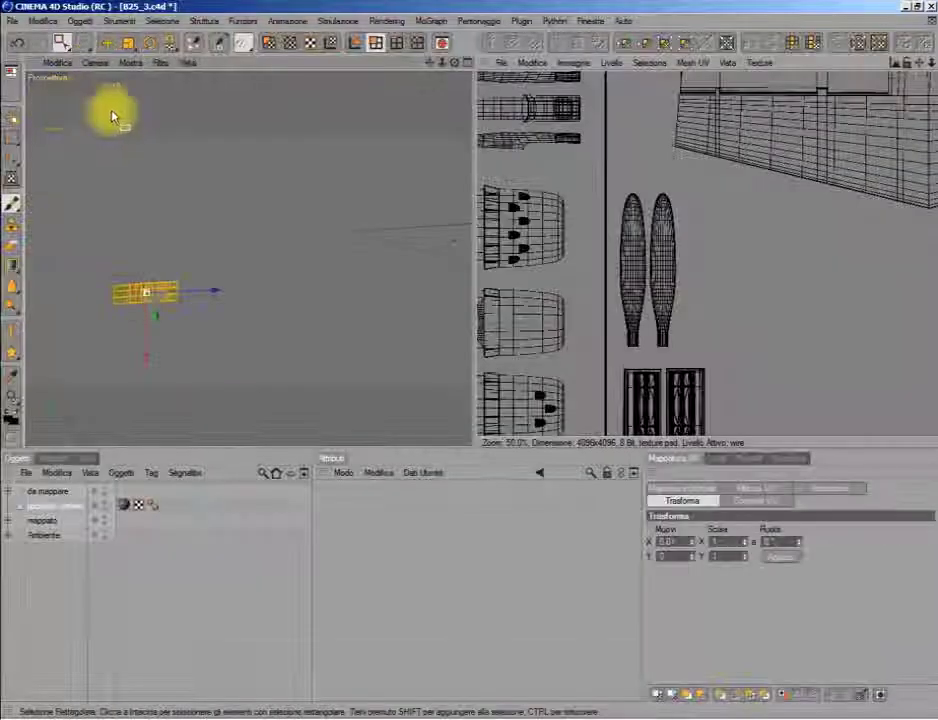
{"action": "middle_click", "coordinate": [447, 299]}
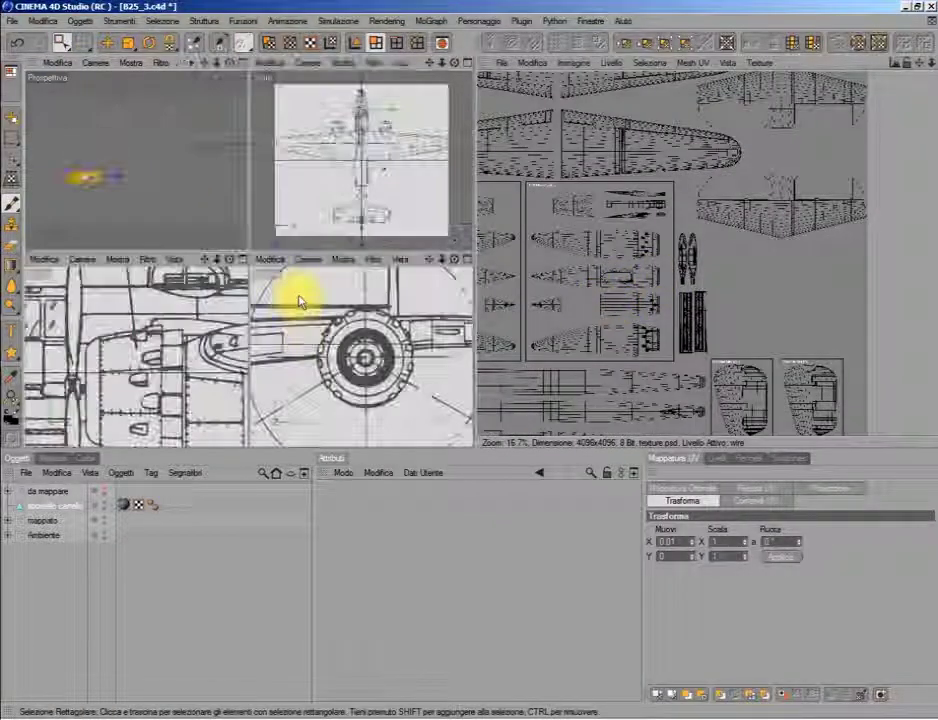
{"action": "middle_click", "coordinate": [178, 345]}
{"action": "left_click_drag", "start_coordinate": [432, 70], "coordinate": [338, 379]}
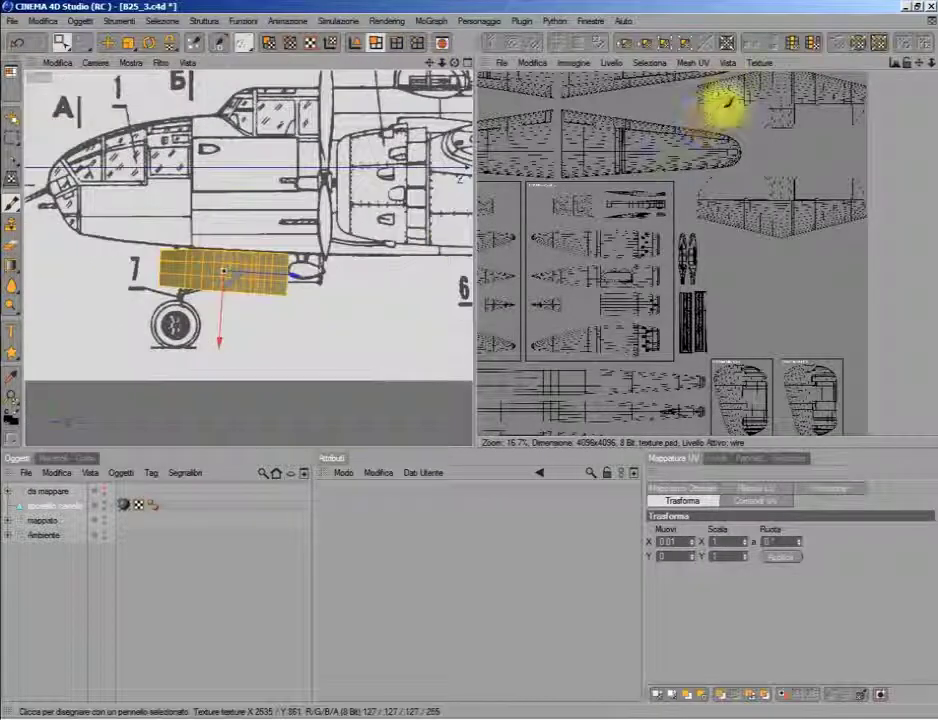
{"action": "left_click_drag", "start_coordinate": [908, 62], "coordinate": [830, 135]}
{"action": "scroll", "coordinate": [701, 234], "scroll_direction": "down", "scroll_amount": 3}
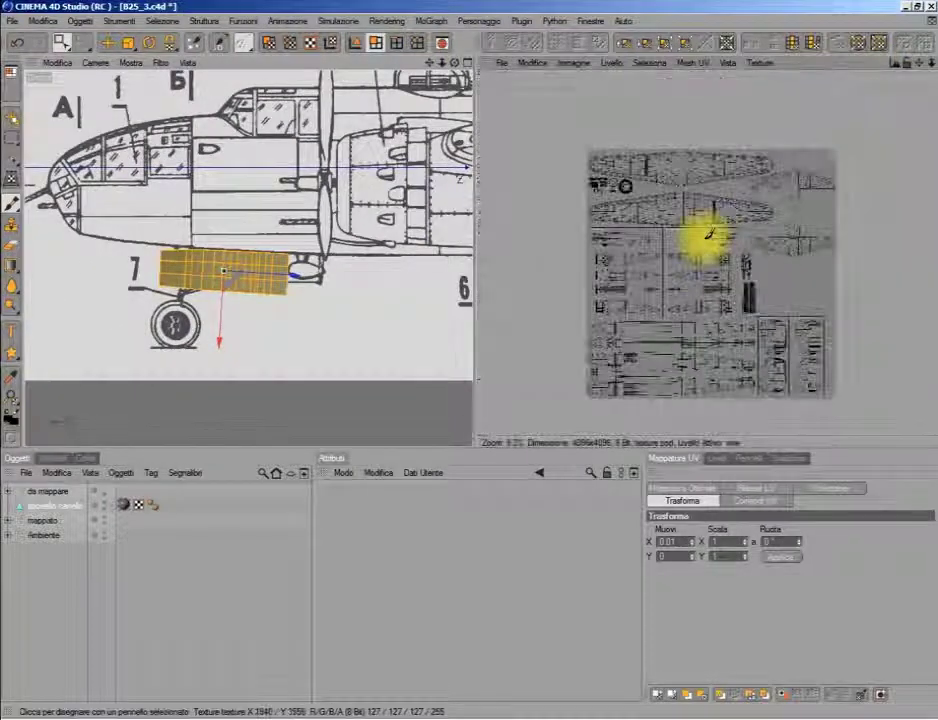
{"action": "scroll", "coordinate": [737, 213], "scroll_direction": "up", "scroll_amount": 3}
Step: Project new UVs for the door, move them onto the lower fuselage sheet, and maximize the texture view
{"action": "left_click", "coordinate": [824, 489]}
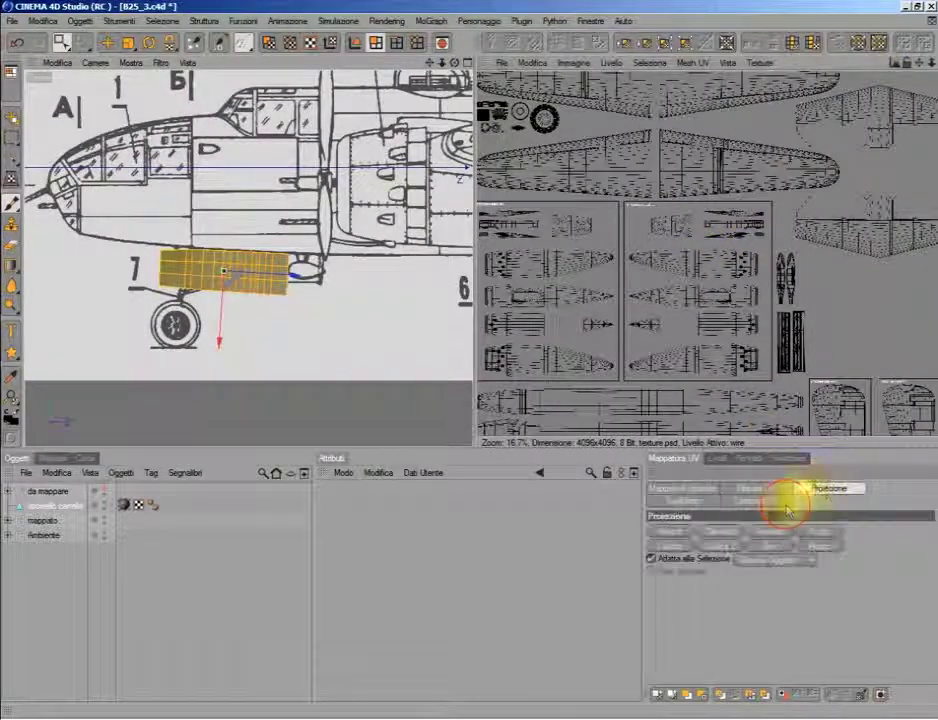
{"action": "left_click", "coordinate": [270, 42]}
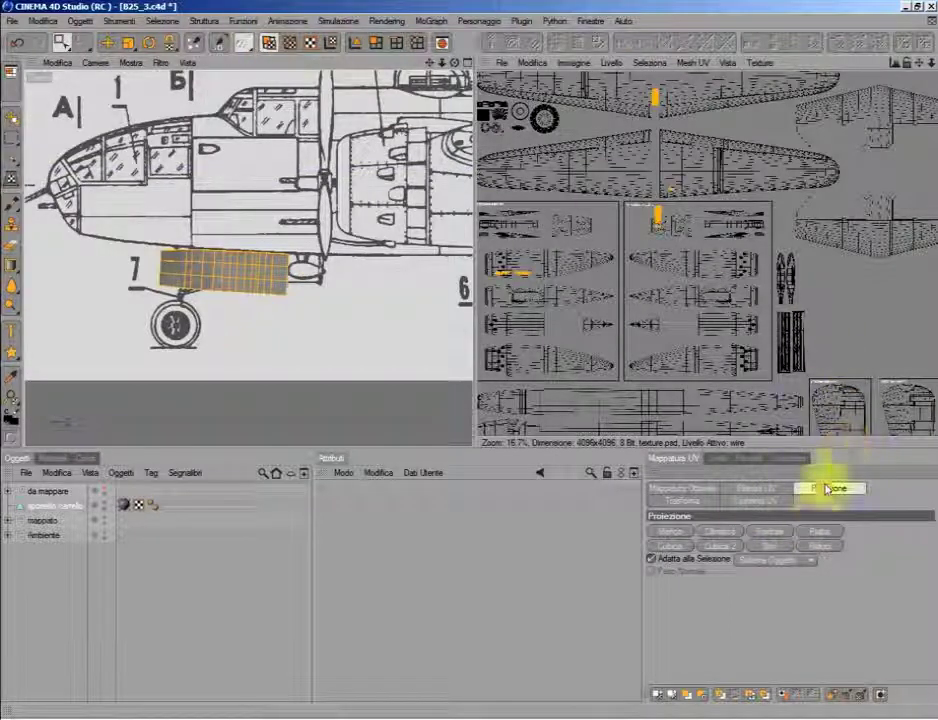
{"action": "left_click", "coordinate": [777, 539]}
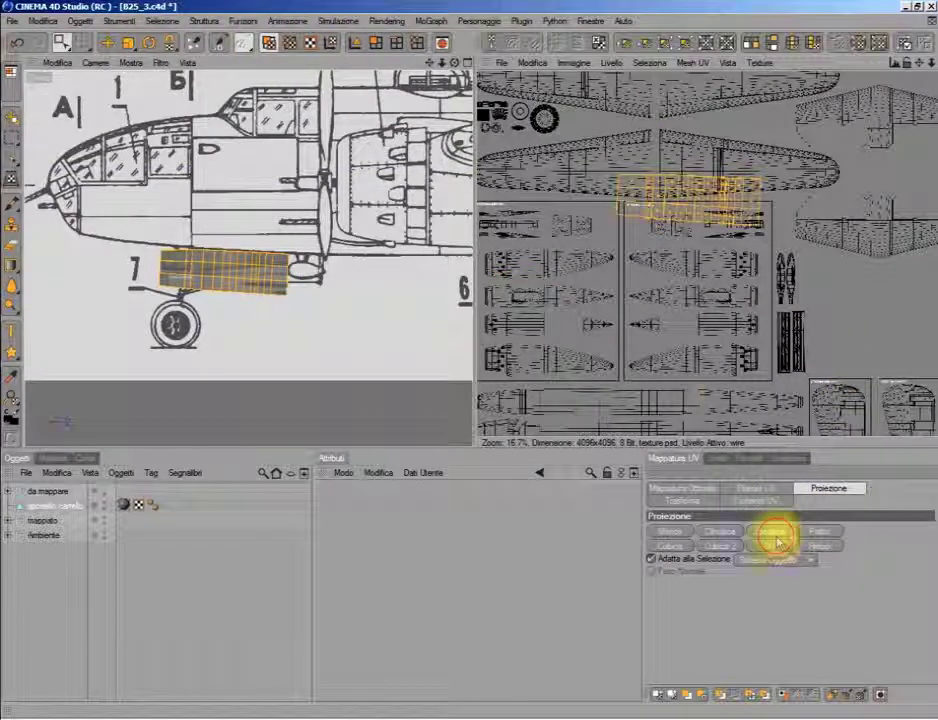
{"action": "right_click", "coordinate": [655, 256]}
{"action": "left_click", "coordinate": [690, 346]}
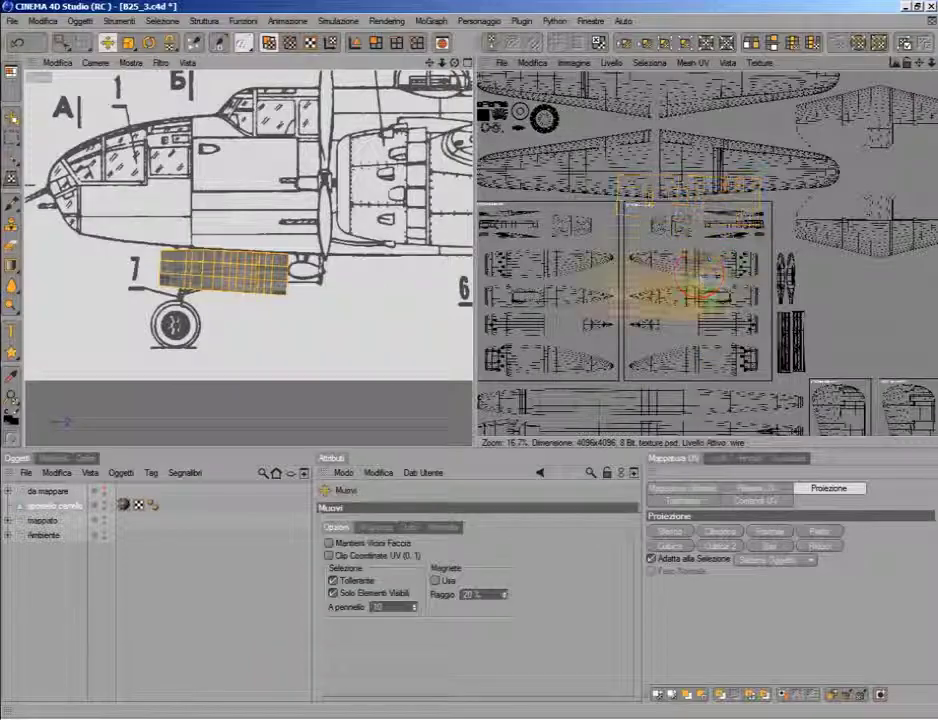
{"action": "left_click_drag", "start_coordinate": [693, 312], "coordinate": [623, 477]}
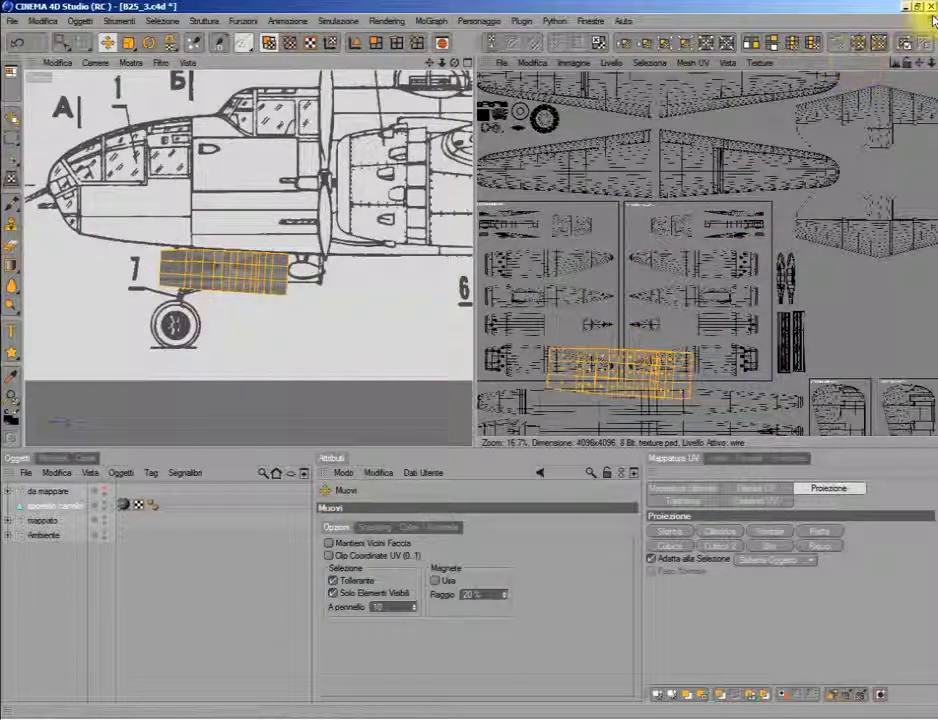
{"action": "middle_click", "coordinate": [858, 68]}
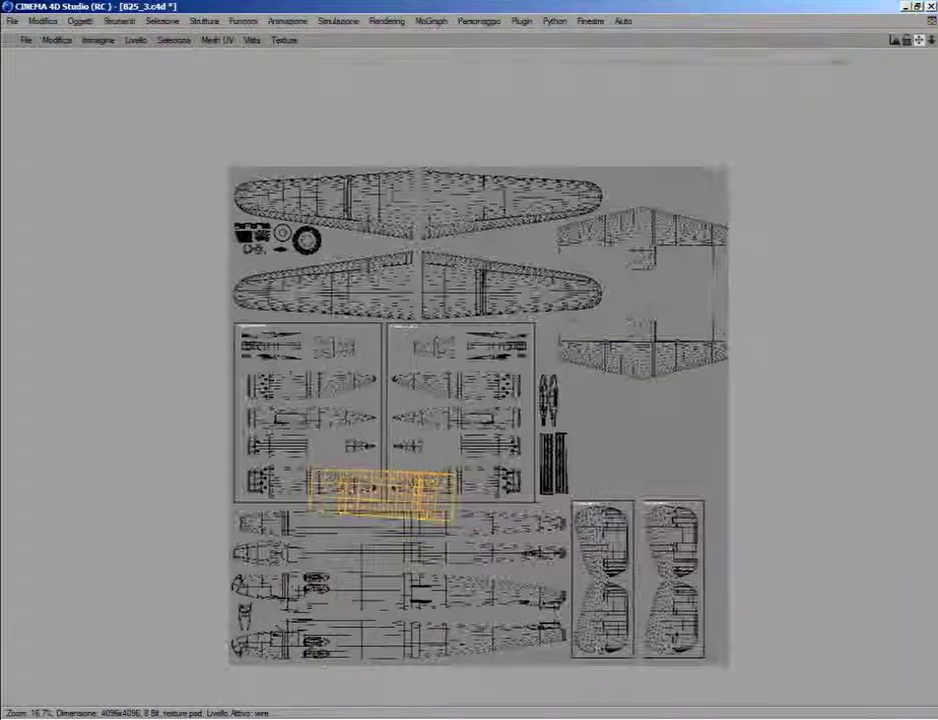
Step: Move the door UVs onto the fuselage and scale them down onto the nose strip
{"action": "middle_click_drag", "start_coordinate": [848, 104], "coordinate": [611, 303]}
{"action": "scroll", "coordinate": [615, 310], "scroll_direction": "up", "scroll_amount": 5}
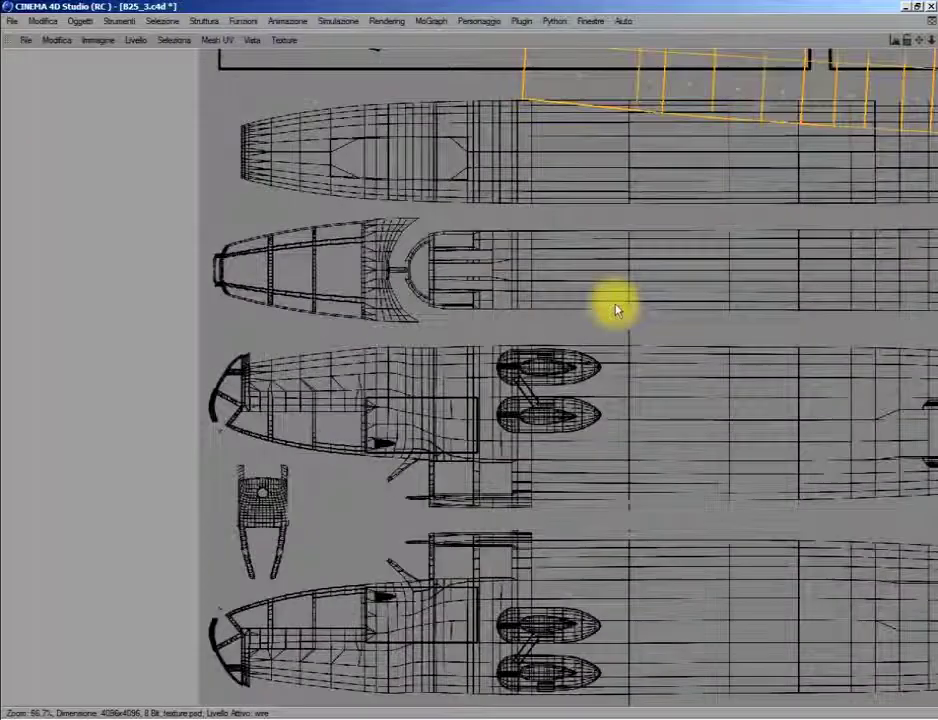
{"action": "right_click", "coordinate": [612, 157]}
{"action": "left_click", "coordinate": [645, 258]}
{"action": "left_click_drag", "start_coordinate": [677, 141], "coordinate": [277, 261]}
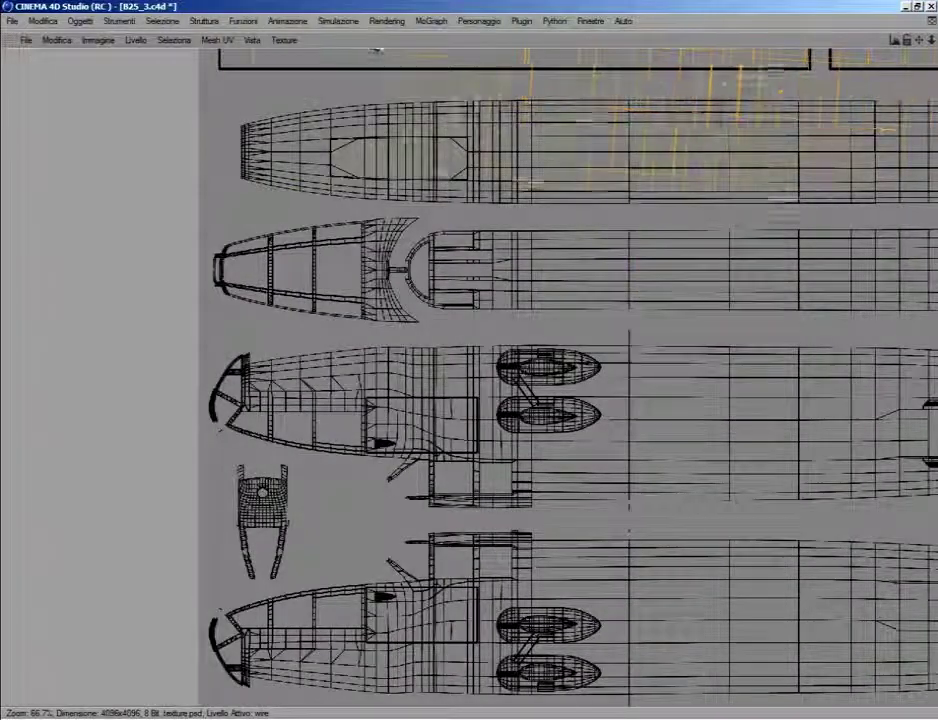
{"action": "right_click", "coordinate": [676, 135]}
{"action": "left_click", "coordinate": [709, 243]}
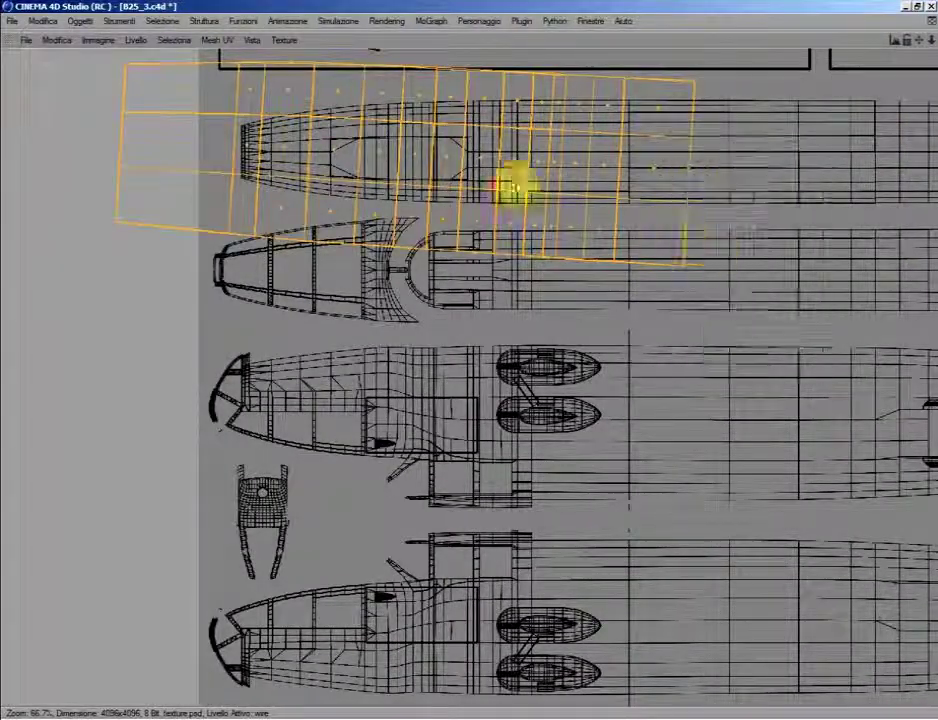
{"action": "left_click_drag", "start_coordinate": [513, 184], "coordinate": [438, 160]}
Step: Zoom closer on the nose section, restore the split layout, and apply a Comandi UV command
{"action": "scroll", "coordinate": [438, 160], "scroll_direction": "up", "scroll_amount": 3}
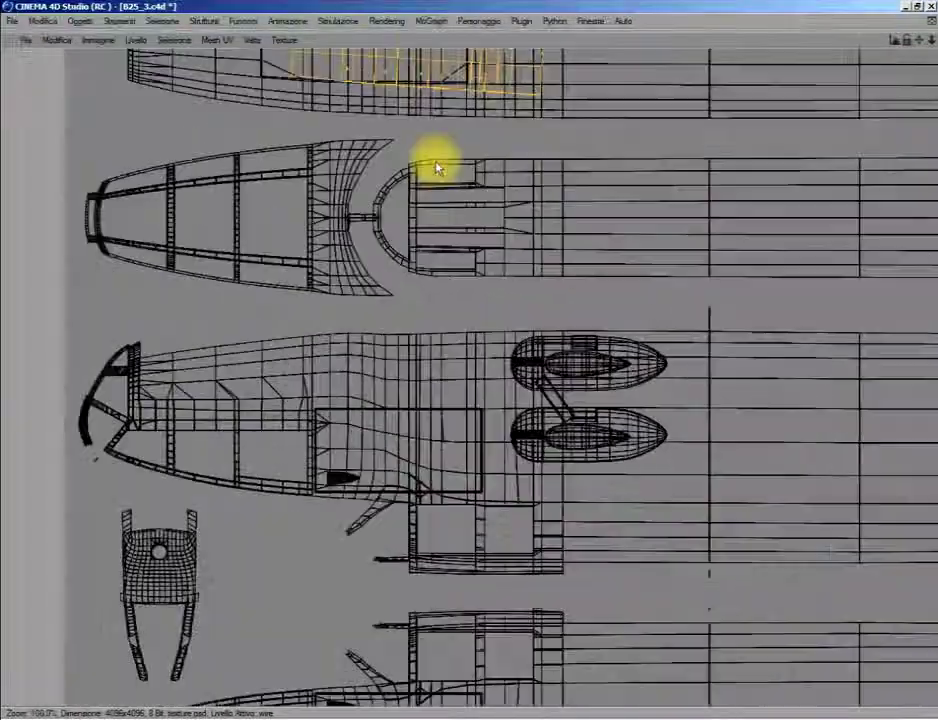
{"action": "mouse_move", "coordinate": [918, 40]}
{"action": "left_mouse_down"}
{"action": "mouse_move", "coordinate": [930, 55]}
{"action": "mouse_move", "coordinate": [915, 46]}
{"action": "left_mouse_up"}
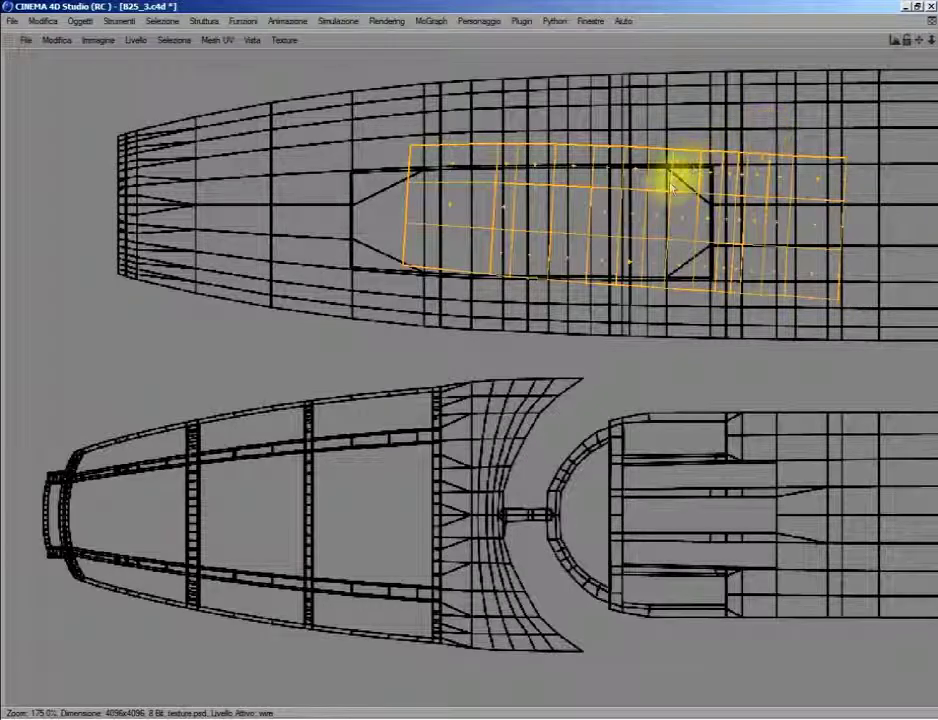
{"action": "right_click", "coordinate": [630, 202]}
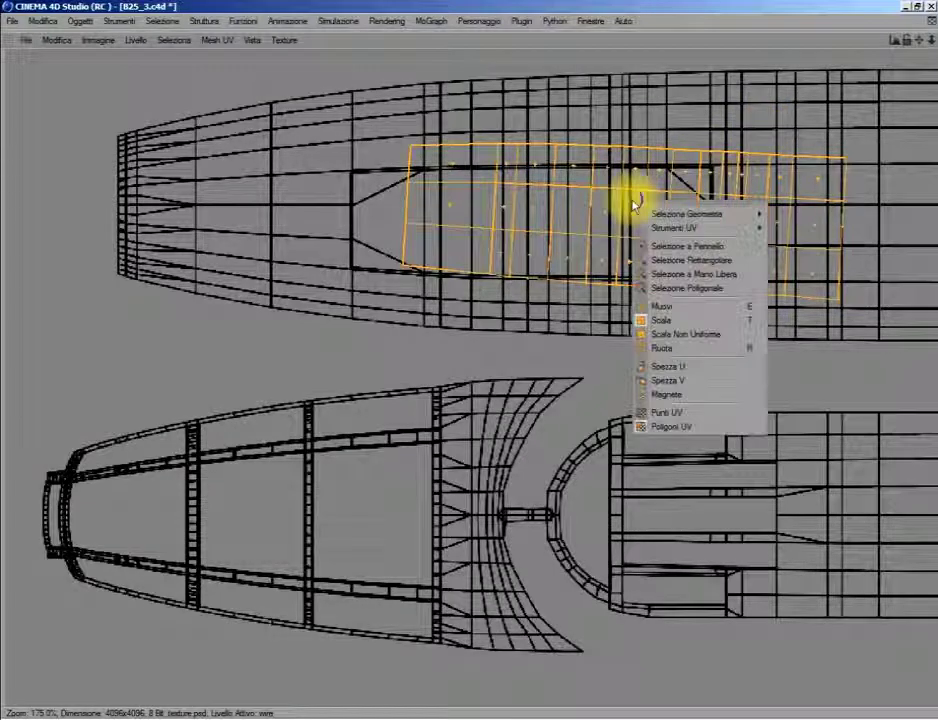
{"action": "left_click", "coordinate": [928, 40]}
{"action": "left_click", "coordinate": [928, 40]}
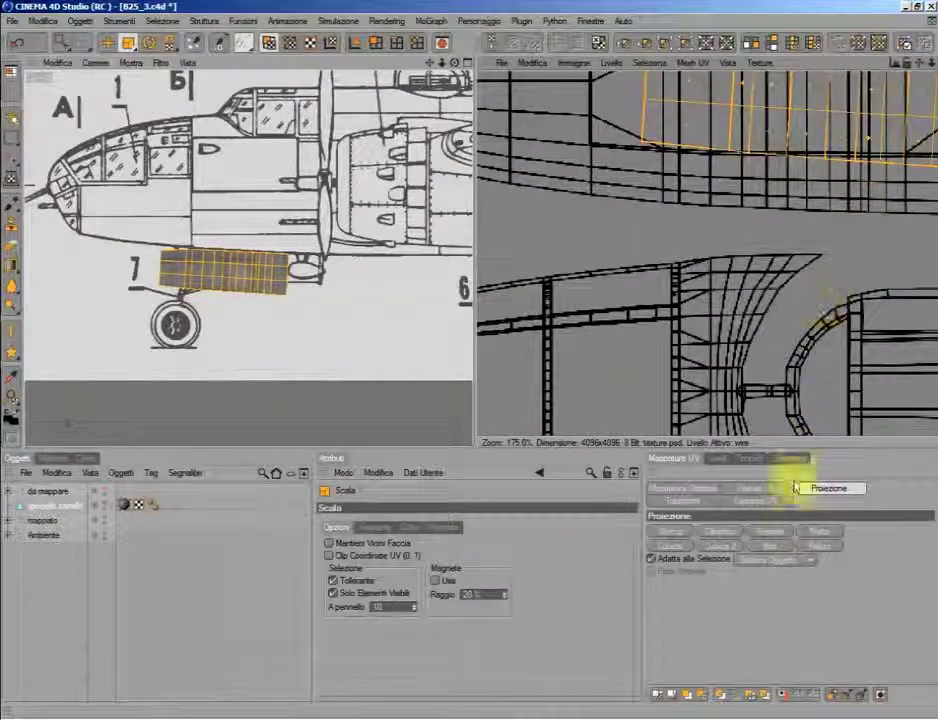
{"action": "left_click", "coordinate": [765, 500]}
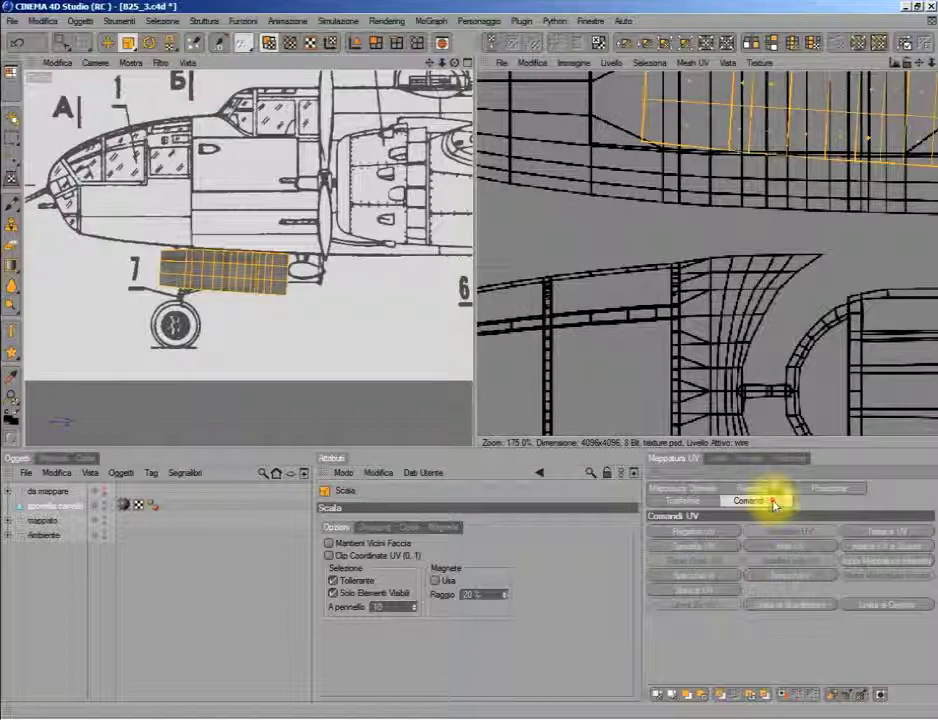
{"action": "left_click", "coordinate": [778, 578]}
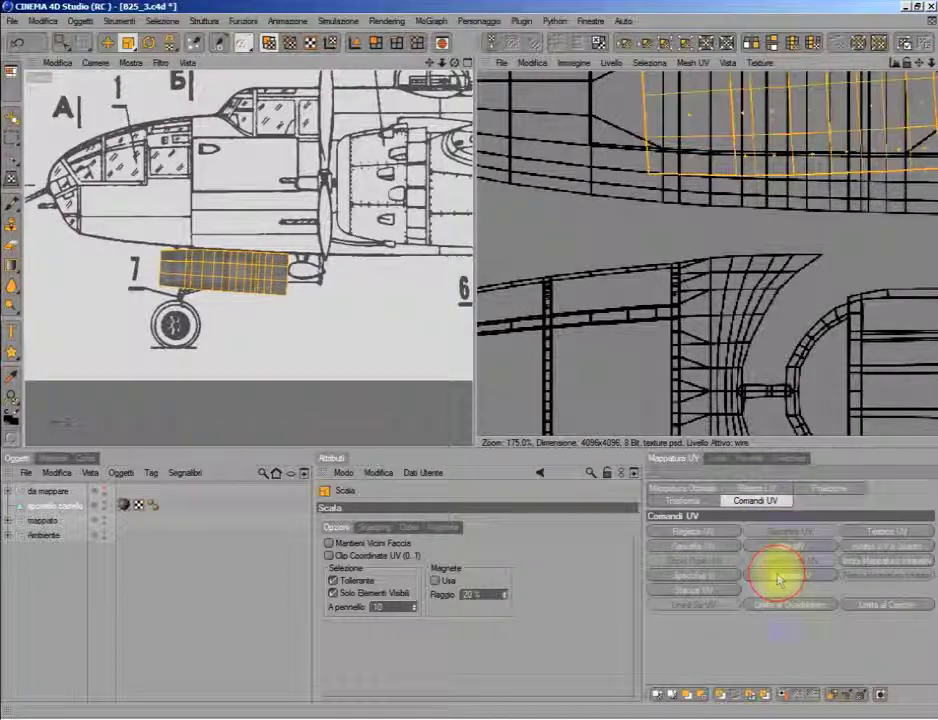
{"action": "left_click", "coordinate": [928, 40]}
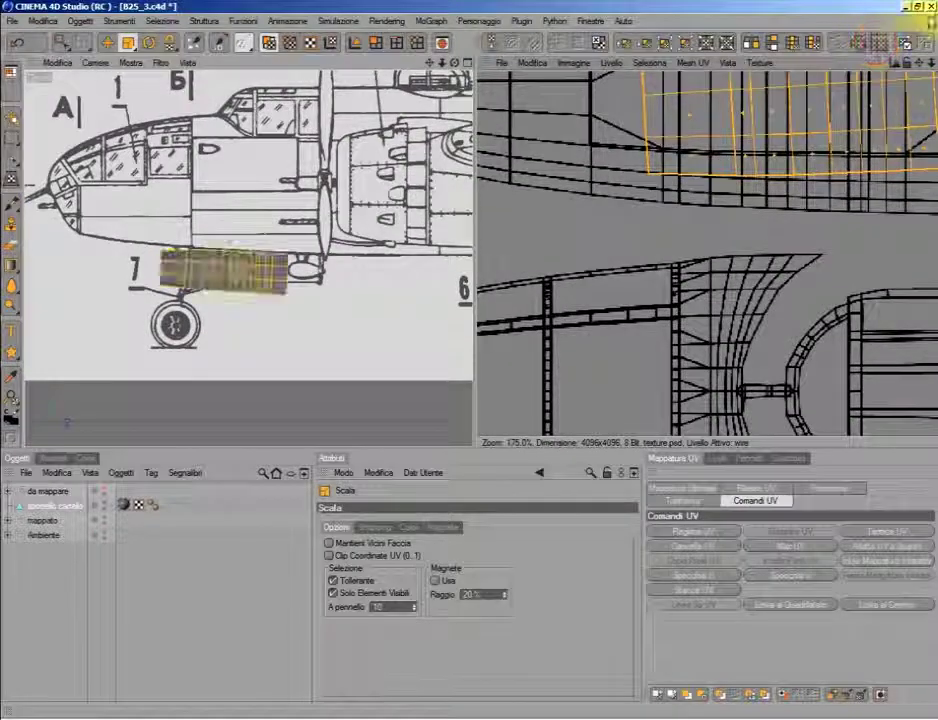
Step: In the maximized UV view, scale the door UVs into the dark rectangle and rotate them level with it
{"action": "middle_click", "coordinate": [643, 190]}
{"action": "right_click", "coordinate": [643, 200]}
{"action": "left_click", "coordinate": [672, 315]}
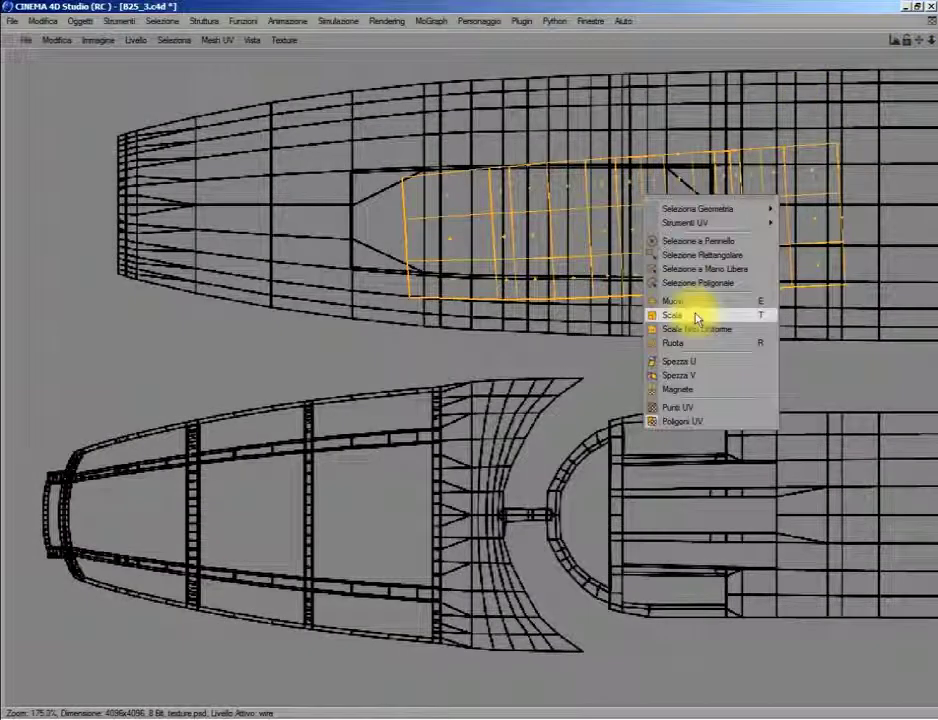
{"action": "mouse_move", "coordinate": [693, 303]}
{"action": "left_mouse_down"}
{"action": "mouse_move", "coordinate": [640, 303]}
{"action": "mouse_move", "coordinate": [660, 303]}
{"action": "left_mouse_up"}
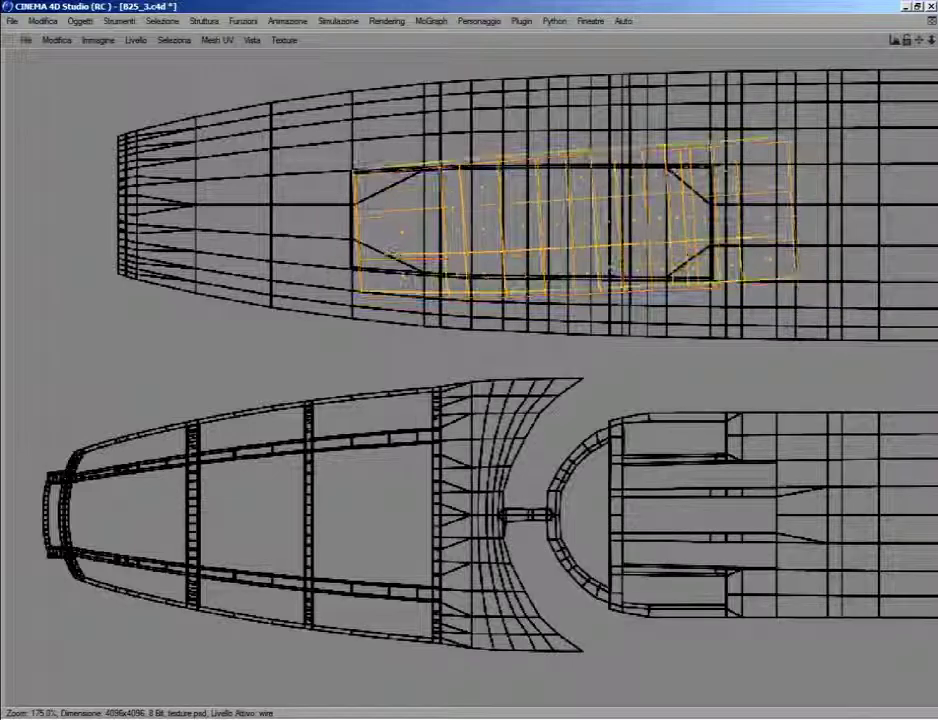
{"action": "right_click", "coordinate": [582, 216]}
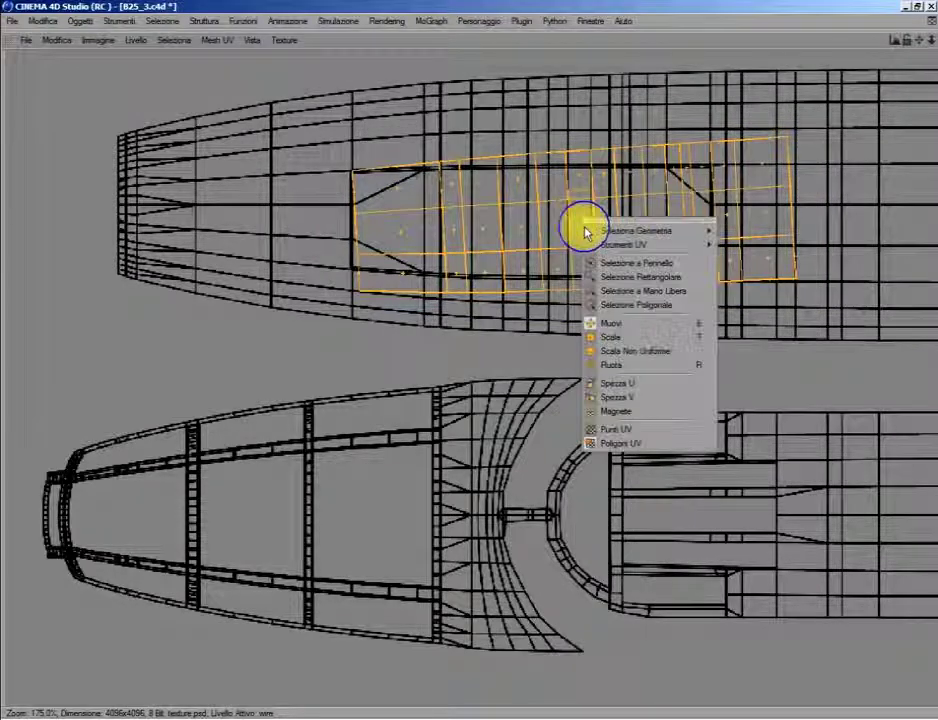
{"action": "left_click", "coordinate": [623, 366]}
{"action": "left_click_drag", "start_coordinate": [582, 216], "coordinate": [560, 216]}
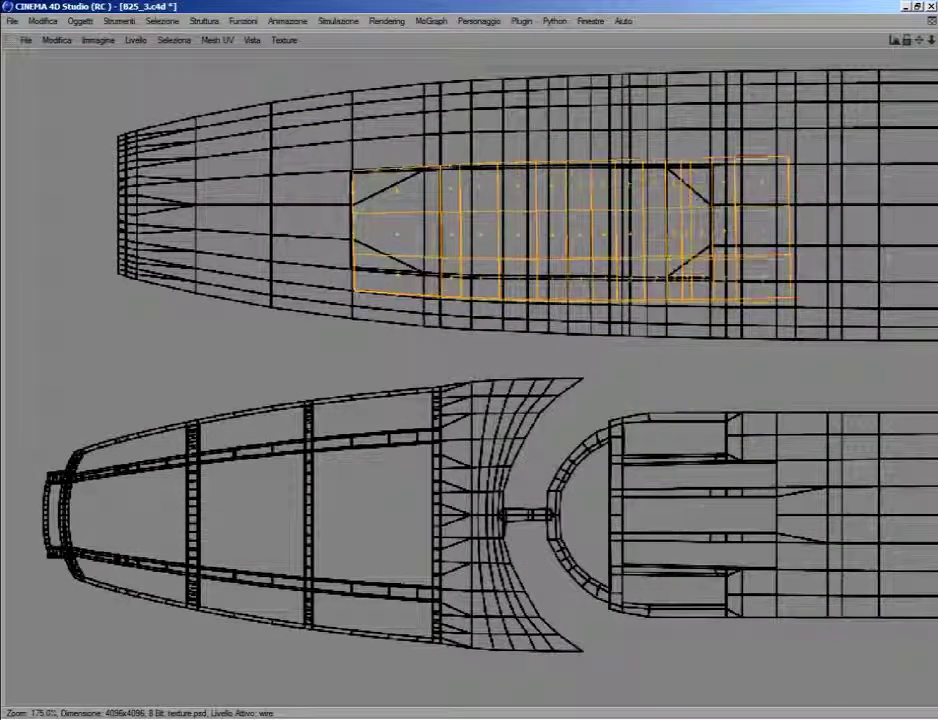
Step: Shrink the door UVs to the rectangle's width and return to Selezione Poligonale
{"action": "right_click", "coordinate": [329, 166]}
{"action": "left_click", "coordinate": [372, 284]}
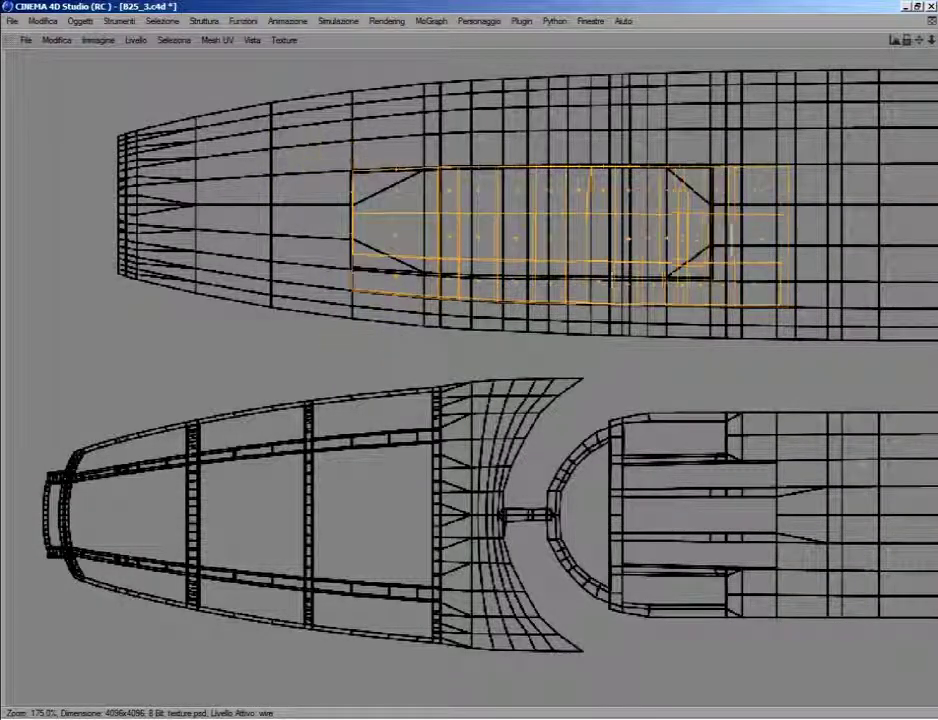
{"action": "left_click_drag", "start_coordinate": [545, 195], "coordinate": [535, 197]}
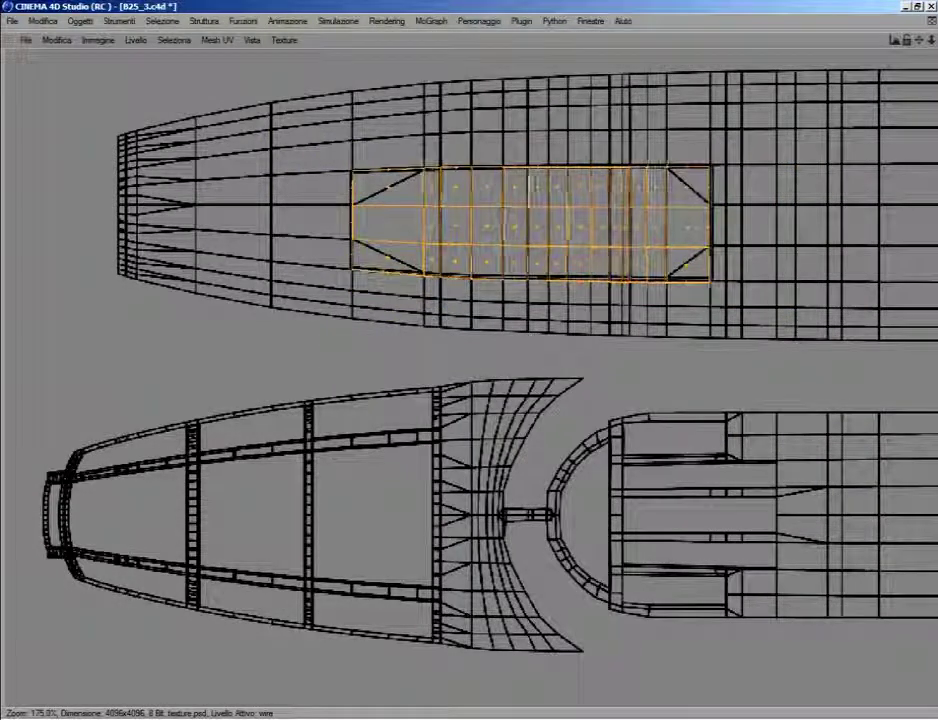
{"action": "right_click", "coordinate": [332, 160]}
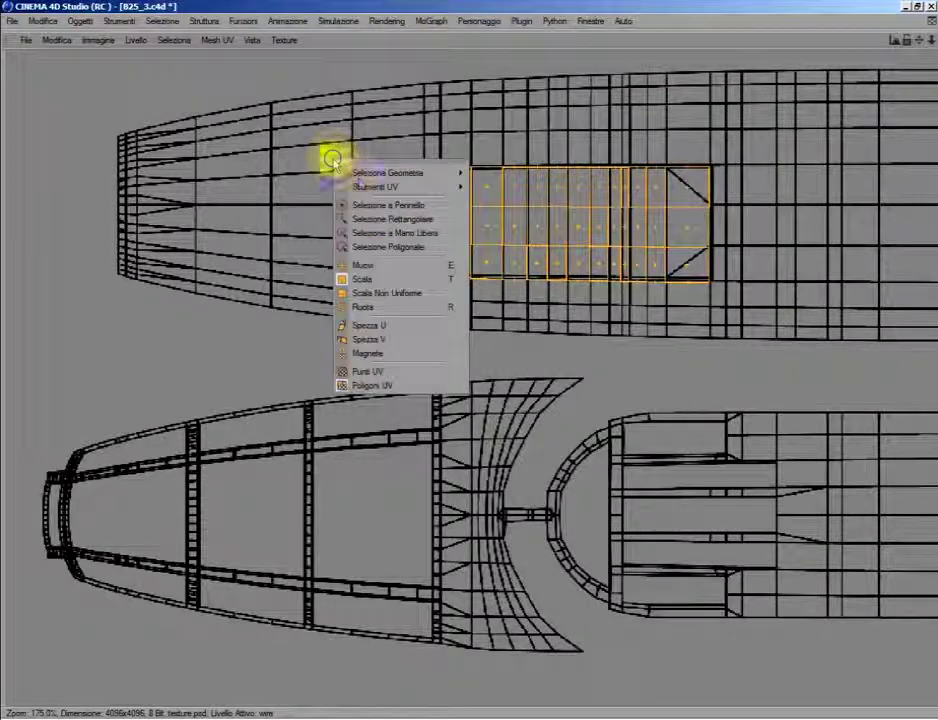
{"action": "left_click", "coordinate": [446, 306]}
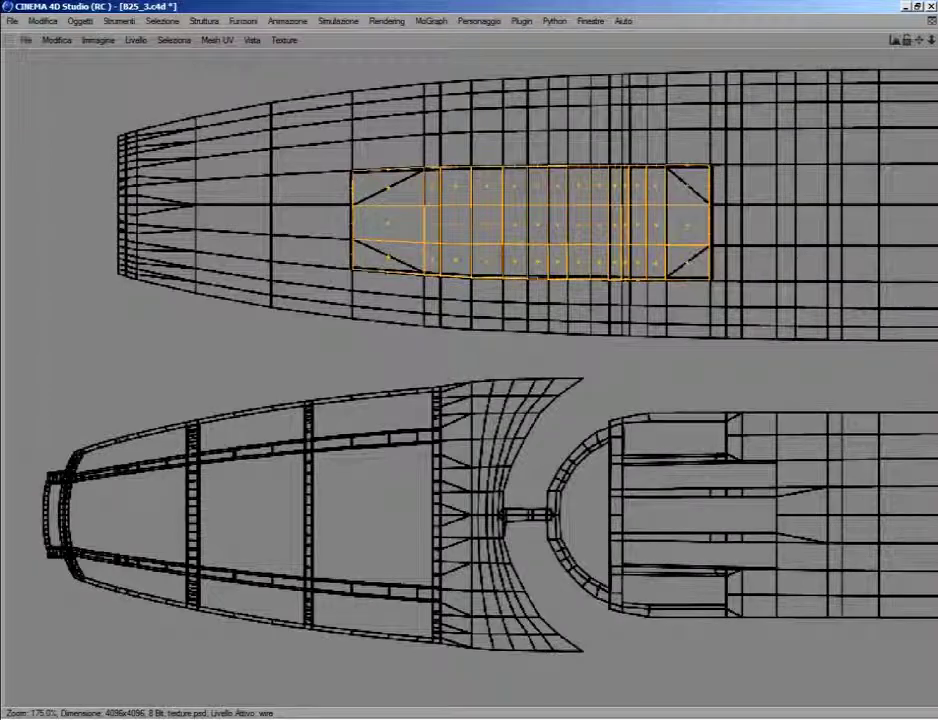
{"action": "right_click", "coordinate": [335, 161]}
{"action": "left_click", "coordinate": [397, 263]}
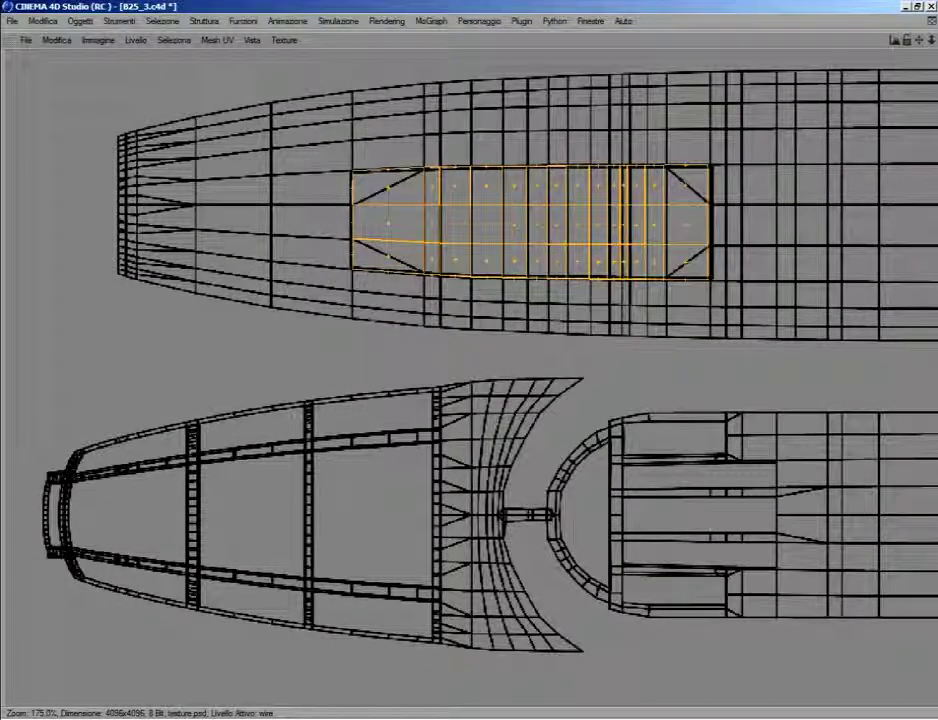
{"action": "right_click", "coordinate": [335, 158]}
{"action": "left_click", "coordinate": [382, 258]}
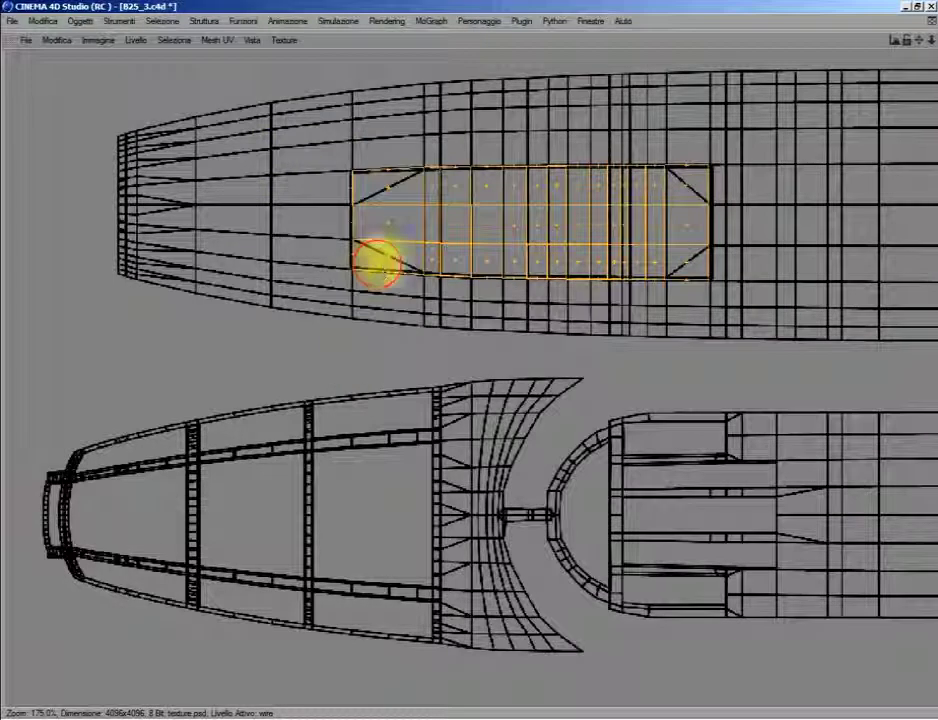
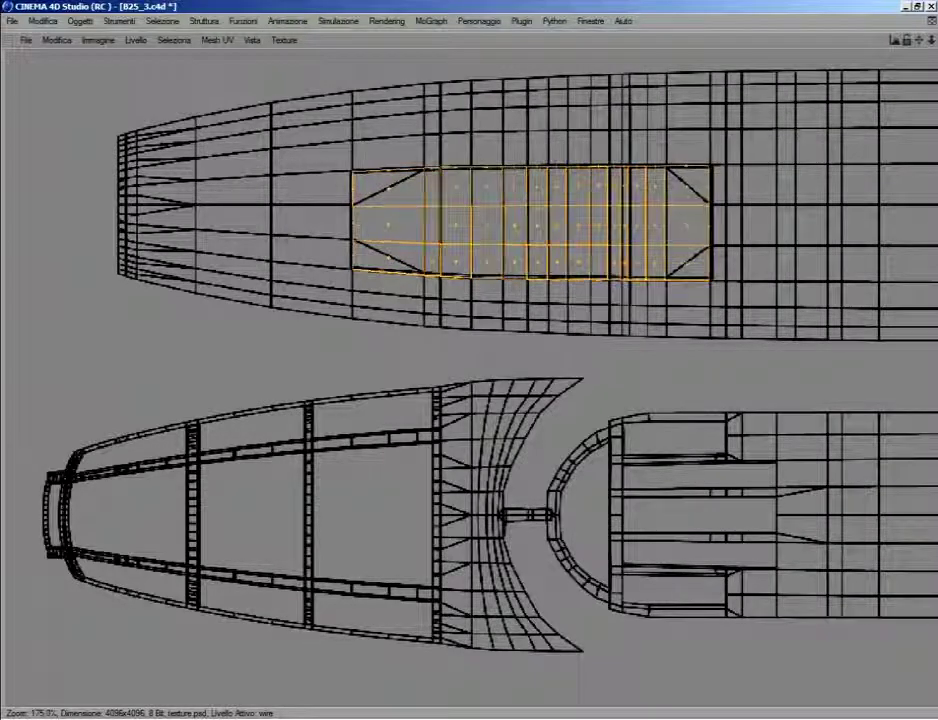
Step: Pick a UV transform tool, then restore the four-panel layout and orbit to see the panel in perspective
{"action": "right_click", "coordinate": [394, 248]}
{"action": "left_click", "coordinate": [421, 389]}
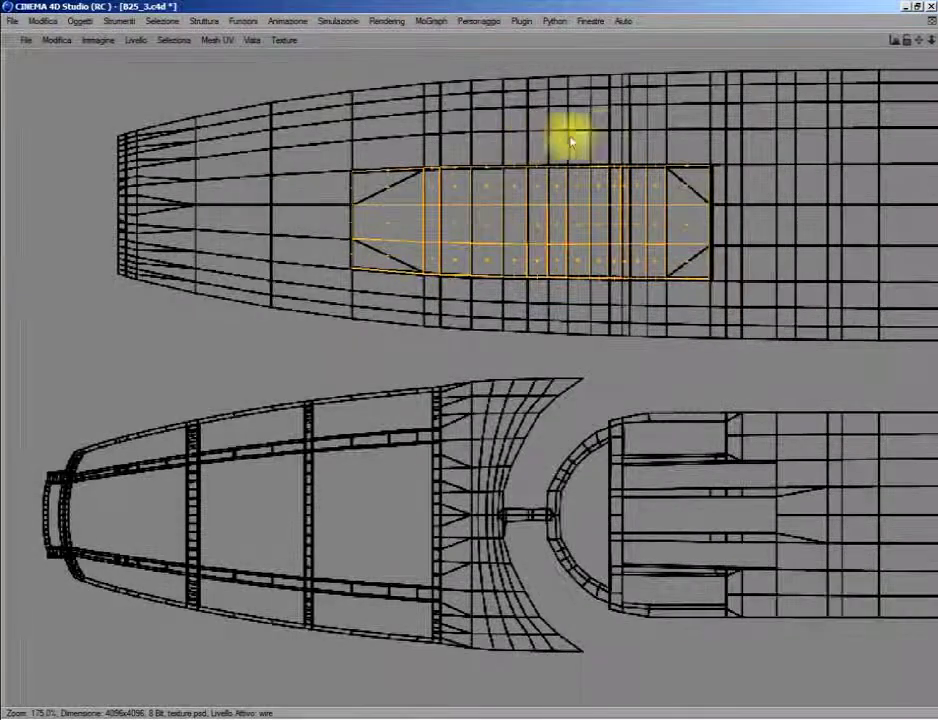
{"action": "scroll", "coordinate": [600, 125], "scroll_direction": "down", "scroll_amount": 3}
{"action": "left_click", "coordinate": [915, 38]}
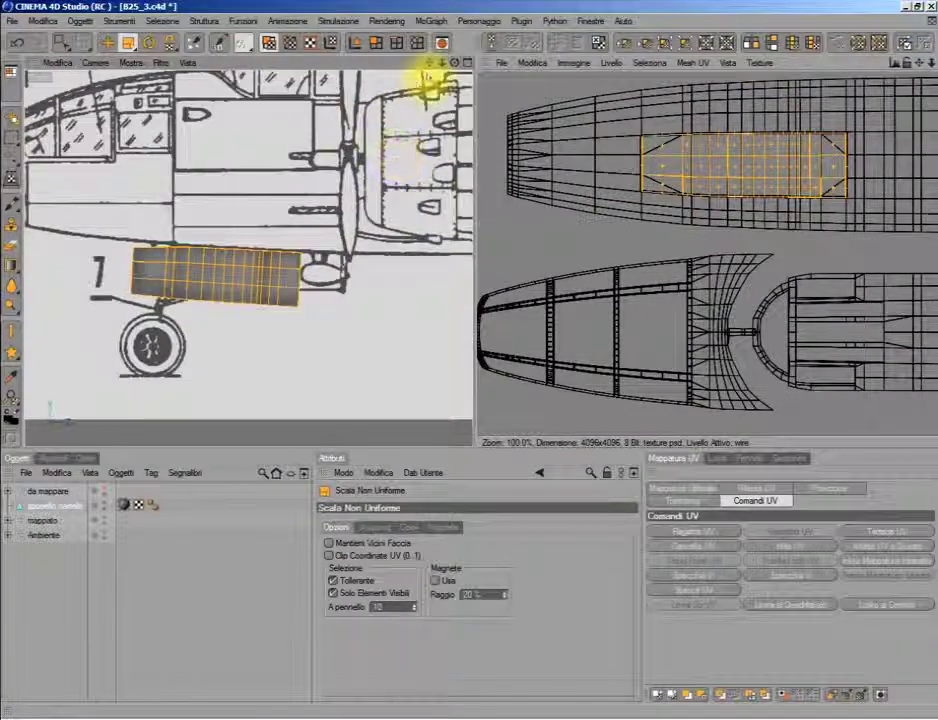
{"action": "mouse_move", "coordinate": [437, 62]}
{"action": "left_mouse_down"}
{"action": "mouse_move", "coordinate": [398, 94]}
{"action": "mouse_move", "coordinate": [130, 126]}
{"action": "mouse_move", "coordinate": [350, 113]}
{"action": "mouse_move", "coordinate": [444, 60]}
{"action": "left_mouse_up"}
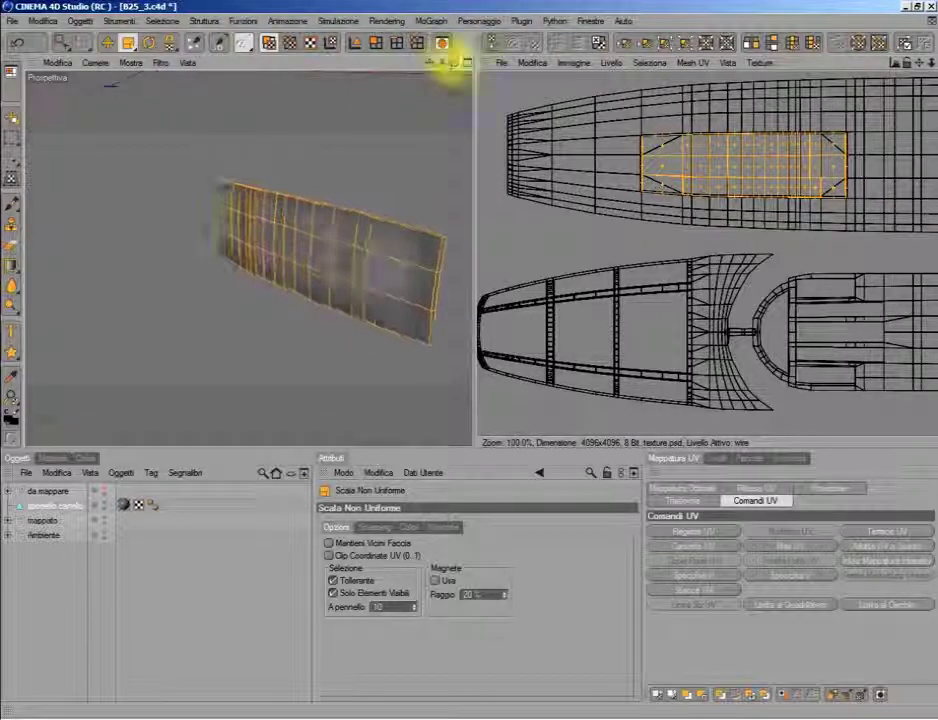
Step: Paint-select polygons across the panel's top with Live Selection, then run Selezione > Deseleziona Tutto
{"action": "left_click", "coordinate": [62, 42]}
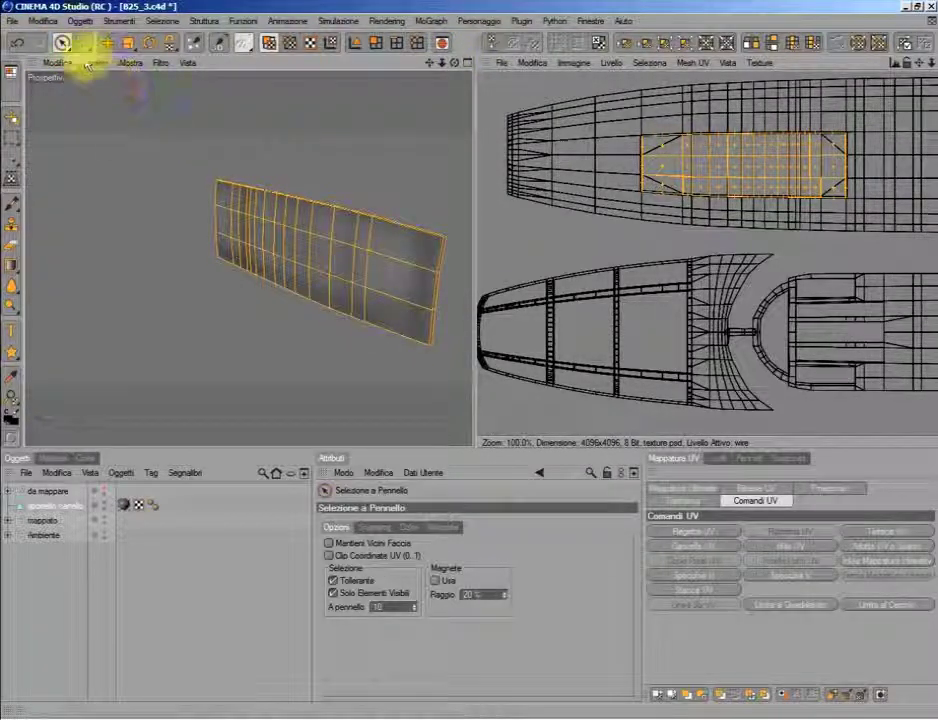
{"action": "left_click", "coordinate": [235, 213]}
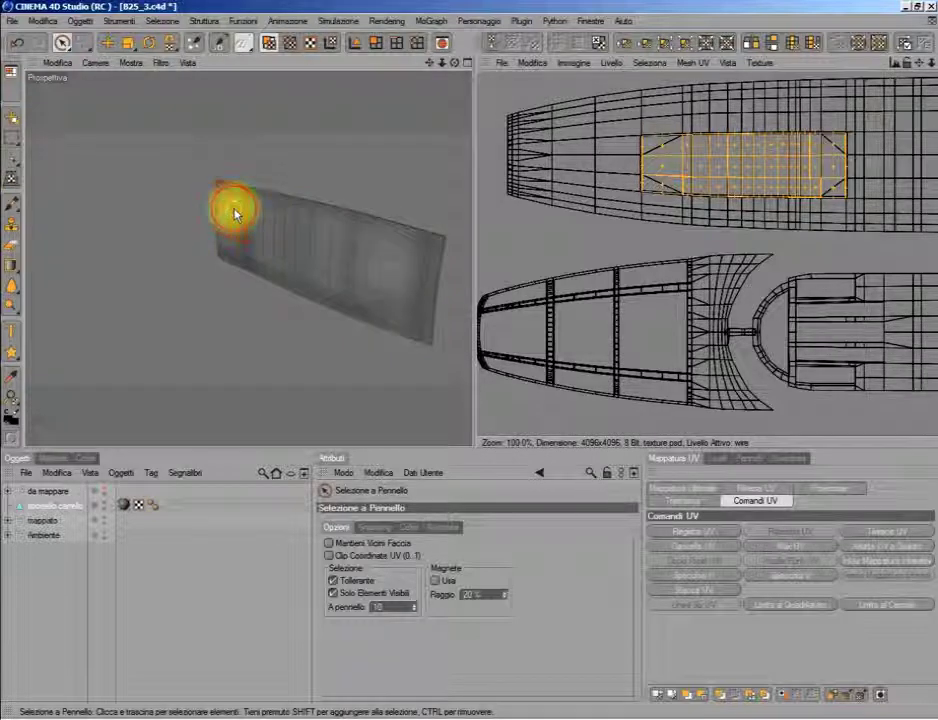
{"action": "mouse_move", "coordinate": [252, 212]}
{"action": "left_mouse_down"}
{"action": "mouse_move", "coordinate": [372, 241]}
{"action": "mouse_move", "coordinate": [396, 272]}
{"action": "mouse_move", "coordinate": [341, 234]}
{"action": "left_mouse_up"}
{"action": "left_click", "coordinate": [118, 21]}
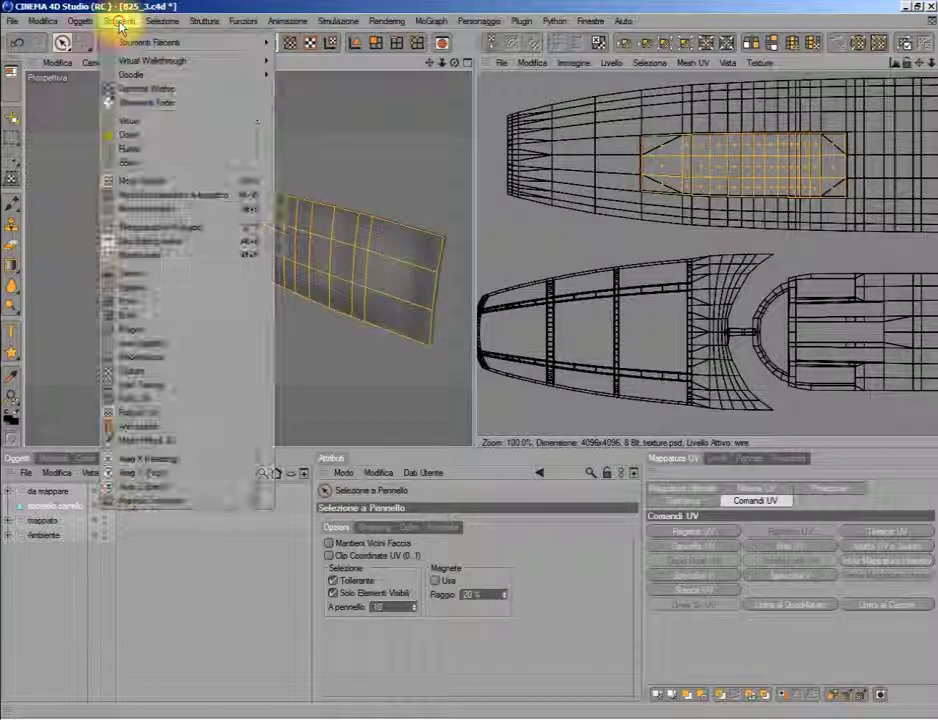
{"action": "left_click", "coordinate": [178, 238]}
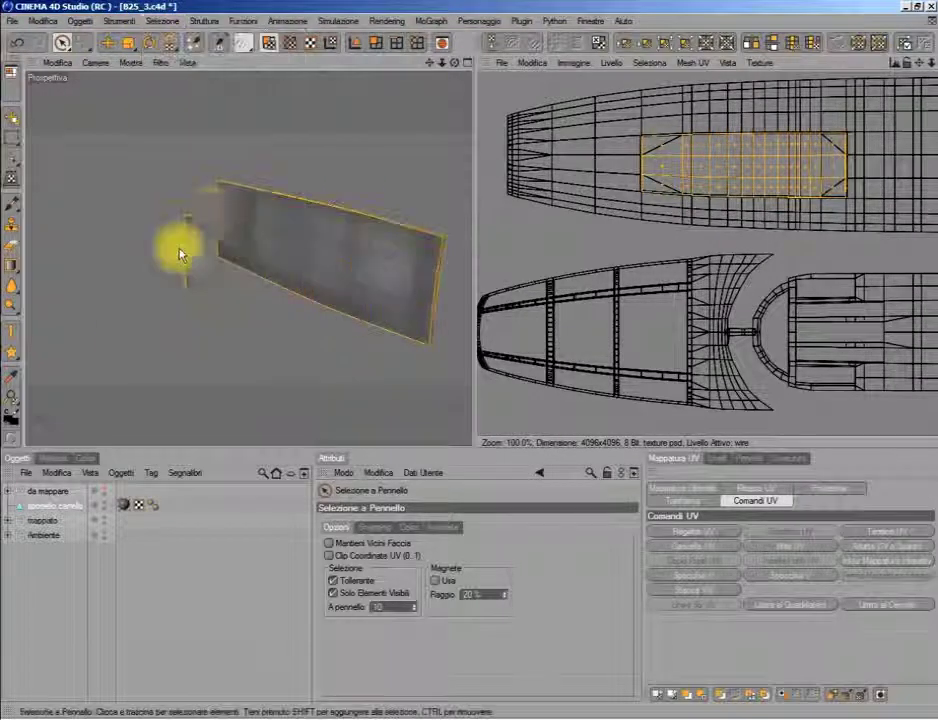
Step: Move the door panel's UV island into free space beside the timone sinistro (left rudder) island
{"action": "scroll", "coordinate": [887, 94], "scroll_direction": "down", "scroll_amount": 2}
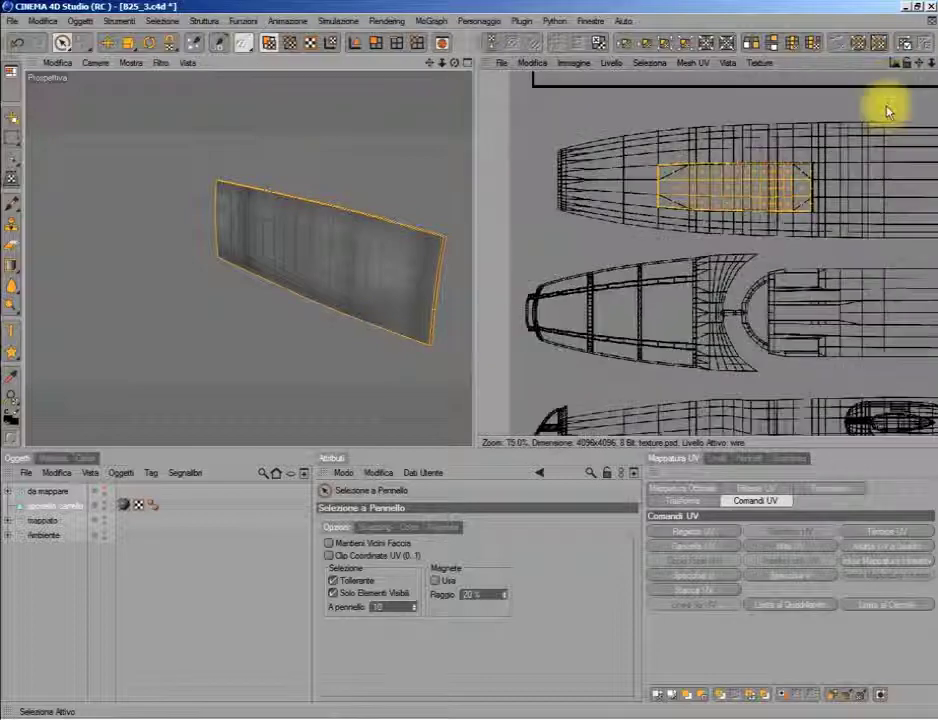
{"action": "scroll", "coordinate": [887, 94], "scroll_direction": "down", "scroll_amount": 2}
{"action": "left_click_drag", "start_coordinate": [921, 62], "coordinate": [900, 90]}
{"action": "right_click", "coordinate": [771, 172]}
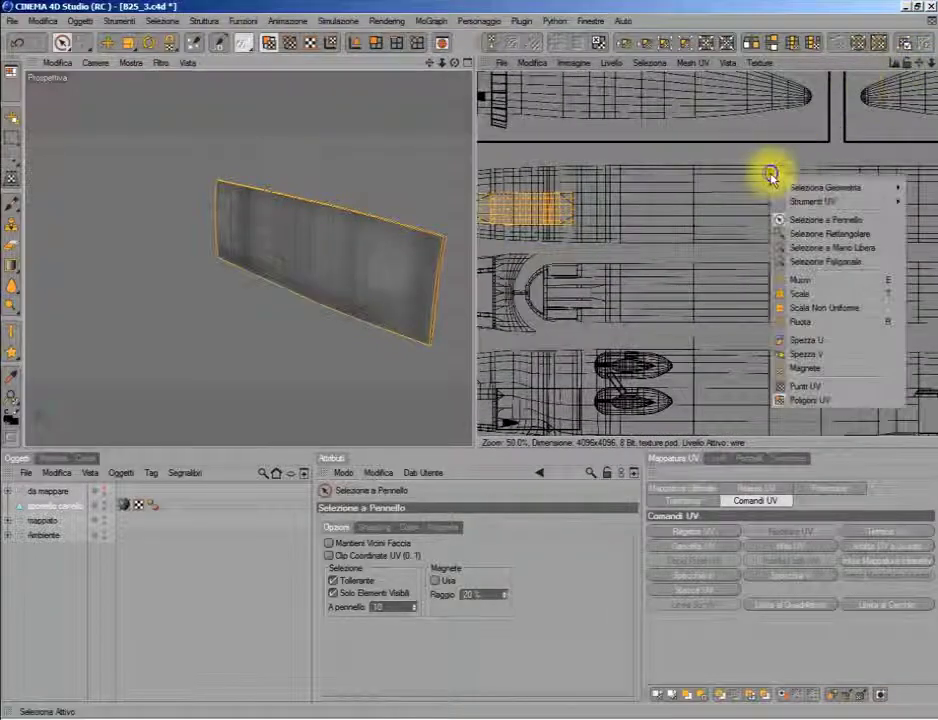
{"action": "left_click", "coordinate": [791, 277]}
{"action": "left_click_drag", "start_coordinate": [610, 205], "coordinate": [808, 195]}
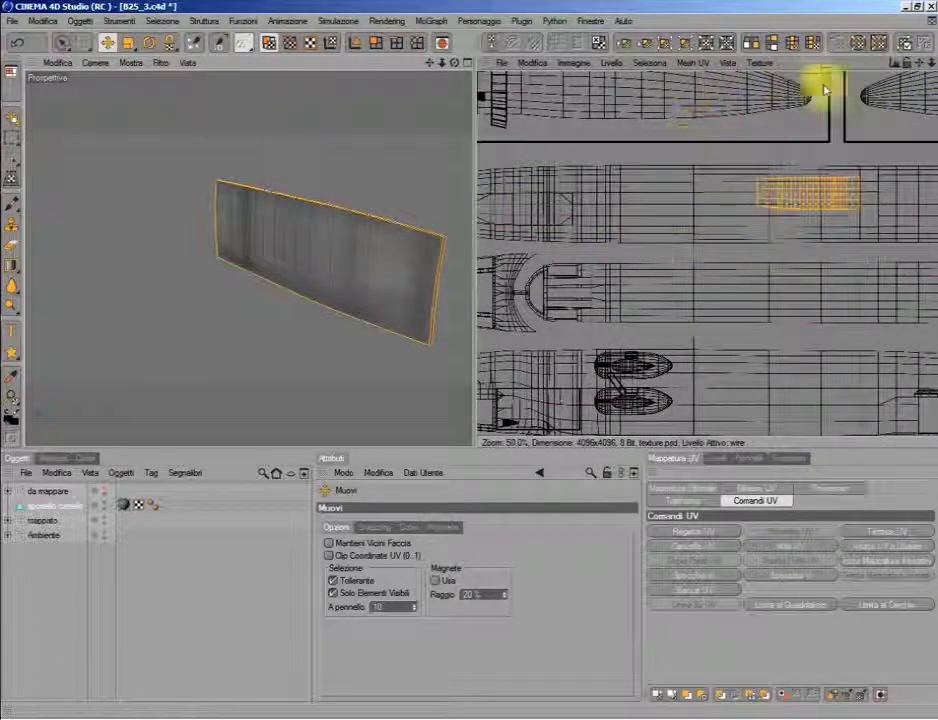
{"action": "left_click_drag", "start_coordinate": [921, 70], "coordinate": [838, 115]}
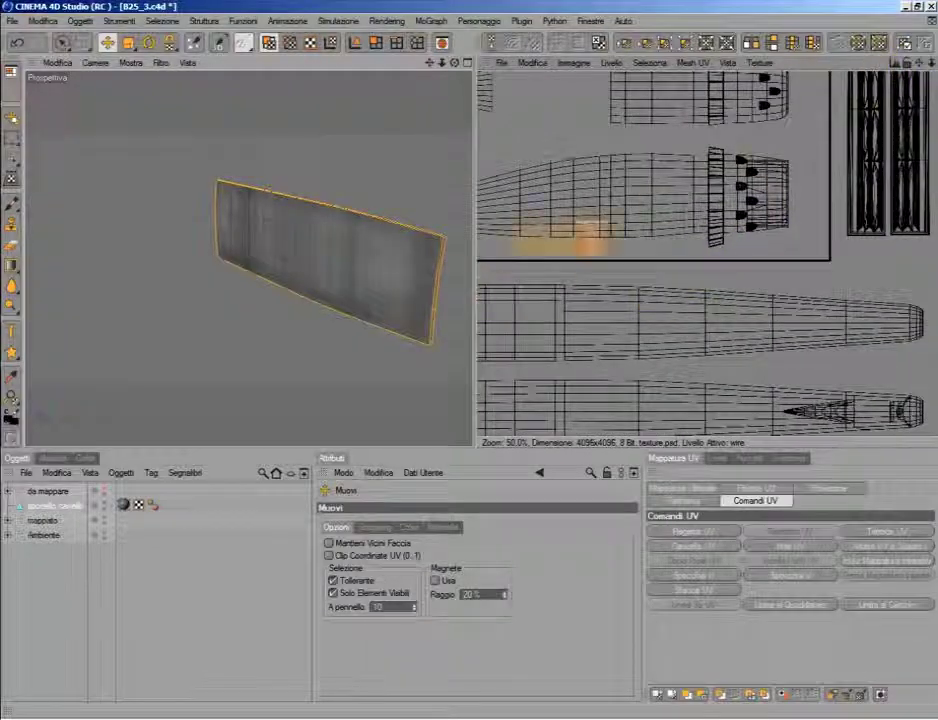
{"action": "left_click_drag", "start_coordinate": [919, 68], "coordinate": [750, 148]}
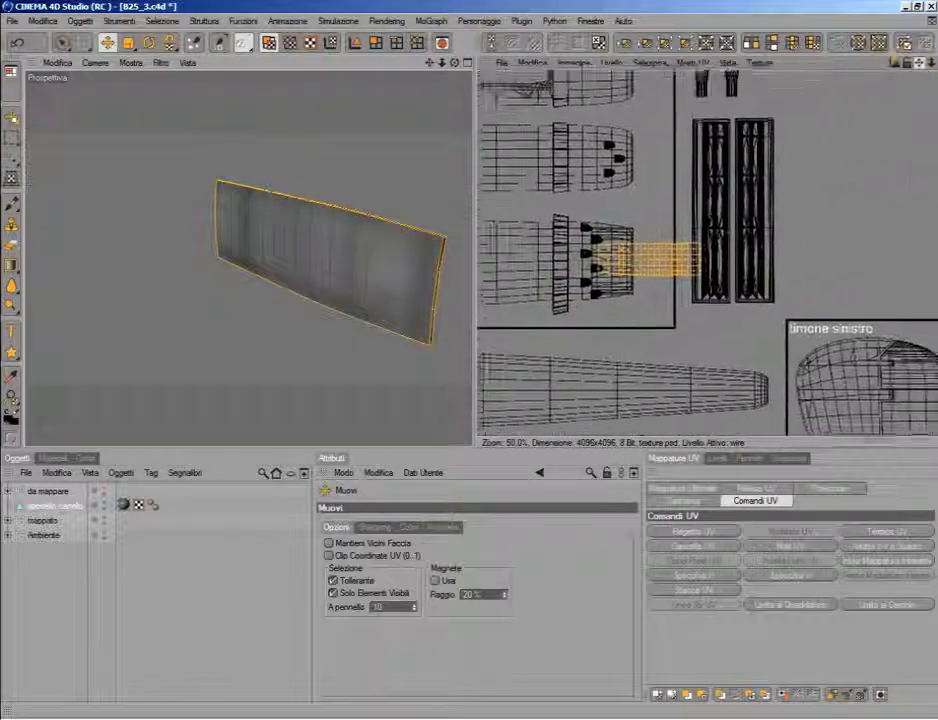
{"action": "left_click", "coordinate": [726, 312]}
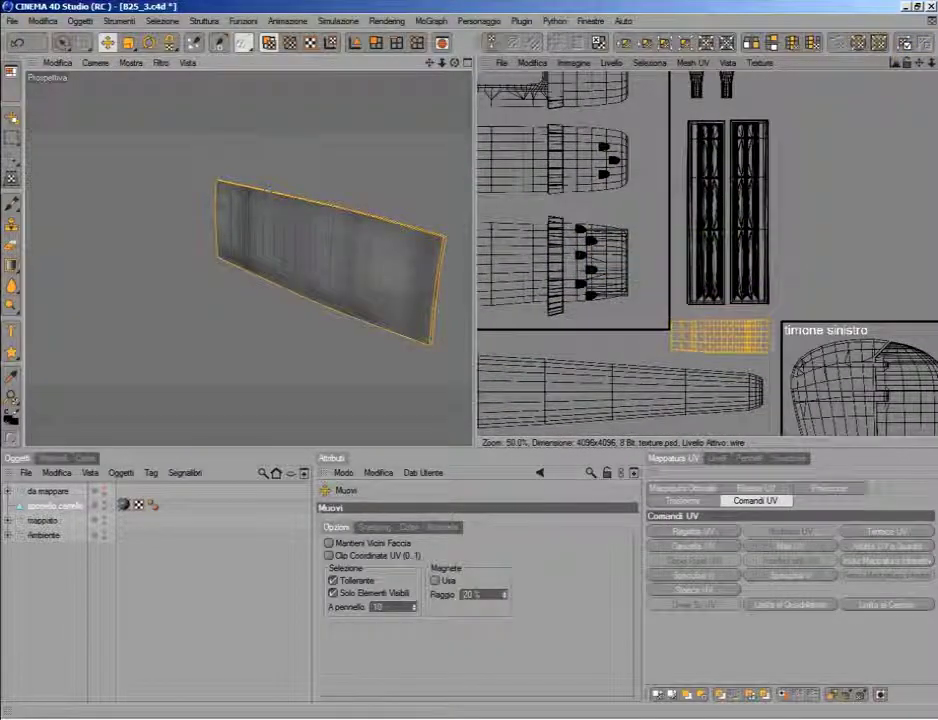
{"action": "left_click_drag", "start_coordinate": [722, 335], "coordinate": [768, 263]}
Step: Rotate the door panel's UV island upright with the Ruota tool
{"action": "right_click", "coordinate": [662, 268]}
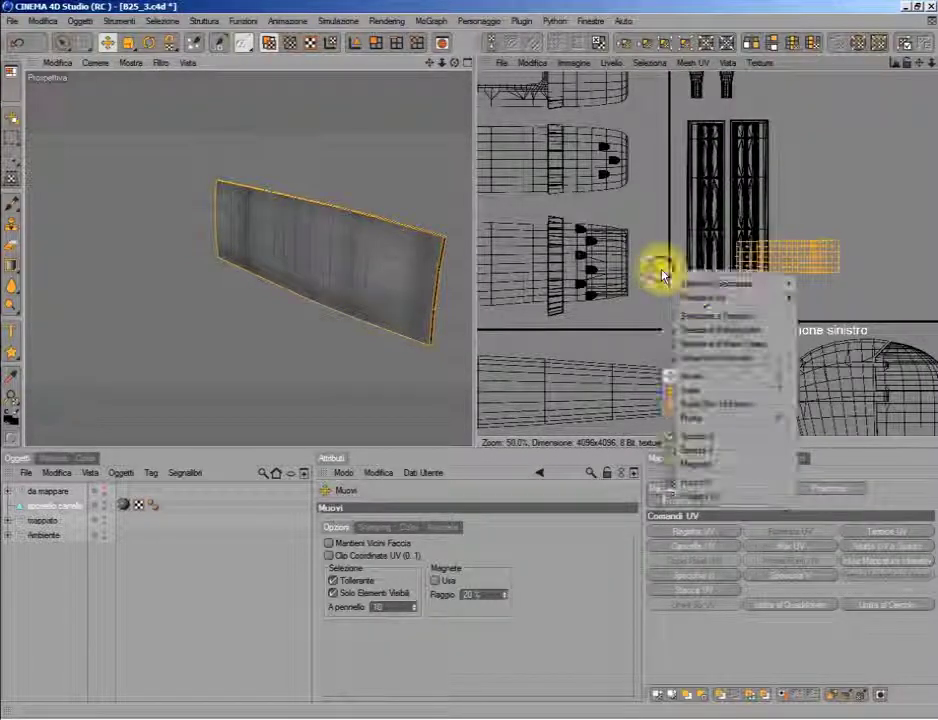
{"action": "left_click", "coordinate": [720, 398]}
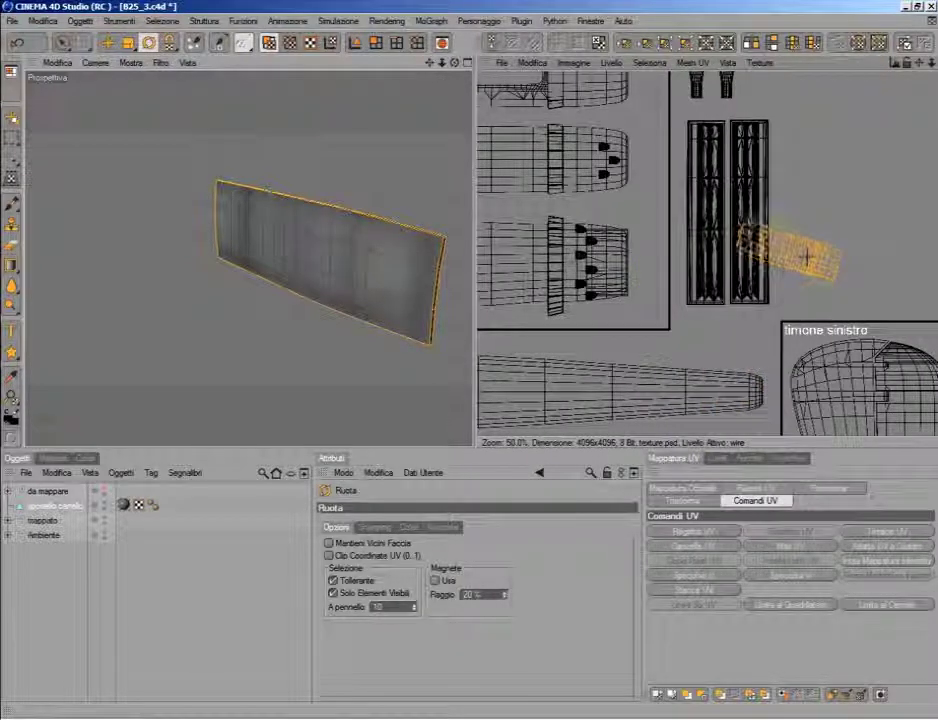
{"action": "left_click_drag", "start_coordinate": [806, 257], "coordinate": [806, 257]}
{"action": "left_click_drag", "start_coordinate": [580, 172], "coordinate": [582, 148]}
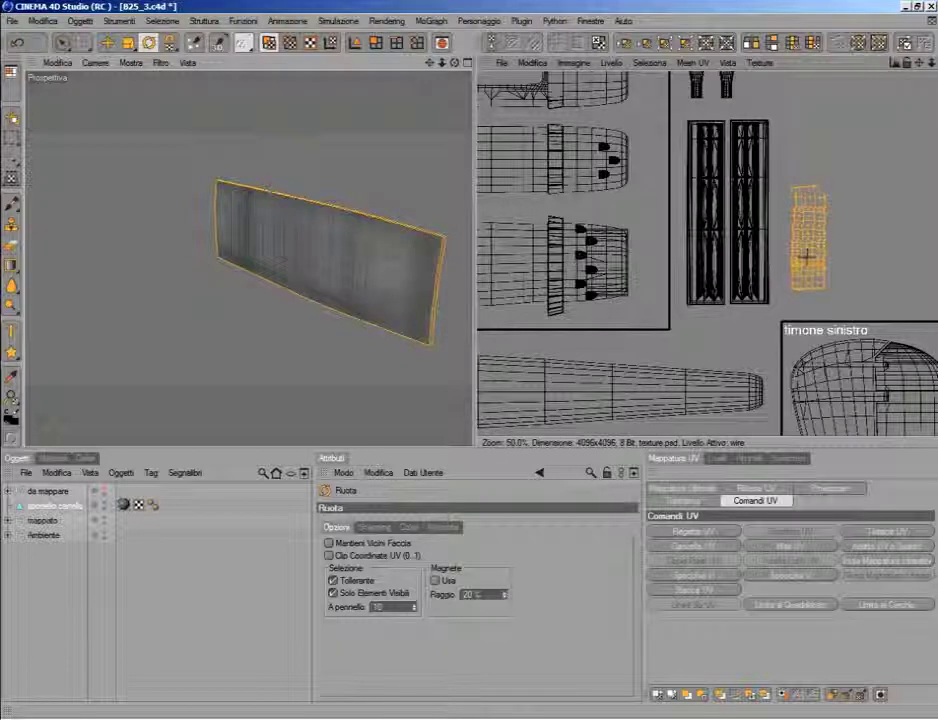
{"action": "right_click", "coordinate": [806, 257]}
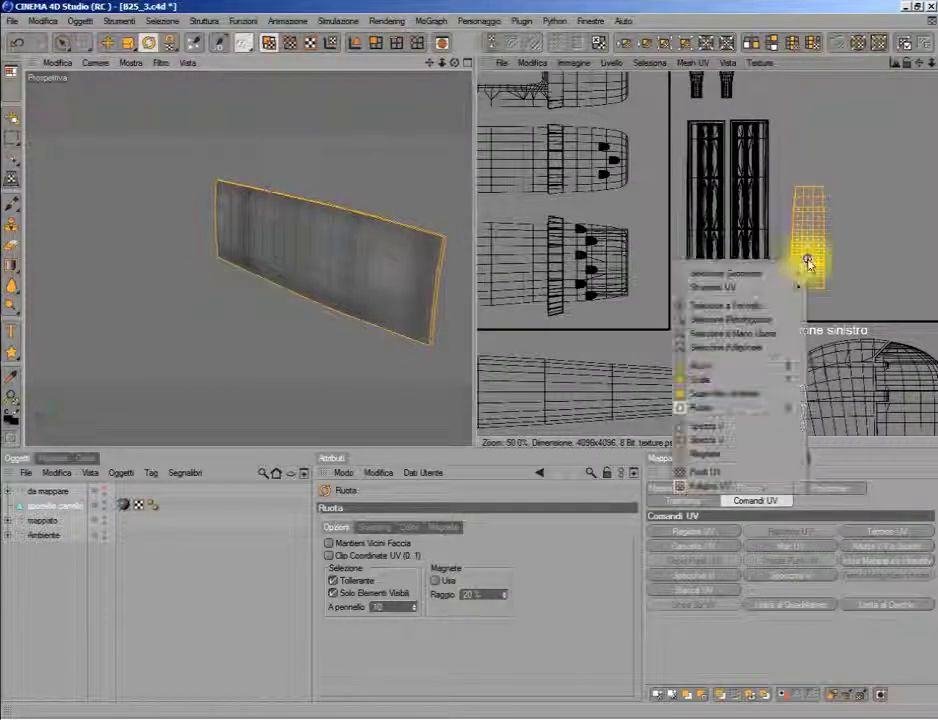
{"action": "left_click", "coordinate": [779, 365]}
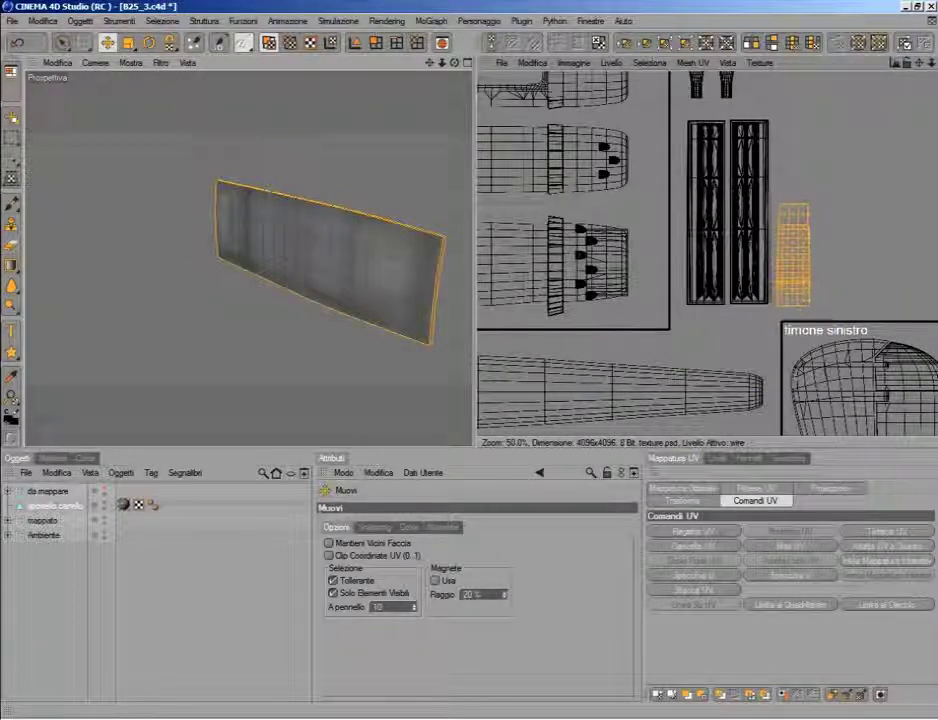
{"action": "scroll", "coordinate": [712, 241], "scroll_direction": "down", "scroll_amount": 3}
{"action": "scroll", "coordinate": [639, 176], "scroll_direction": "down", "scroll_amount": 3}
{"action": "right_click", "coordinate": [605, 178]}
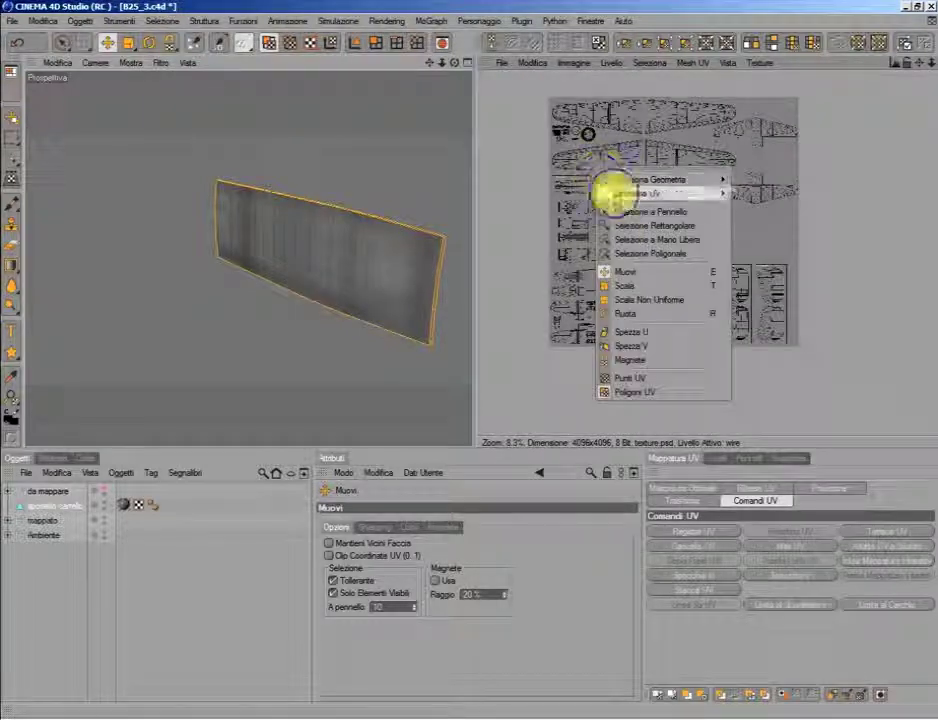
{"action": "left_click", "coordinate": [596, 215]}
Step: Box-select the panel's UVs and fill them on the atlas texture layer from the Livelli menu
{"action": "left_click_drag", "start_coordinate": [803, 320], "coordinate": [802, 251]}
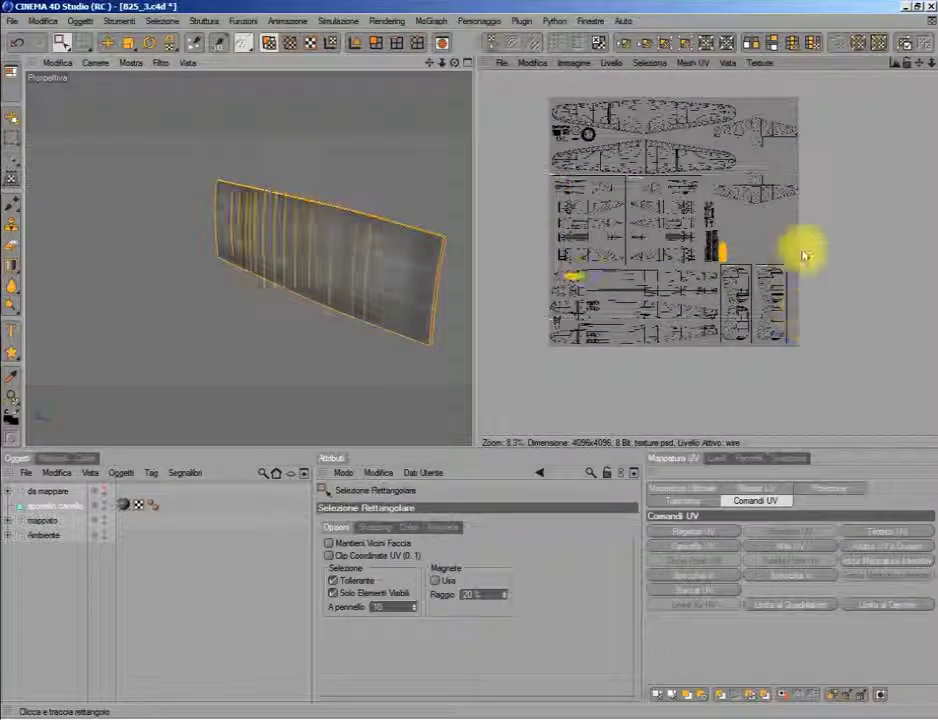
{"action": "left_click", "coordinate": [43, 460]}
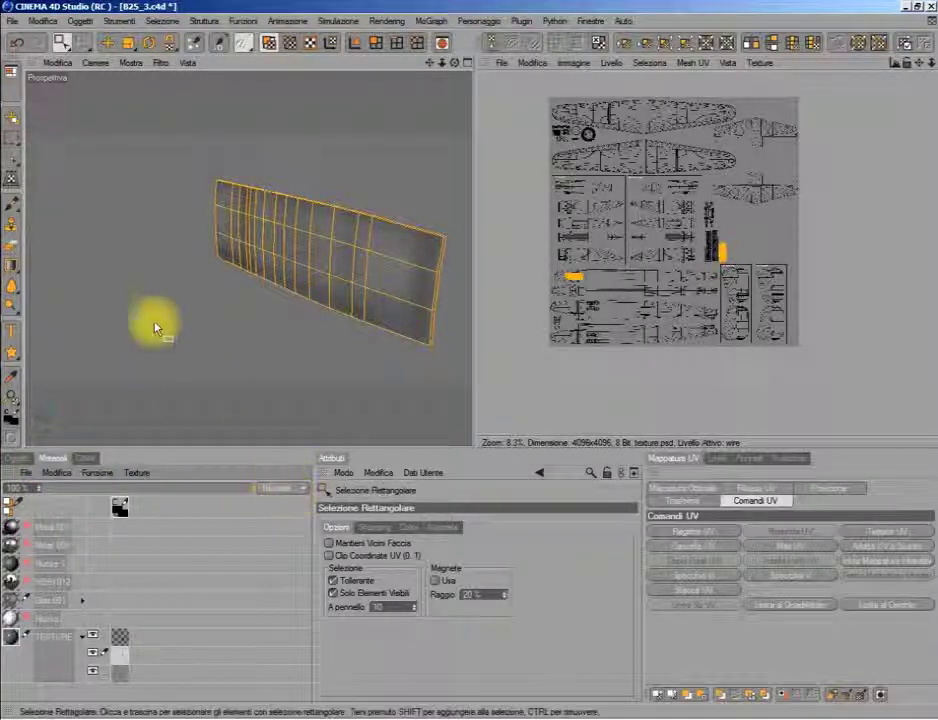
{"action": "left_click", "coordinate": [624, 63]}
{"action": "left_click", "coordinate": [625, 265]}
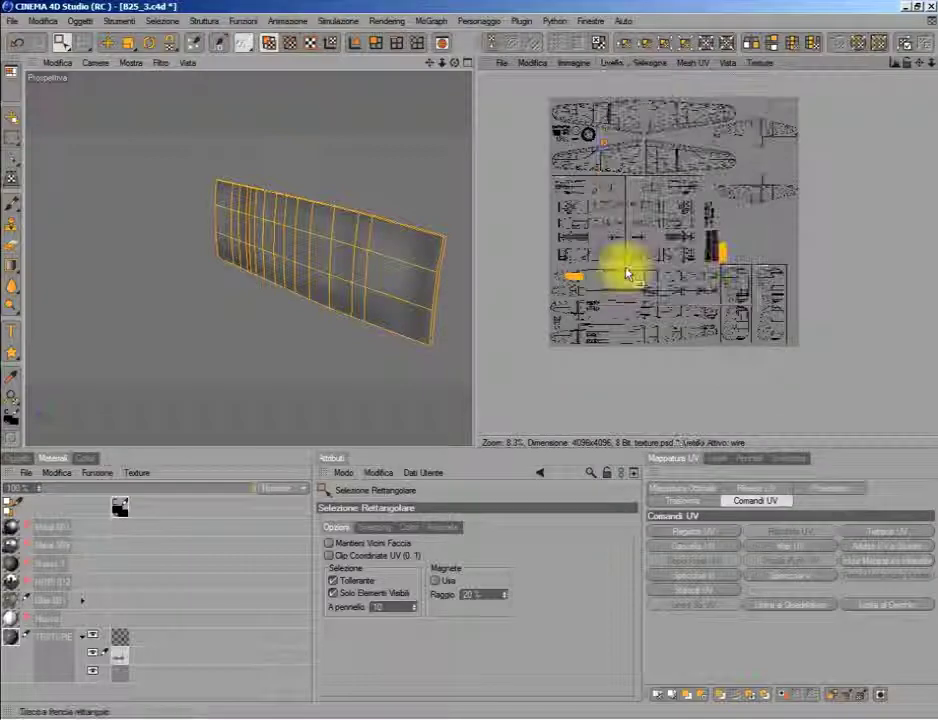
{"action": "scroll", "coordinate": [712, 268], "scroll_direction": "up", "scroll_amount": 2}
{"action": "scroll", "coordinate": [712, 268], "scroll_direction": "up", "scroll_amount": 1}
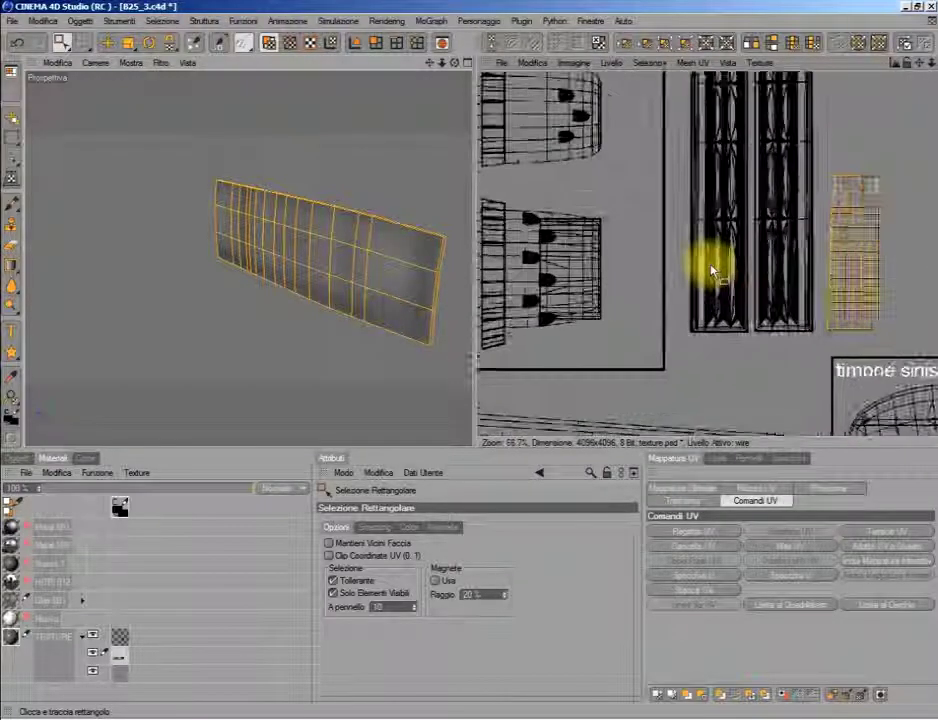
{"action": "scroll", "coordinate": [712, 268], "scroll_direction": "up", "scroll_amount": 2}
{"action": "scroll", "coordinate": [613, 247], "scroll_direction": "up", "scroll_amount": 2}
{"action": "scroll", "coordinate": [613, 247], "scroll_direction": "up", "scroll_amount": 1}
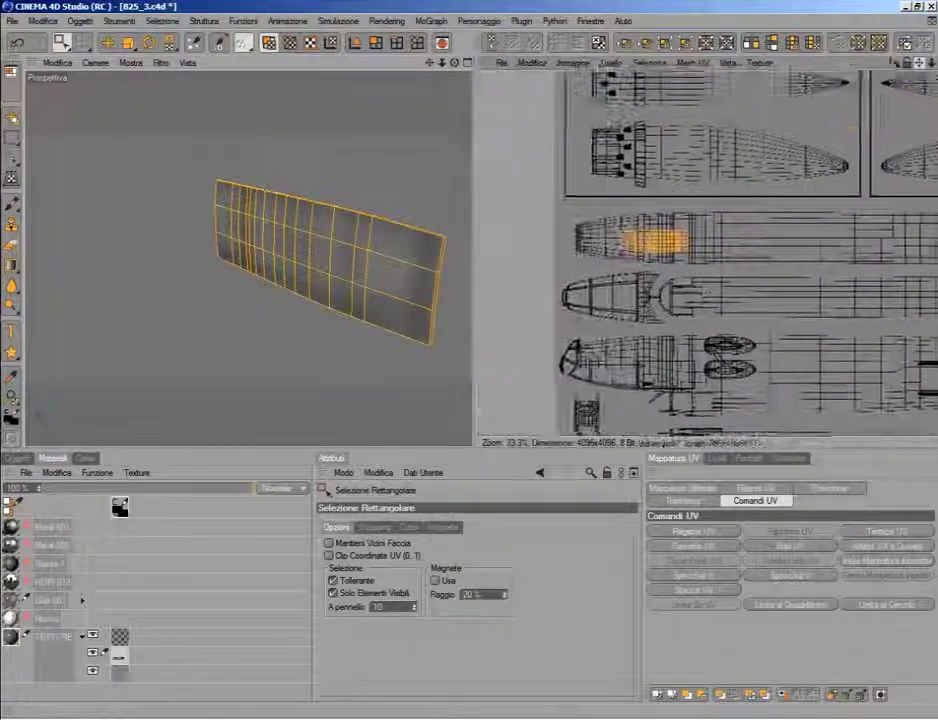
{"action": "scroll", "coordinate": [613, 247], "scroll_direction": "up", "scroll_amount": 2}
{"action": "scroll", "coordinate": [613, 247], "scroll_direction": "down", "scroll_amount": 1}
{"action": "scroll", "coordinate": [611, 245], "scroll_direction": "down", "scroll_amount": 3}
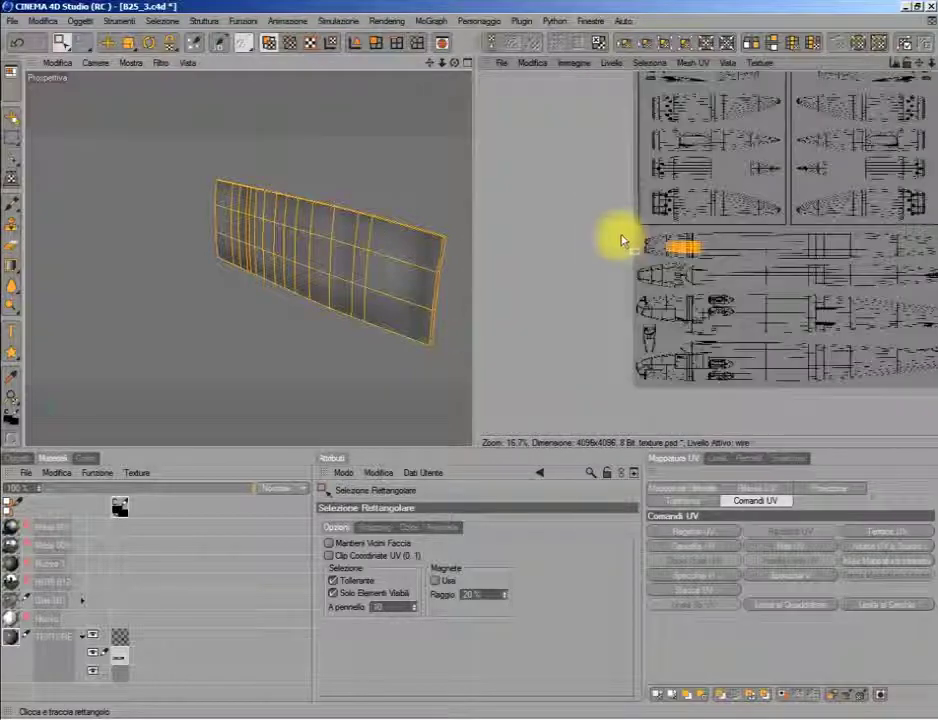
{"action": "scroll", "coordinate": [622, 241], "scroll_direction": "up", "scroll_amount": 2}
{"action": "left_click_drag", "start_coordinate": [922, 64], "coordinate": [844, 188]}
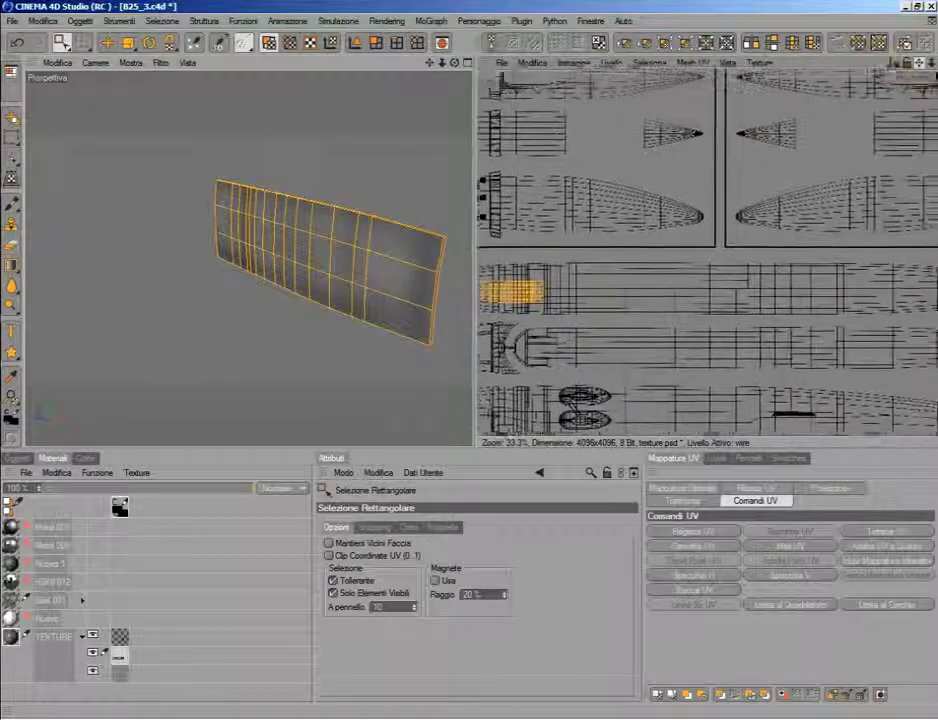
Step: Switch to the standard layout and reposition sportello carrello within the mappato group
{"action": "left_click", "coordinate": [10, 75]}
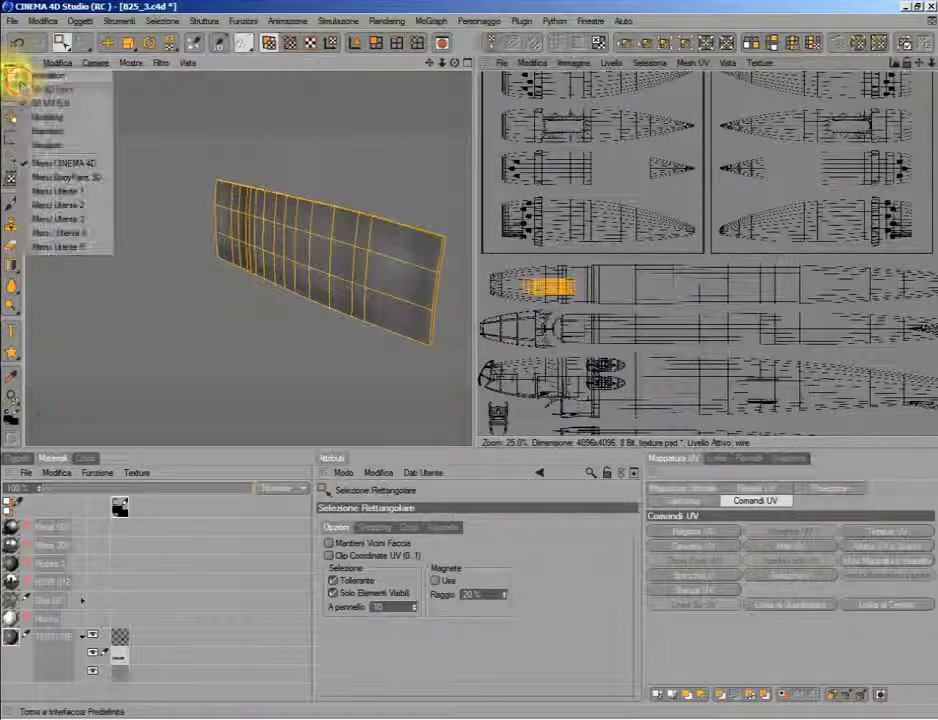
{"action": "left_click", "coordinate": [63, 130]}
{"action": "left_click", "coordinate": [14, 80]}
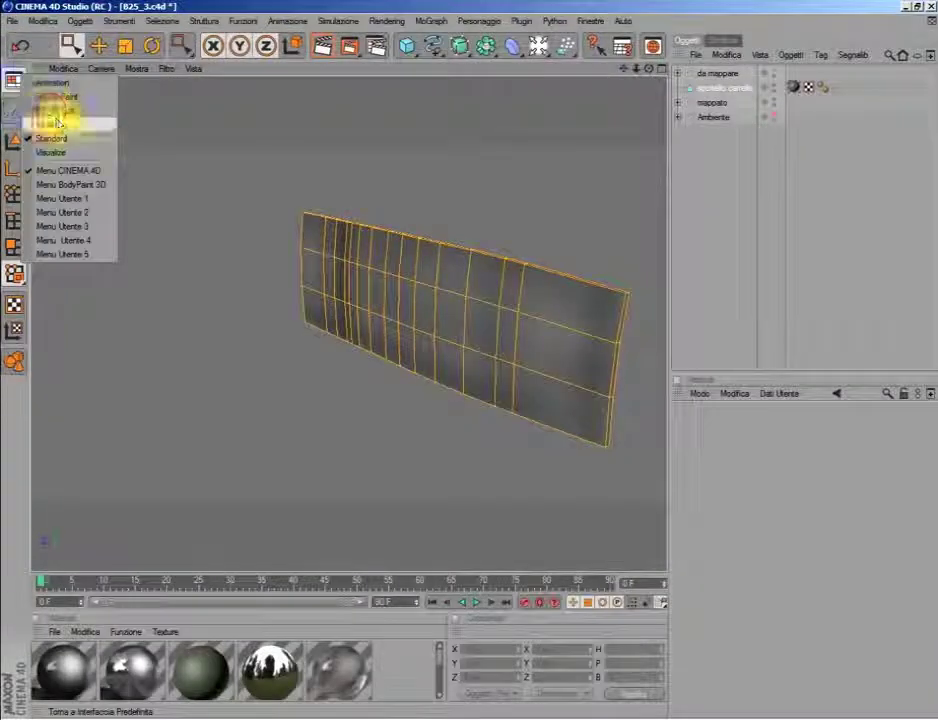
{"action": "left_click", "coordinate": [46, 121]}
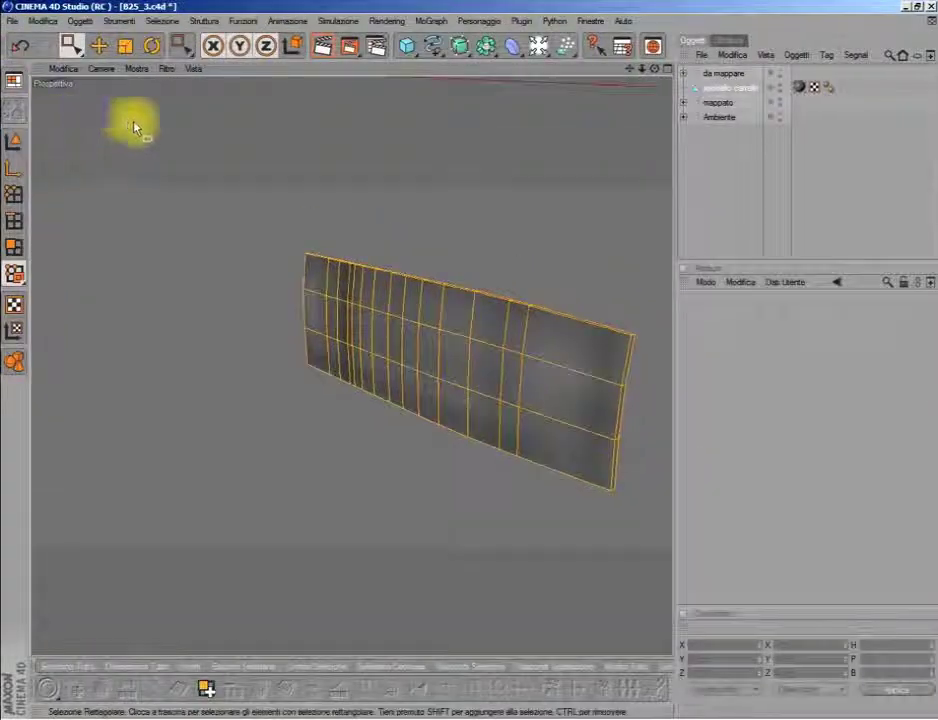
{"action": "left_click", "coordinate": [685, 104]}
{"action": "left_click_drag", "start_coordinate": [715, 150], "coordinate": [738, 248]}
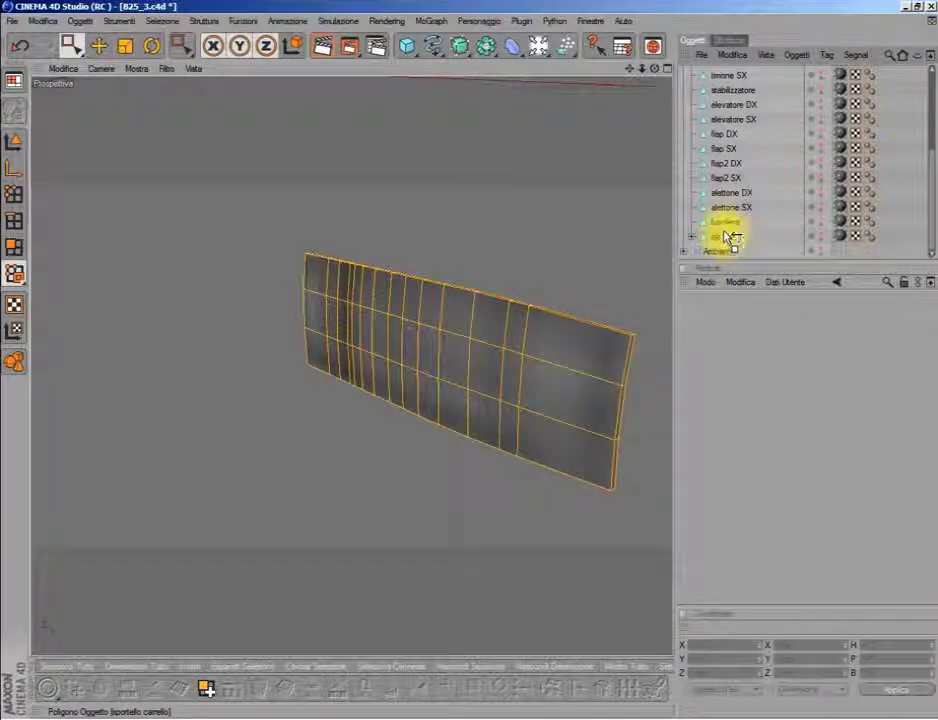
{"action": "left_click_drag", "start_coordinate": [728, 228], "coordinate": [733, 192]}
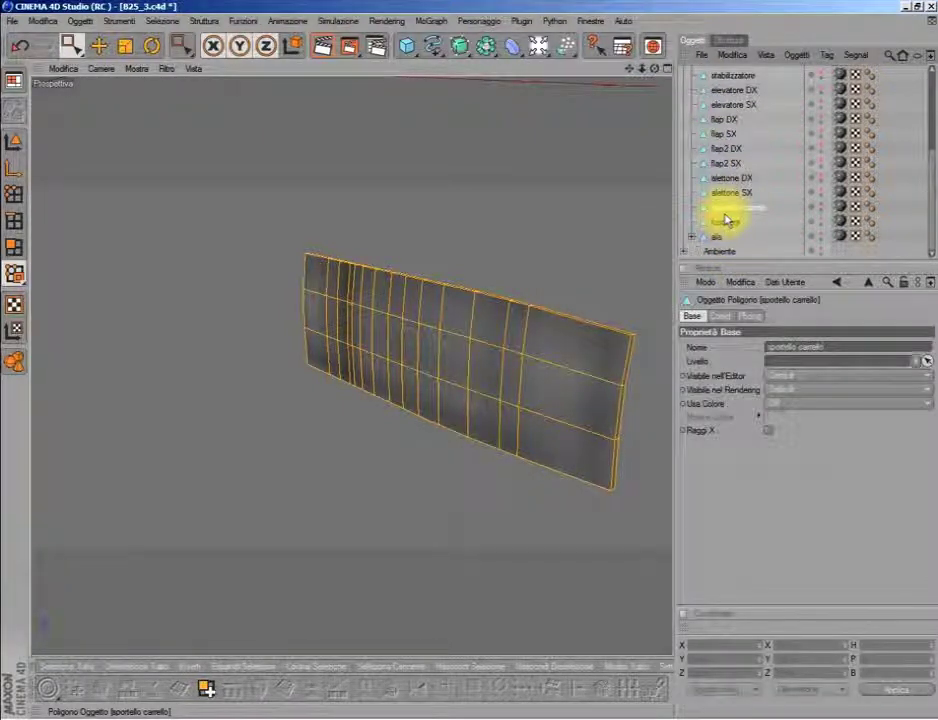
{"action": "left_click", "coordinate": [685, 88]}
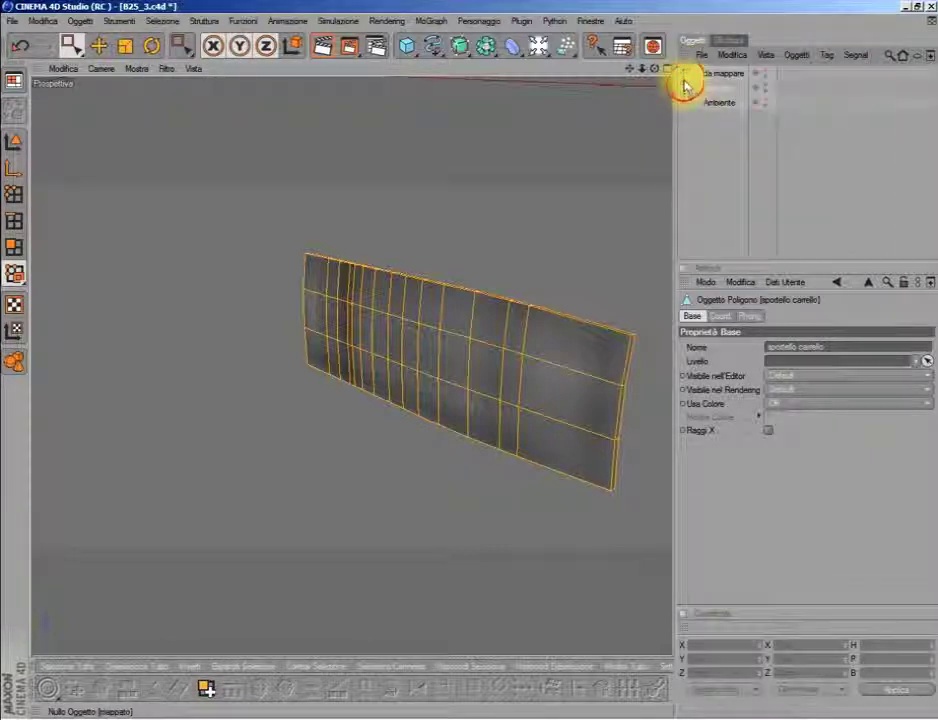
{"action": "left_click", "coordinate": [686, 76]}
Step: Expand da mappare, drag sportello motore out of Simmetria to root level, and collapse the group
{"action": "left_click", "coordinate": [685, 74]}
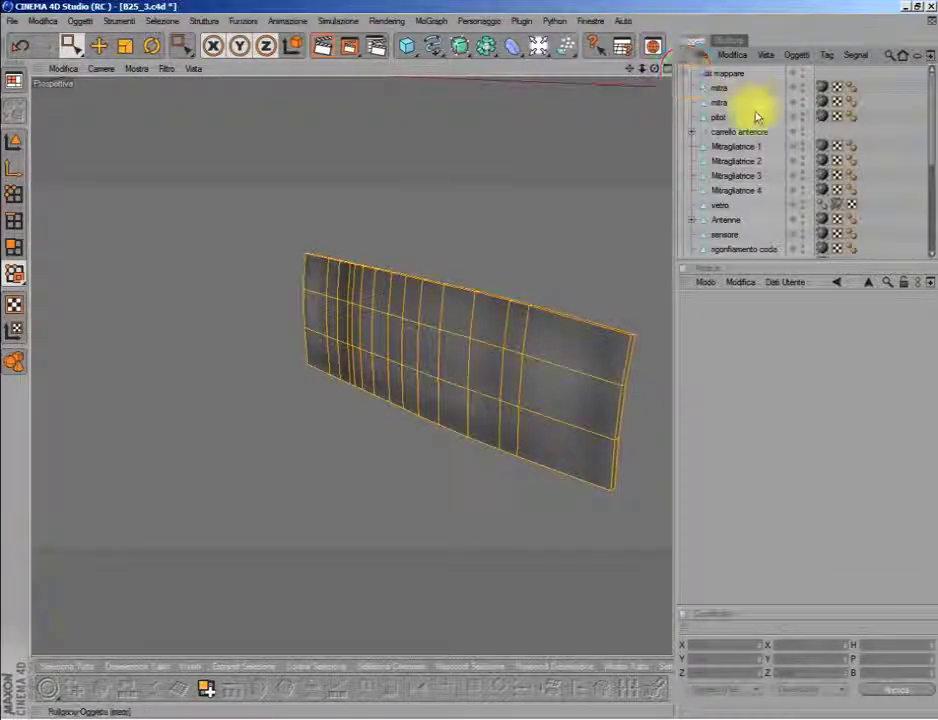
{"action": "scroll", "coordinate": [757, 117], "scroll_direction": "down", "scroll_amount": 3}
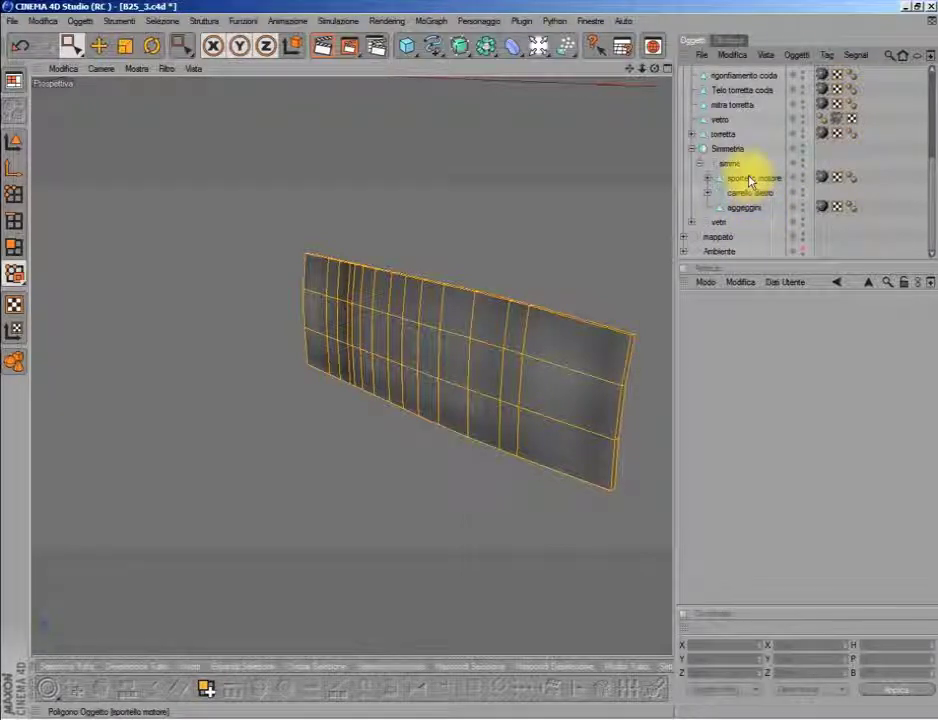
{"action": "left_click", "coordinate": [750, 180]}
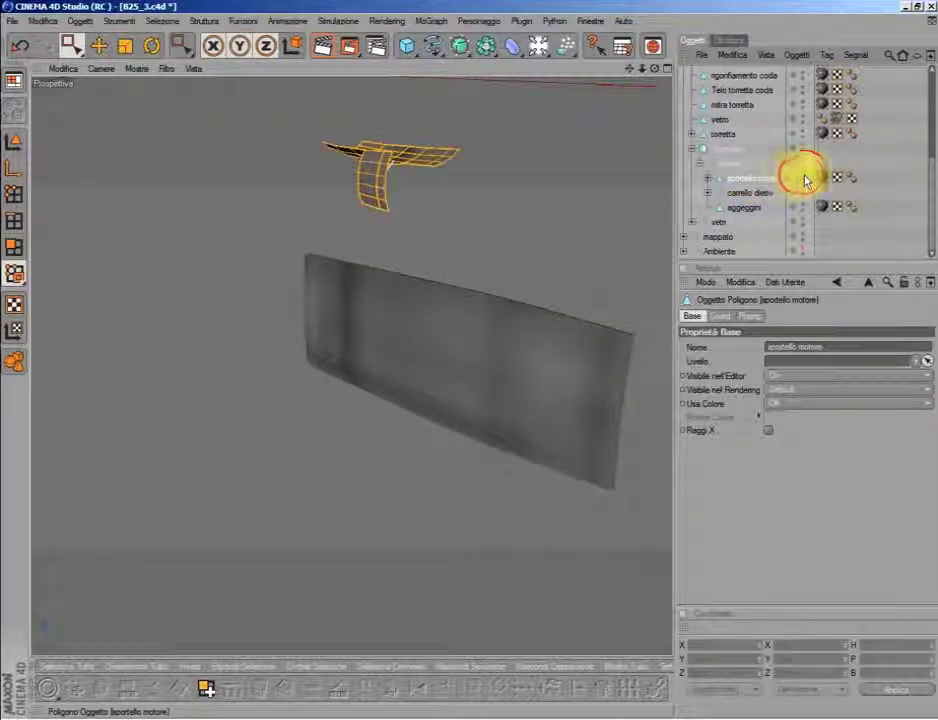
{"action": "scroll", "coordinate": [615, 160], "scroll_direction": "down", "scroll_amount": 3}
{"action": "left_click_drag", "start_coordinate": [607, 163], "coordinate": [621, 145], "text": "alt"}
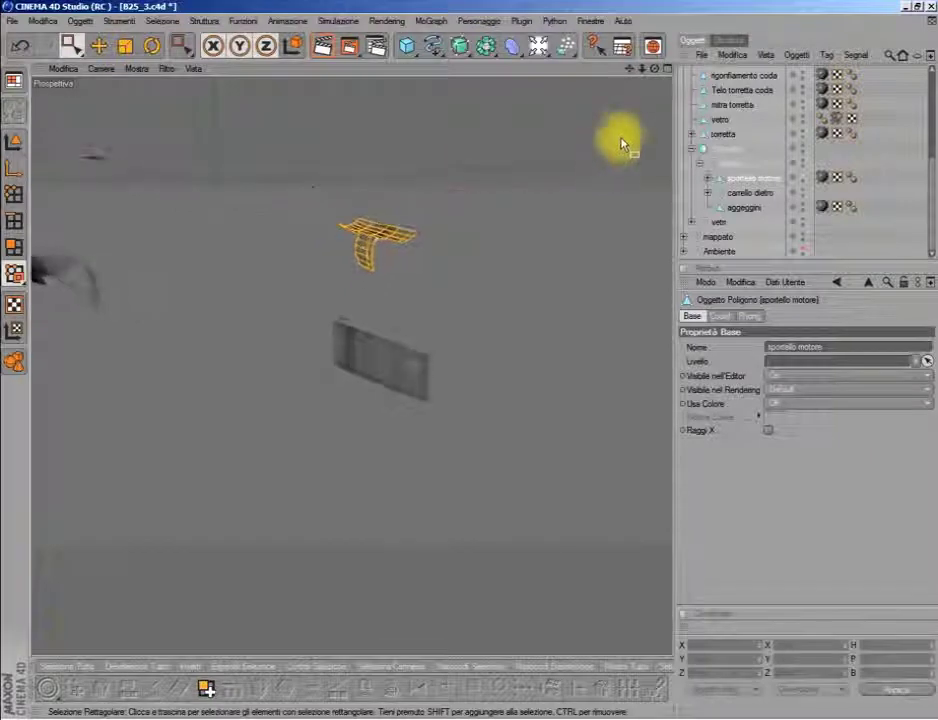
{"action": "left_click_drag", "start_coordinate": [628, 72], "coordinate": [629, 70]}
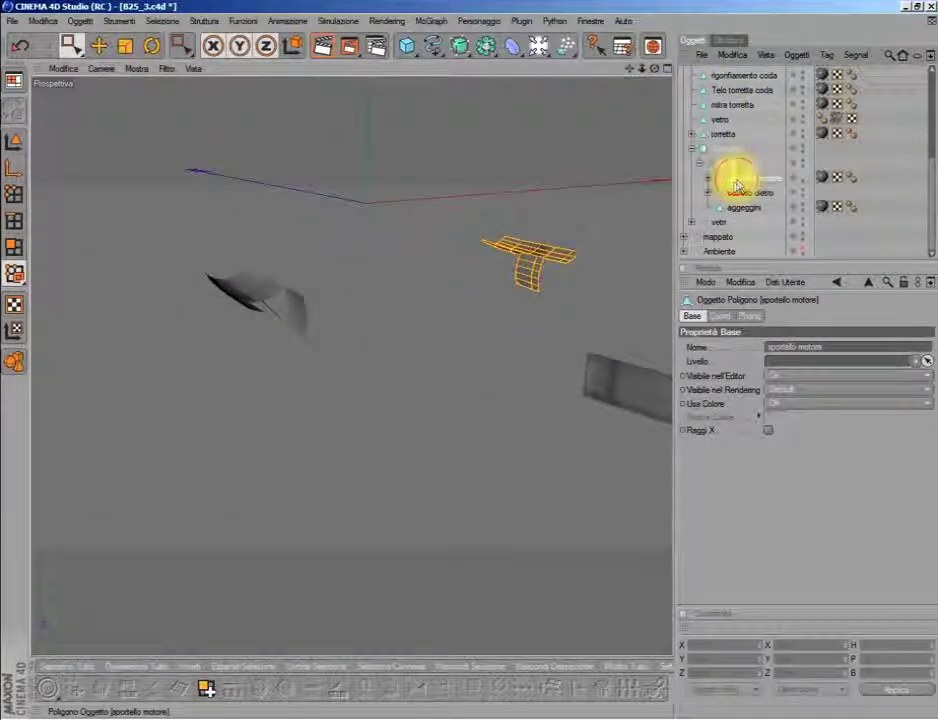
{"action": "left_click_drag", "start_coordinate": [714, 236], "coordinate": [712, 237]}
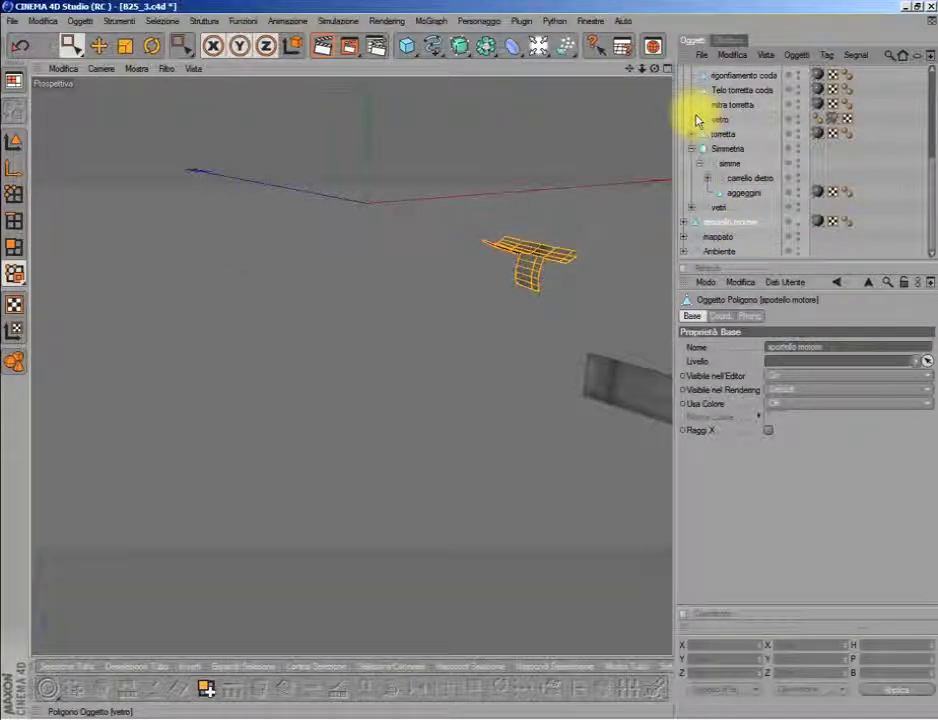
{"action": "scroll", "coordinate": [697, 120], "scroll_direction": "up", "scroll_amount": 4}
{"action": "left_click", "coordinate": [684, 73]}
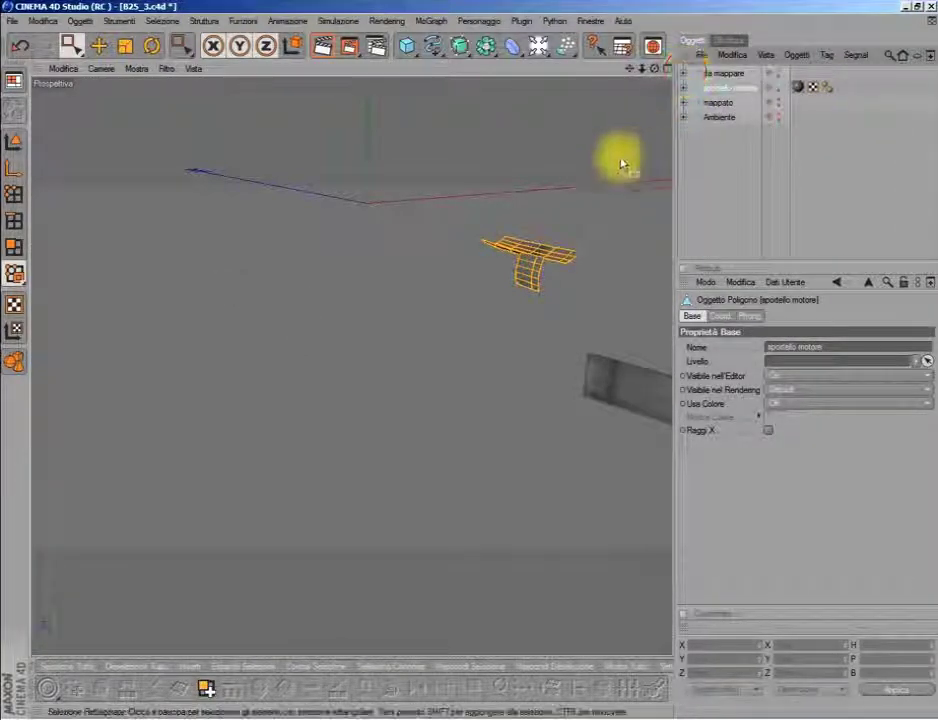
{"action": "mouse_move", "coordinate": [655, 68]}
{"action": "left_mouse_down"}
{"action": "mouse_move", "coordinate": [656, 77]}
{"action": "mouse_move", "coordinate": [649, 69]}
{"action": "left_mouse_up"}
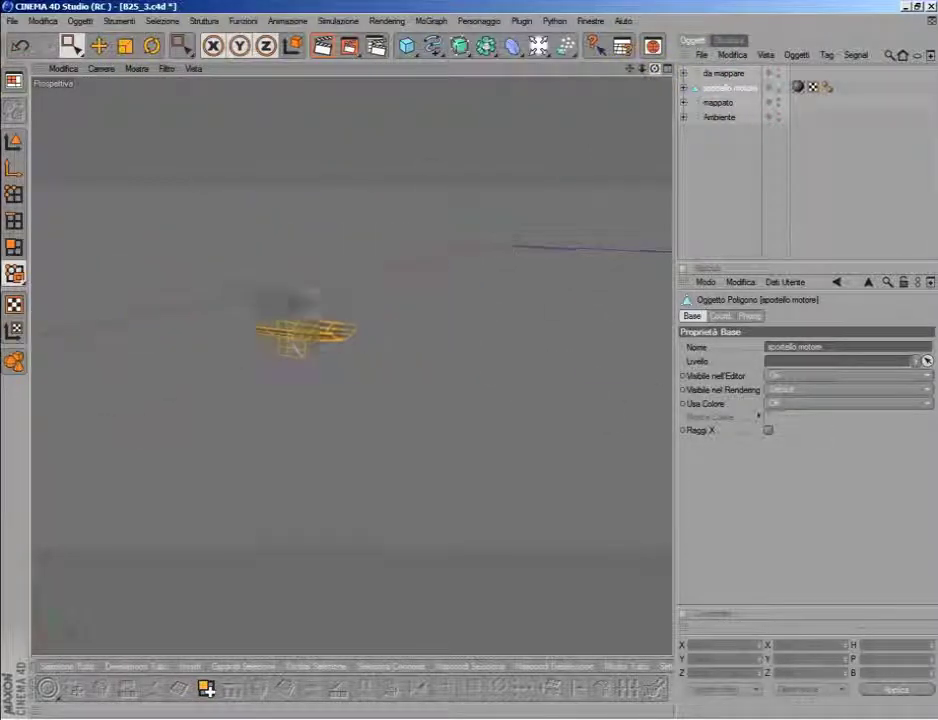
Step: Maximize the top view, pan to the right engine, and switch to rectangle selection
{"action": "left_click_drag", "start_coordinate": [649, 69], "coordinate": [640, 80]}
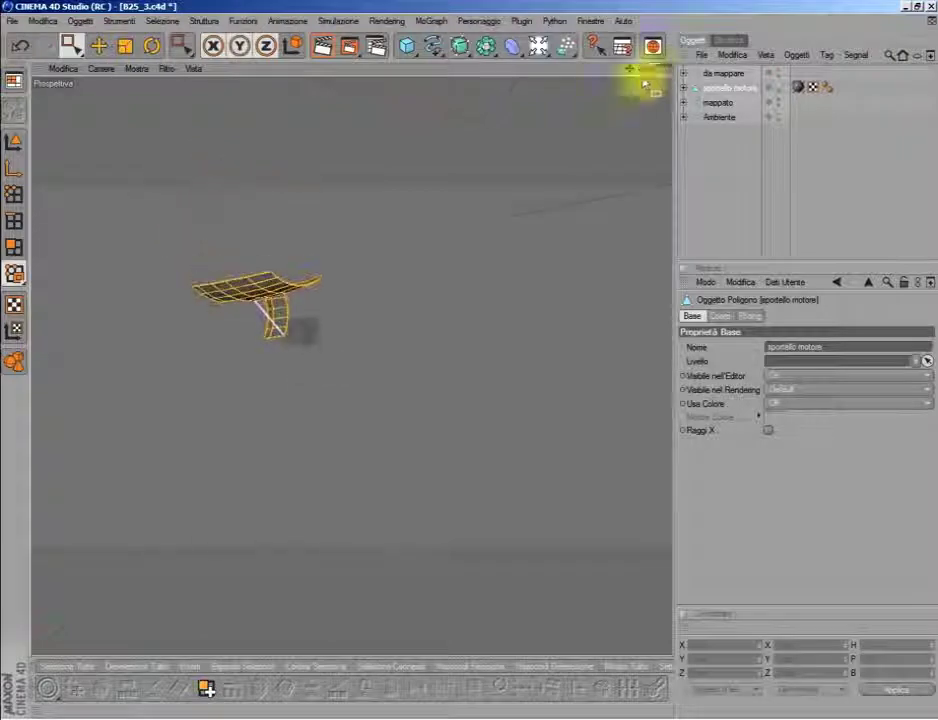
{"action": "middle_click", "coordinate": [575, 143]}
{"action": "middle_click", "coordinate": [575, 143]}
{"action": "scroll", "coordinate": [486, 216], "scroll_direction": "up", "scroll_amount": 3}
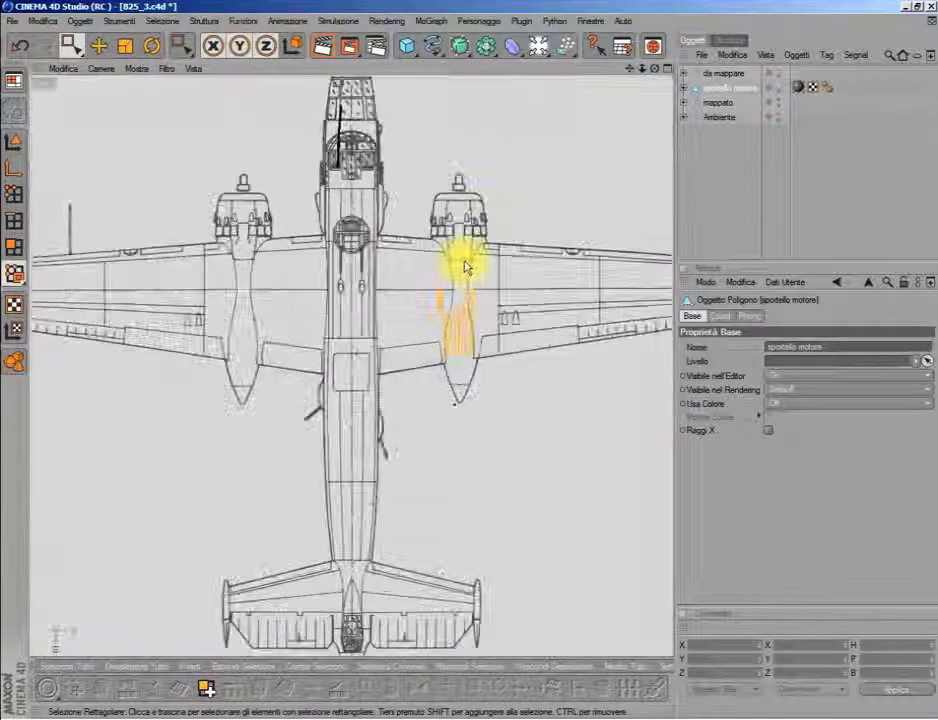
{"action": "scroll", "coordinate": [465, 262], "scroll_direction": "up", "scroll_amount": 3}
{"action": "left_click_drag", "start_coordinate": [629, 68], "coordinate": [88, 88]}
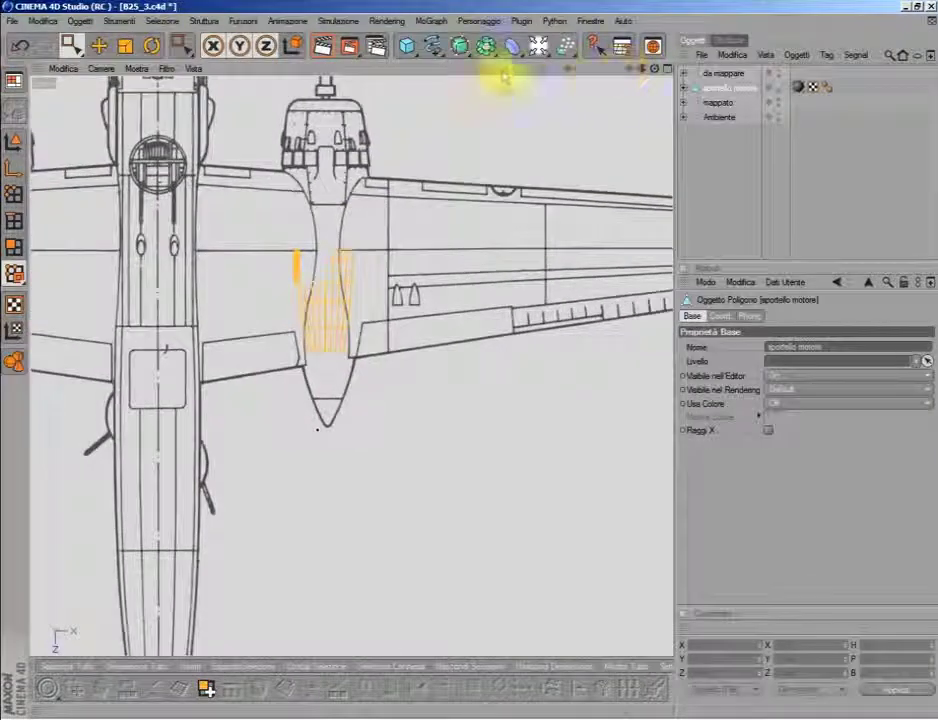
{"action": "left_click", "coordinate": [67, 43]}
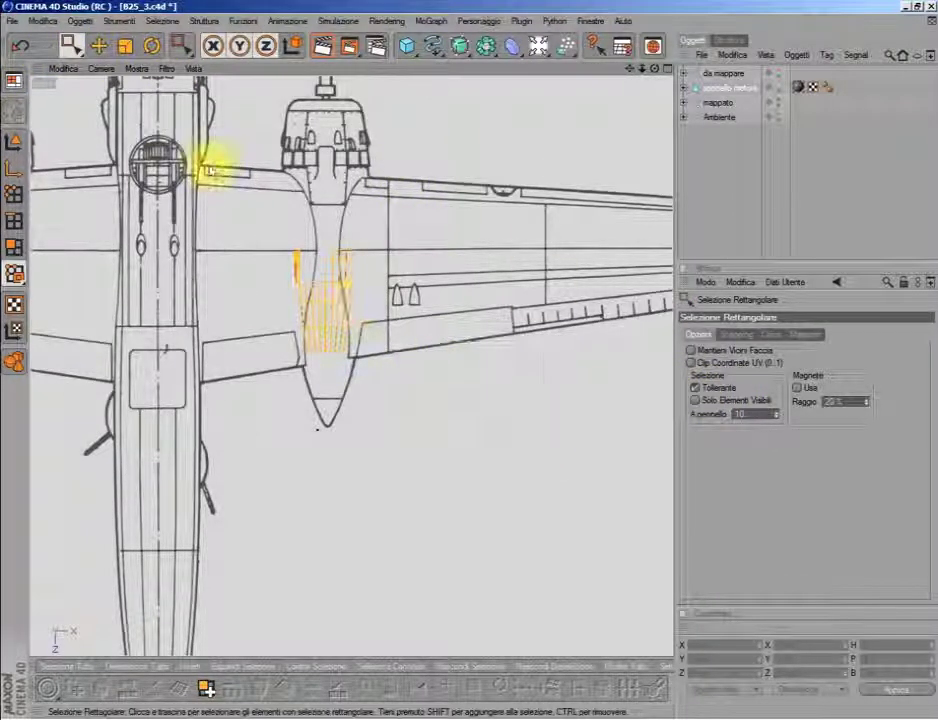
Step: Switch to the BP UV Edit layout and bring the engine door UVs into view
{"action": "left_click", "coordinate": [15, 80]}
{"action": "left_click", "coordinate": [63, 109]}
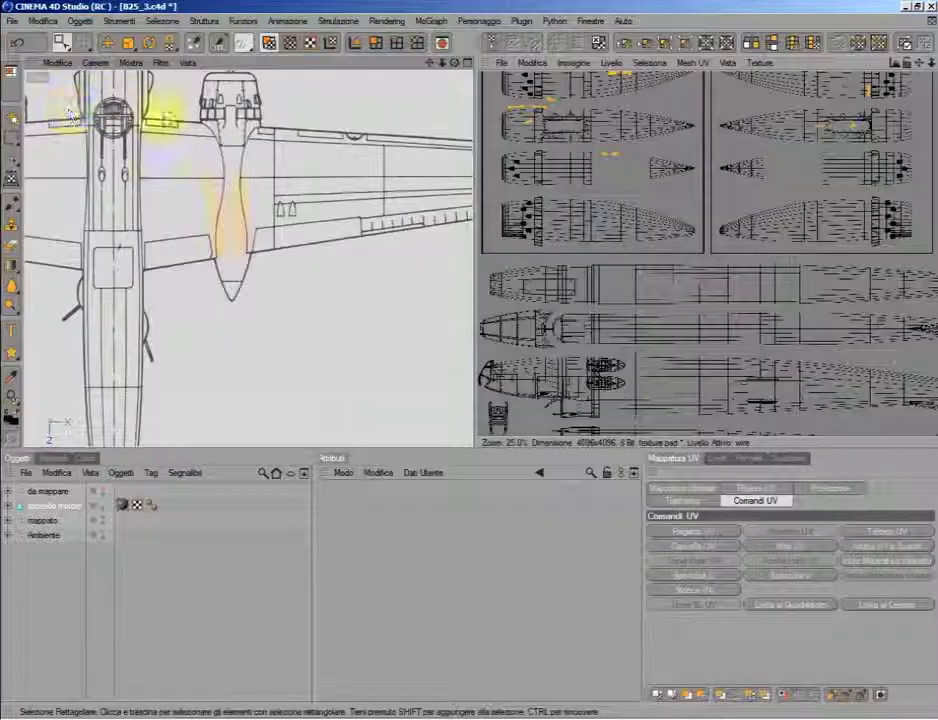
{"action": "scroll", "coordinate": [715, 165], "scroll_direction": "down", "scroll_amount": 2}
{"action": "left_click", "coordinate": [829, 488]}
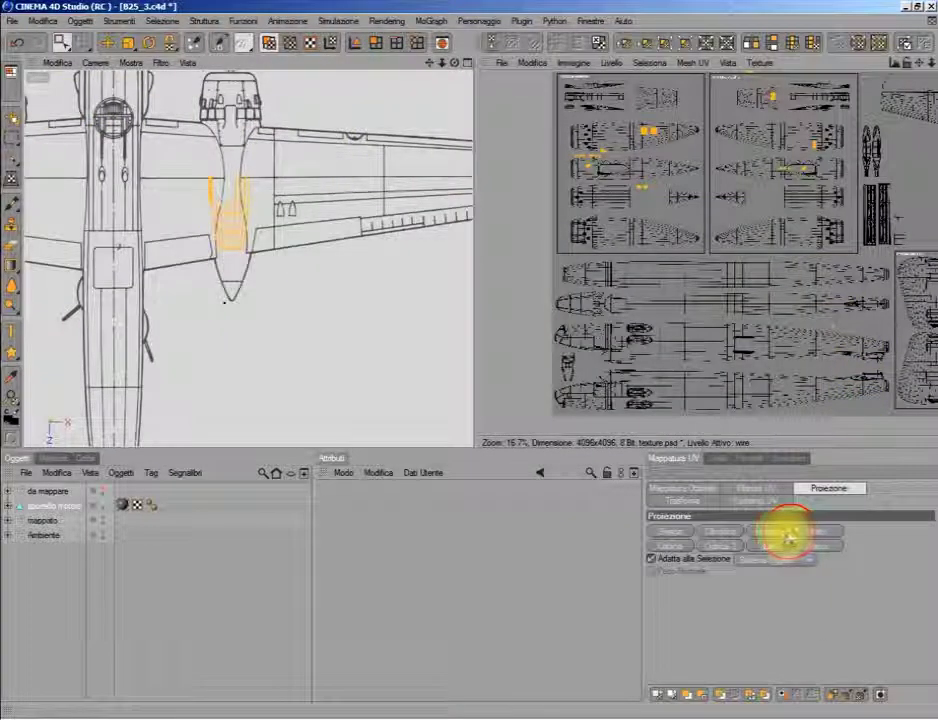
{"action": "scroll", "coordinate": [804, 192], "scroll_direction": "down", "scroll_amount": 1}
{"action": "right_click", "coordinate": [766, 132]}
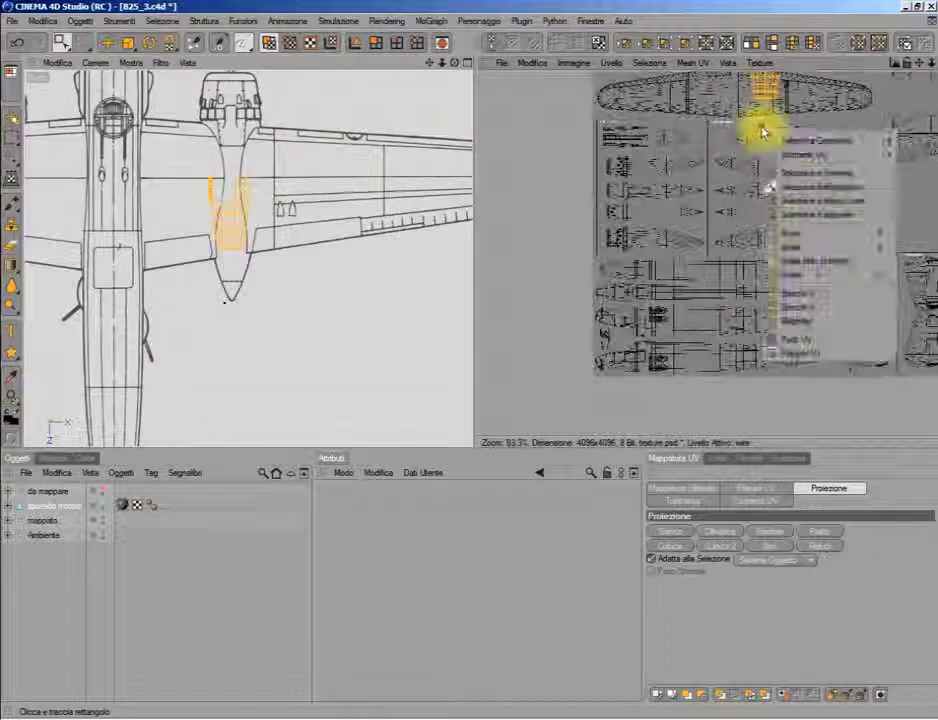
{"action": "left_click", "coordinate": [790, 232]}
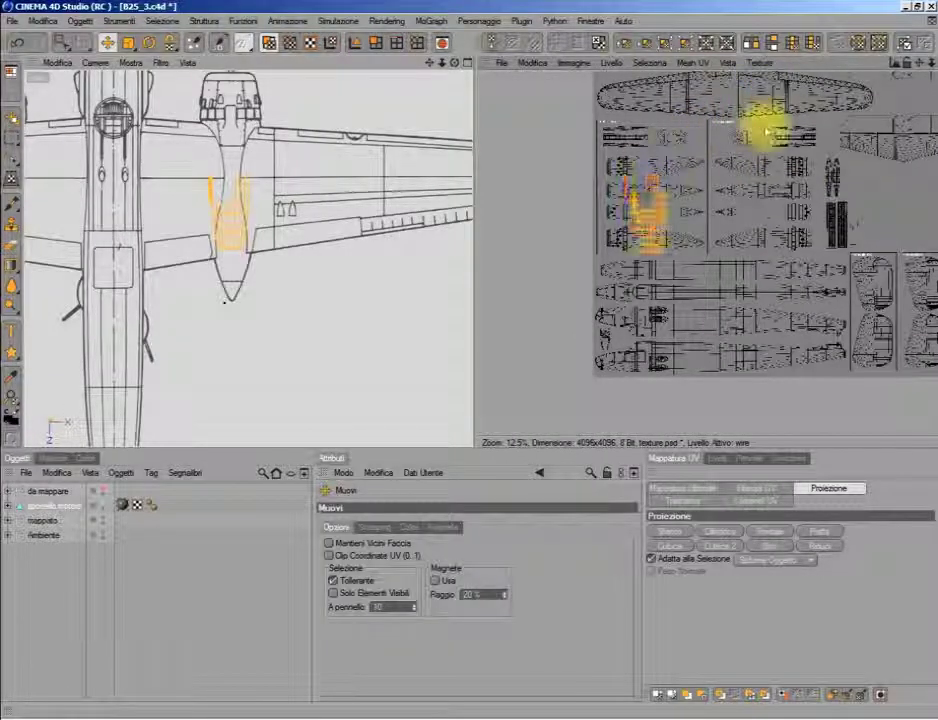
{"action": "scroll", "coordinate": [707, 173], "scroll_direction": "up", "scroll_amount": 3}
{"action": "scroll", "coordinate": [869, 73], "scroll_direction": "up", "scroll_amount": 1}
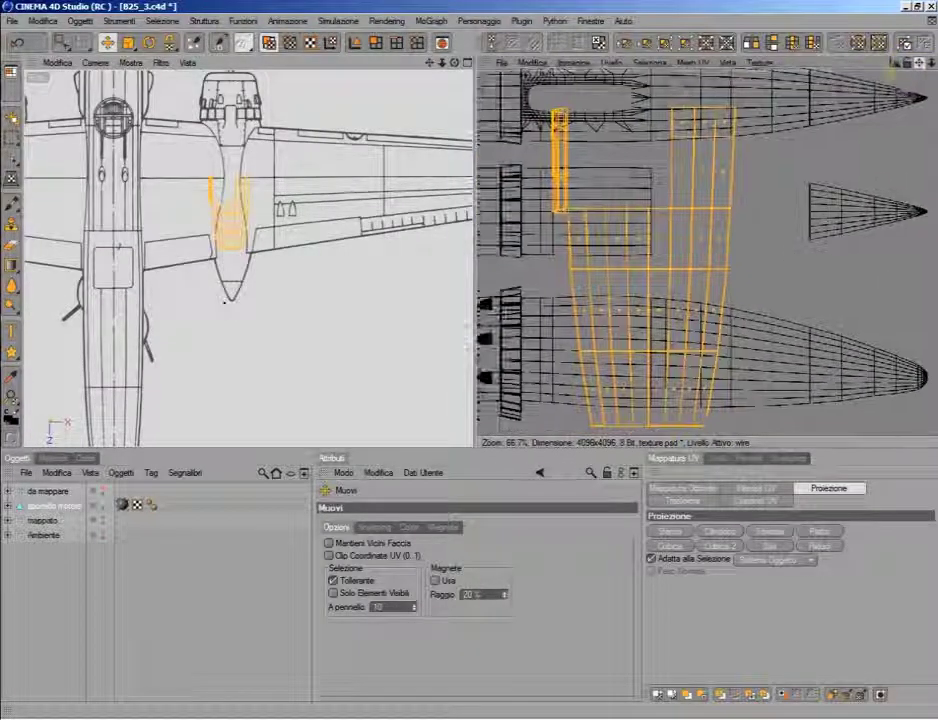
{"action": "middle_click_drag", "start_coordinate": [869, 73], "coordinate": [855, 110]}
Step: Rotate the selected engine door UV islands by 90° from the Transform settings
{"action": "right_click", "coordinate": [688, 232]}
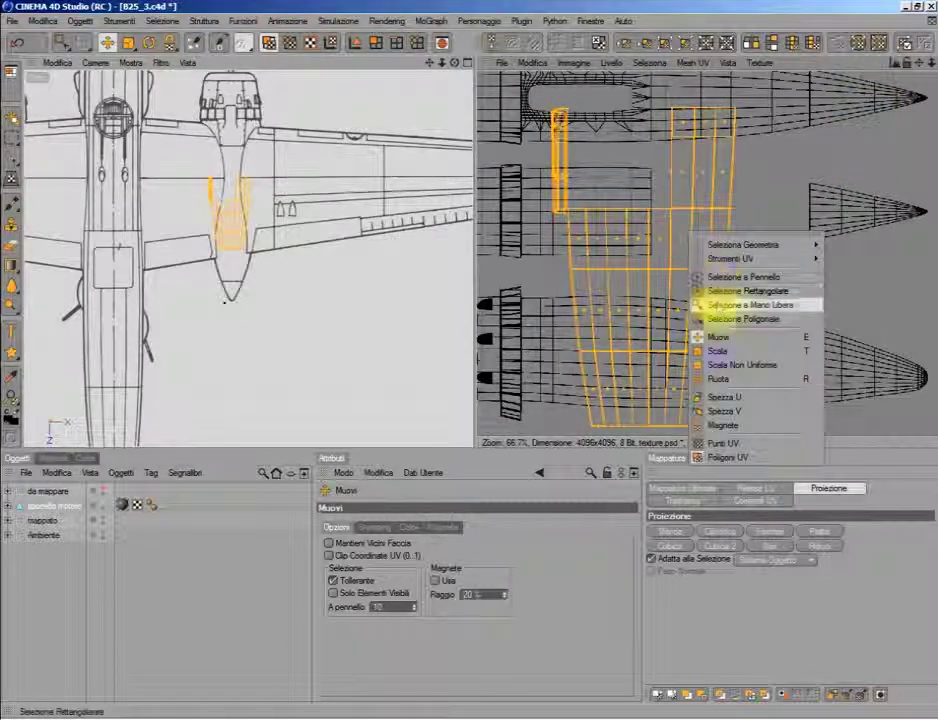
{"action": "left_click", "coordinate": [713, 503]}
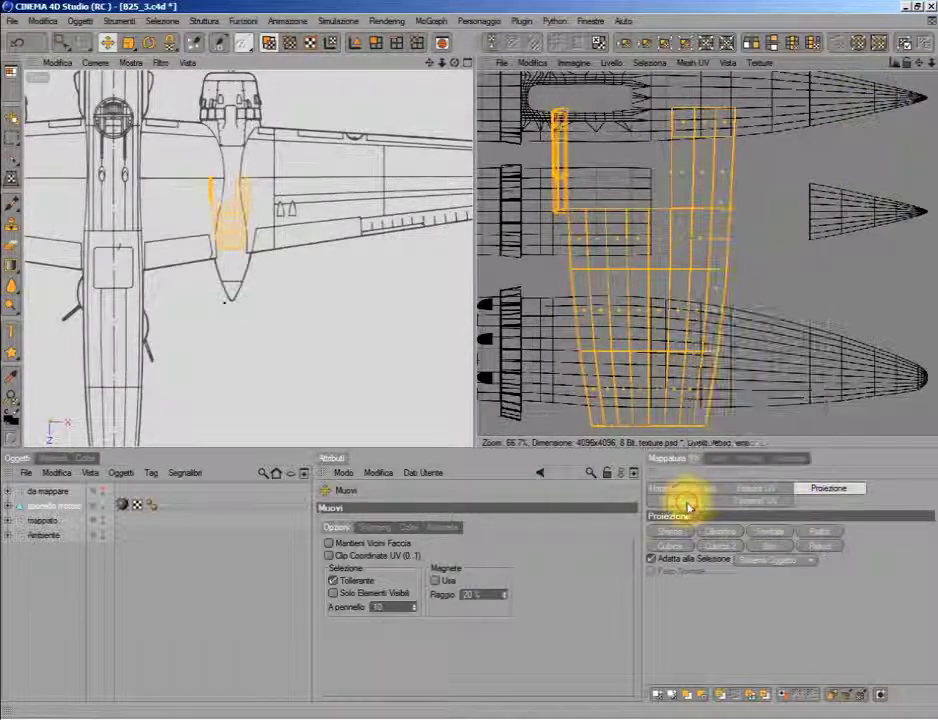
{"action": "left_click", "coordinate": [688, 500]}
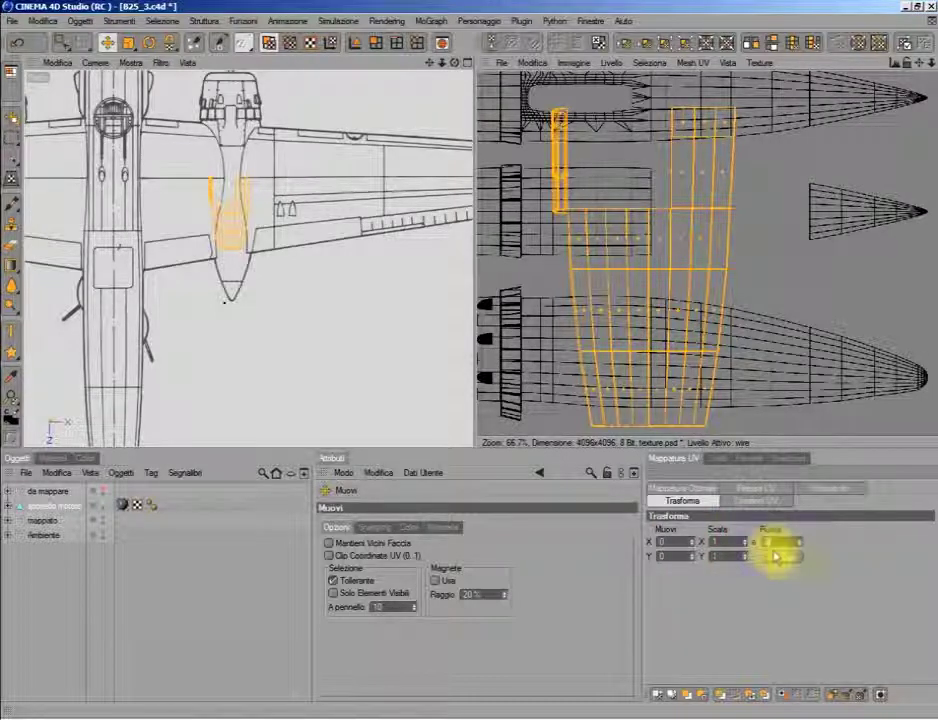
{"action": "left_click", "coordinate": [777, 557]}
Step: Move the door UVs right onto free atlas space and shrink them into a compact block
{"action": "right_click", "coordinate": [690, 268]}
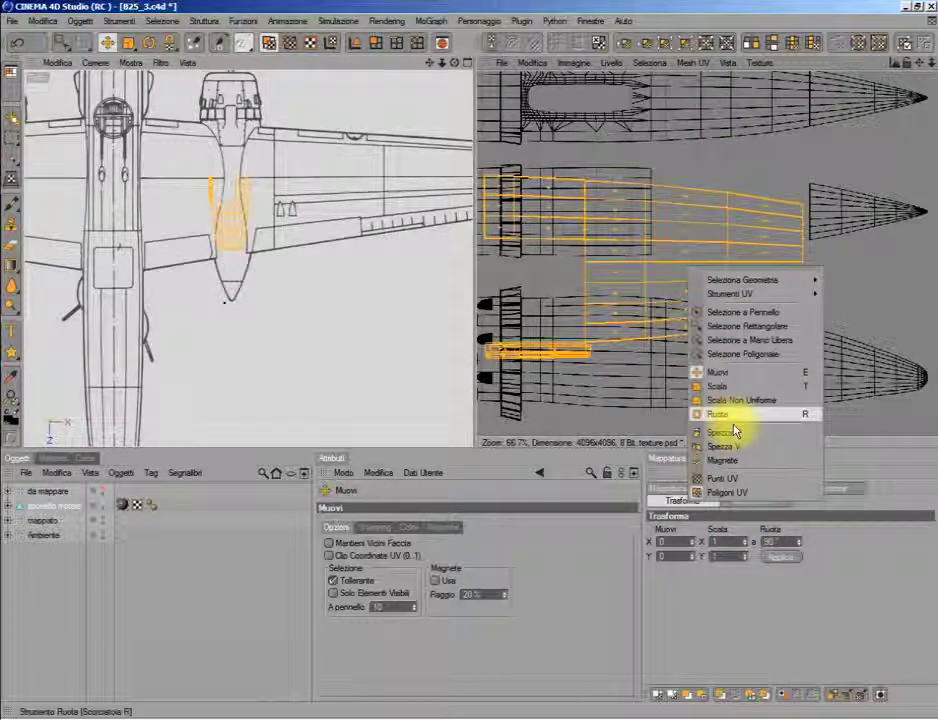
{"action": "left_click", "coordinate": [738, 378]}
{"action": "left_click_drag", "start_coordinate": [580, 234], "coordinate": [747, 222]}
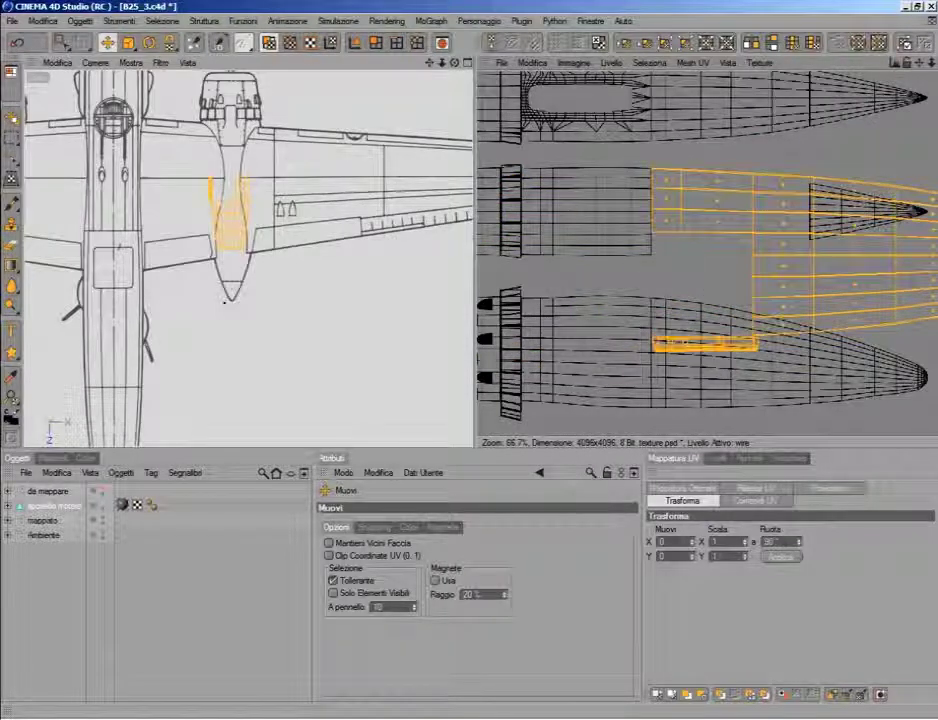
{"action": "right_click", "coordinate": [572, 228]}
{"action": "left_click", "coordinate": [596, 347]}
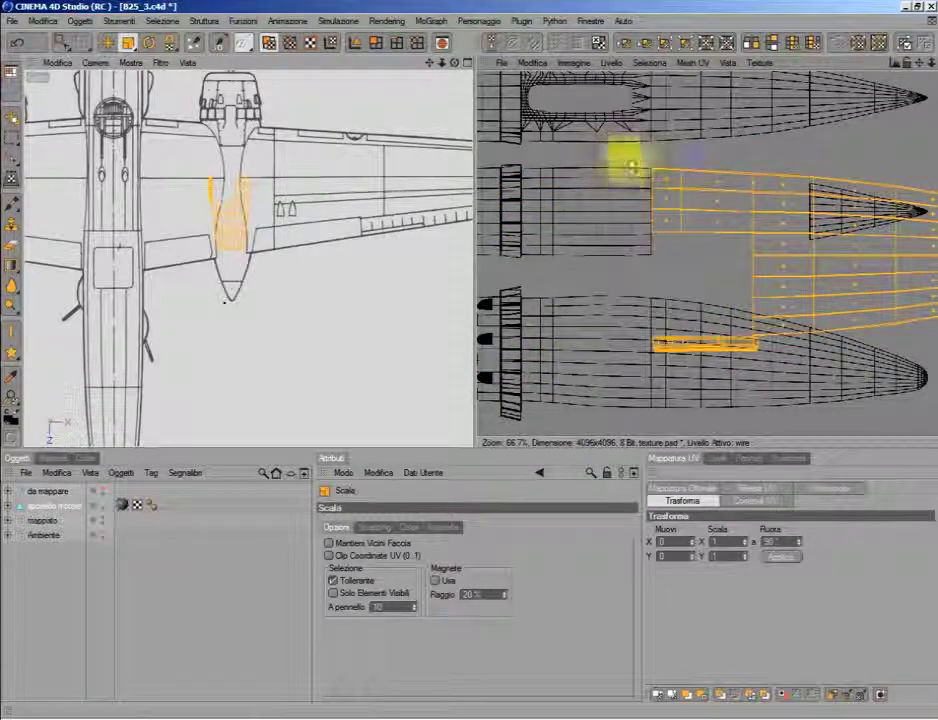
{"action": "mouse_move", "coordinate": [628, 157]}
{"action": "left_mouse_down"}
{"action": "mouse_move", "coordinate": [570, 162]}
{"action": "mouse_move", "coordinate": [590, 163]}
{"action": "left_mouse_up"}
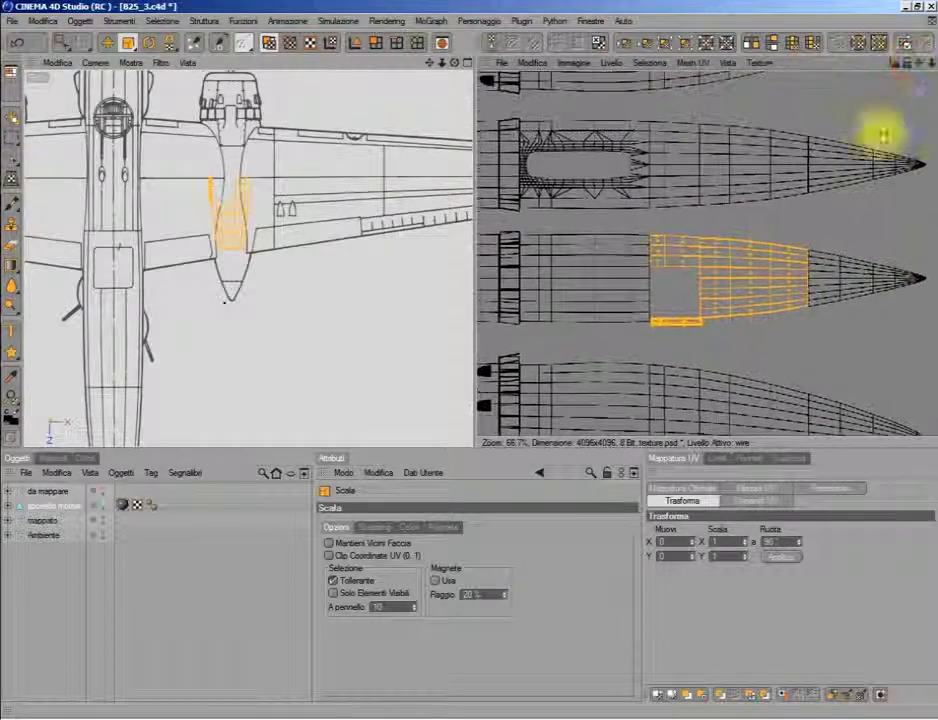
{"action": "scroll", "coordinate": [870, 150], "scroll_direction": "up", "scroll_amount": 5}
Step: Maximize the UV editor, nudge the door UVs left, and enlarge the orange island slightly
{"action": "left_click", "coordinate": [930, 25]}
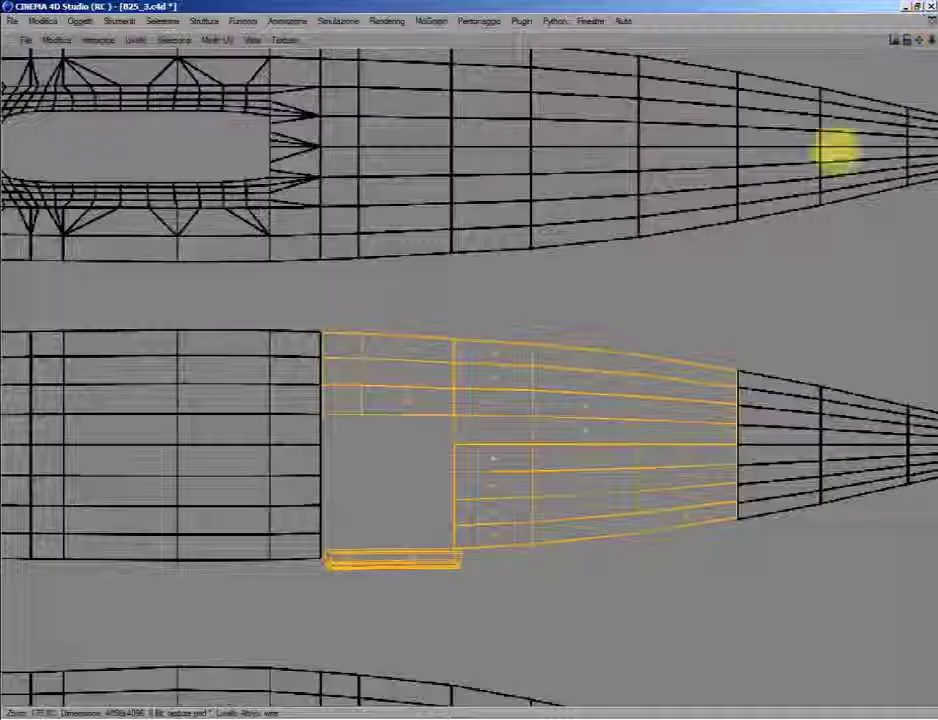
{"action": "scroll", "coordinate": [691, 268], "scroll_direction": "up", "scroll_amount": 1}
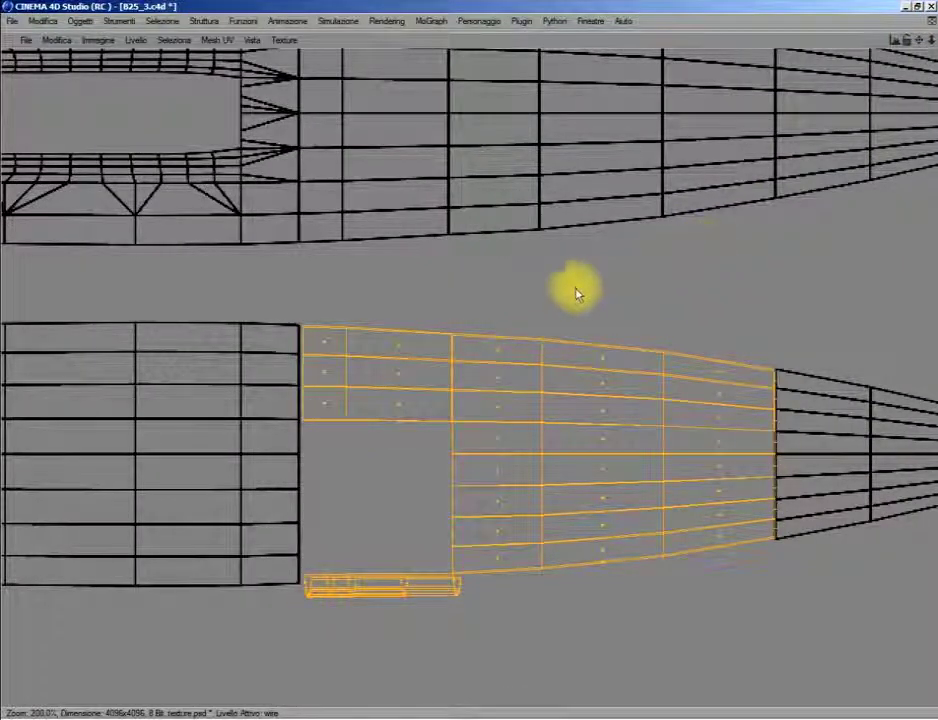
{"action": "right_click", "coordinate": [486, 333]}
{"action": "left_click", "coordinate": [517, 429]}
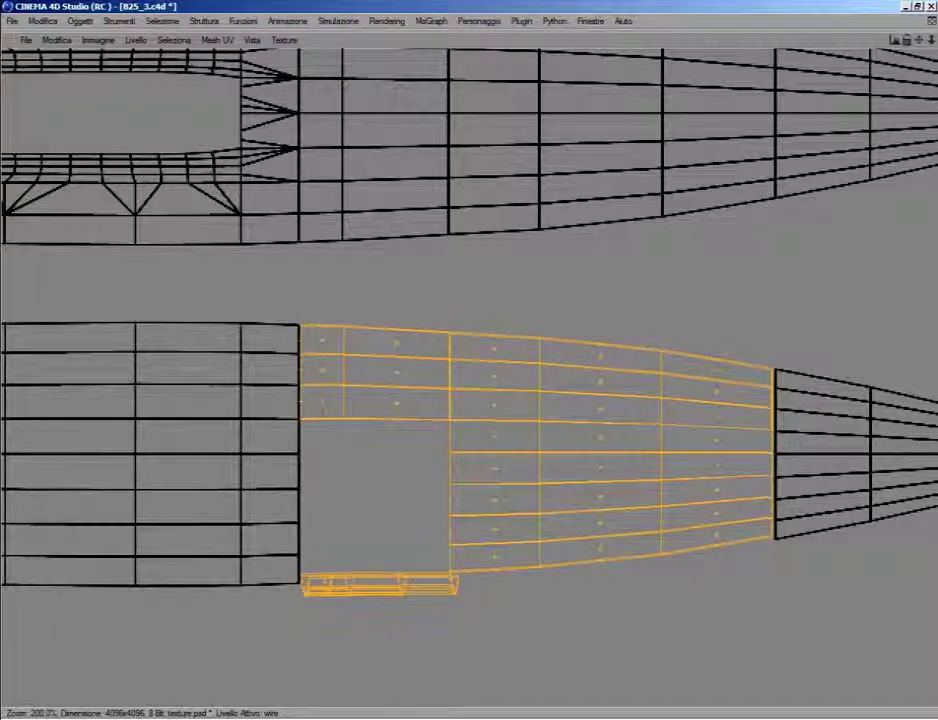
{"action": "right_click", "coordinate": [470, 402]}
{"action": "left_click", "coordinate": [508, 519]}
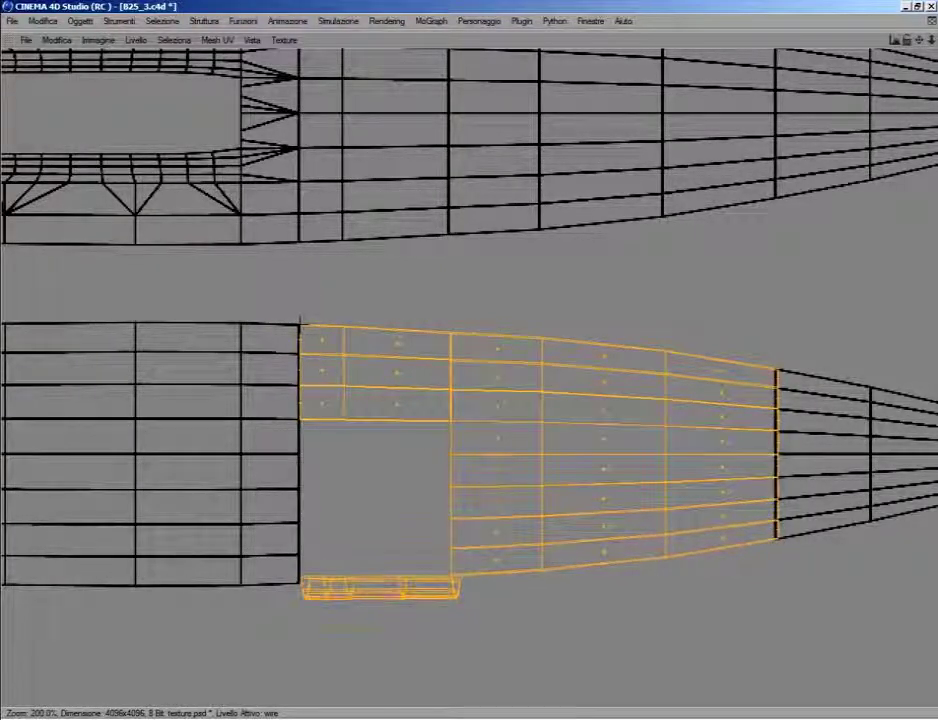
{"action": "left_click_drag", "start_coordinate": [328, 430], "coordinate": [334, 430]}
Step: Switch to UV polygon selection and select only the small strip below the island
{"action": "right_click", "coordinate": [277, 306]}
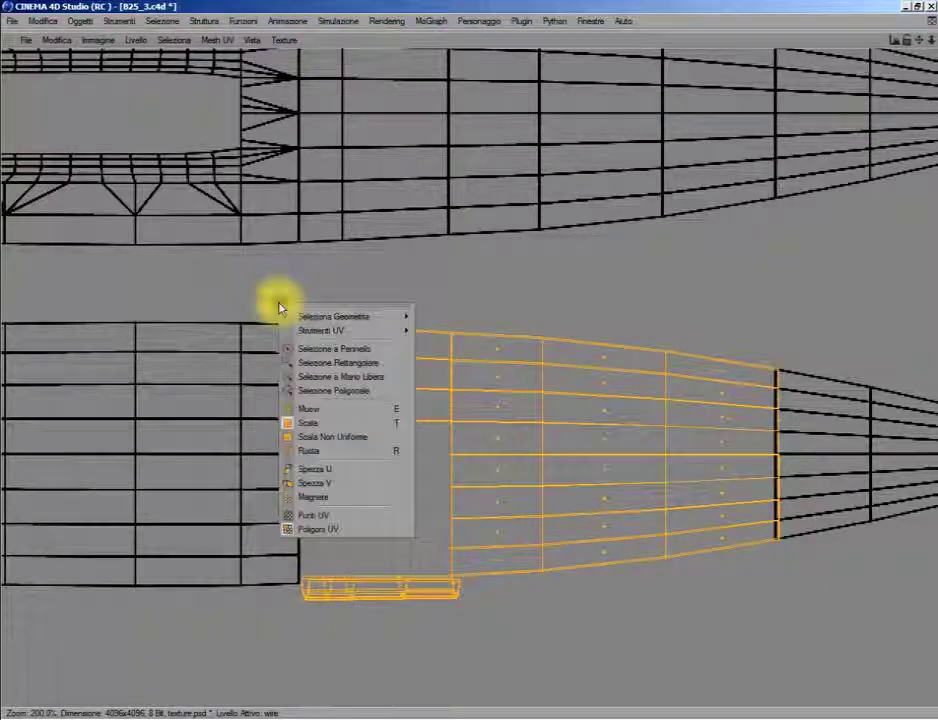
{"action": "left_click", "coordinate": [306, 412]}
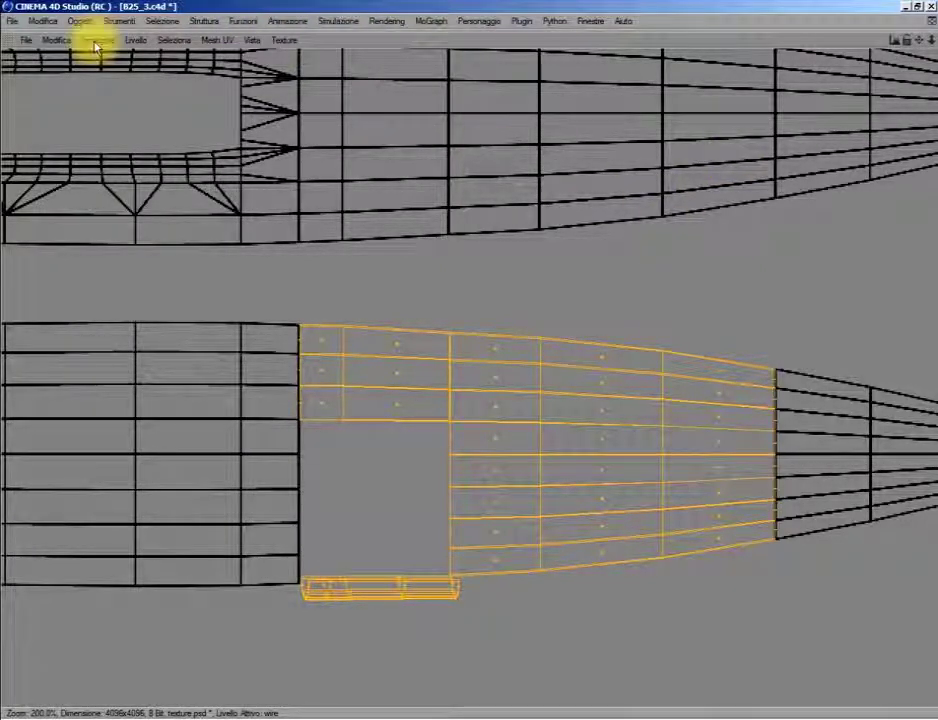
{"action": "right_click", "coordinate": [155, 132]}
{"action": "left_click", "coordinate": [160, 177]}
{"action": "left_click", "coordinate": [362, 535]}
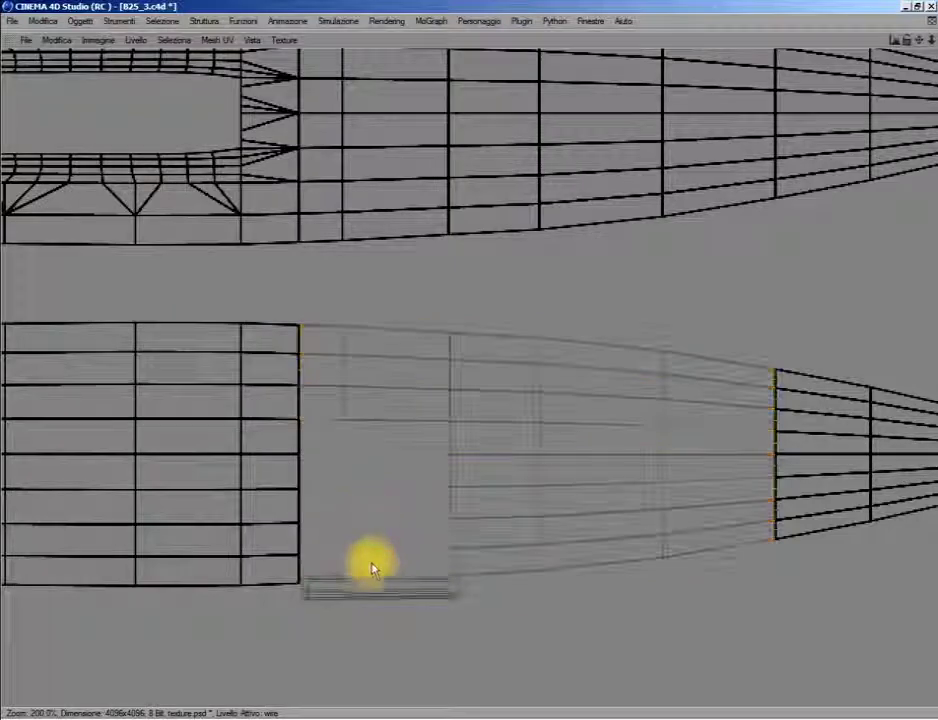
{"action": "left_click", "coordinate": [373, 590]}
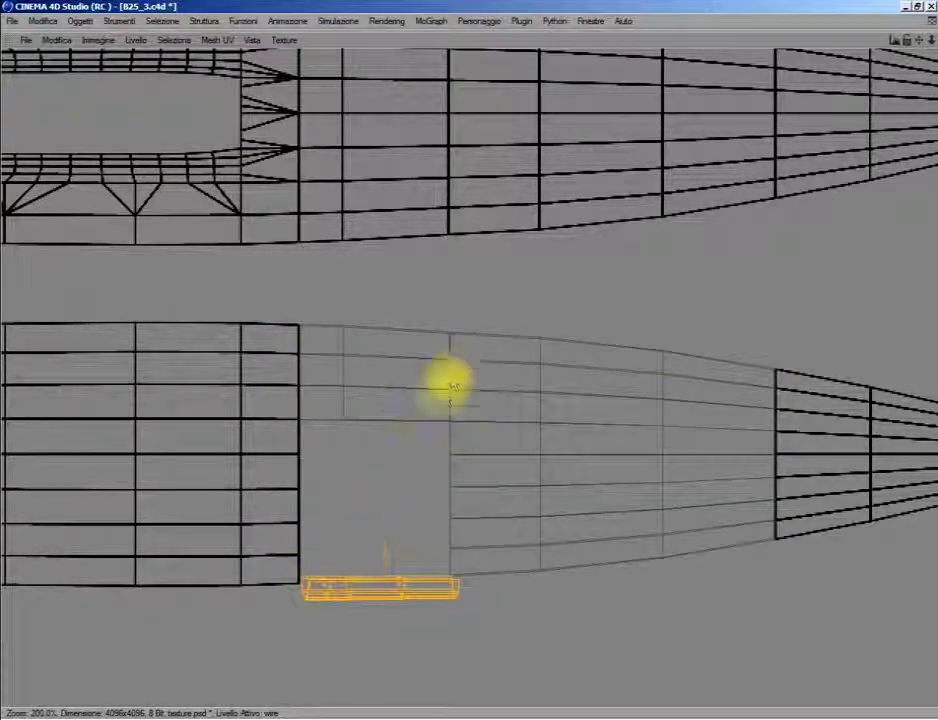
{"action": "scroll", "coordinate": [459, 378], "scroll_direction": "down", "scroll_amount": 2}
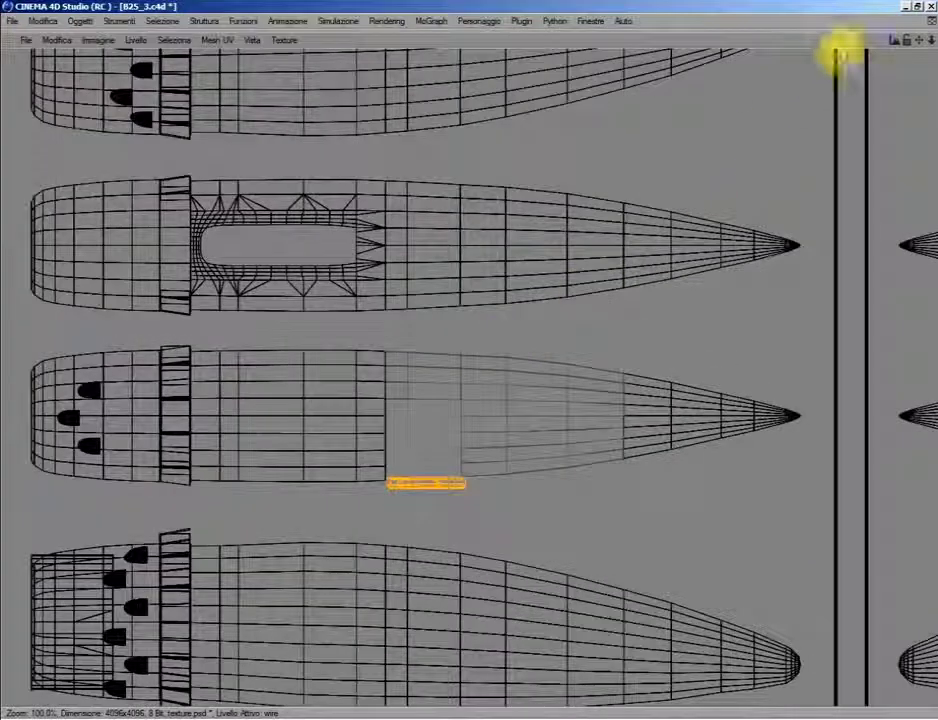
Step: Restore the full layout, start Mappatura Interattiva, and rotate the projection grid to face the strip
{"action": "left_click", "coordinate": [925, 40]}
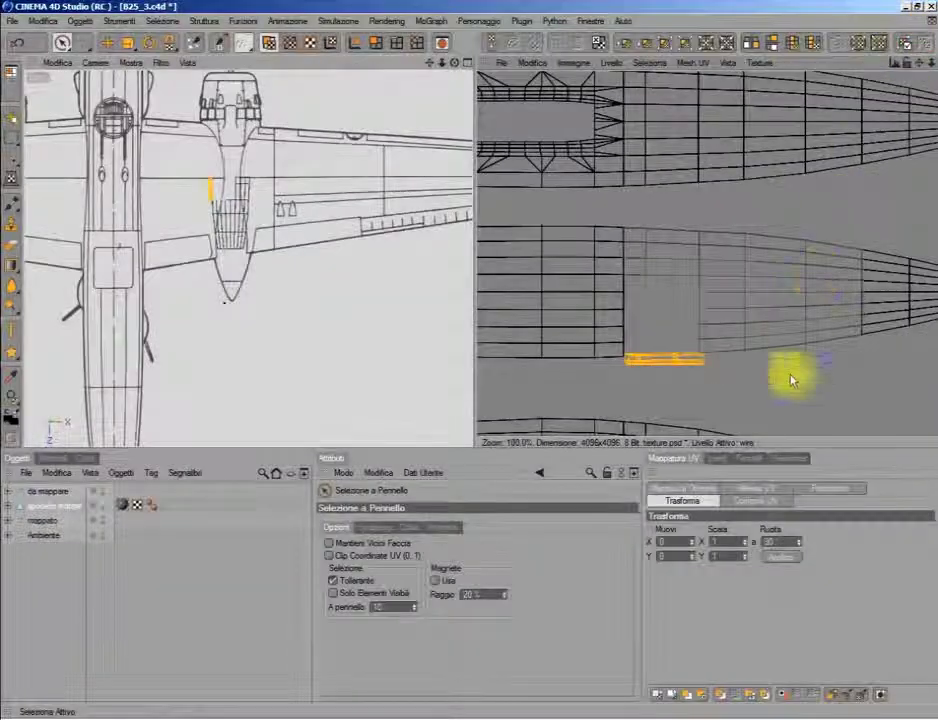
{"action": "left_click", "coordinate": [772, 501]}
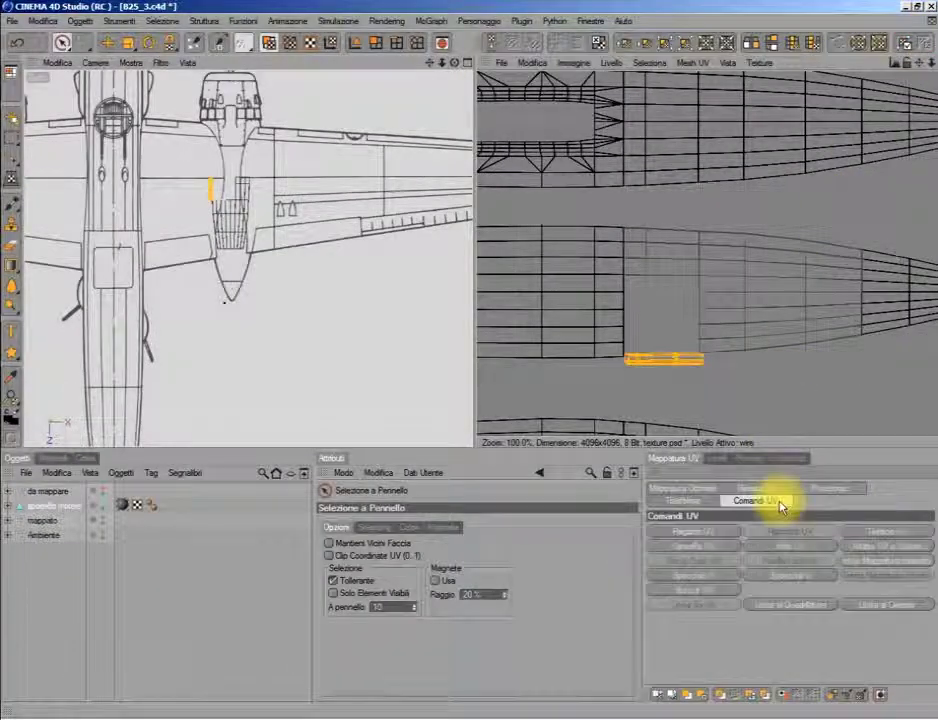
{"action": "left_click", "coordinate": [857, 566]}
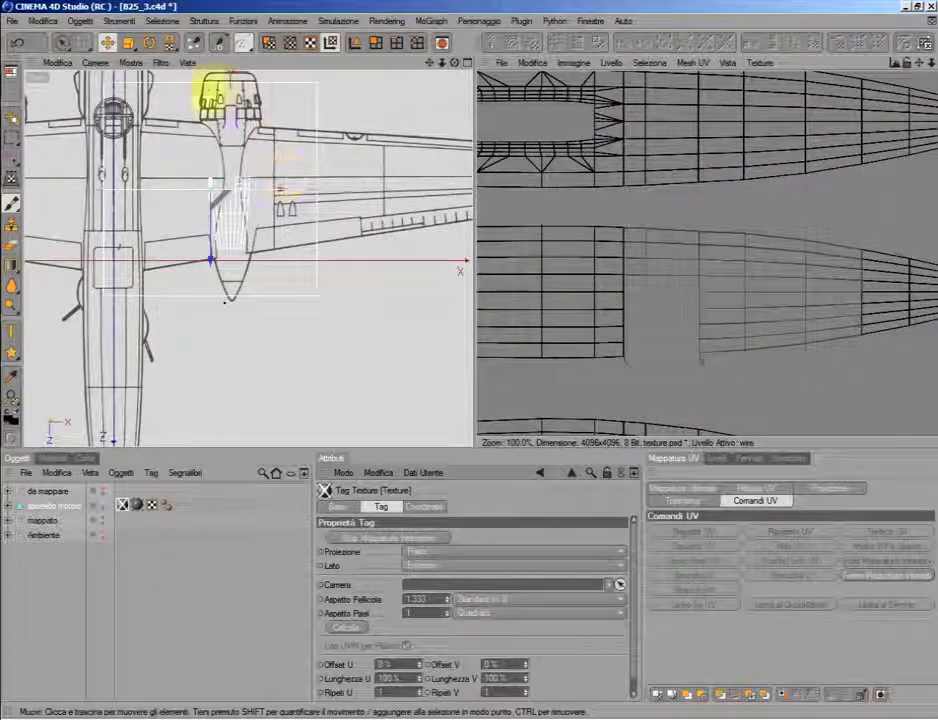
{"action": "left_click", "coordinate": [149, 42]}
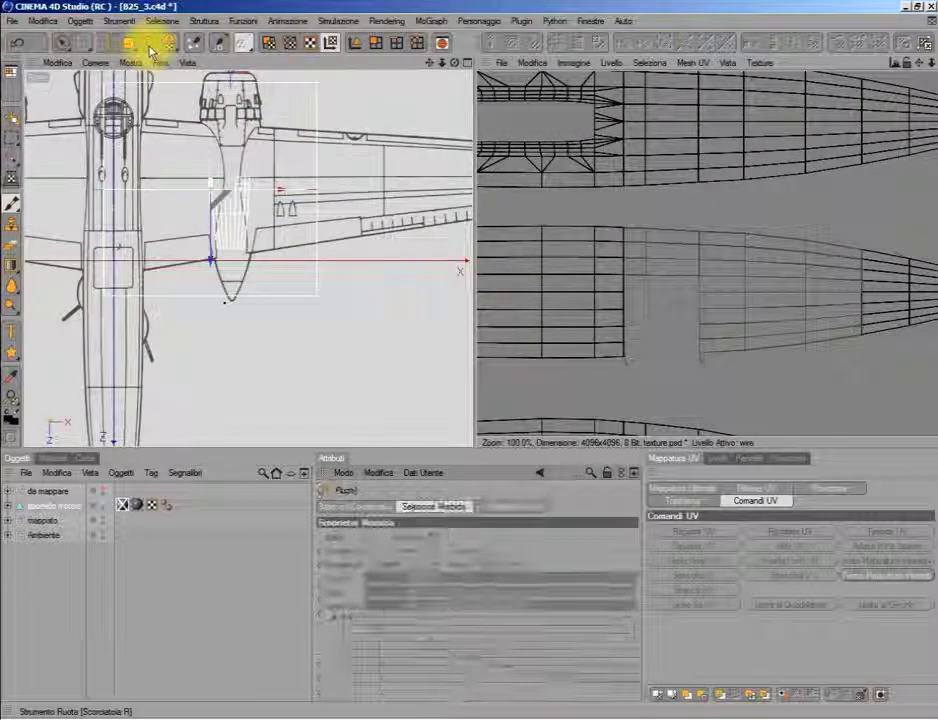
{"action": "left_click_drag", "start_coordinate": [226, 193], "coordinate": [208, 193]}
{"action": "middle_click", "coordinate": [208, 193]}
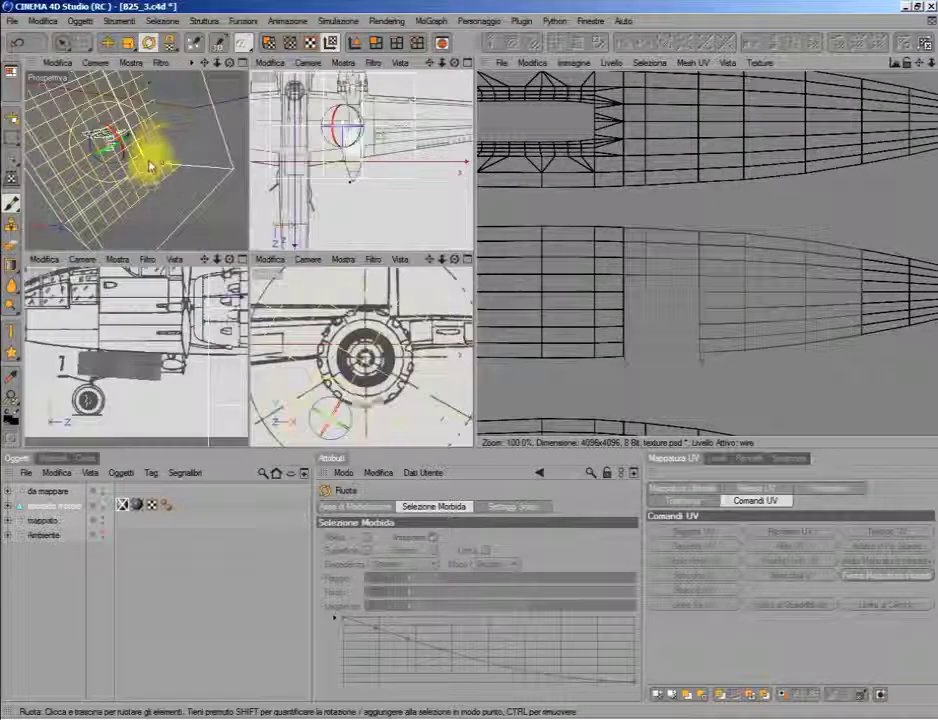
{"action": "middle_click", "coordinate": [147, 150]}
{"action": "mouse_move", "coordinate": [147, 167]}
{"action": "left_mouse_down", "text": "alt"}
{"action": "mouse_move", "coordinate": [303, 167]}
{"action": "mouse_move", "coordinate": [305, 175]}
{"action": "left_mouse_up", "text": "alt"}
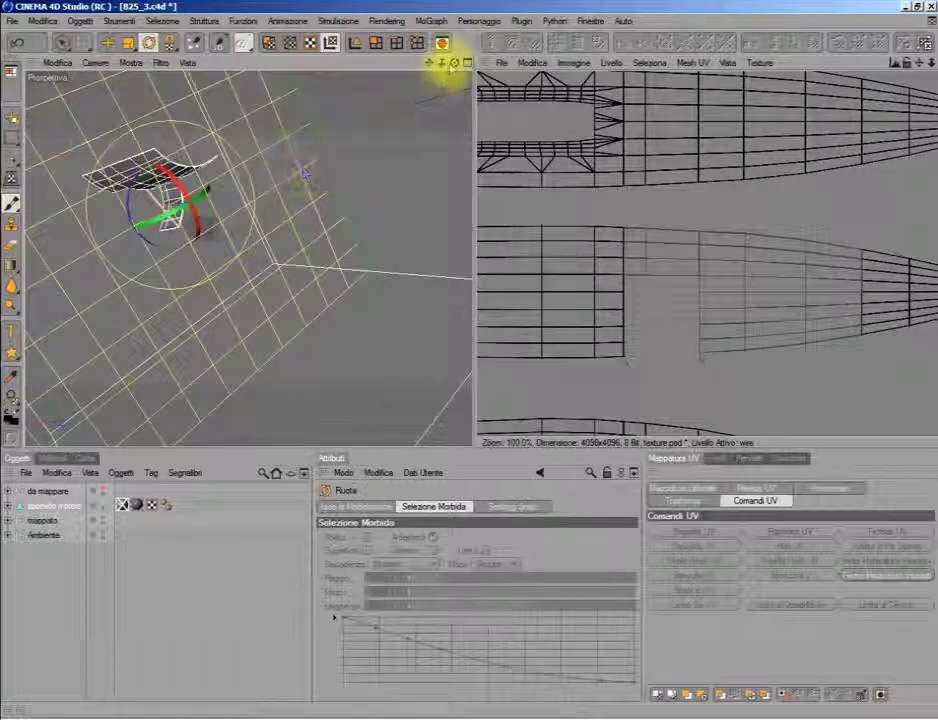
{"action": "left_click_drag", "start_coordinate": [446, 69], "coordinate": [440, 63]}
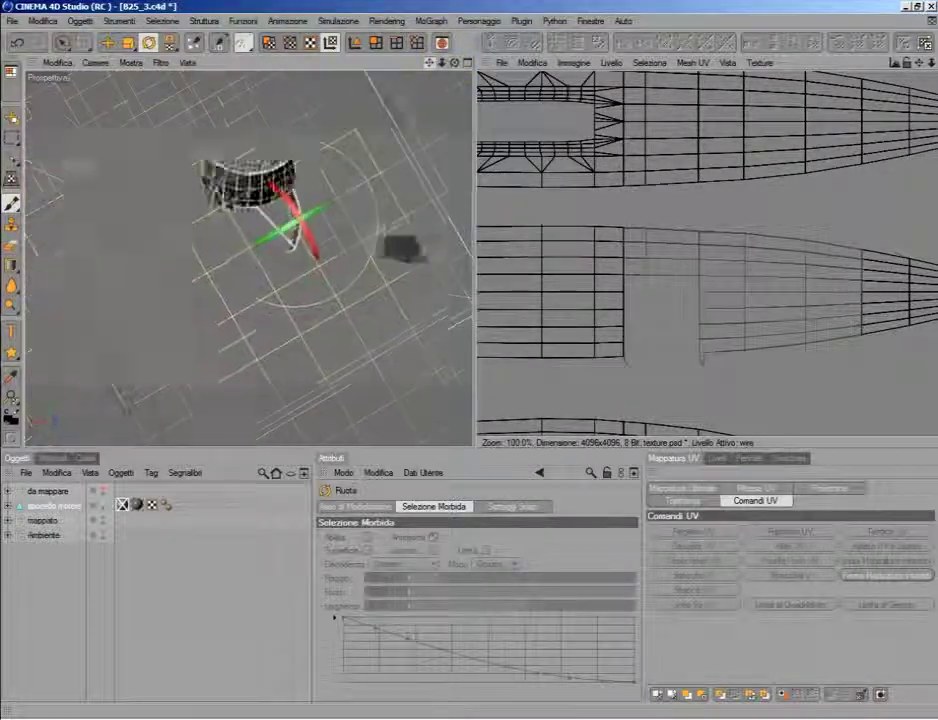
{"action": "mouse_move", "coordinate": [94, 272]}
{"action": "left_mouse_down"}
{"action": "mouse_move", "coordinate": [172, 242]}
{"action": "mouse_move", "coordinate": [176, 266]}
{"action": "mouse_move", "coordinate": [208, 270]}
{"action": "left_mouse_up"}
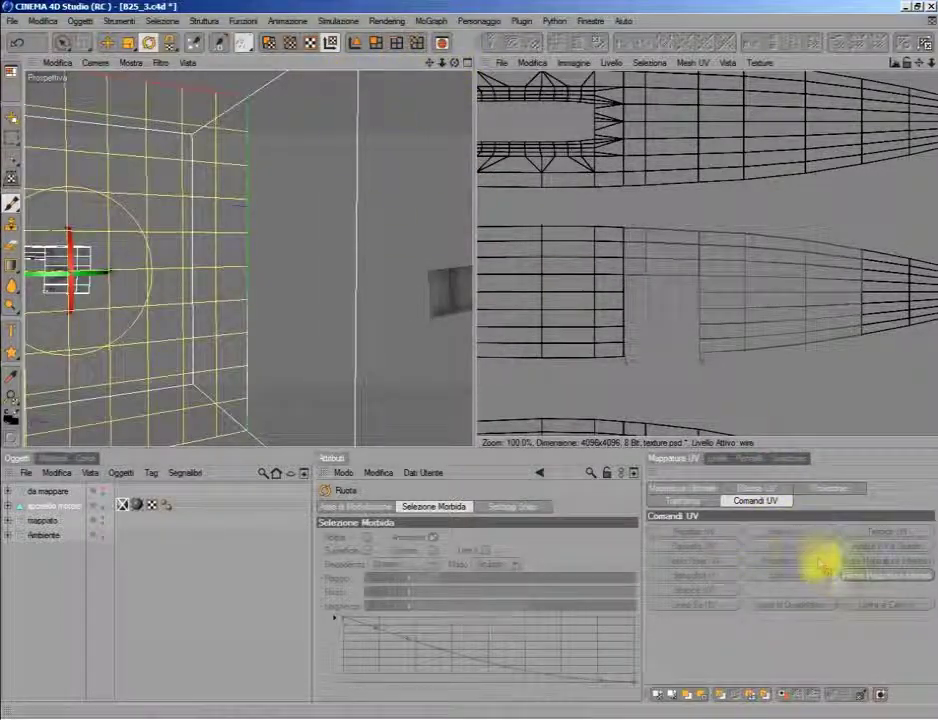
Step: End the adjustment, undo the last projection change, then restart interactive mapping
{"action": "left_click", "coordinate": [848, 571]}
{"action": "left_click", "coordinate": [62, 42]}
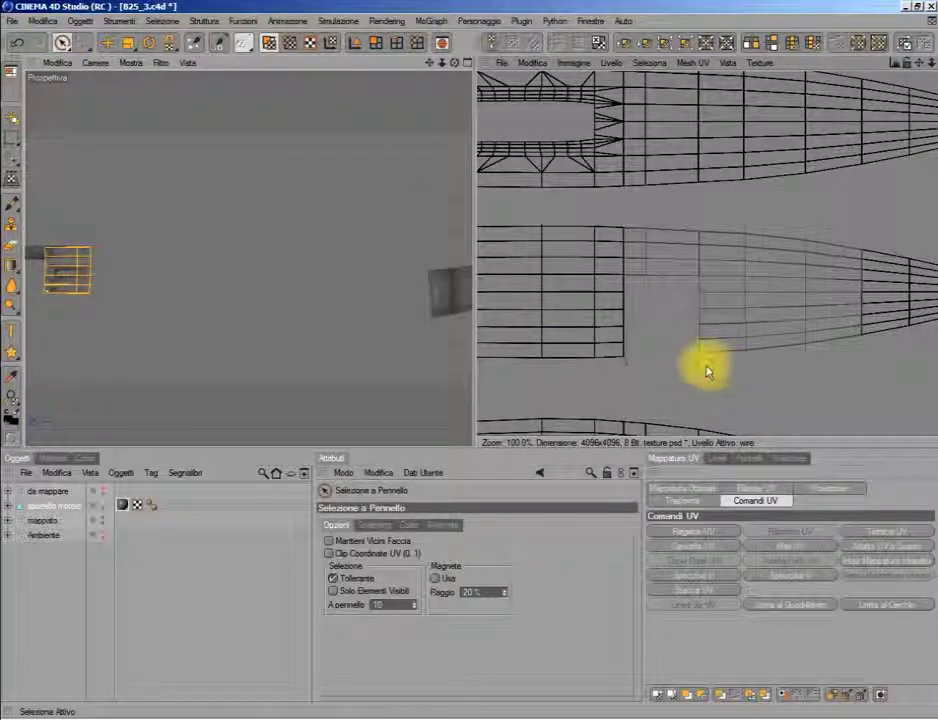
{"action": "left_click", "coordinate": [15, 44]}
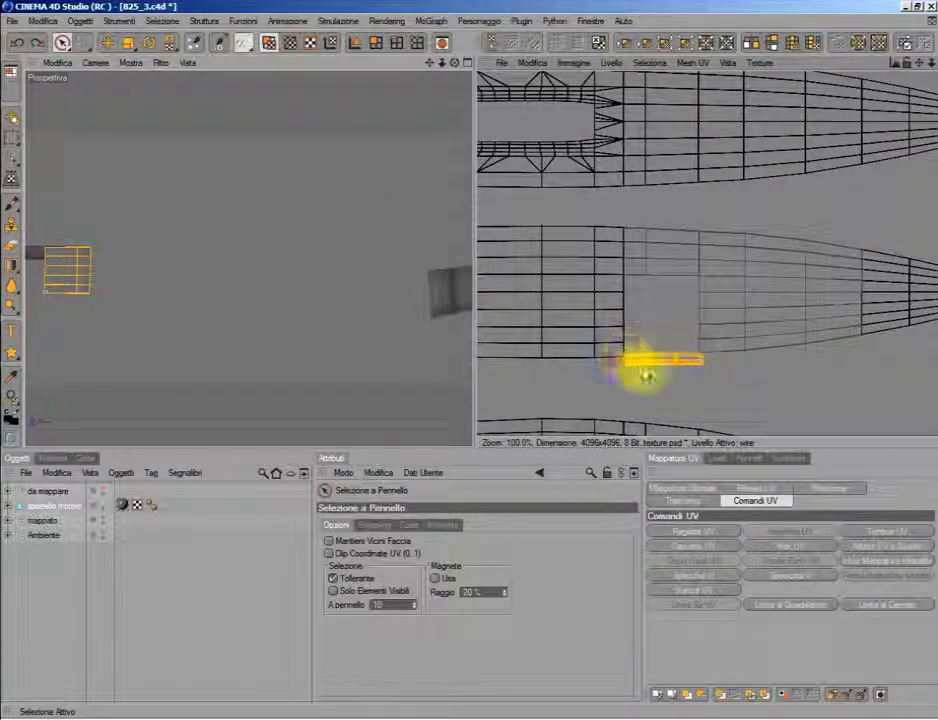
{"action": "left_click", "coordinate": [866, 574]}
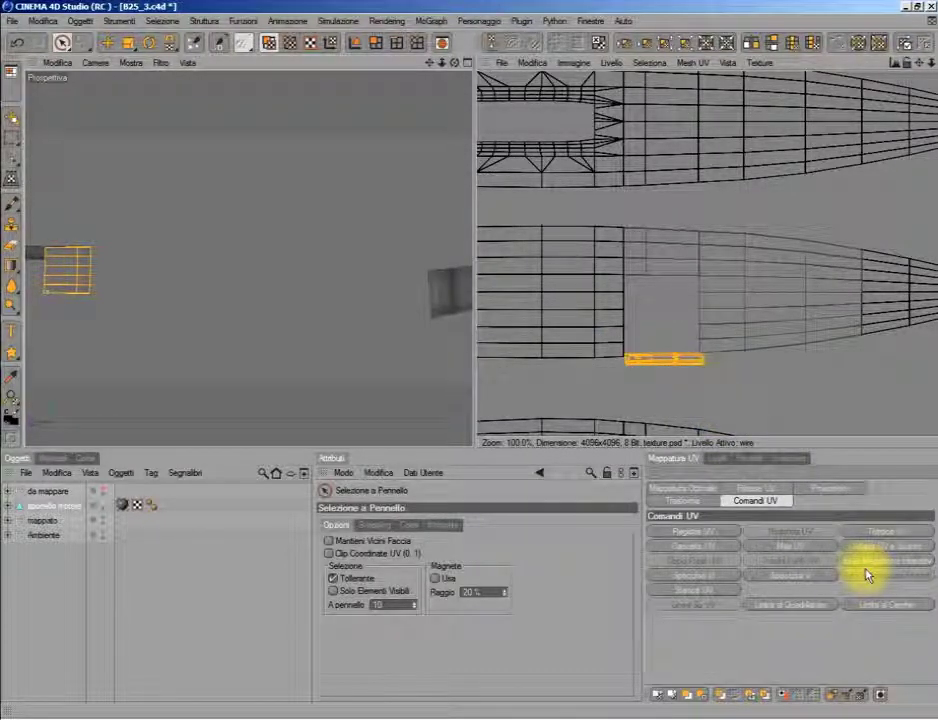
{"action": "left_click", "coordinate": [868, 568]}
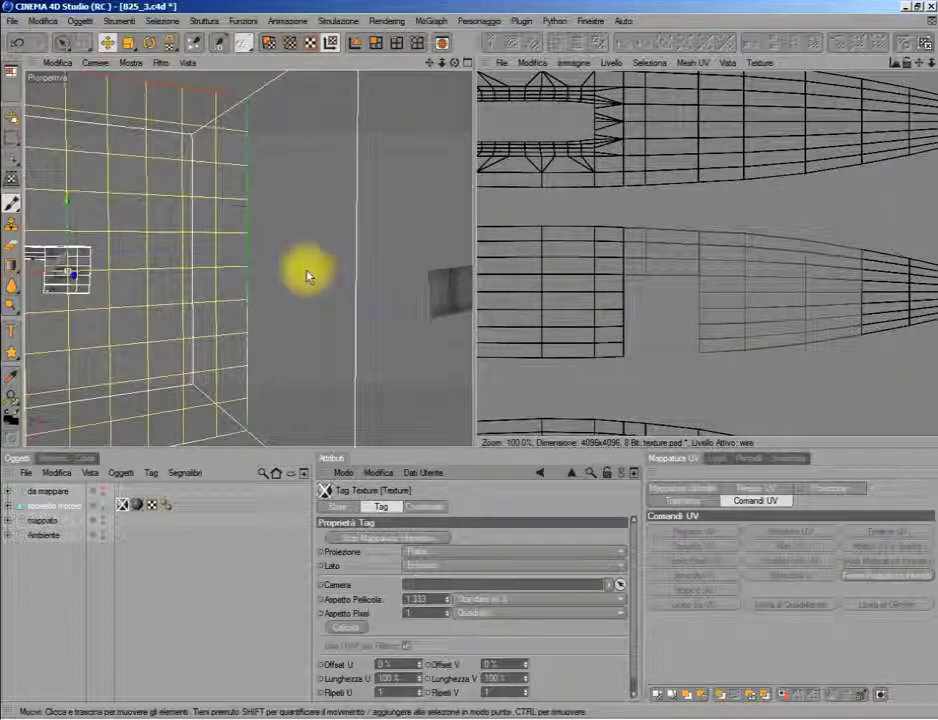
Step: Finish mapping the door strip and move its UV island into the nacelle's cut-out gap
{"action": "left_click", "coordinate": [850, 568]}
{"action": "scroll", "coordinate": [760, 283], "scroll_direction": "down", "scroll_amount": 3}
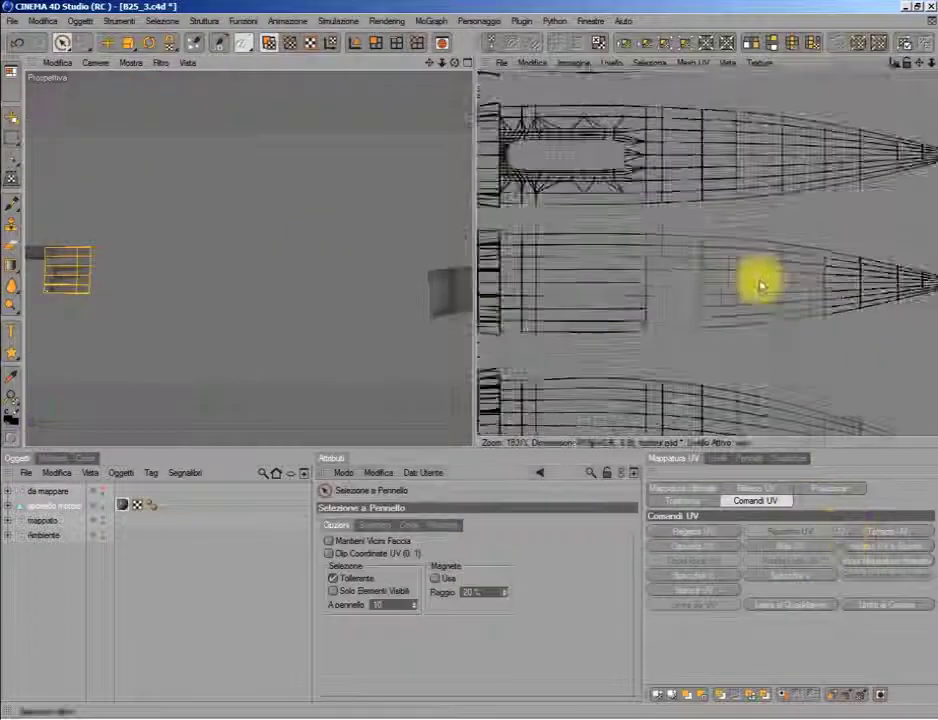
{"action": "scroll", "coordinate": [752, 250], "scroll_direction": "down", "scroll_amount": 3}
{"action": "right_click", "coordinate": [854, 209]}
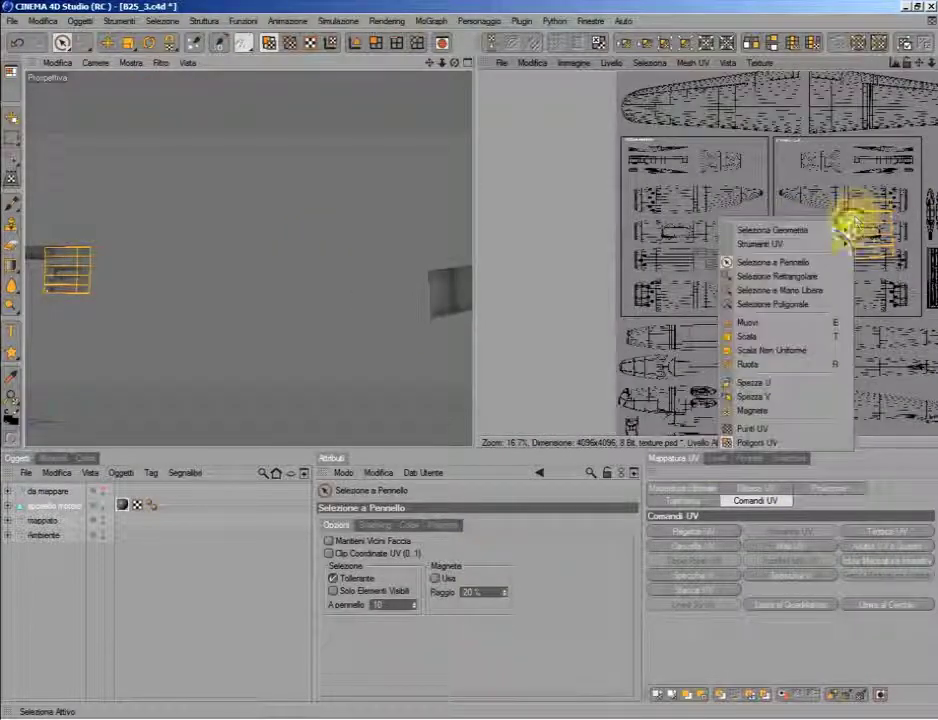
{"action": "left_click", "coordinate": [817, 318]}
{"action": "left_click_drag", "start_coordinate": [868, 262], "coordinate": [705, 268]}
{"action": "scroll", "coordinate": [708, 250], "scroll_direction": "up", "scroll_amount": 5}
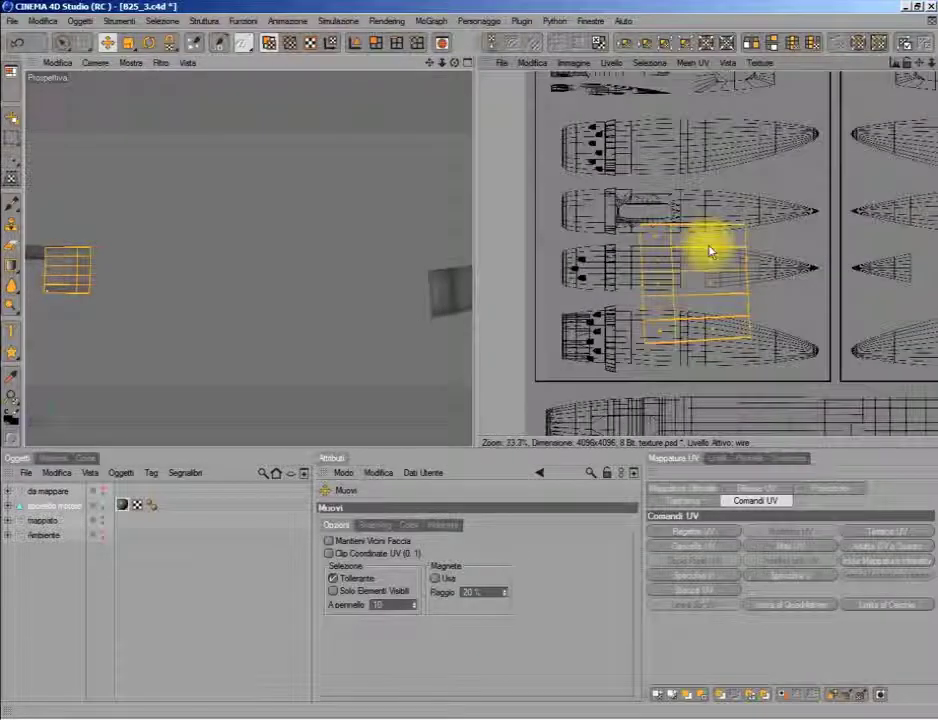
{"action": "scroll", "coordinate": [670, 267], "scroll_direction": "up", "scroll_amount": 2}
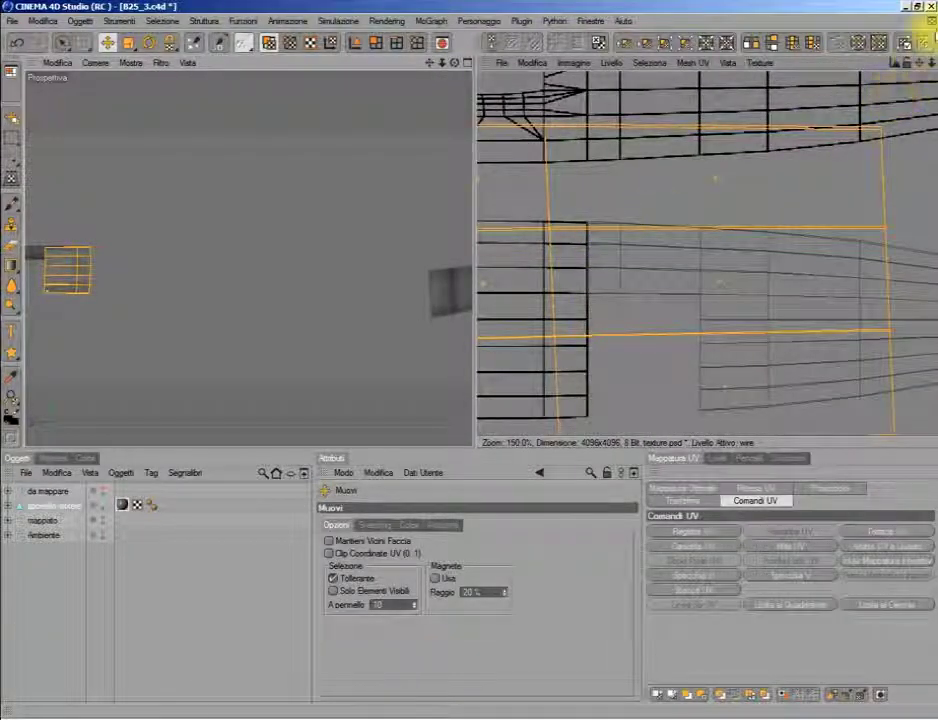
{"action": "left_click", "coordinate": [928, 62]}
{"action": "left_click_drag", "start_coordinate": [366, 325], "coordinate": [546, 495]}
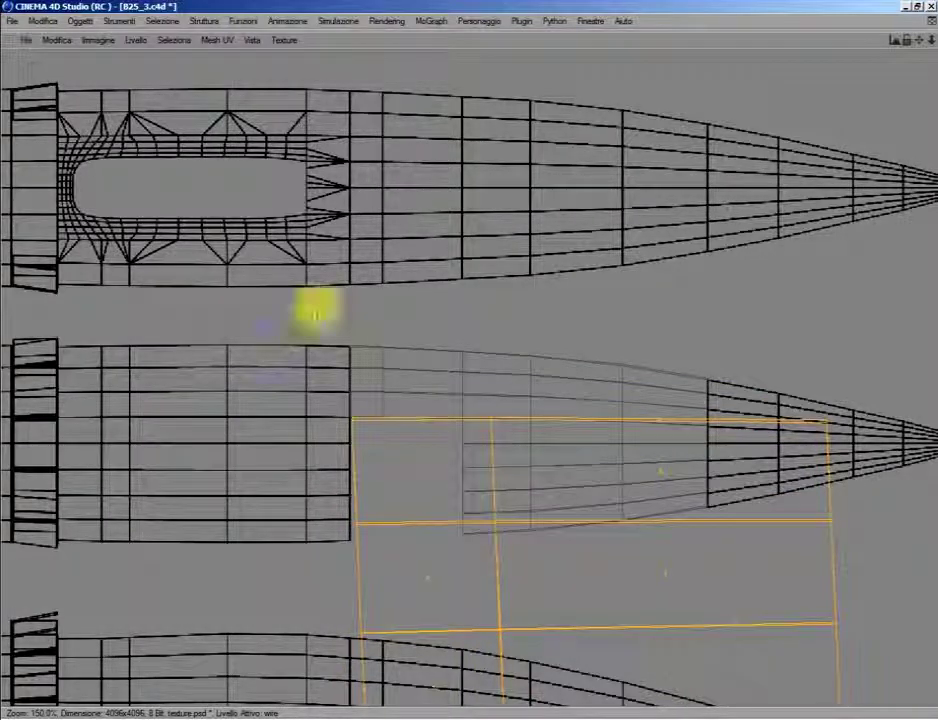
Step: Shrink and reshape the strip's island so it fits snugly in the gap
{"action": "right_click", "coordinate": [390, 300]}
{"action": "left_click", "coordinate": [420, 414]}
{"action": "left_click_drag", "start_coordinate": [425, 419], "coordinate": [300, 410]}
{"action": "right_click", "coordinate": [334, 410]}
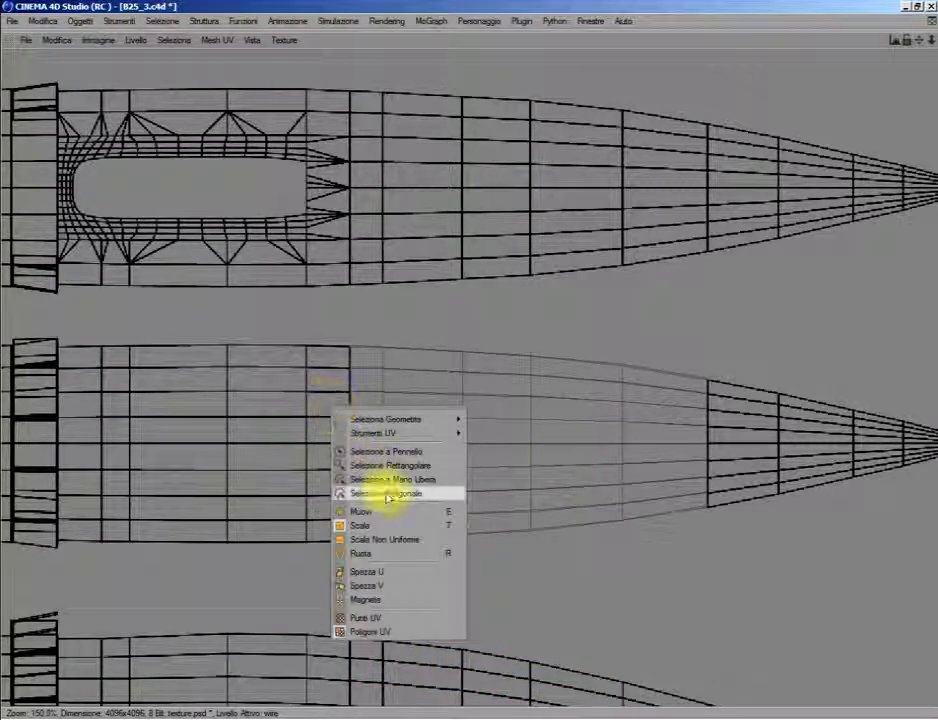
{"action": "left_click", "coordinate": [398, 557]}
{"action": "left_click_drag", "start_coordinate": [329, 404], "coordinate": [335, 410]}
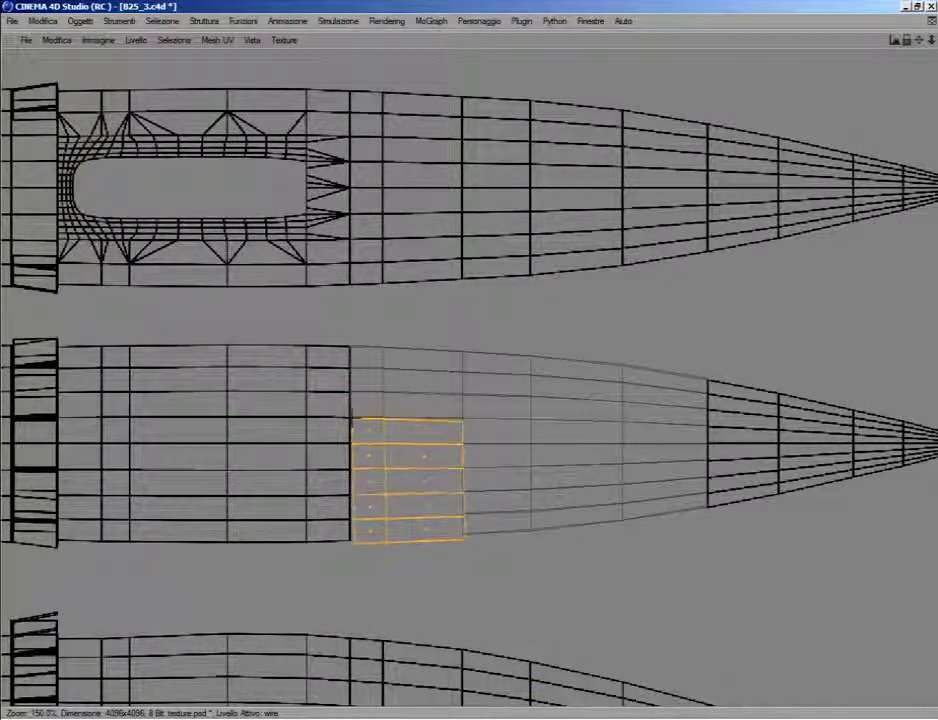
{"action": "right_click", "coordinate": [331, 408]}
{"action": "left_click", "coordinate": [389, 530]}
{"action": "left_click_drag", "start_coordinate": [344, 410], "coordinate": [338, 404]}
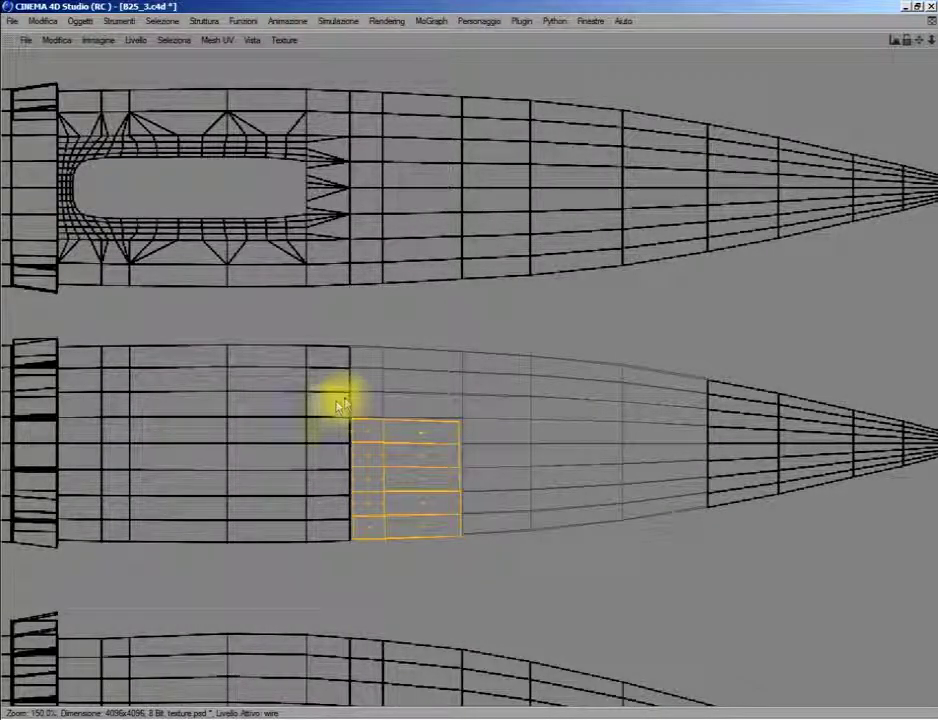
Step: Rectangle-select the nacelle polygons around the door and restore the multi-panel layout
{"action": "scroll", "coordinate": [340, 405], "scroll_direction": "down", "scroll_amount": 1}
{"action": "right_click", "coordinate": [390, 368]}
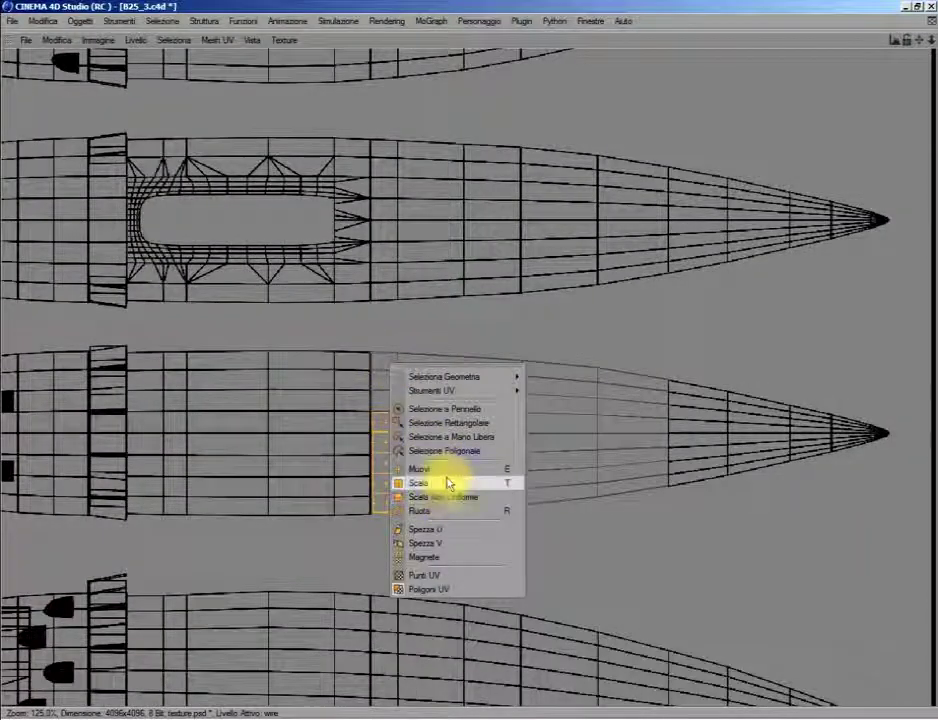
{"action": "left_click", "coordinate": [400, 422]}
{"action": "mouse_move", "coordinate": [320, 349]}
{"action": "left_mouse_down"}
{"action": "mouse_move", "coordinate": [631, 545]}
{"action": "mouse_move", "coordinate": [704, 564]}
{"action": "left_mouse_up"}
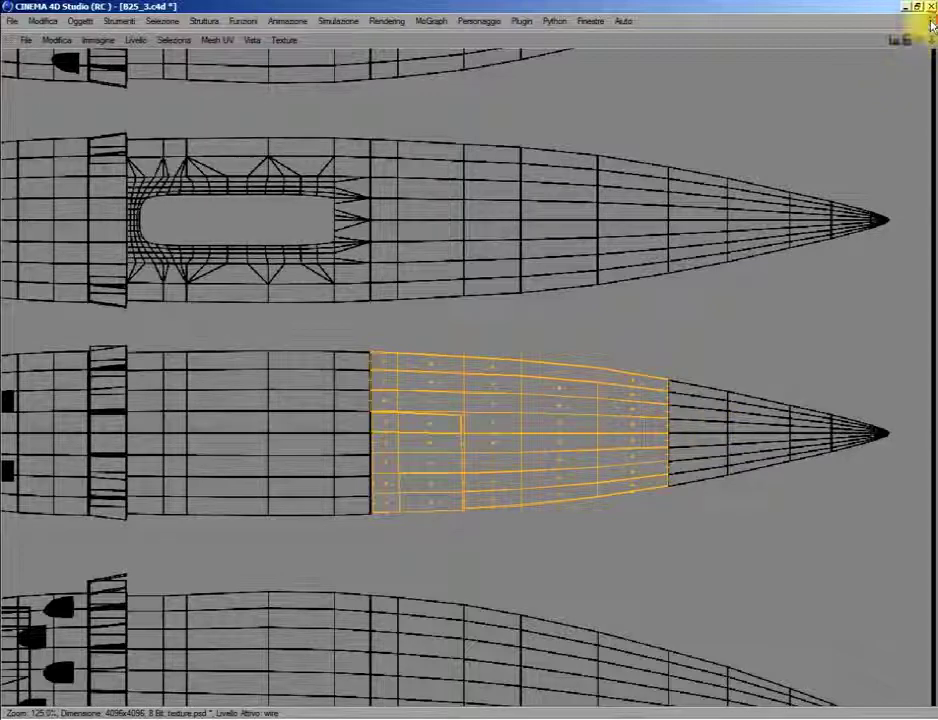
{"action": "left_click", "coordinate": [931, 30]}
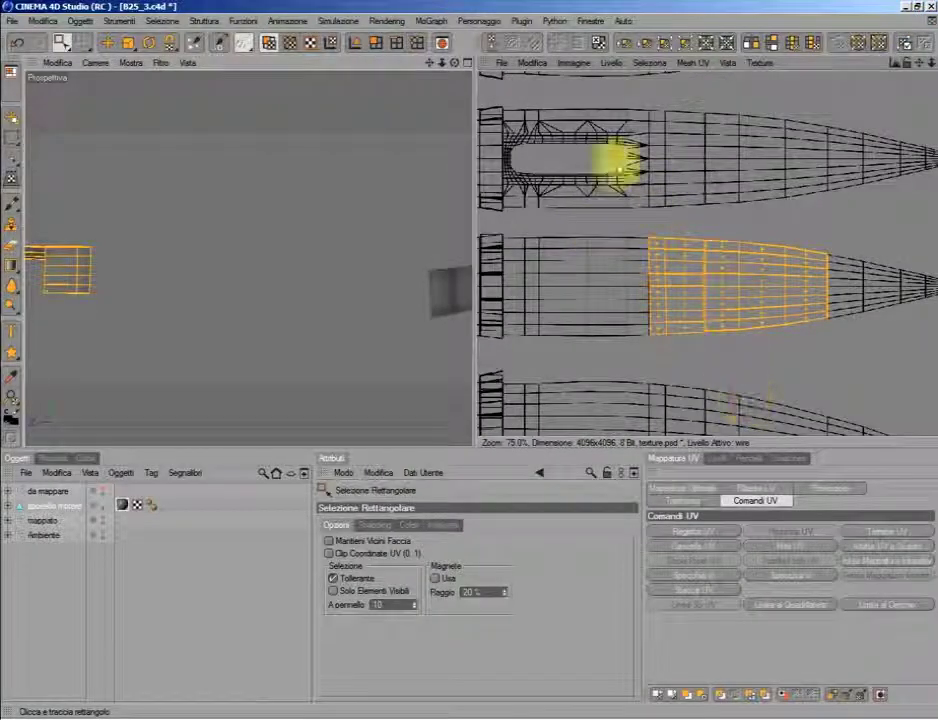
{"action": "left_click", "coordinate": [611, 62]}
{"action": "left_click", "coordinate": [660, 272]}
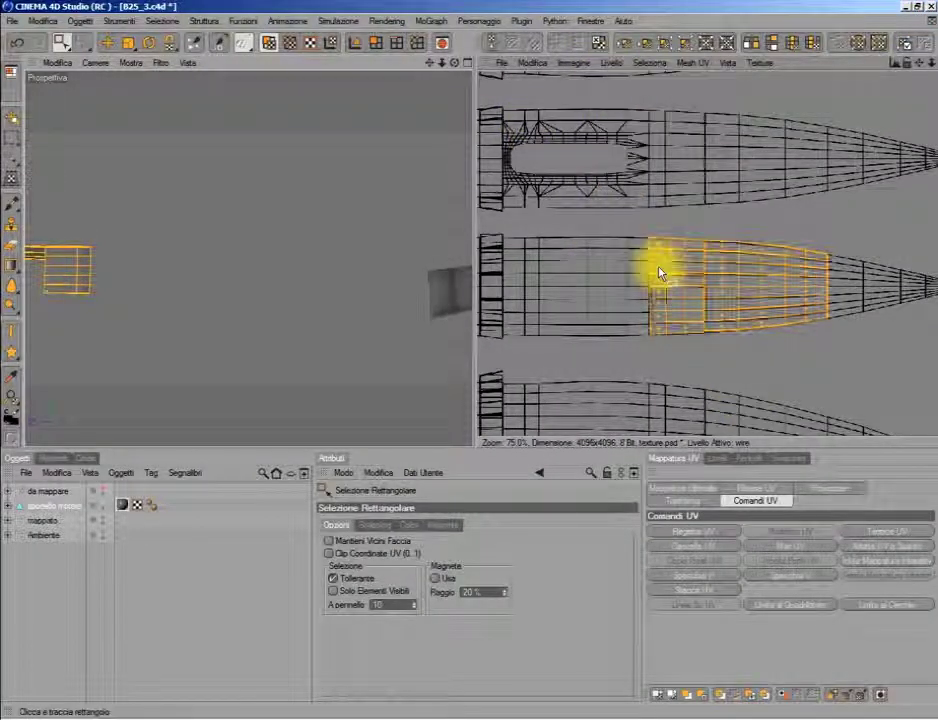
{"action": "scroll", "coordinate": [660, 272], "scroll_direction": "down", "scroll_amount": 1}
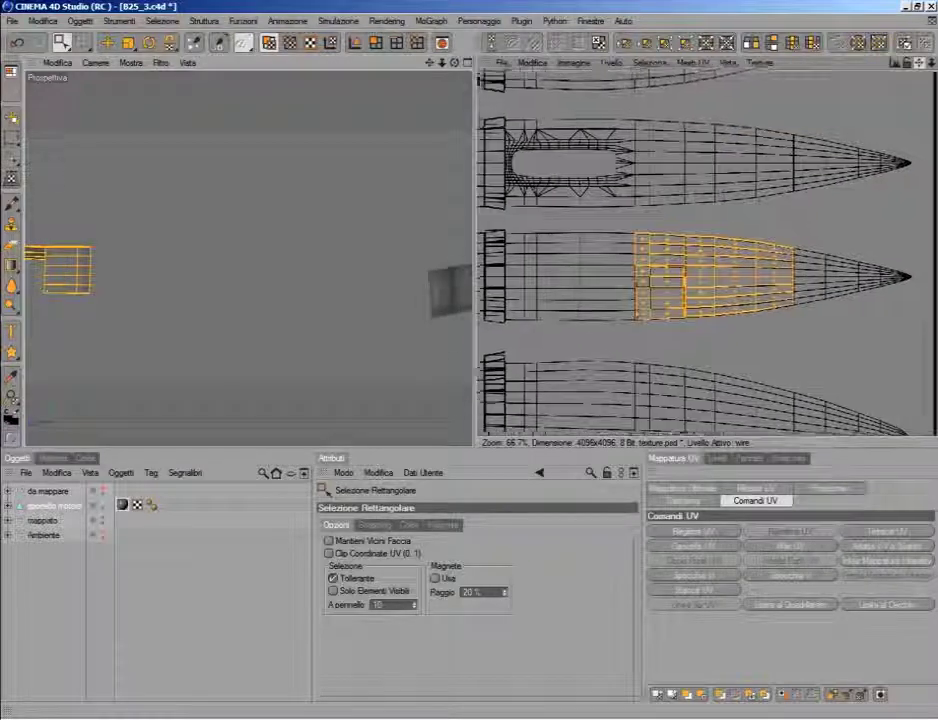
Step: Switch to the Modeling layout and zoom out around the engine door
{"action": "left_click", "coordinate": [12, 70]}
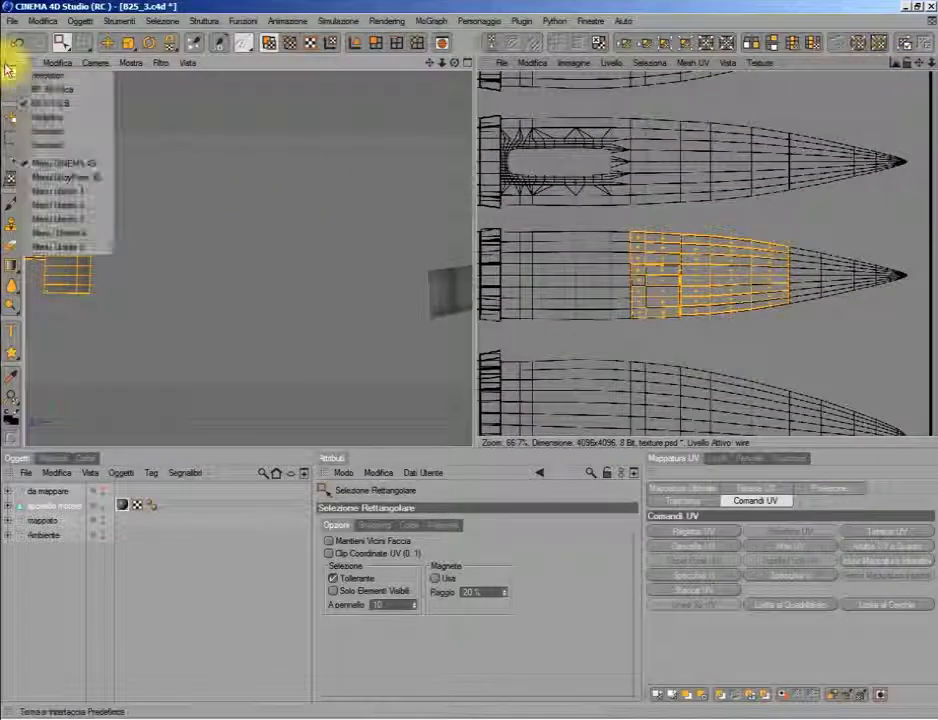
{"action": "left_click", "coordinate": [57, 120]}
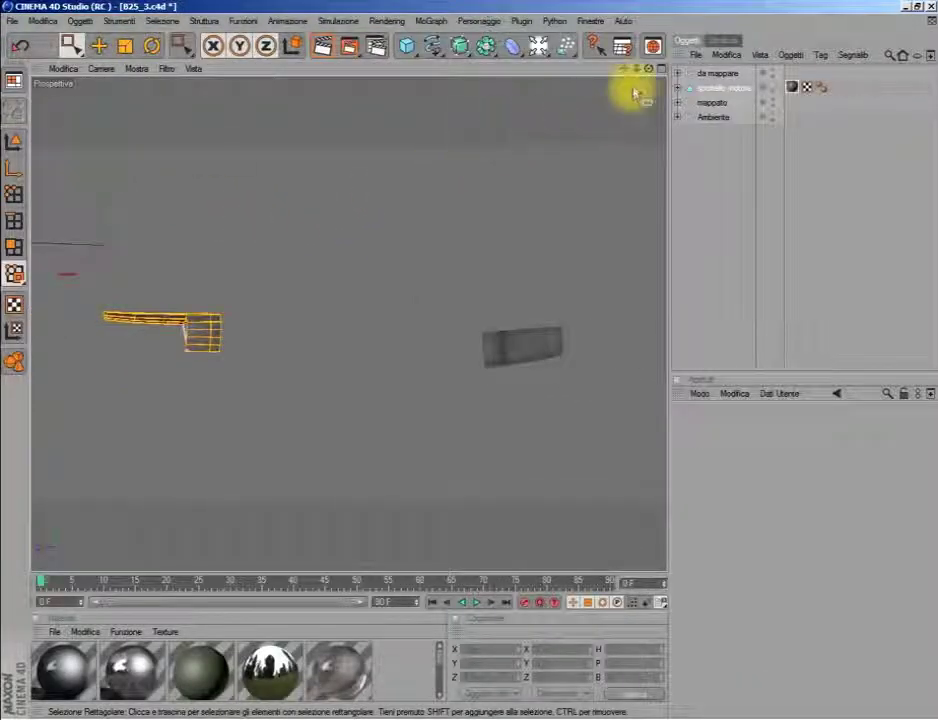
{"action": "left_click_drag", "start_coordinate": [648, 68], "coordinate": [649, 70]}
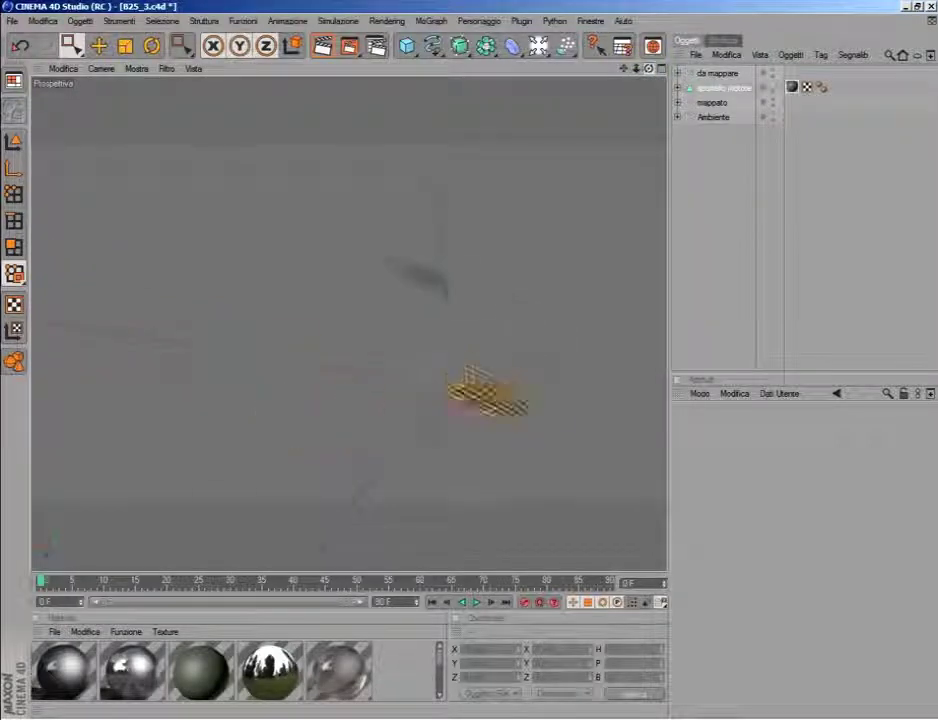
Step: Reveal the wing, fuselage, tail, engines and propellers in mappato, then hide them again
{"action": "left_click", "coordinate": [679, 103]}
{"action": "scroll", "coordinate": [800, 200], "scroll_direction": "down", "scroll_amount": 3}
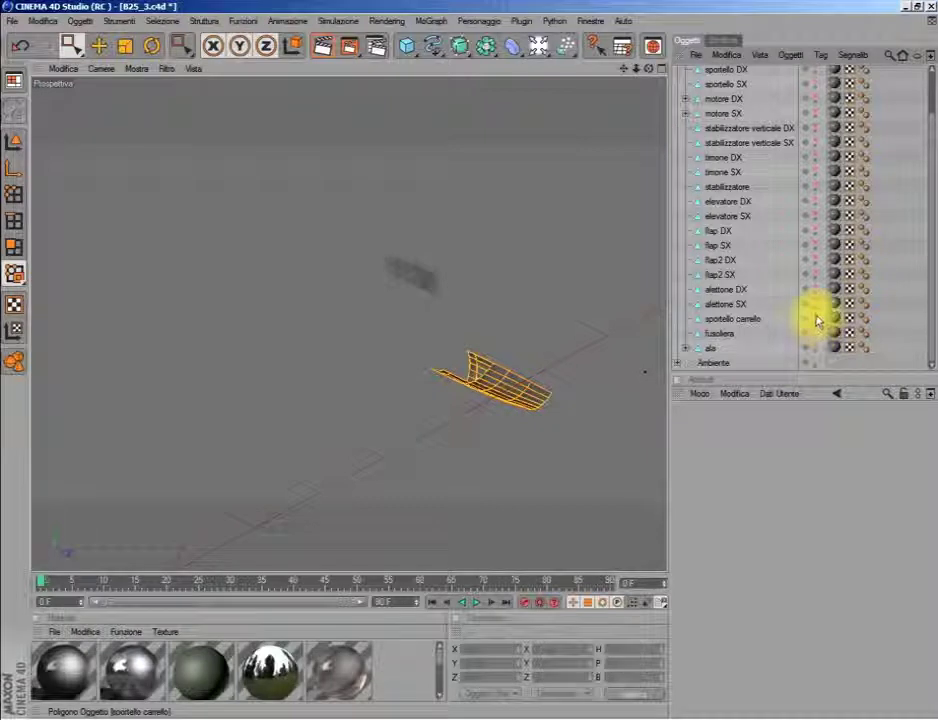
{"action": "scroll", "coordinate": [740, 175], "scroll_direction": "up", "scroll_amount": 3}
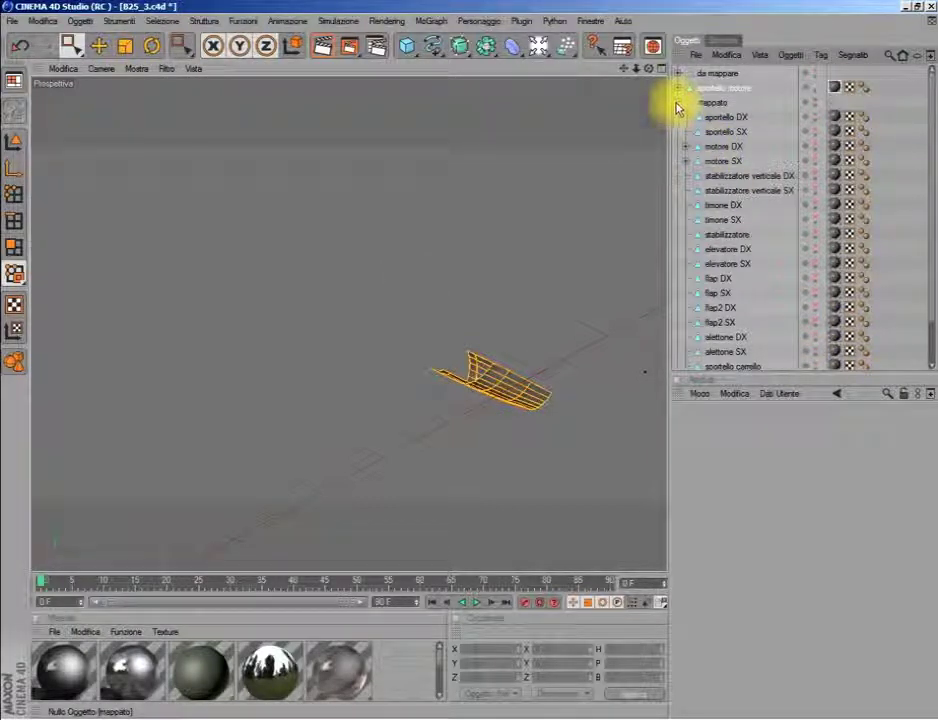
{"action": "scroll", "coordinate": [815, 220], "scroll_direction": "down", "scroll_amount": 3}
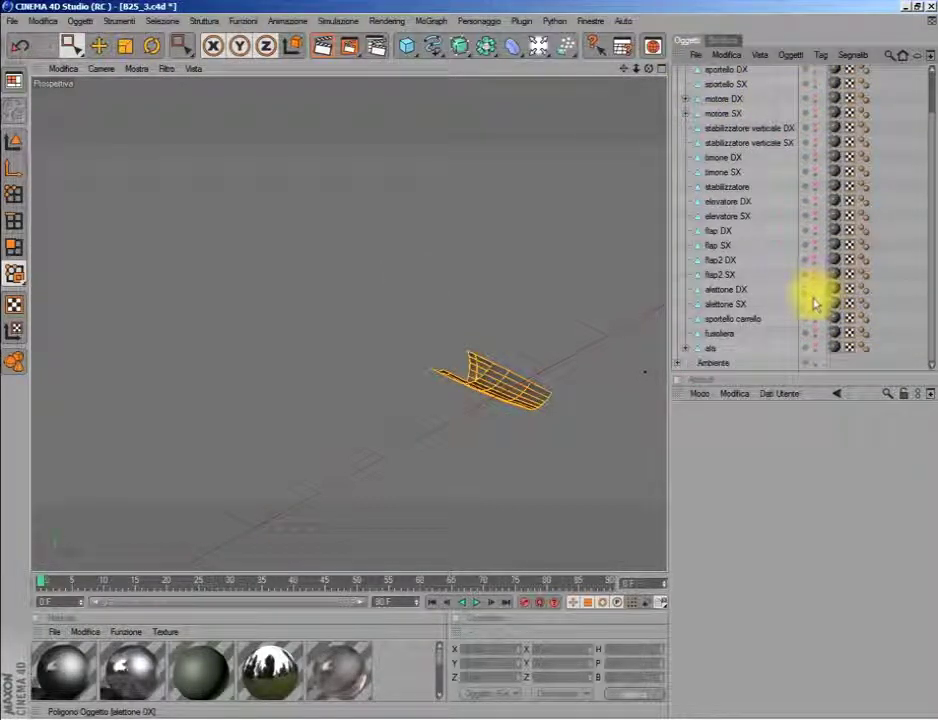
{"action": "left_click_drag", "start_coordinate": [813, 347], "coordinate": [815, 255]}
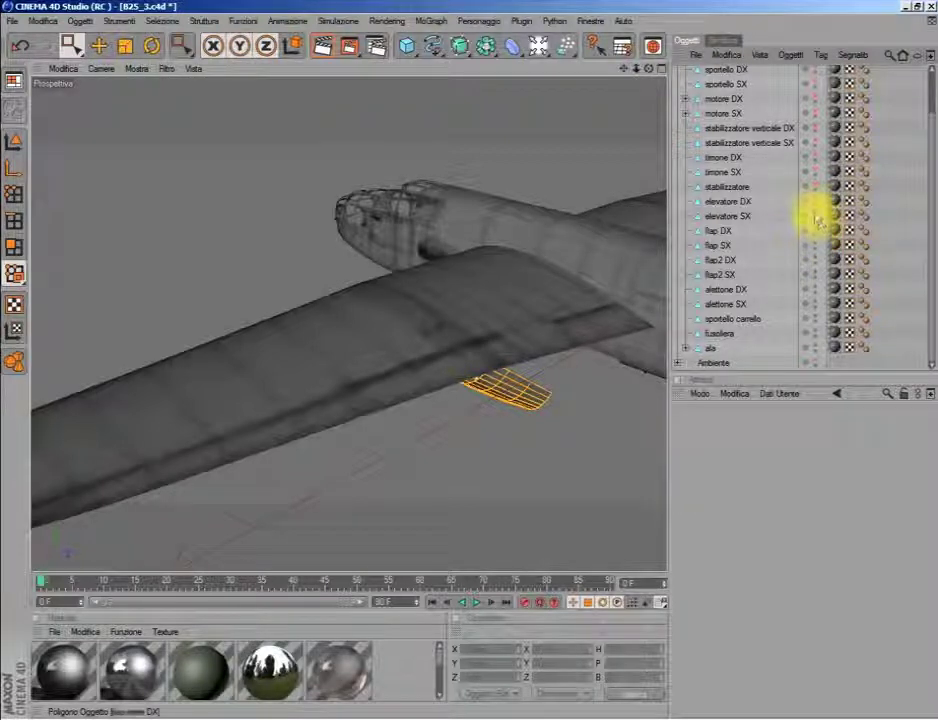
{"action": "left_click_drag", "start_coordinate": [815, 193], "coordinate": [816, 170]}
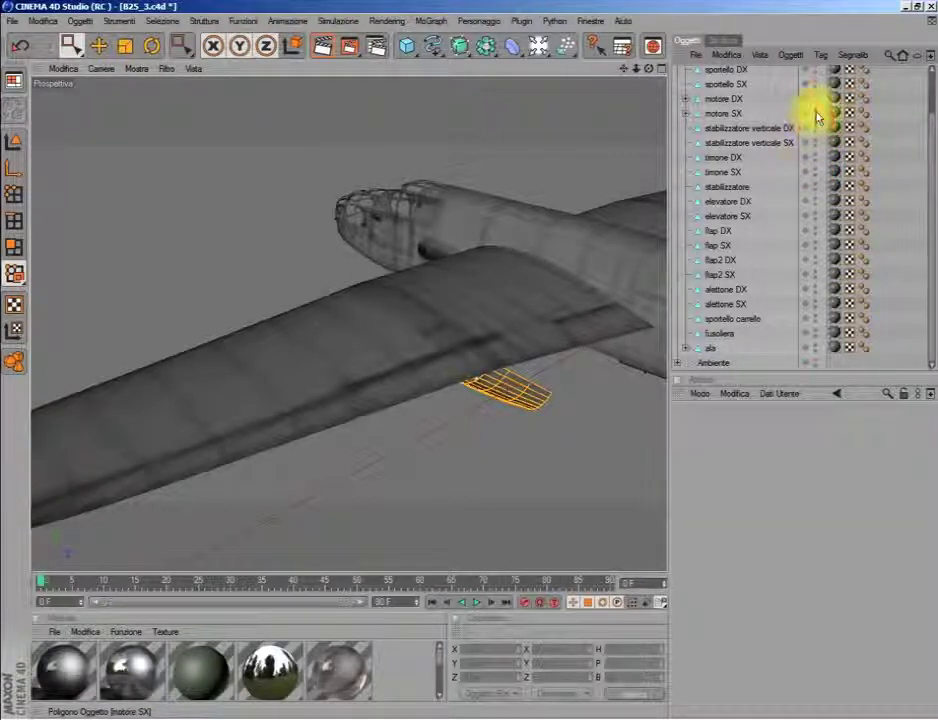
{"action": "left_click_drag", "start_coordinate": [816, 117], "coordinate": [816, 84]}
{"action": "scroll", "coordinate": [816, 84], "scroll_direction": "up", "scroll_amount": 2}
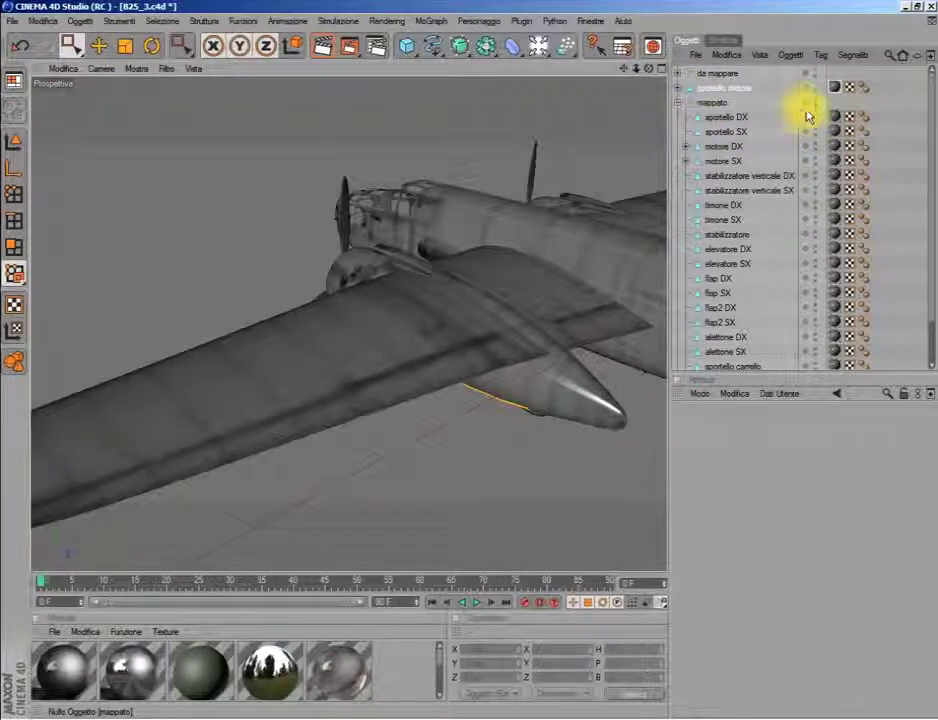
{"action": "left_click", "coordinate": [814, 102]}
Step: Mirror sportello motore with a Symmetry object and convert it to editable geometry
{"action": "left_click", "coordinate": [679, 103]}
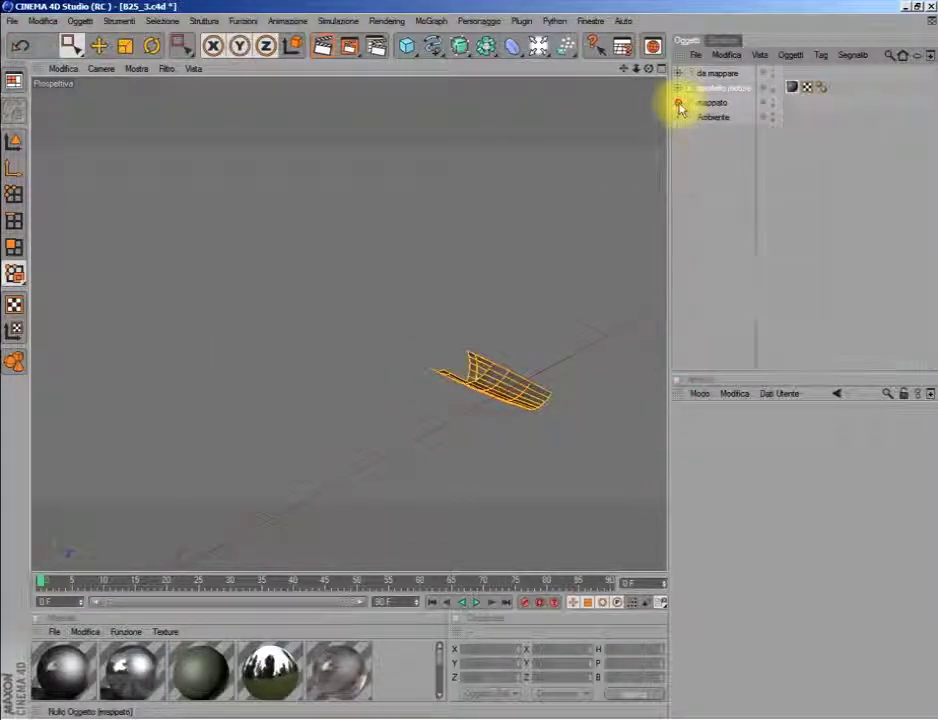
{"action": "left_click", "coordinate": [719, 90]}
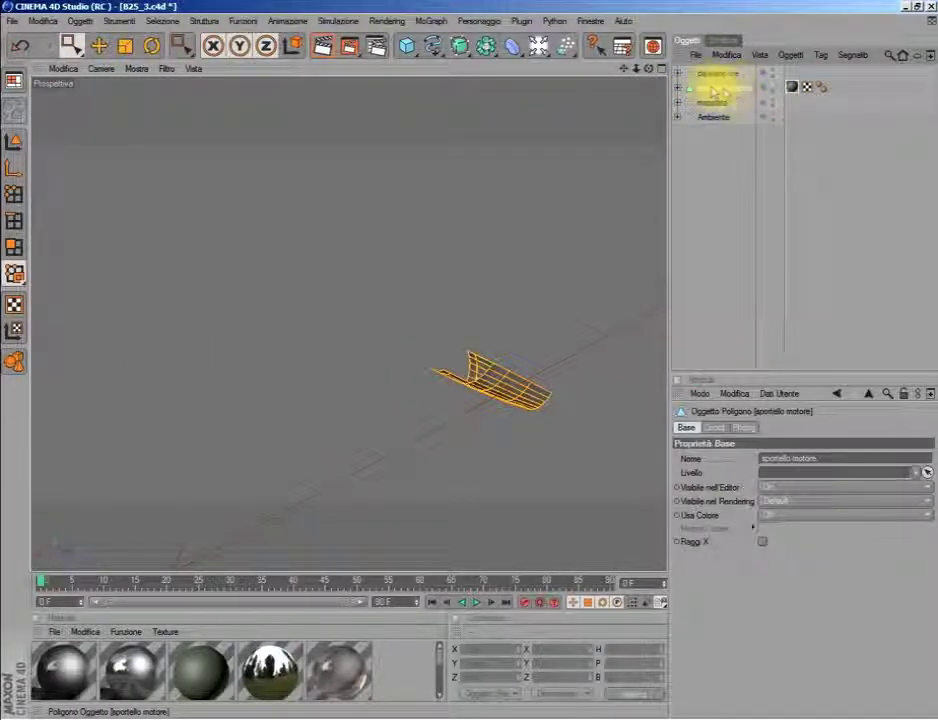
{"action": "left_click", "coordinate": [486, 46]}
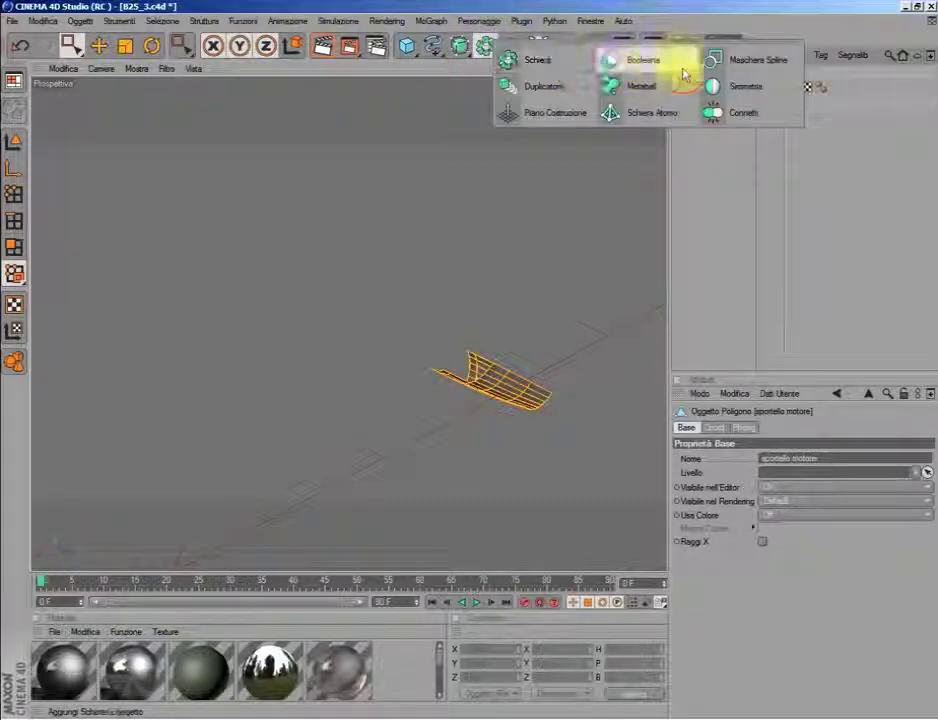
{"action": "left_click", "coordinate": [745, 88]}
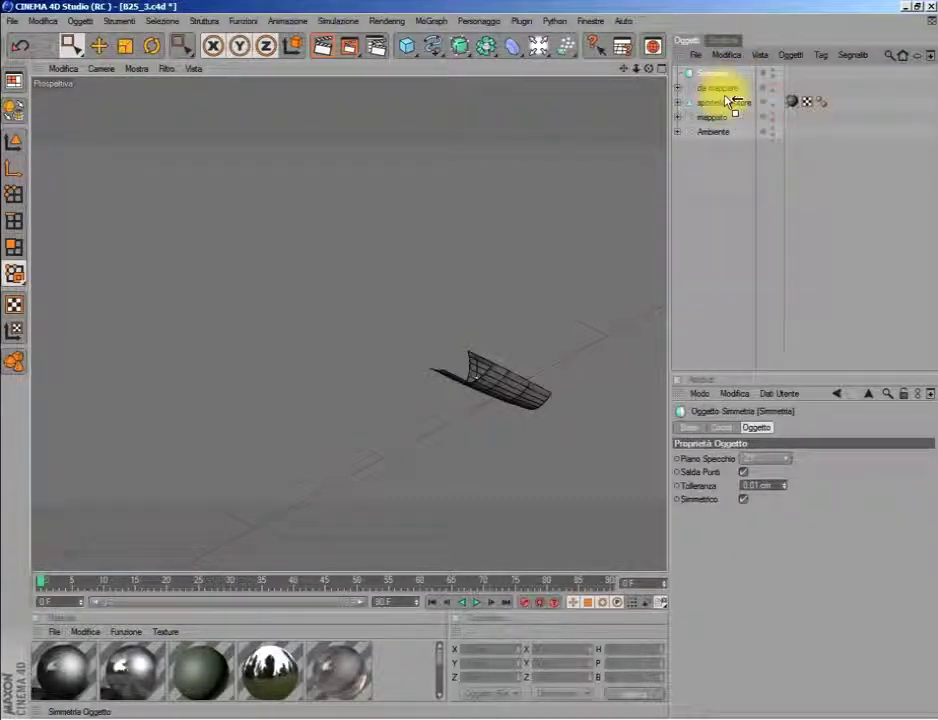
{"action": "left_click_drag", "start_coordinate": [724, 90], "coordinate": [723, 90]}
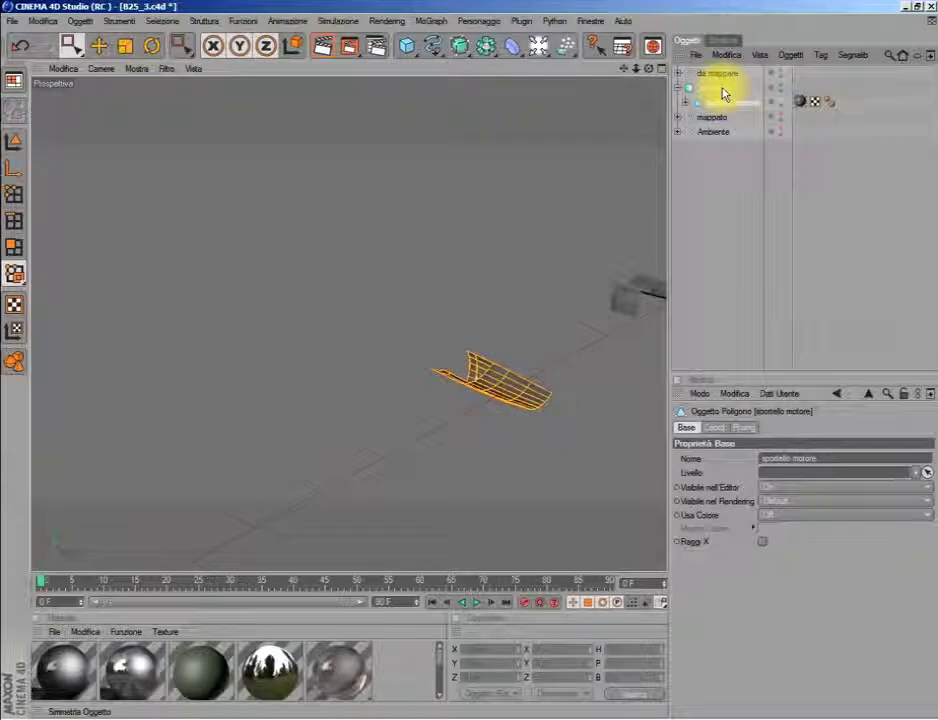
{"action": "left_click", "coordinate": [724, 90]}
{"action": "left_click_drag", "start_coordinate": [628, 73], "coordinate": [621, 70]}
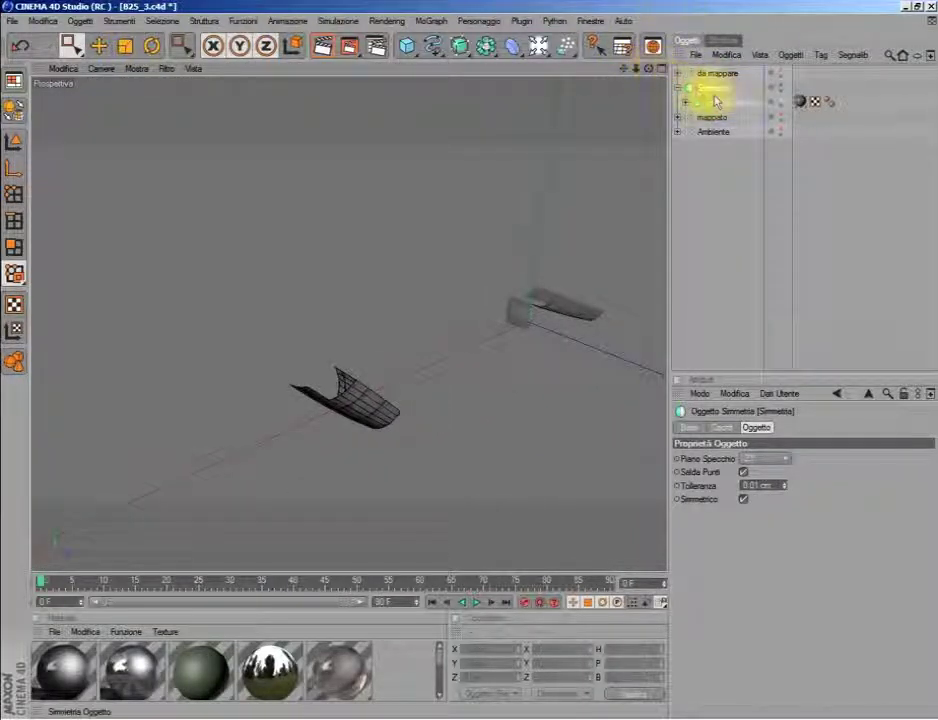
{"action": "left_click", "coordinate": [15, 106]}
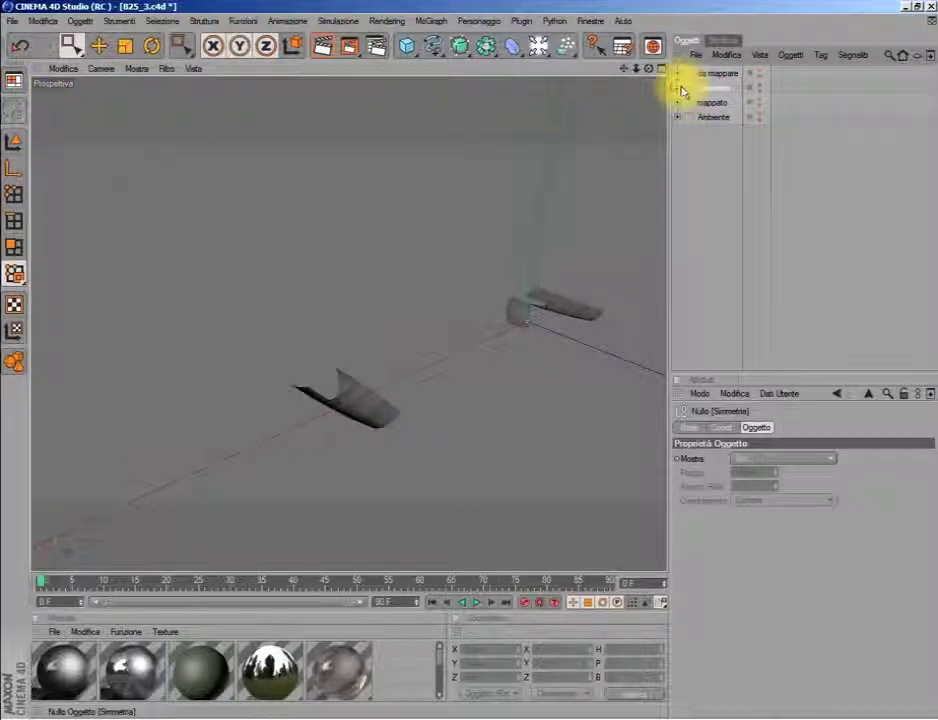
Step: Rename the two engine door copies 'sportello motore SX' and 'sportello motore DX'
{"action": "left_click", "coordinate": [710, 117]}
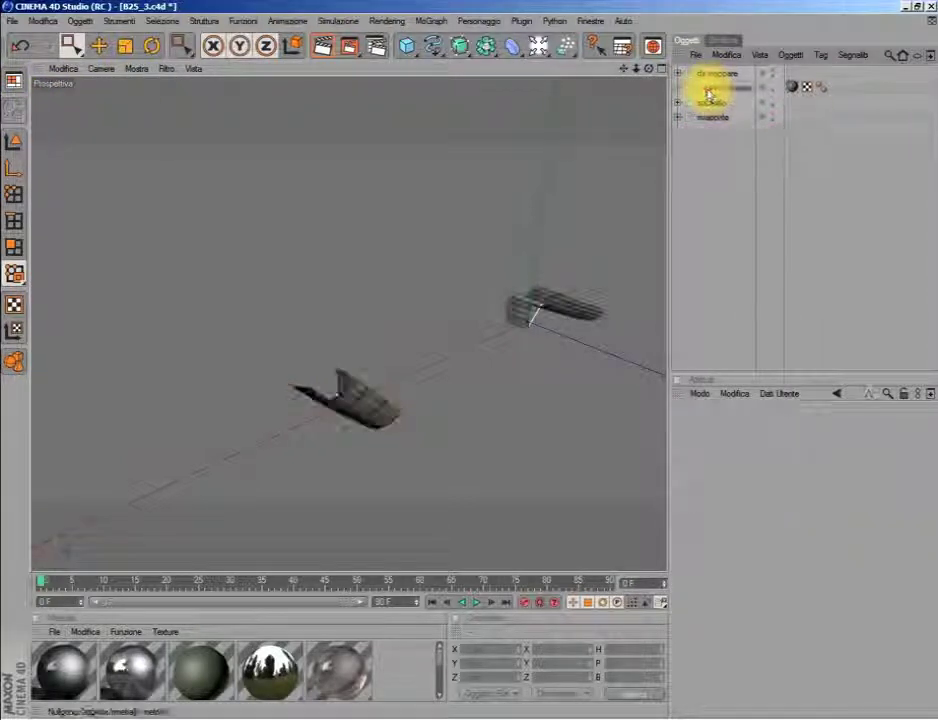
{"action": "left_click", "coordinate": [705, 90]}
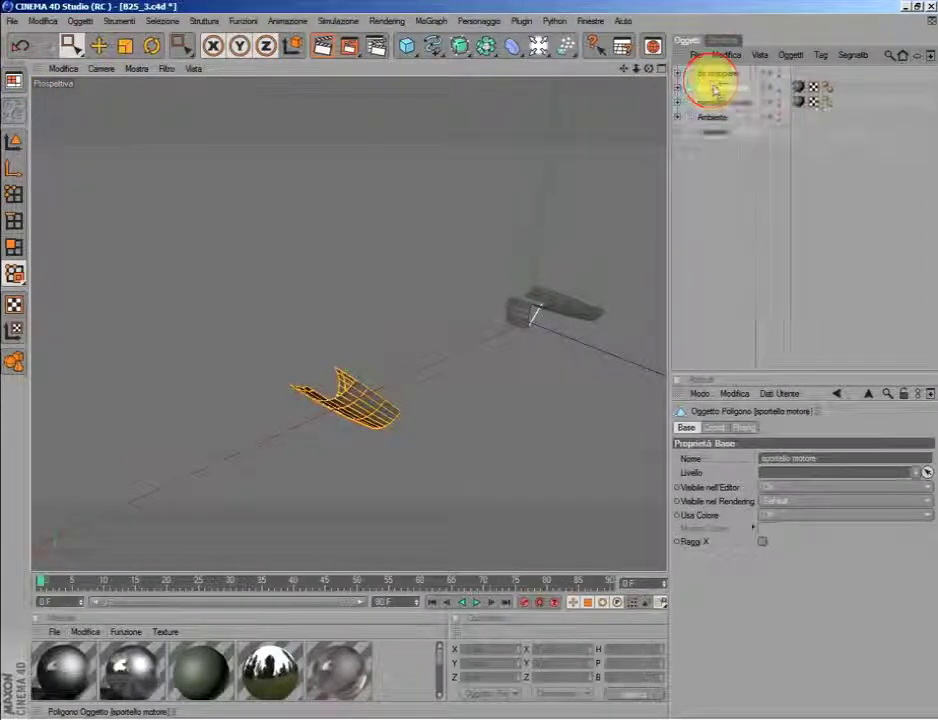
{"action": "double_click", "coordinate": [732, 104]}
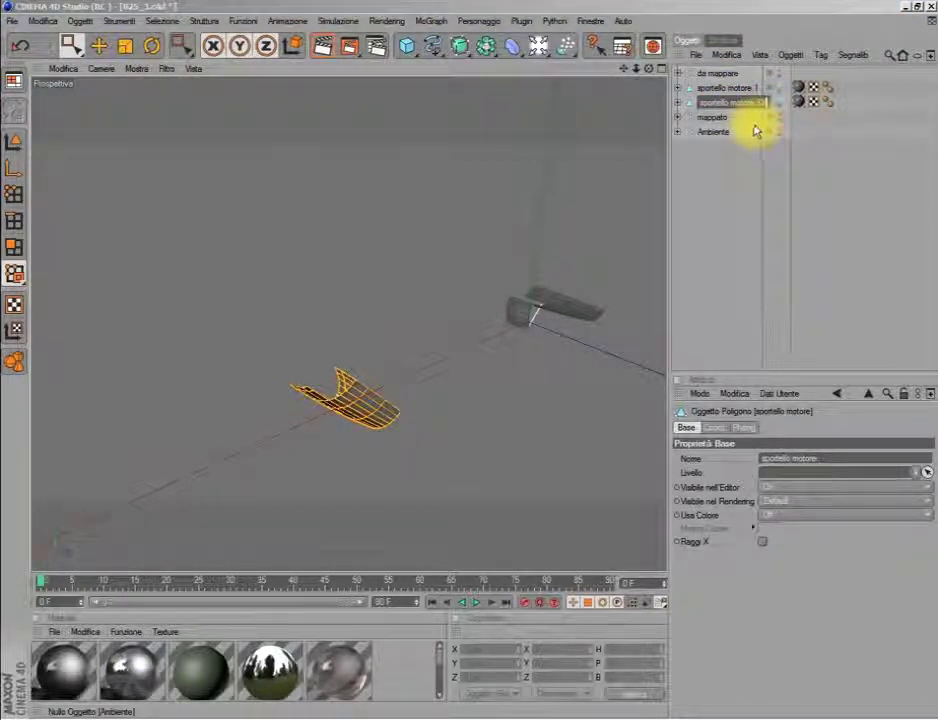
{"action": "key", "text": "Return"}
{"action": "double_click", "coordinate": [714, 87]}
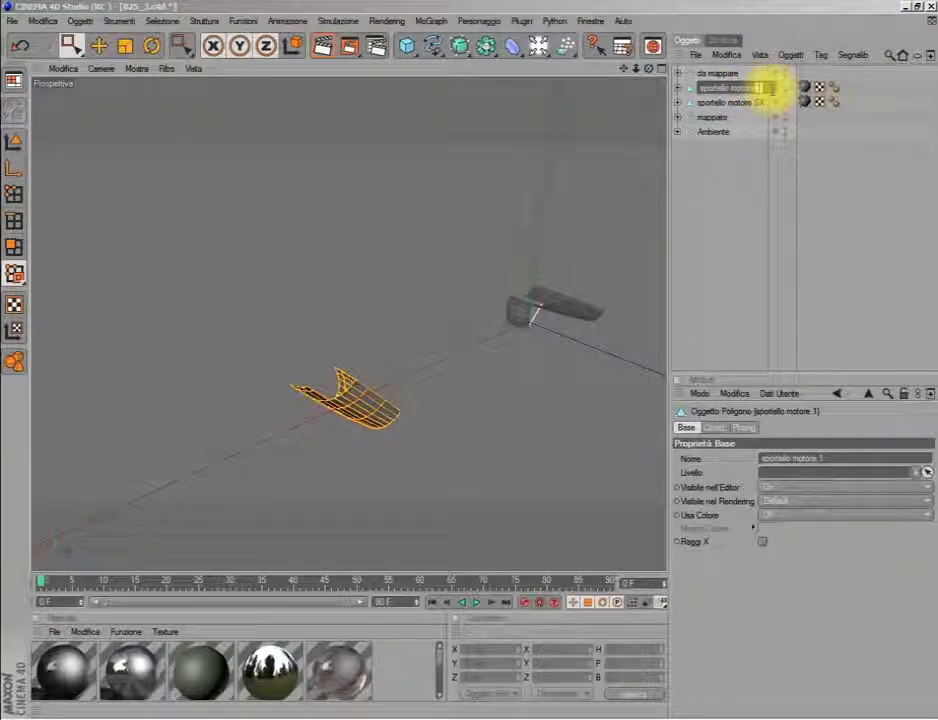
{"action": "key", "text": "Return"}
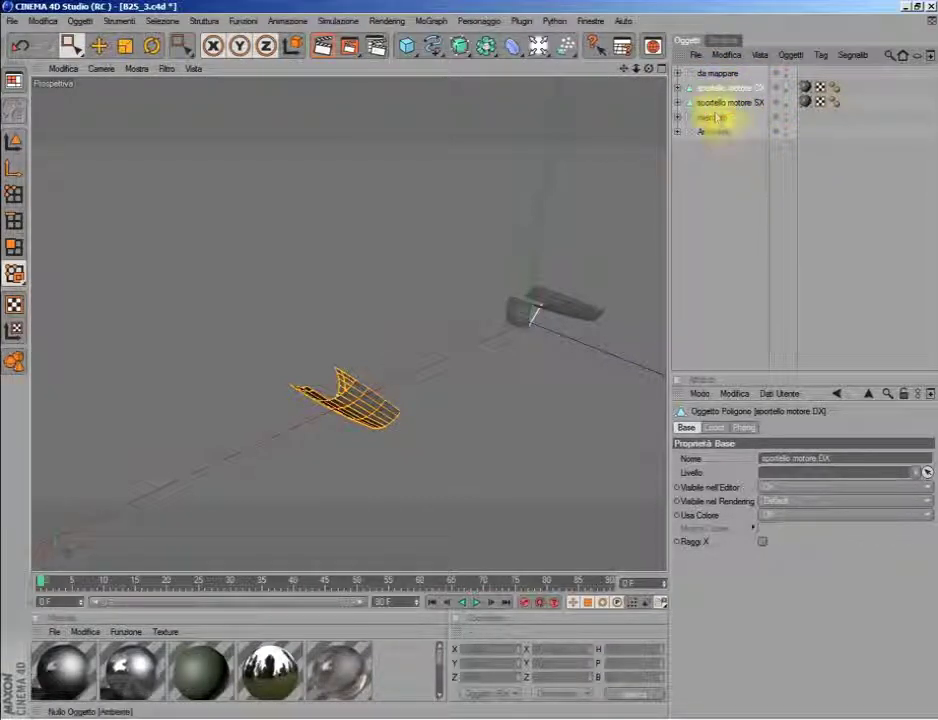
Step: In object mode, select the Cilindro and each engine door mesh in turn
{"action": "left_click", "coordinate": [70, 45]}
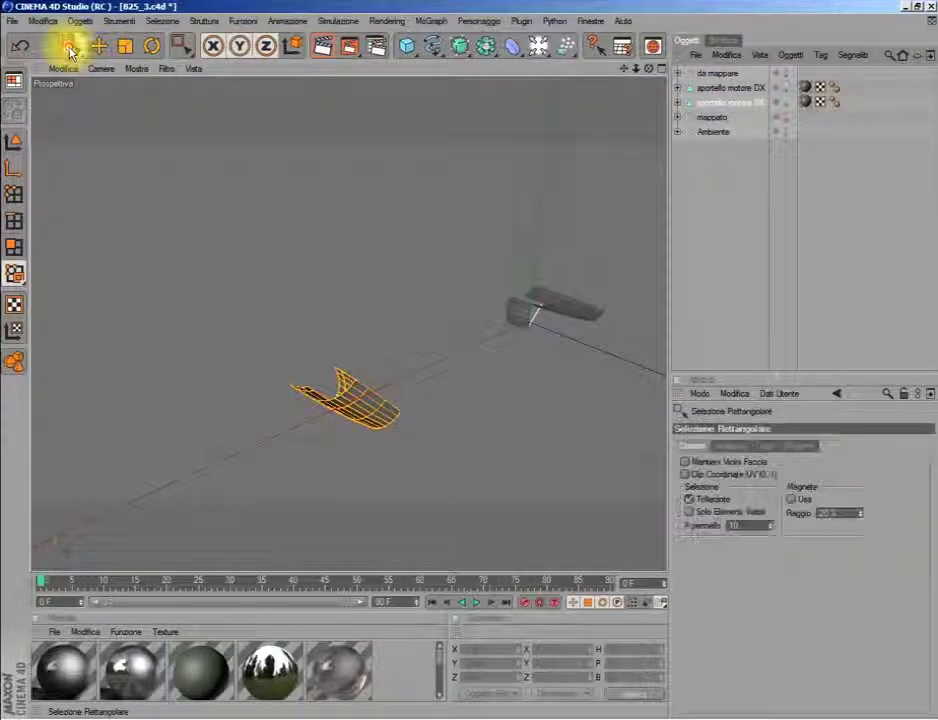
{"action": "left_click", "coordinate": [24, 174]}
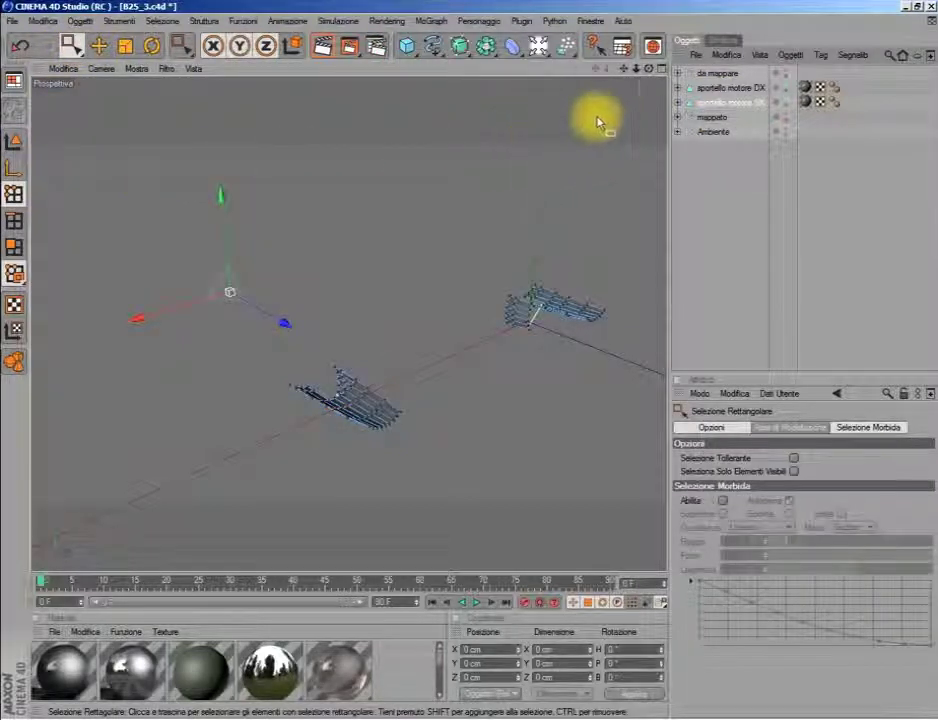
{"action": "left_click", "coordinate": [707, 125]}
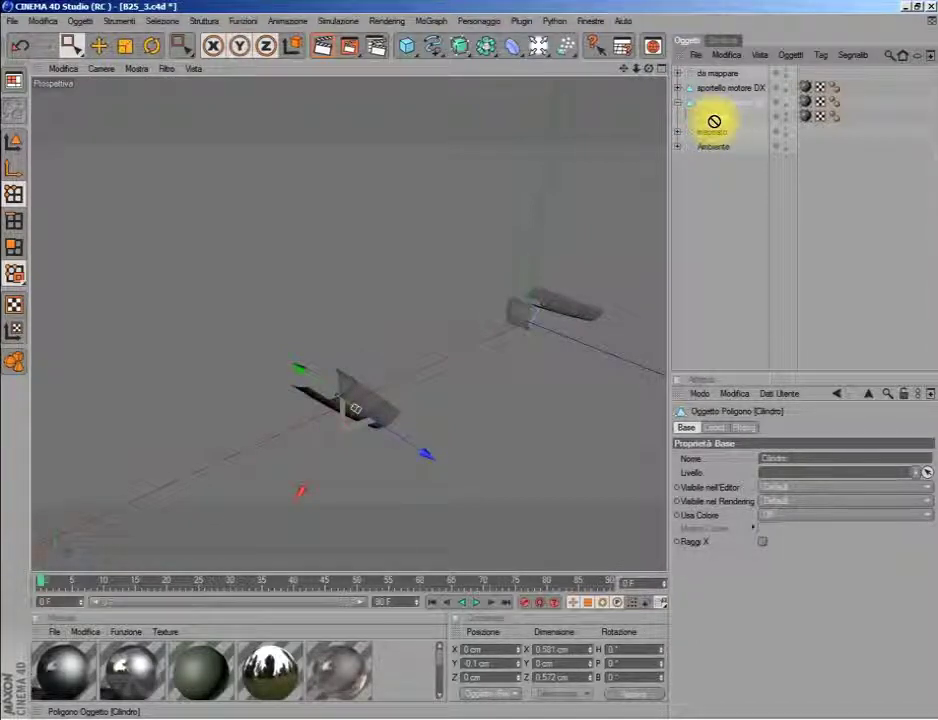
{"action": "left_click", "coordinate": [714, 104]}
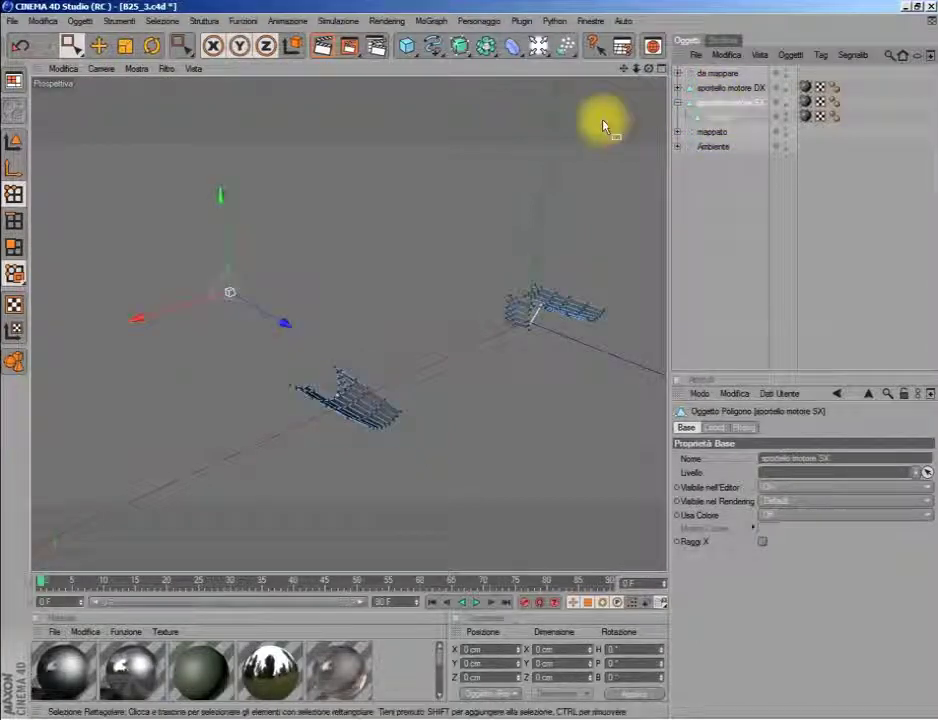
{"action": "left_click", "coordinate": [70, 45]}
{"action": "left_click_drag", "start_coordinate": [466, 232], "coordinate": [625, 369]}
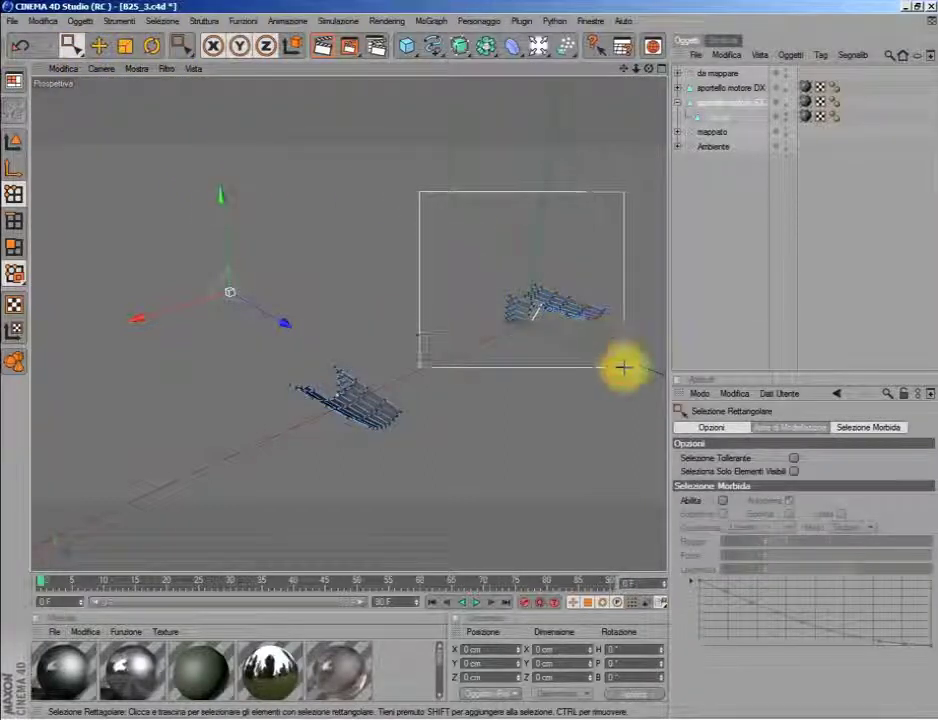
{"action": "left_click", "coordinate": [722, 88]}
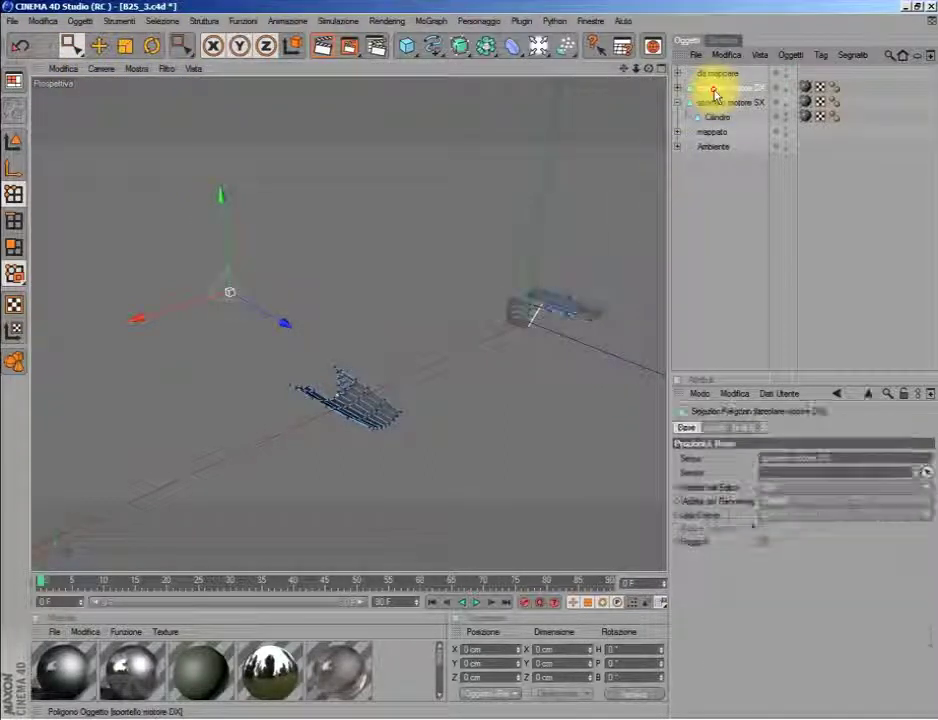
{"action": "left_click_drag", "start_coordinate": [440, 255], "coordinate": [268, 484]}
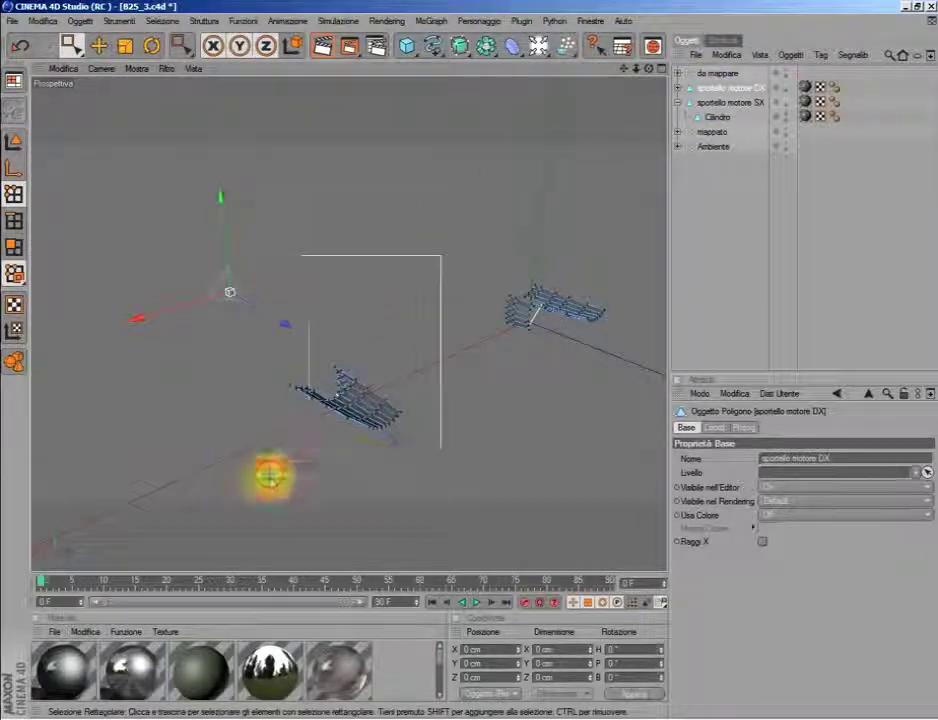
Step: Move a Cilindro out of the door group, then select both sportello motore SX and DX
{"action": "left_click", "coordinate": [677, 103]}
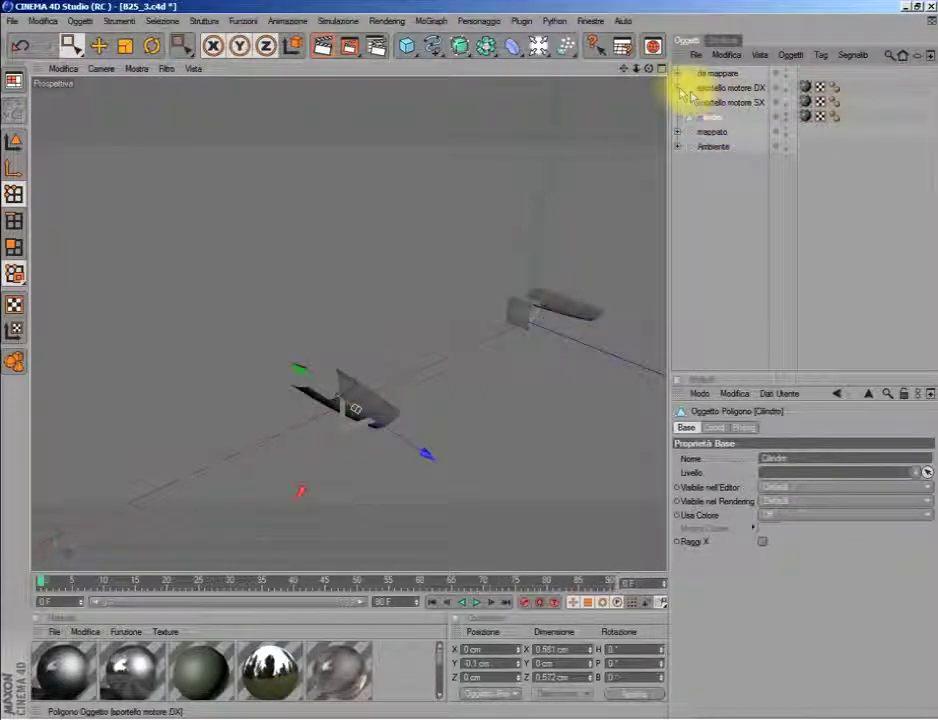
{"action": "left_click_drag", "start_coordinate": [717, 124], "coordinate": [685, 92]}
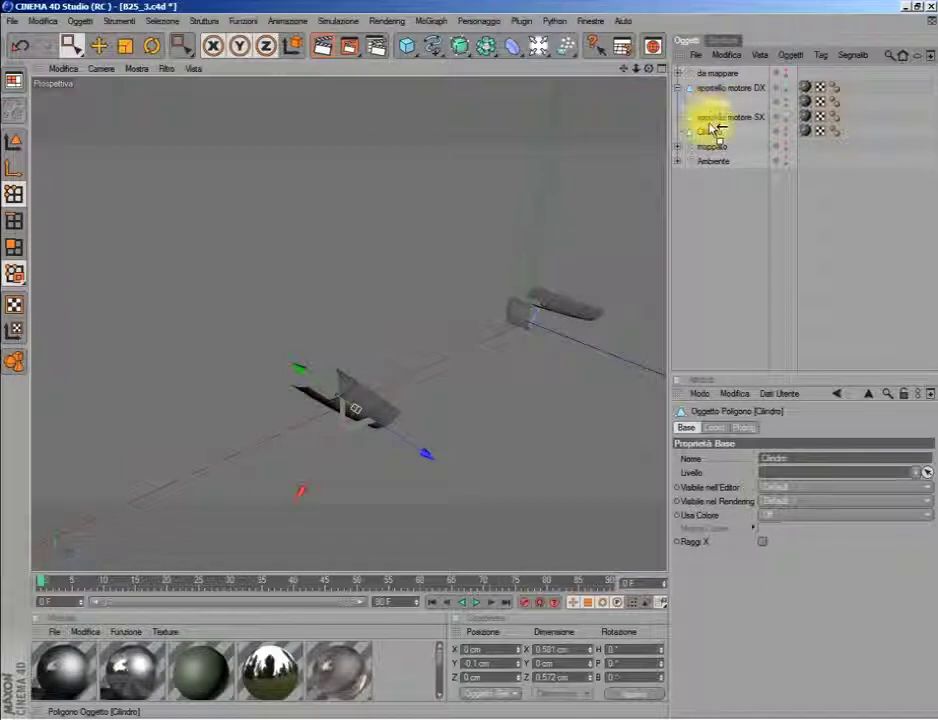
{"action": "left_click", "coordinate": [708, 104]}
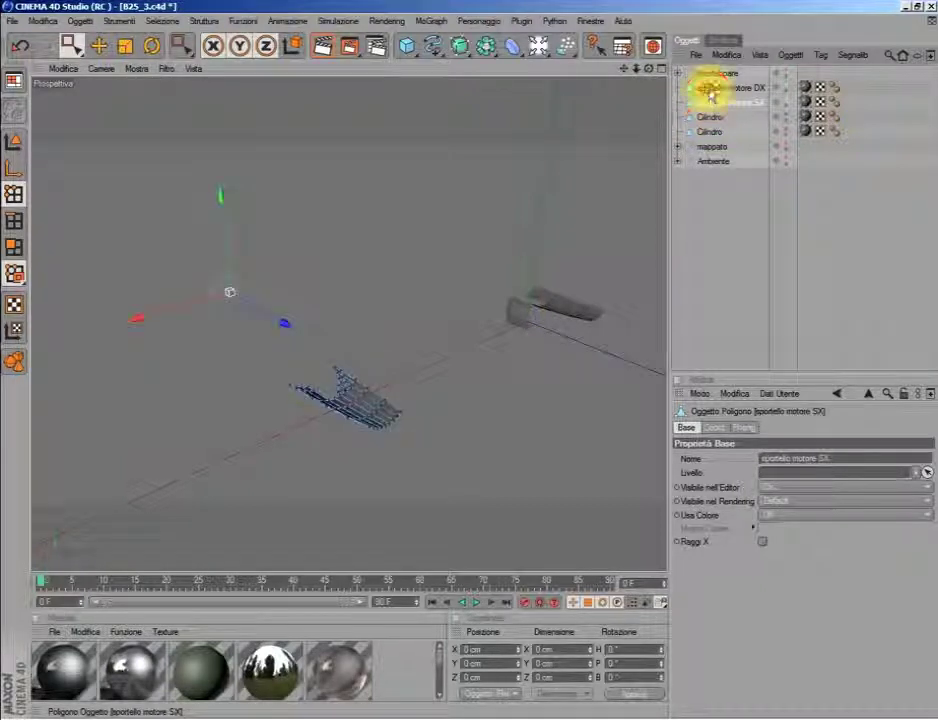
{"action": "left_click", "coordinate": [712, 88], "text": "ctrl"}
{"action": "left_click", "coordinate": [14, 80]}
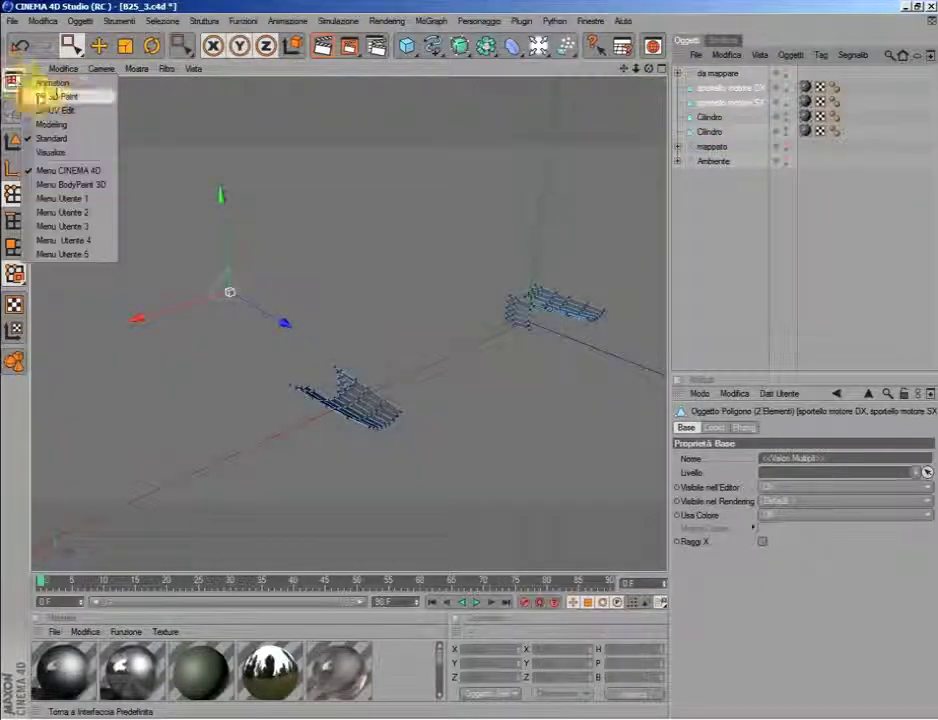
Step: Switch to the BP UV Edit layout and select the sportello motore DX door's polygons
{"action": "left_click", "coordinate": [80, 124]}
{"action": "left_click", "coordinate": [14, 80]}
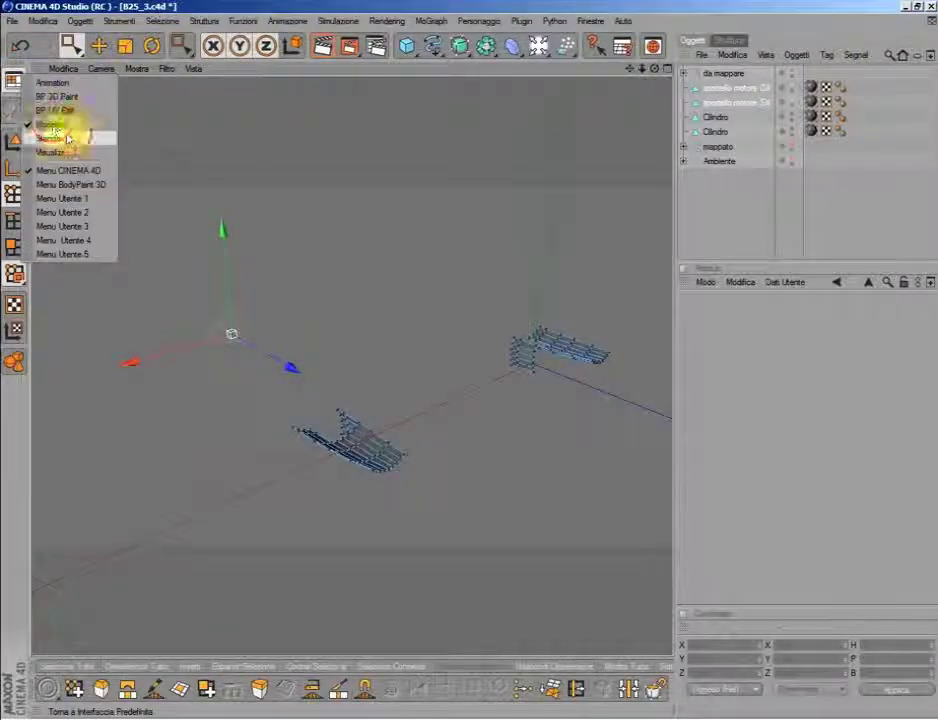
{"action": "left_click", "coordinate": [62, 110]}
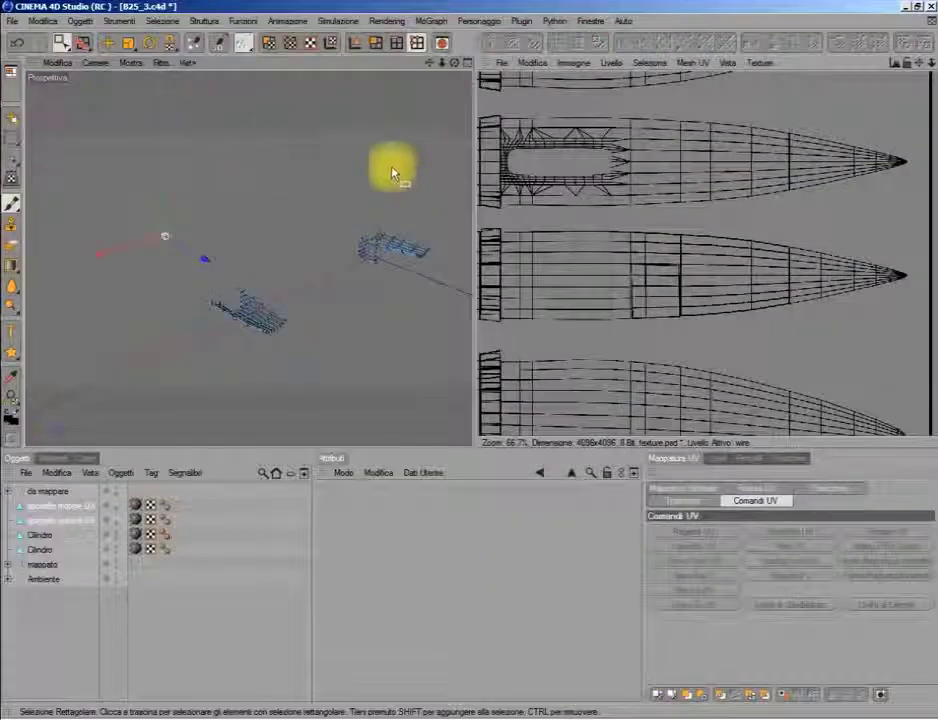
{"action": "left_click", "coordinate": [266, 42]}
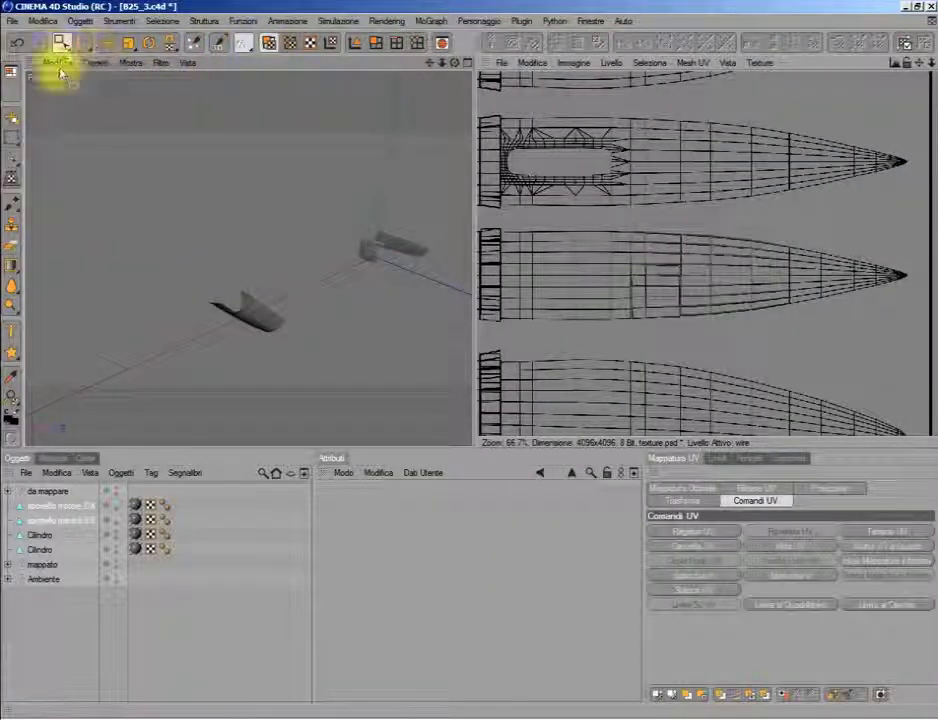
{"action": "double_click", "coordinate": [64, 520]}
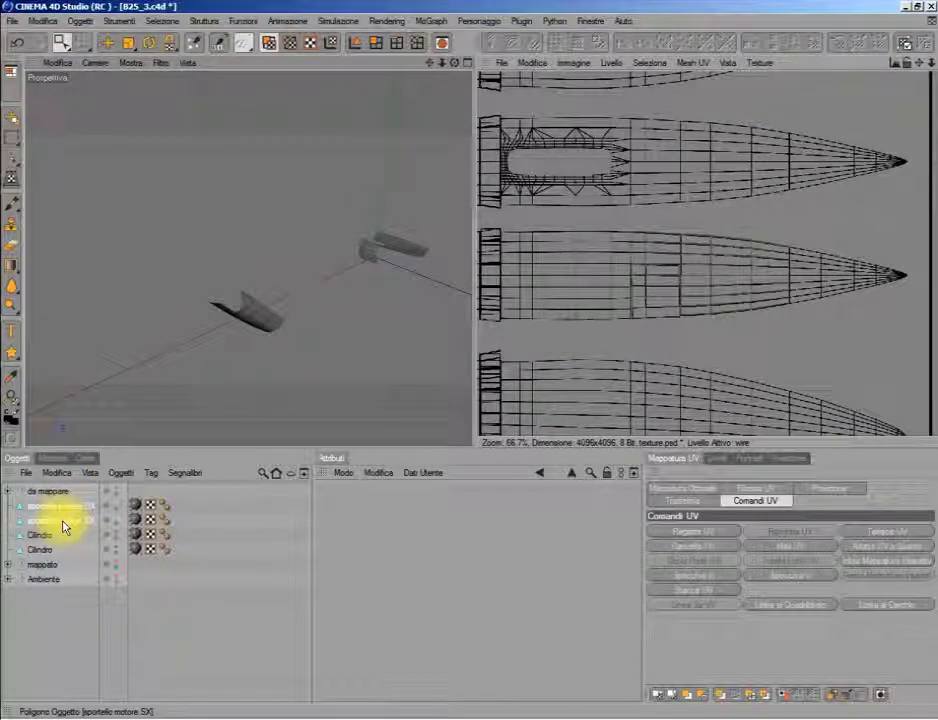
{"action": "left_click", "coordinate": [63, 520]}
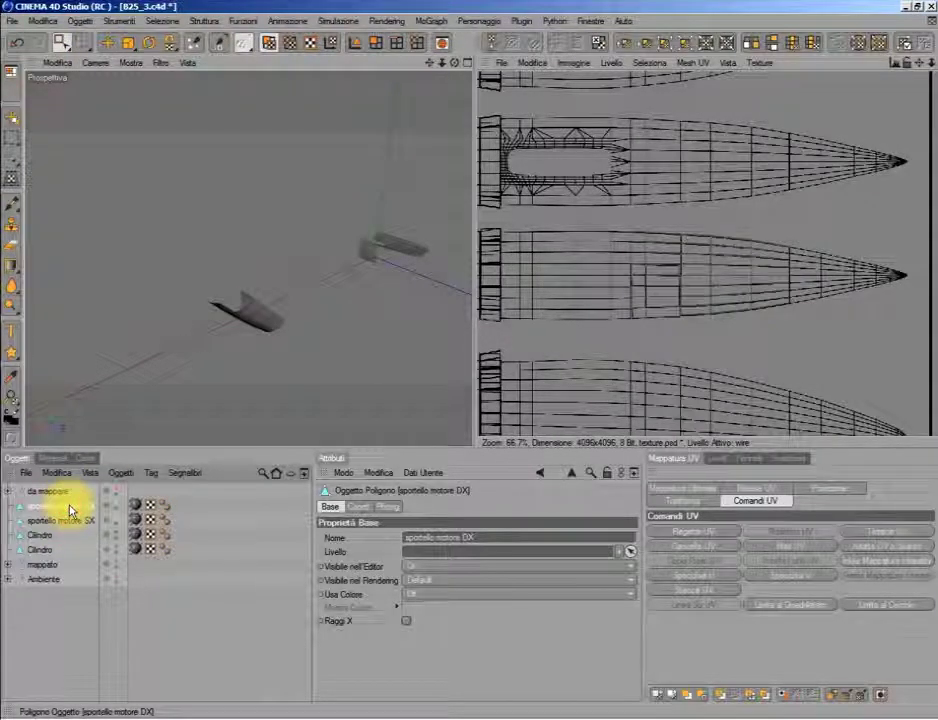
{"action": "left_click_drag", "start_coordinate": [62, 42], "coordinate": [88, 63]}
{"action": "left_click_drag", "start_coordinate": [199, 130], "coordinate": [446, 360]}
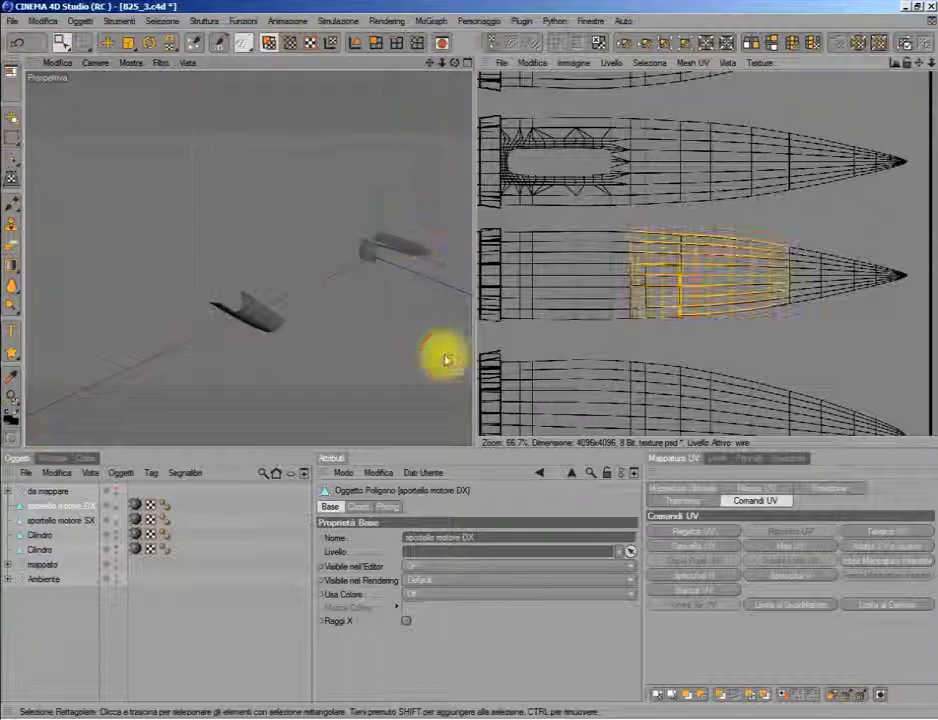
{"action": "scroll", "coordinate": [700, 240], "scroll_direction": "down", "scroll_amount": 1}
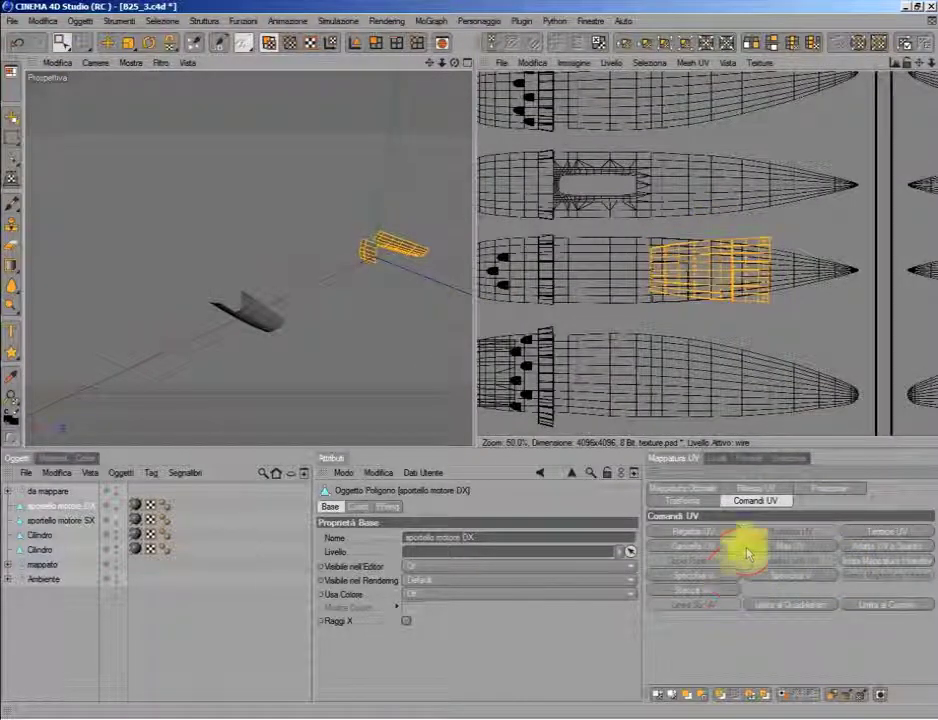
{"action": "left_click_drag", "start_coordinate": [893, 62], "coordinate": [917, 58]}
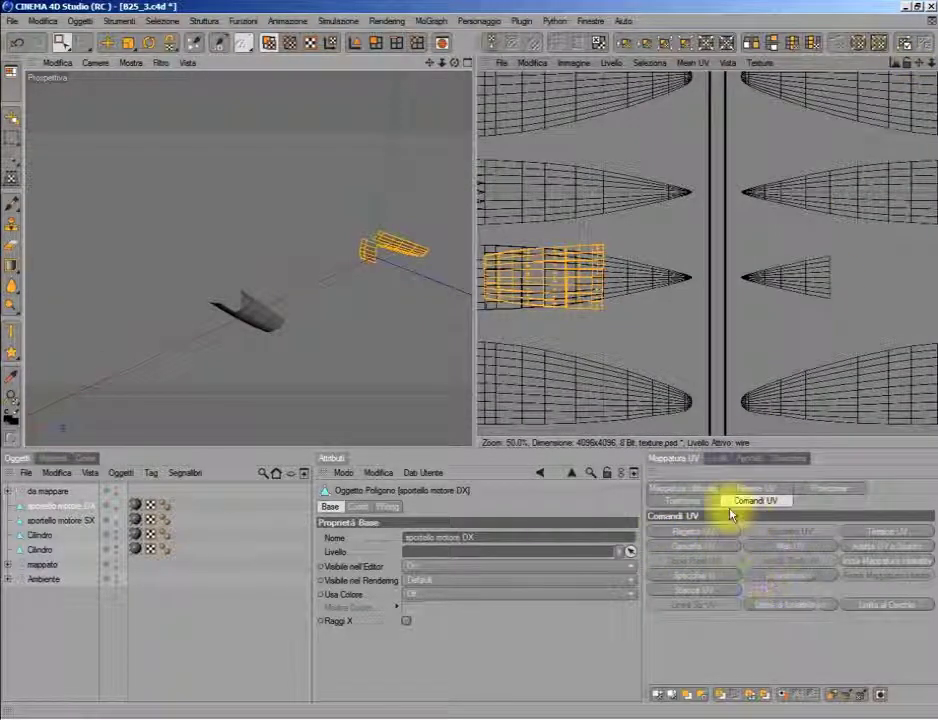
Step: Shift the right door's UV island rightward by applying a 0.01 horizontal move ten times
{"action": "left_click", "coordinate": [700, 501]}
{"action": "left_click", "coordinate": [675, 541]}
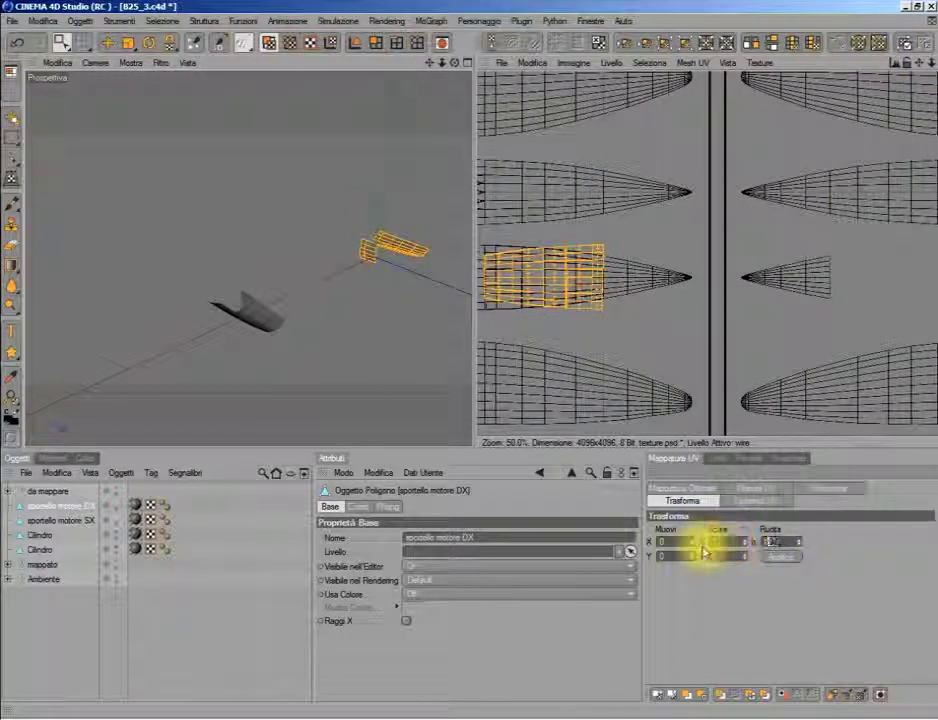
{"action": "type", "text": "0.01"}
{"action": "left_click", "coordinate": [770, 557]}
{"action": "left_click", "coordinate": [770, 558]}
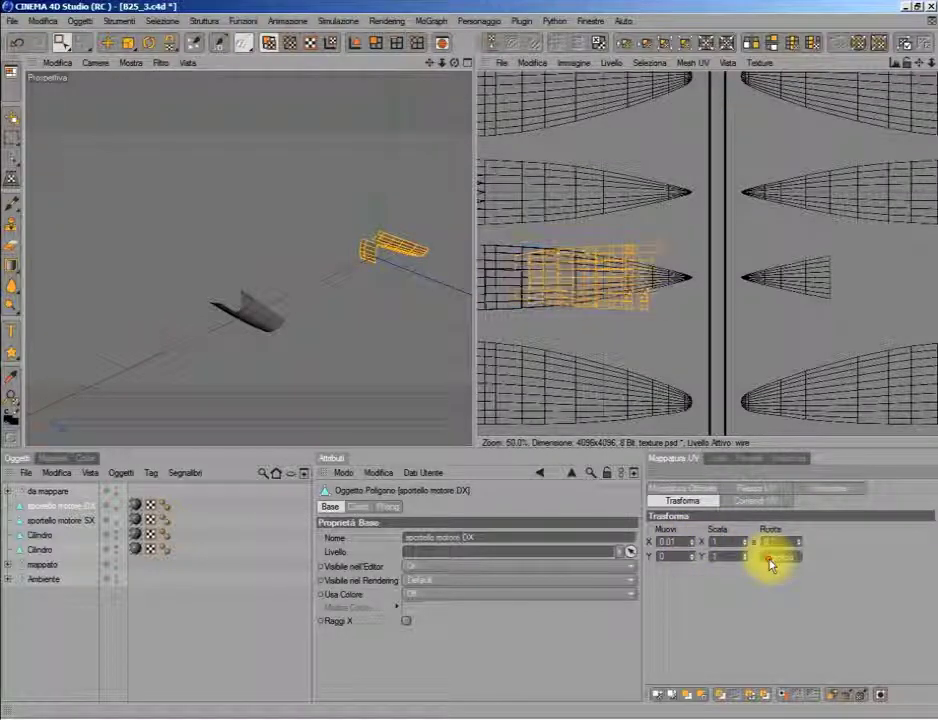
{"action": "left_click", "coordinate": [770, 558]}
{"action": "left_click", "coordinate": [770, 558]}
{"action": "left_click", "coordinate": [770, 558]}
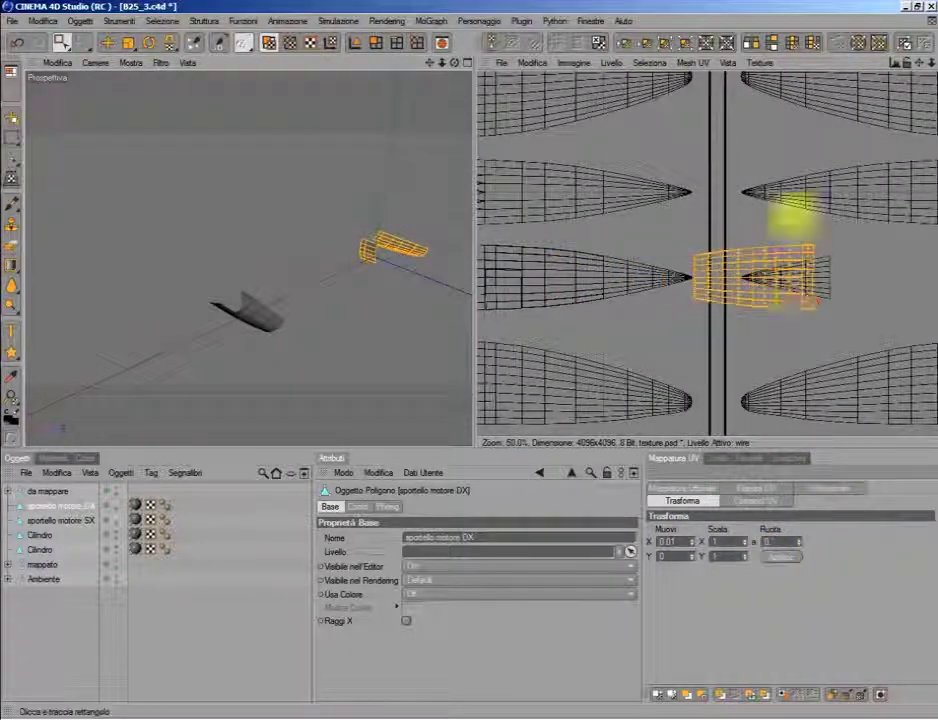
{"action": "left_click_drag", "start_coordinate": [896, 62], "coordinate": [696, 87]}
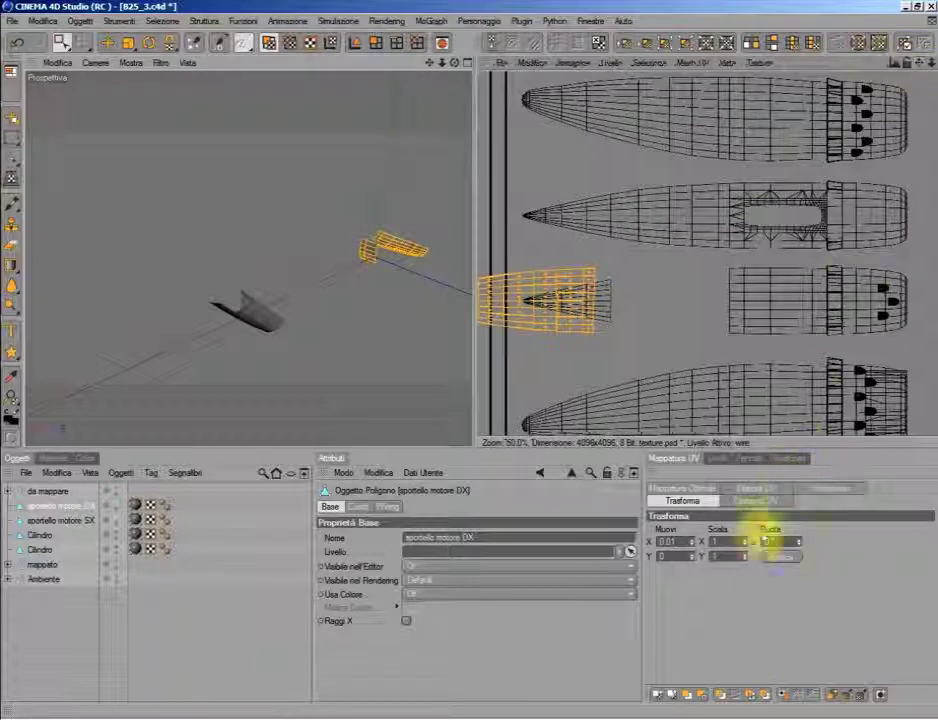
{"action": "left_click", "coordinate": [770, 557]}
{"action": "left_click", "coordinate": [770, 557]}
{"action": "left_click", "coordinate": [770, 557]}
{"action": "left_click", "coordinate": [768, 558]}
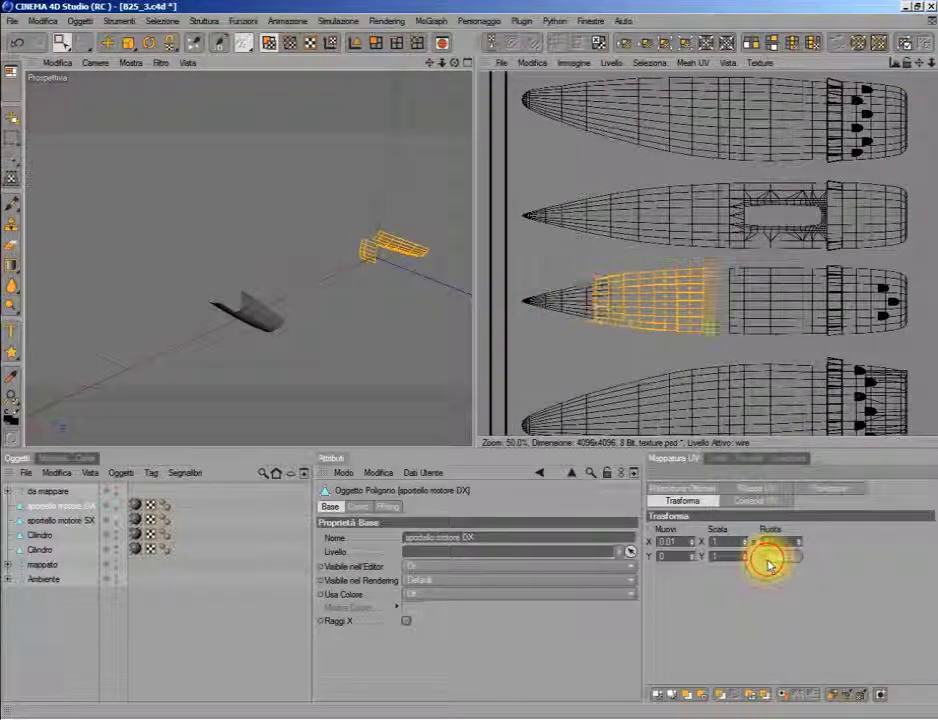
{"action": "left_click", "coordinate": [768, 558]}
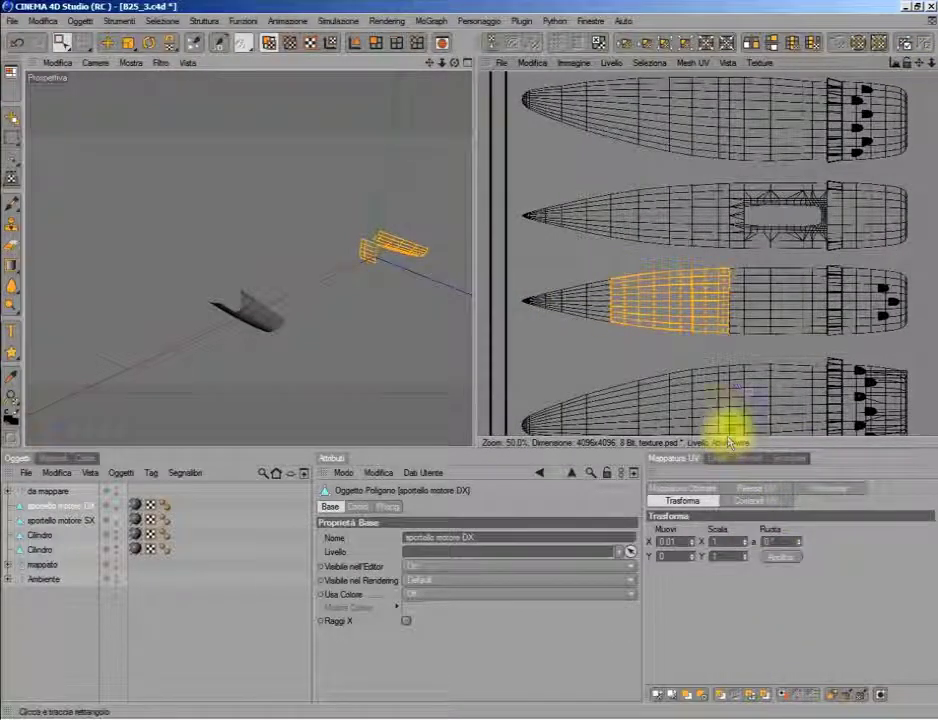
Step: Box-select polygons in the UV layout and show polygon outlines in the UV view
{"action": "scroll", "coordinate": [731, 415], "scroll_direction": "up", "scroll_amount": 3}
{"action": "scroll", "coordinate": [735, 380], "scroll_direction": "down", "scroll_amount": 1}
{"action": "scroll", "coordinate": [735, 380], "scroll_direction": "down", "scroll_amount": 1}
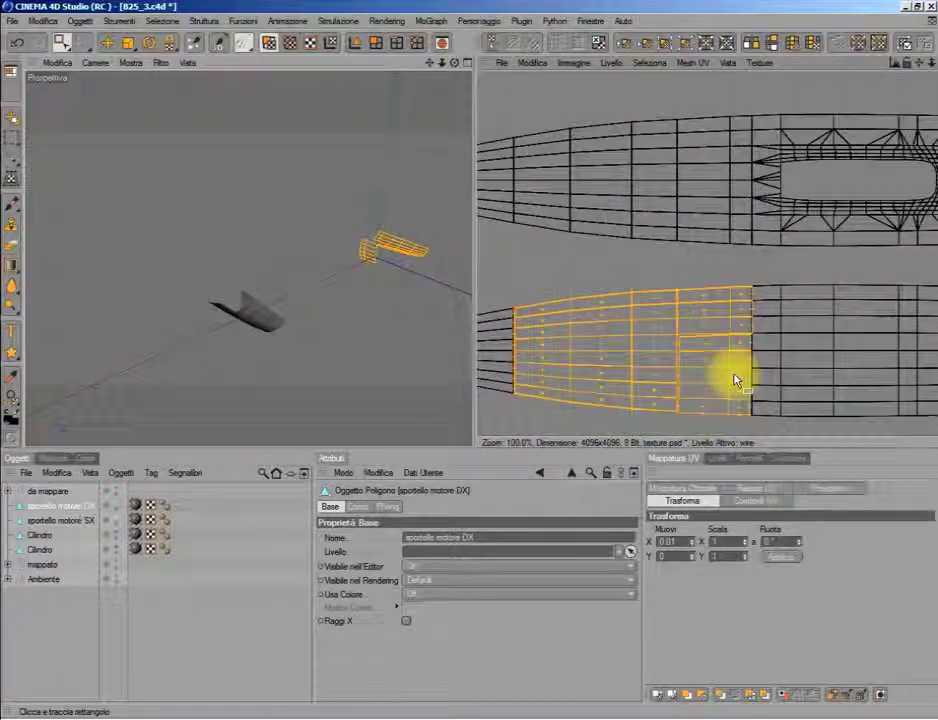
{"action": "scroll", "coordinate": [735, 380], "scroll_direction": "down", "scroll_amount": 2}
{"action": "scroll", "coordinate": [735, 380], "scroll_direction": "down", "scroll_amount": 2}
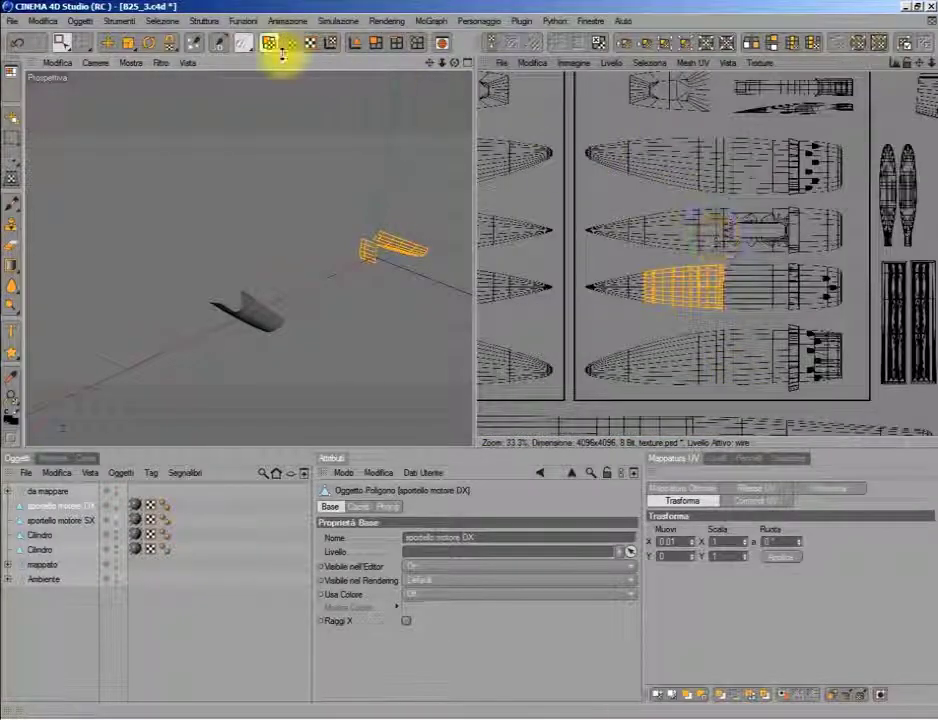
{"action": "left_click_drag", "start_coordinate": [551, 209], "coordinate": [748, 355]}
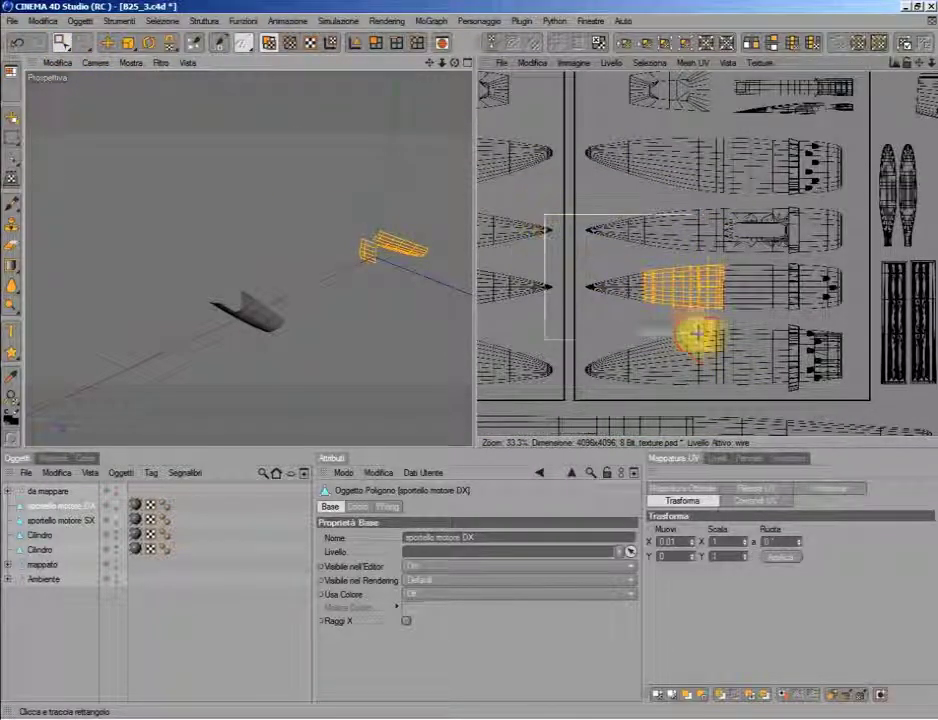
{"action": "left_click", "coordinate": [611, 62]}
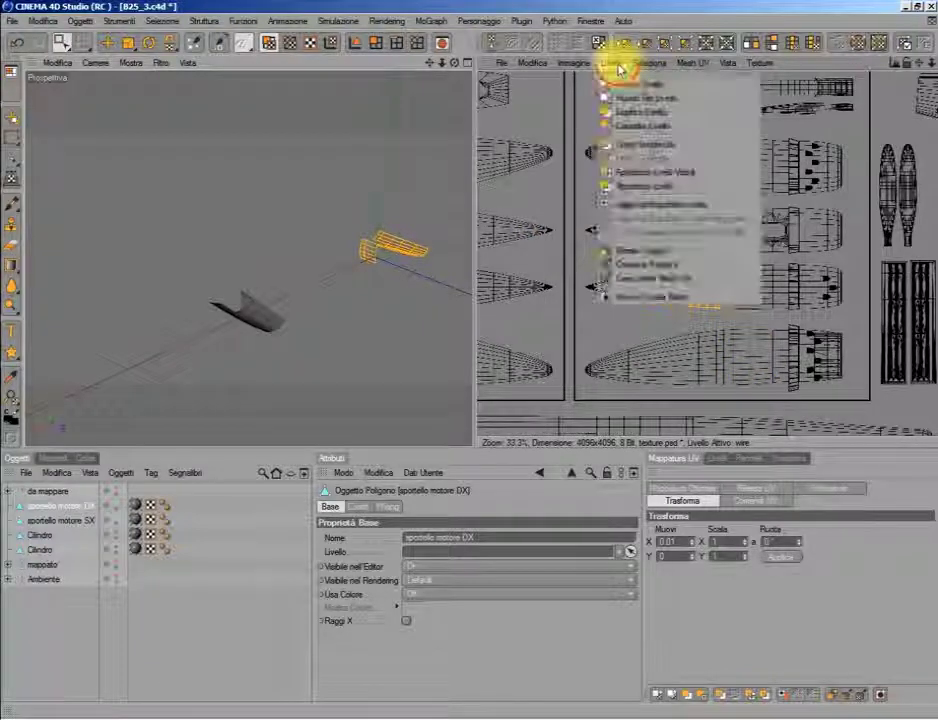
{"action": "left_click", "coordinate": [666, 264]}
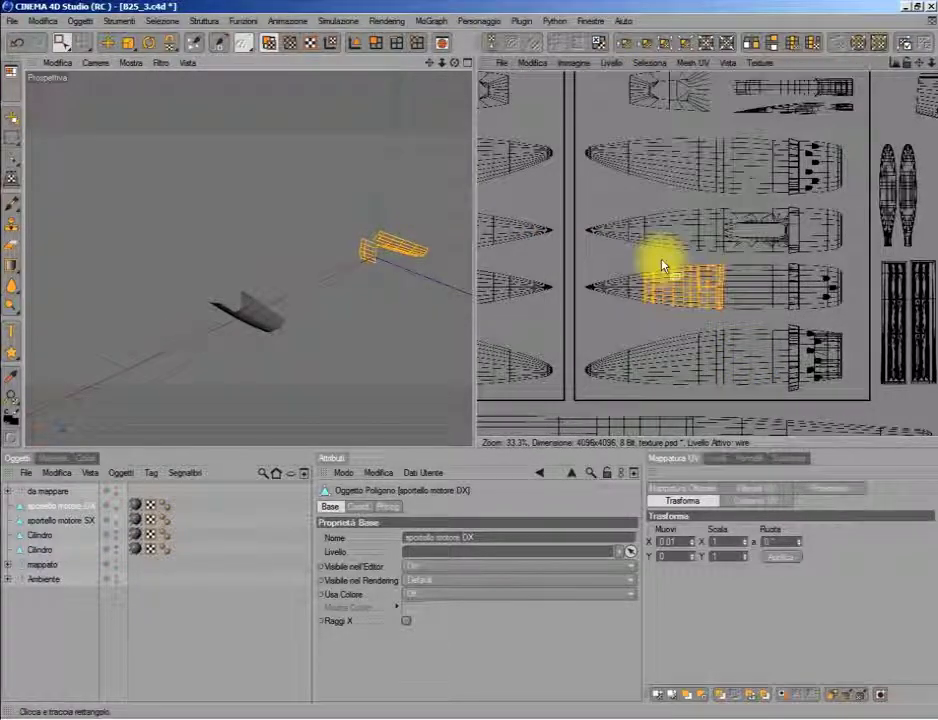
{"action": "scroll", "coordinate": [615, 240], "scroll_direction": "down", "scroll_amount": 3}
{"action": "scroll", "coordinate": [617, 241], "scroll_direction": "up", "scroll_amount": 2}
{"action": "scroll", "coordinate": [620, 241], "scroll_direction": "up", "scroll_amount": 1}
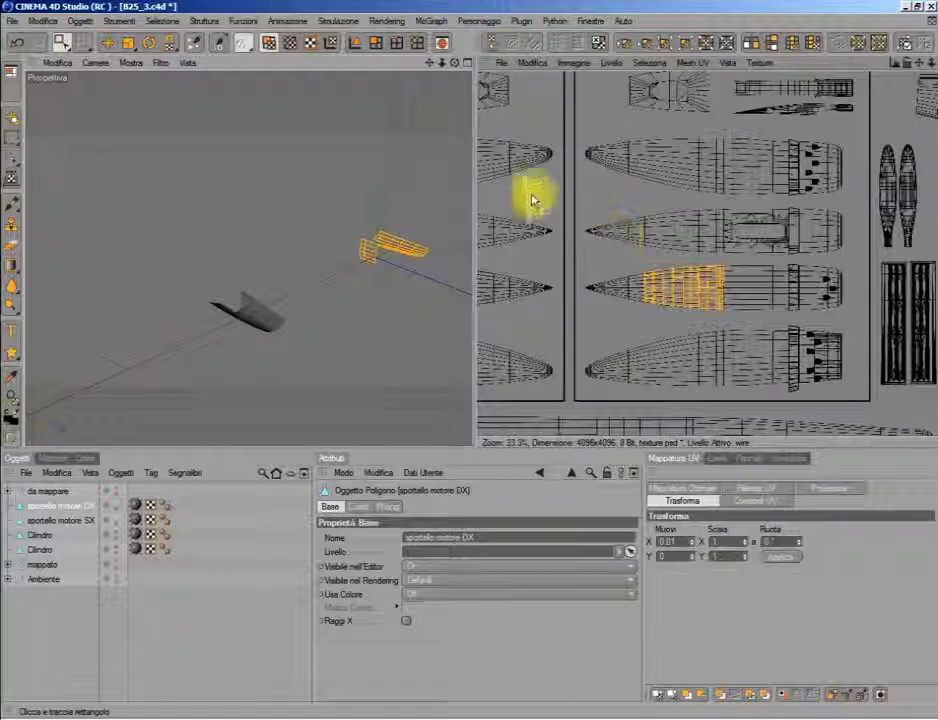
{"action": "left_click", "coordinate": [12, 72]}
Step: Back in the Standard layout, place each engine door under its matching engine in mappato
{"action": "left_click", "coordinate": [52, 130]}
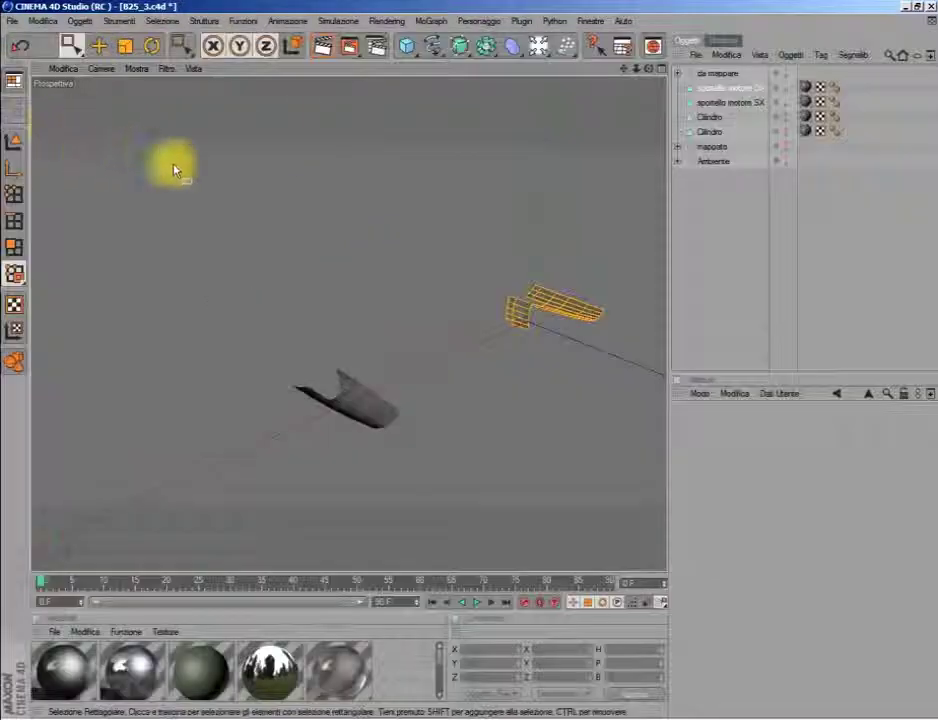
{"action": "left_click", "coordinate": [744, 106], "text": "shift"}
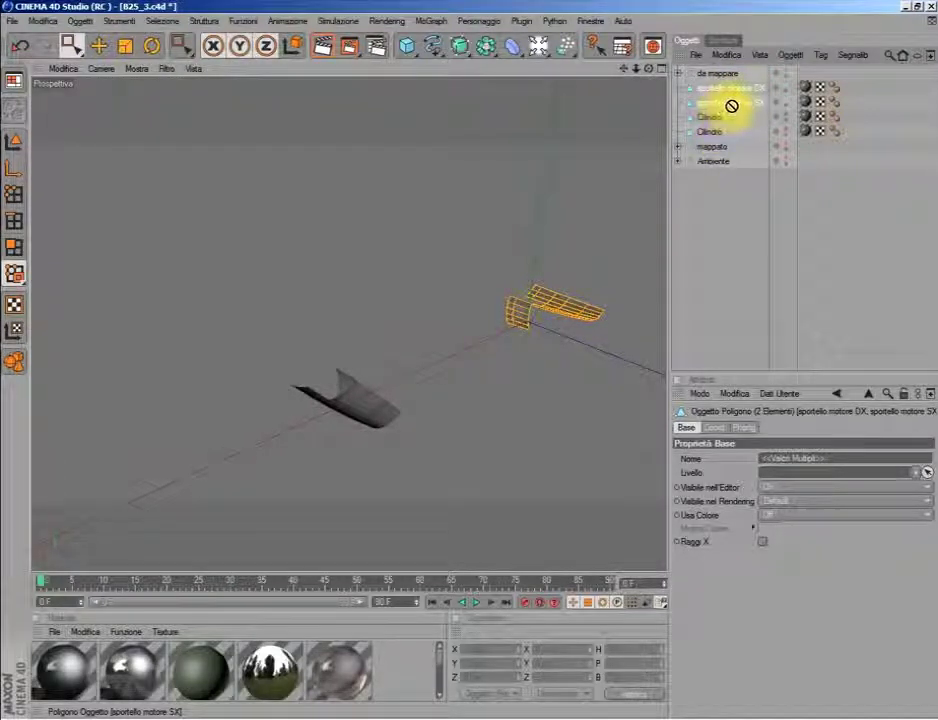
{"action": "left_click_drag", "start_coordinate": [731, 106], "coordinate": [721, 108]}
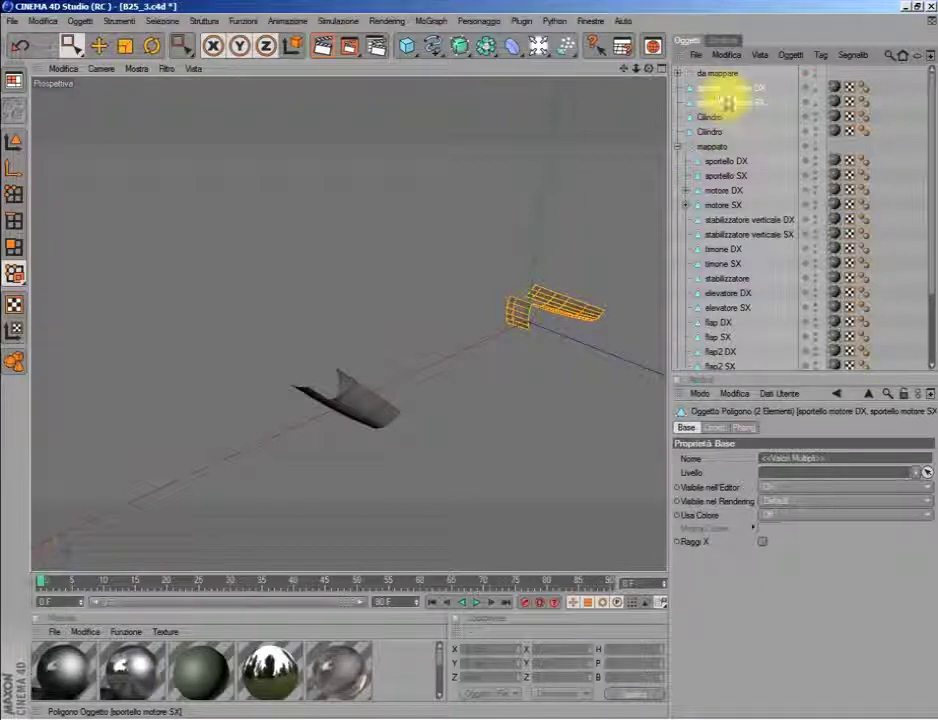
{"action": "left_click", "coordinate": [736, 104]}
{"action": "left_click_drag", "start_coordinate": [740, 110], "coordinate": [685, 190]}
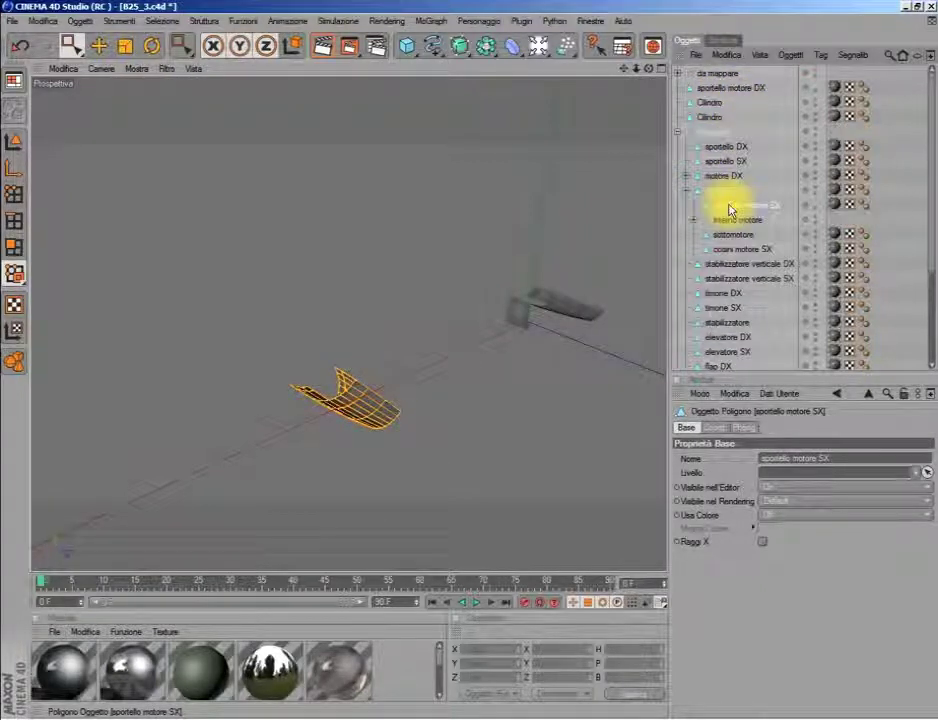
{"action": "left_click", "coordinate": [720, 87]}
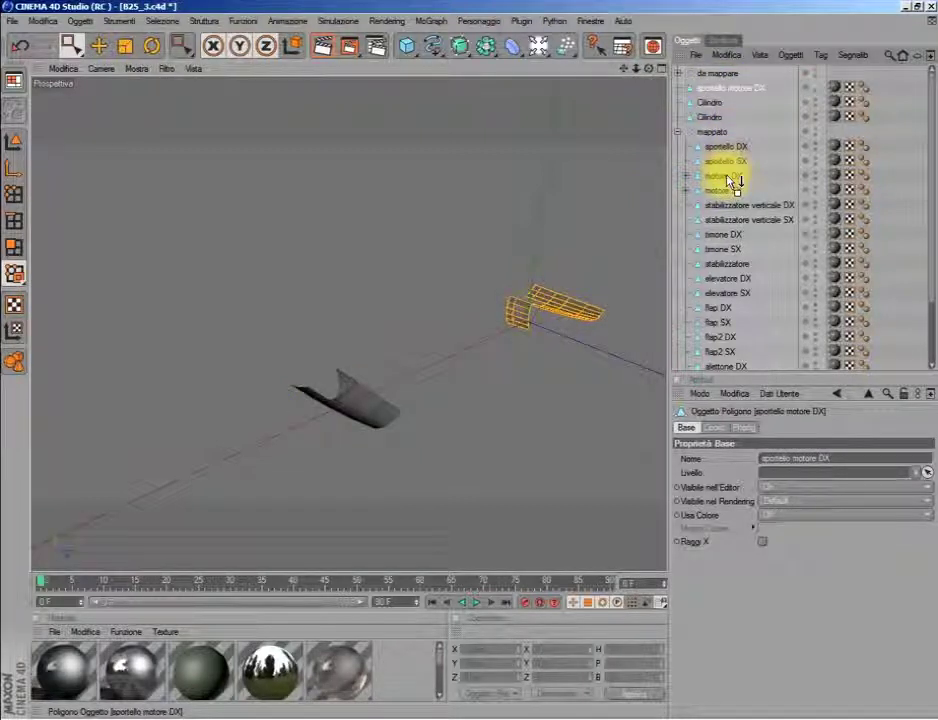
{"action": "left_click_drag", "start_coordinate": [731, 180], "coordinate": [728, 182]}
Step: Hide both engine doors in the viewport and collapse motore SX, motore DX and mappato
{"action": "left_click", "coordinate": [806, 173]}
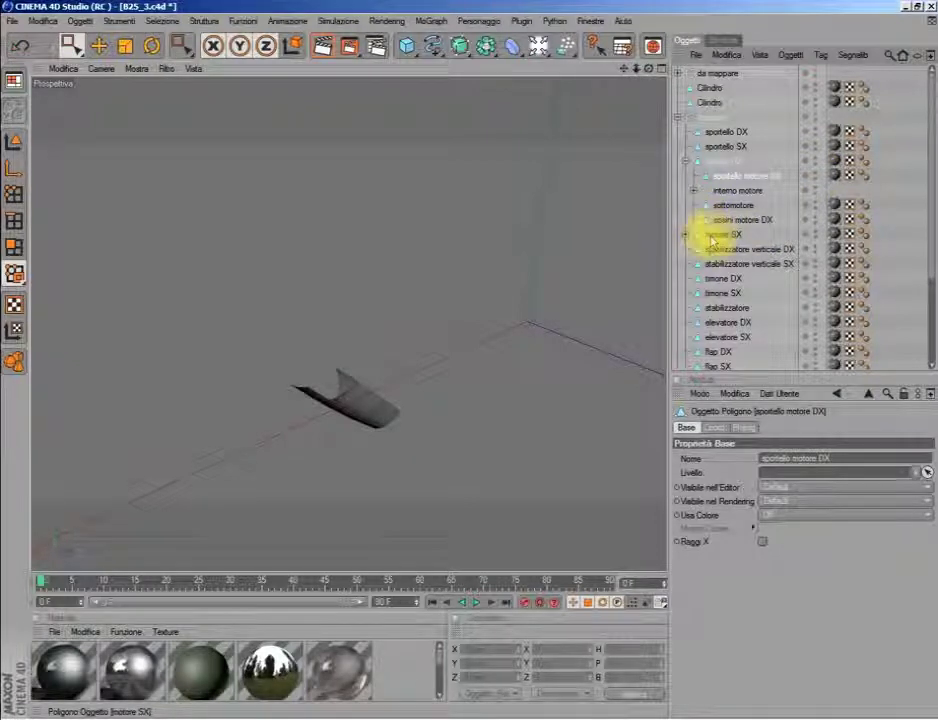
{"action": "left_click", "coordinate": [686, 235]}
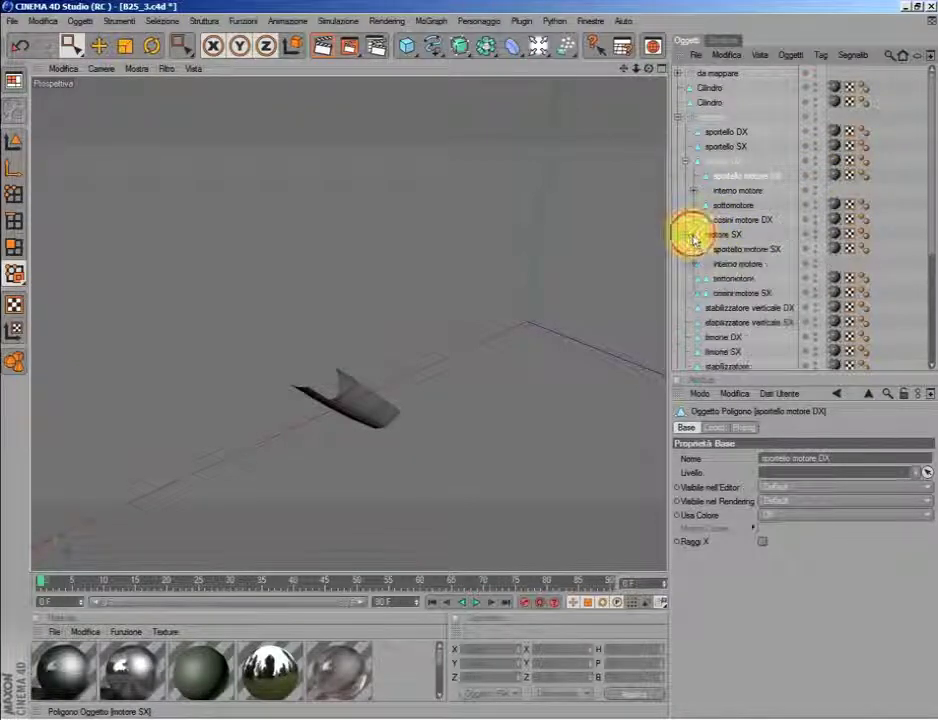
{"action": "left_click", "coordinate": [810, 247]}
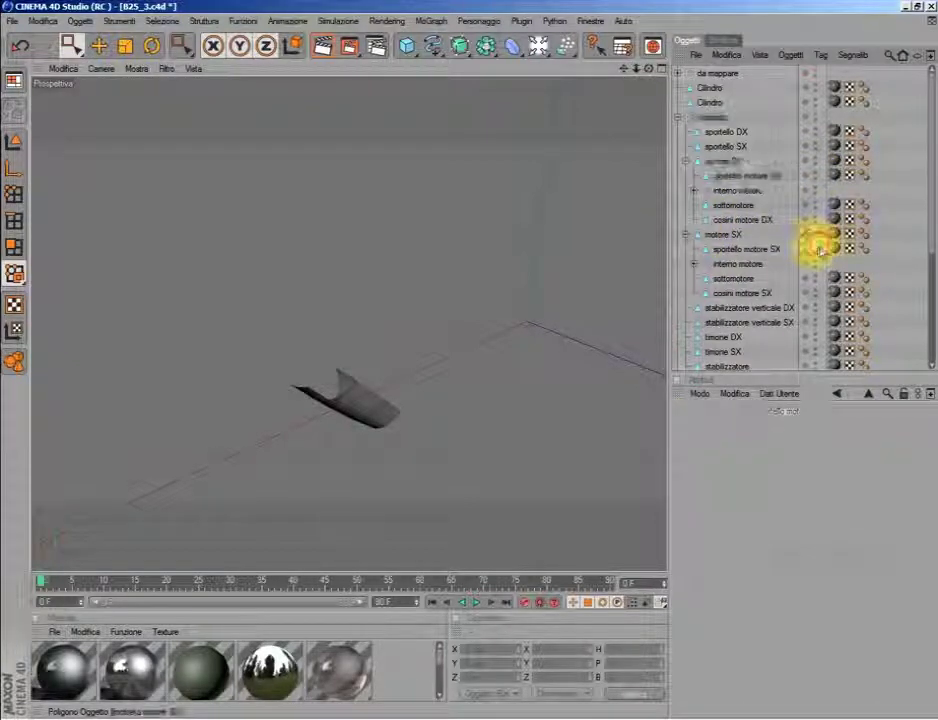
{"action": "left_click", "coordinate": [686, 235]}
{"action": "left_click", "coordinate": [686, 161]}
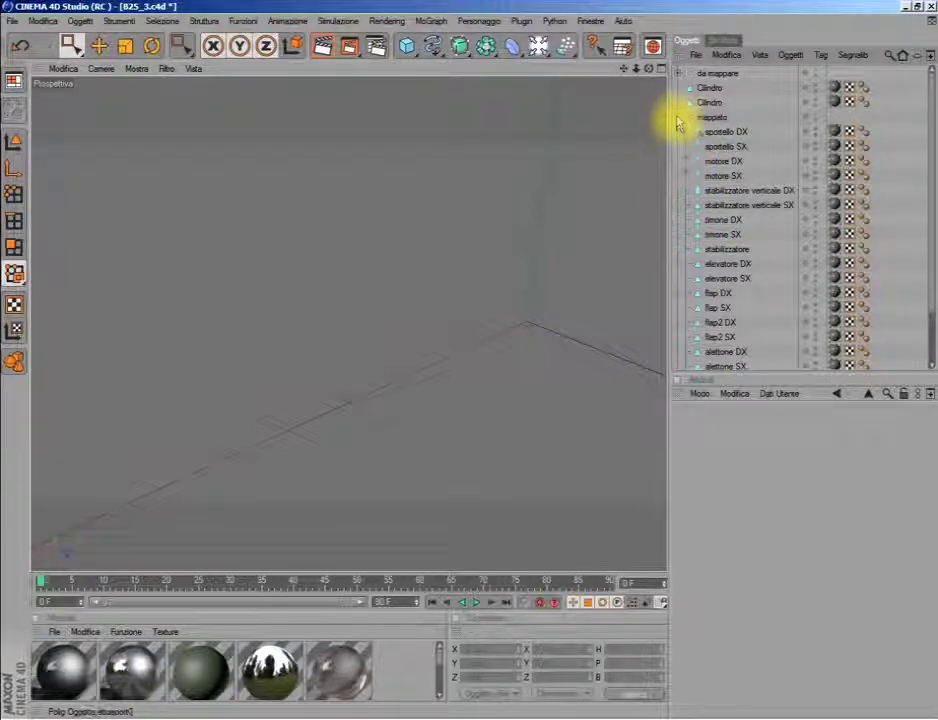
{"action": "left_click", "coordinate": [678, 117]}
{"action": "left_click", "coordinate": [706, 103]}
Step: Expand the da mappare hierarchy and browse it to find both loose Cilindro objects
{"action": "left_click", "coordinate": [708, 90], "text": "ctrl"}
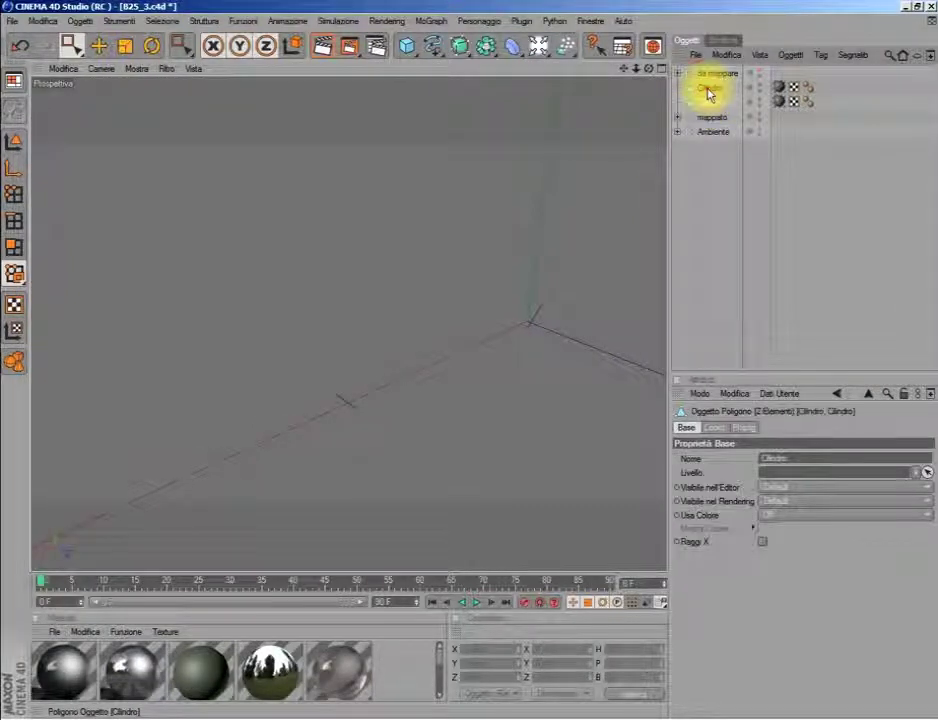
{"action": "left_click", "coordinate": [677, 74]}
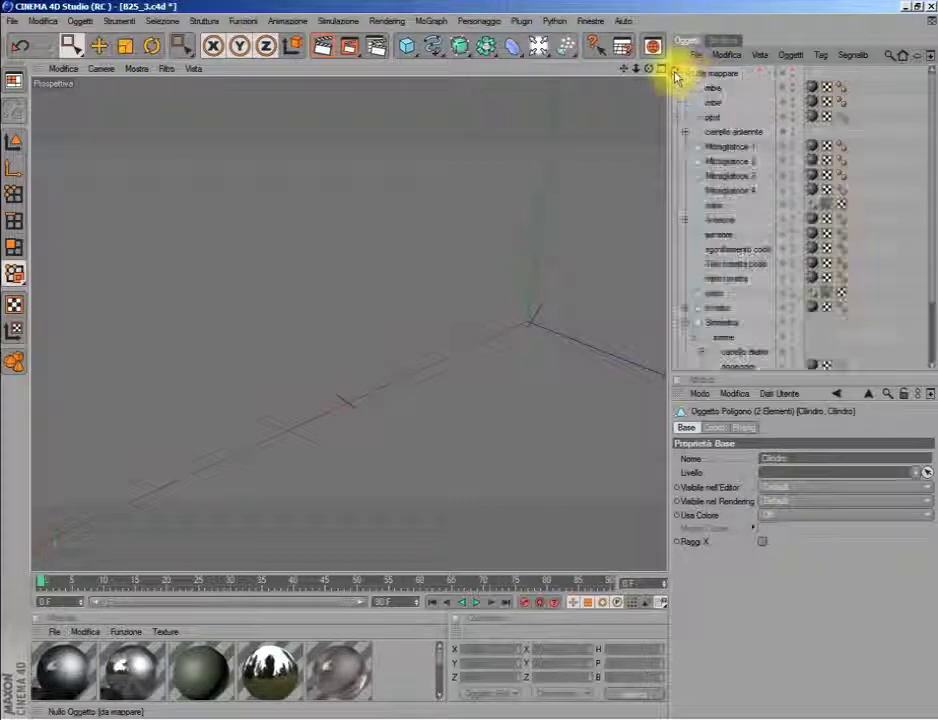
{"action": "scroll", "coordinate": [707, 188], "scroll_direction": "down", "scroll_amount": 2}
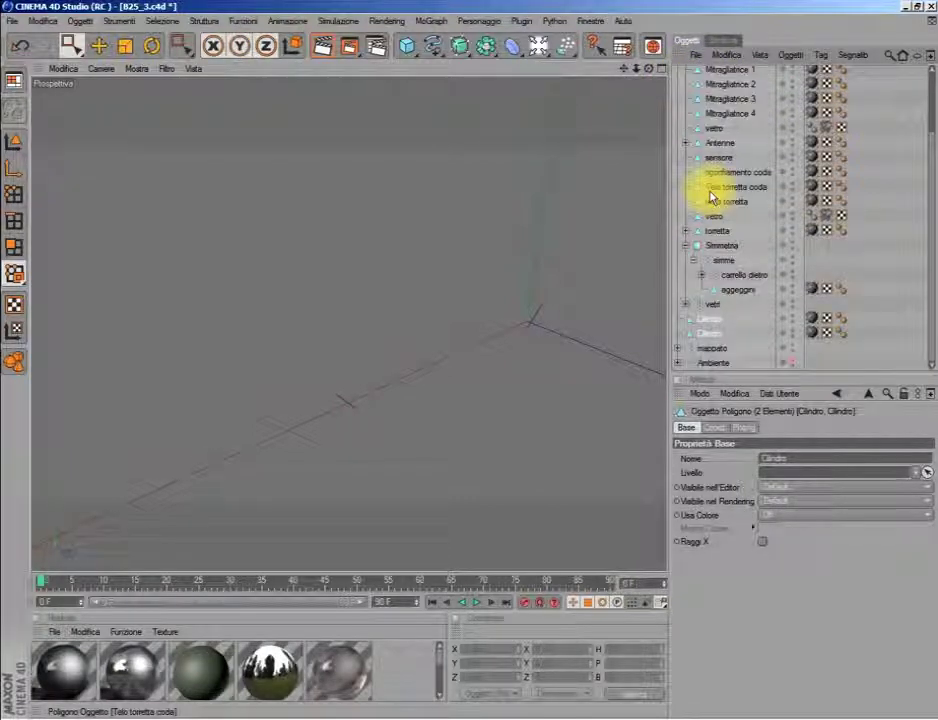
{"action": "scroll", "coordinate": [707, 188], "scroll_direction": "up", "scroll_amount": 2}
{"action": "scroll", "coordinate": [710, 184], "scroll_direction": "up", "scroll_amount": 1}
{"action": "scroll", "coordinate": [718, 186], "scroll_direction": "down", "scroll_amount": 3}
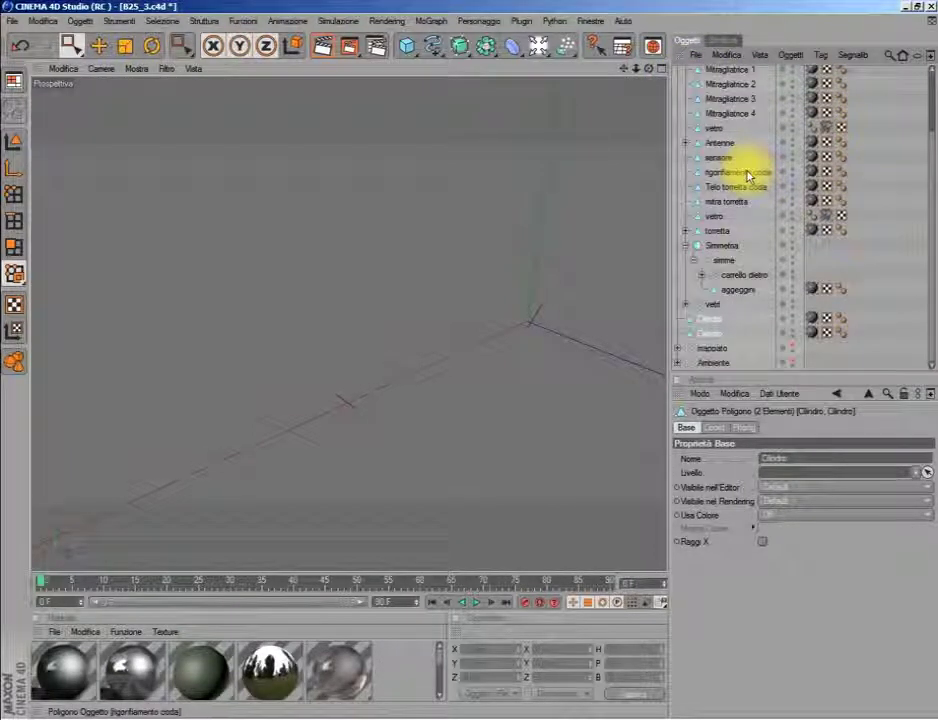
Step: Select each Cilindro in turn and inspect it in polygon mode to tell them apart
{"action": "left_click", "coordinate": [711, 317]}
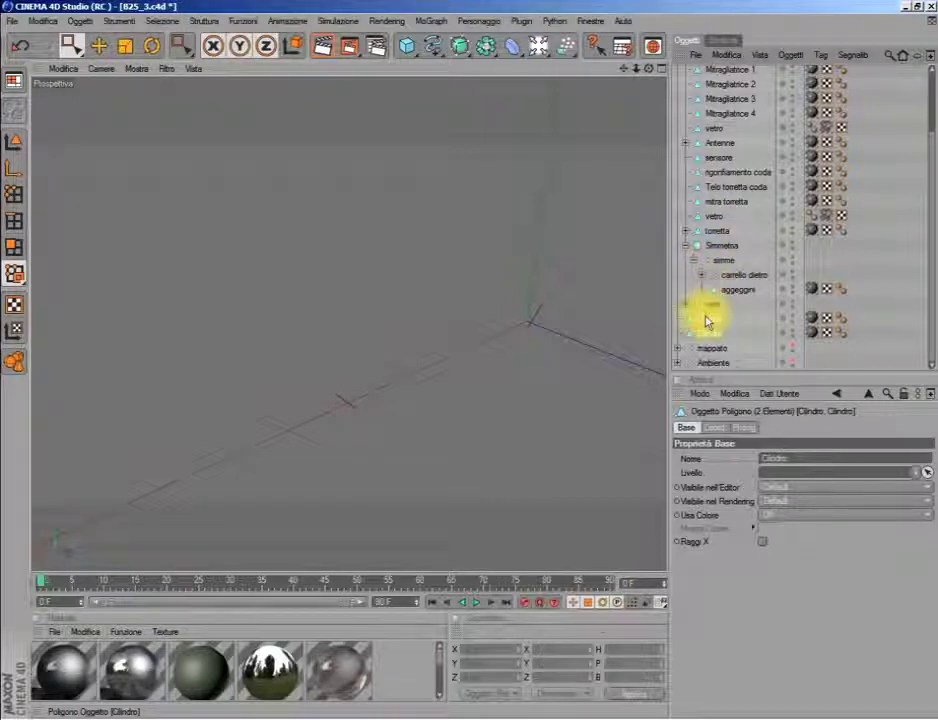
{"action": "left_click", "coordinate": [713, 335]}
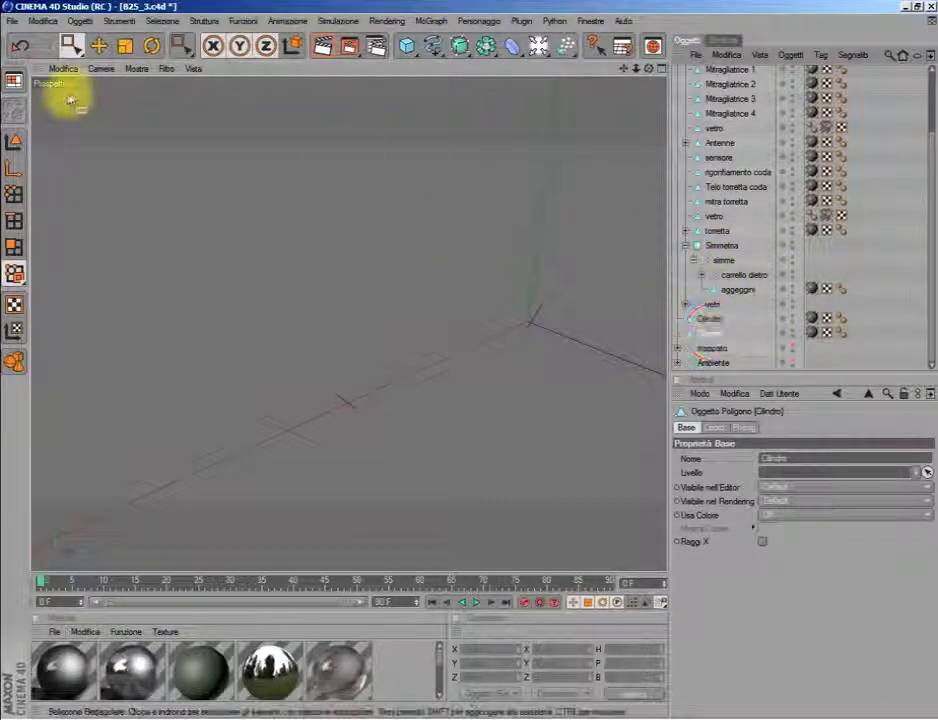
{"action": "left_click", "coordinate": [15, 141]}
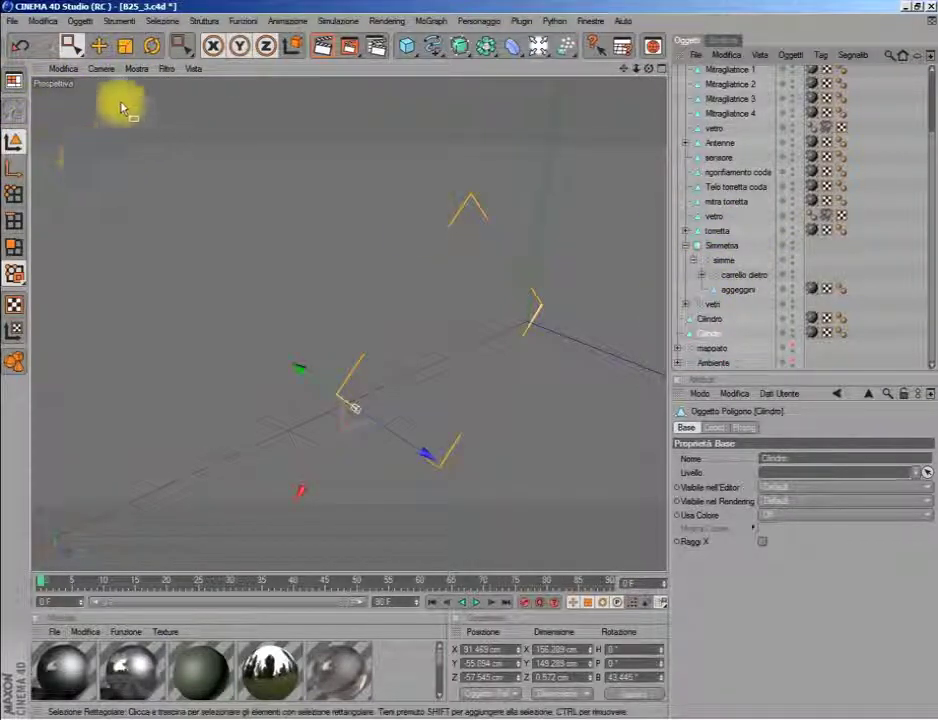
{"action": "left_click_drag", "start_coordinate": [71, 45], "coordinate": [118, 66]}
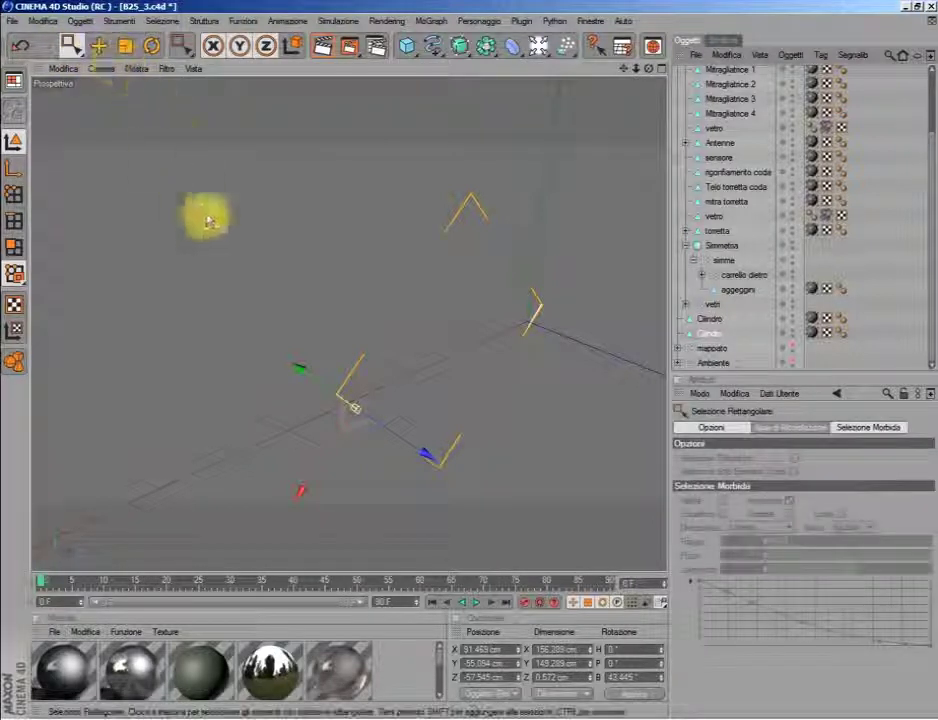
{"action": "left_click_drag", "start_coordinate": [290, 283], "coordinate": [425, 446]}
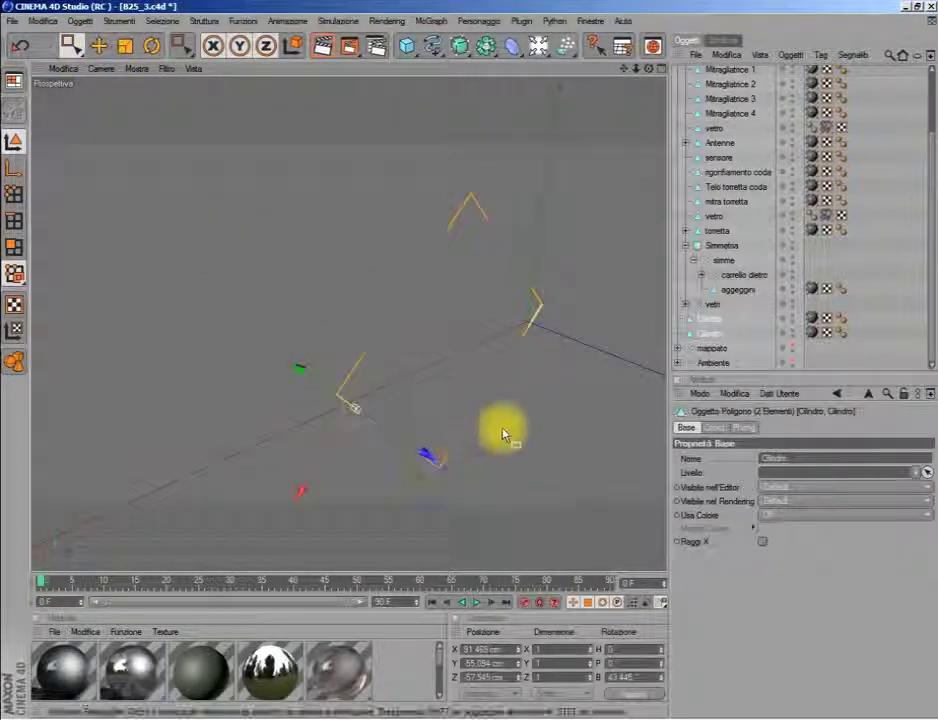
{"action": "left_click", "coordinate": [711, 331]}
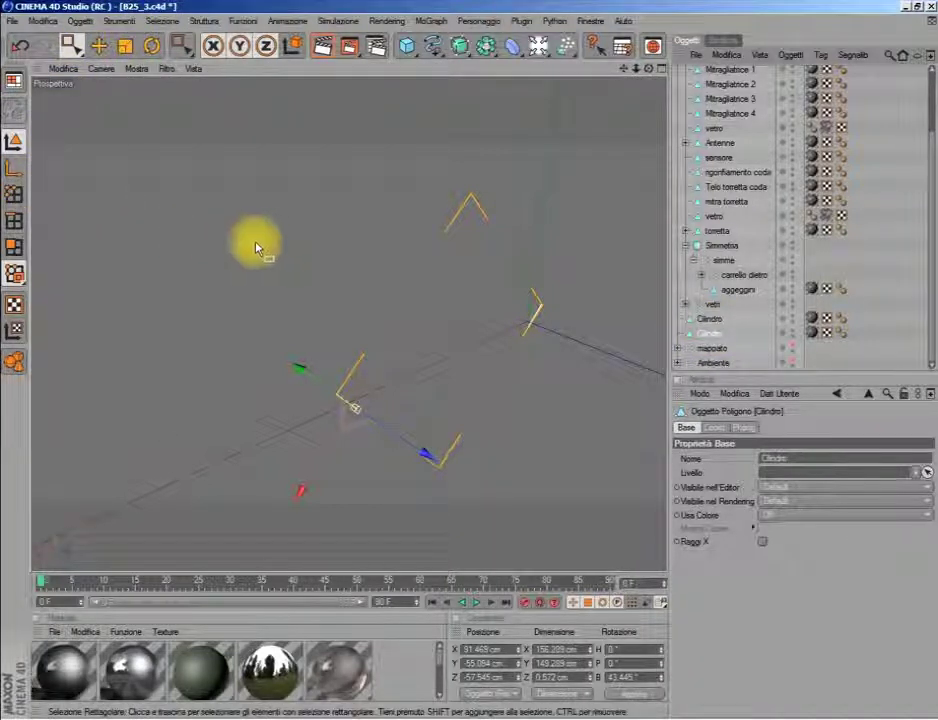
{"action": "left_click", "coordinate": [15, 193]}
{"action": "left_click", "coordinate": [224, 258]}
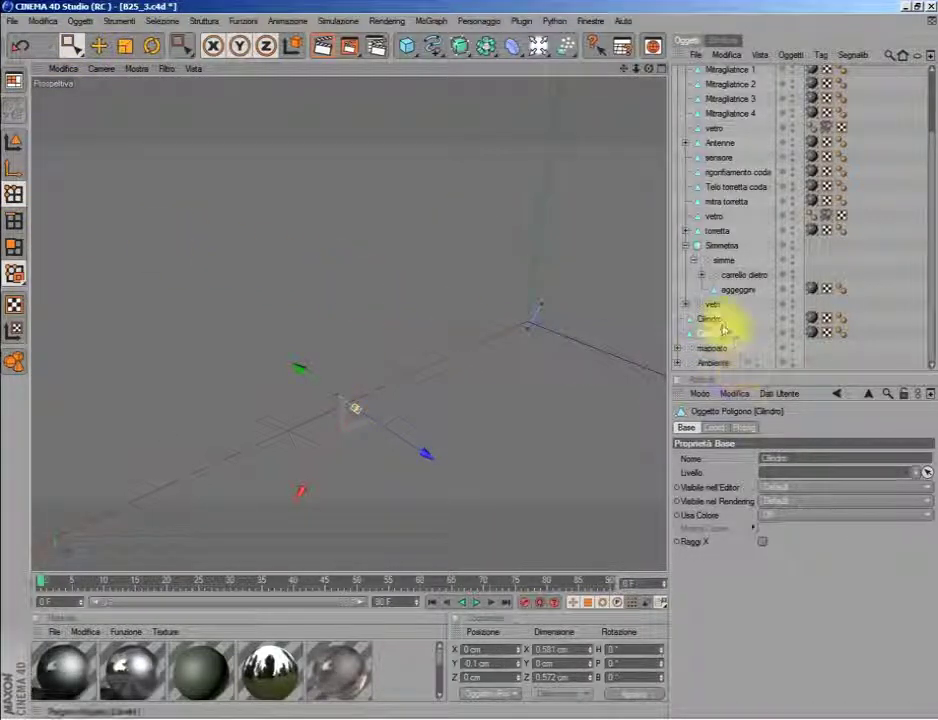
Step: Box-select parts in the viewport to identify which Cilindro sits at the scene origin
{"action": "left_click_drag", "start_coordinate": [614, 263], "coordinate": [493, 370]}
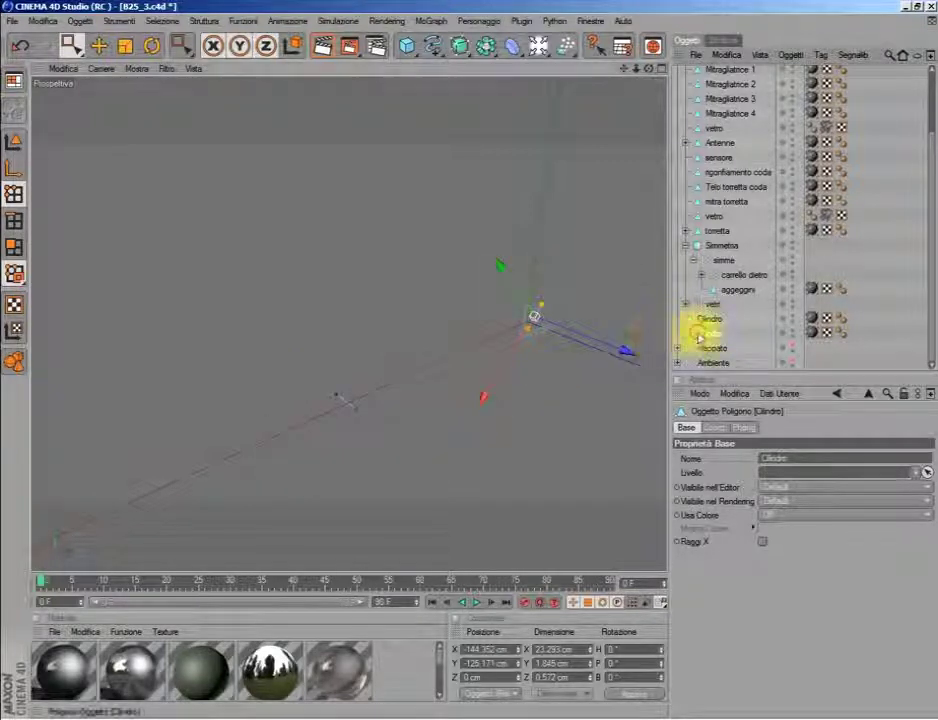
{"action": "left_click", "coordinate": [565, 85]}
{"action": "left_click", "coordinate": [714, 318]}
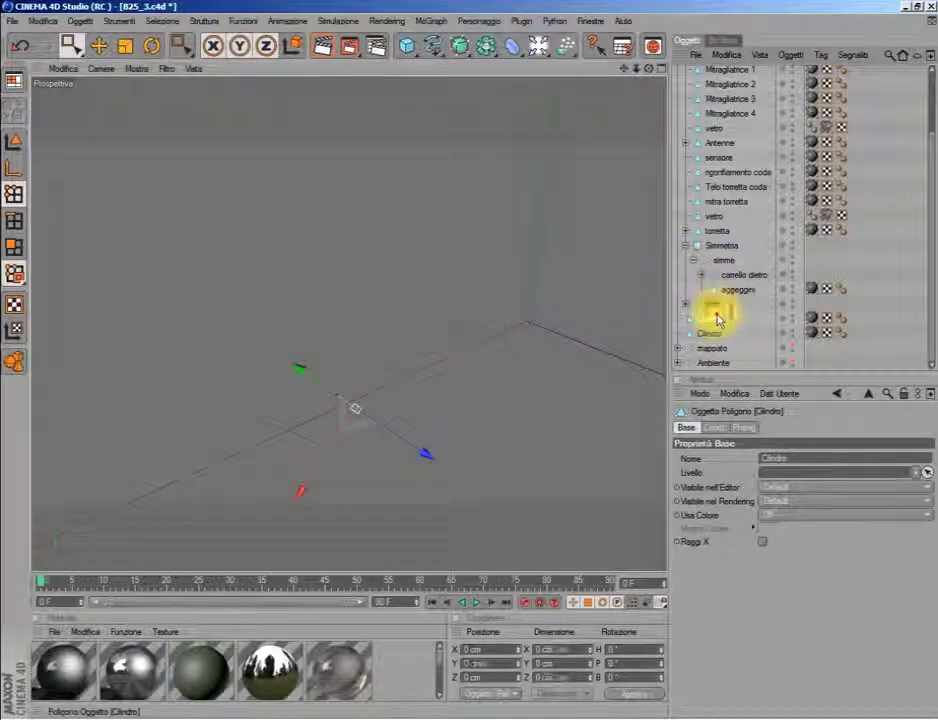
{"action": "left_click_drag", "start_coordinate": [598, 228], "coordinate": [499, 362]}
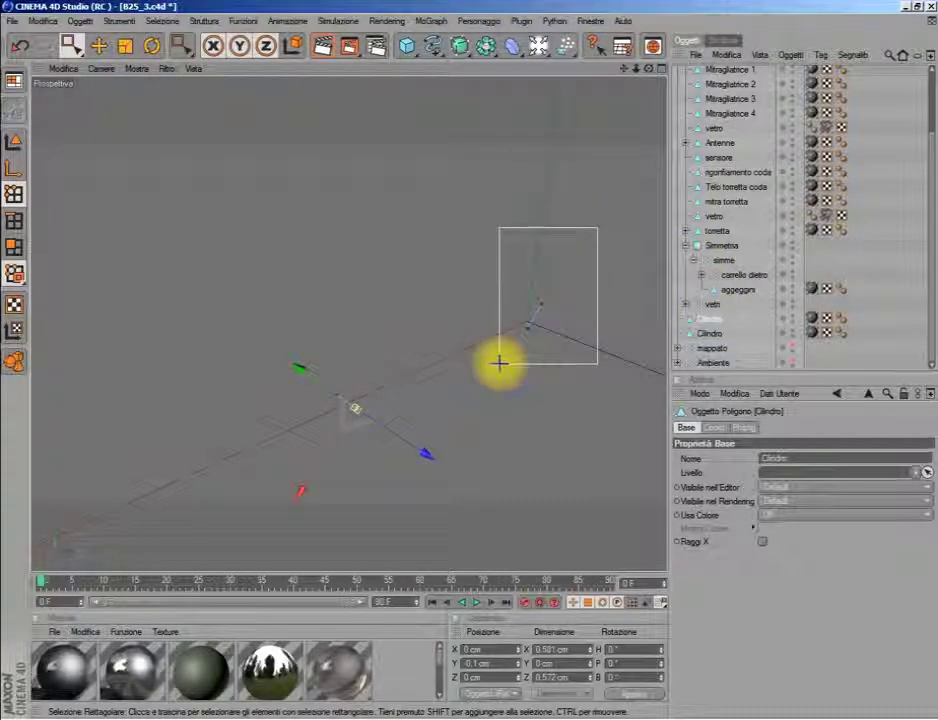
{"action": "left_click_drag", "start_coordinate": [402, 299], "coordinate": [314, 440]}
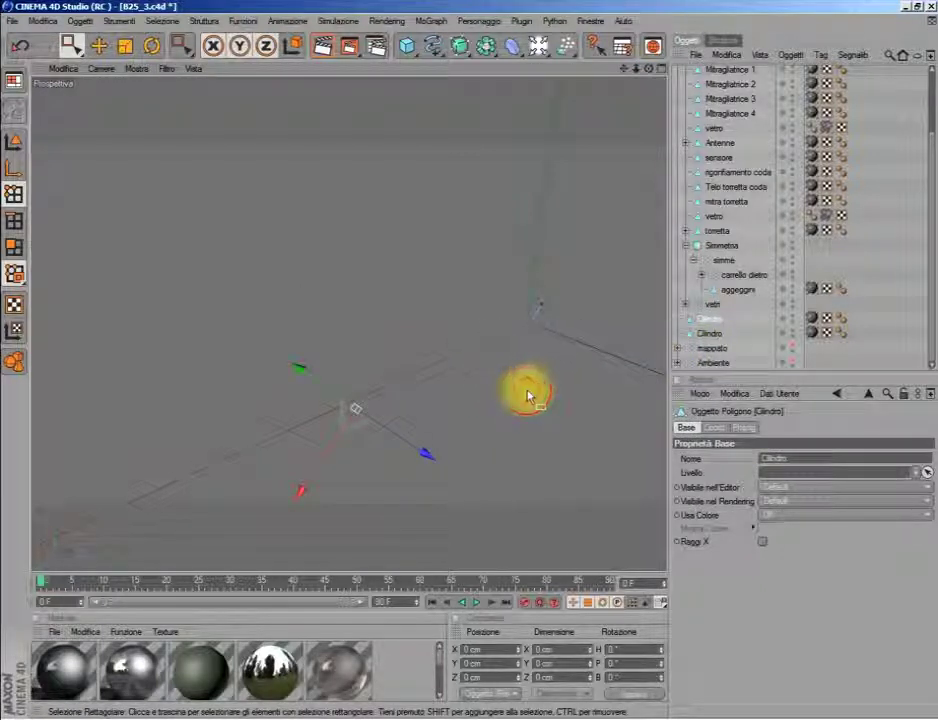
{"action": "left_click", "coordinate": [565, 375]}
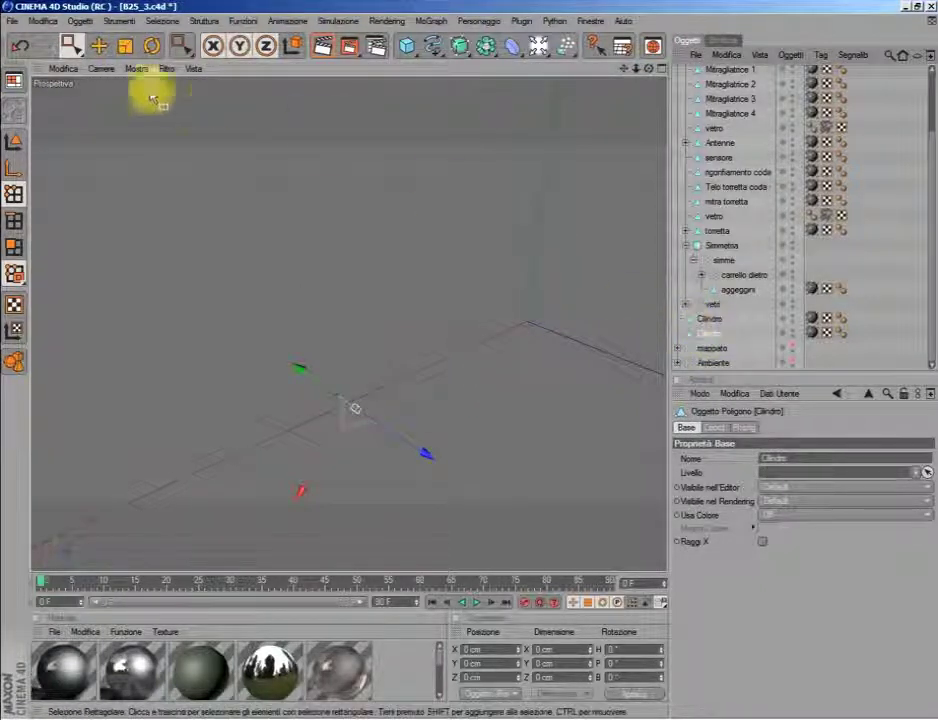
{"action": "left_click", "coordinate": [14, 141]}
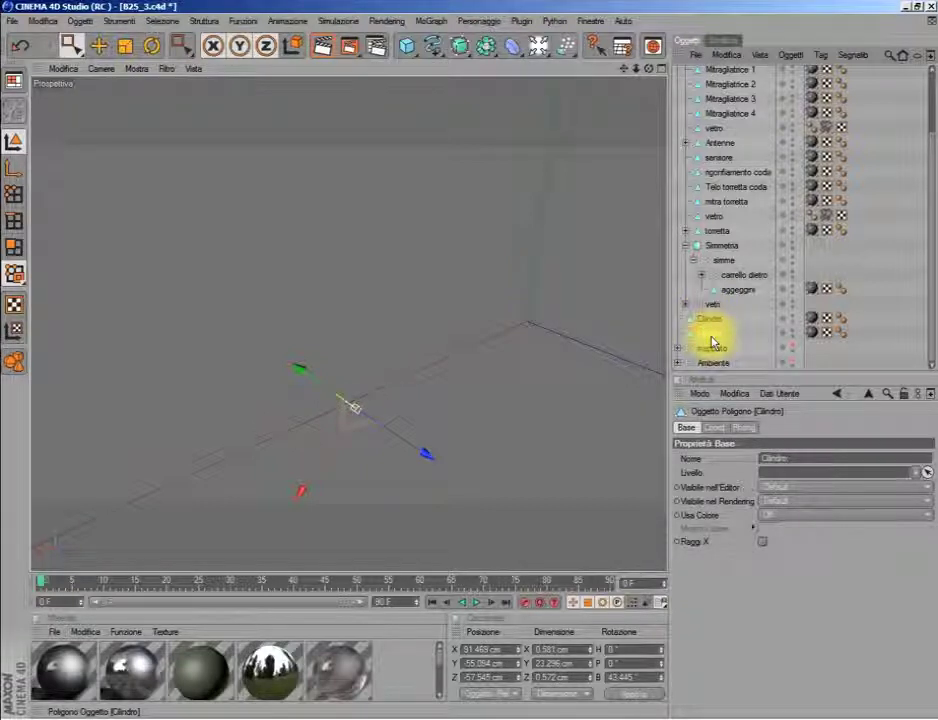
Step: Delete the Cilindro at the scene origin and move the remaining one into carrello dietro
{"action": "left_click", "coordinate": [712, 320]}
{"action": "key", "text": "Delete"}
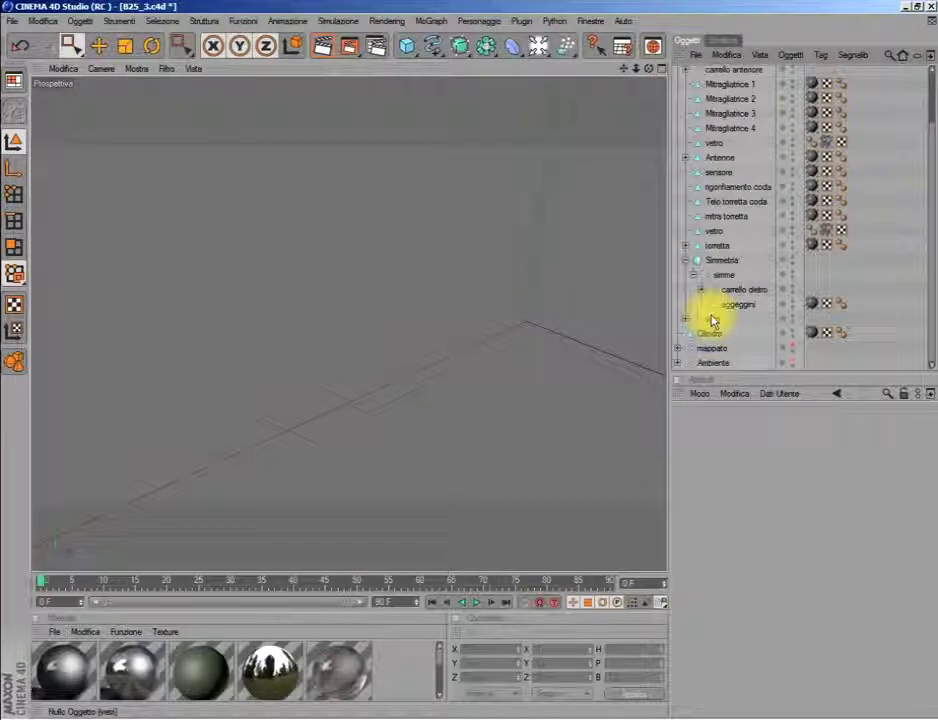
{"action": "left_click", "coordinate": [712, 340]}
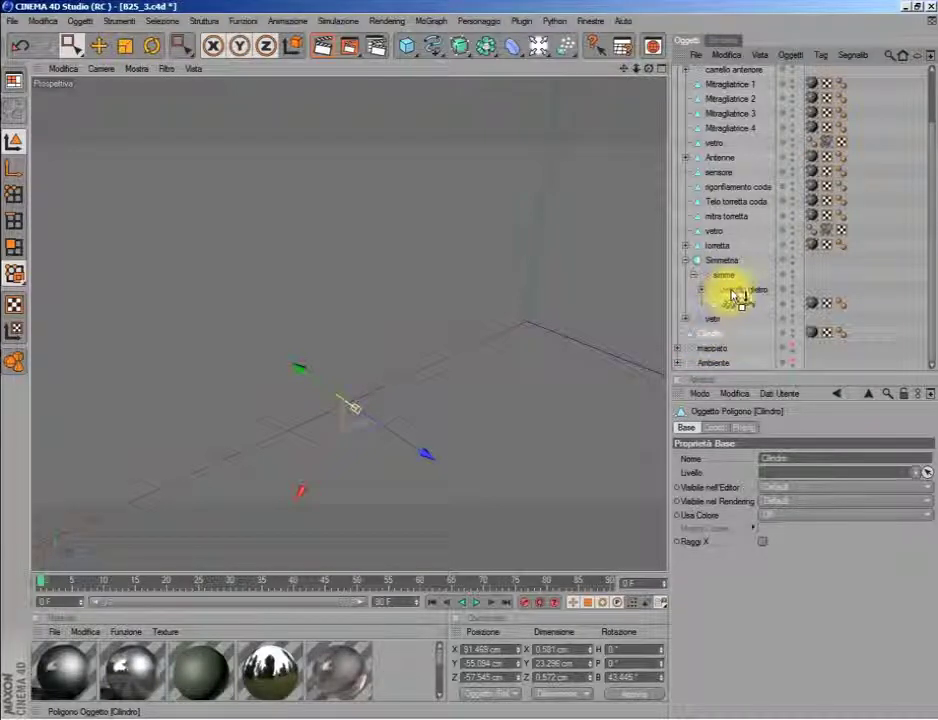
{"action": "left_click_drag", "start_coordinate": [735, 295], "coordinate": [700, 293]}
Step: Check that carrello dietro holds Cilindro with Cilindro 5, 6 and 7, then collapse Simmetria and da mappare
{"action": "left_click", "coordinate": [702, 293]}
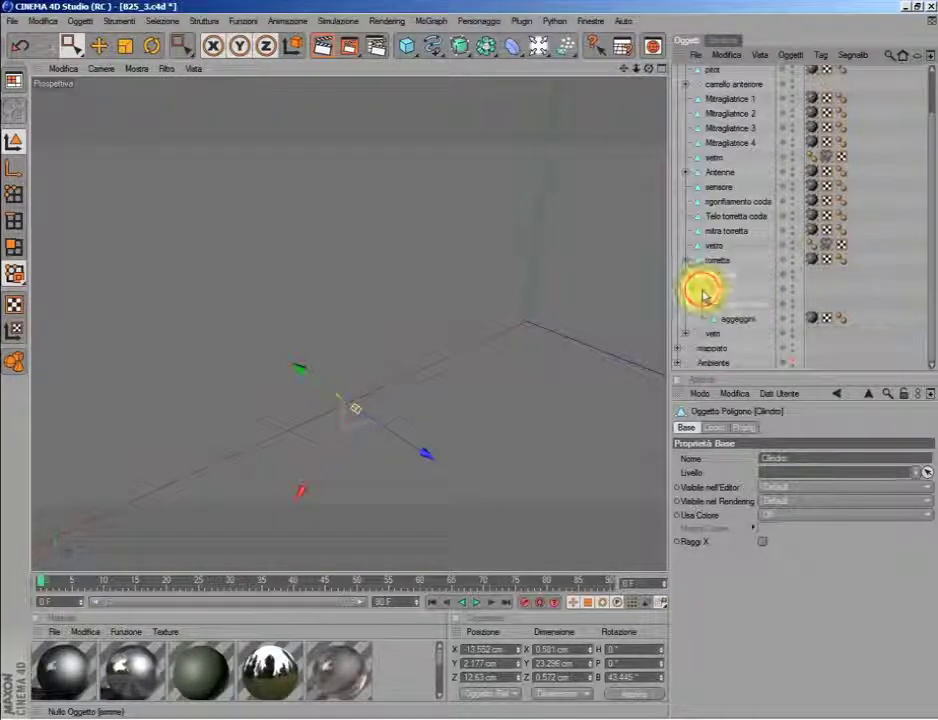
{"action": "left_click", "coordinate": [703, 305]}
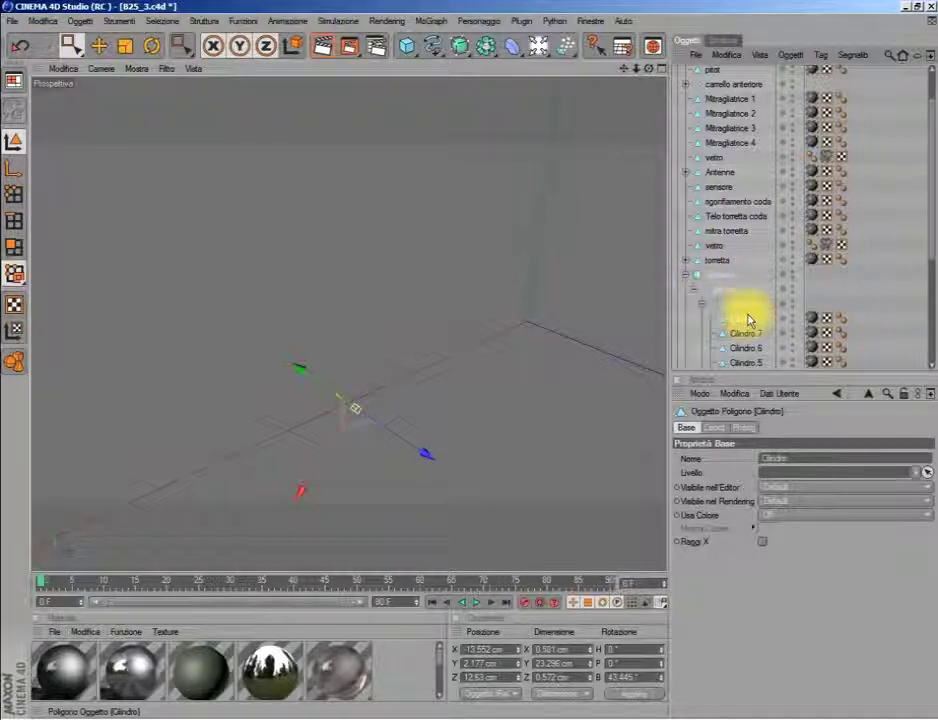
{"action": "left_click", "coordinate": [702, 305]}
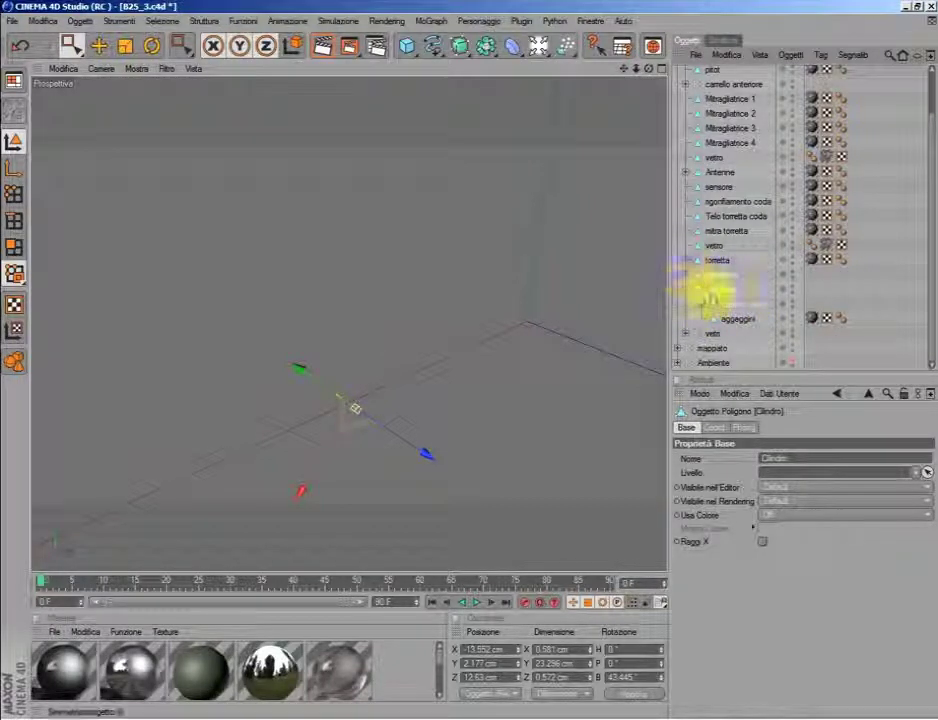
{"action": "left_click", "coordinate": [702, 304]}
{"action": "left_click", "coordinate": [740, 332]}
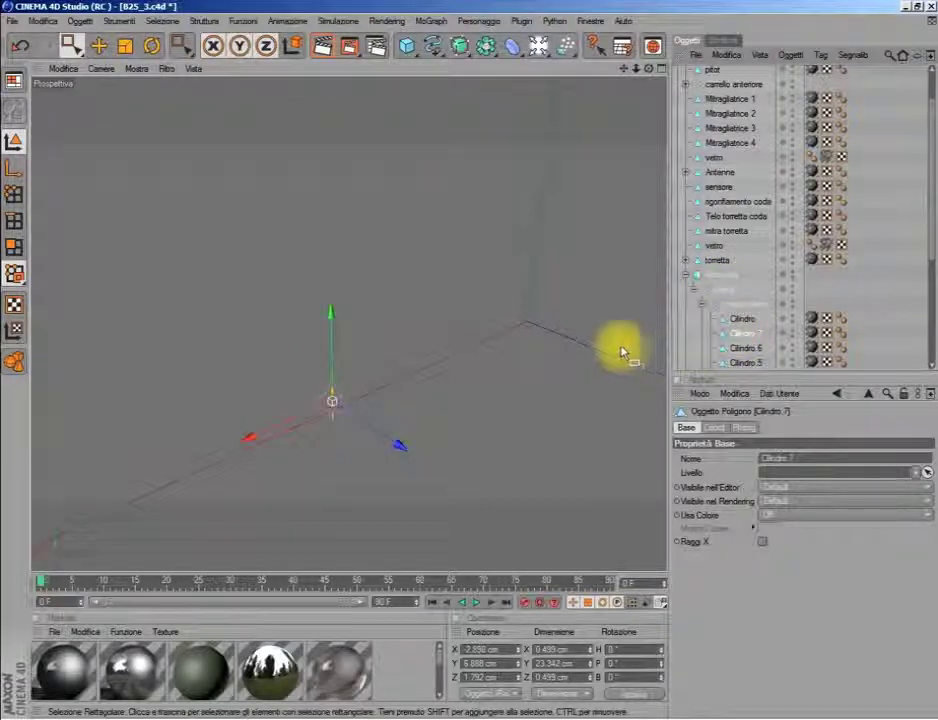
{"action": "left_click", "coordinate": [848, 262]}
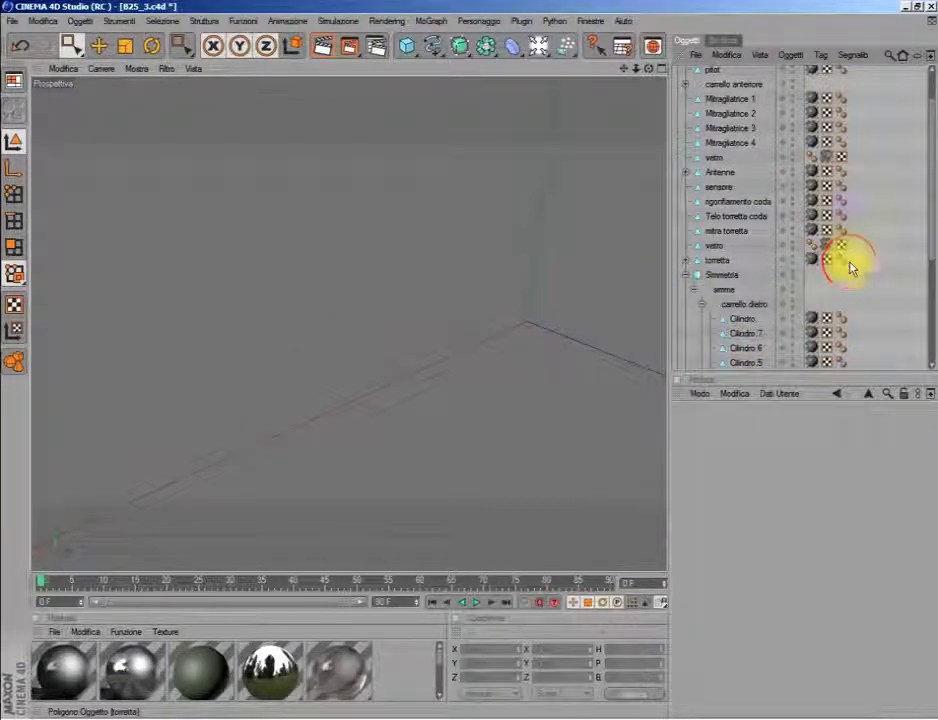
{"action": "left_click", "coordinate": [707, 301]}
{"action": "left_click", "coordinate": [685, 276]}
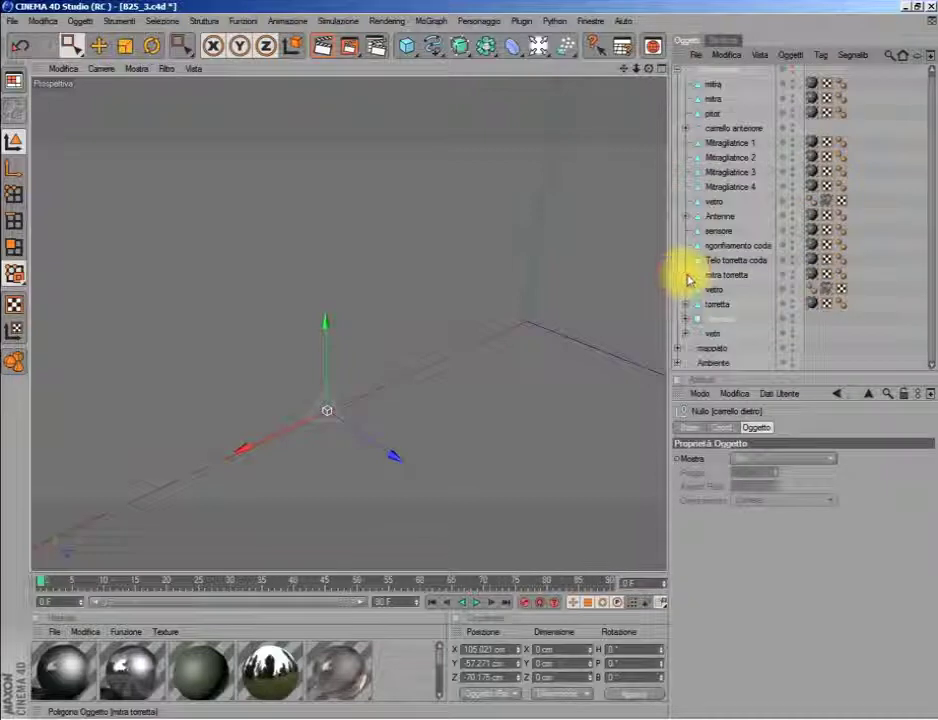
{"action": "left_click", "coordinate": [682, 82]}
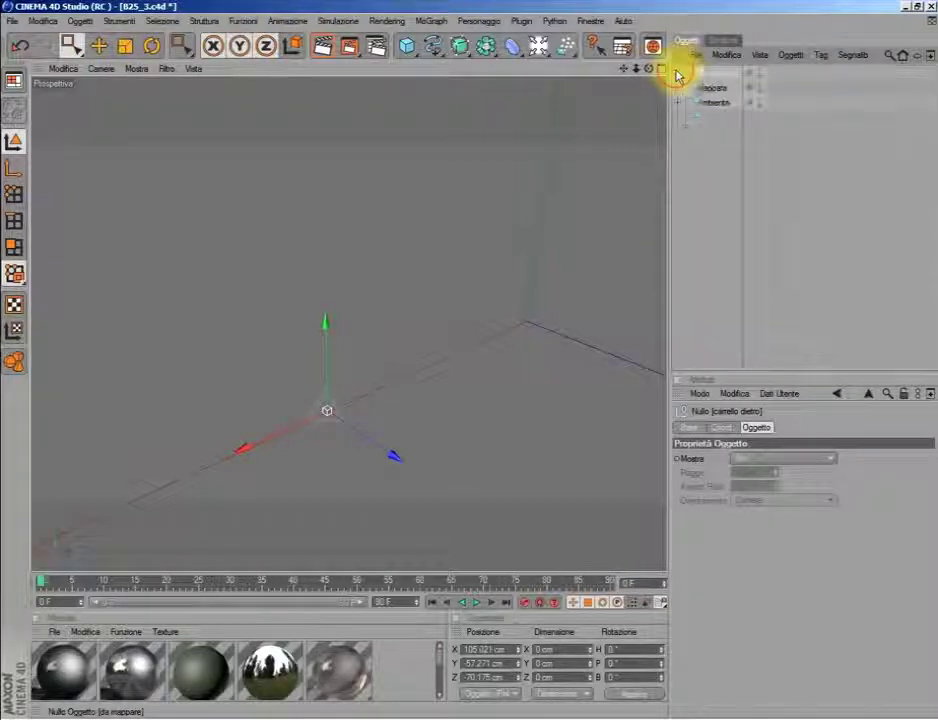